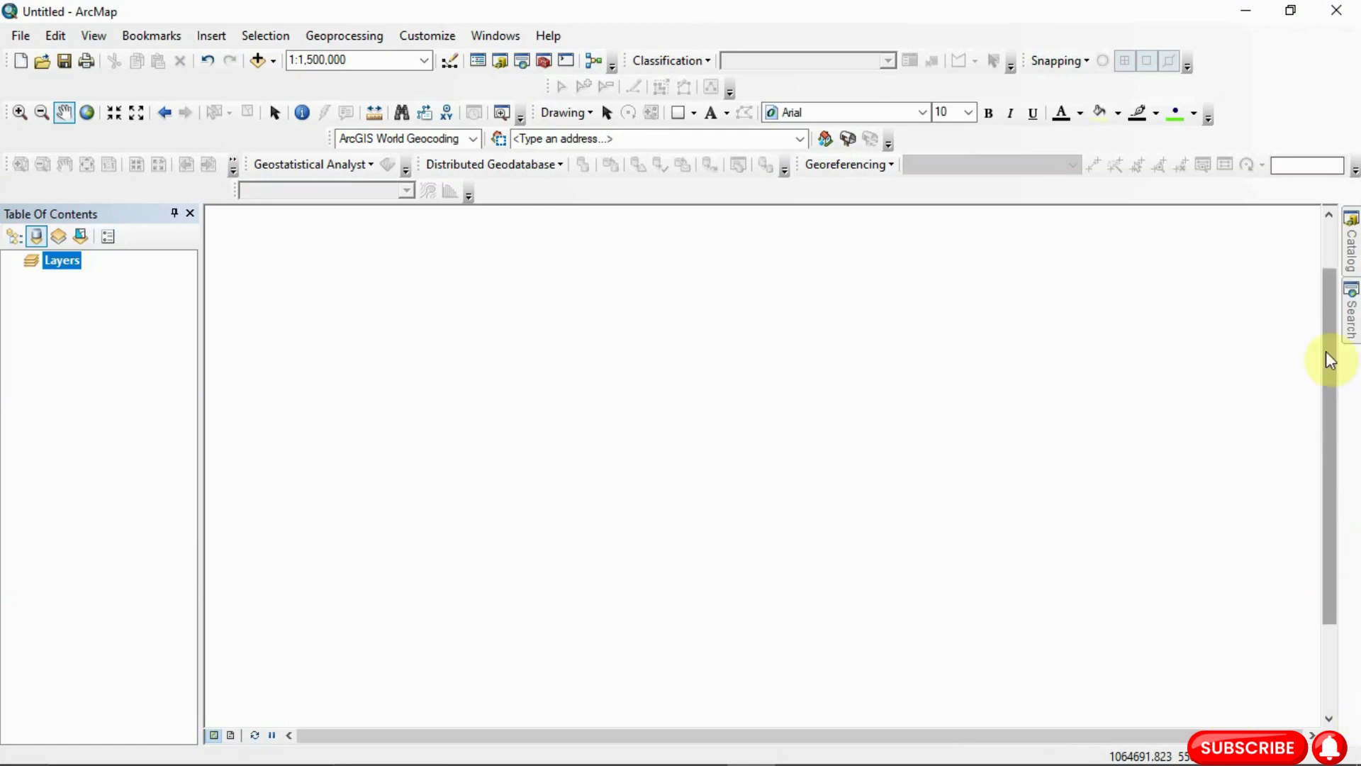
# Add the TRY.tif raster from the NEW folder to the map
pyautogui.click(1351, 242)
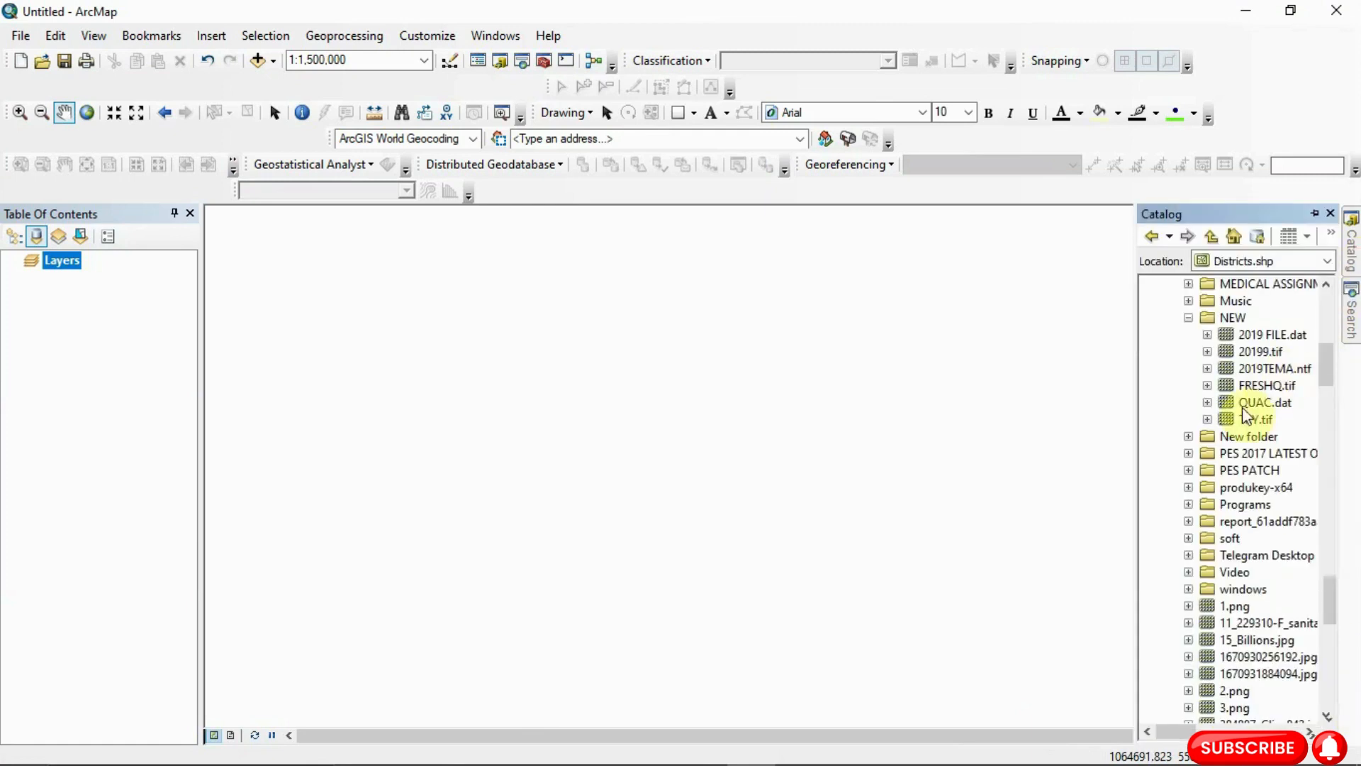
pyautogui.moveTo(1237, 424); pyautogui.dragTo(715, 384)
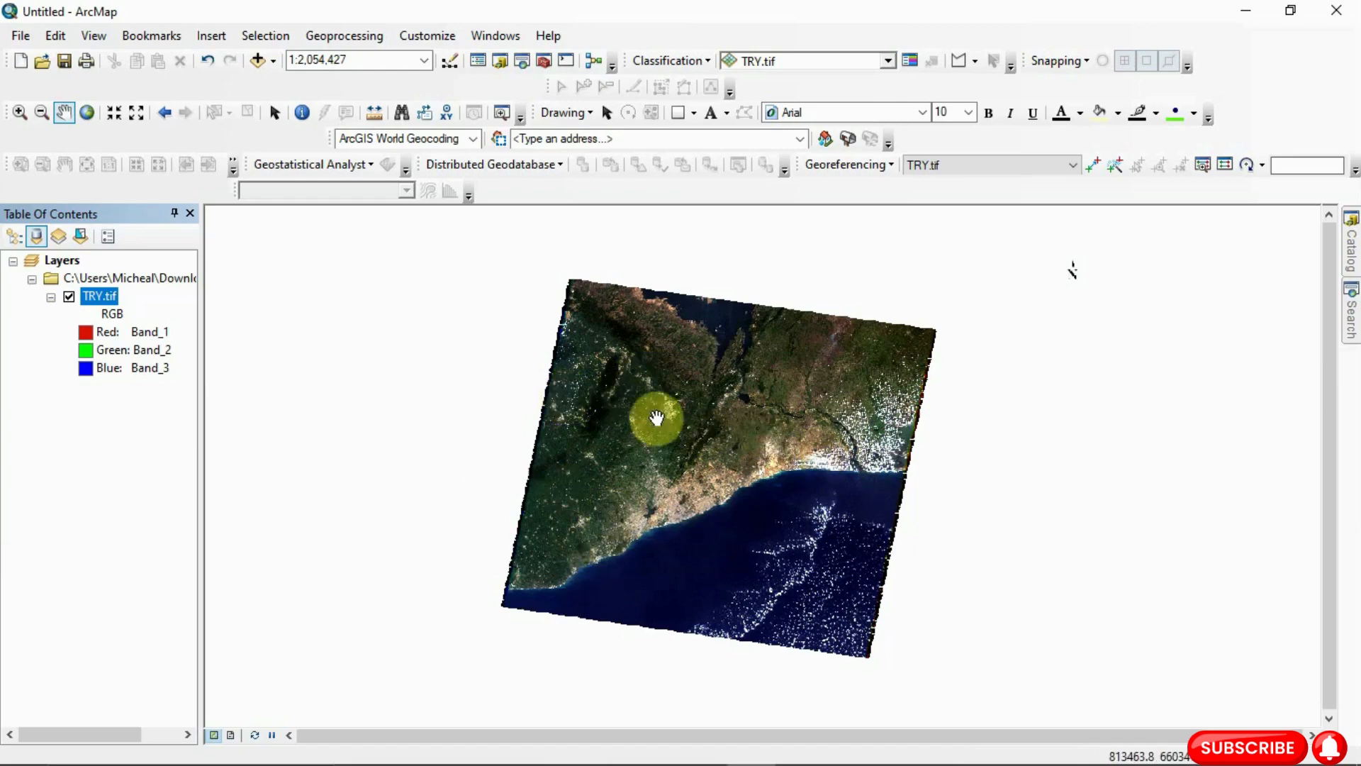
# Examine the TRY.tif satellite image down to pixel level and return to the view of the whole scene
pyautogui.scroll(10, 692, 435)
pyautogui.scroll(2, 689, 433)
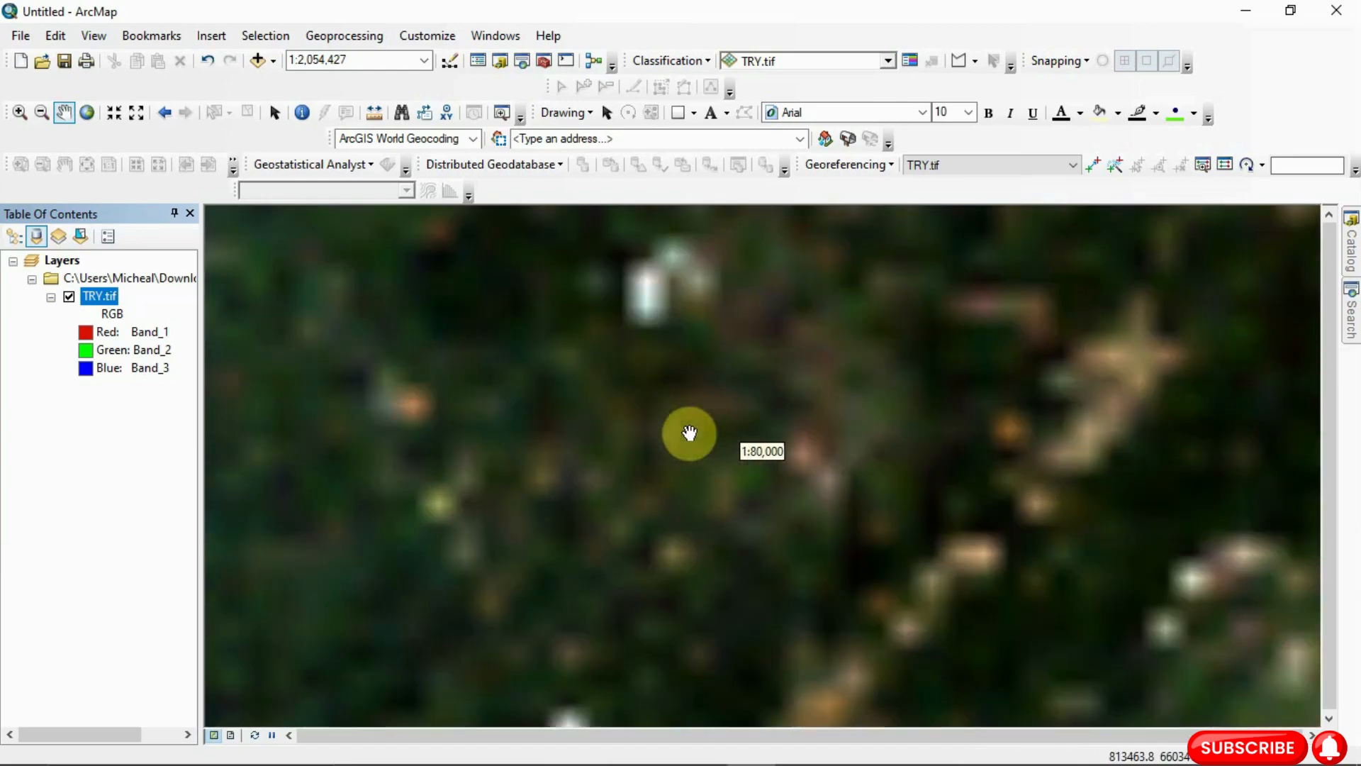
pyautogui.scroll(1, 689, 431)
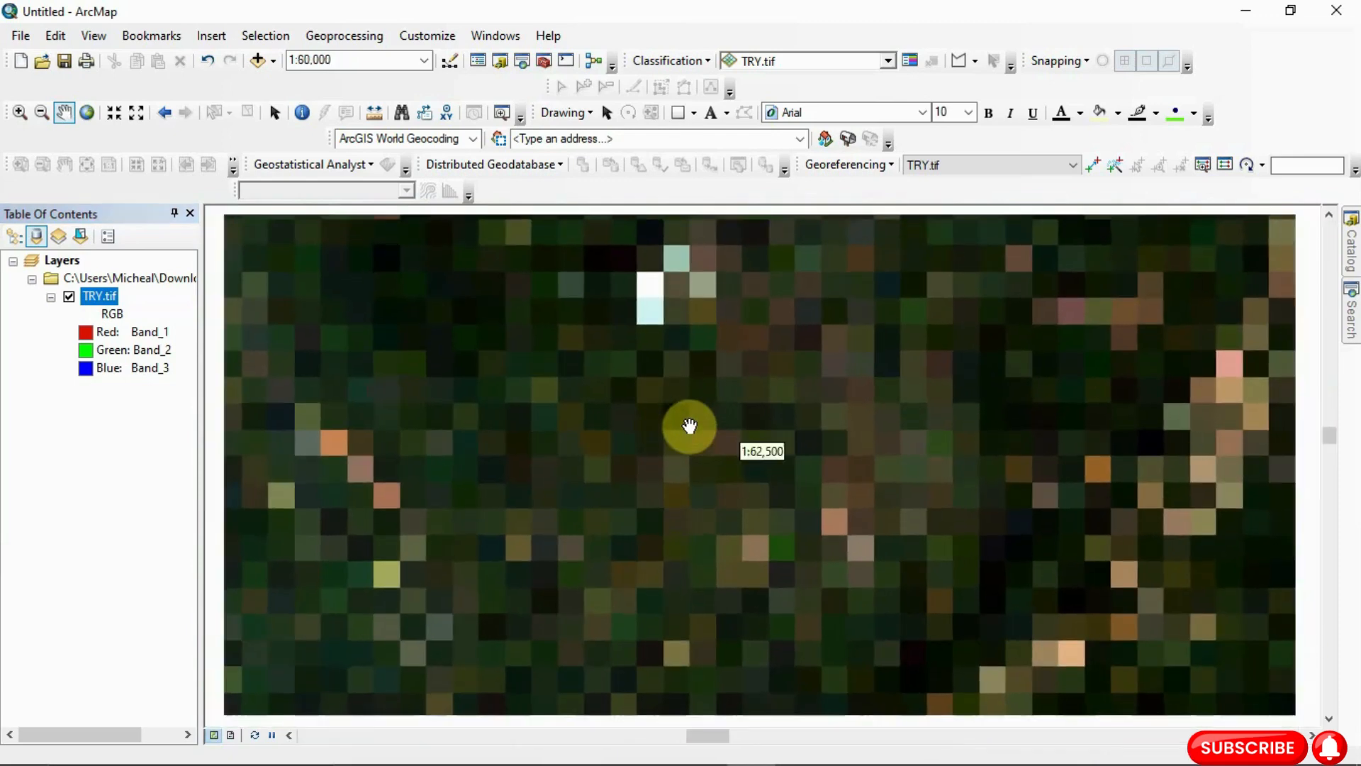
pyautogui.scroll(-3, 689, 426)
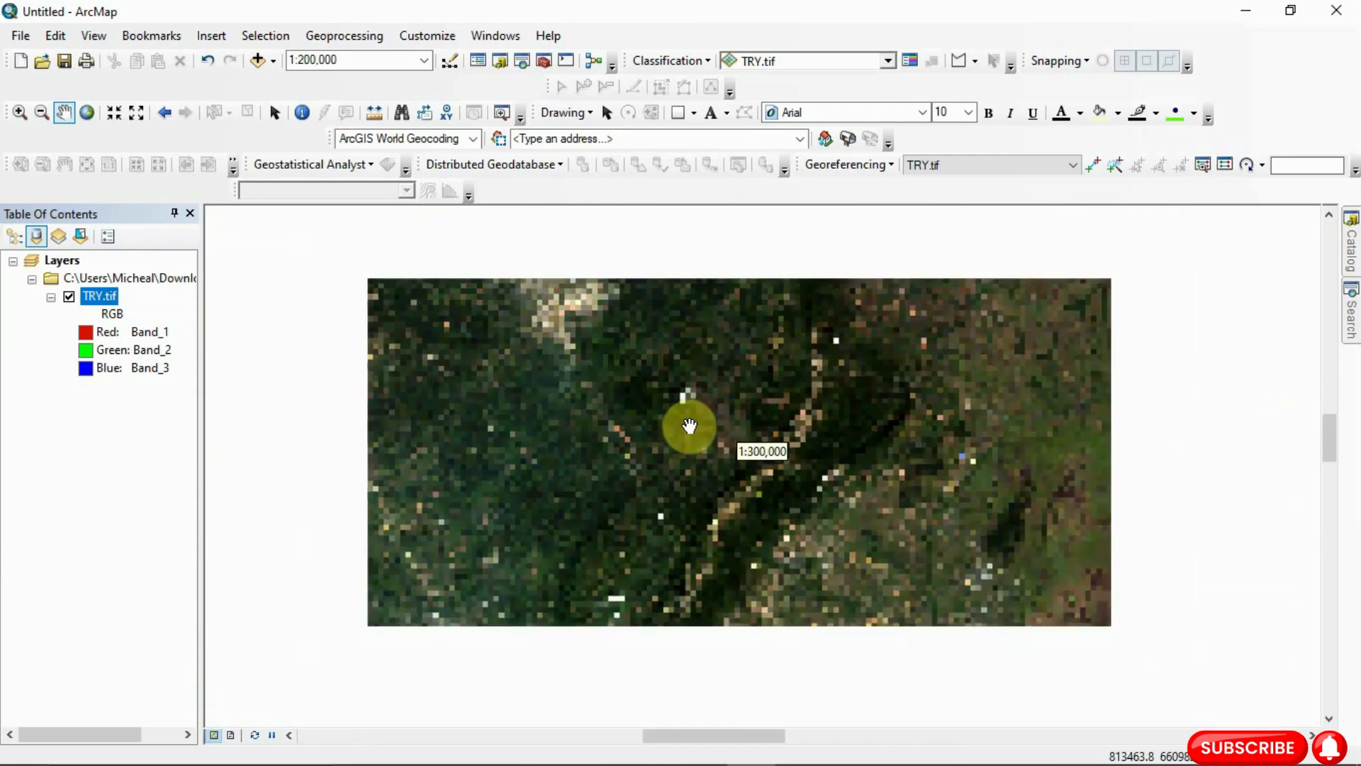
pyautogui.scroll(-2, 689, 426)
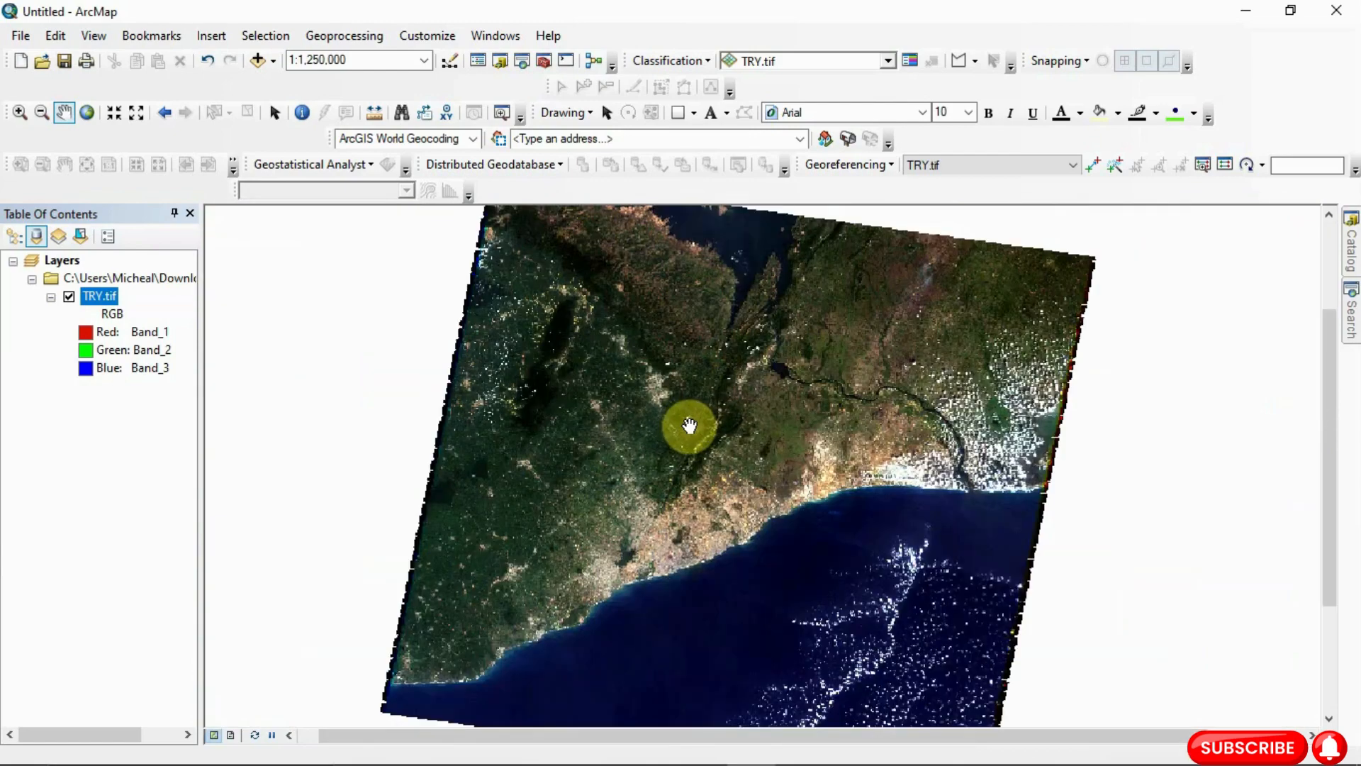
pyautogui.scroll(-1, 689, 426)
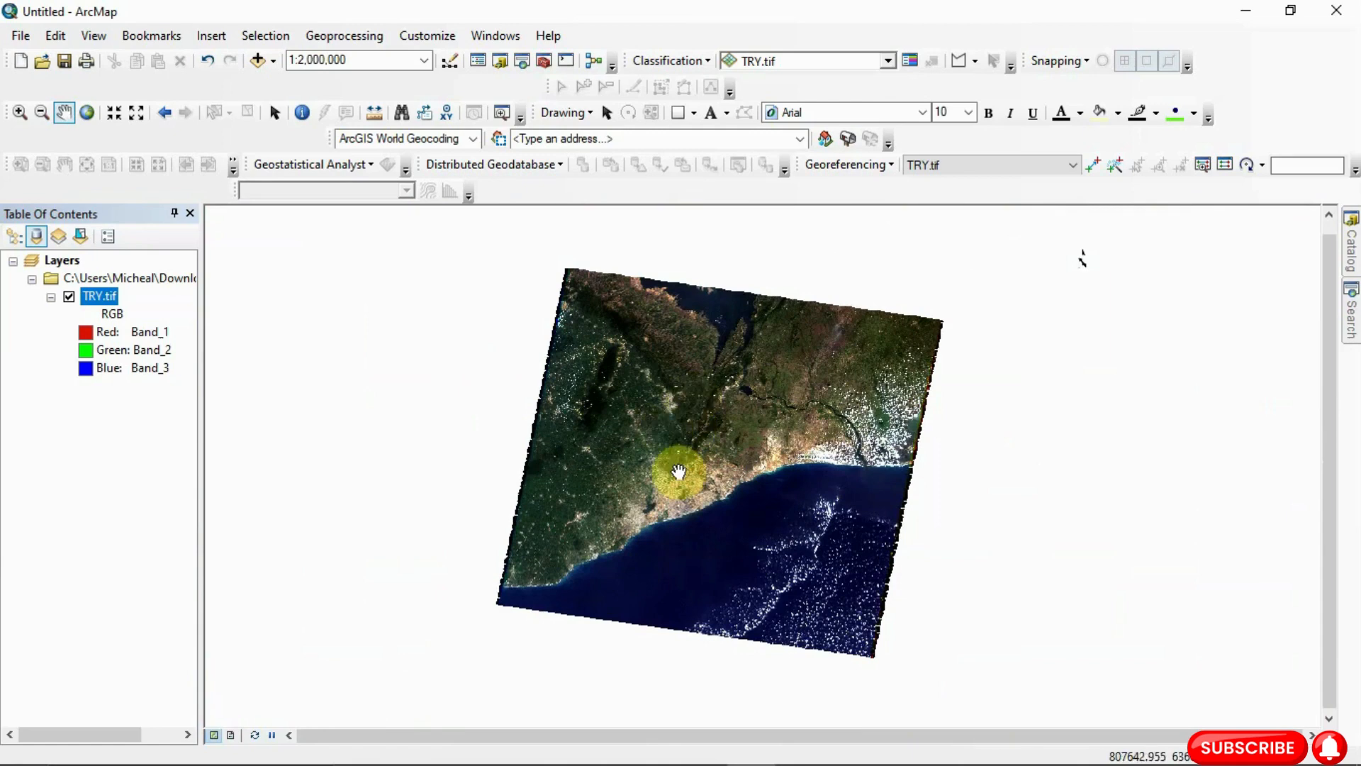
# Add the Districts shapefile from the Country_Shapefiles folder to the map over the satellite image
pyautogui.click(1350, 257)
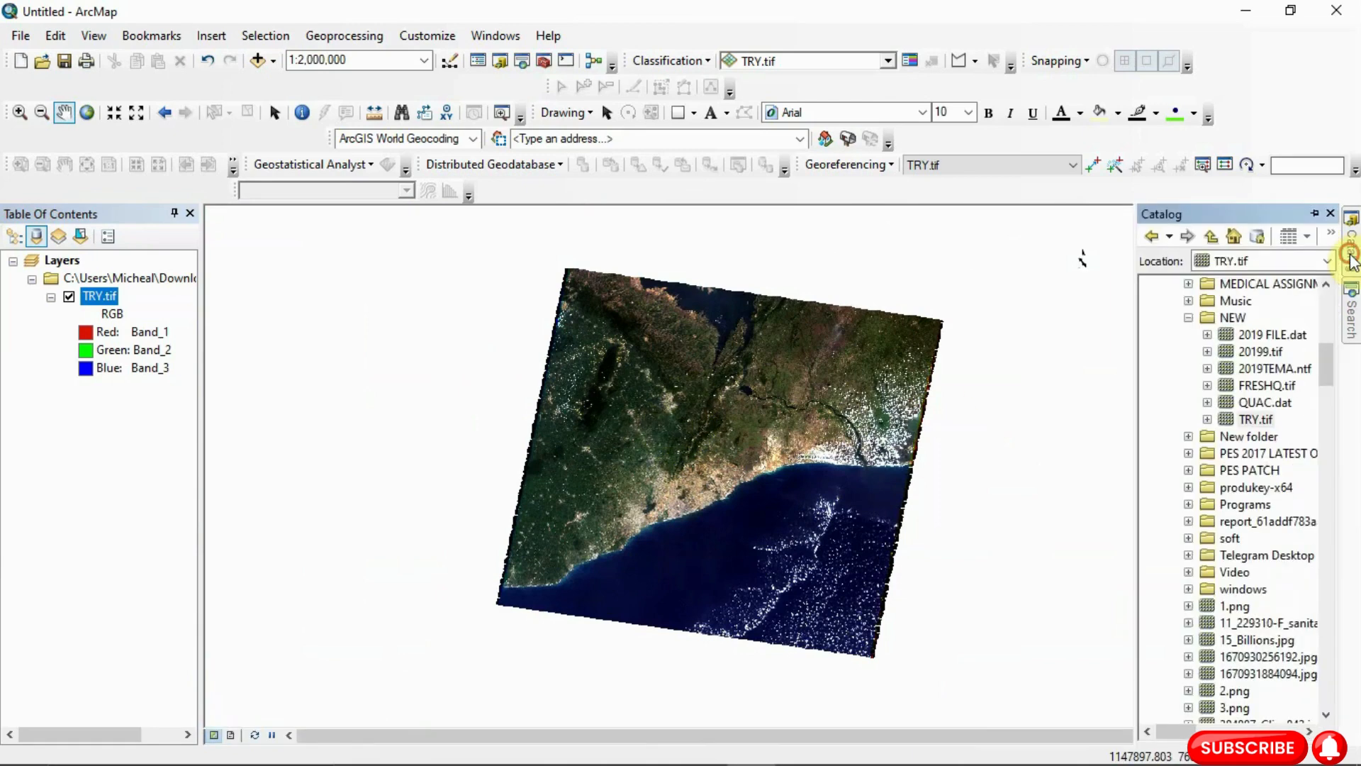
pyautogui.moveTo(1328, 371); pyautogui.dragTo(1354, 636)
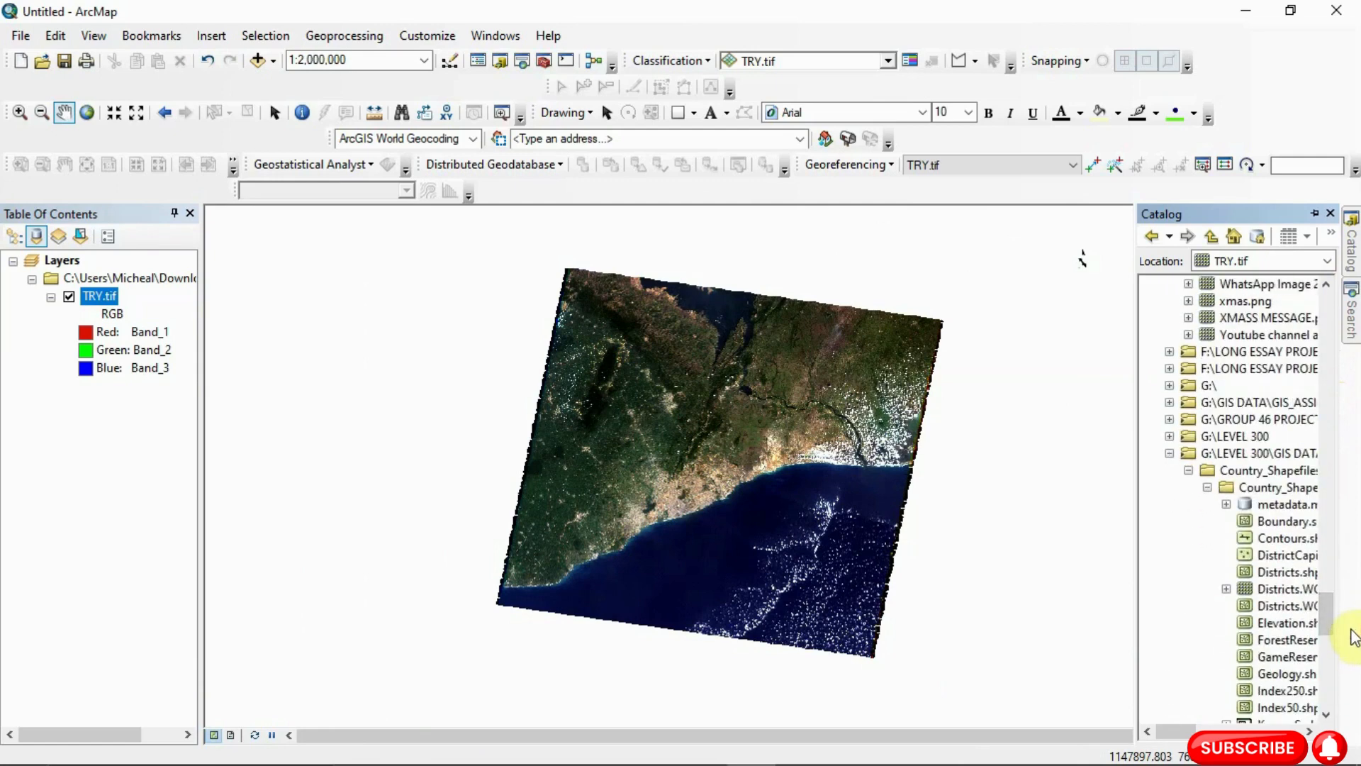
pyautogui.moveTo(1281, 571); pyautogui.dragTo(785, 507)
pyautogui.press('Return')
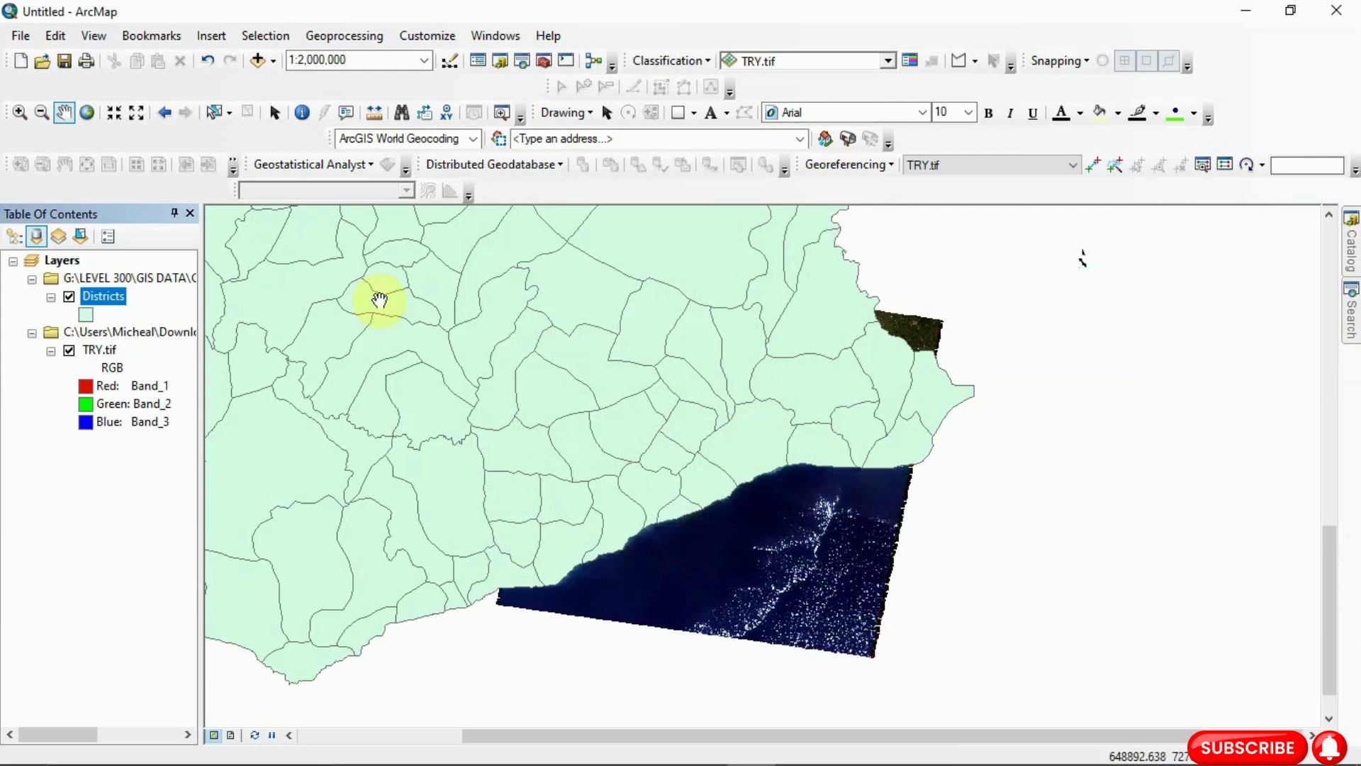
pyautogui.click(325, 34)
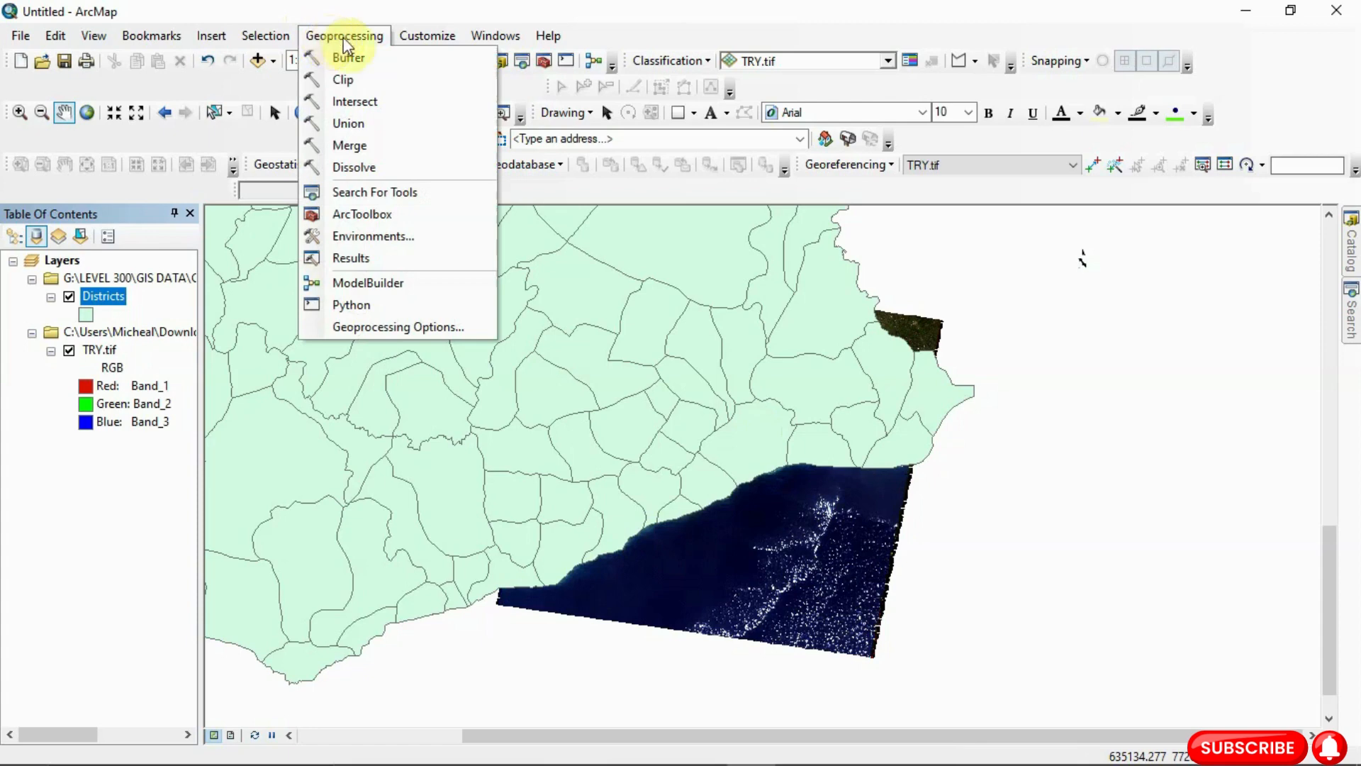
pyautogui.moveTo(428, 35)
pyautogui.click(606, 31)
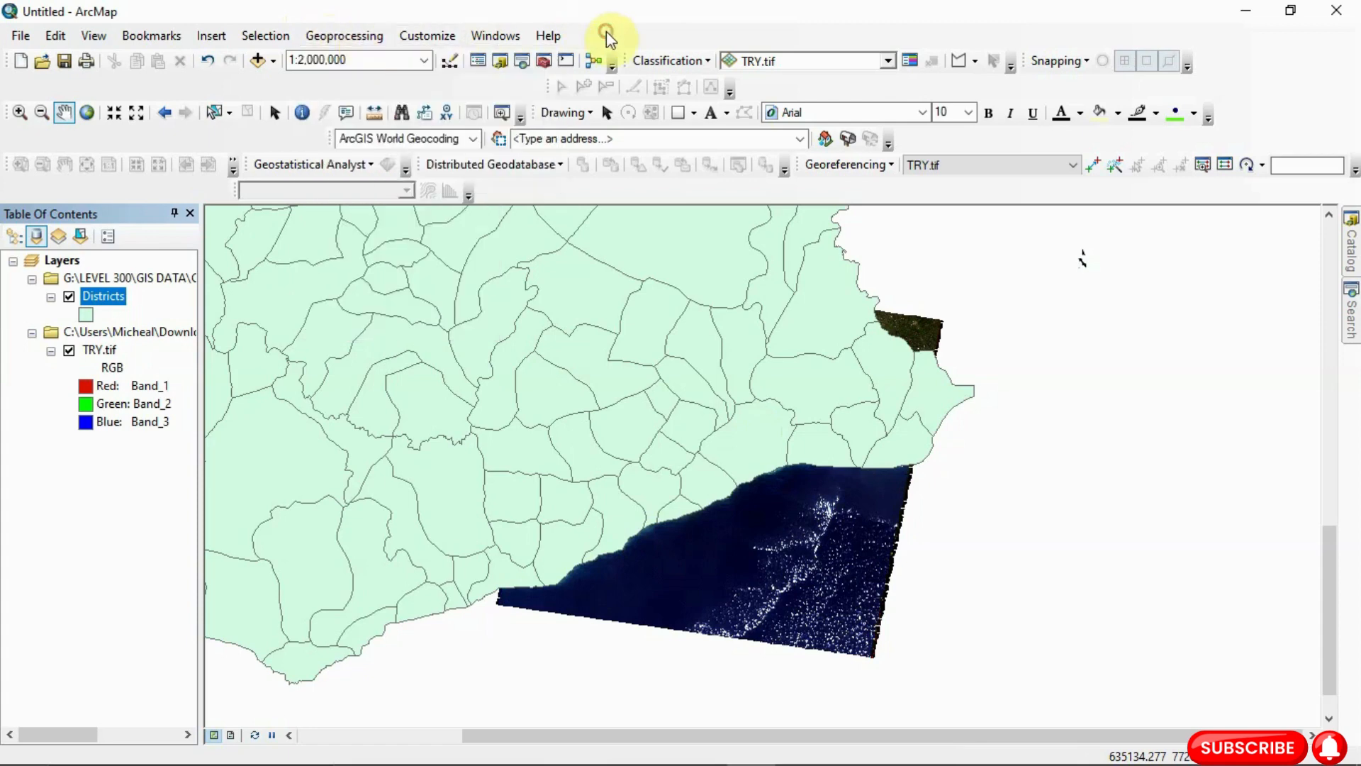
pyautogui.click(540, 63)
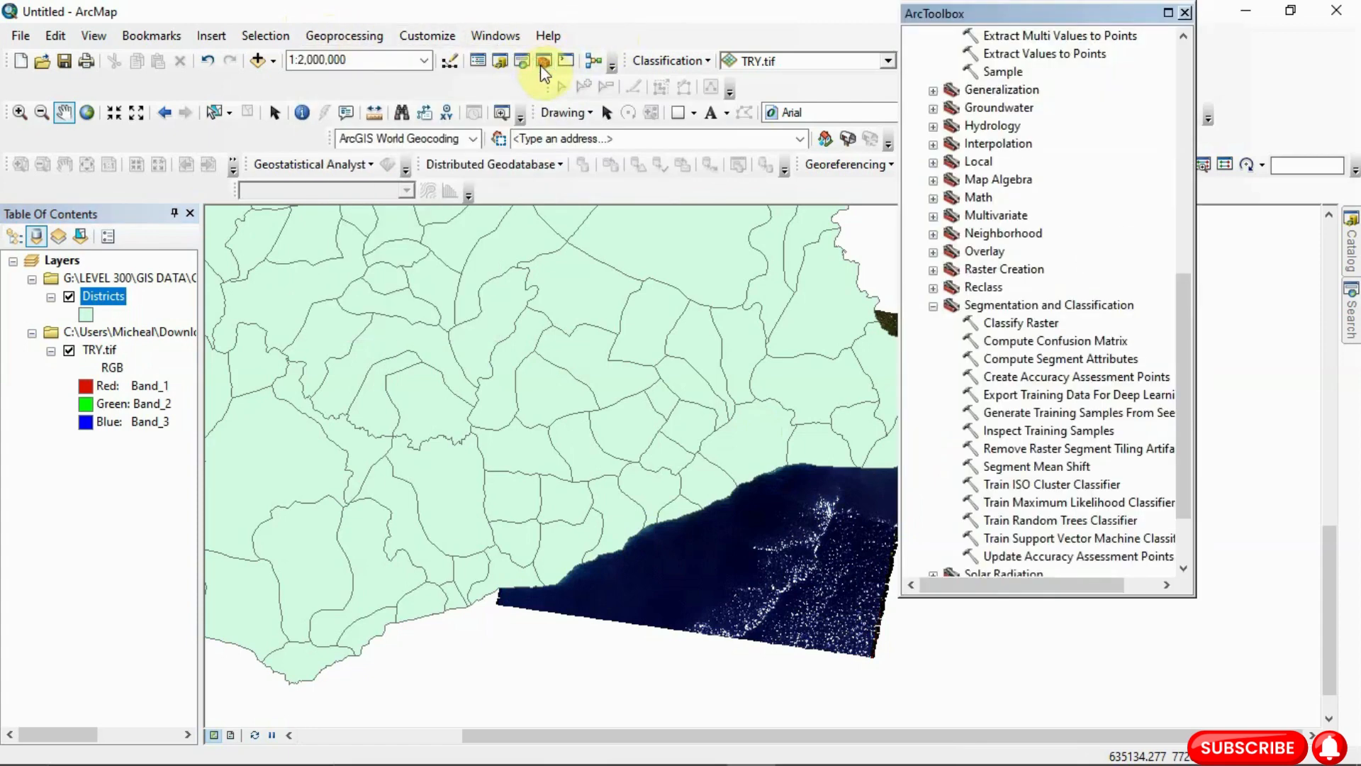
pyautogui.click(933, 305)
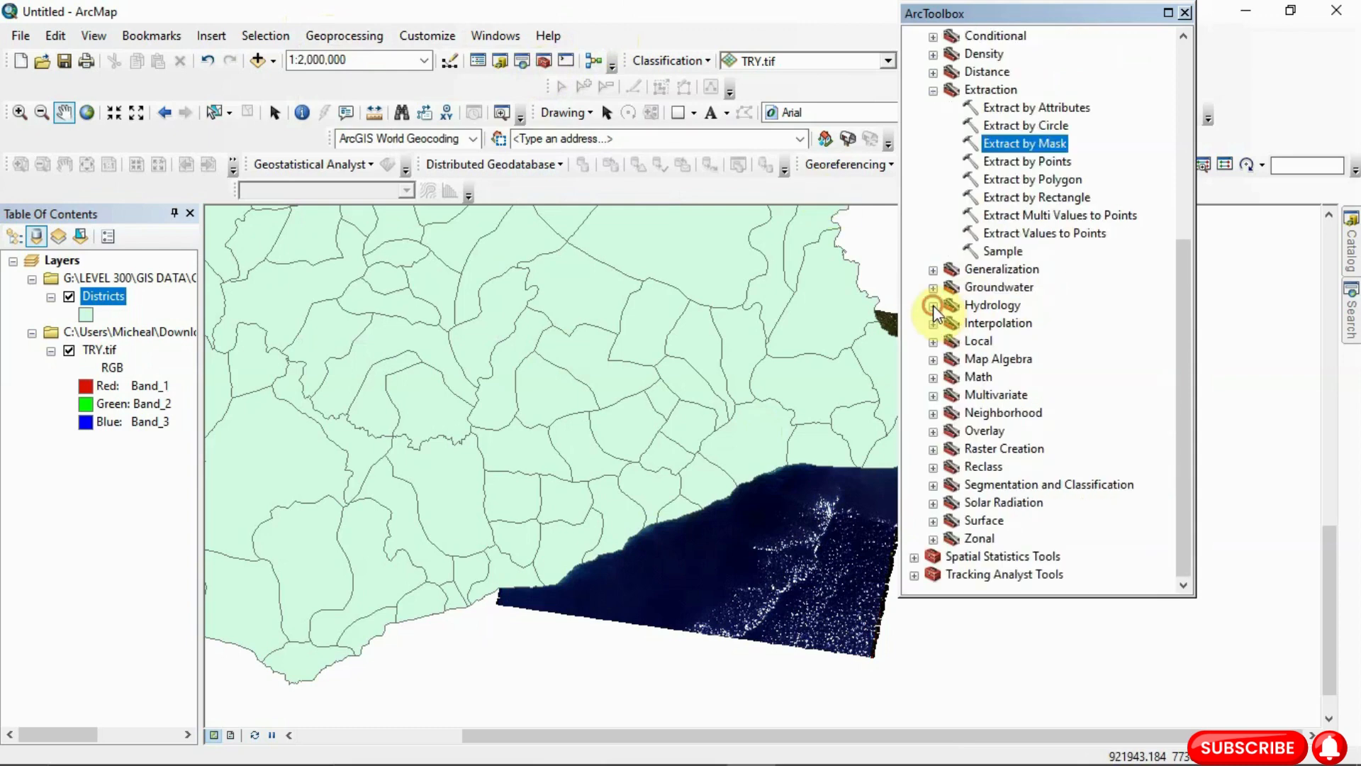
pyautogui.click(933, 90)
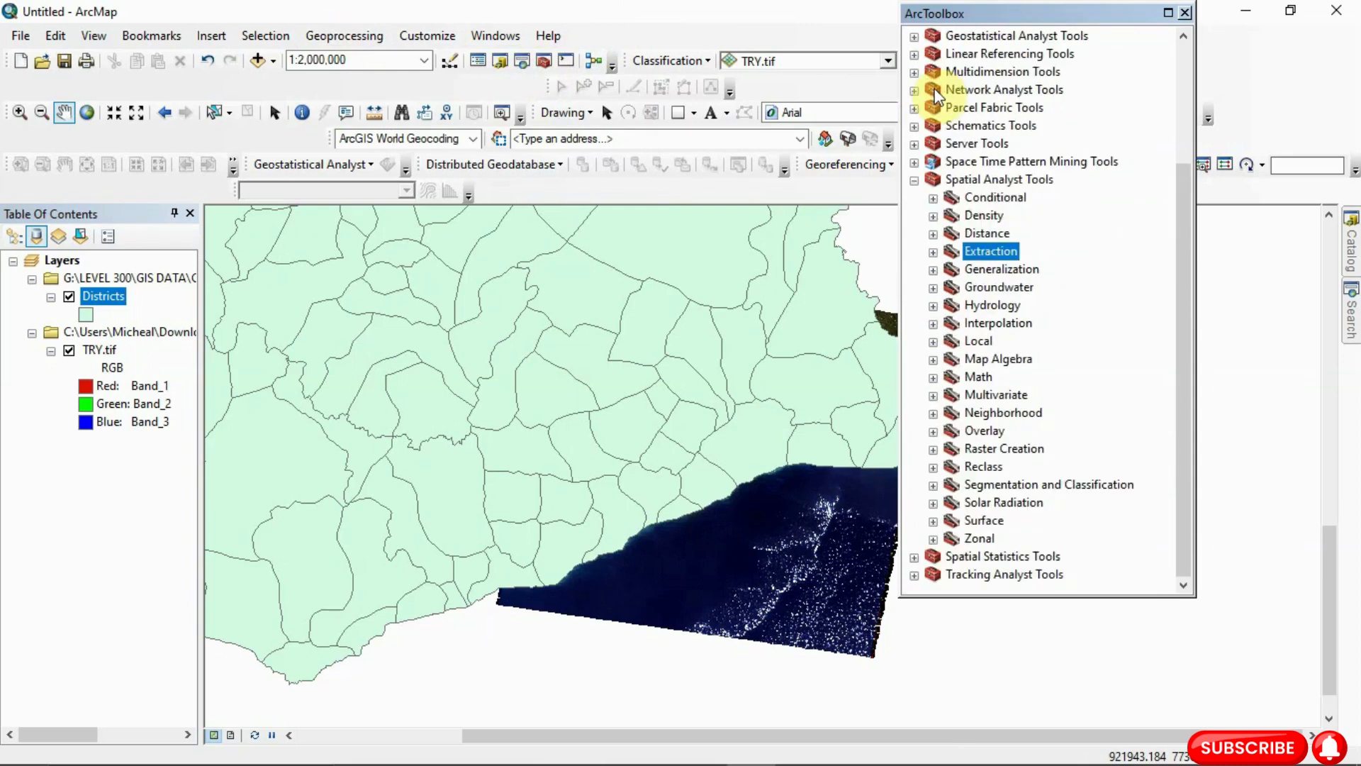
pyautogui.click(914, 180)
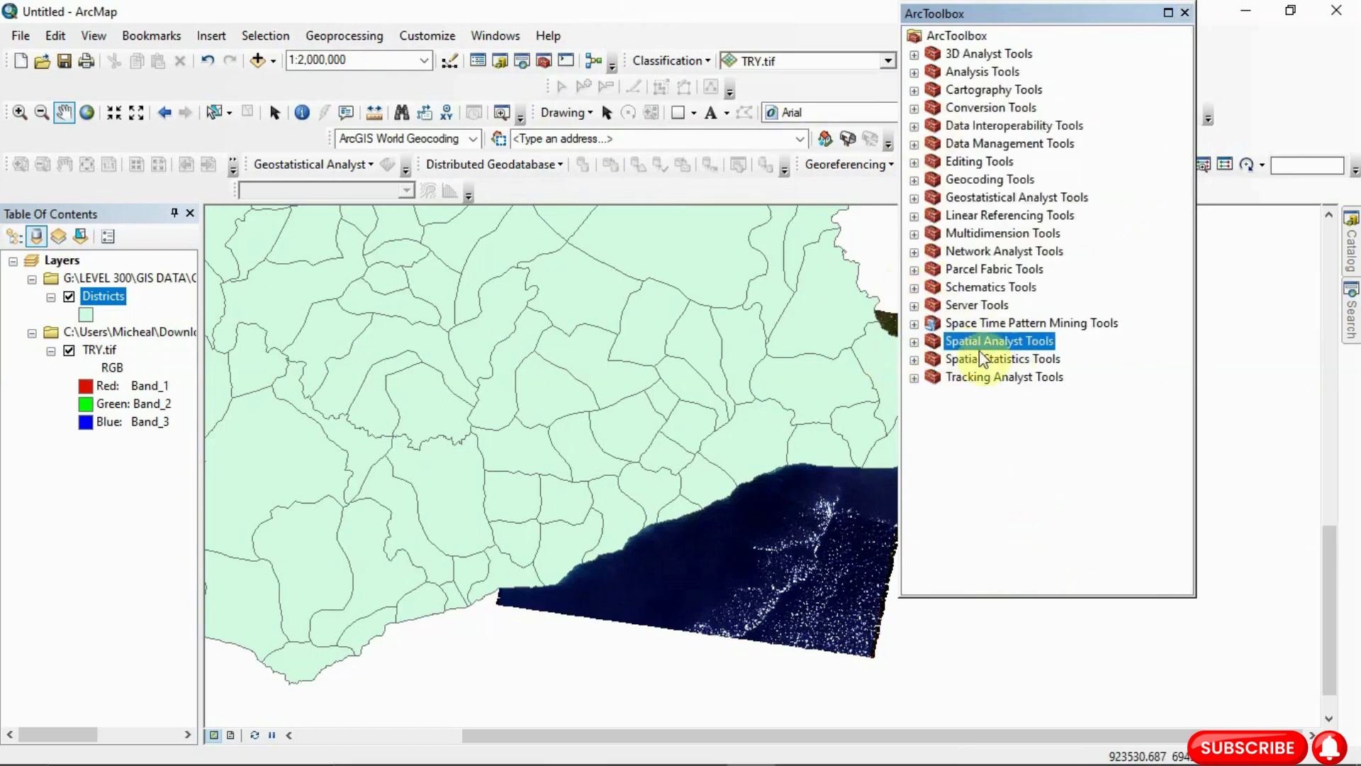
pyautogui.click(915, 341)
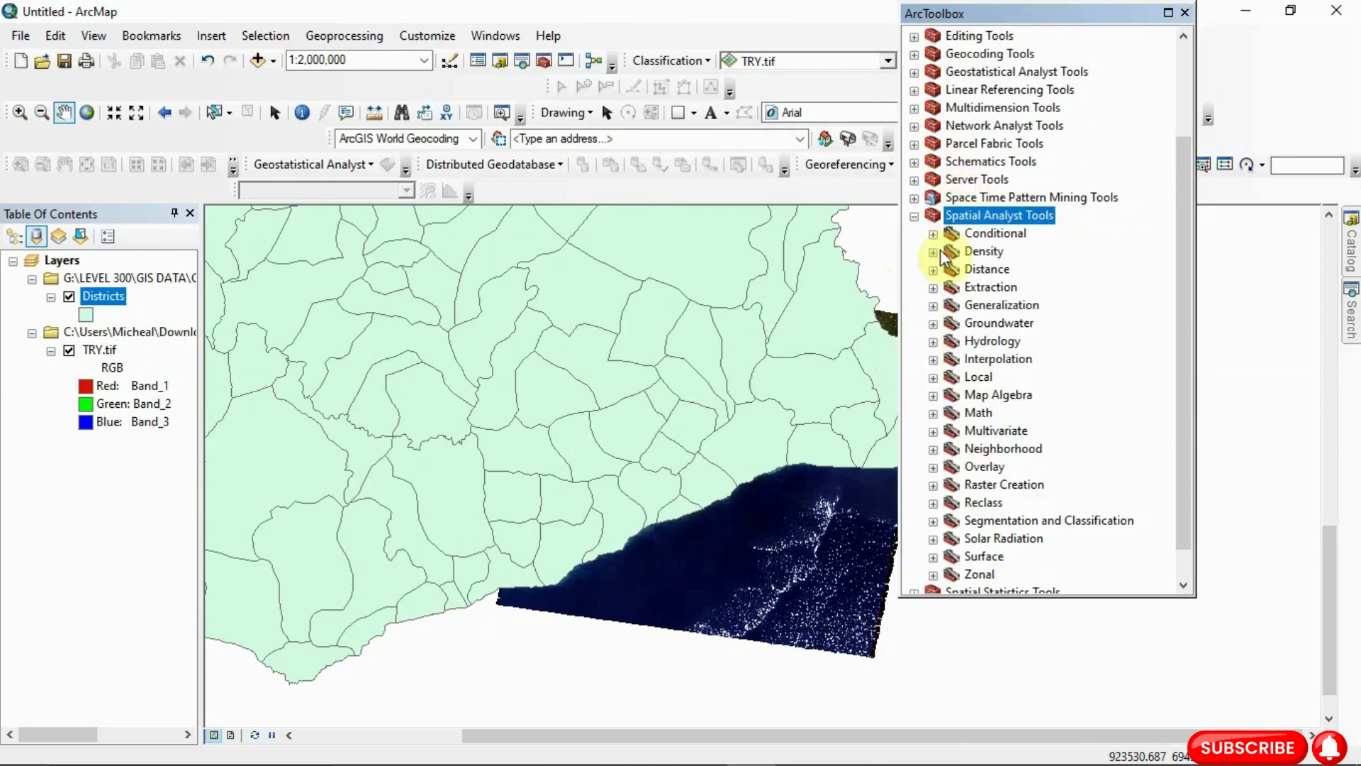
pyautogui.click(933, 287)
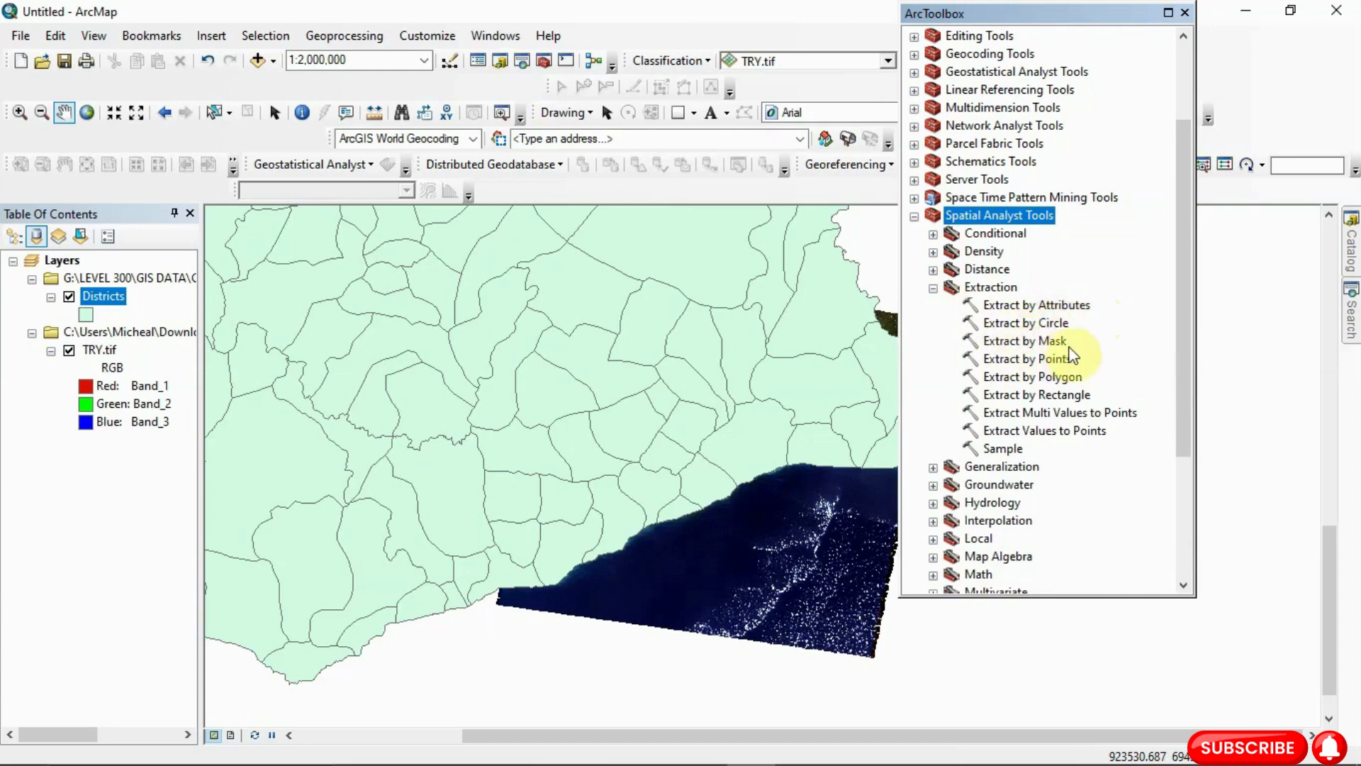
pyautogui.click(1048, 344)
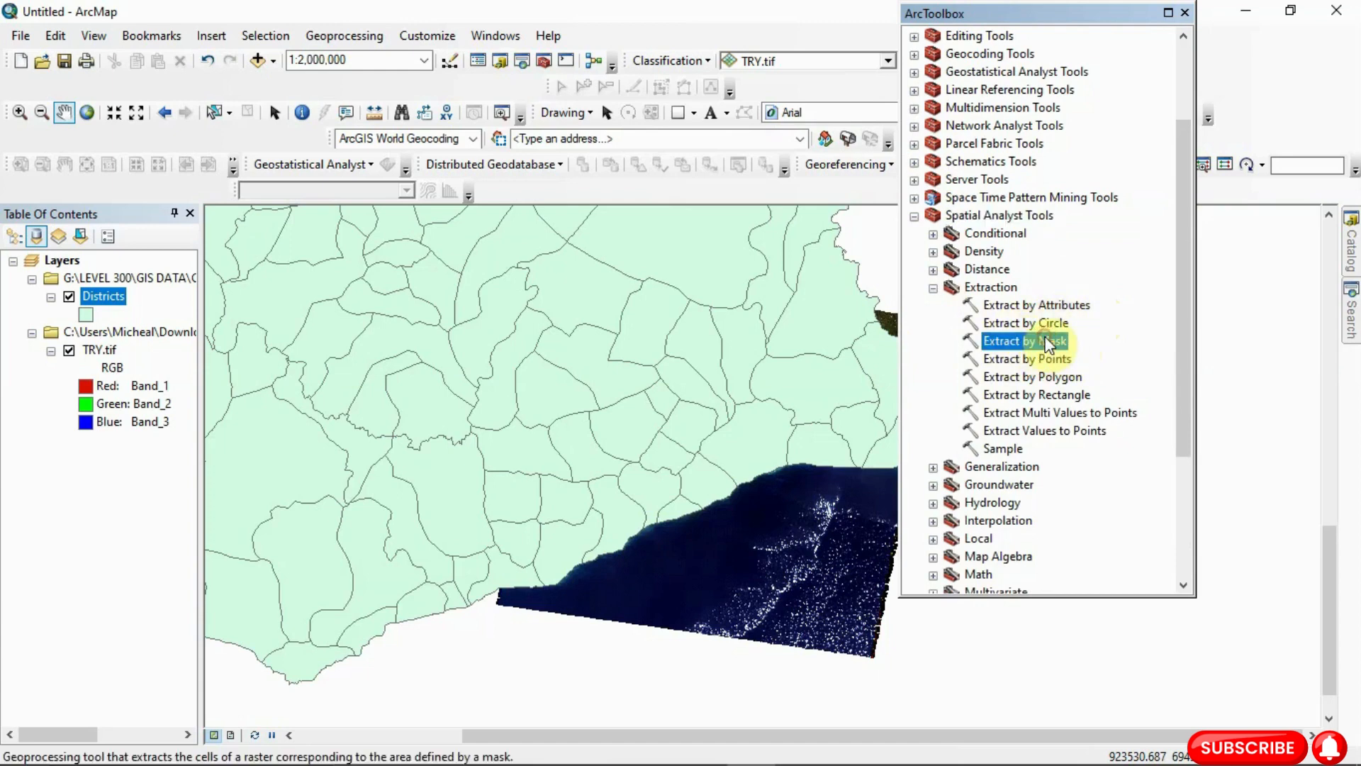
pyautogui.doubleClick(1048, 343)
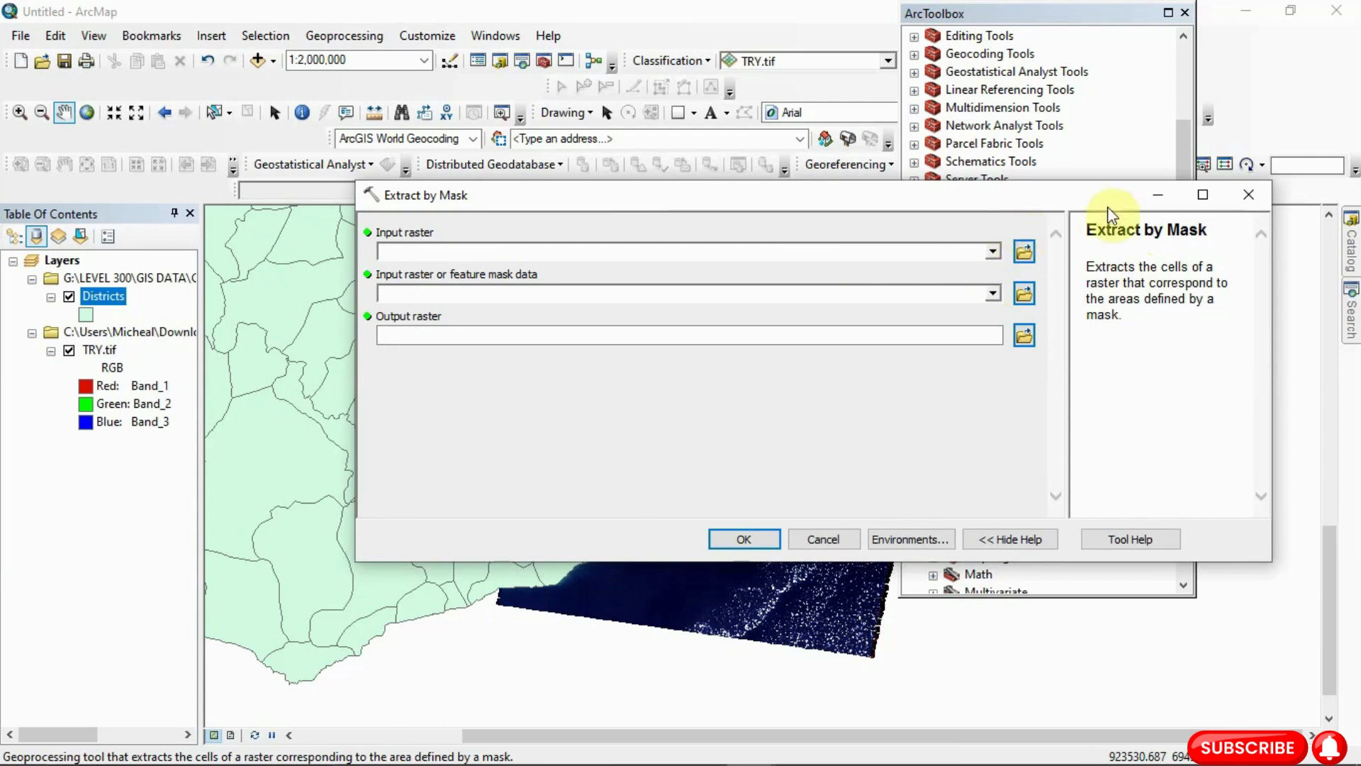
pyautogui.click(1149, 199)
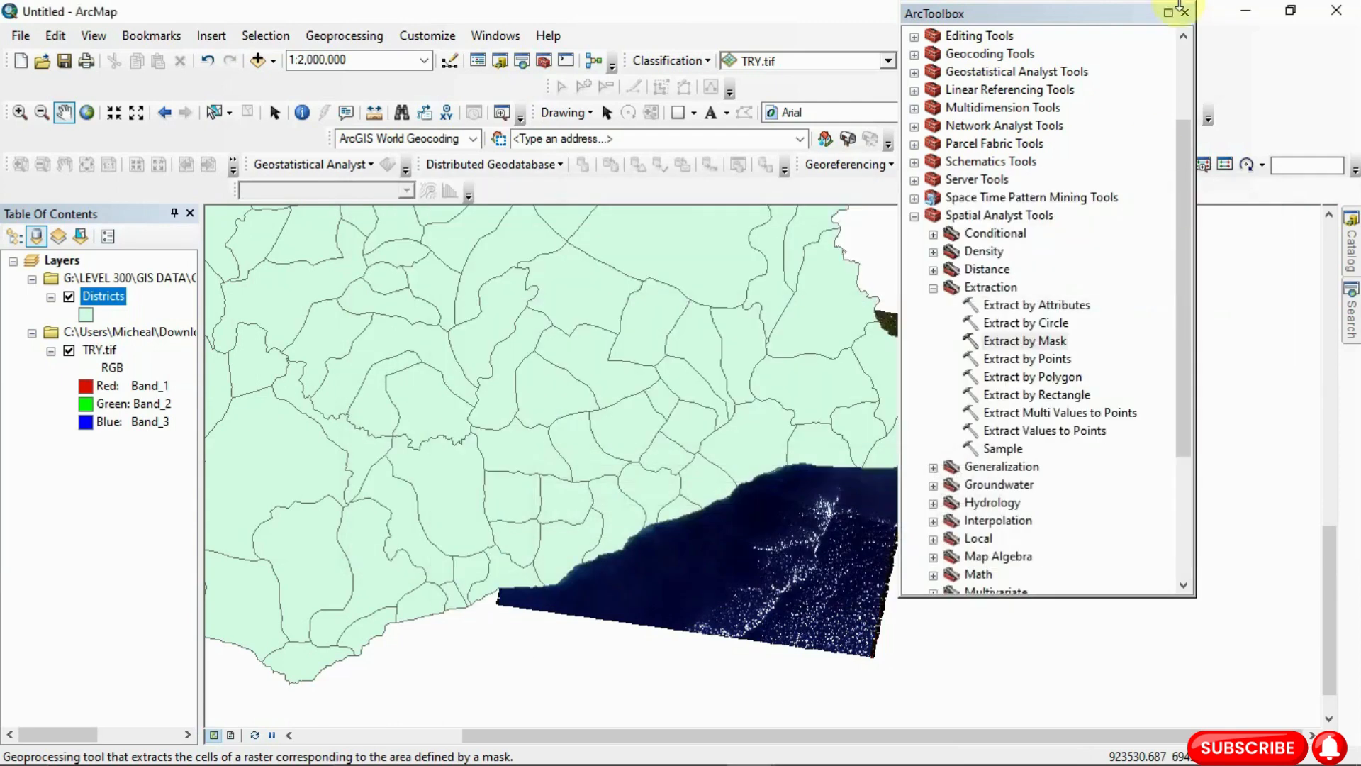
pyautogui.click(1185, 13)
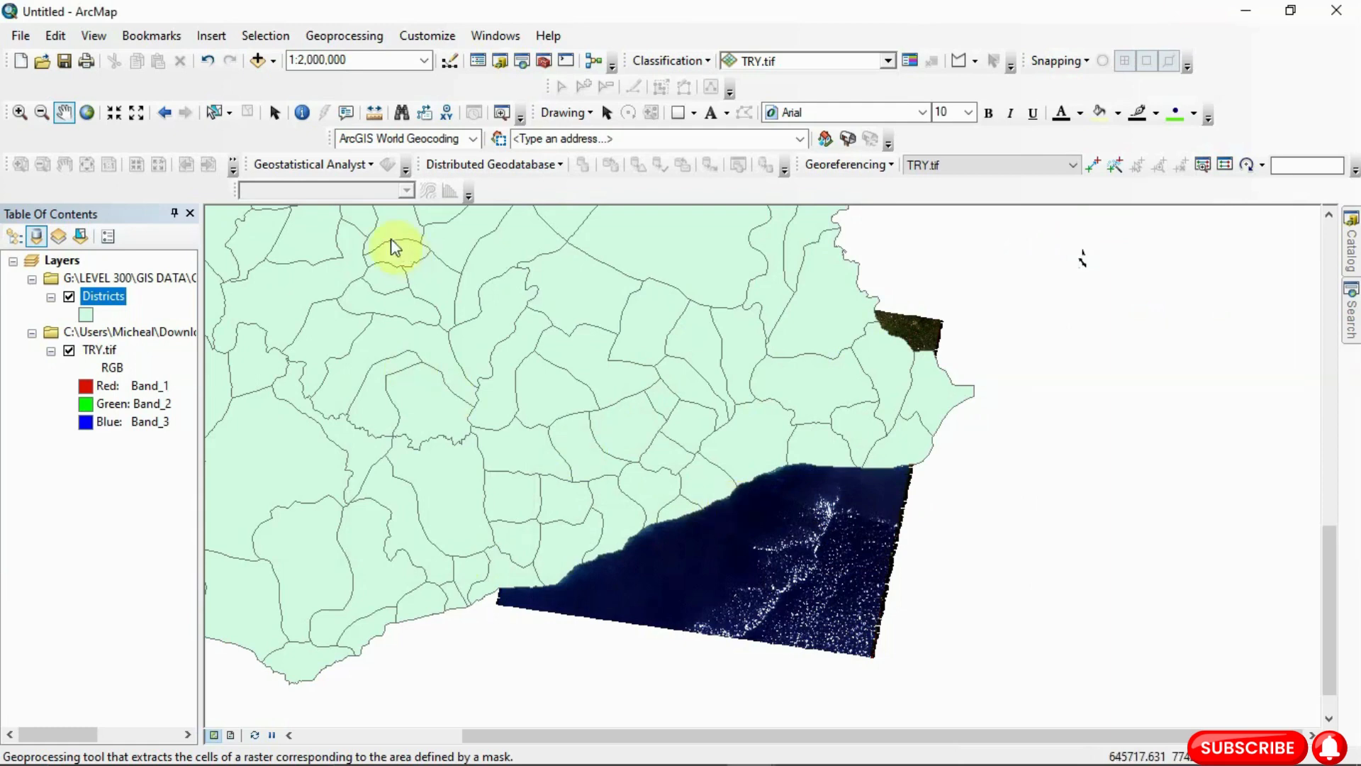
# Select the features of the Districts layer by attributes where "REGION" = 'Greater Accr'
pyautogui.click(273, 35)
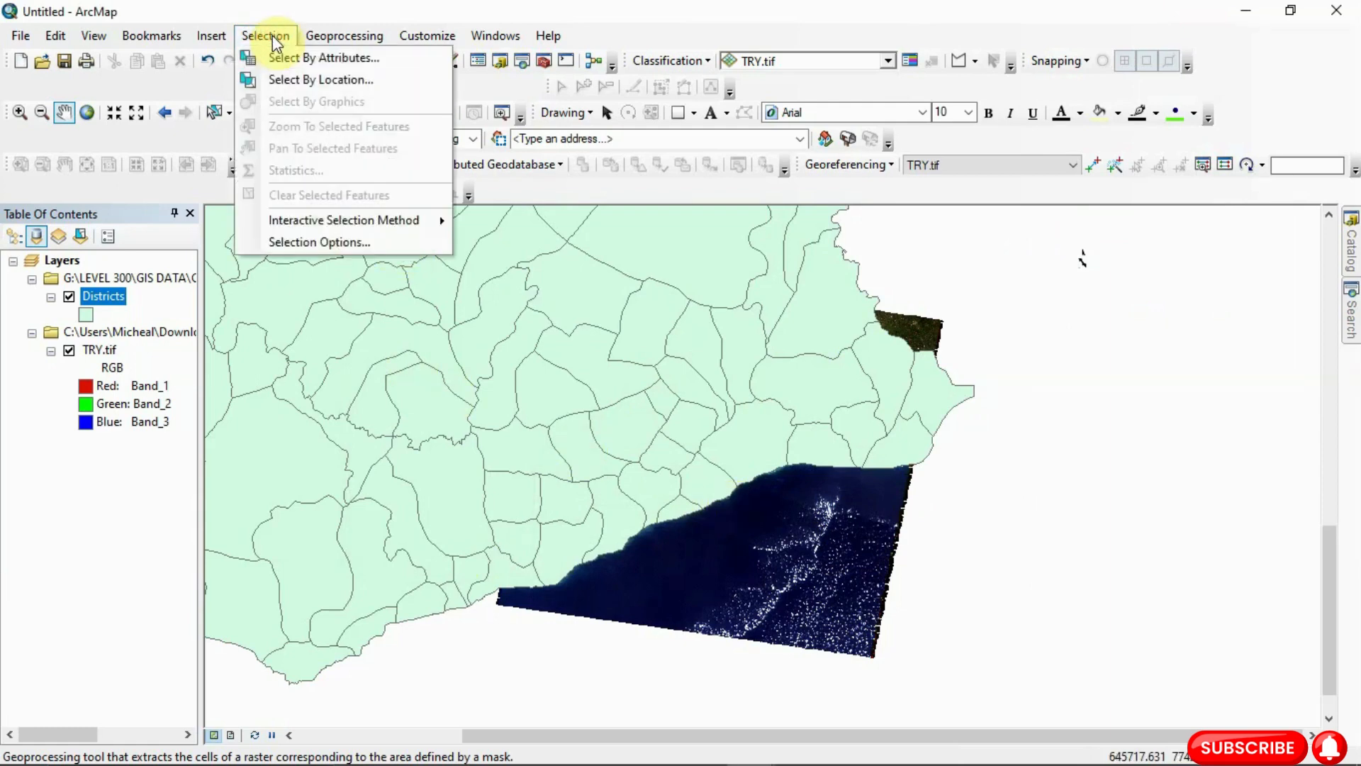
pyautogui.click(279, 55)
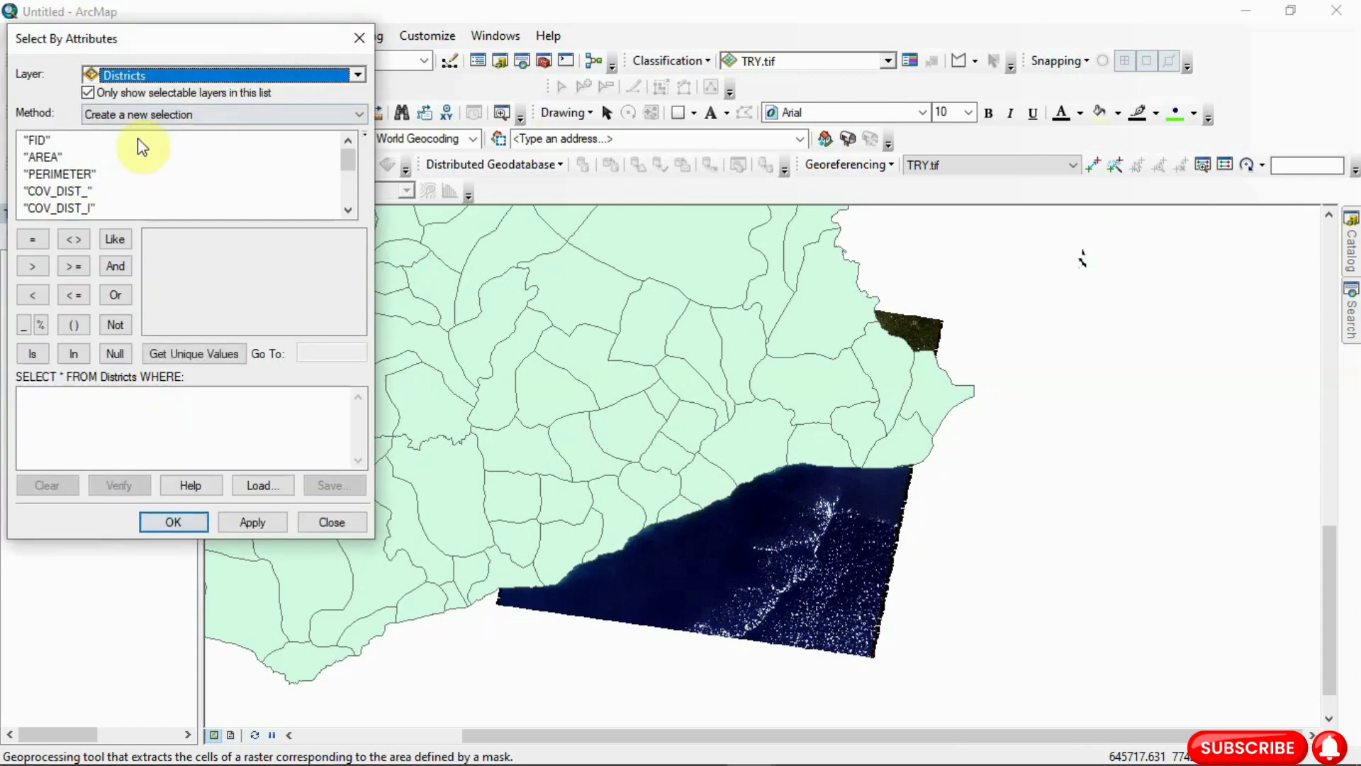
pyautogui.moveTo(346, 157); pyautogui.dragTo(349, 176)
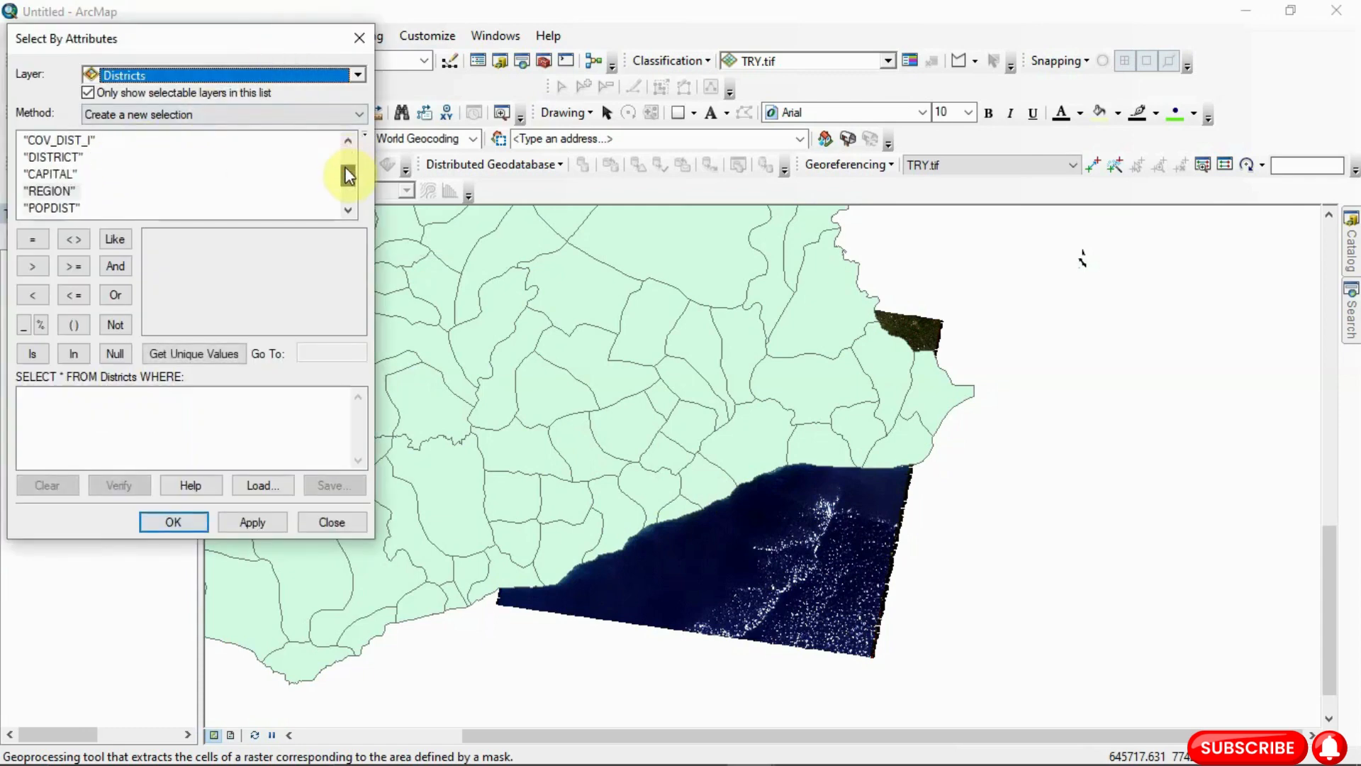
pyautogui.doubleClick(51, 191)
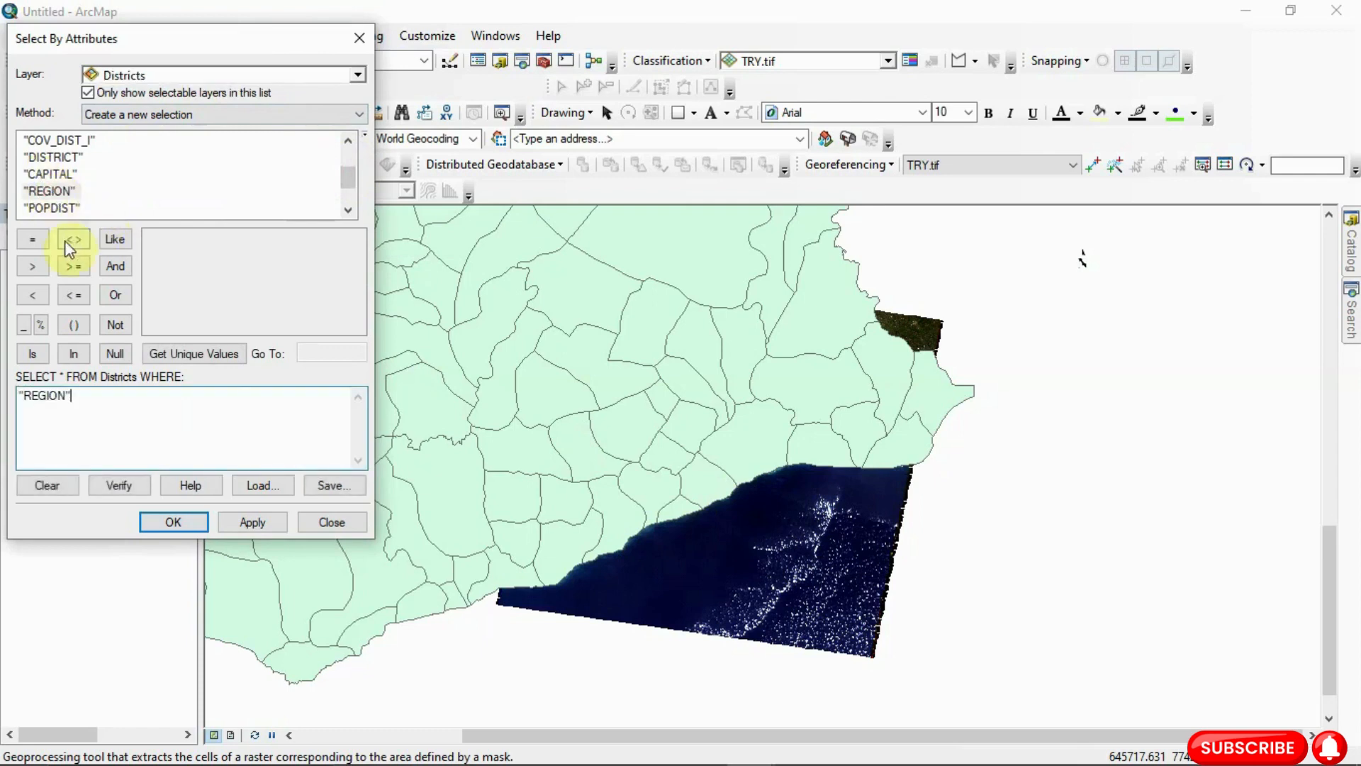
pyautogui.click(39, 240)
pyautogui.click(193, 355)
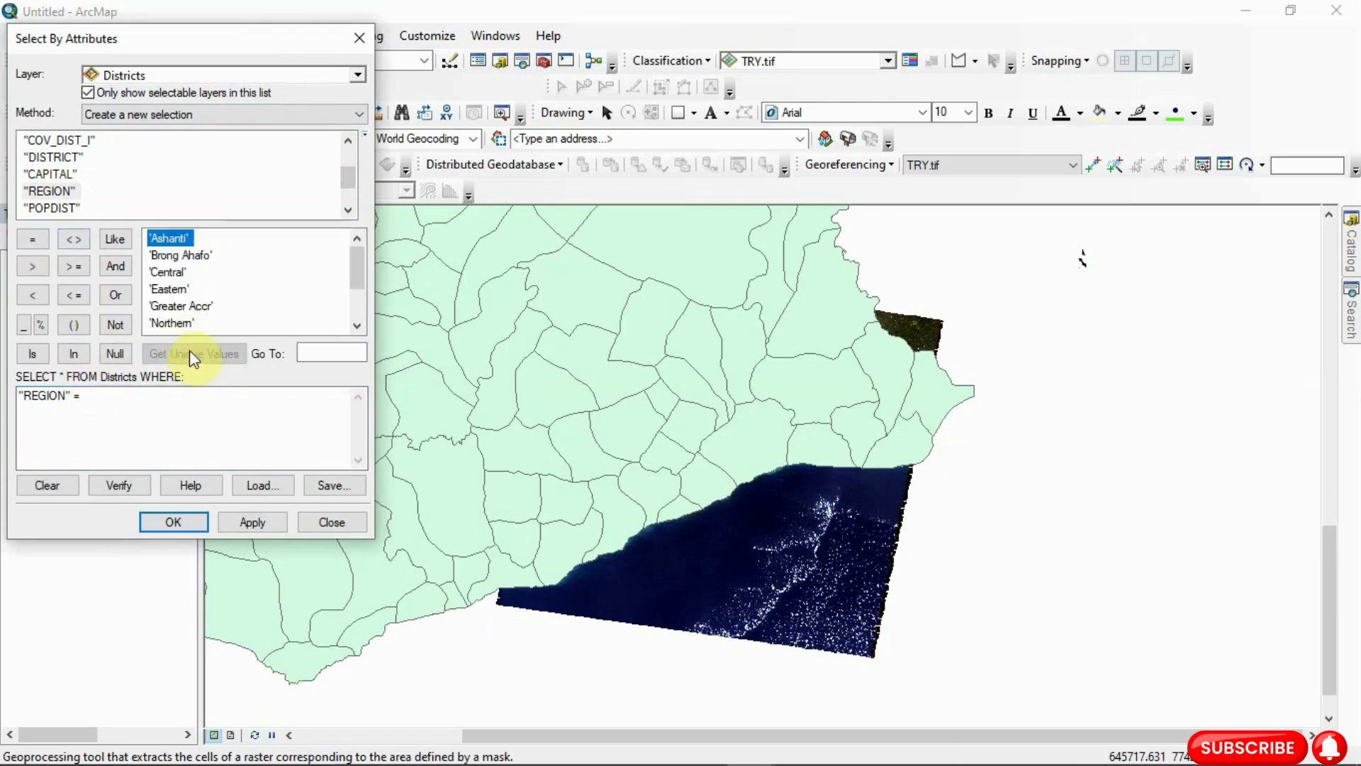
pyautogui.doubleClick(199, 310)
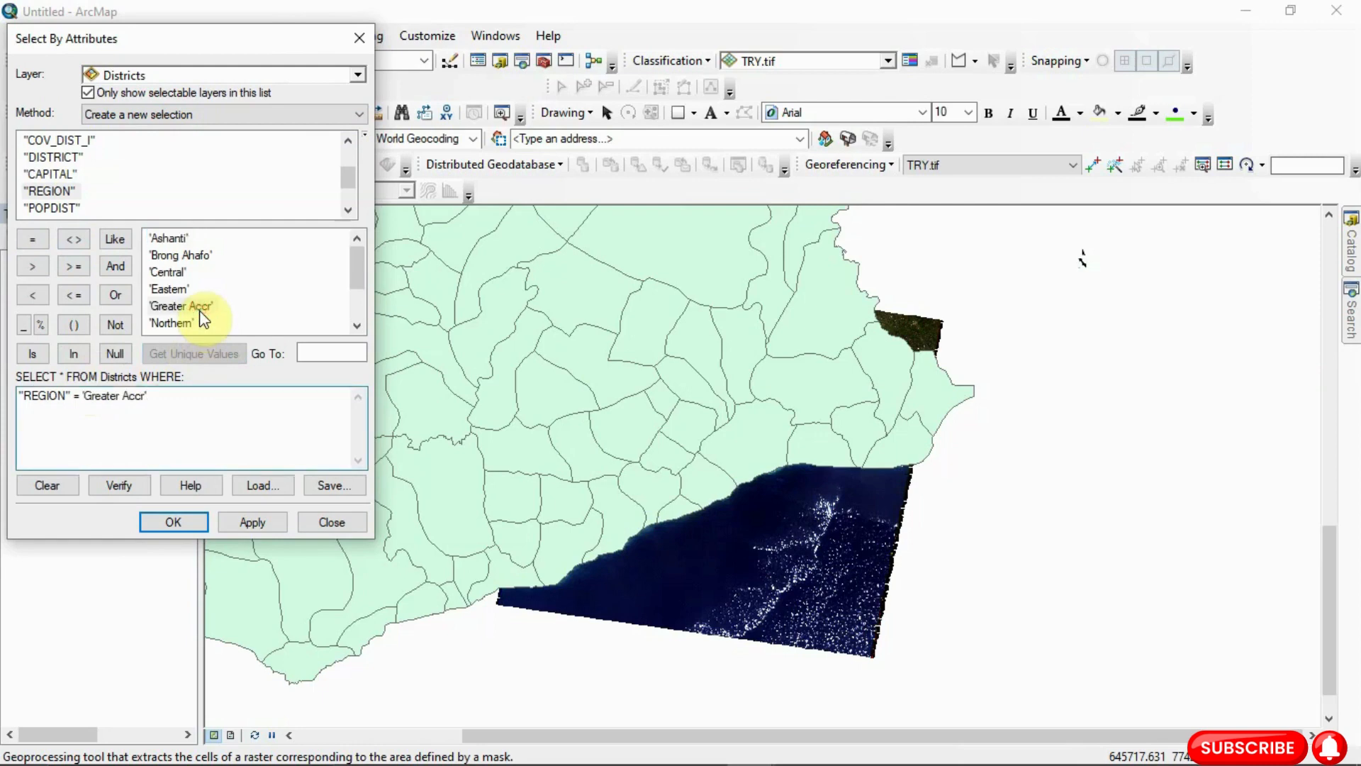
pyautogui.click(245, 525)
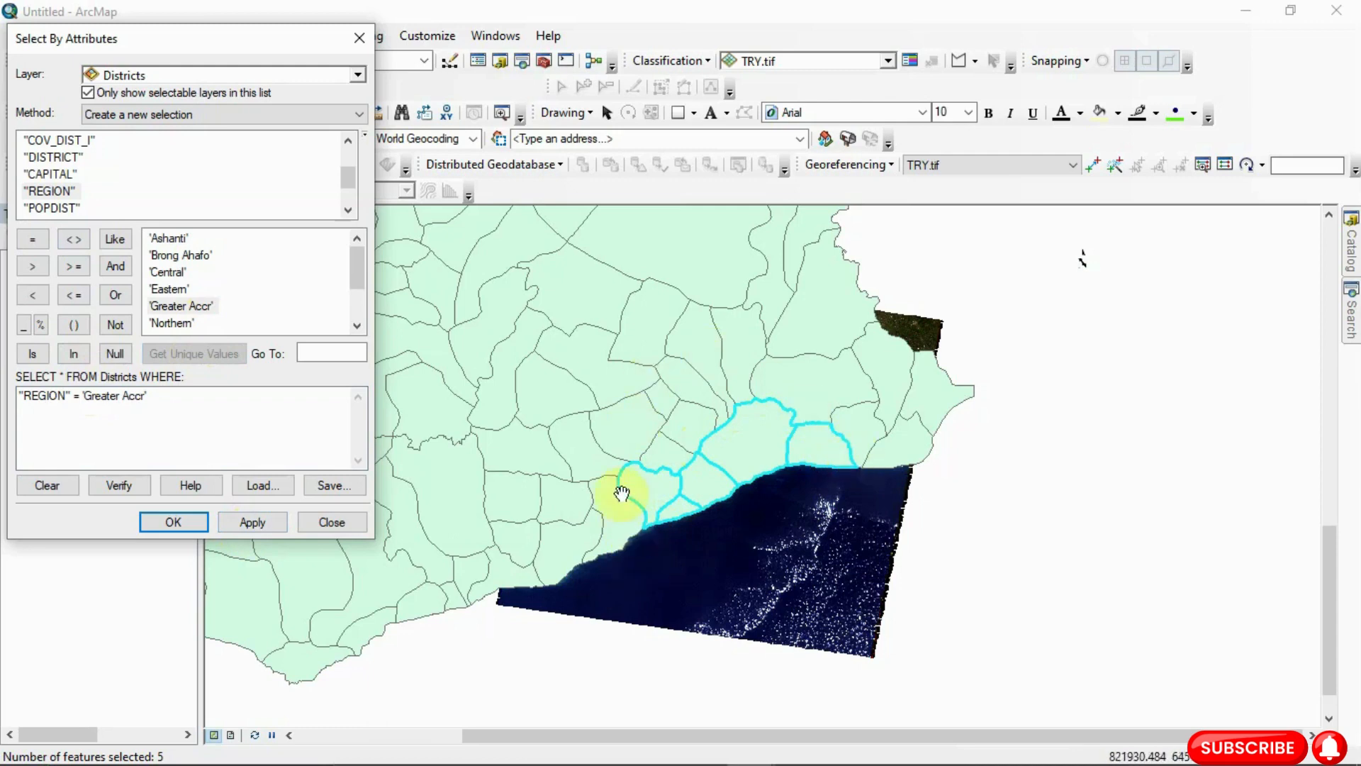
pyautogui.click(190, 521)
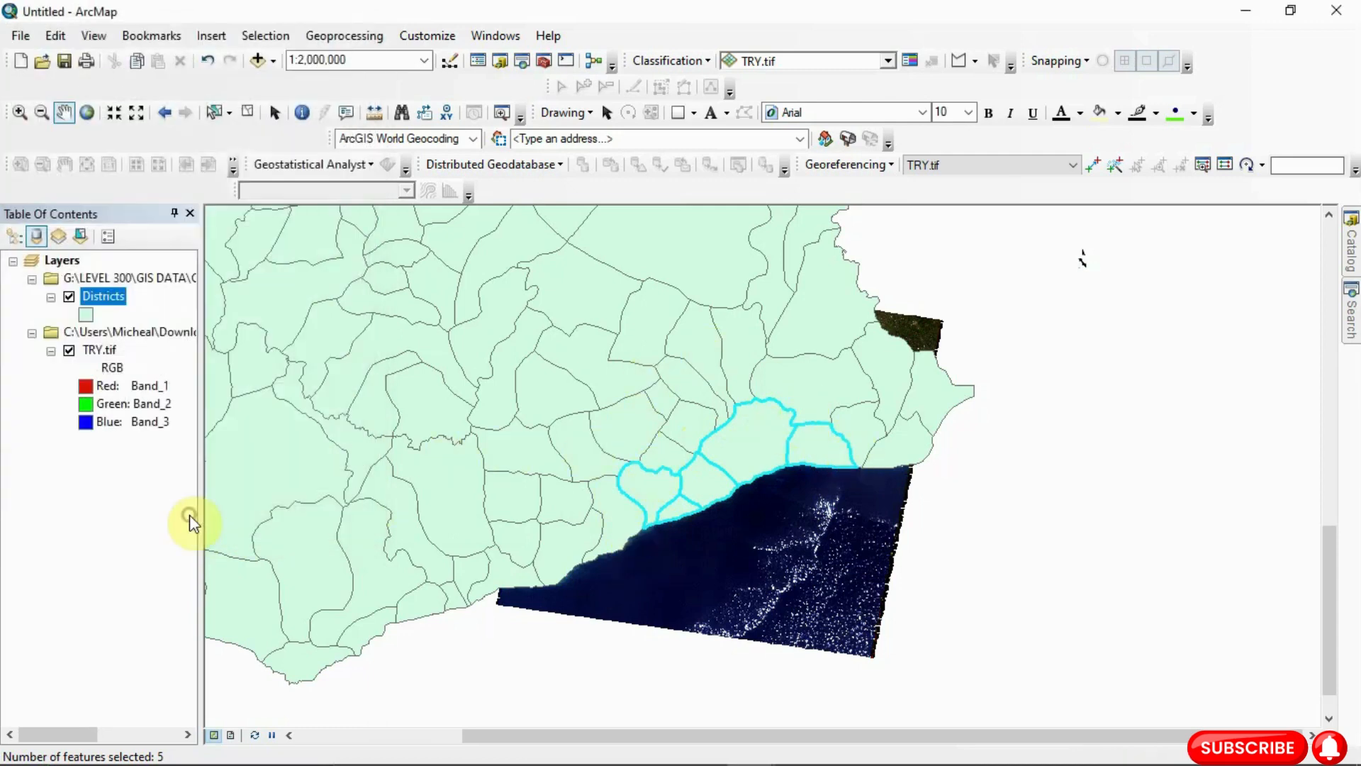
# Export the selected districts to a new shapefile added to the map as a layer, and hide the original Districts layer
pyautogui.rightClick(107, 298)
pyautogui.moveTo(177, 637)
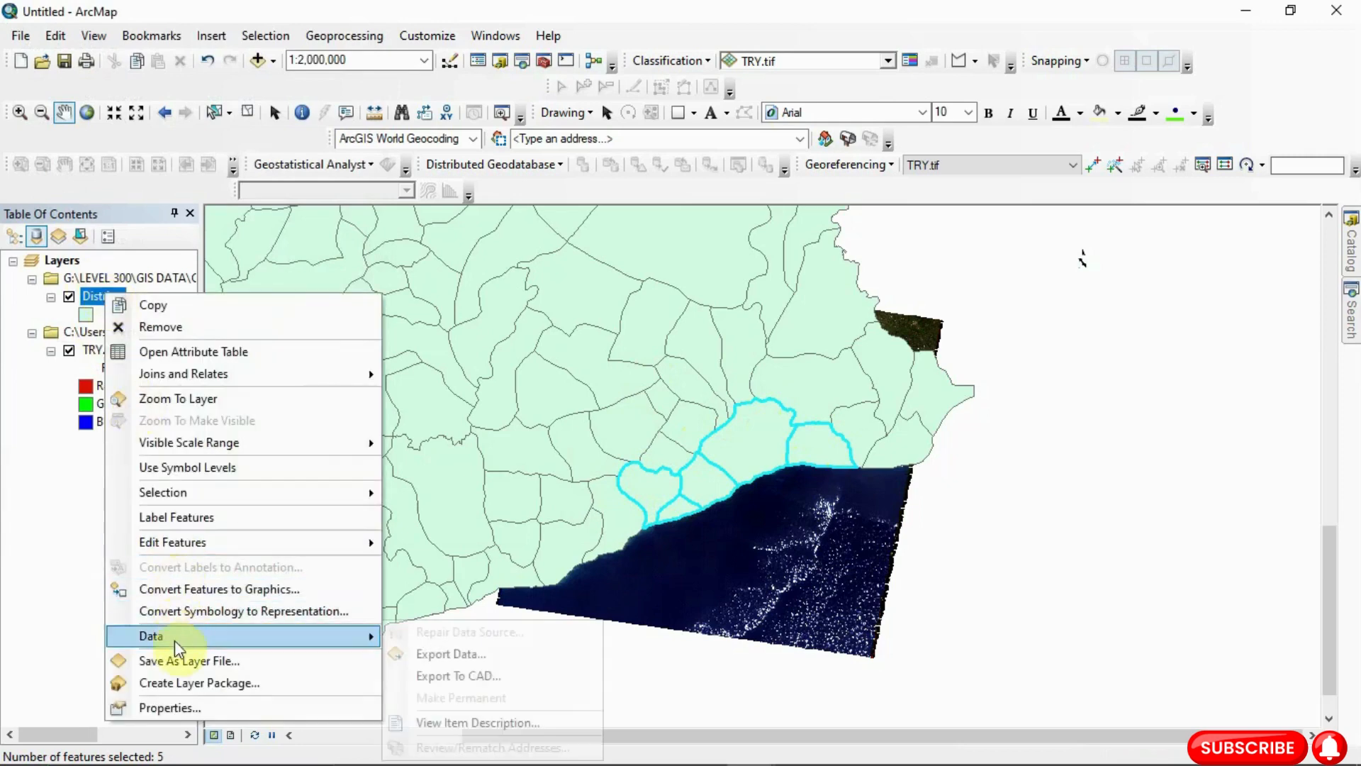
pyautogui.click(434, 654)
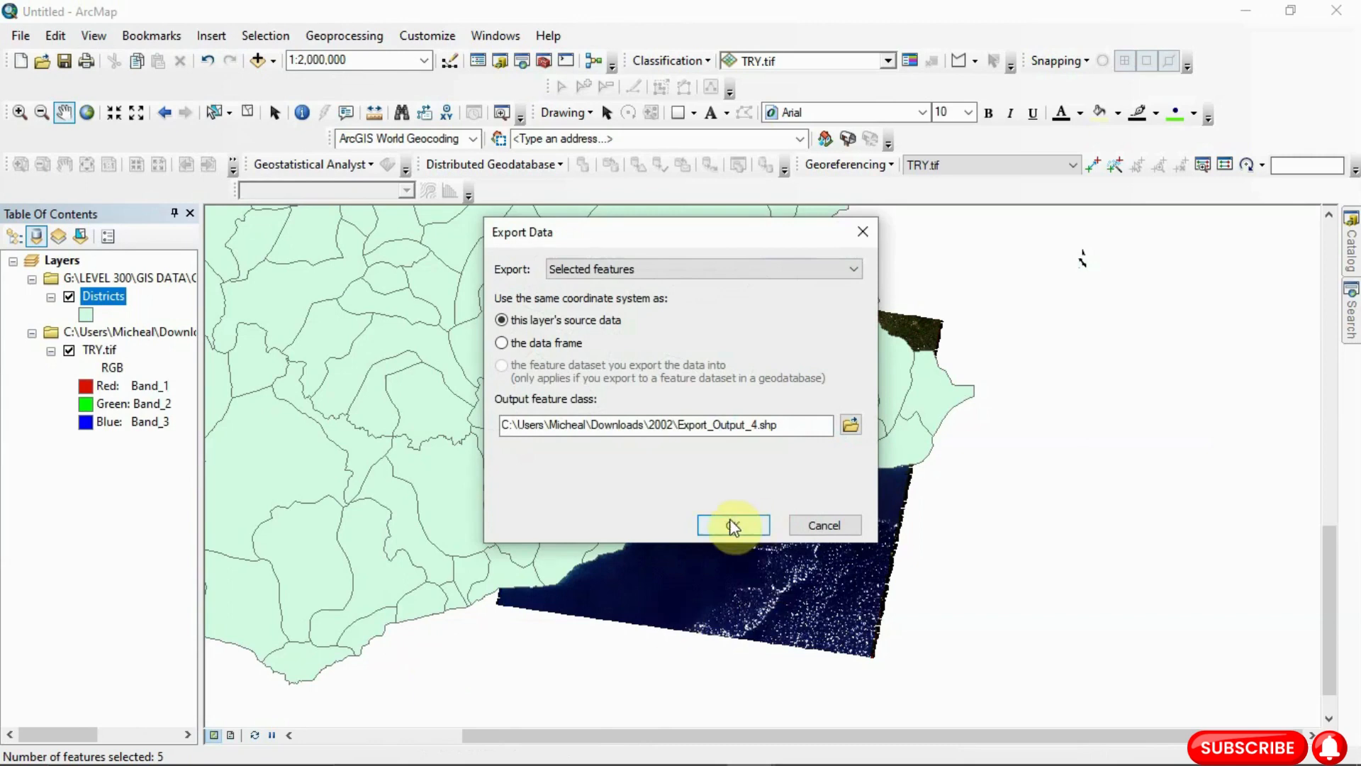
pyautogui.click(733, 525)
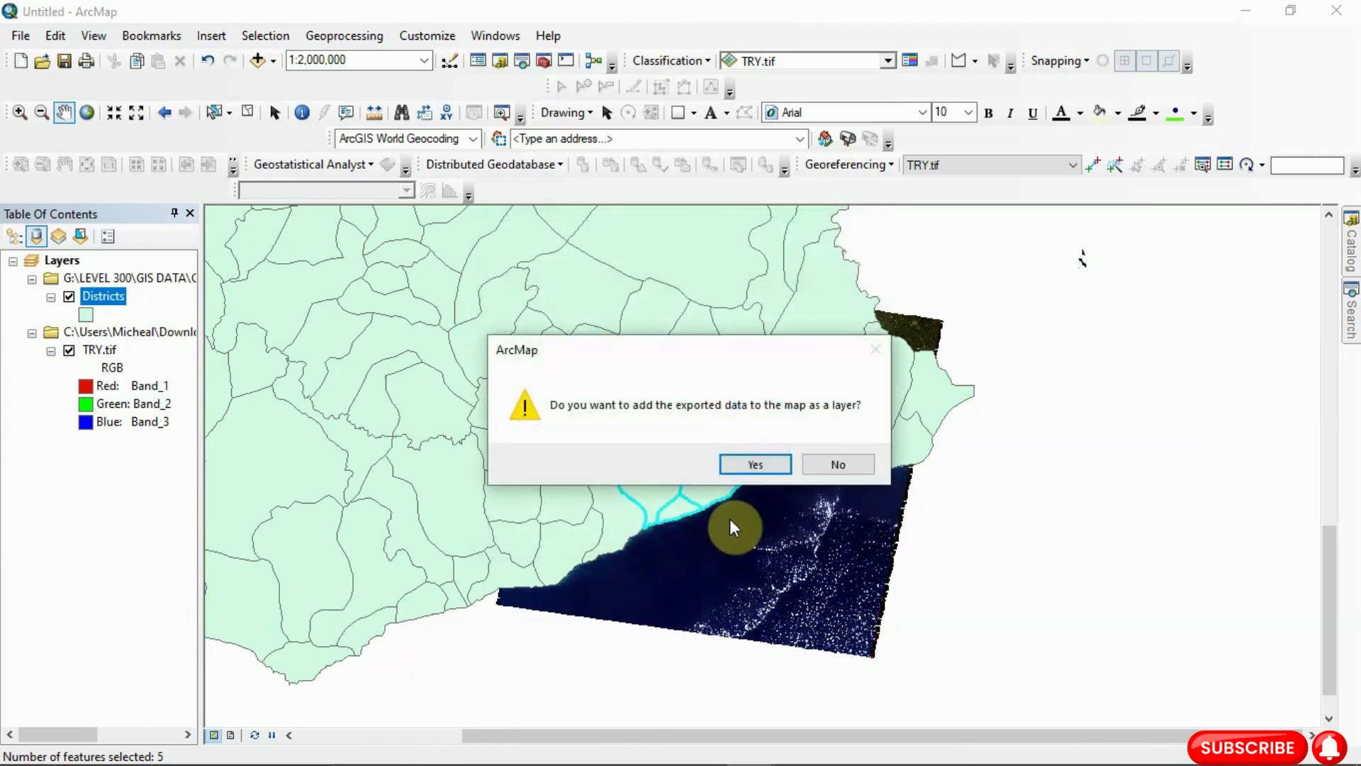
pyautogui.click(737, 464)
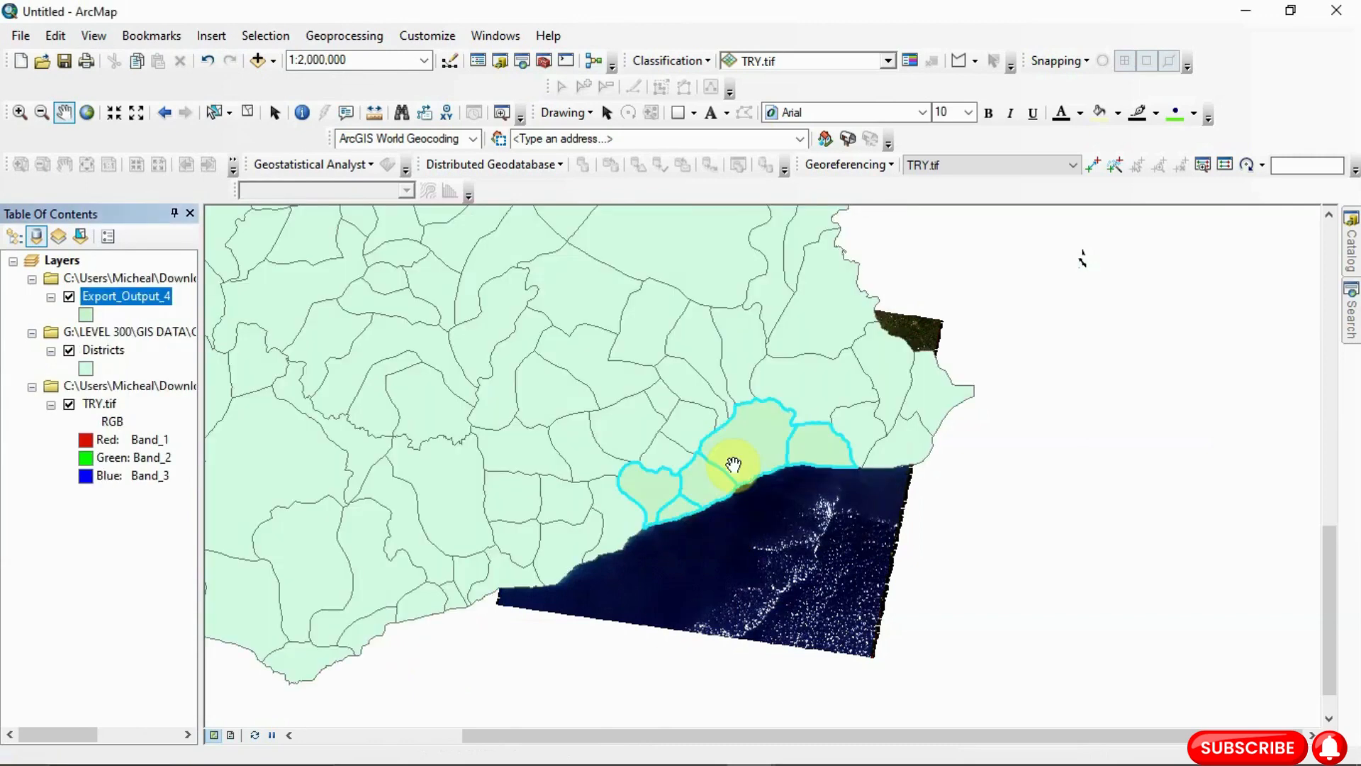
pyautogui.click(69, 350)
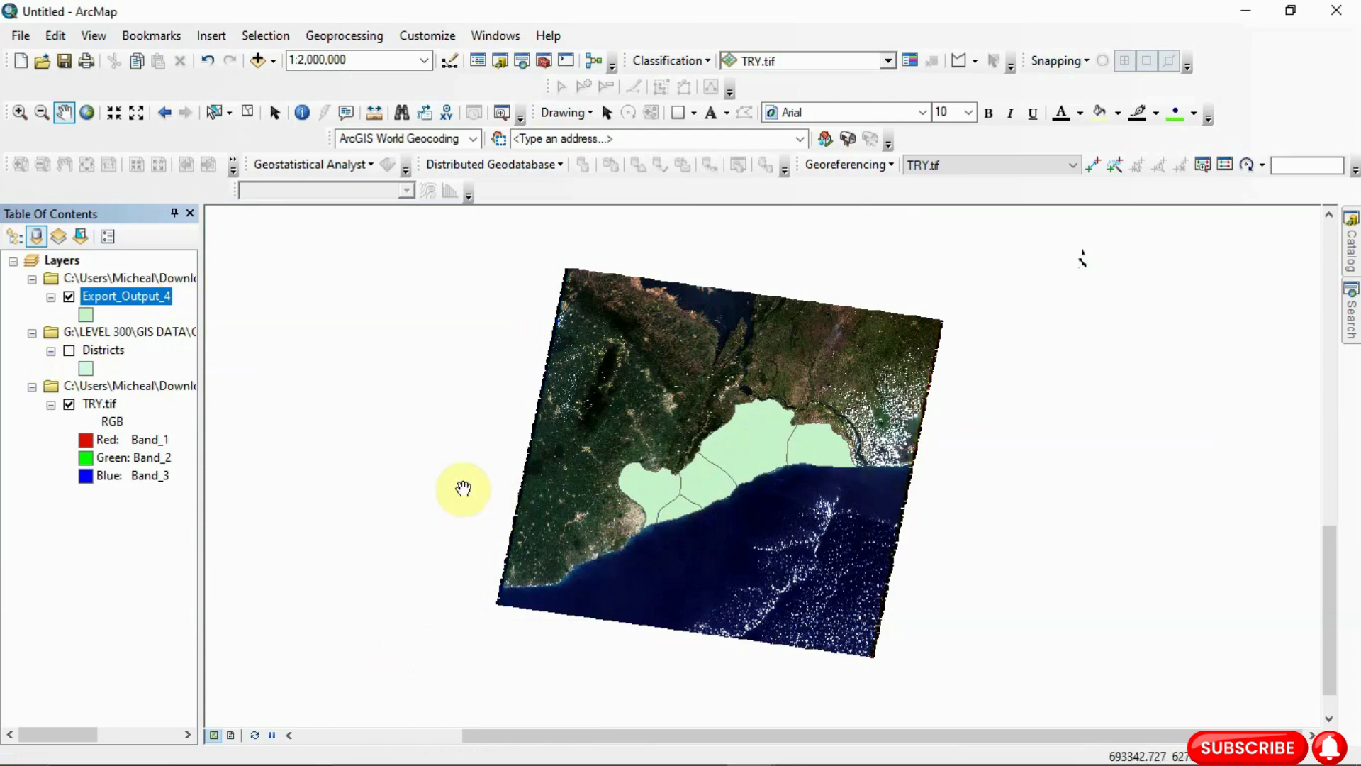
# Check the exported districts with TRY.tif hidden and shown, and open the Extract by Mask tool from the Spatial Analyst extraction tools
pyautogui.click(69, 404)
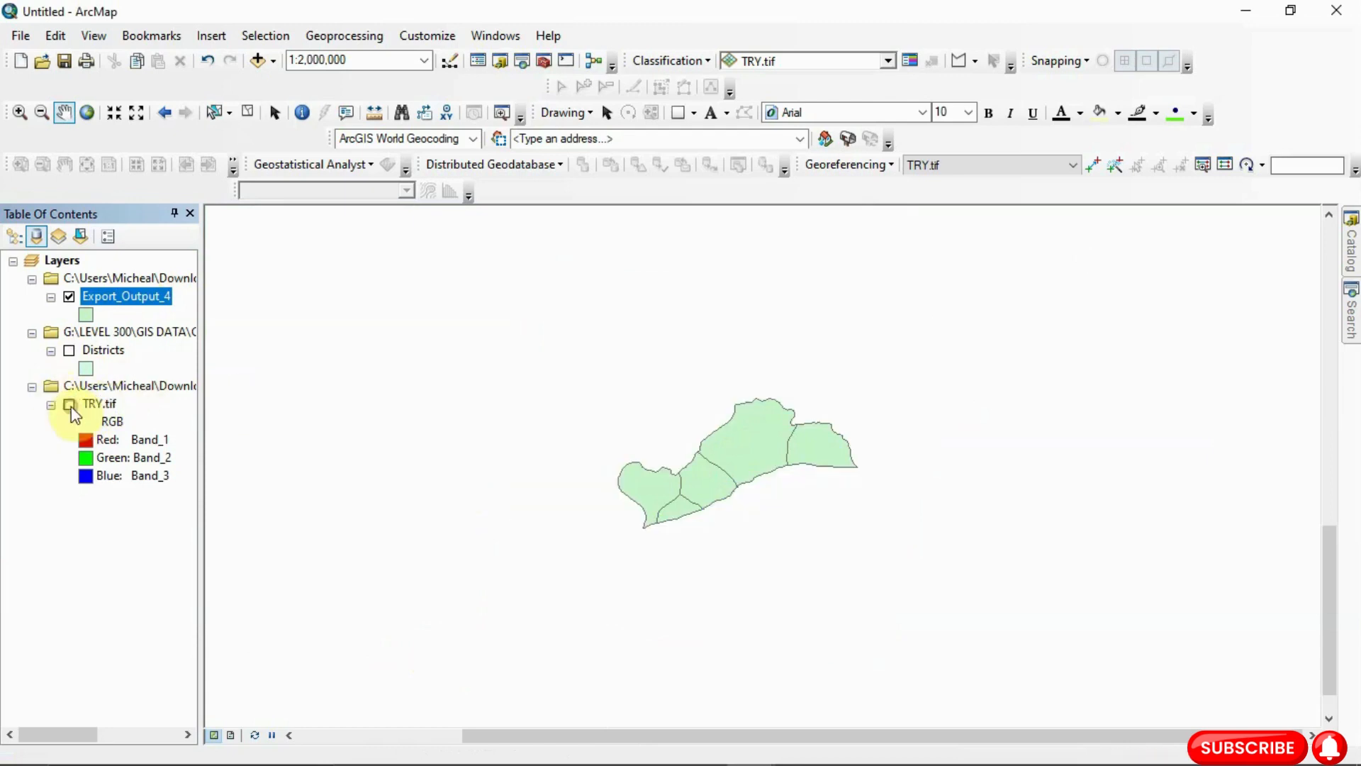
pyautogui.click(70, 405)
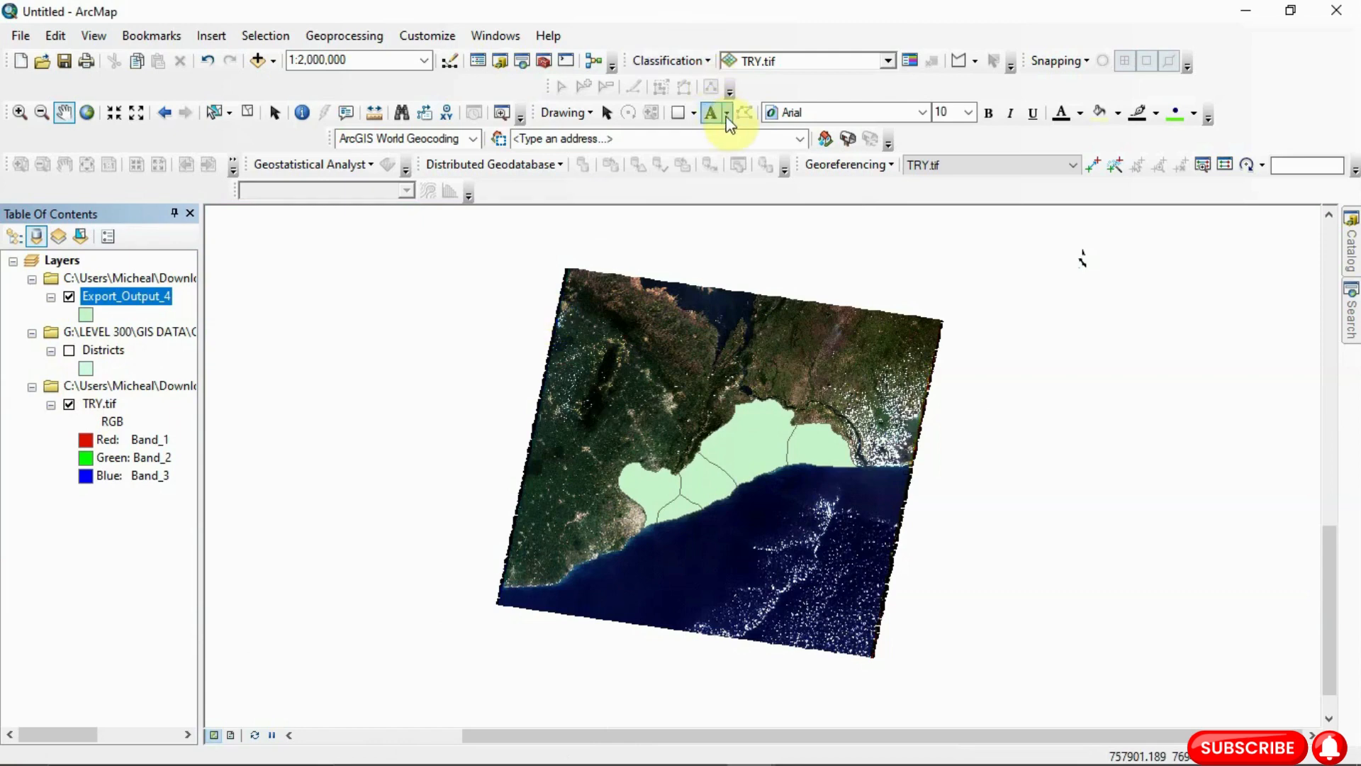
pyautogui.click(543, 62)
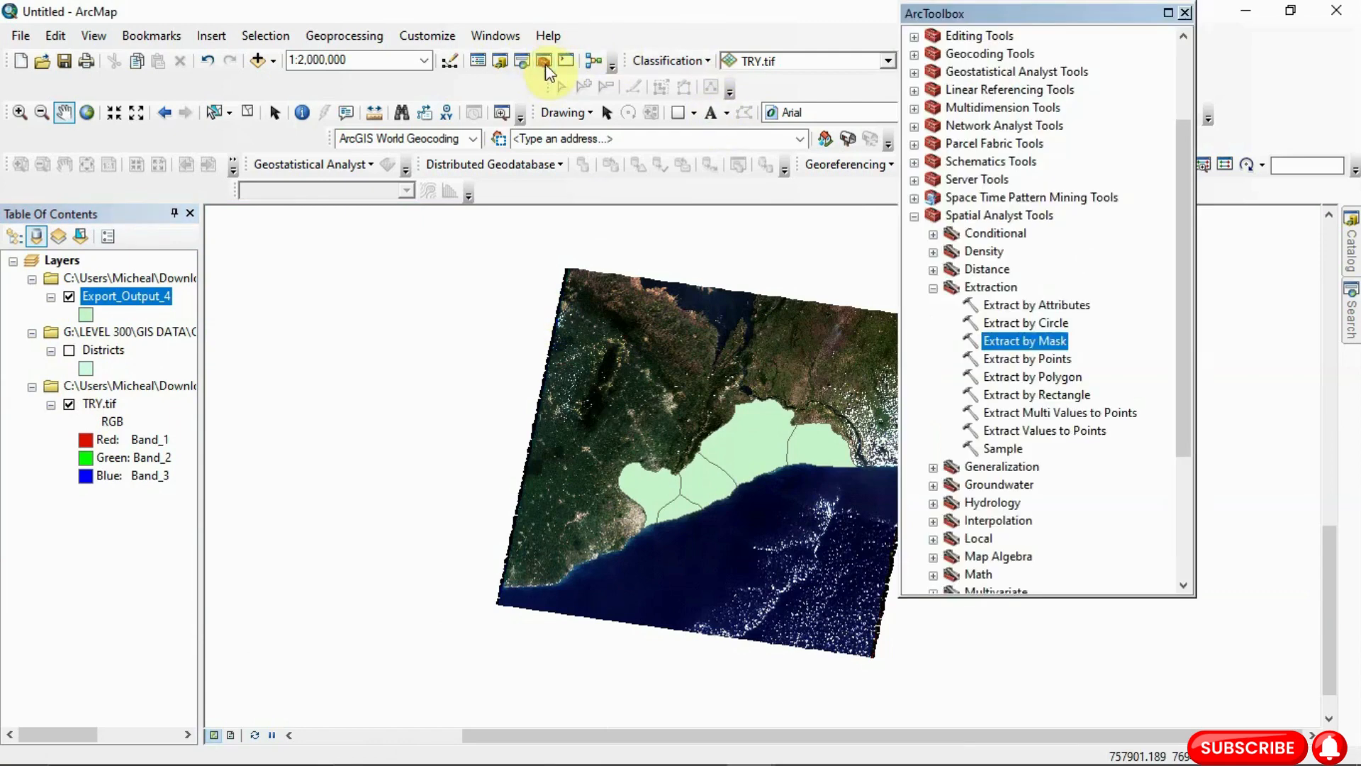
pyautogui.click(933, 288)
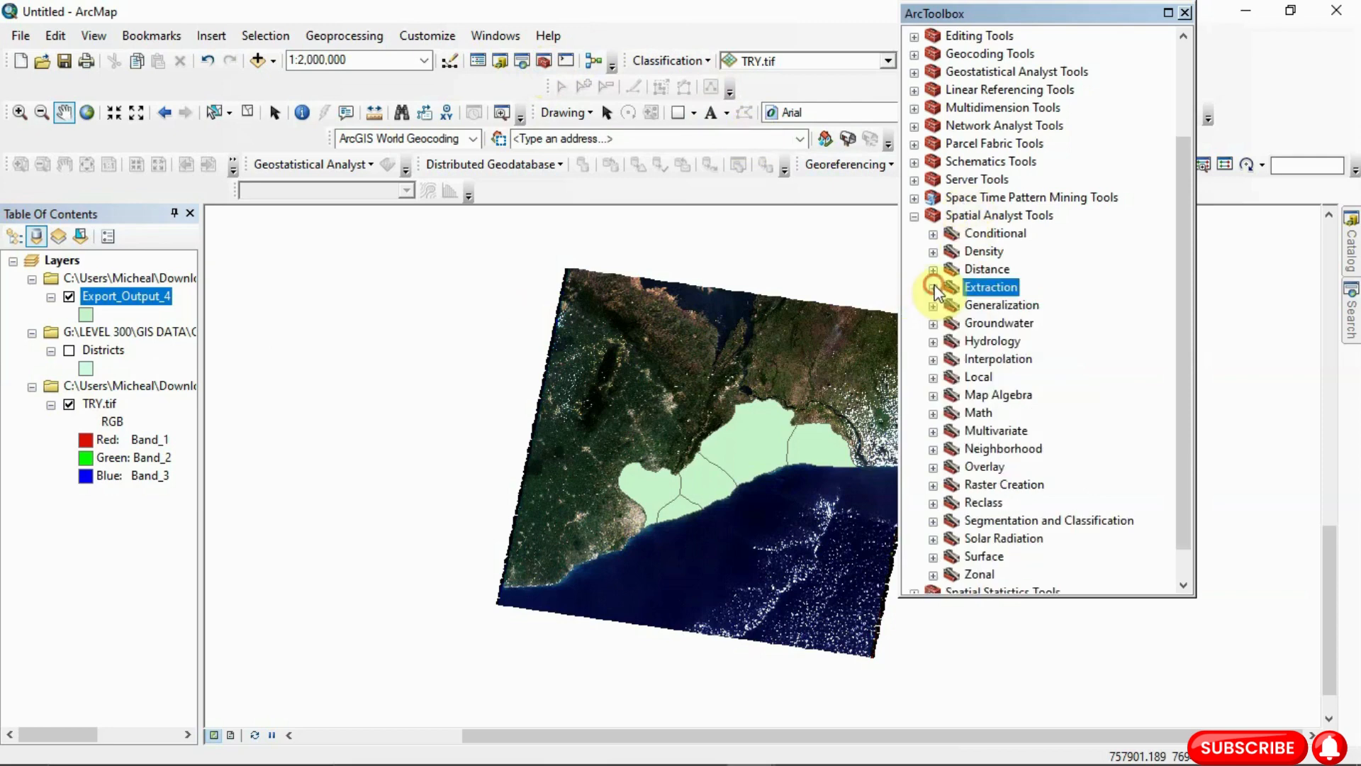
pyautogui.click(915, 214)
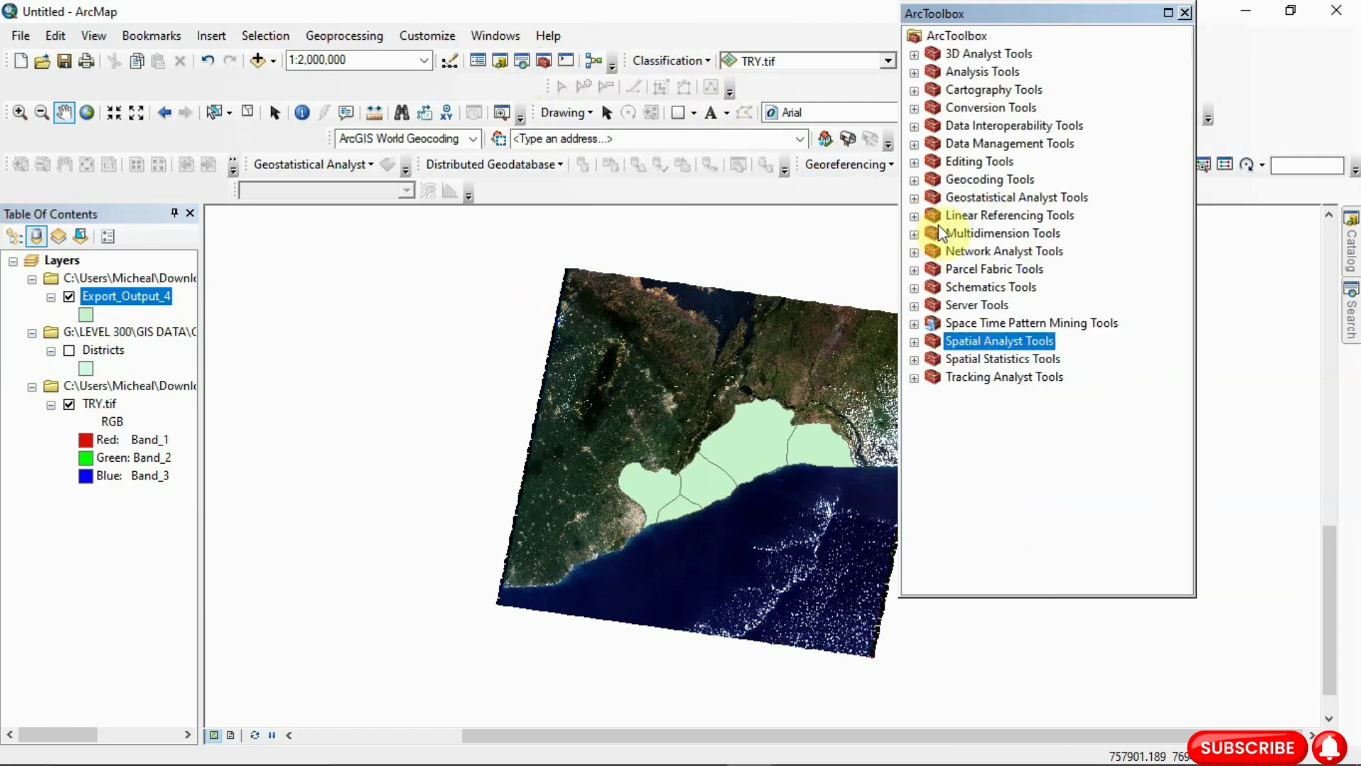
pyautogui.click(914, 341)
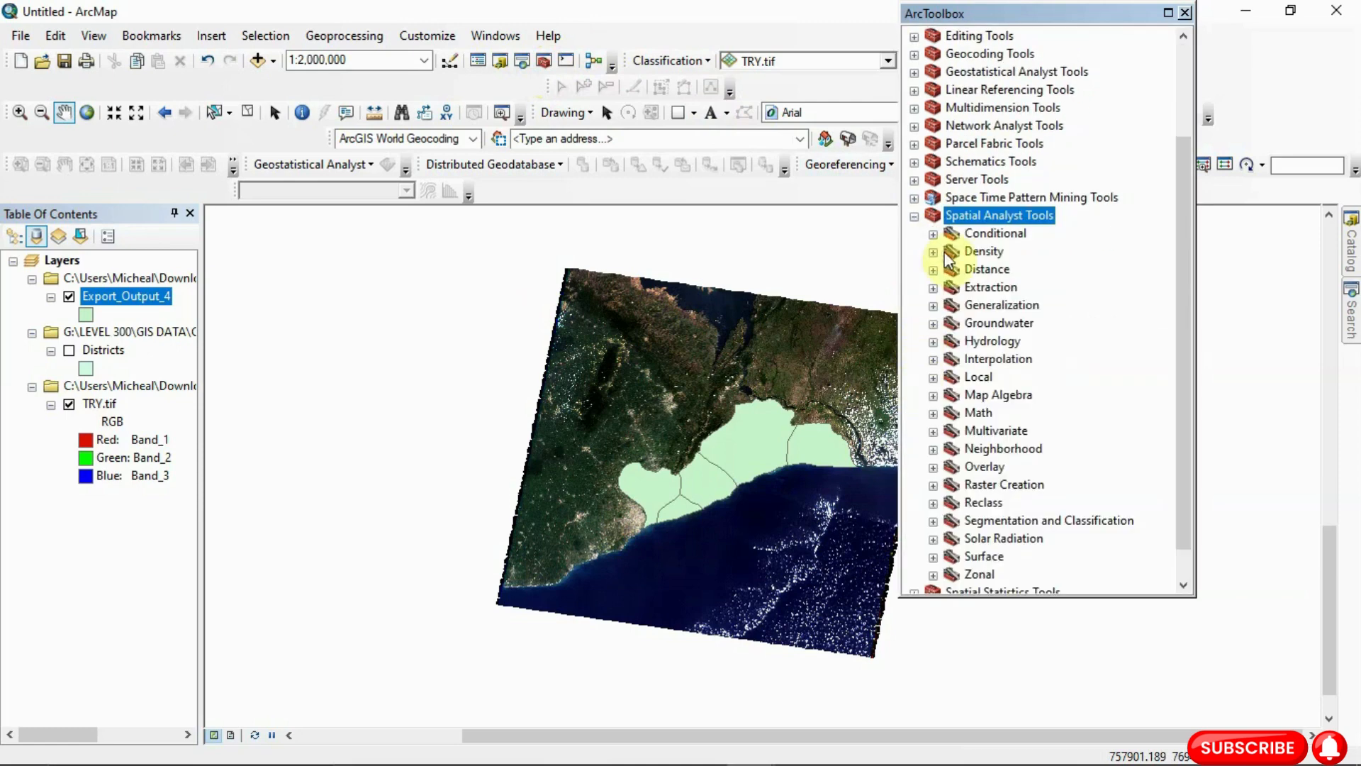
pyautogui.click(933, 288)
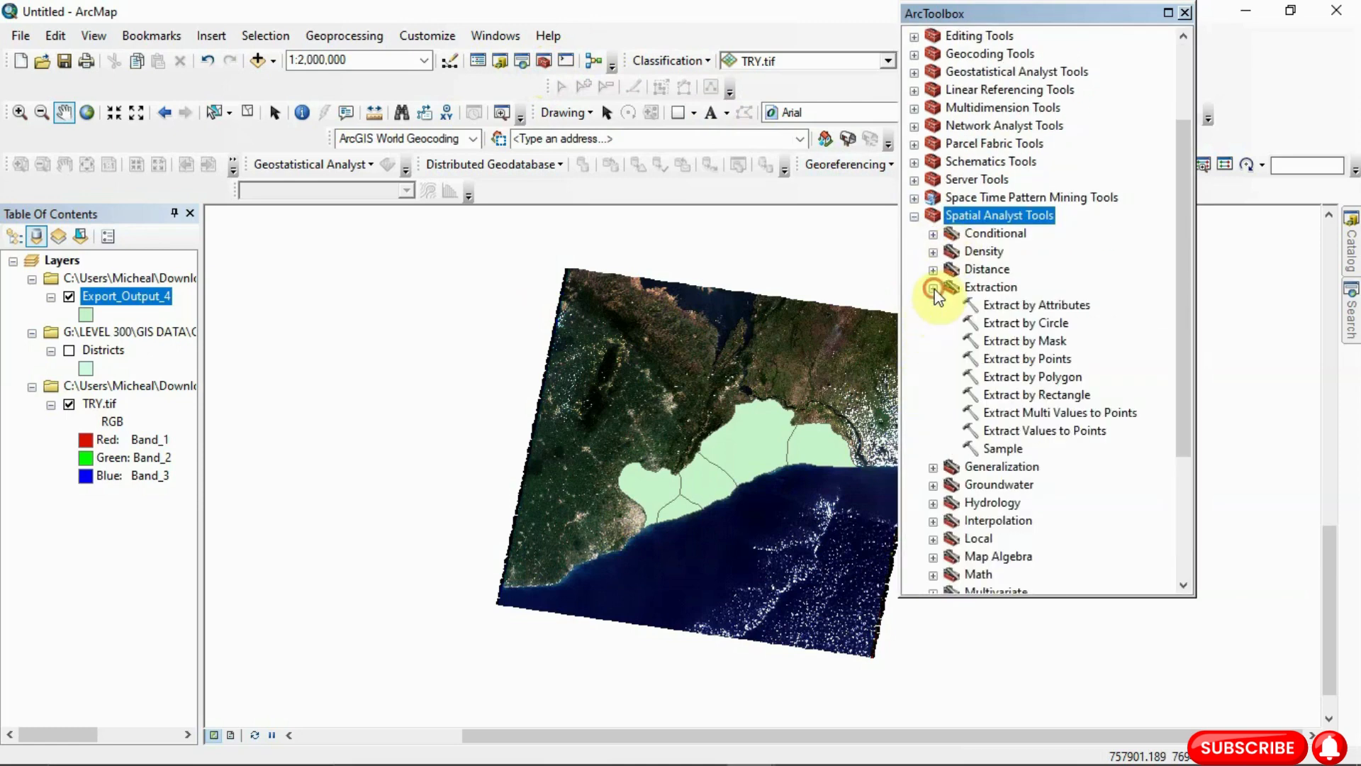
pyautogui.doubleClick(1005, 344)
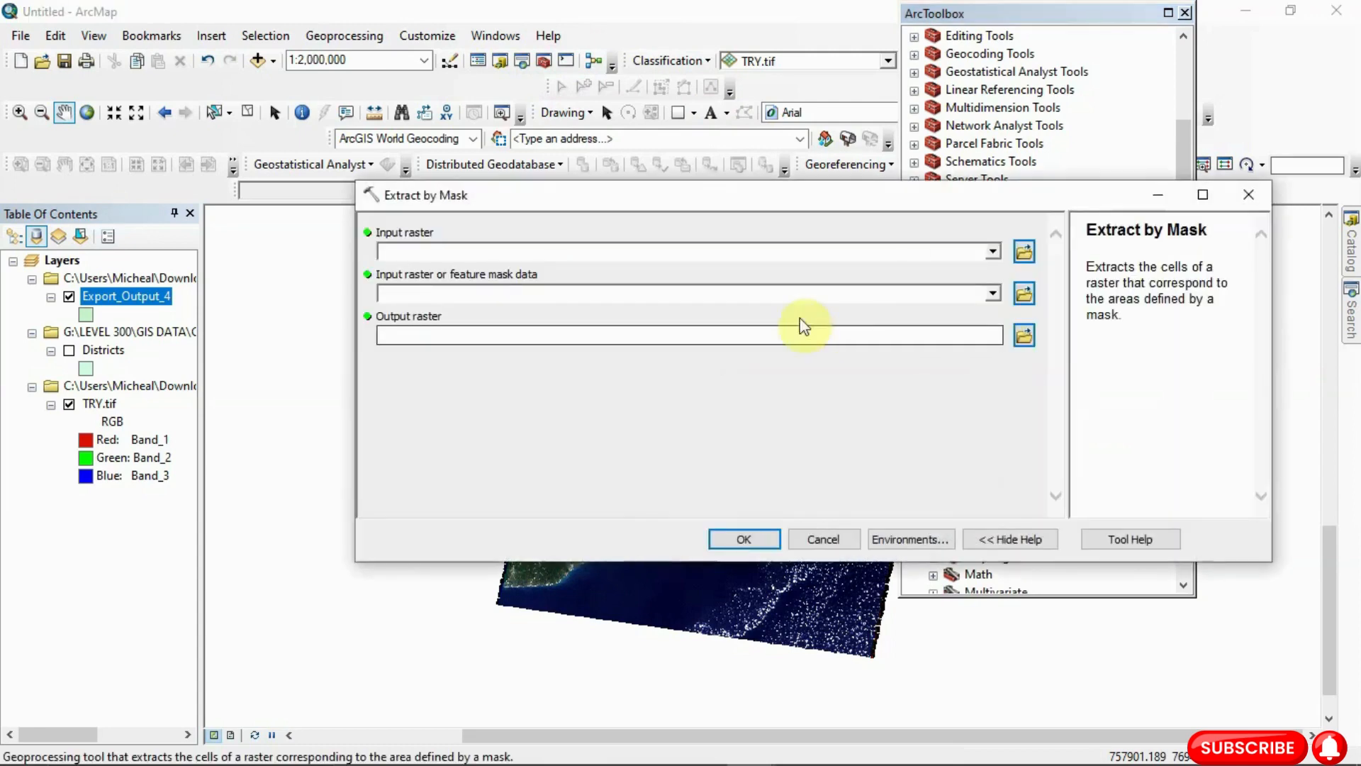
# Extract TRY.tif by mask using Export_Output_4 as the feature mask, keeping the default output raster location
pyautogui.click(992, 253)
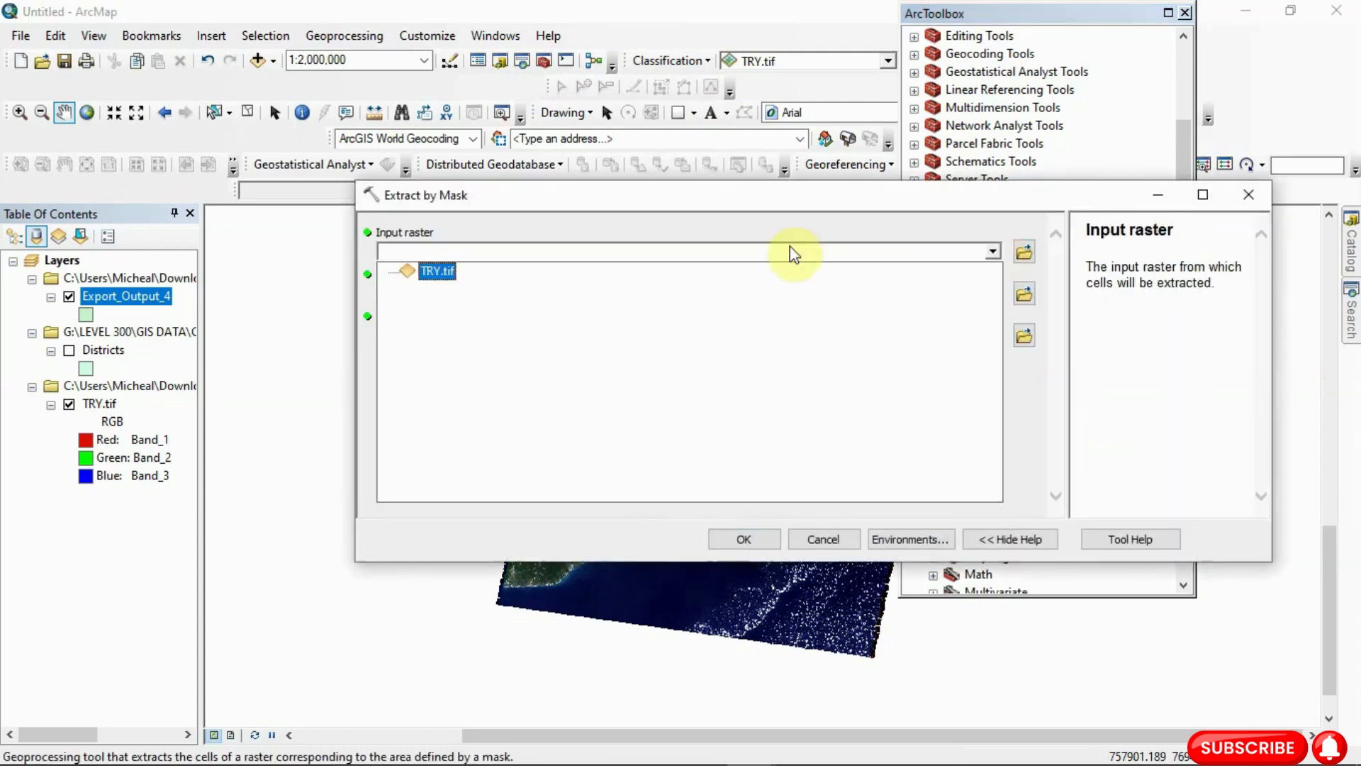
pyautogui.click(436, 272)
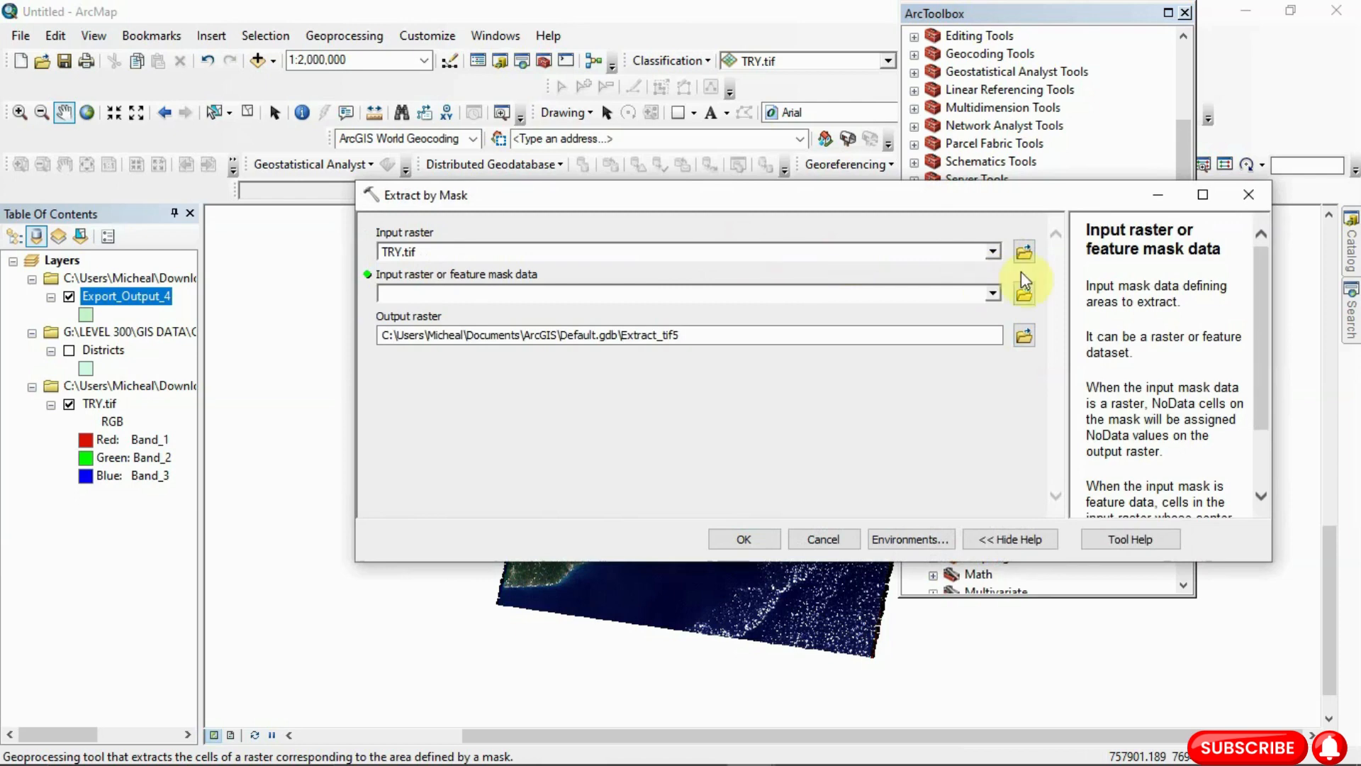
pyautogui.click(993, 293)
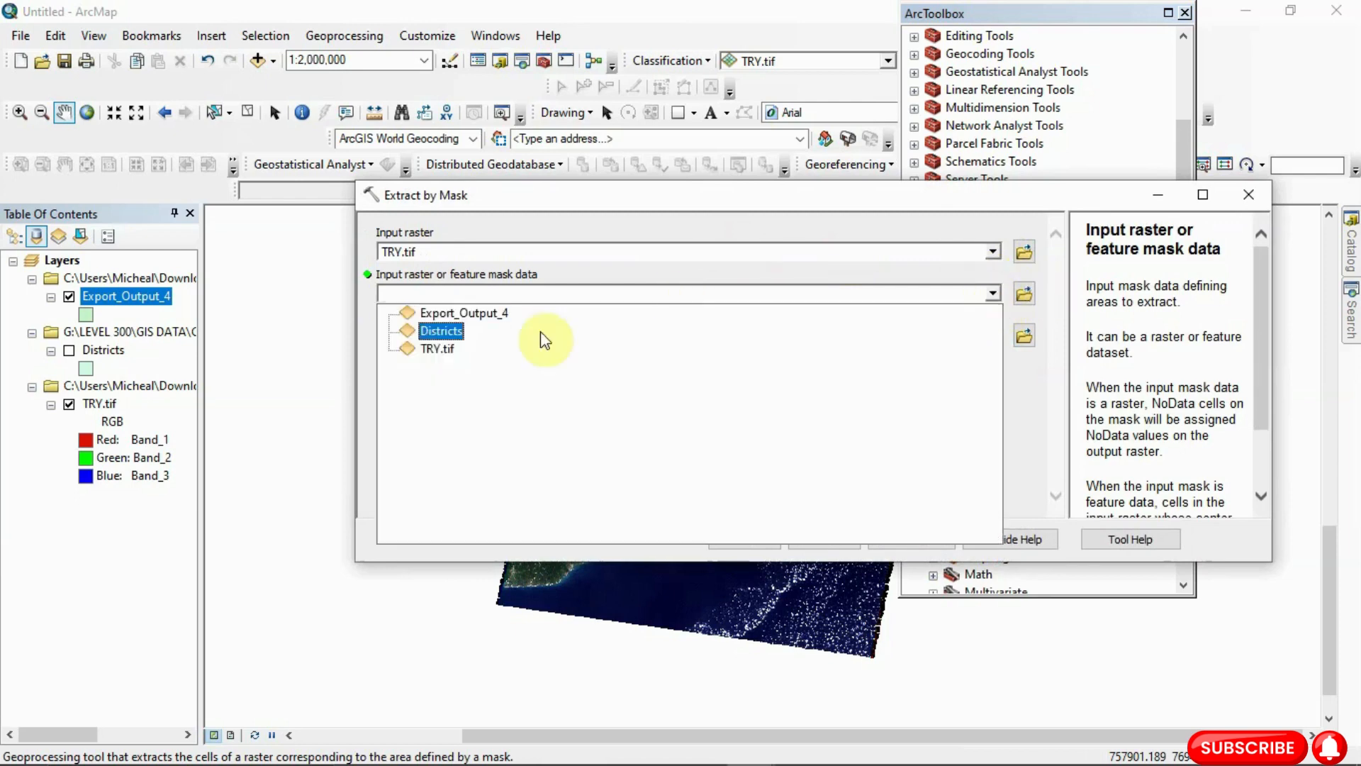
pyautogui.click(482, 321)
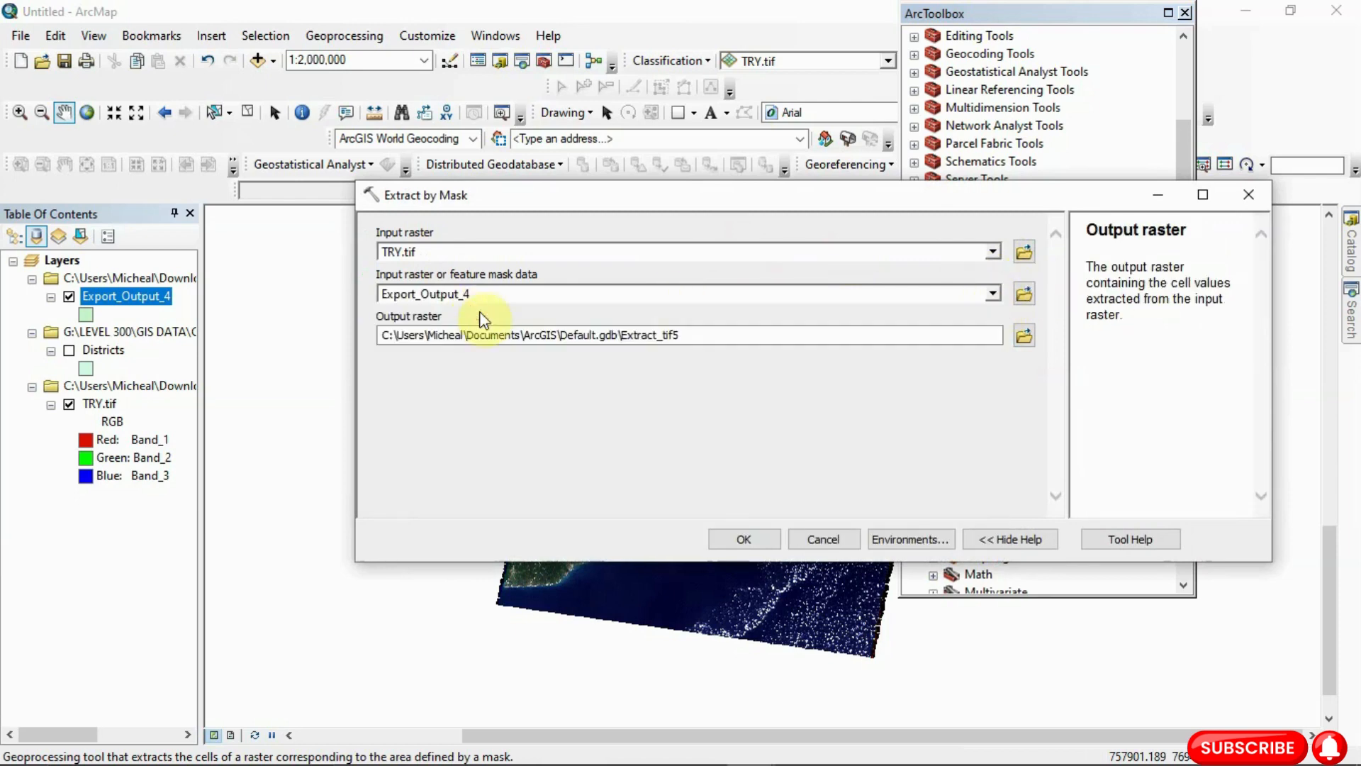
pyautogui.click(742, 538)
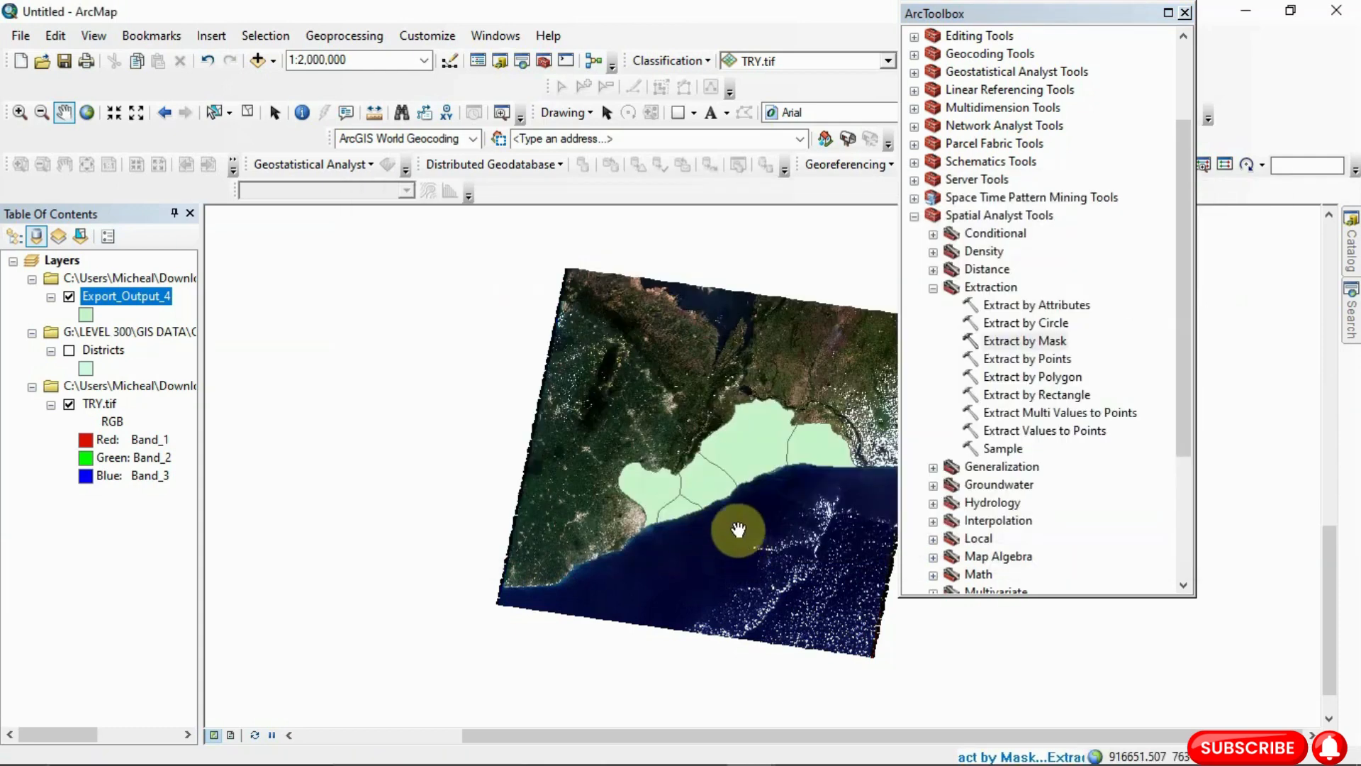
pyautogui.click(915, 216)
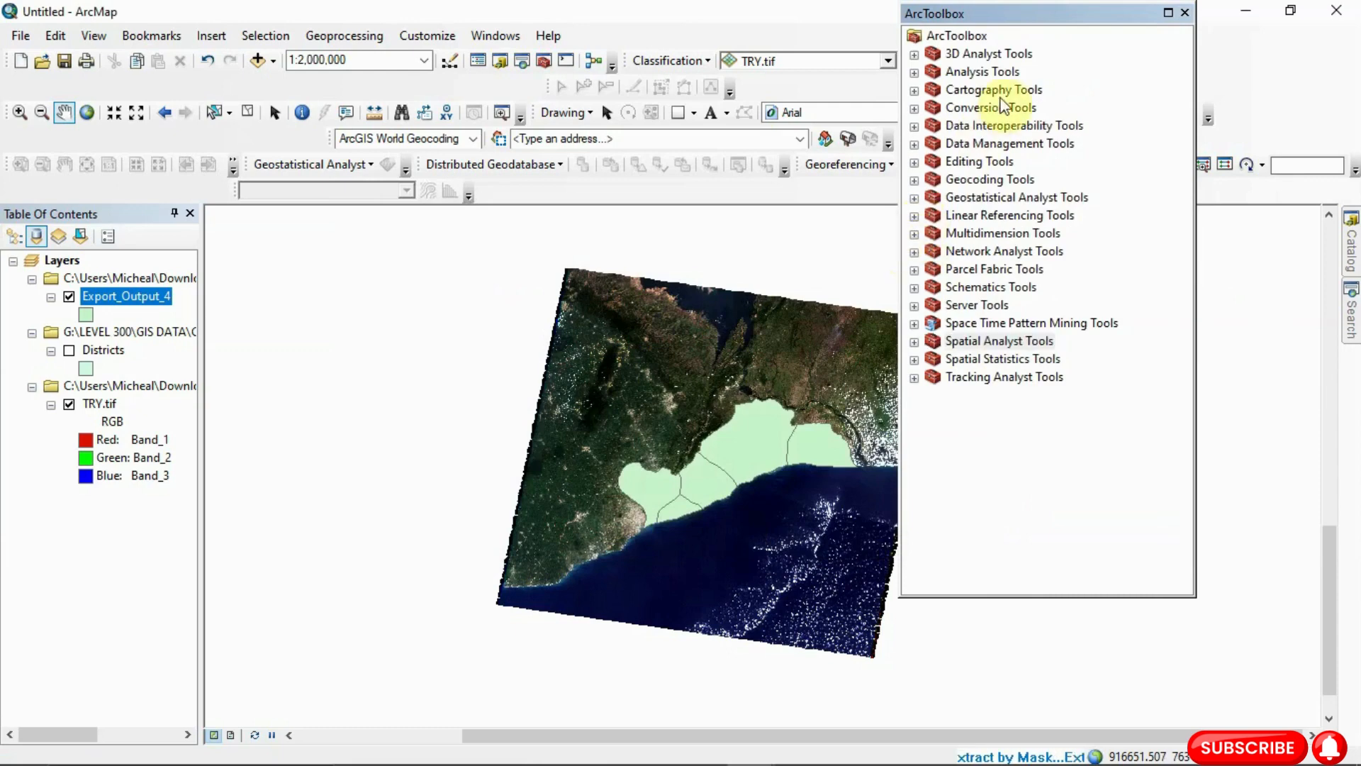
pyautogui.click(736, 431)
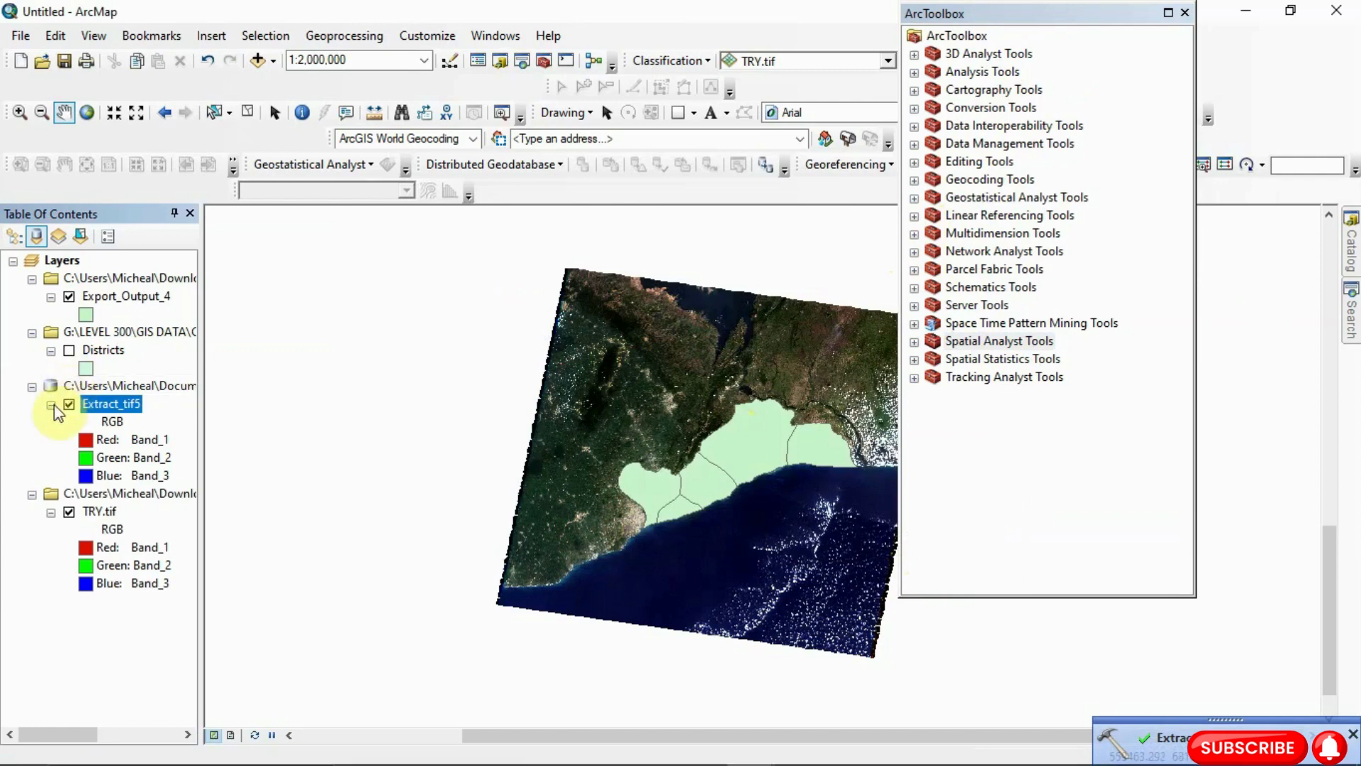
# Hide the TRY.tif and Export_Output_4 layers so that only the extracted raster is displayed
pyautogui.click(68, 512)
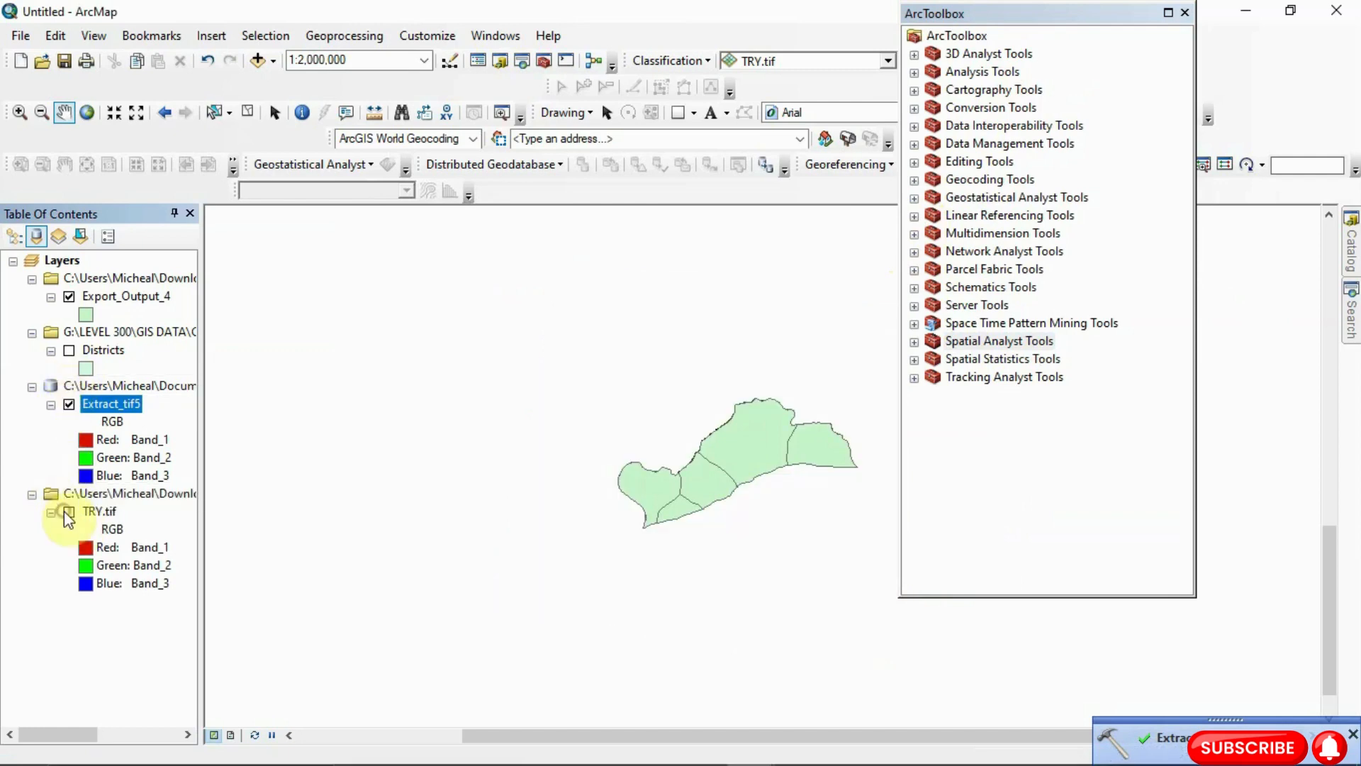
pyautogui.click(69, 297)
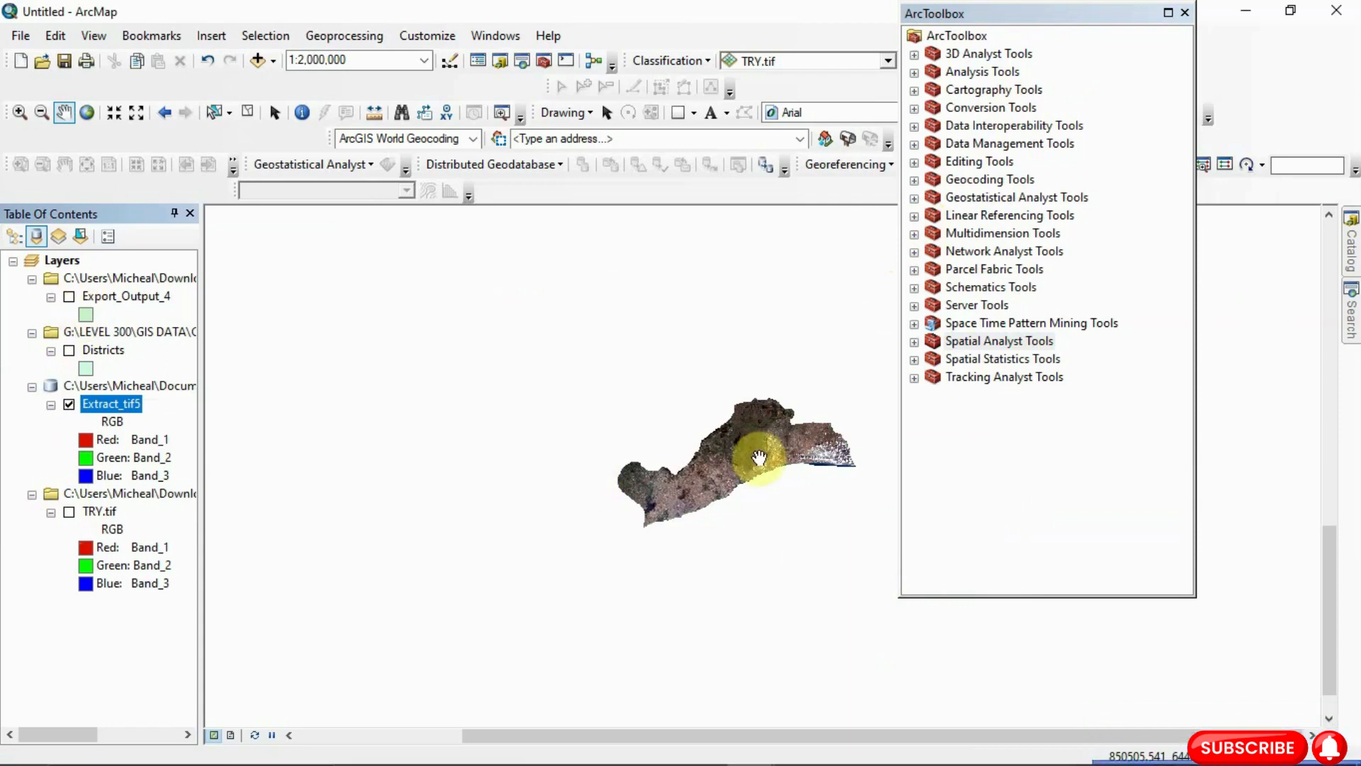
pyautogui.scroll(2, 758, 458)
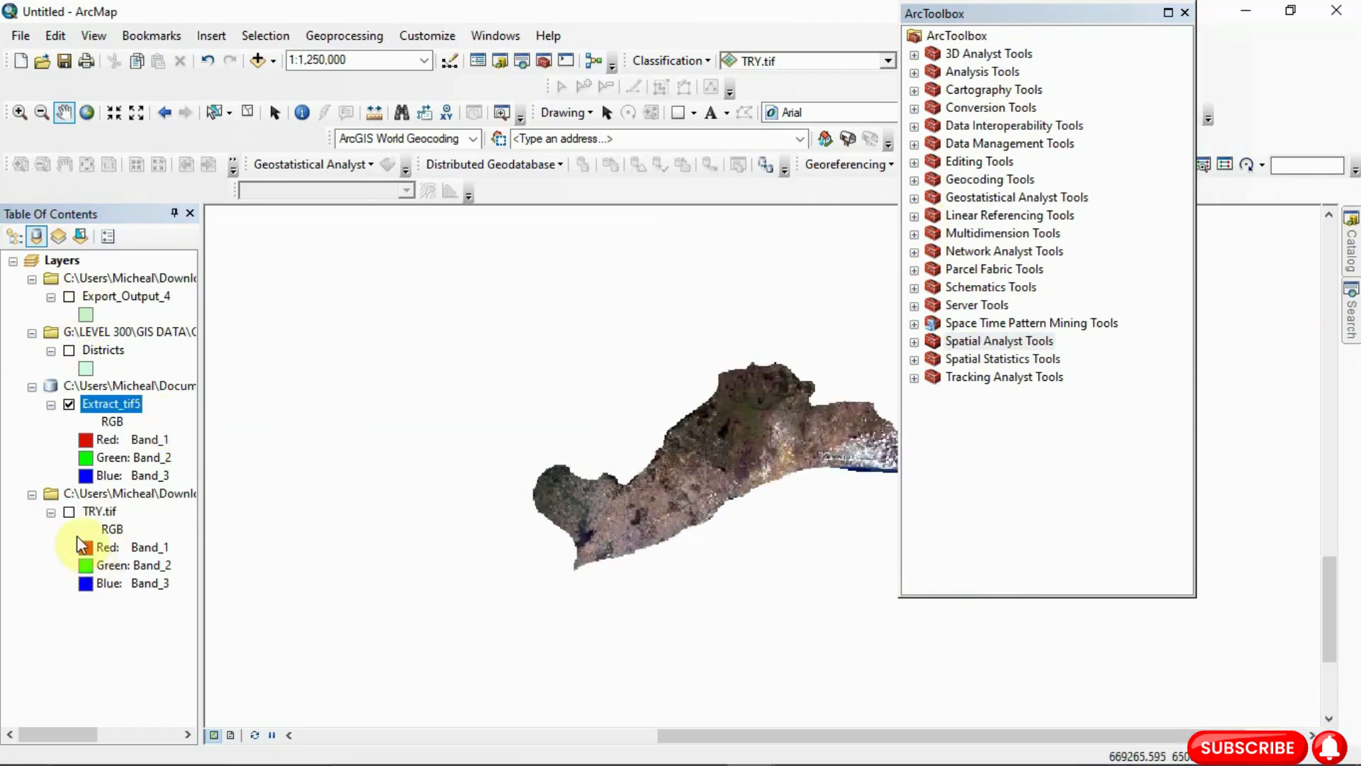
# Compare the extracted raster with TRY.tif, Districts and Export_Output_4 by displaying those layers in turn, and hide them again
pyautogui.click(68, 512)
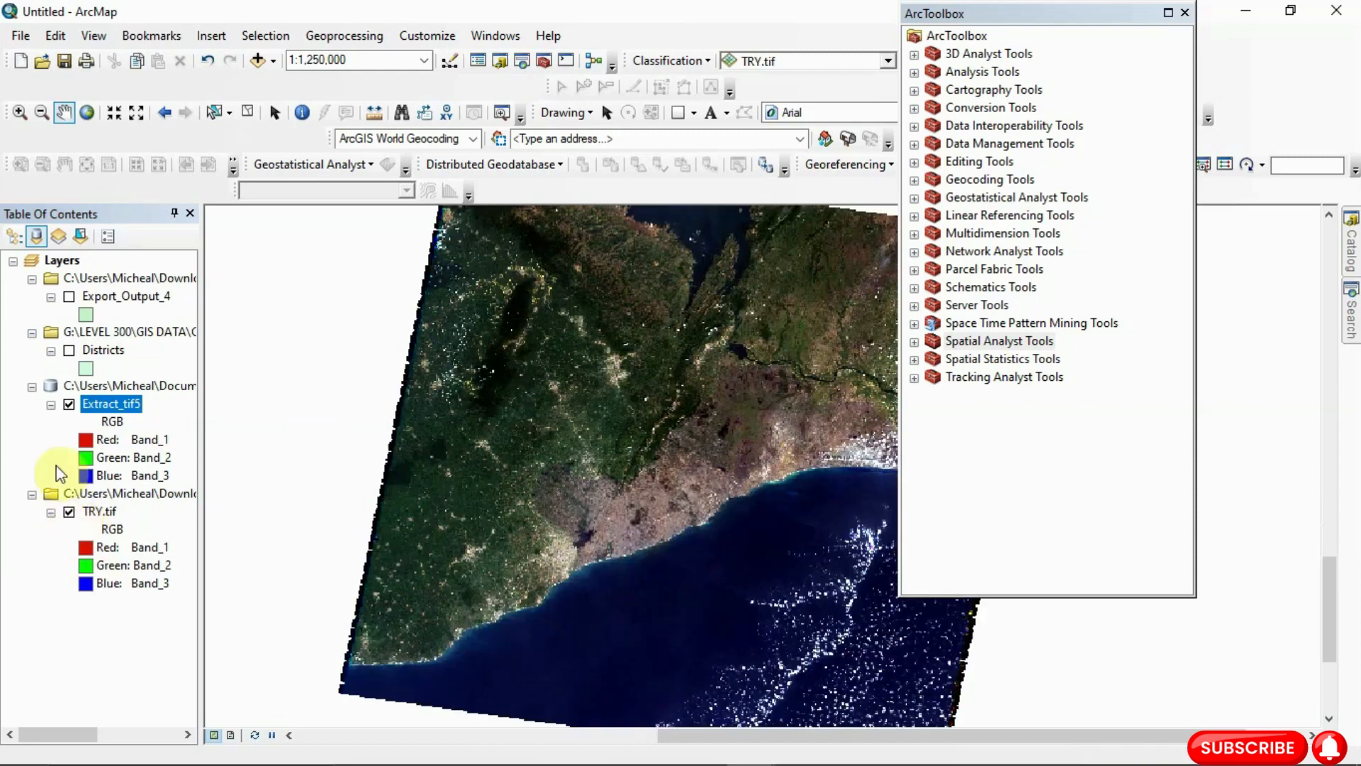
pyautogui.click(69, 352)
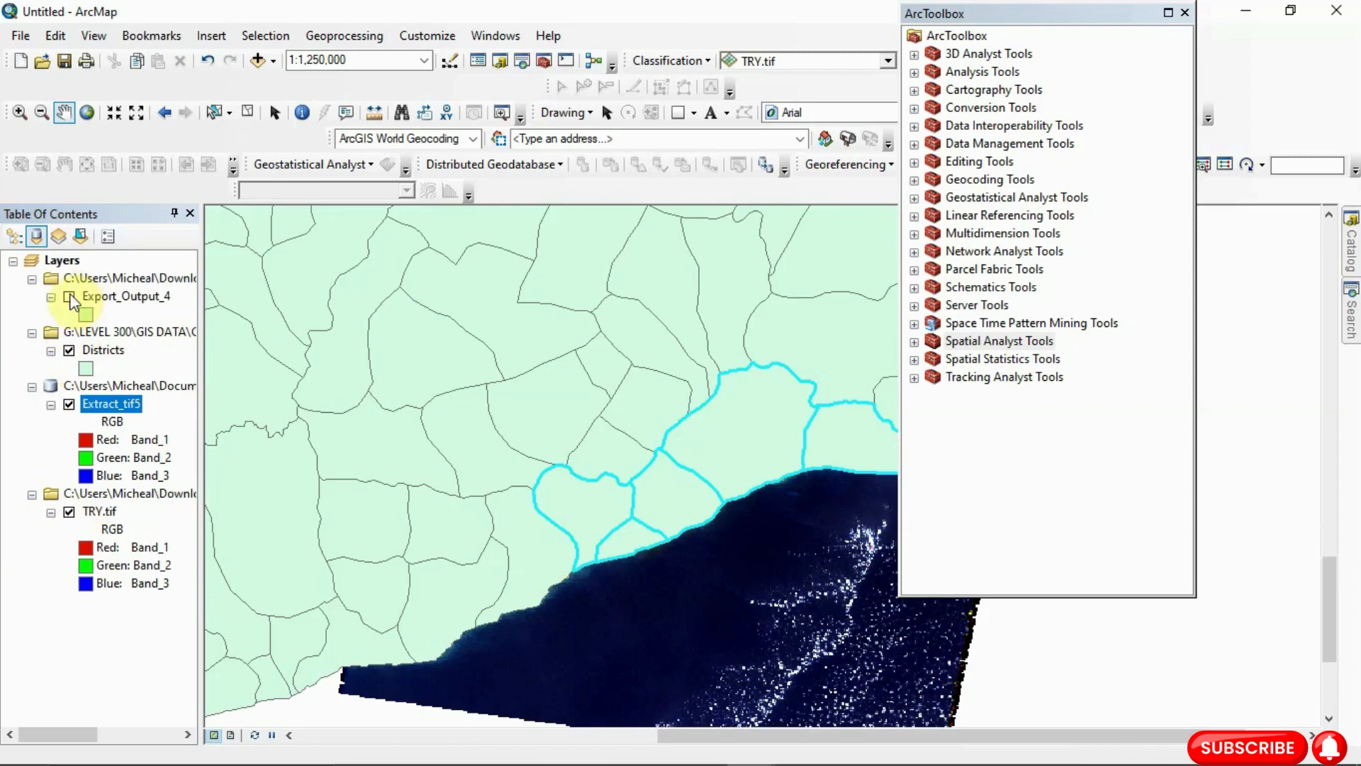
pyautogui.click(68, 298)
pyautogui.click(68, 298)
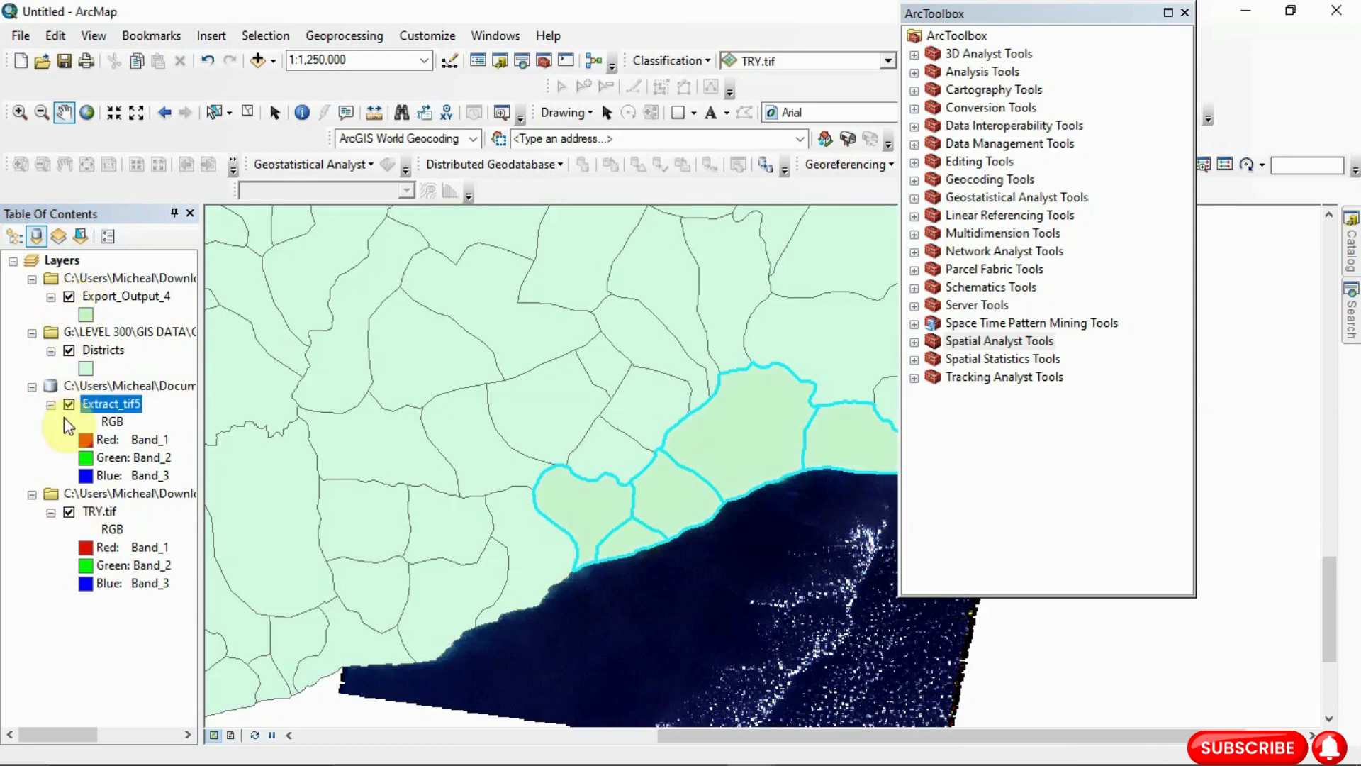
pyautogui.click(68, 513)
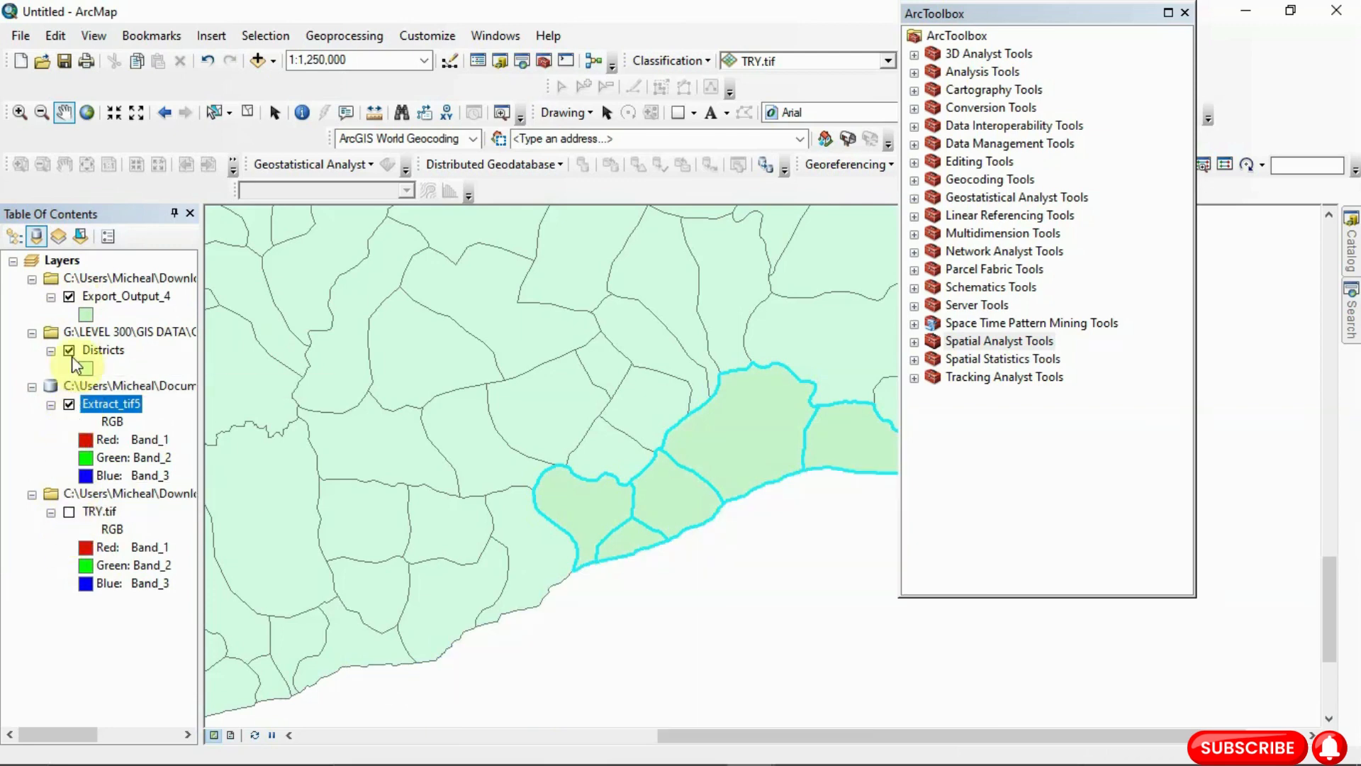
pyautogui.click(73, 357)
pyautogui.click(69, 351)
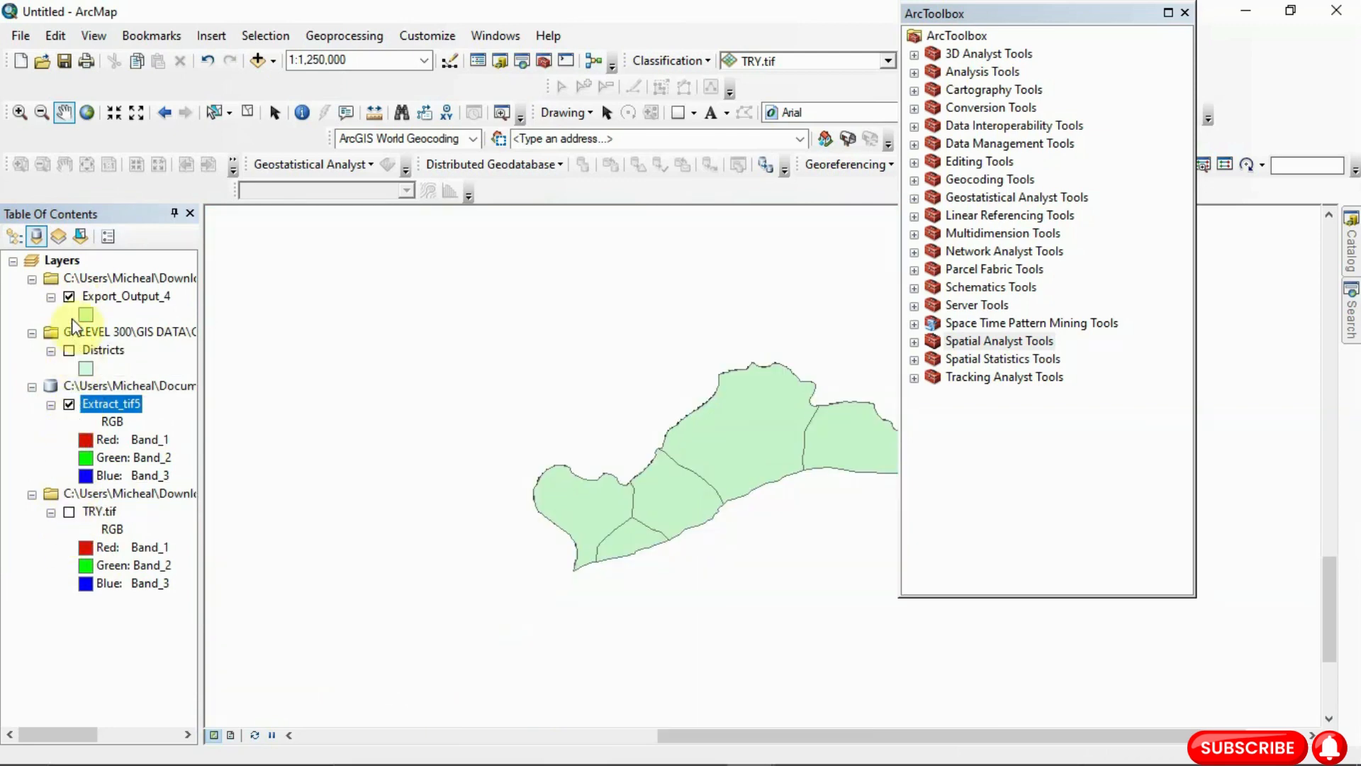
pyautogui.click(69, 296)
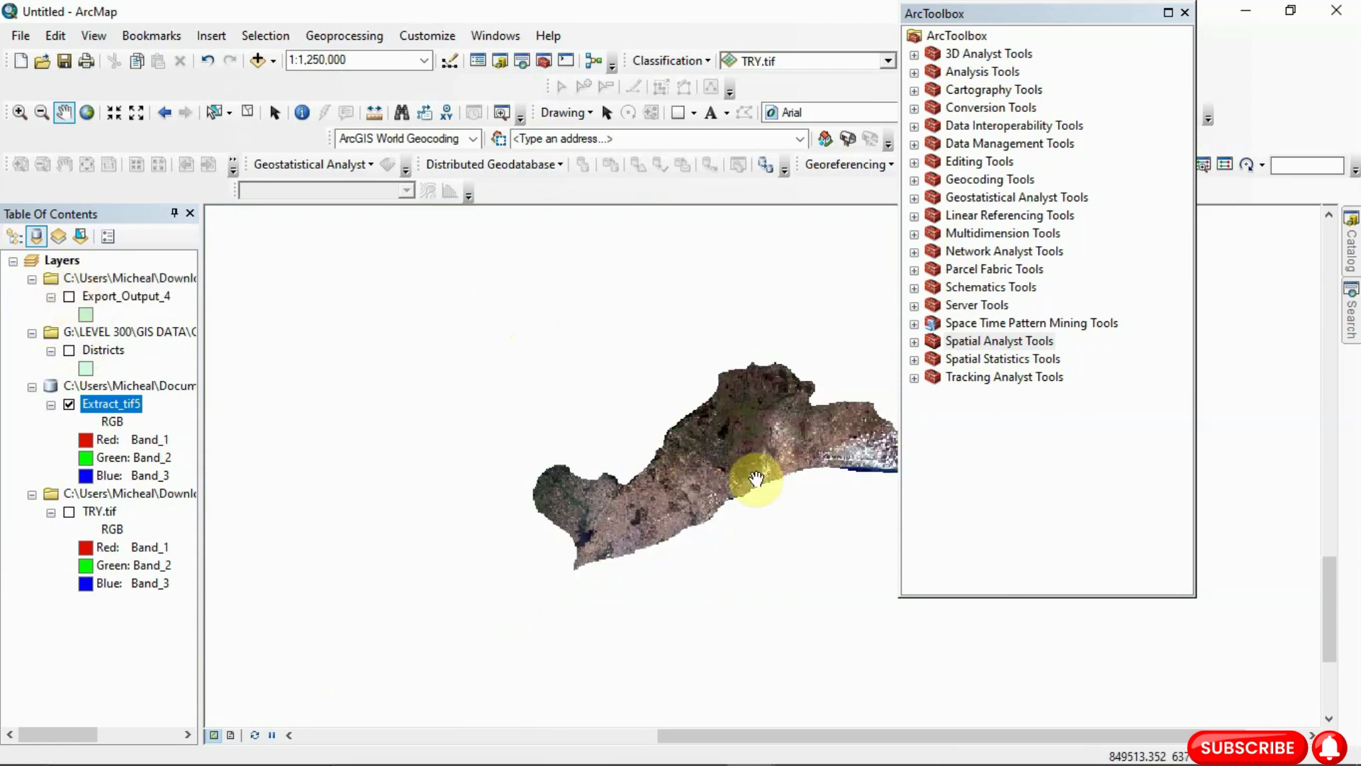
pyautogui.moveTo(756, 479); pyautogui.dragTo(712, 468)
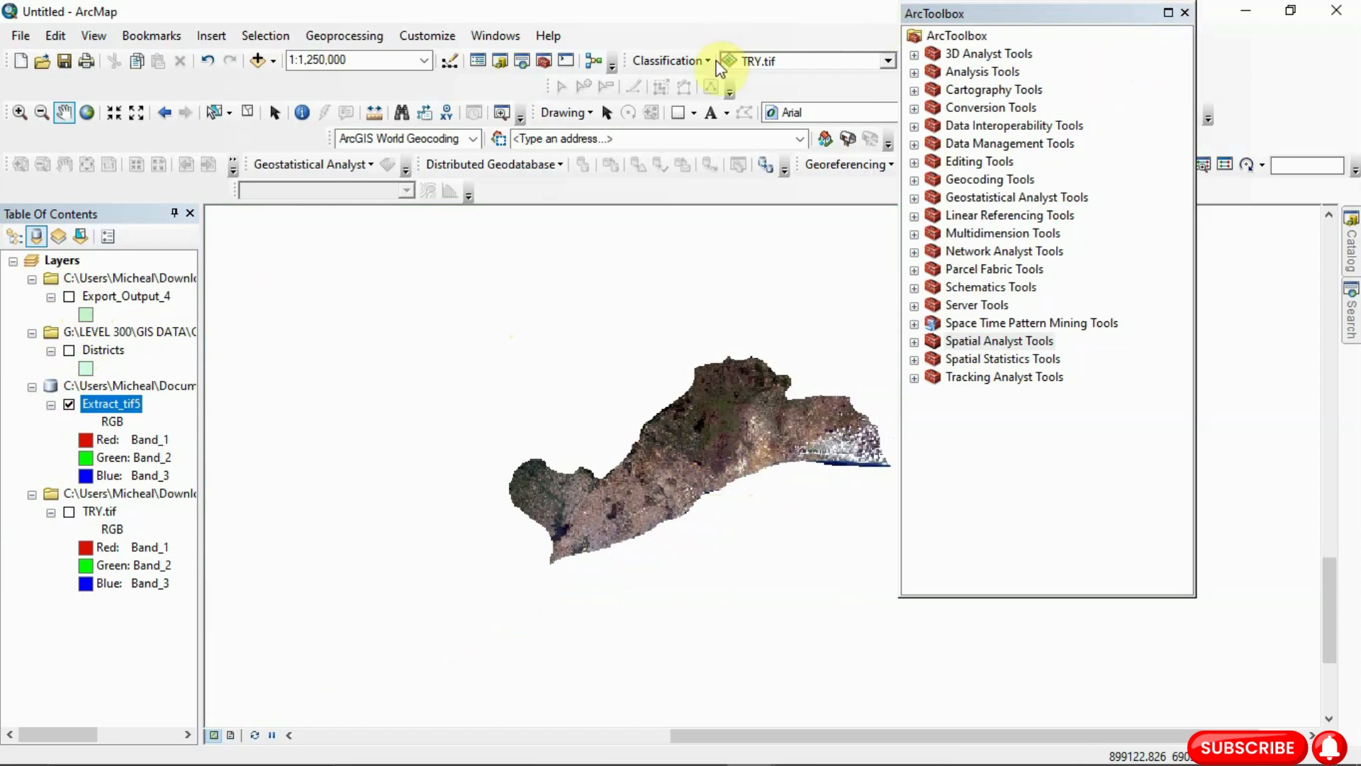
# Look through the Segmentation and Classification tools of the Spatial Analyst toolbox, and close ArcToolbox
pyautogui.hotkey('alt', 'h')
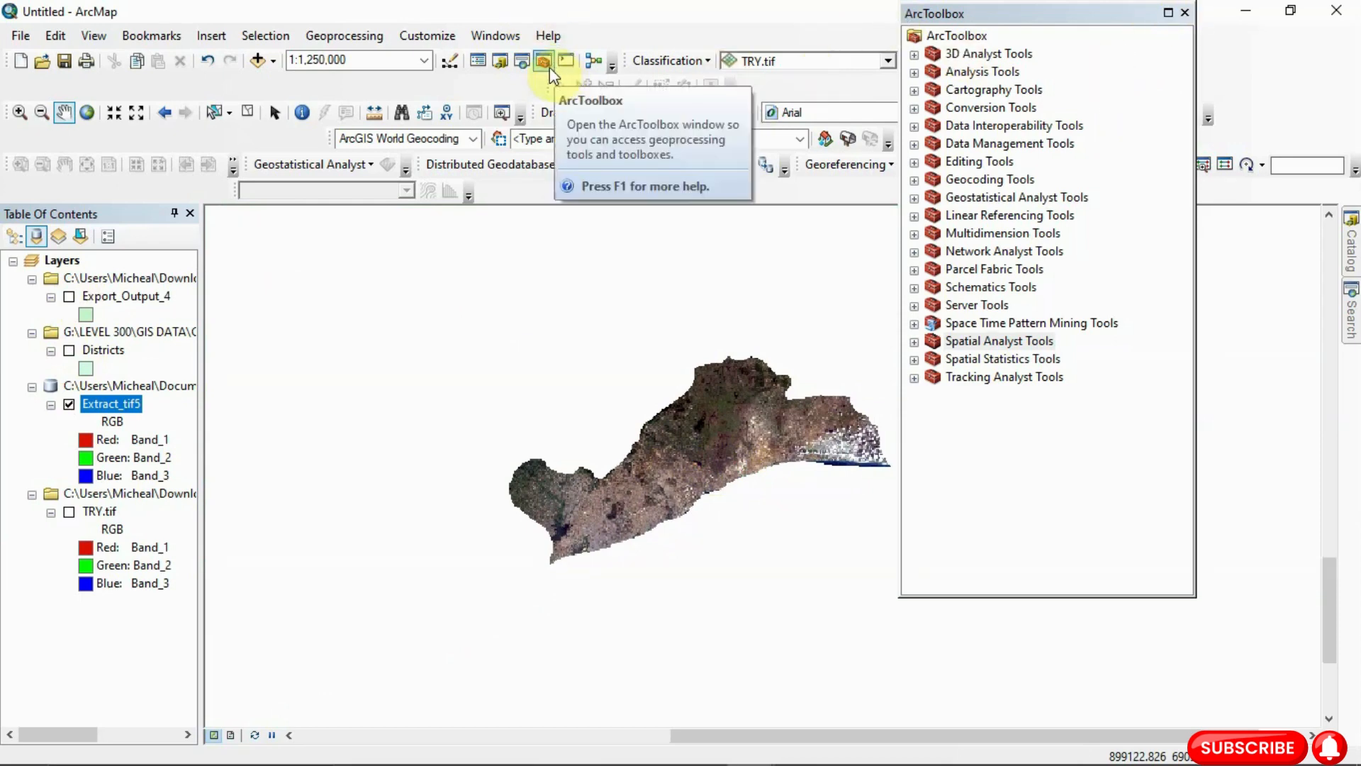
pyautogui.click(549, 67)
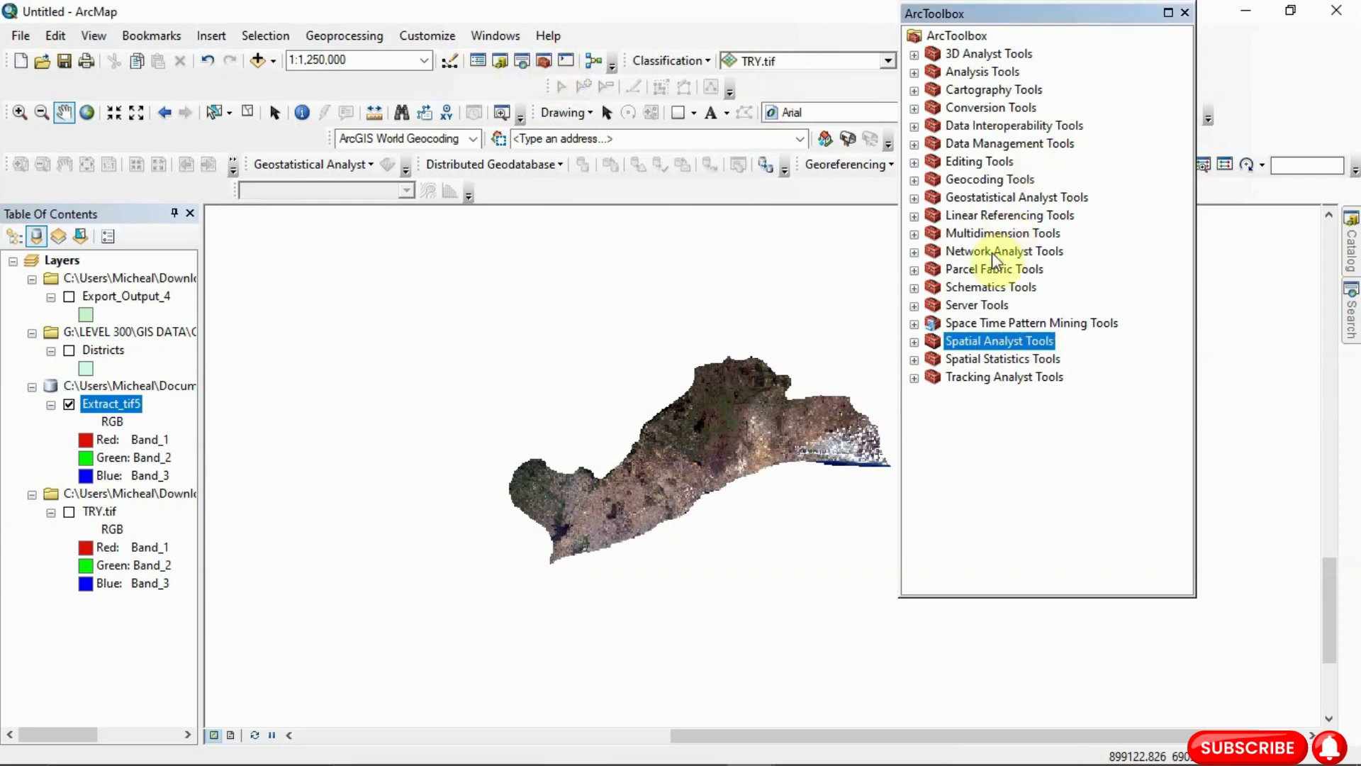
pyautogui.click(914, 341)
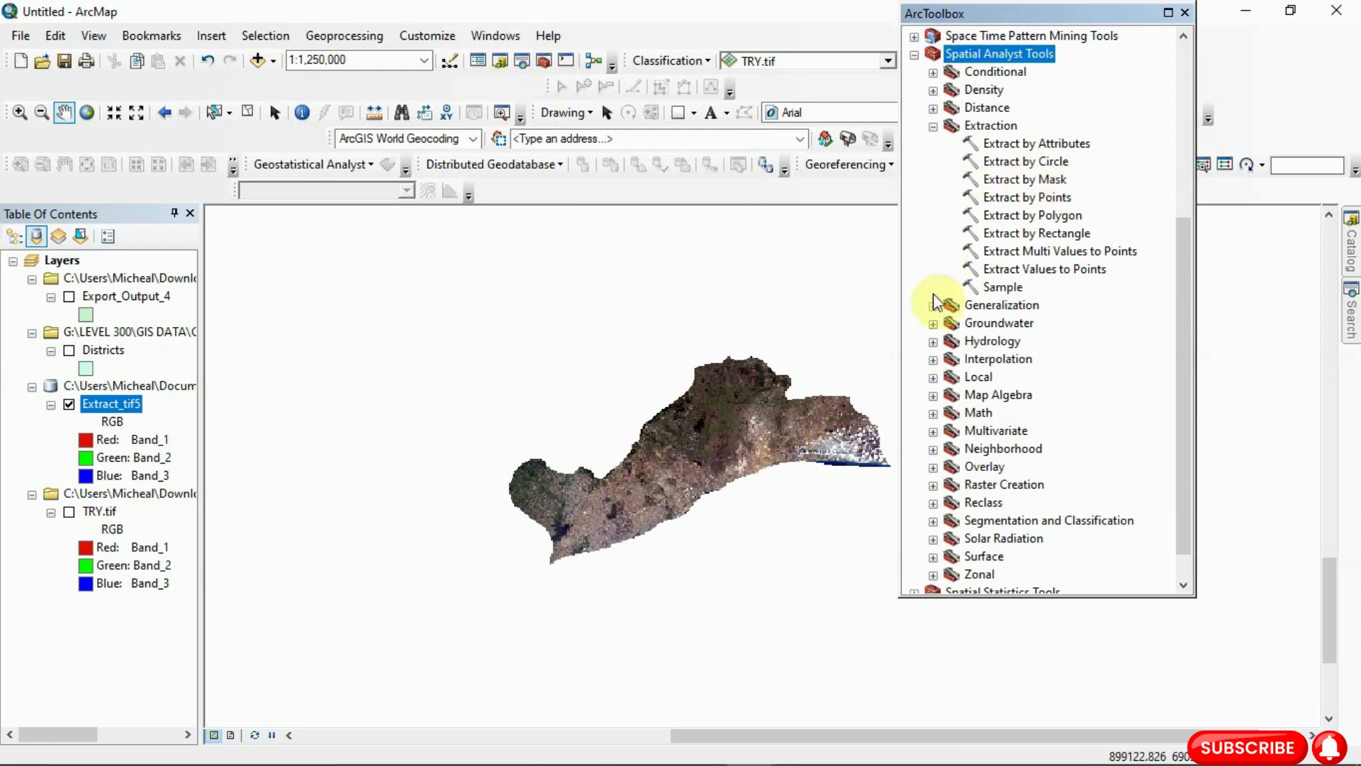
pyautogui.click(932, 521)
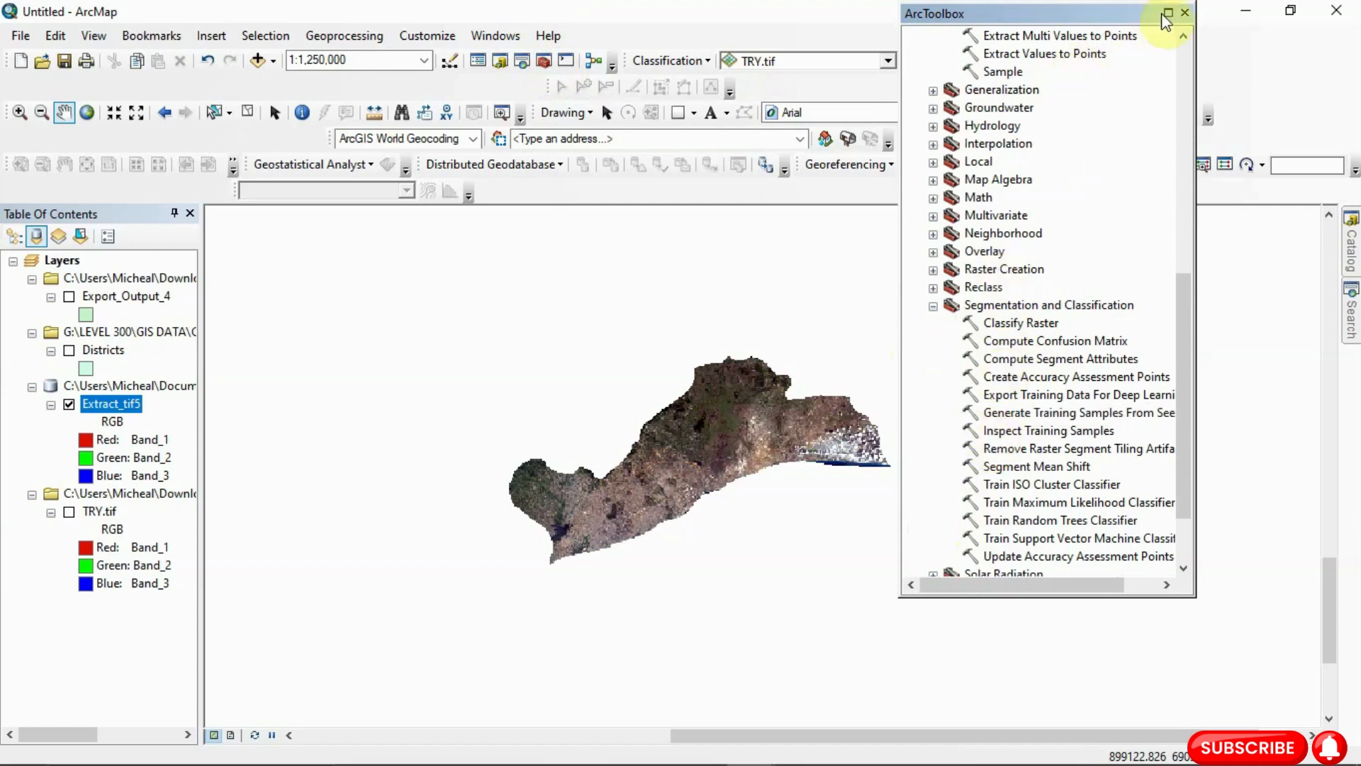
pyautogui.moveTo(1170, 6); pyautogui.dragTo(1182, 21)
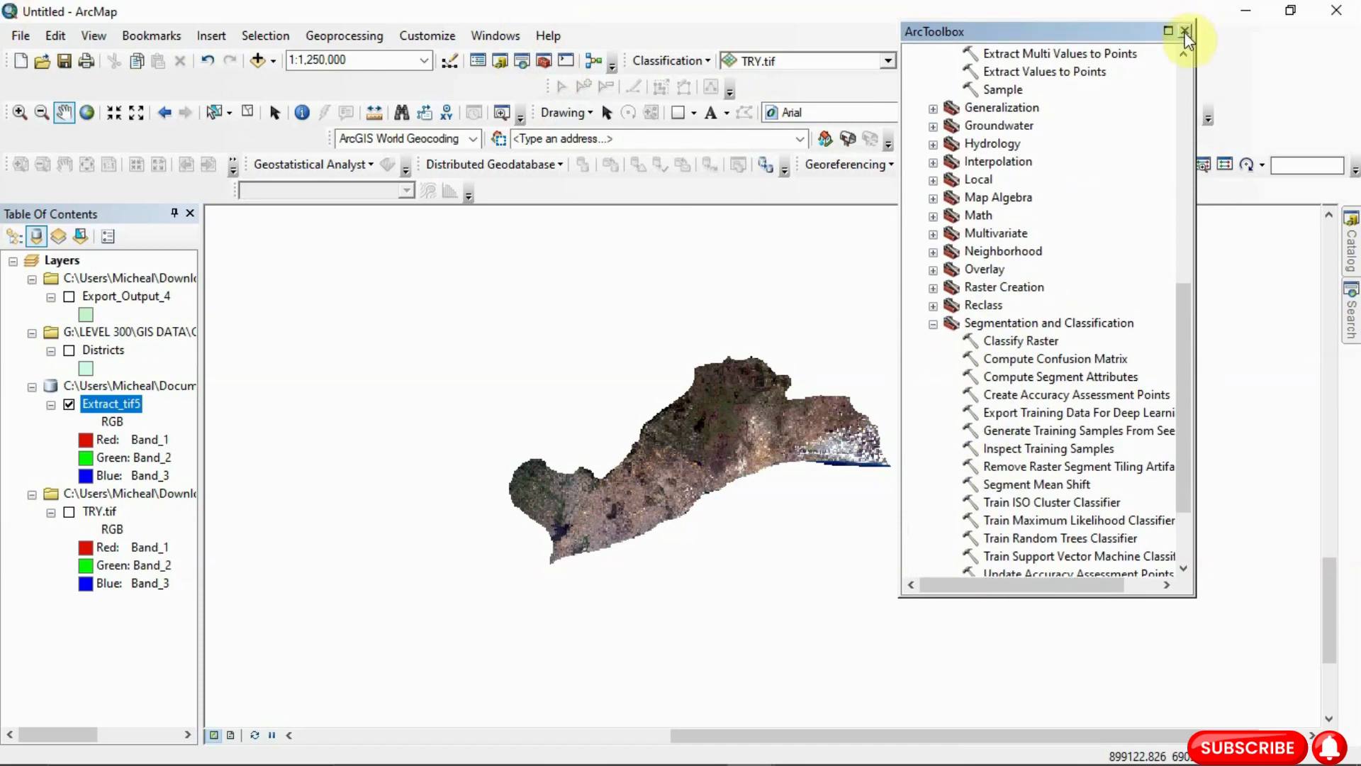
pyautogui.click(1185, 30)
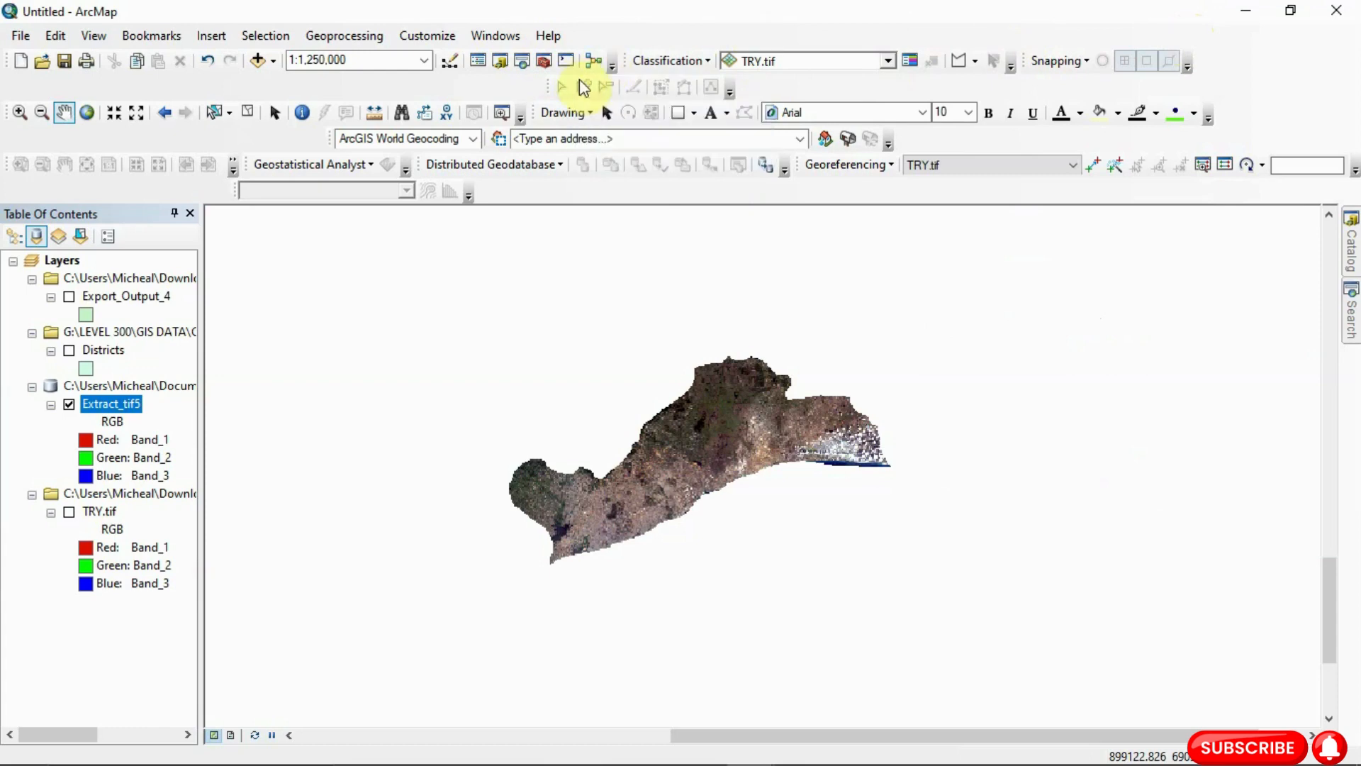
# Turn off the Image Classification toolbar and display it again
pyautogui.rightClick(678, 43)
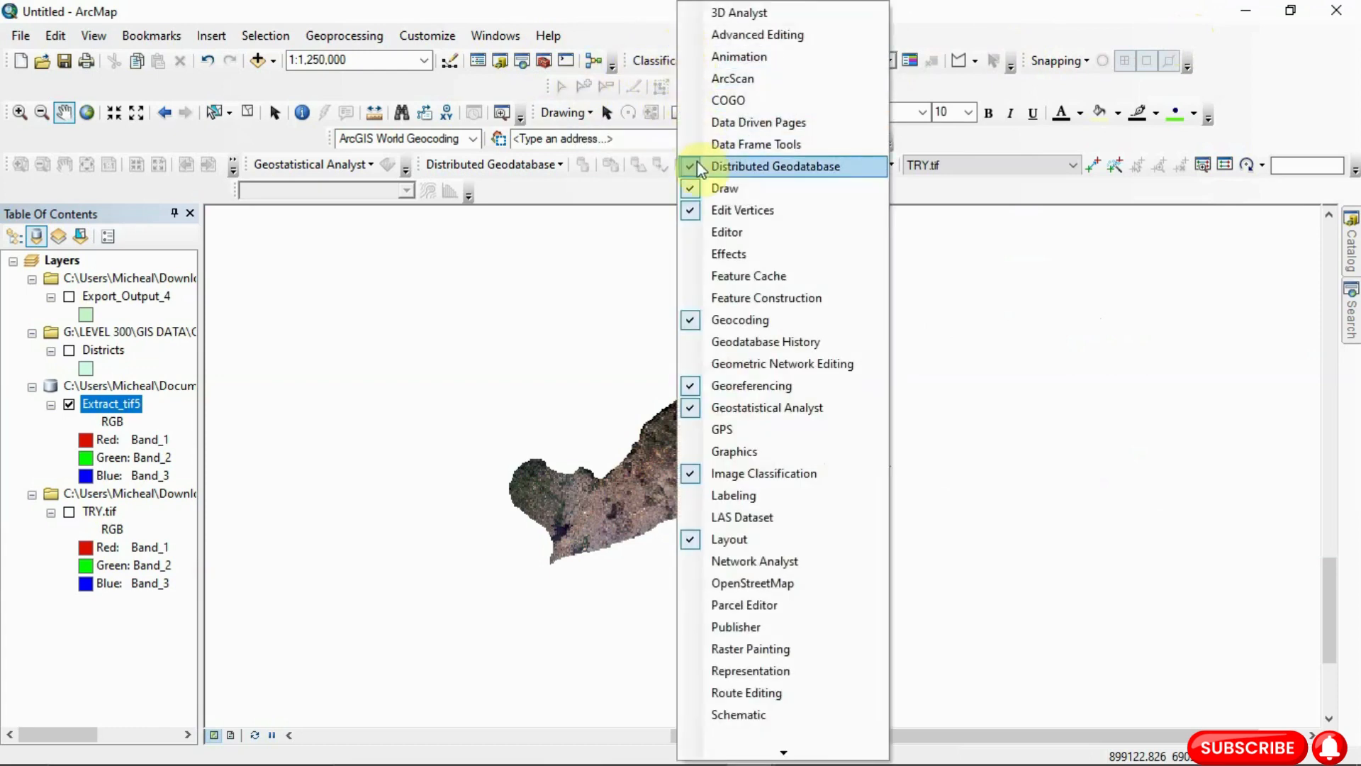
pyautogui.click(699, 473)
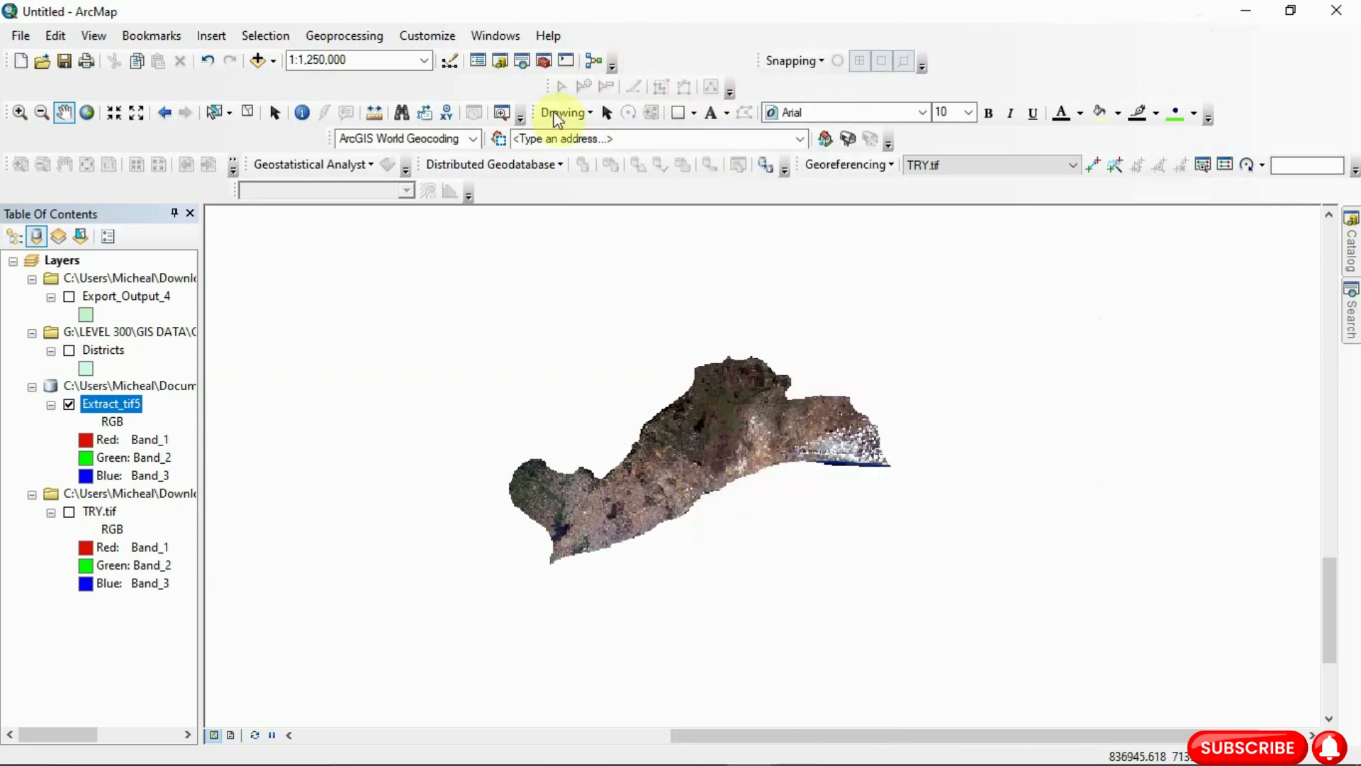
pyautogui.rightClick(709, 58)
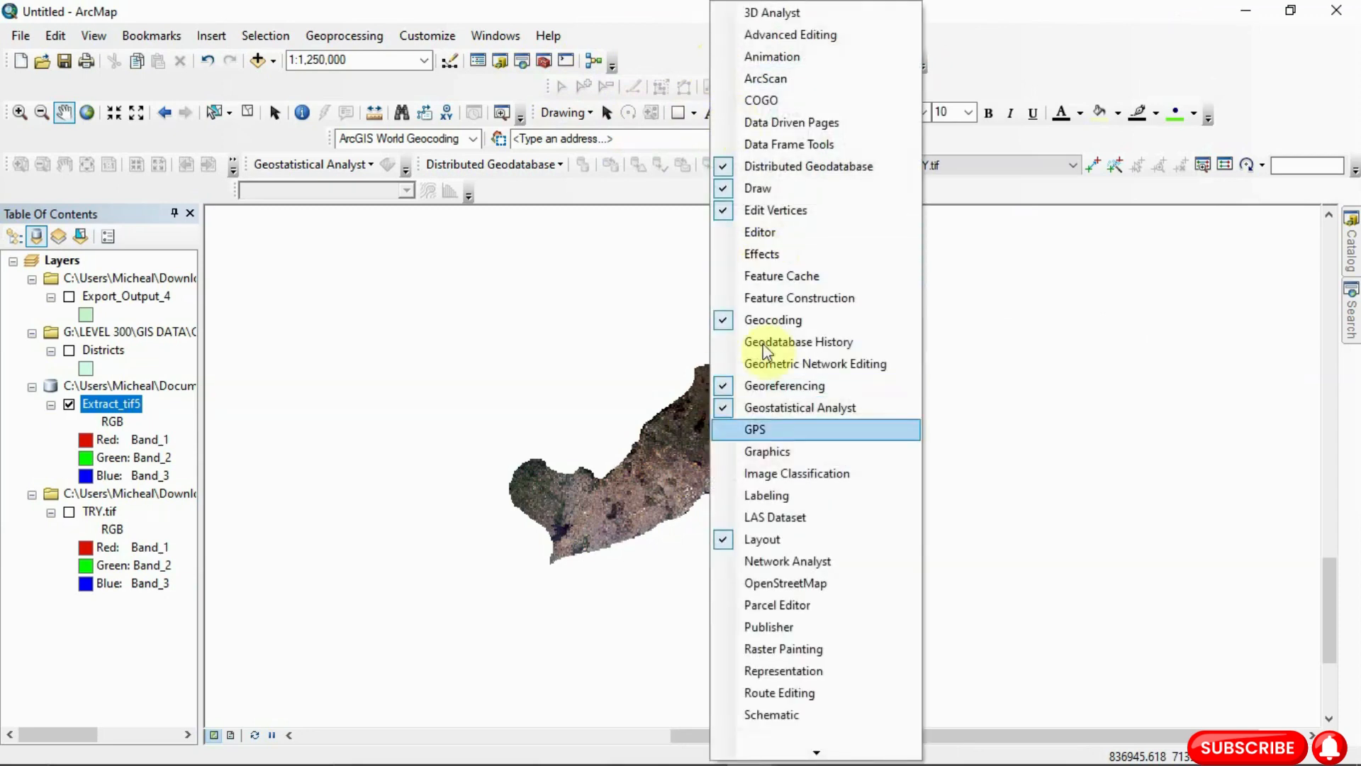
pyautogui.click(749, 473)
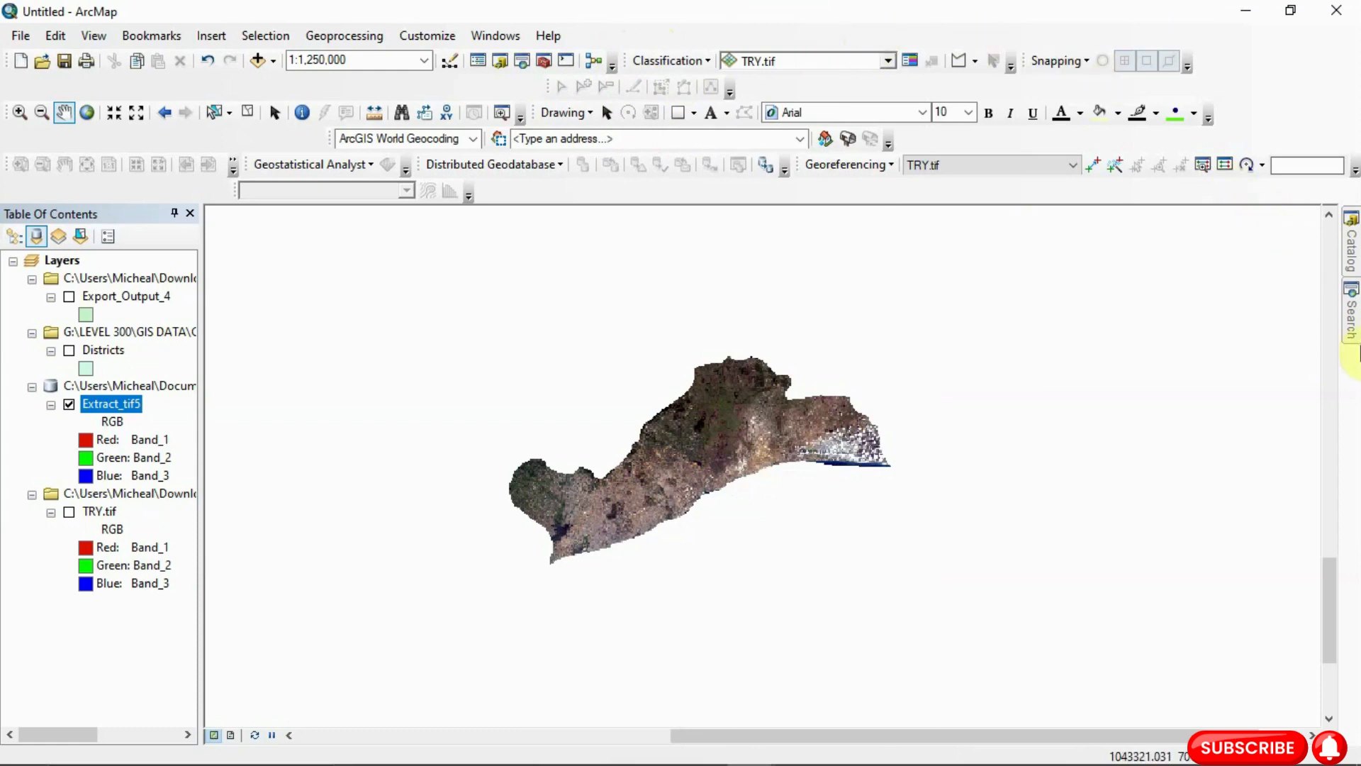
pyautogui.moveTo(1353, 330)
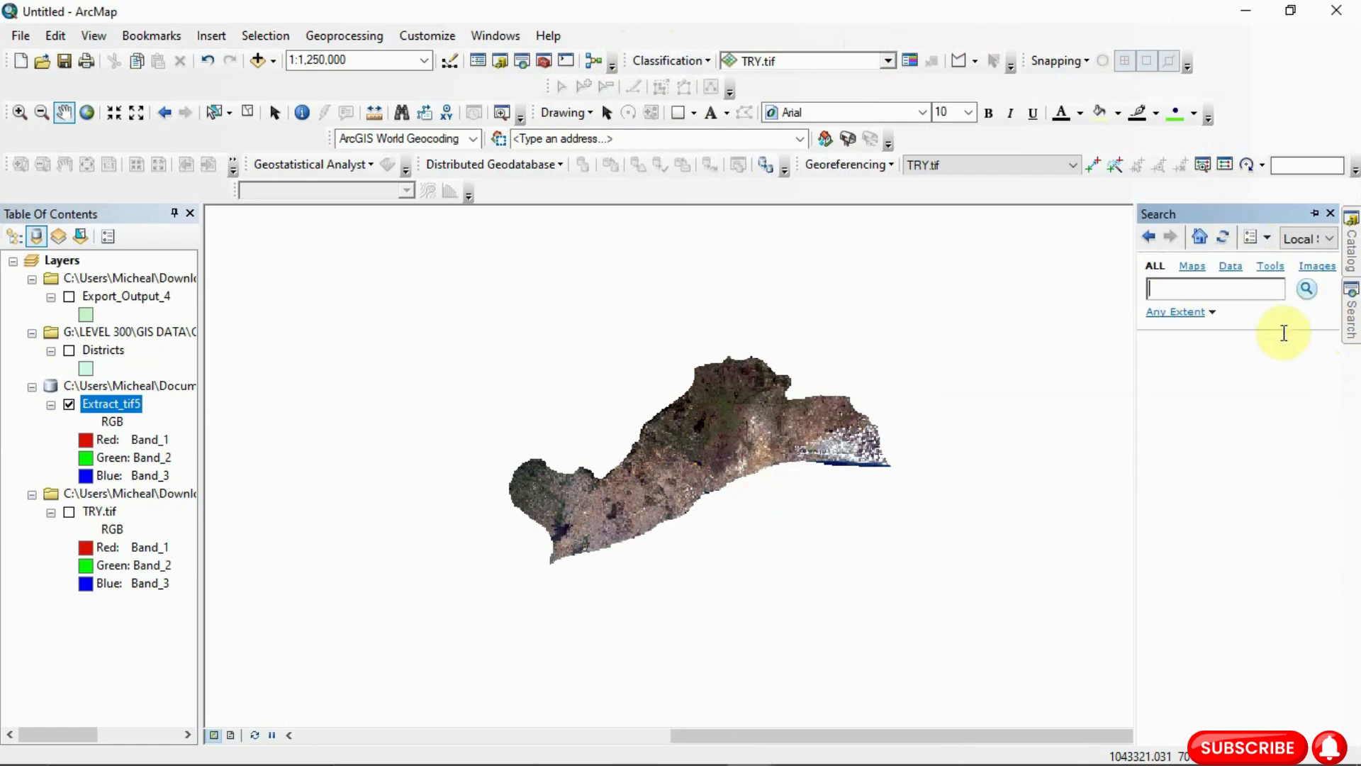
pyautogui.click(1210, 290)
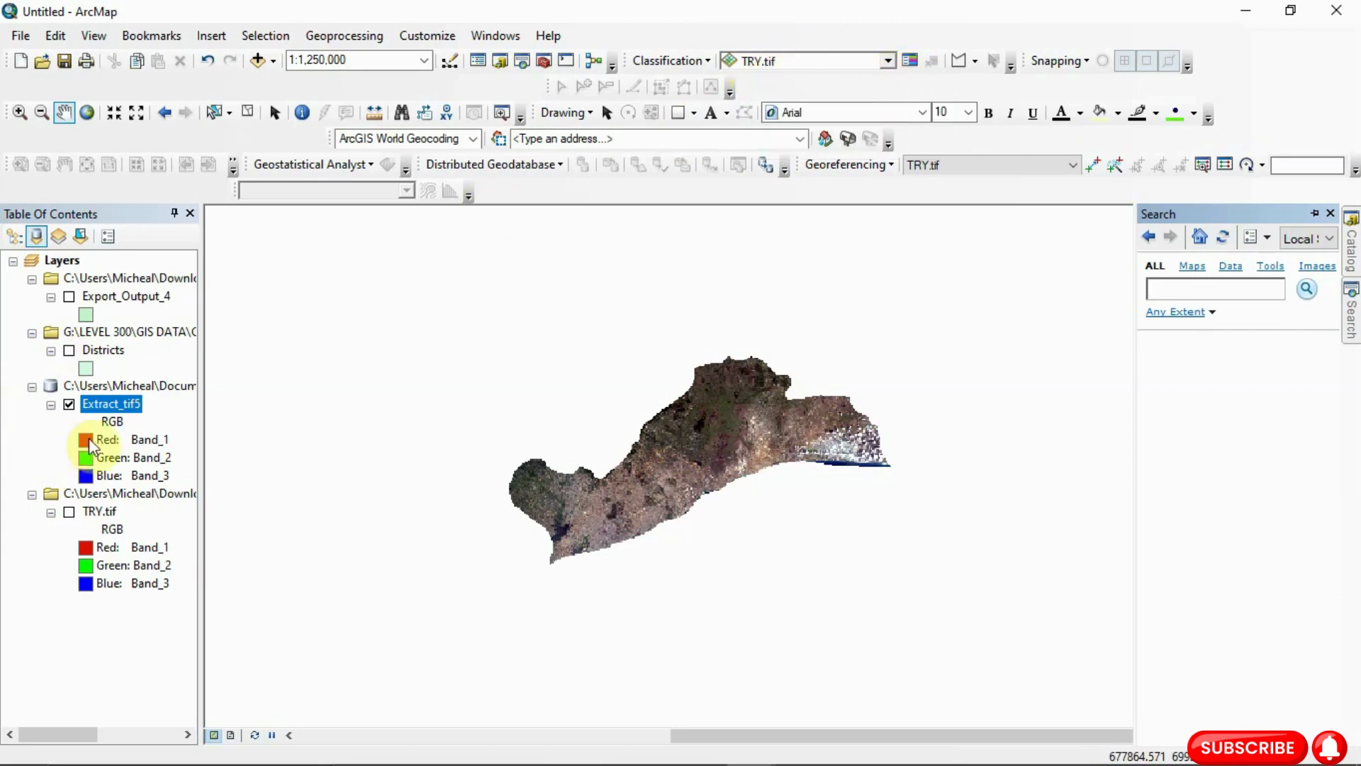
# Set Extract_tif5 as the target image layer for classification
pyautogui.click(130, 404)
pyautogui.click(889, 62)
pyautogui.click(795, 98)
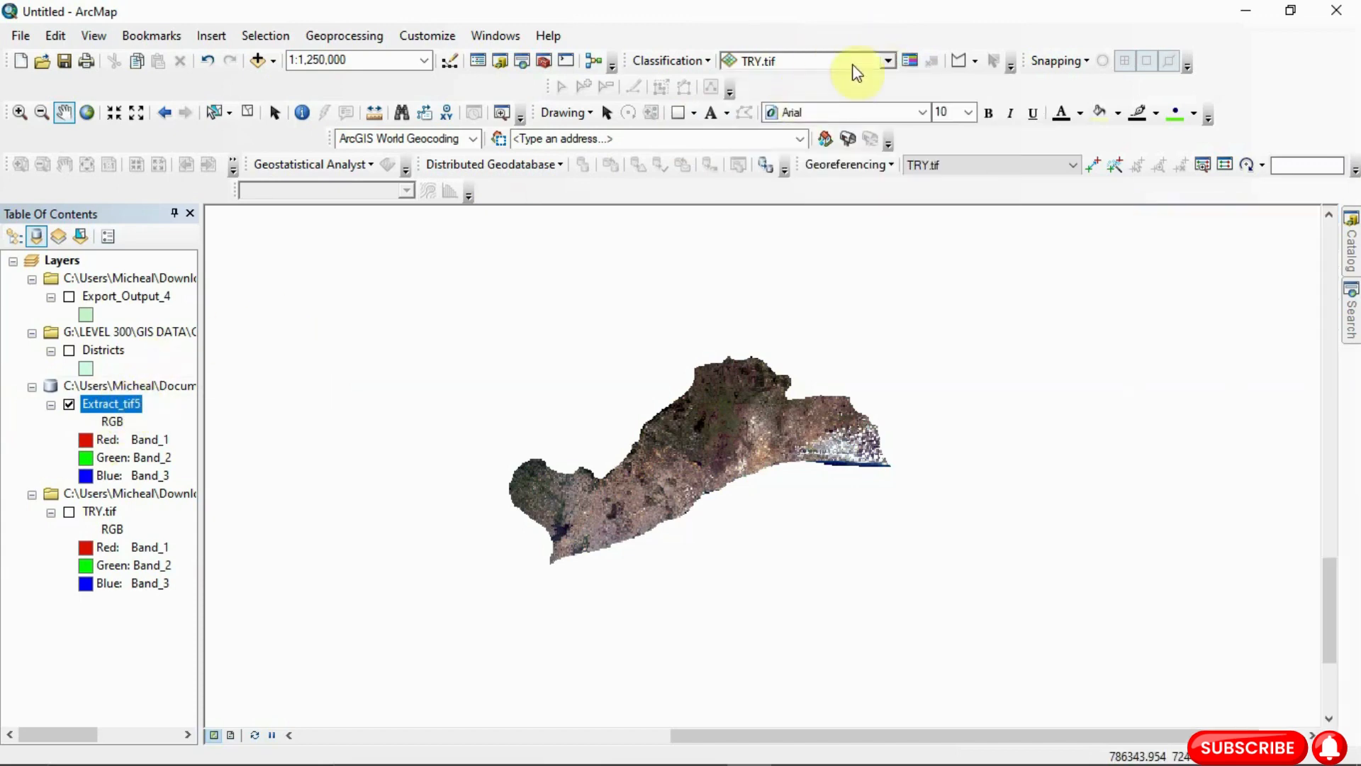
pyautogui.click(886, 63)
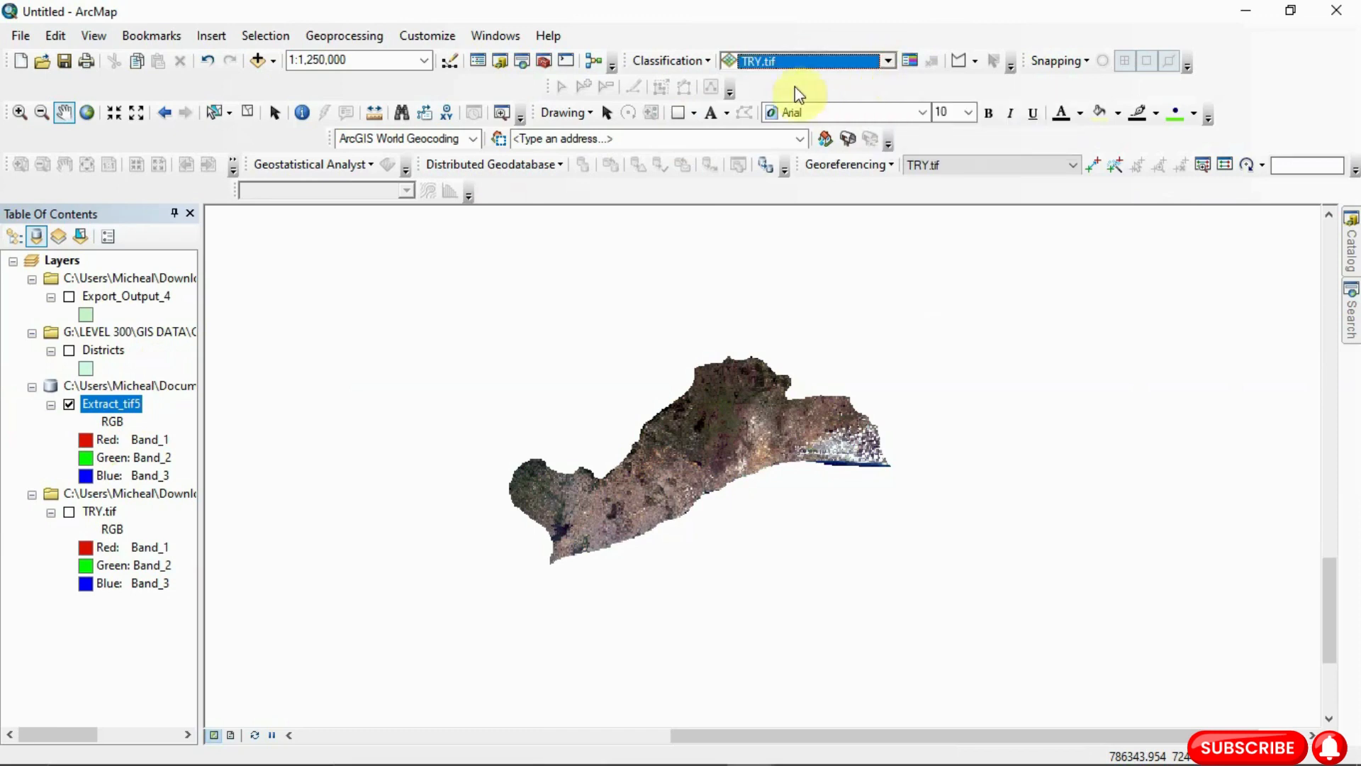
pyautogui.click(889, 61)
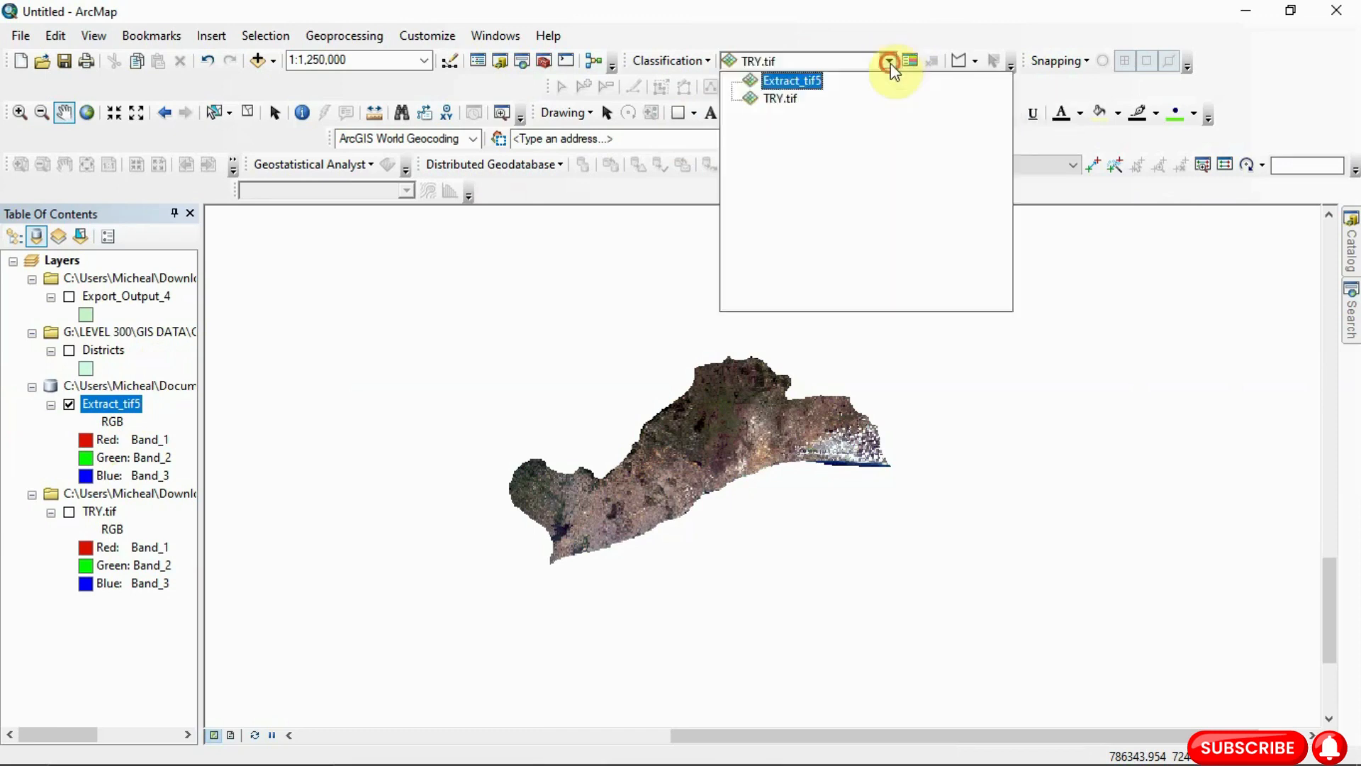
pyautogui.click(783, 87)
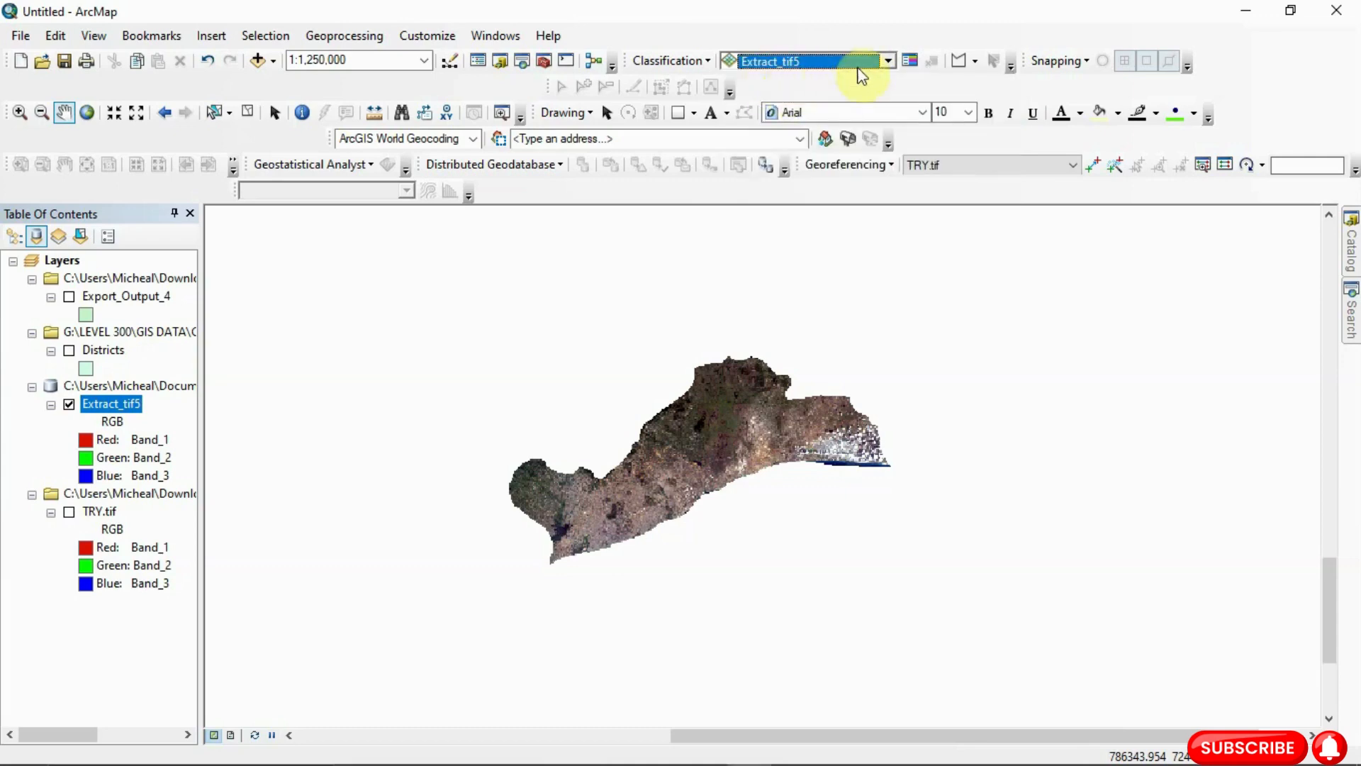
# Open the Training Sample Manager, place it clear of the extracted raster, and activate the Draw Polygon training sample tool
pyautogui.click(908, 67)
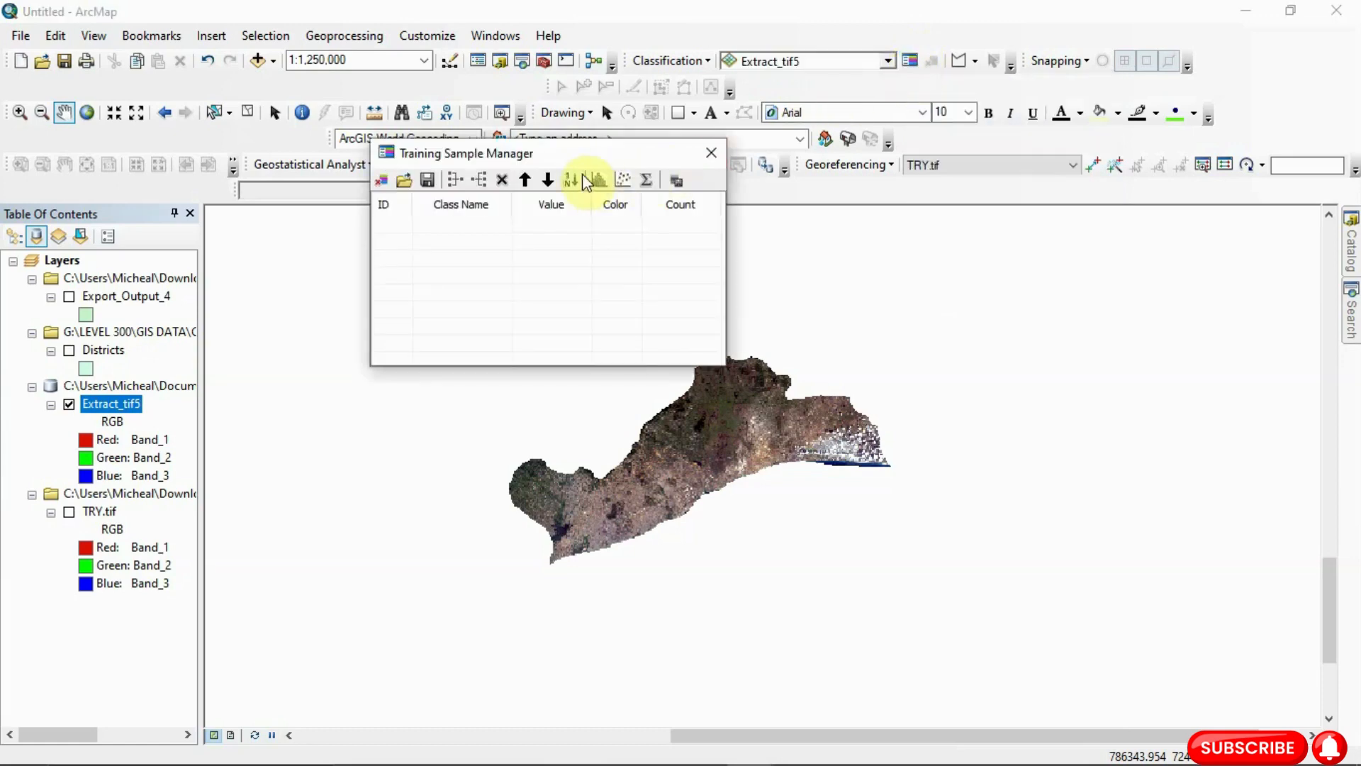
pyautogui.moveTo(588, 163); pyautogui.dragTo(341, 241)
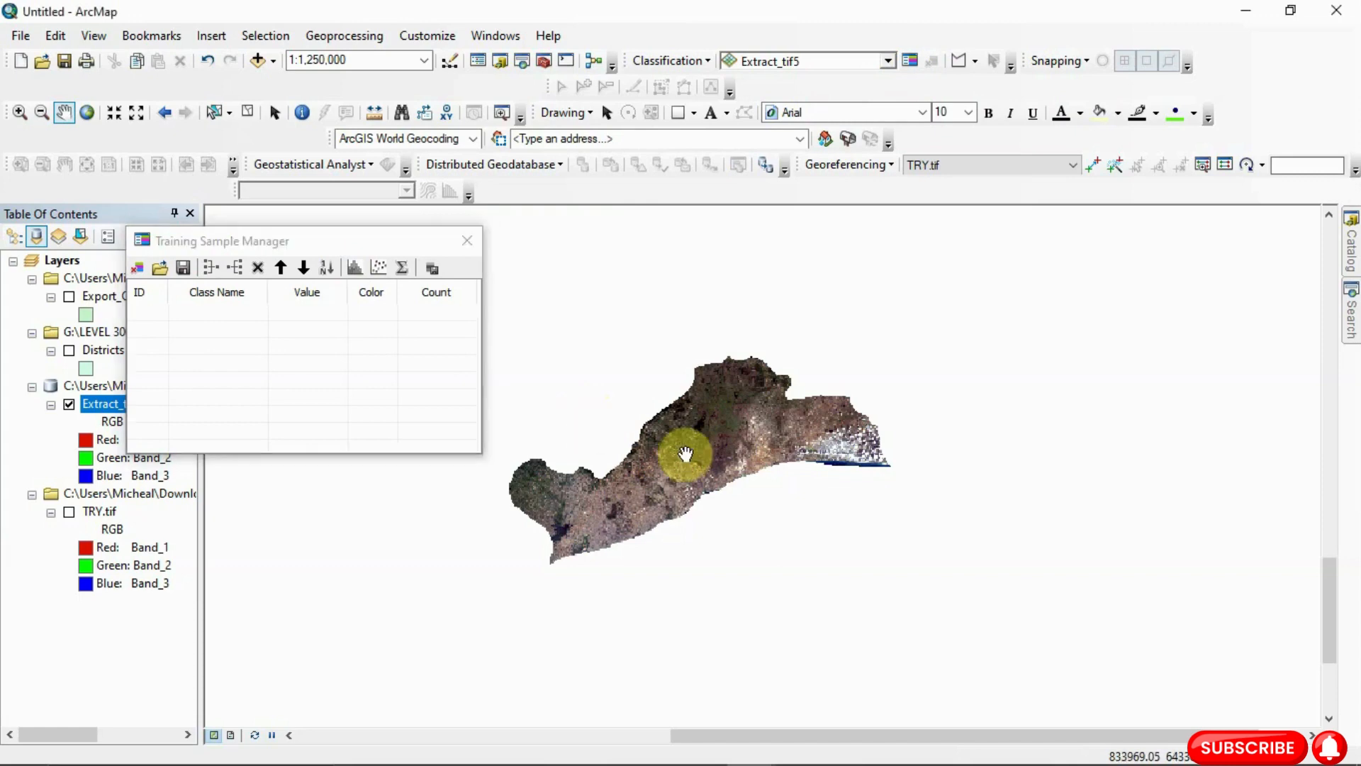
pyautogui.scroll(3, 685, 454)
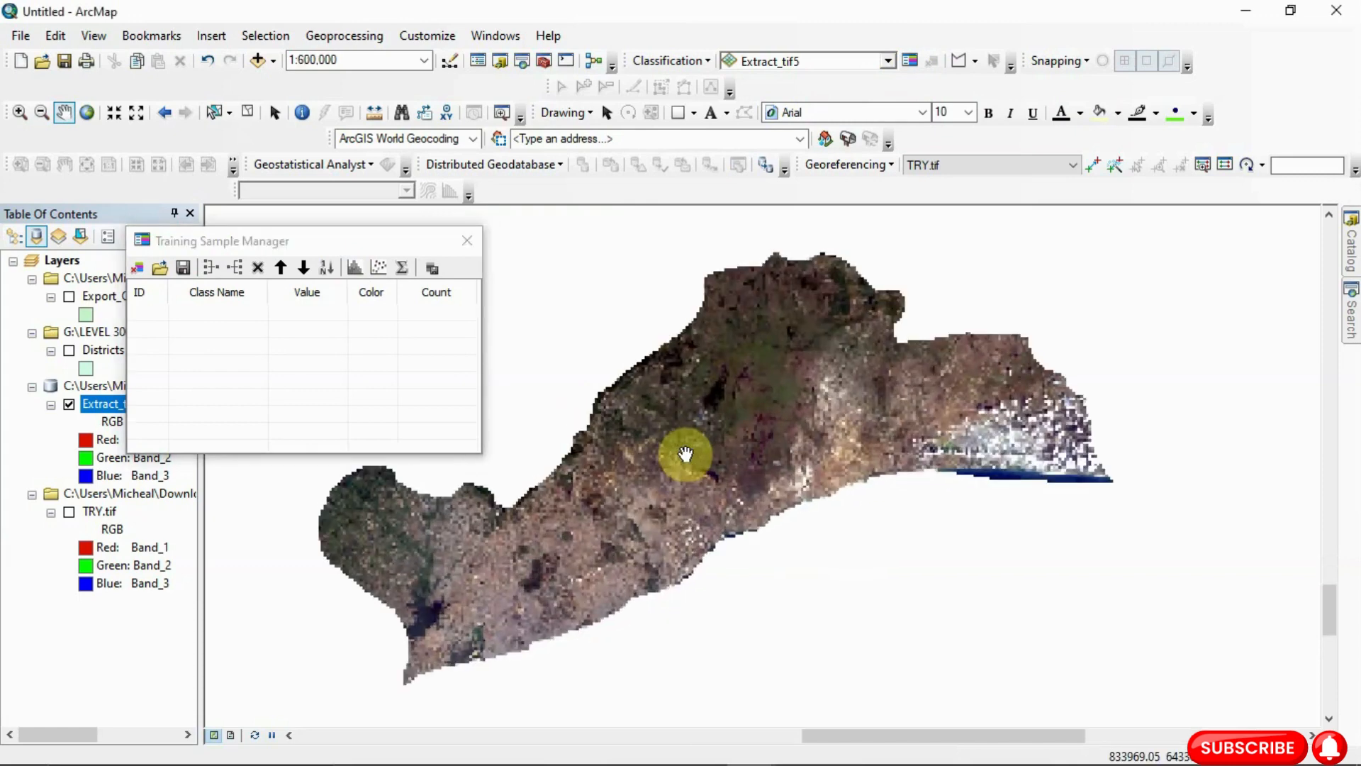
pyautogui.click(974, 61)
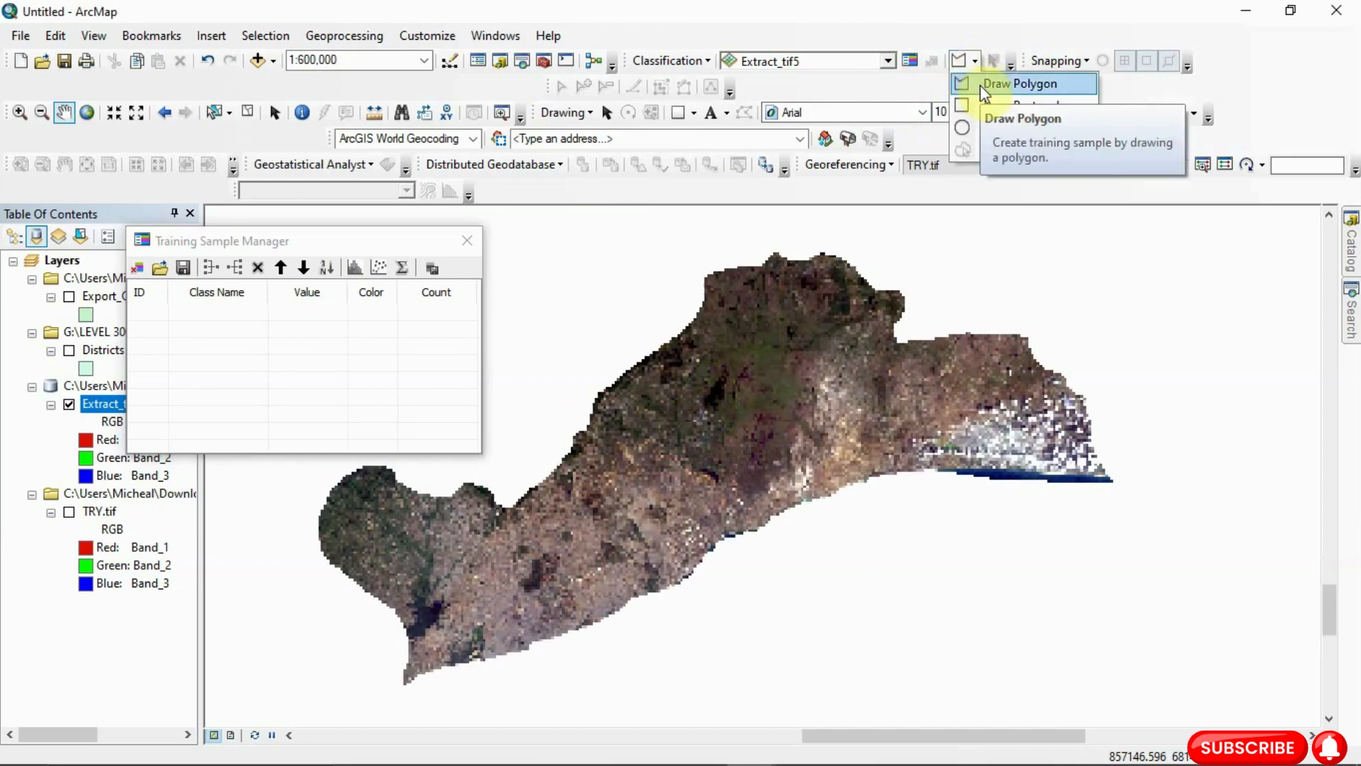
pyautogui.click(980, 85)
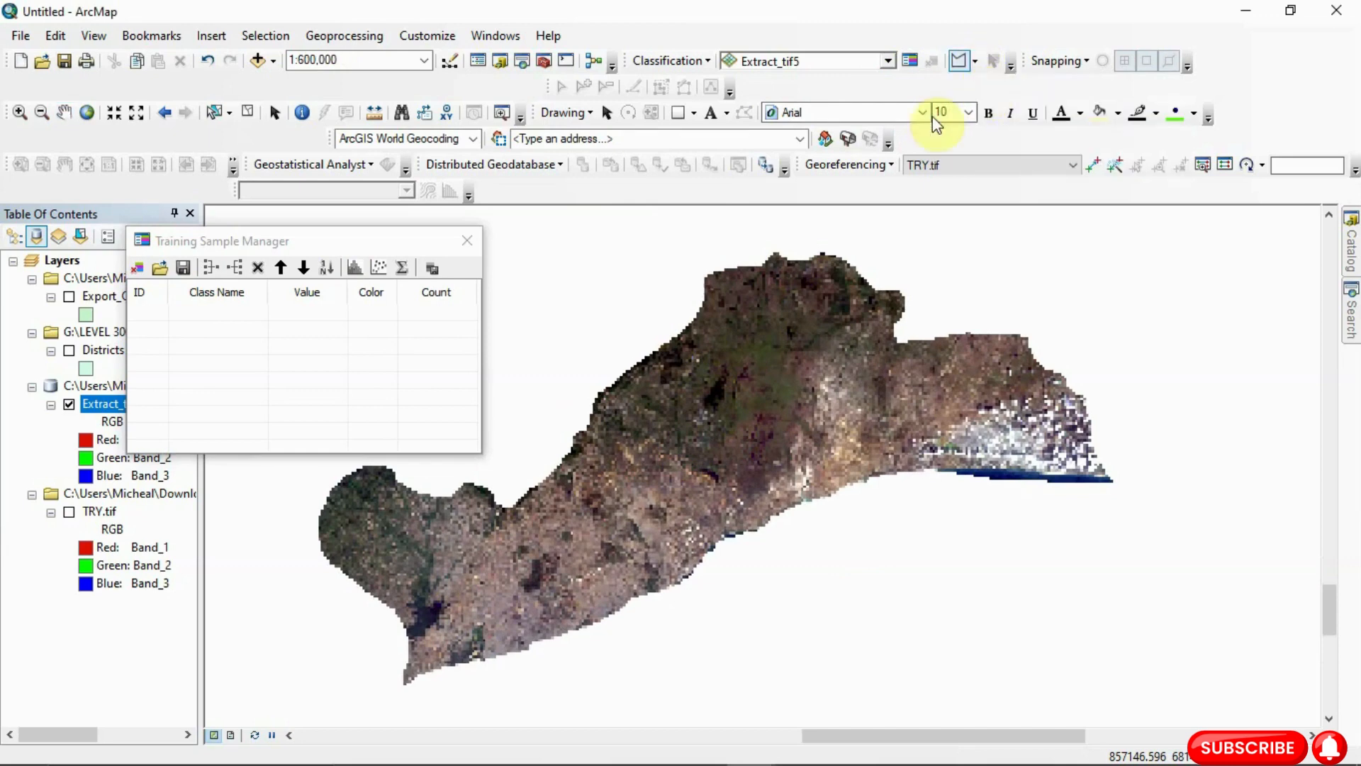
pyautogui.click(666, 357)
pyautogui.click(274, 62)
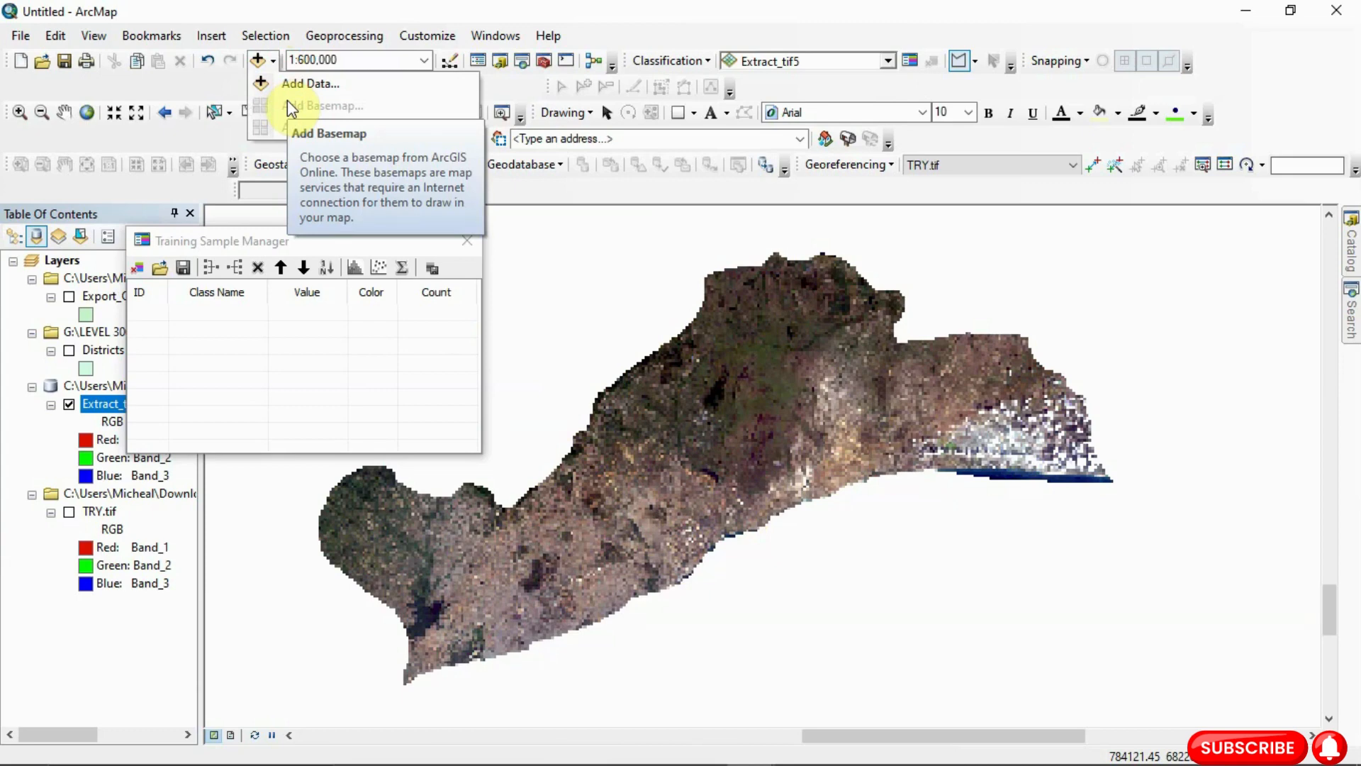
pyautogui.click(658, 54)
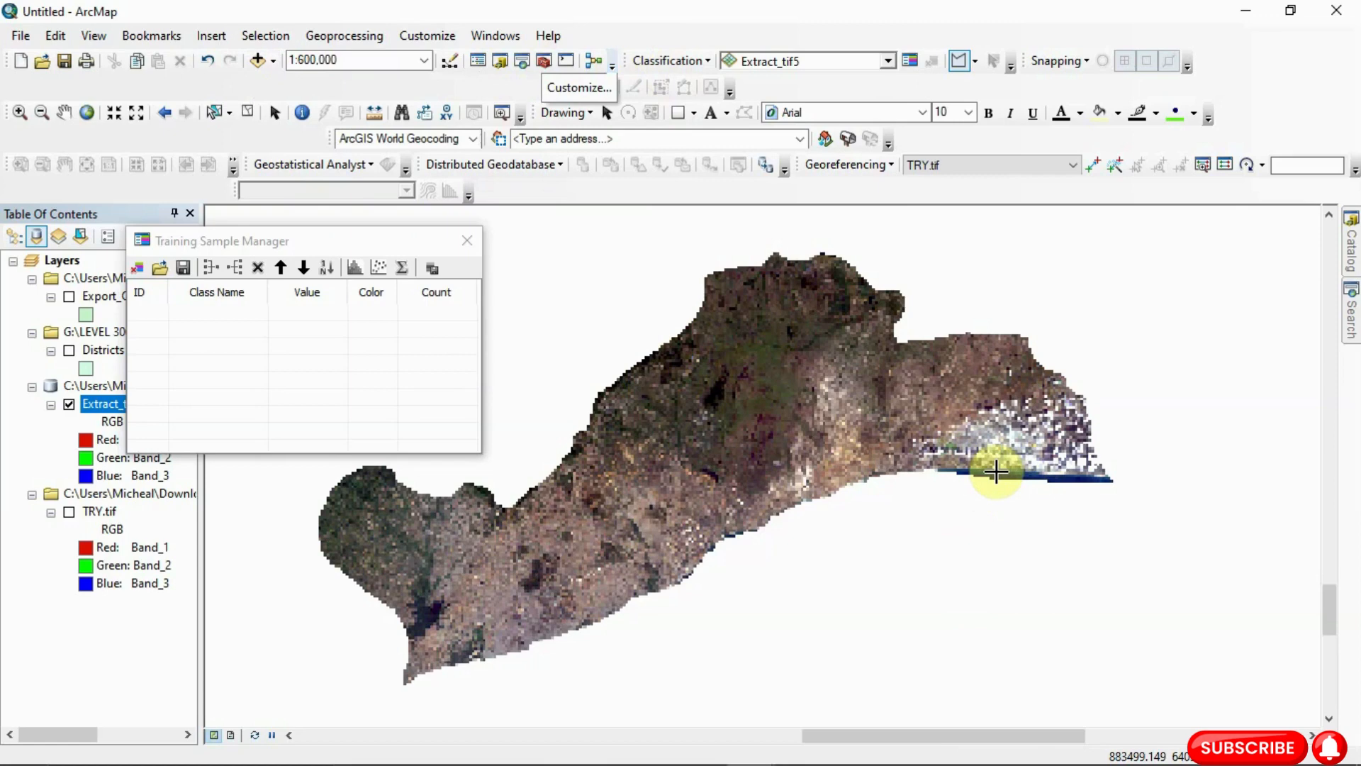
# Draw a stepped training sample polygon around the dark blue water pixels along the raster's southeastern coast
pyautogui.scroll(5, 996, 471)
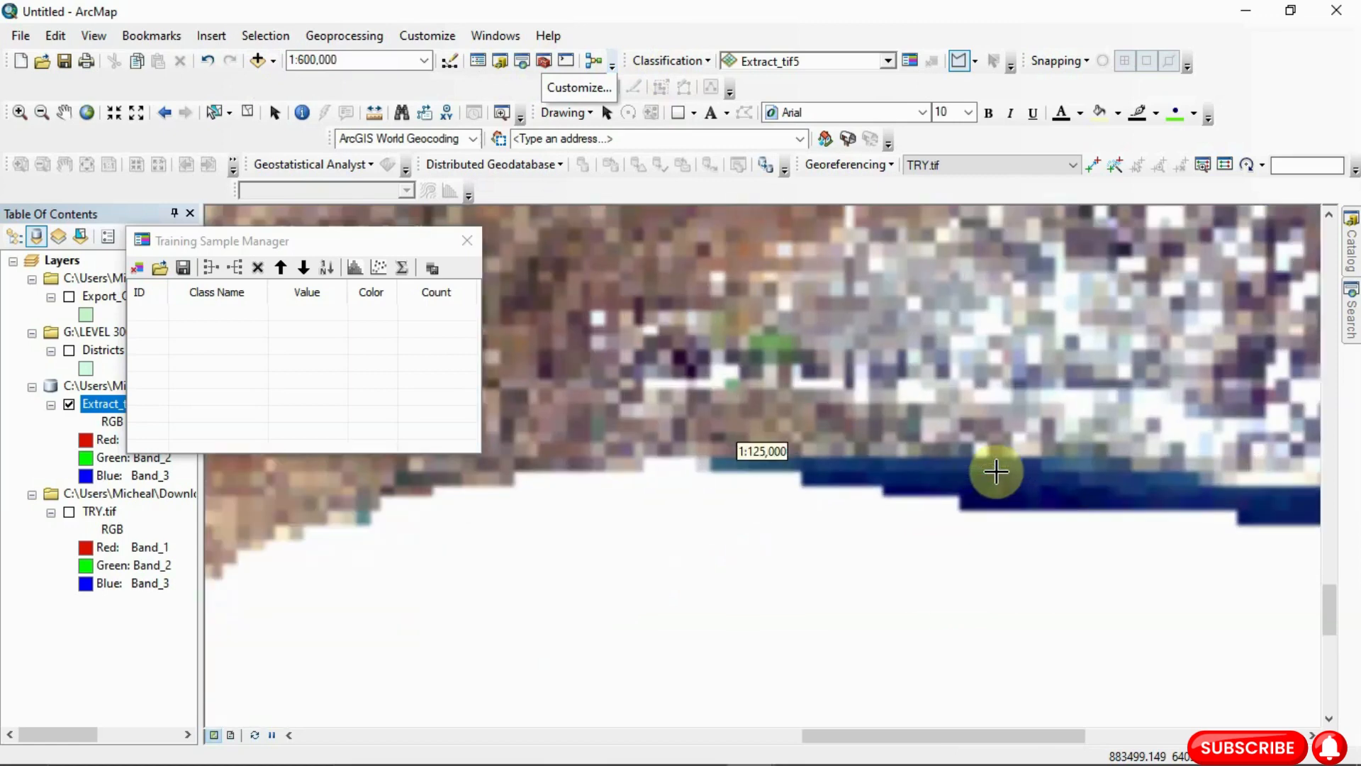
pyautogui.scroll(2, 996, 471)
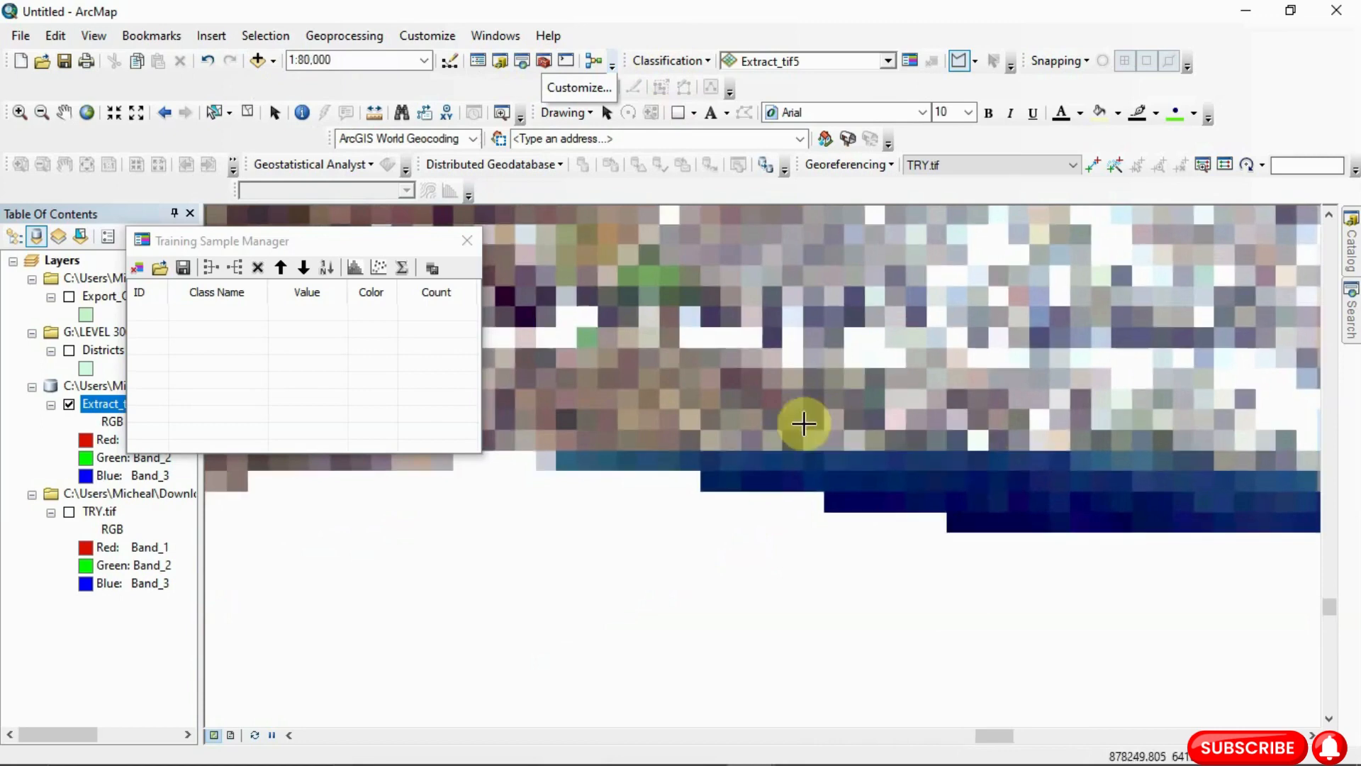
pyautogui.click(716, 452)
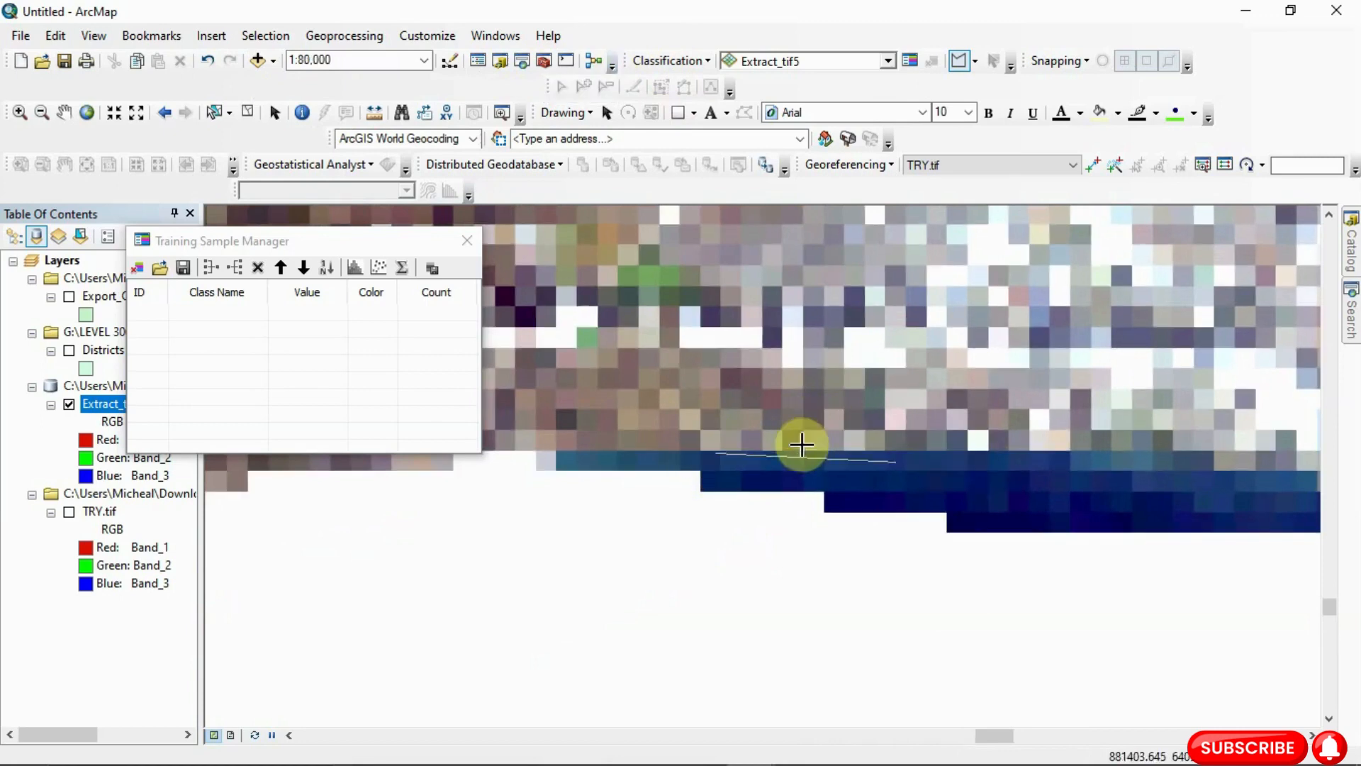
pyautogui.click(1041, 452)
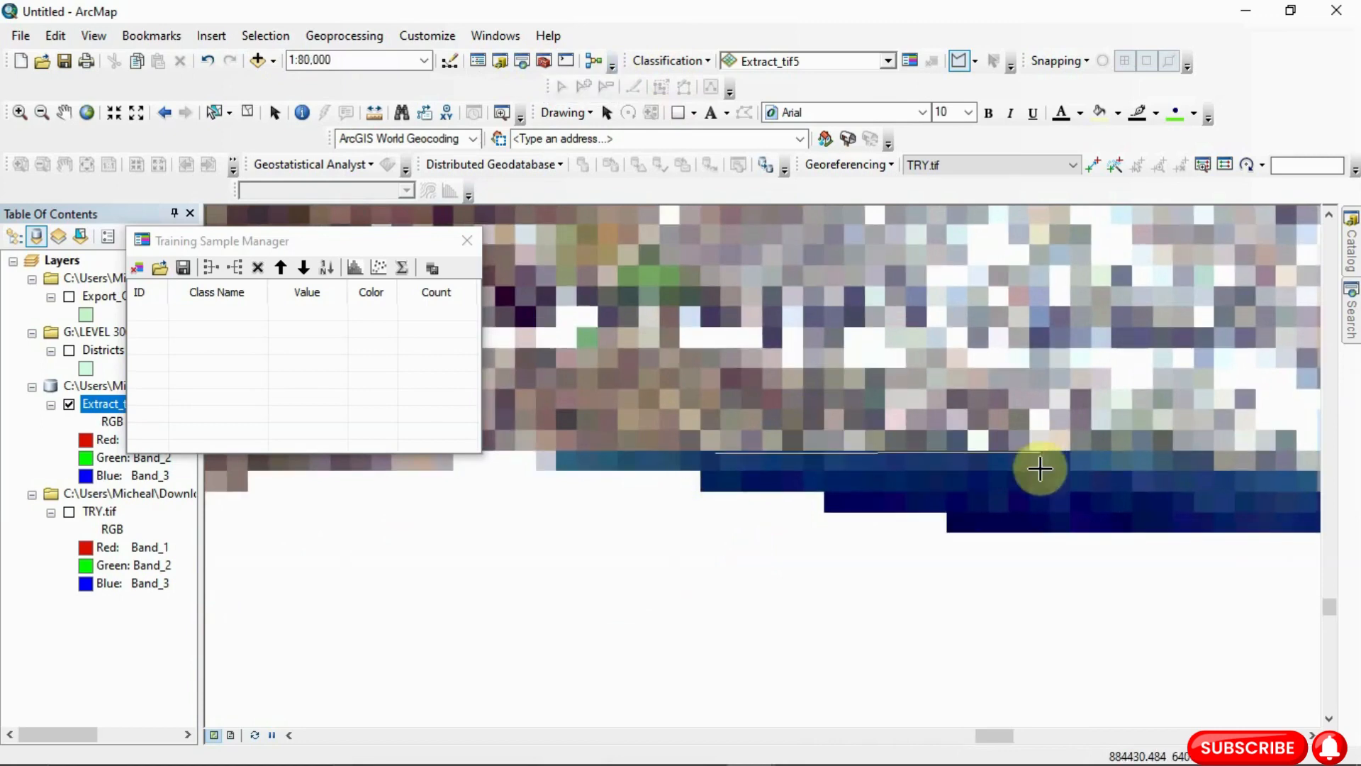
pyautogui.click(1041, 531)
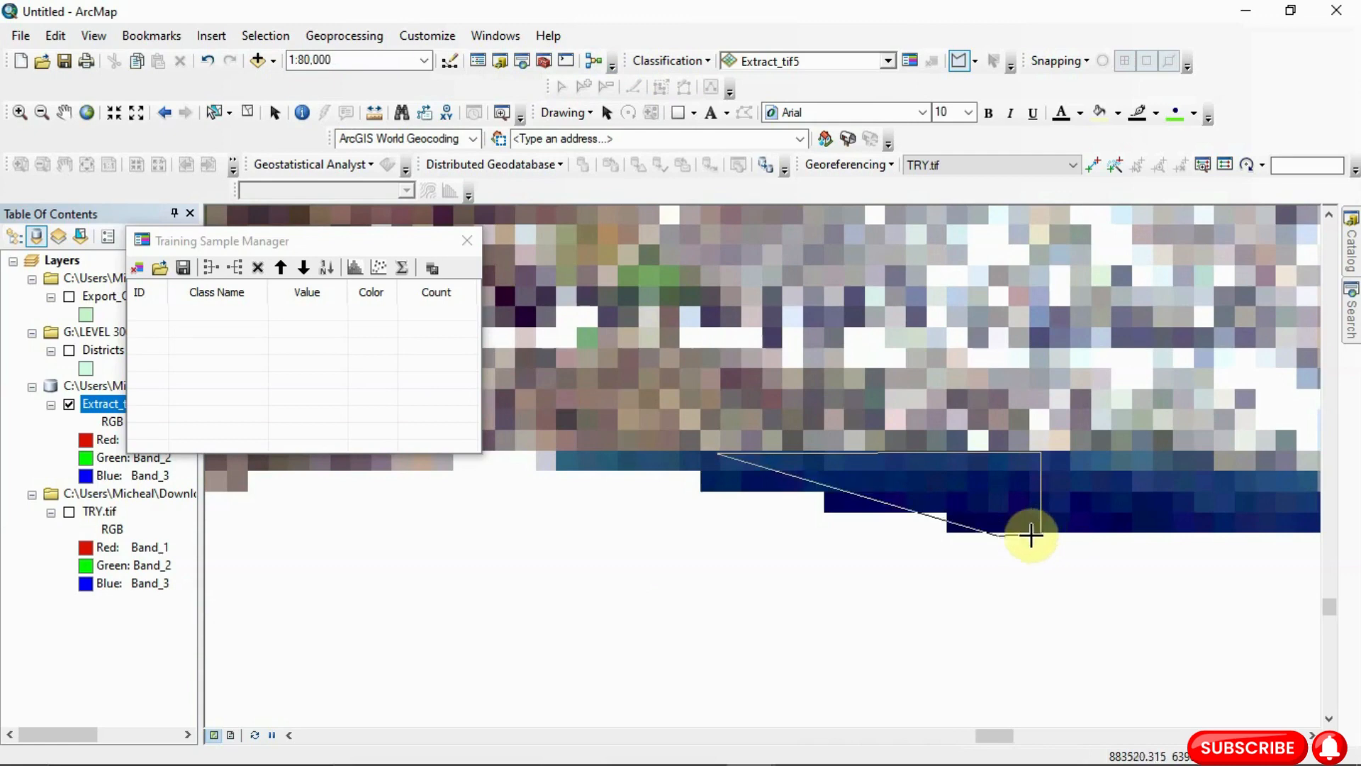
pyautogui.click(952, 529)
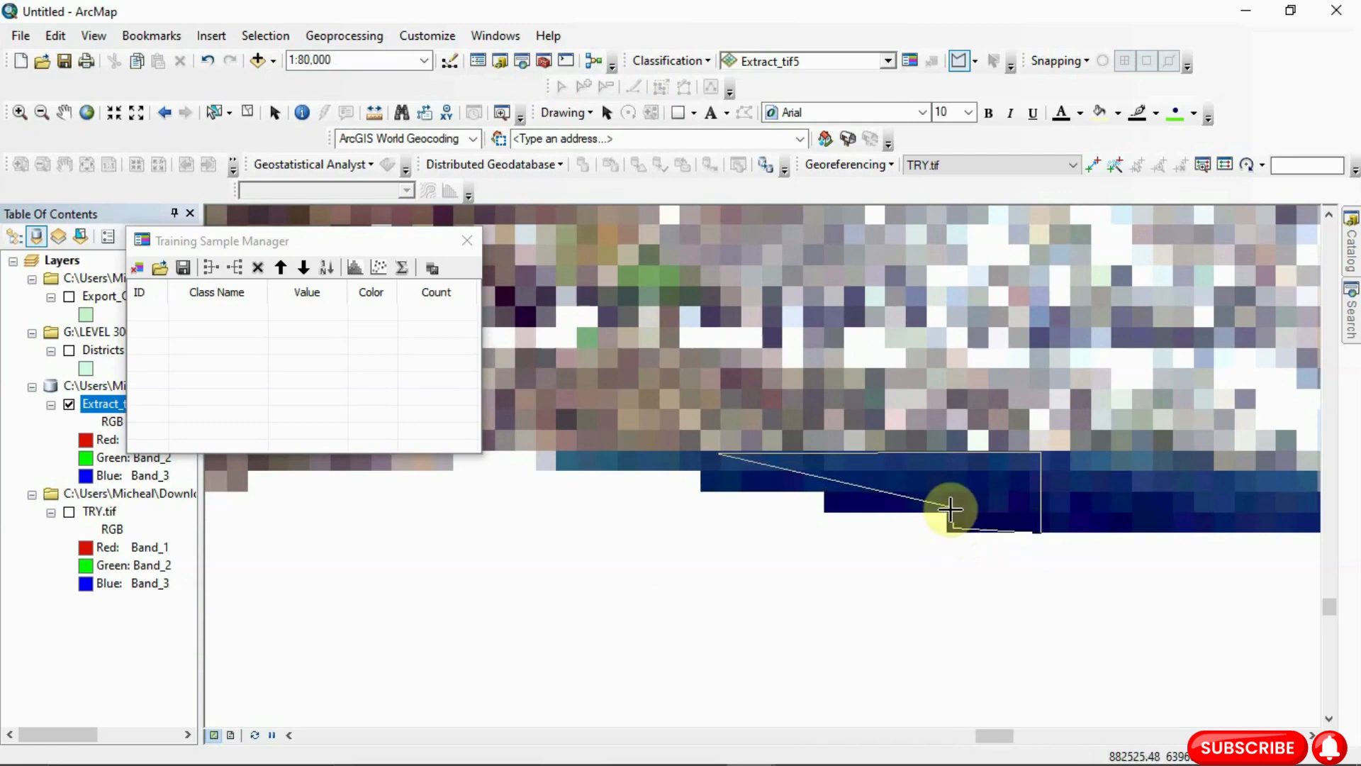
pyautogui.click(952, 509)
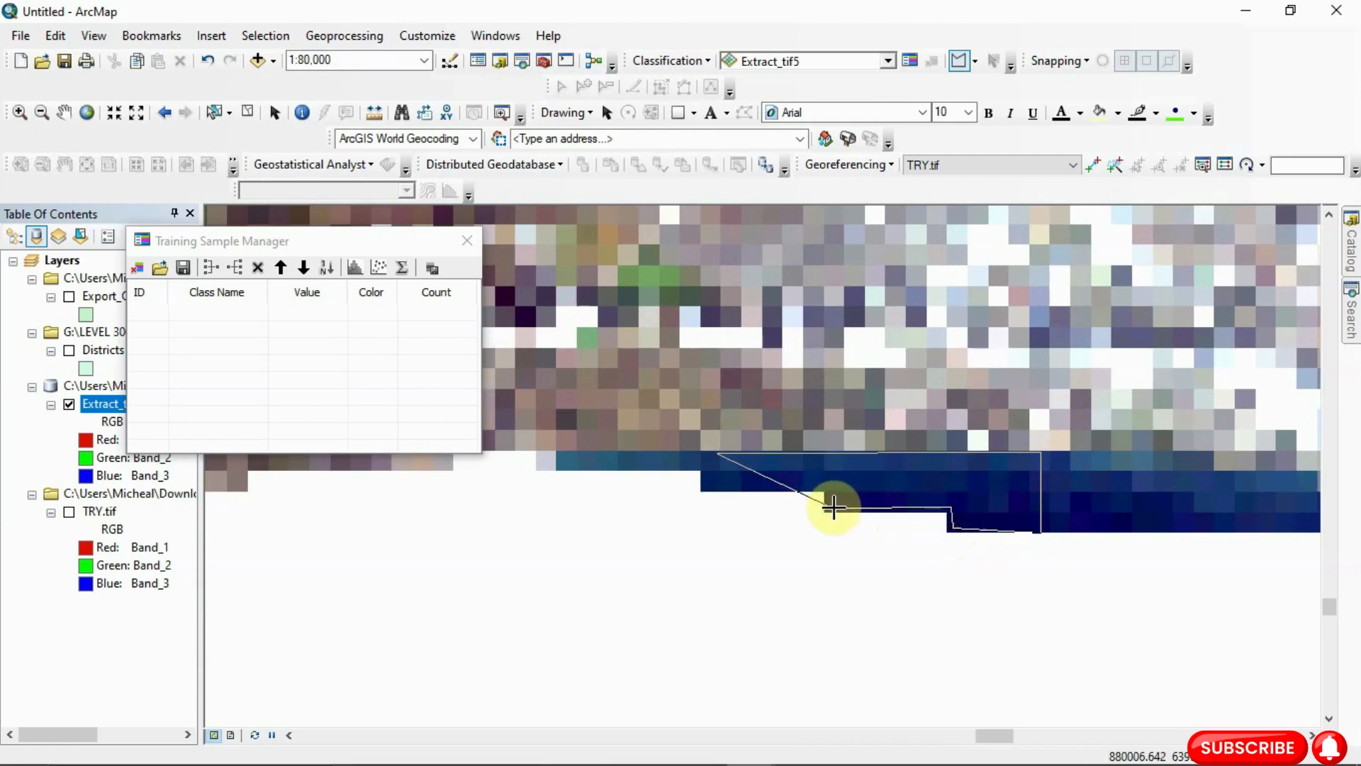
pyautogui.click(830, 508)
pyautogui.click(831, 489)
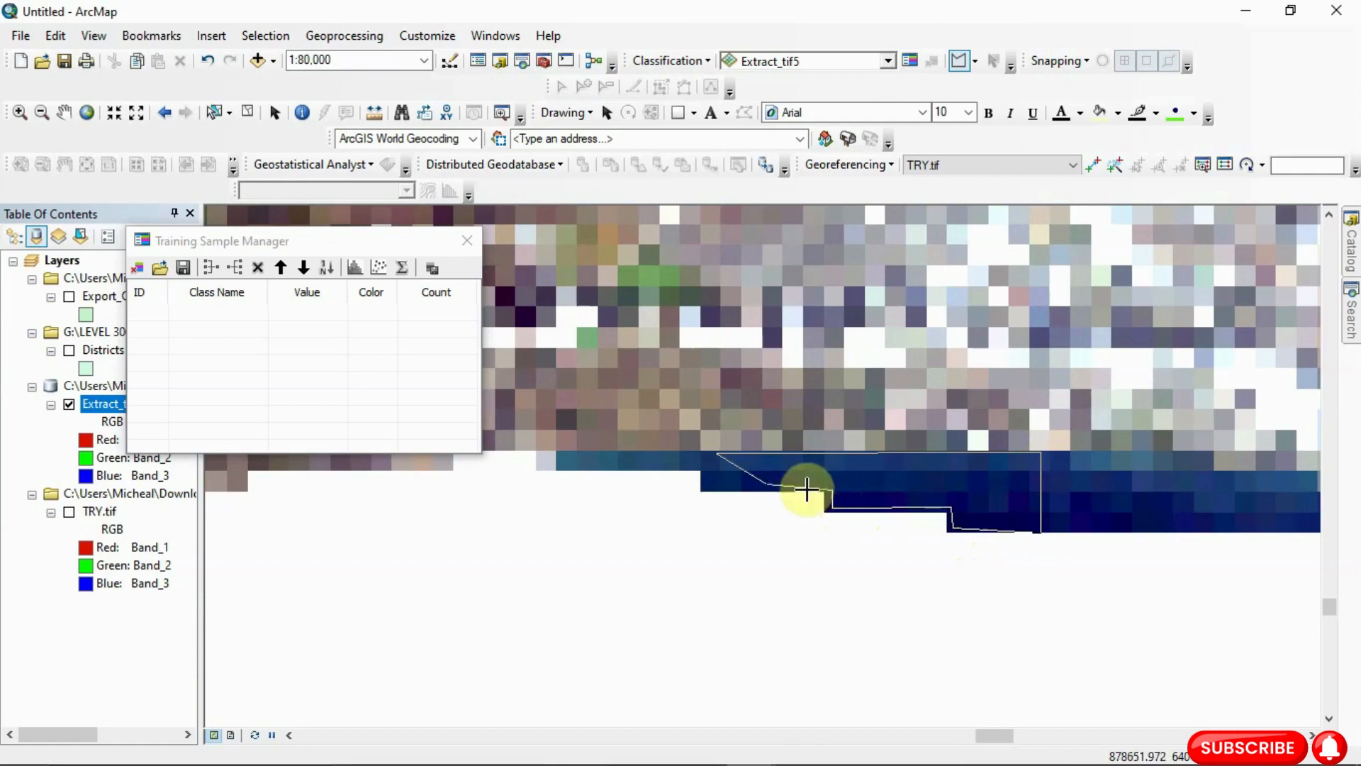
pyautogui.doubleClick(708, 486)
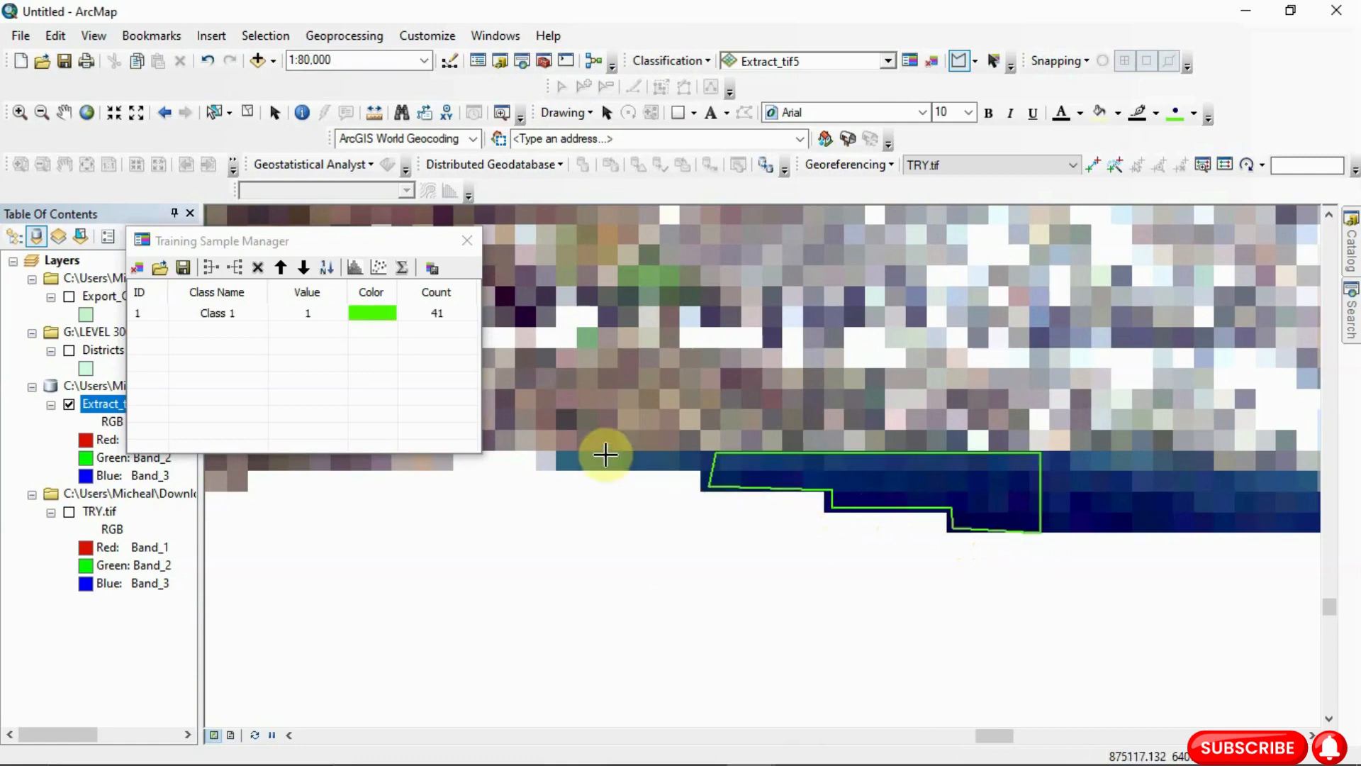
# Draw a small rectangular training sample over the thin strip of water pixels just west of the first sample
pyautogui.click(564, 454)
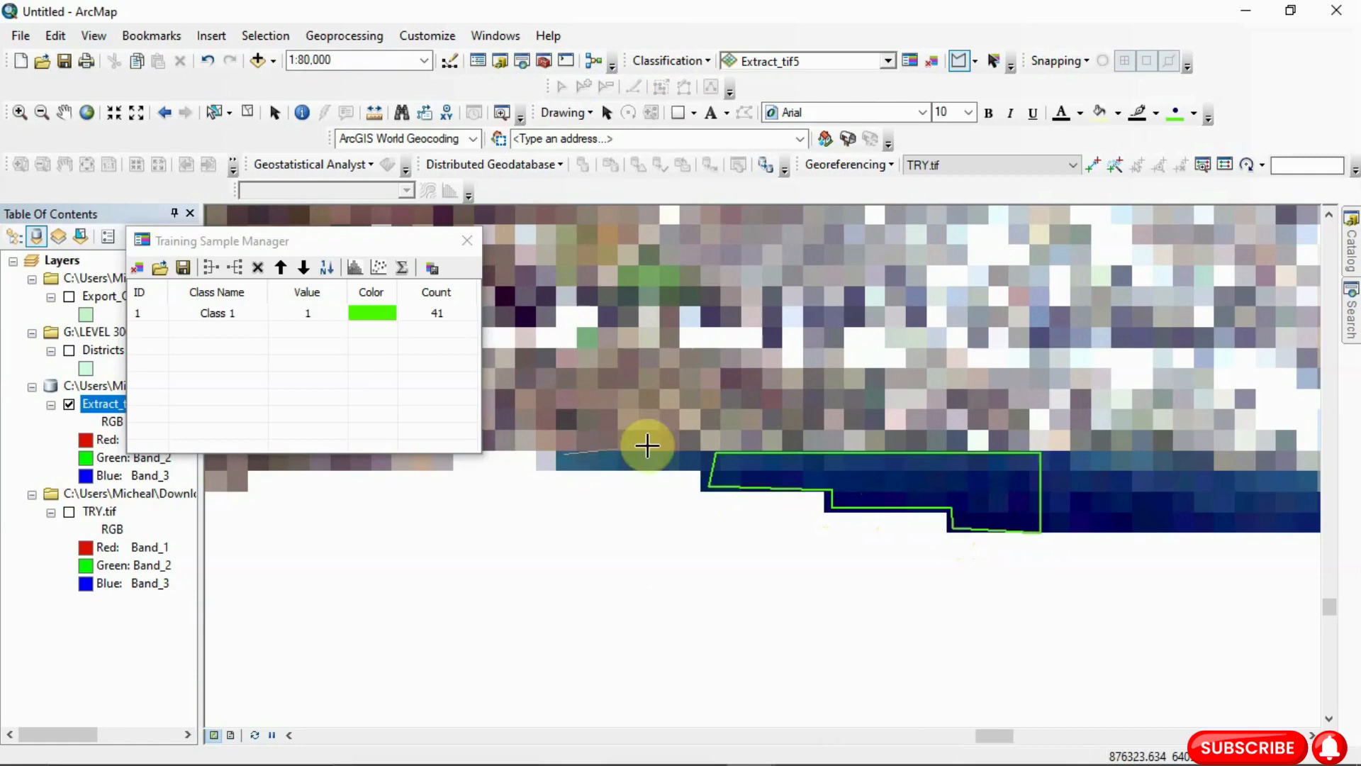
pyautogui.click(692, 468)
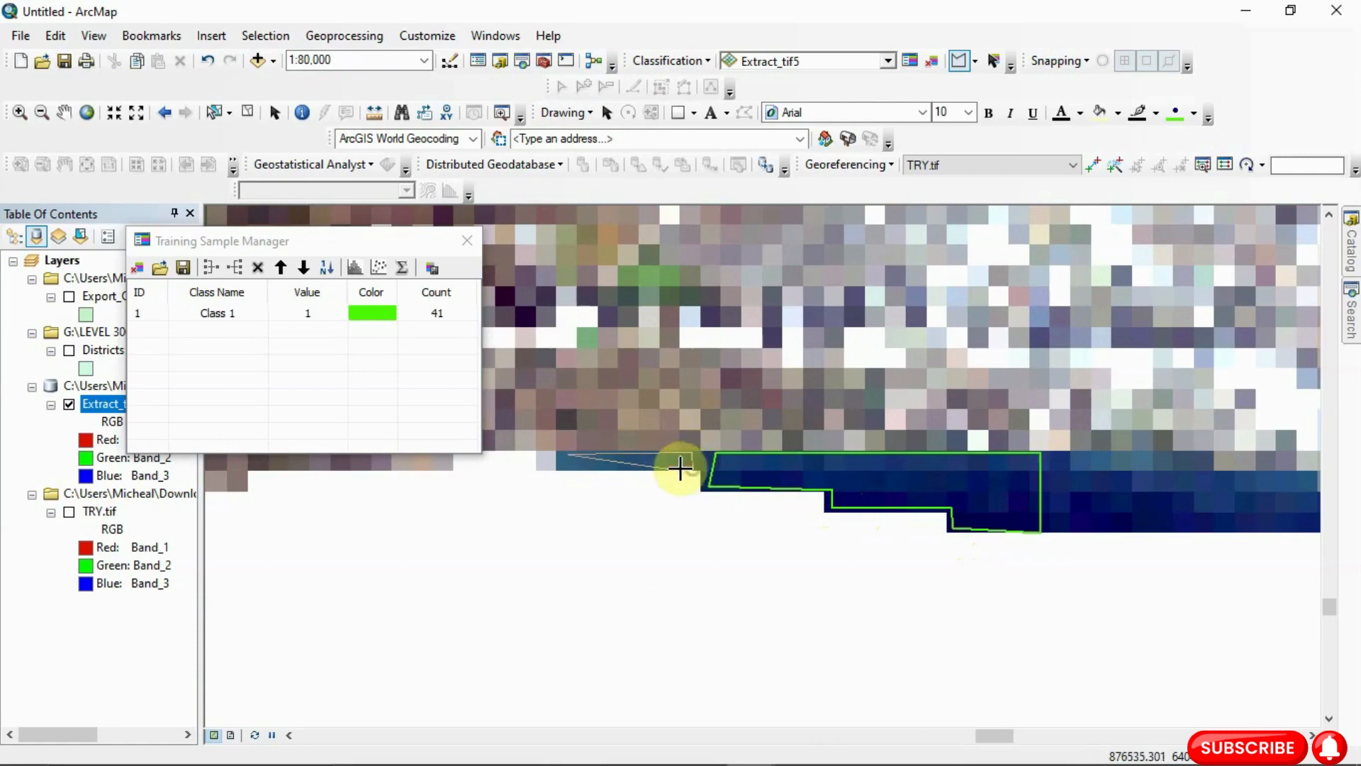
pyautogui.doubleClick(563, 468)
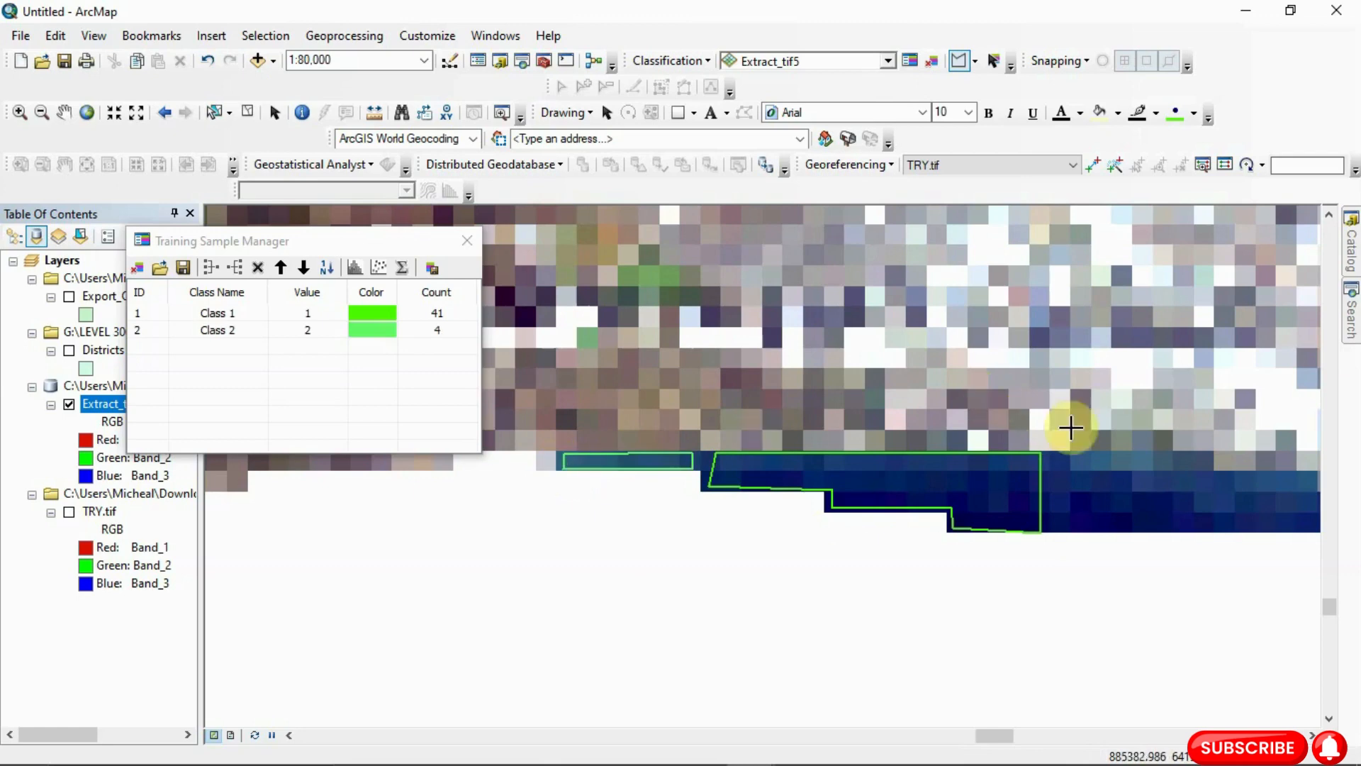
# Draw a training sample polygon over the dark blue water pixels directly east of the first sample
pyautogui.click(1051, 457)
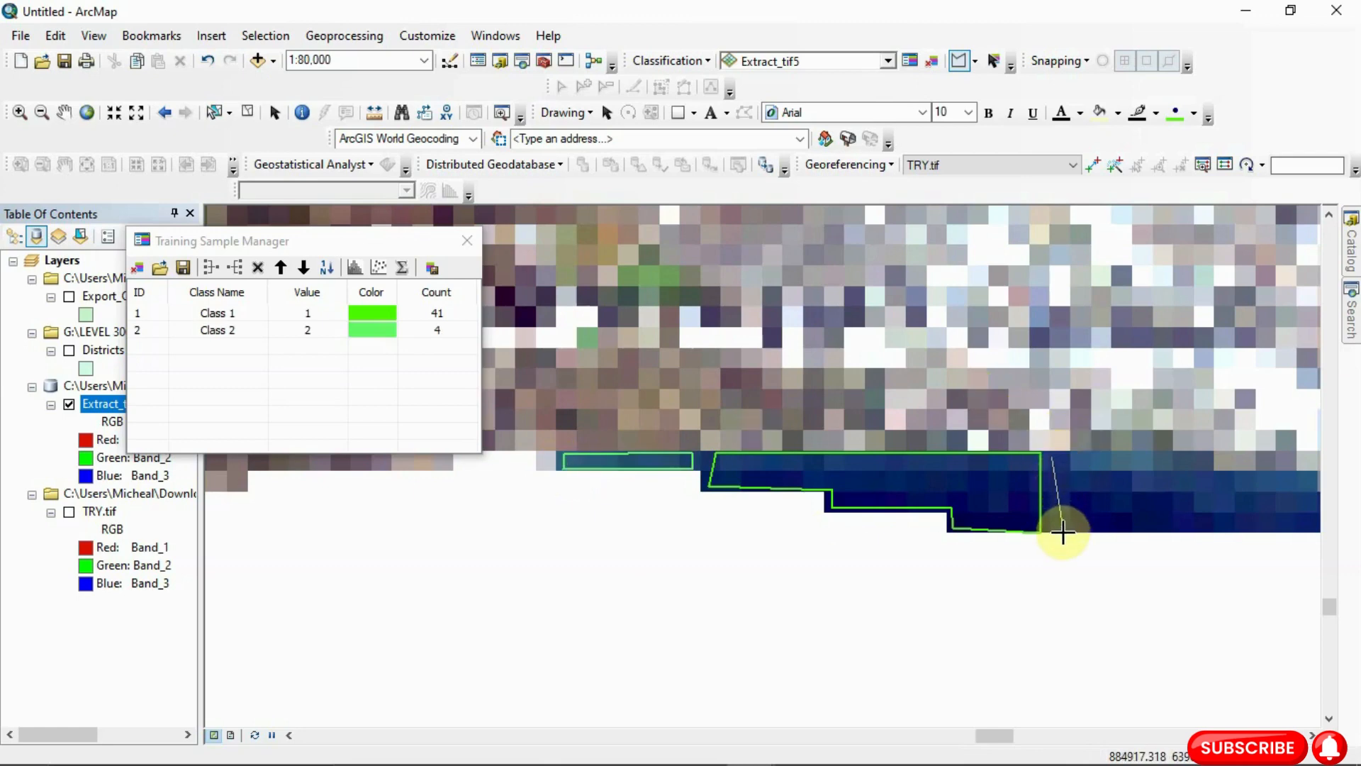
pyautogui.click(1062, 532)
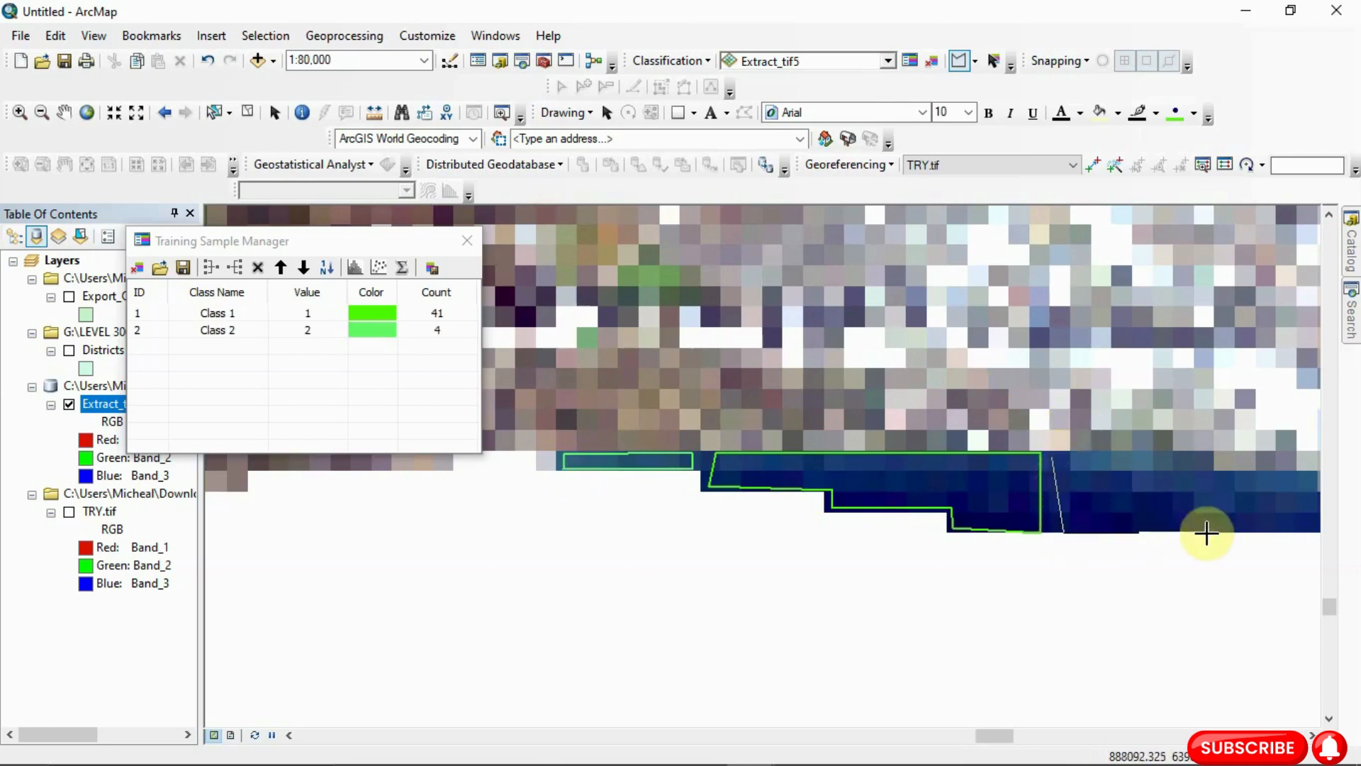
pyautogui.click(1255, 522)
pyautogui.click(1289, 531)
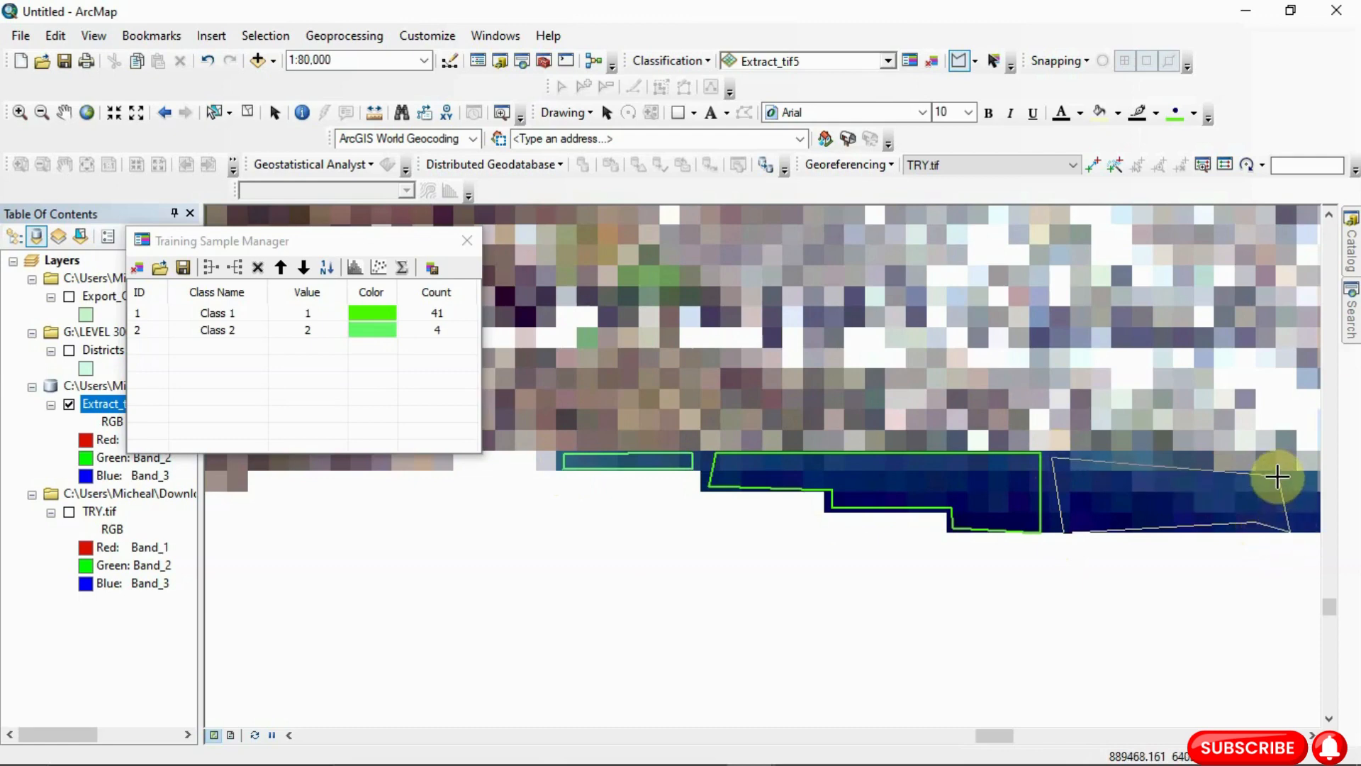
pyautogui.click(1277, 475)
pyautogui.click(1211, 475)
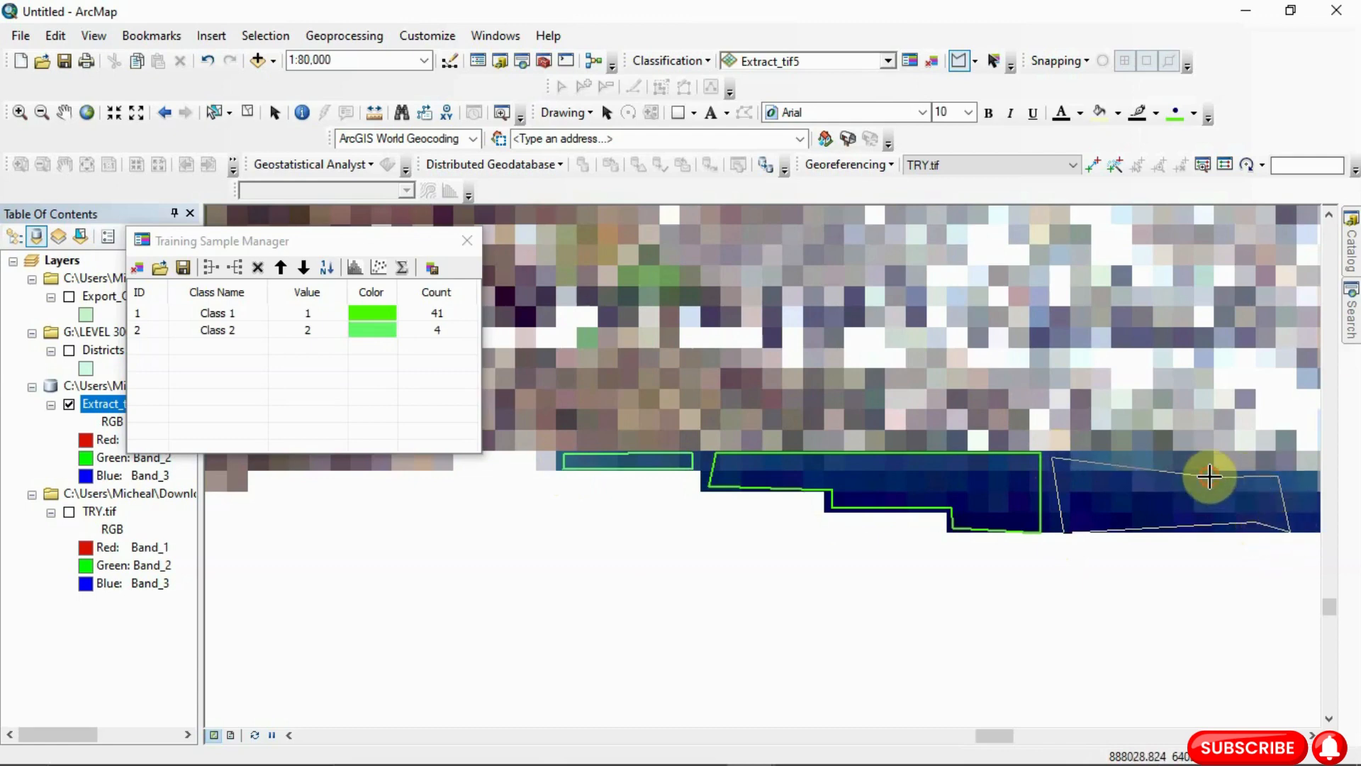
pyautogui.click(1210, 457)
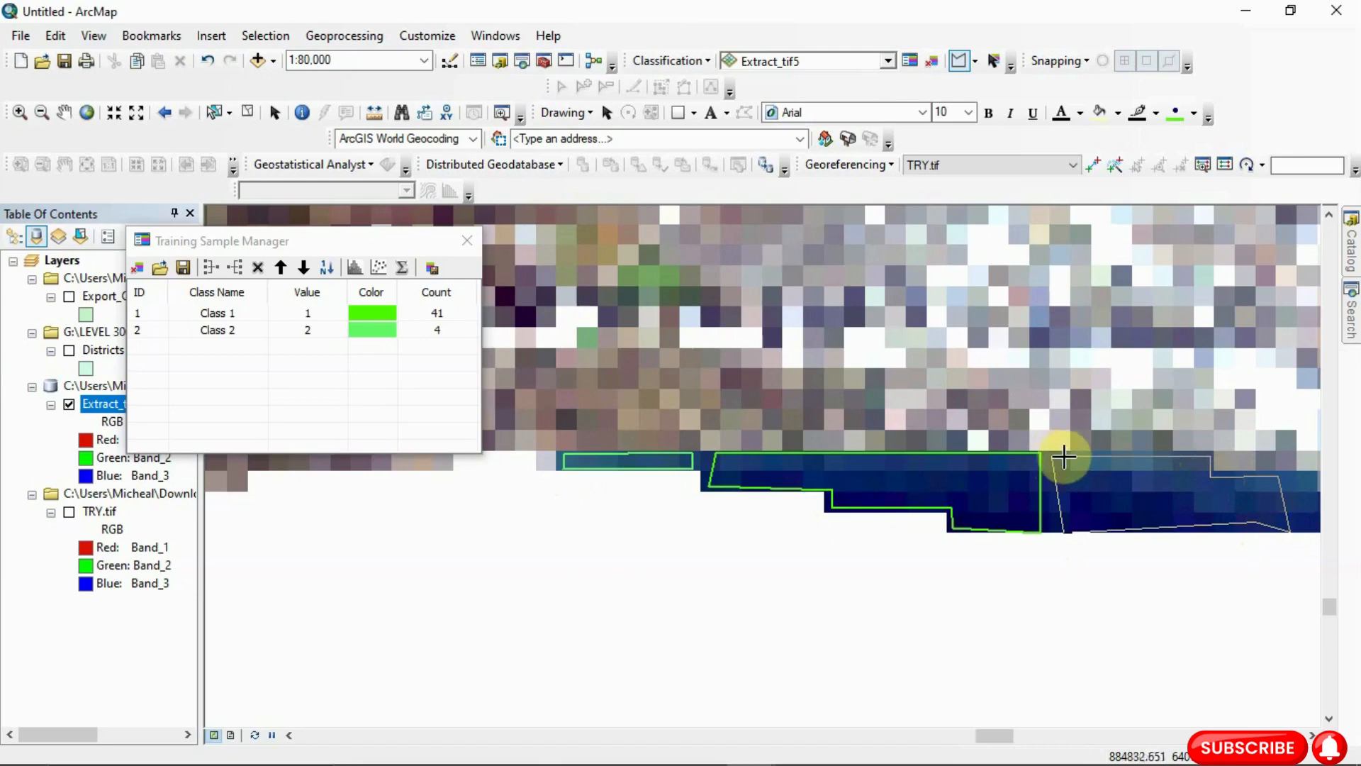
pyautogui.doubleClick(1056, 456)
# Draw a narrow four-sided training sample over the water strip near the eastern end of the raster's coast
pyautogui.scroll(2, 1057, 456)
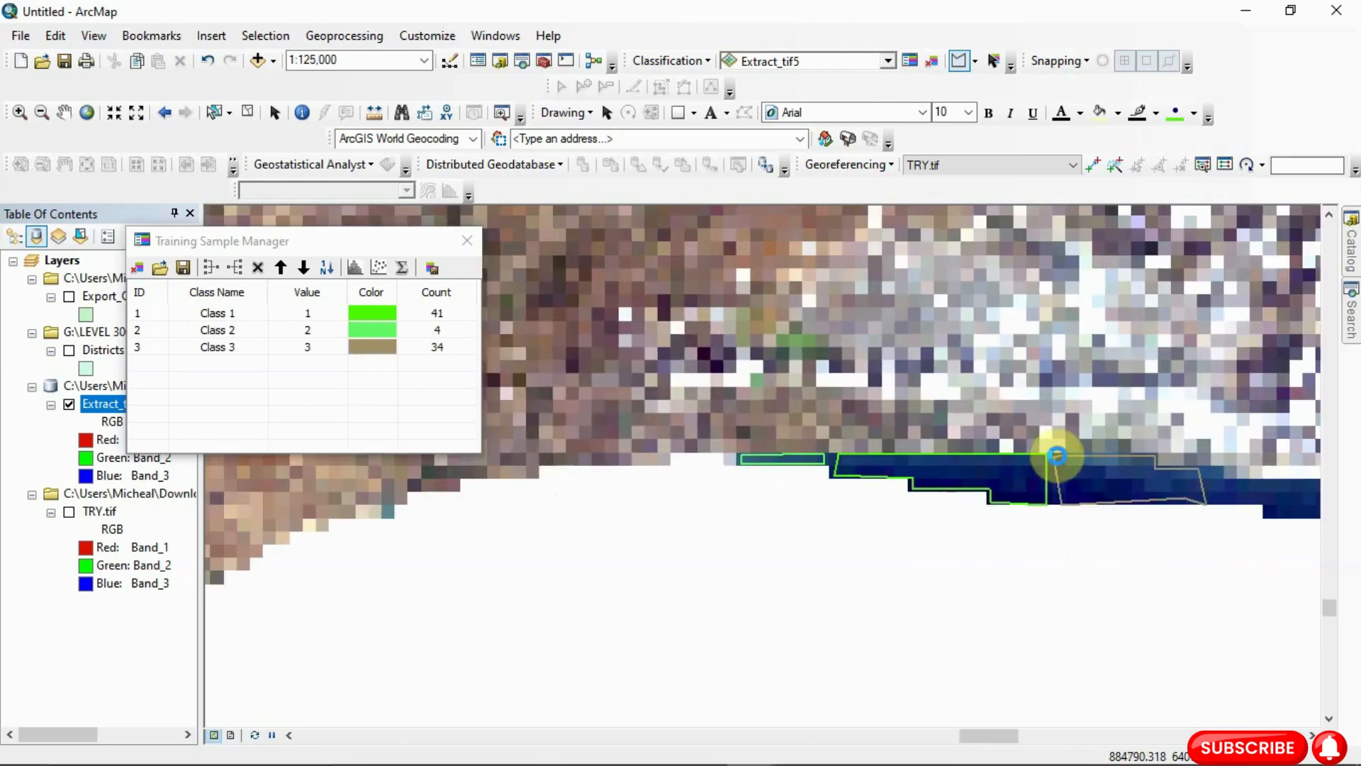
pyautogui.scroll(2, 1139, 435)
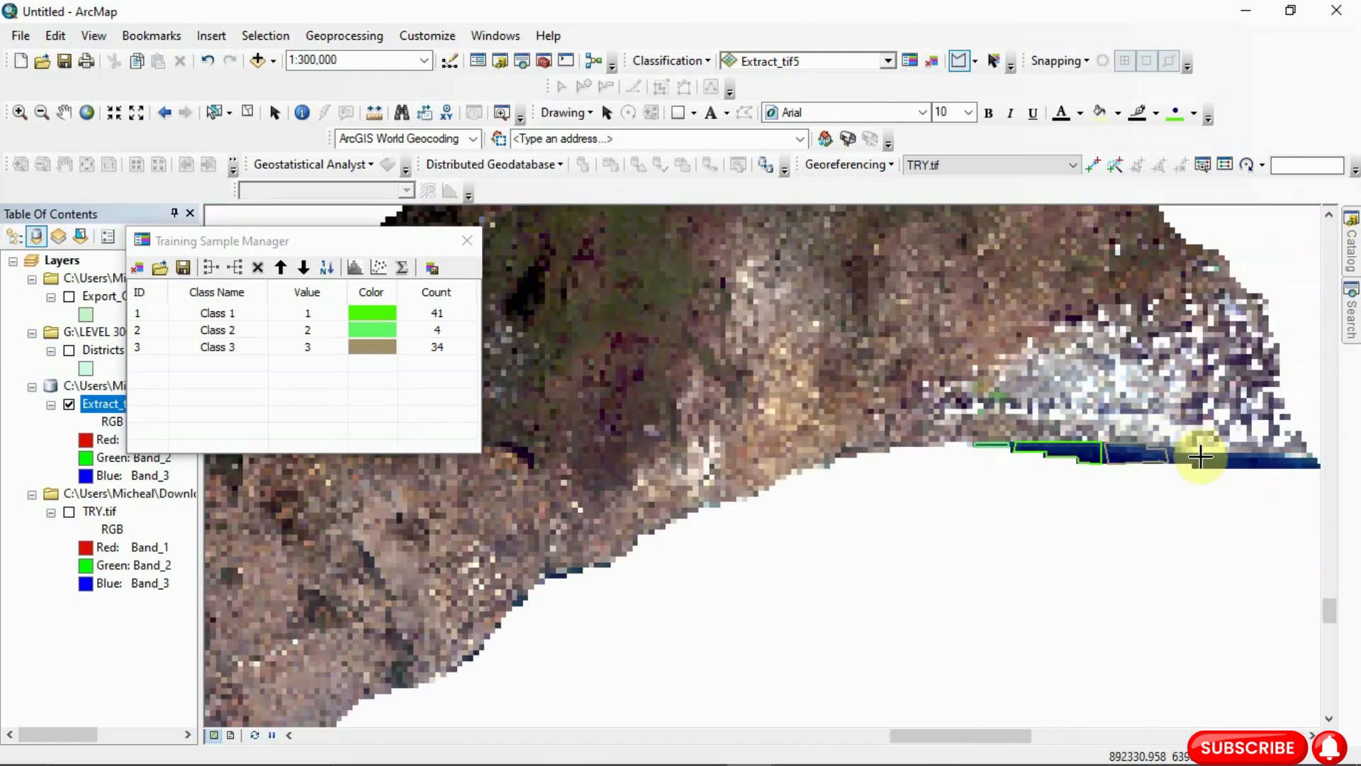
pyautogui.click(1199, 457)
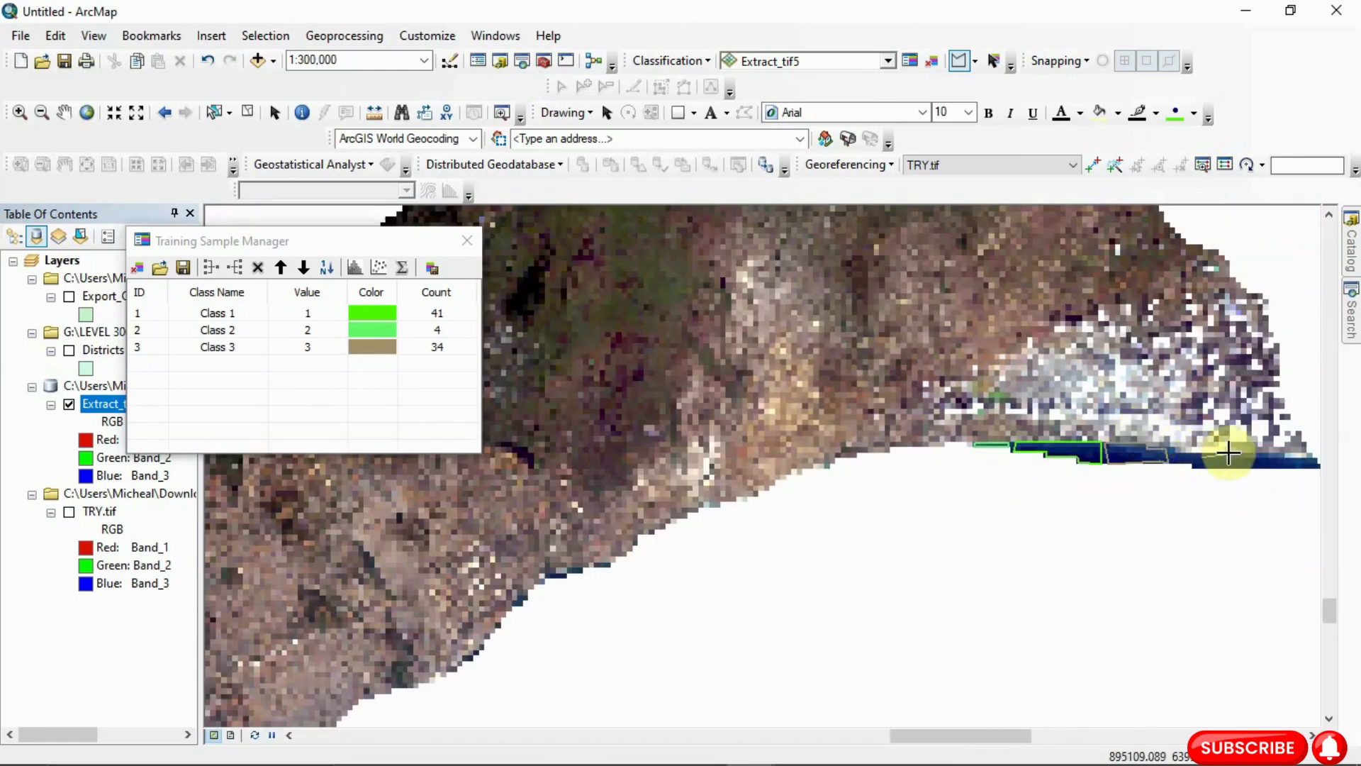
pyautogui.click(1282, 465)
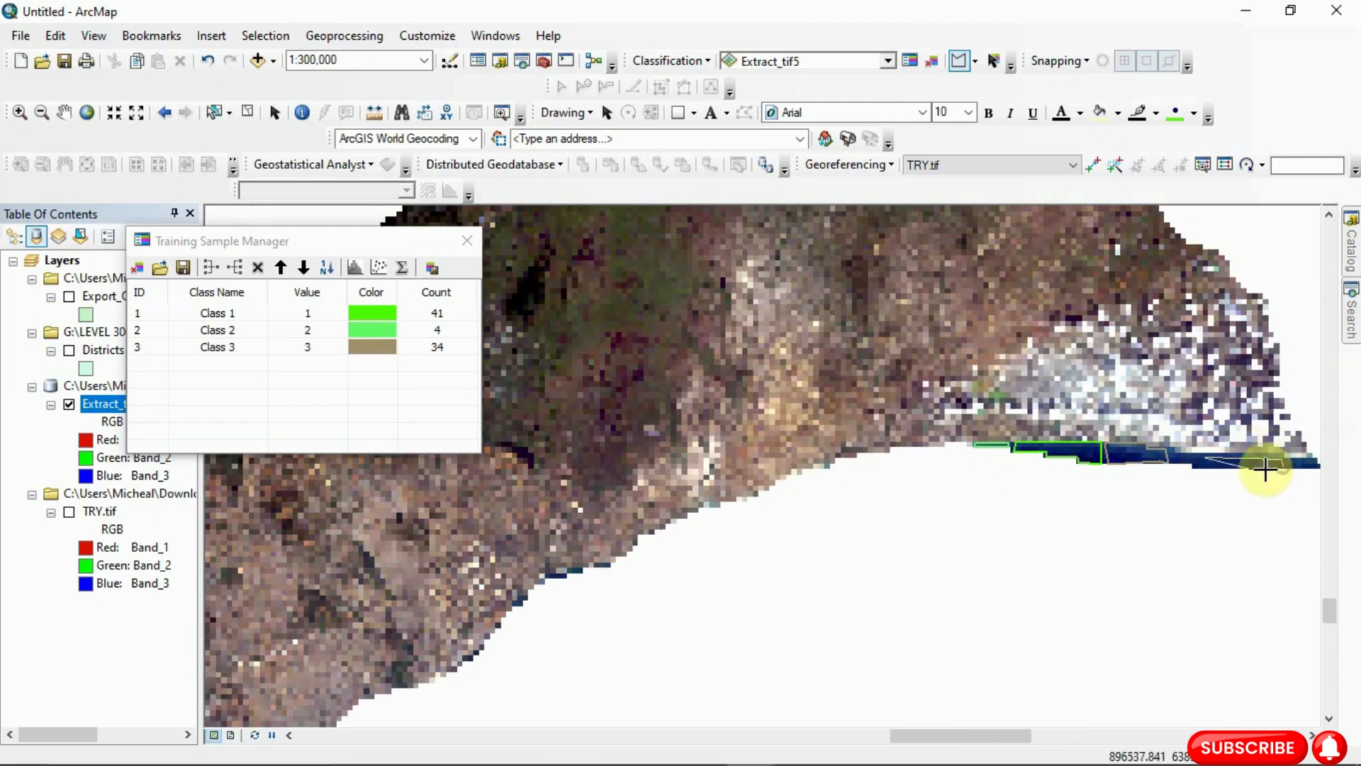
pyautogui.doubleClick(1195, 466)
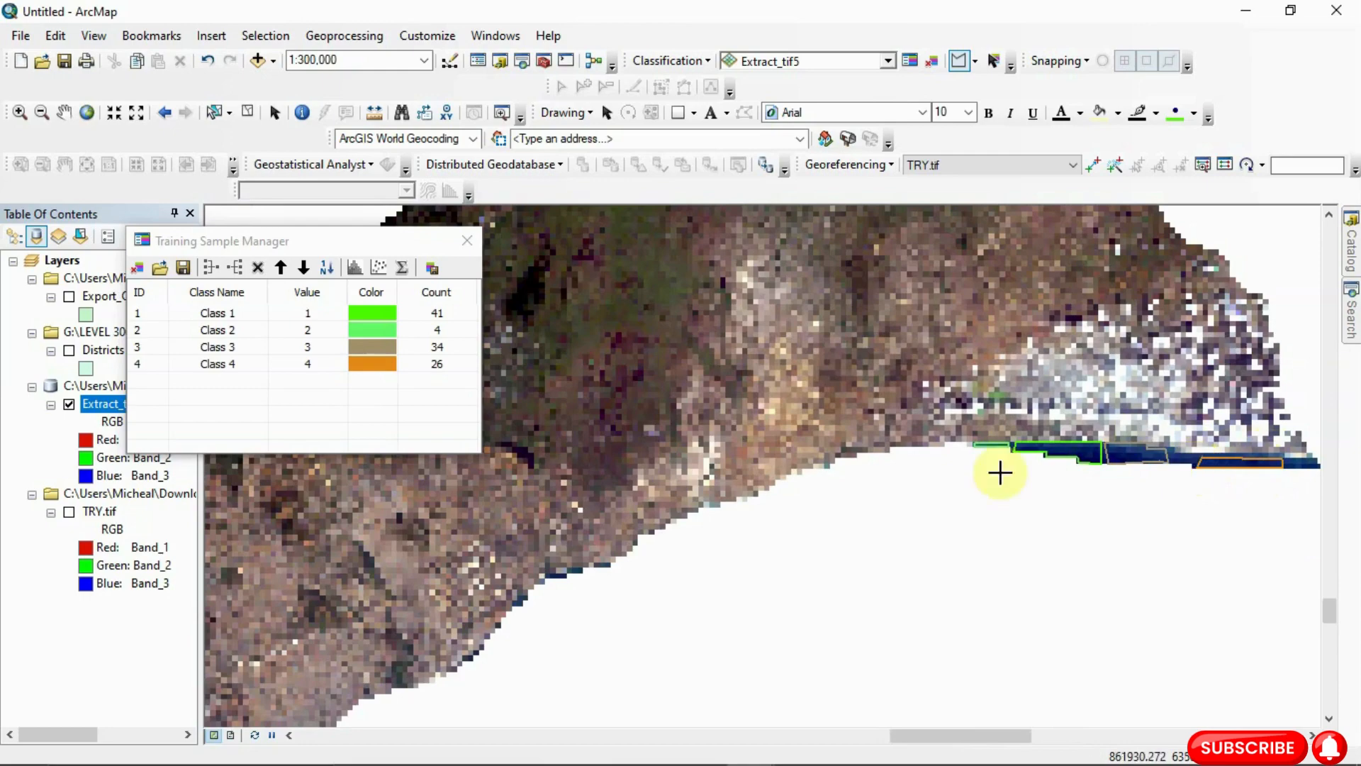
# Draw a four-sided training sample over the short row of navy water pixels on the coast well west of the existing samples
pyautogui.scroll(5, 526, 580)
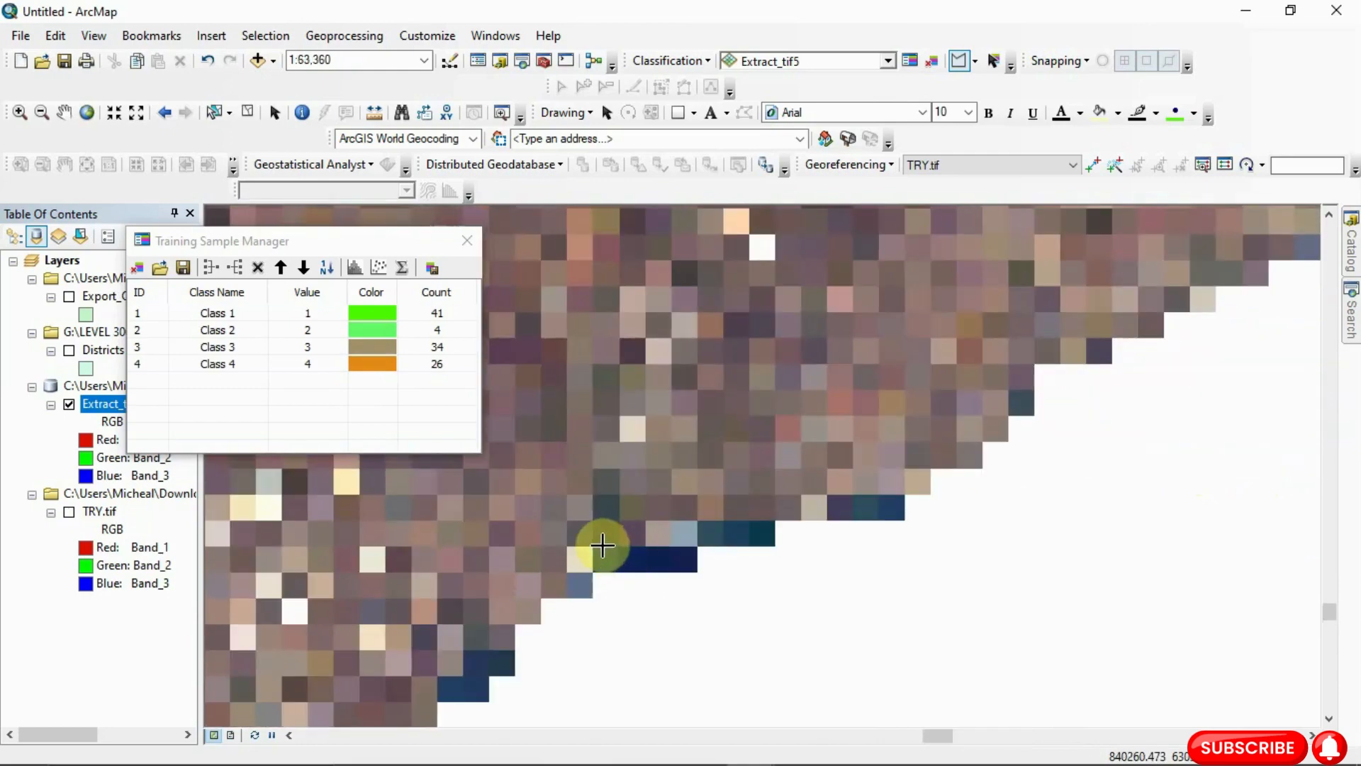
pyautogui.click(604, 551)
pyautogui.click(696, 547)
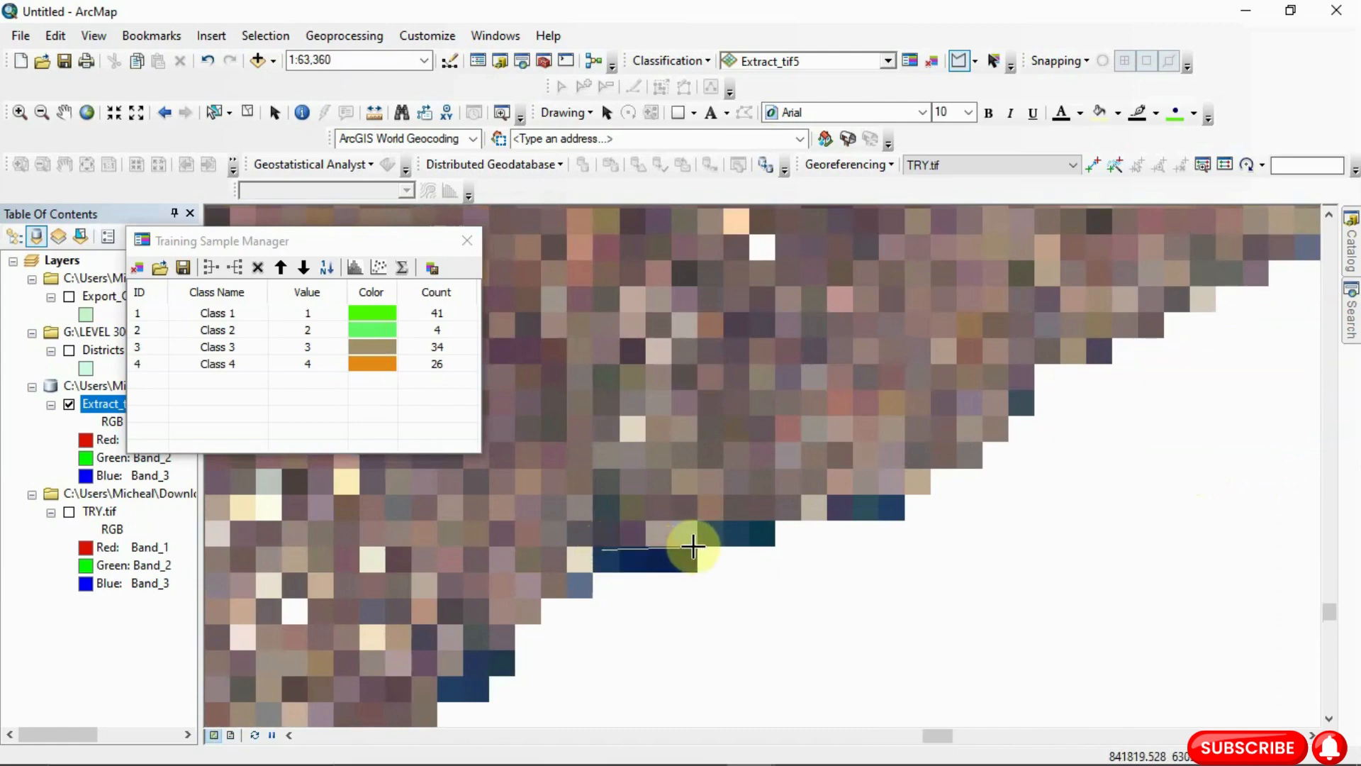
pyautogui.click(695, 575)
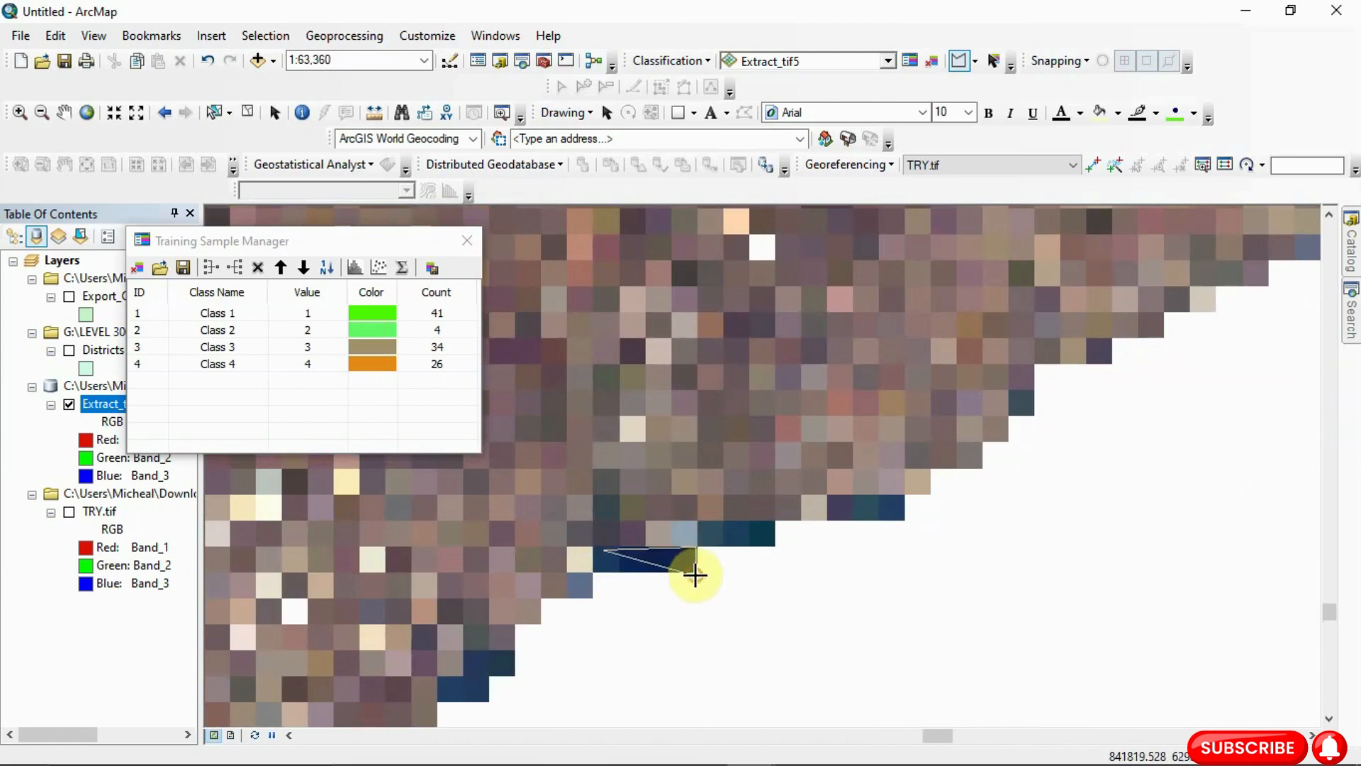
pyautogui.doubleClick(597, 566)
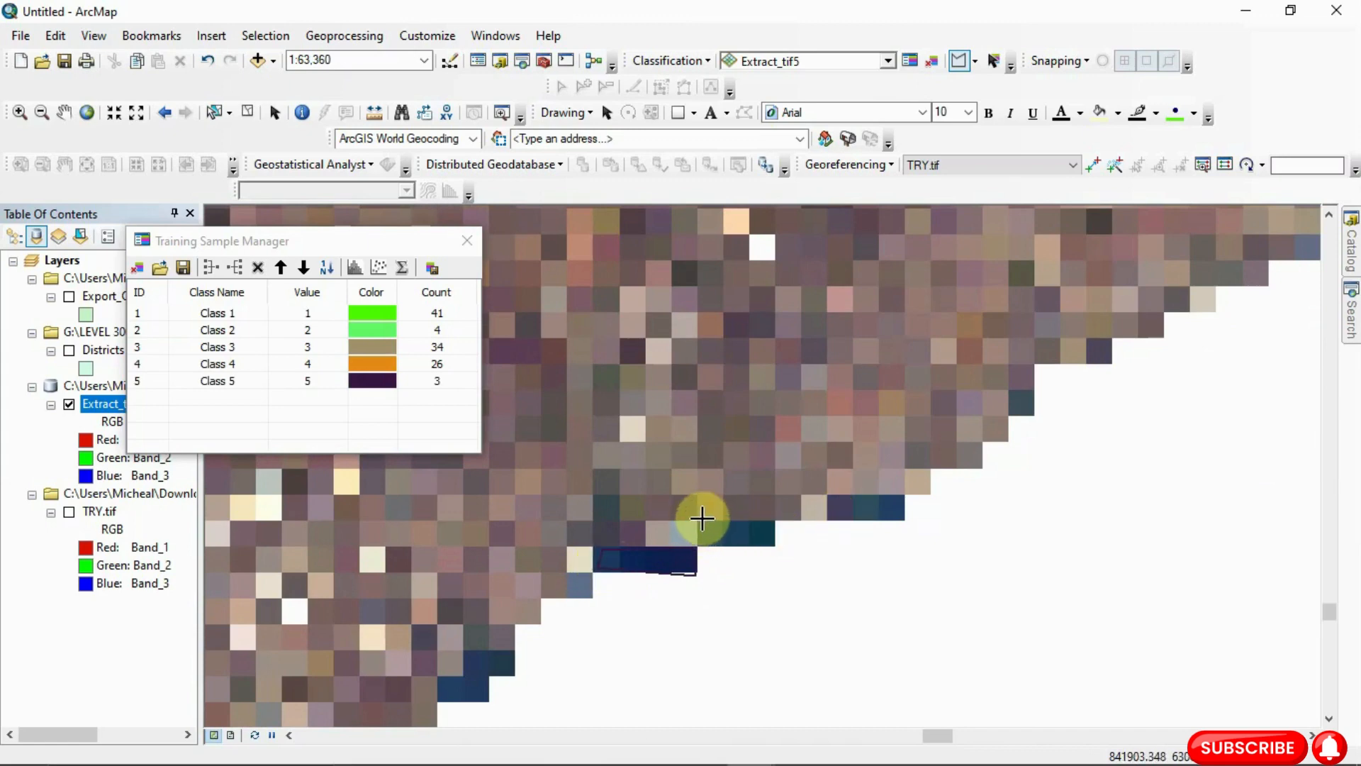
# Draw a small training sample over the teal water pixels just northeast of the navy coastal sample
pyautogui.click(771, 523)
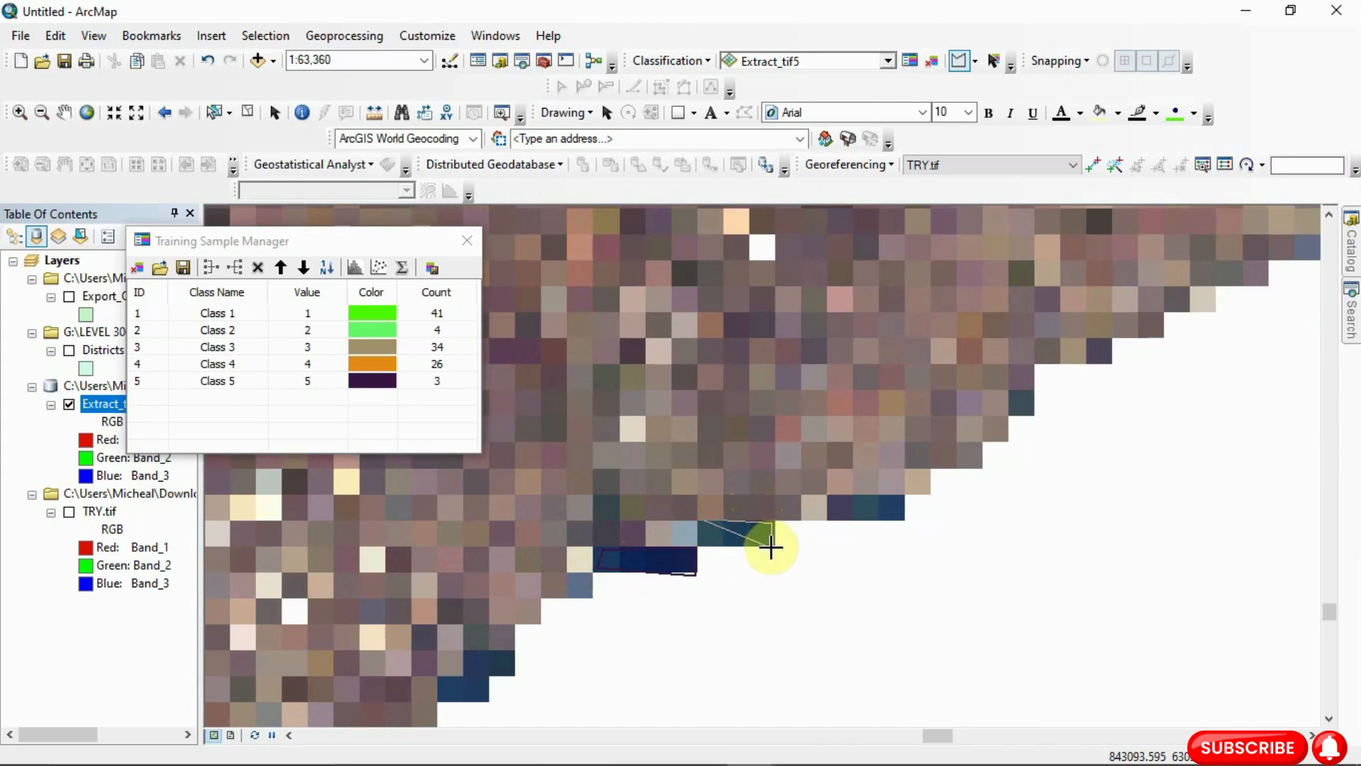
pyautogui.click(771, 547)
pyautogui.doubleClick(699, 543)
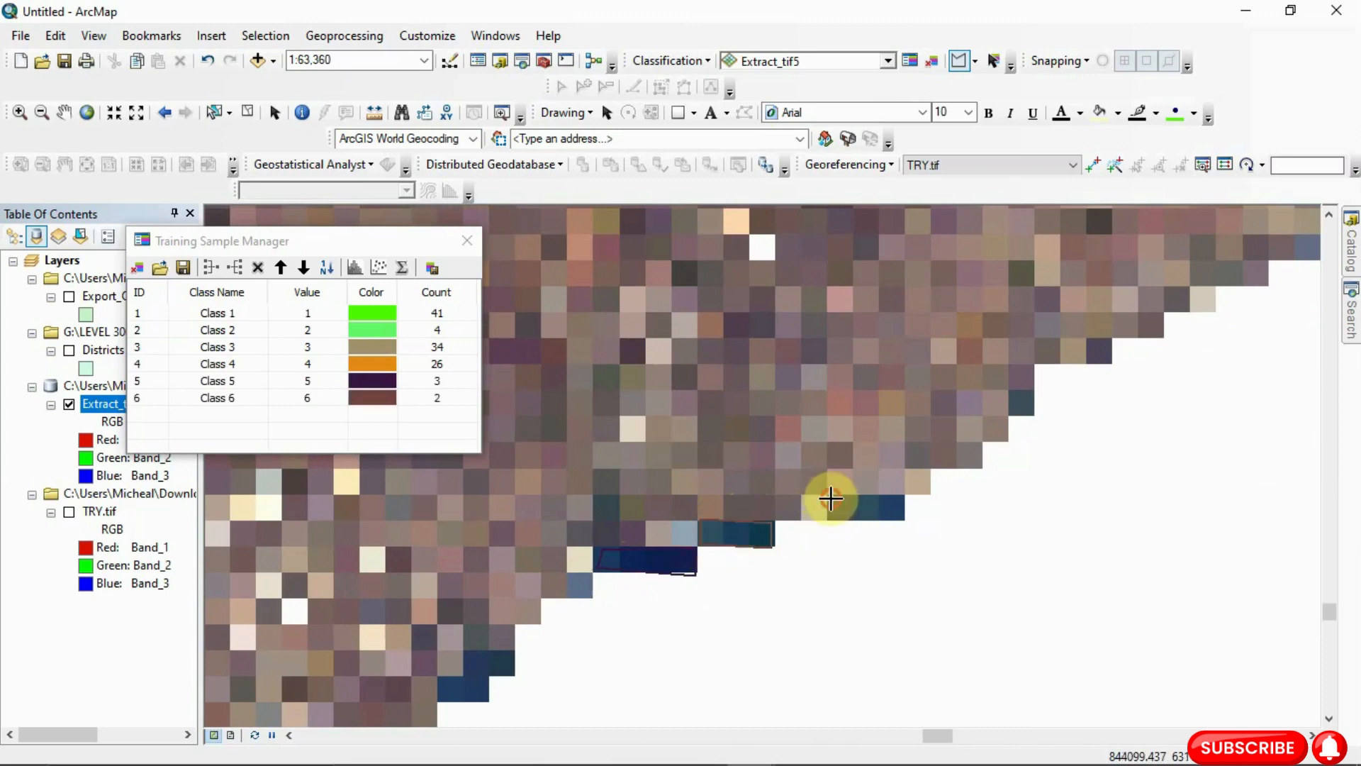
# Draw a four-sided training sample over the next separate strip of dark blue pixels farther northeast along the coast edge
pyautogui.click(830, 498)
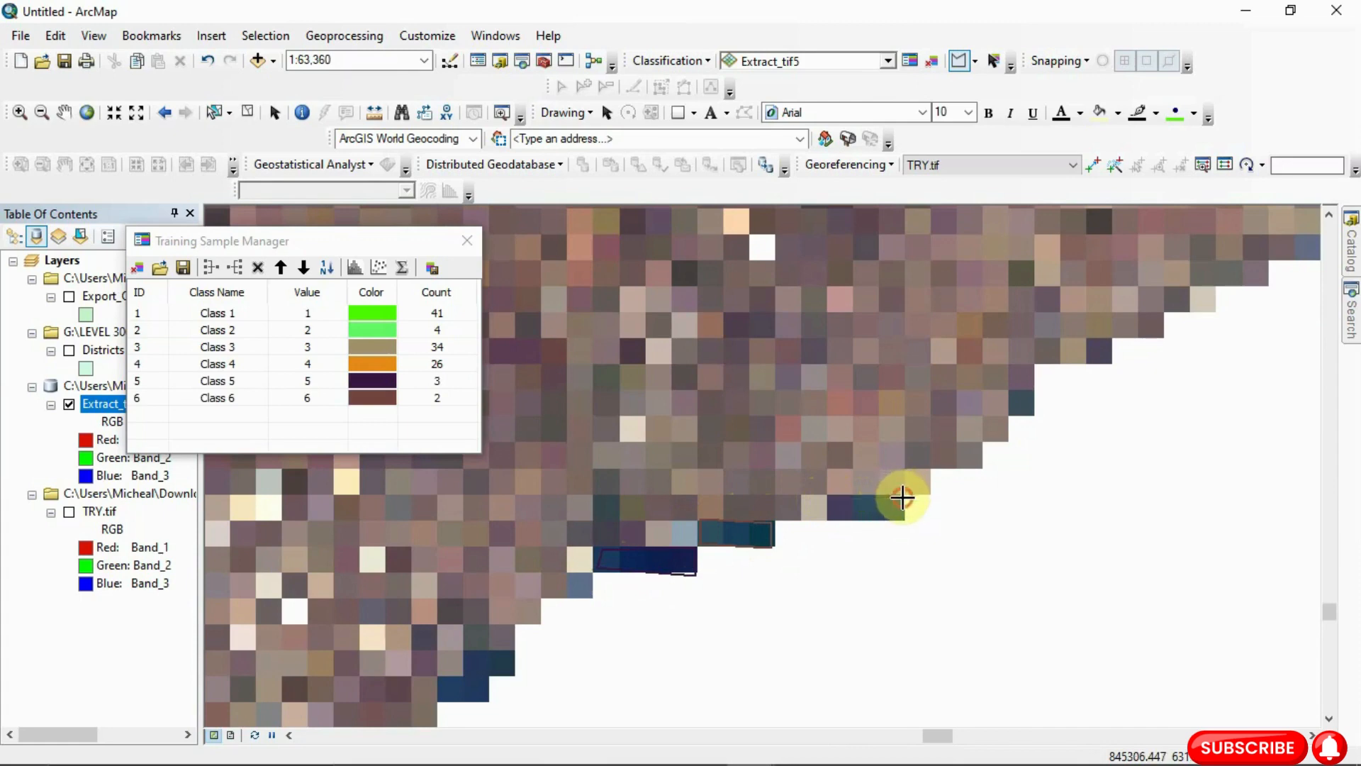
pyautogui.click(903, 498)
pyautogui.click(901, 520)
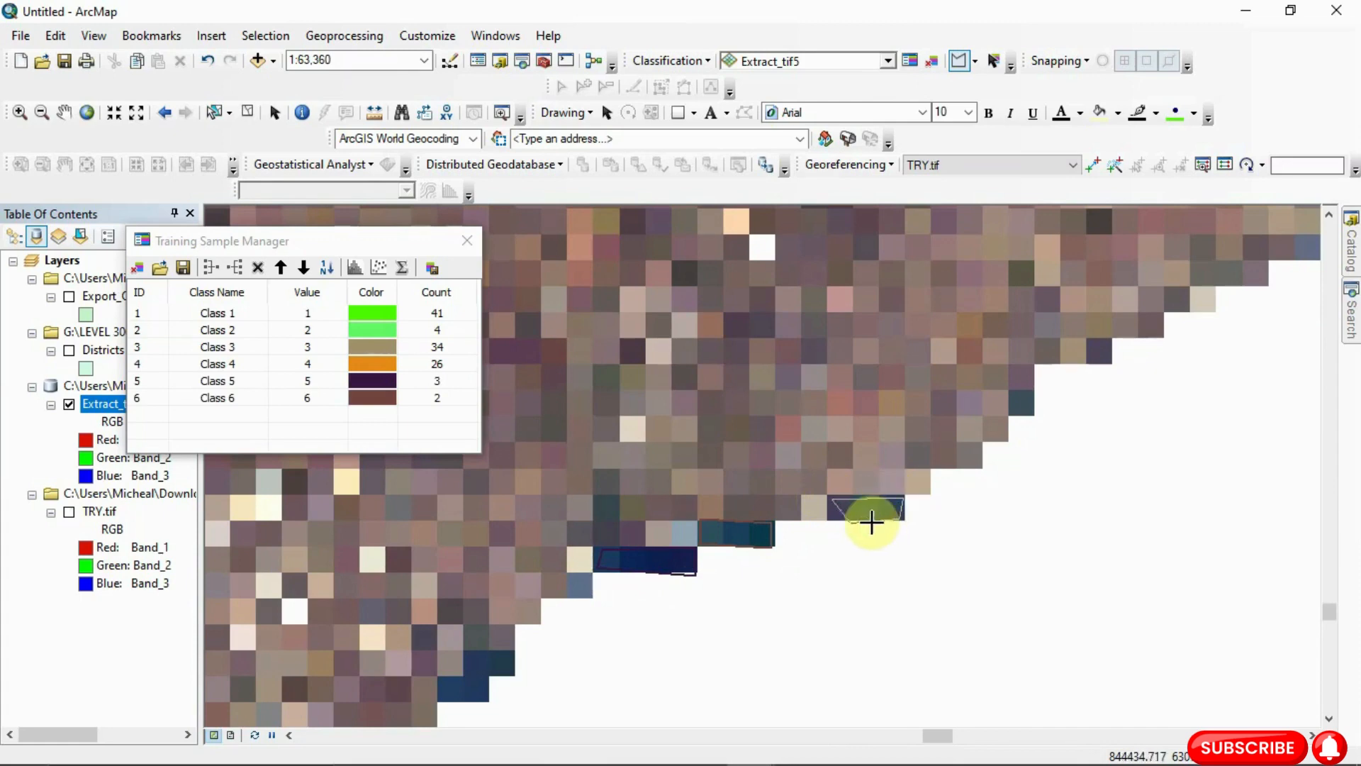
pyautogui.doubleClick(824, 521)
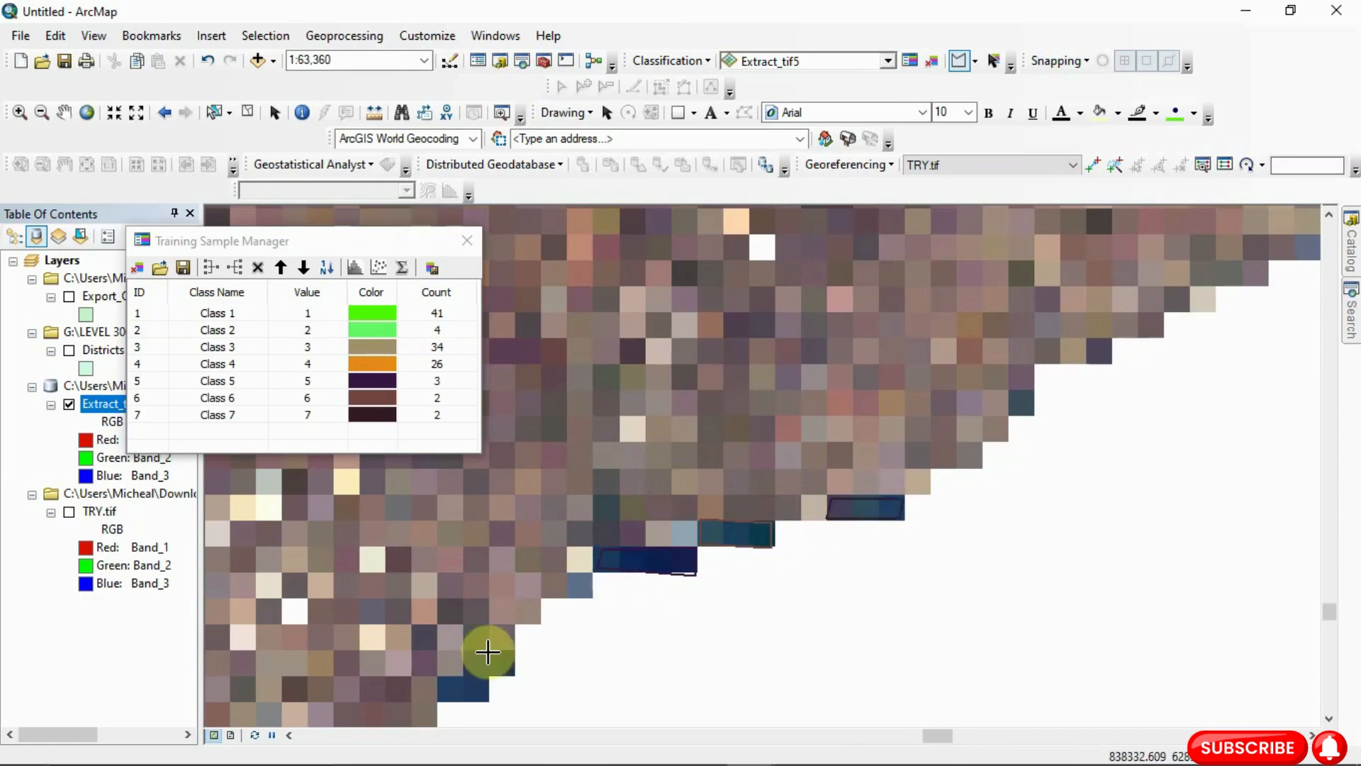
# Draw a stepped training sample polygon around the blue water pixels on the coast southwest of the navy pixel row
pyautogui.click(464, 650)
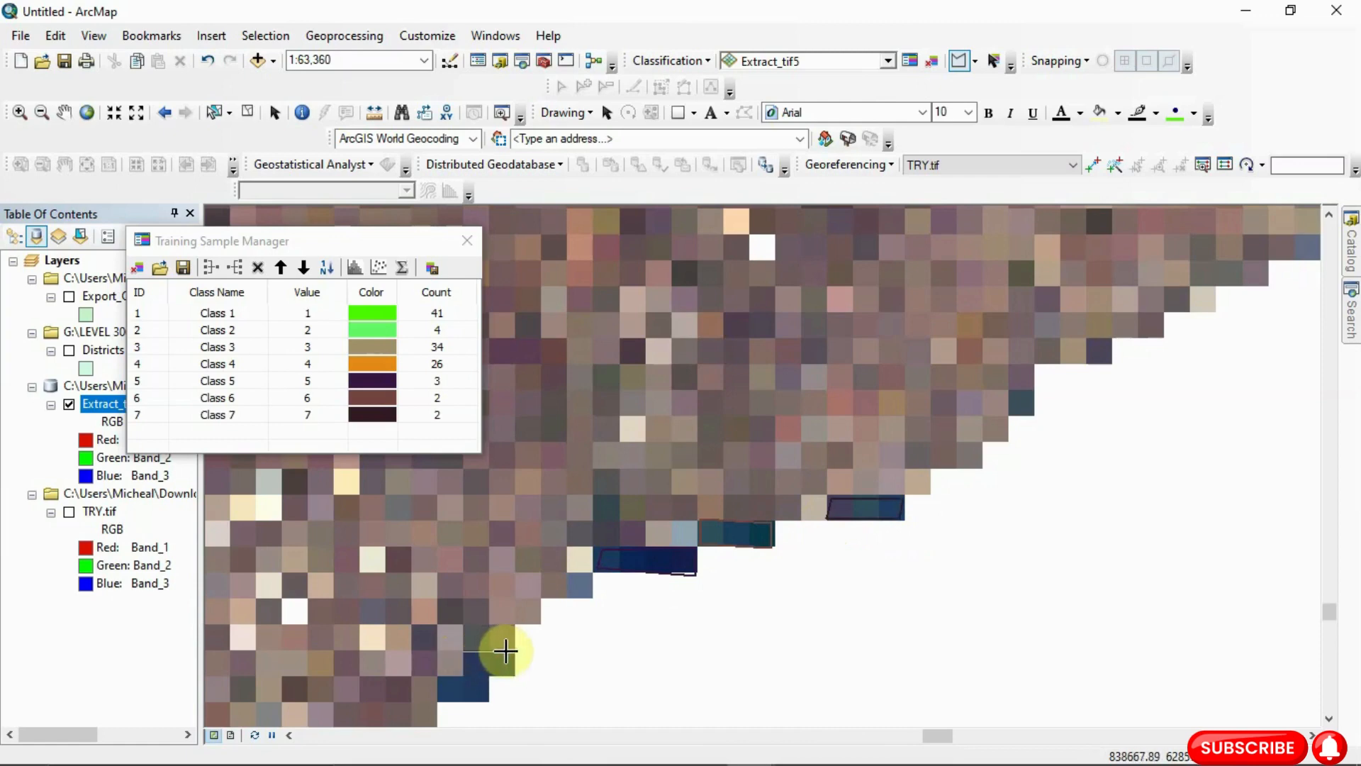
pyautogui.click(510, 651)
pyautogui.click(512, 674)
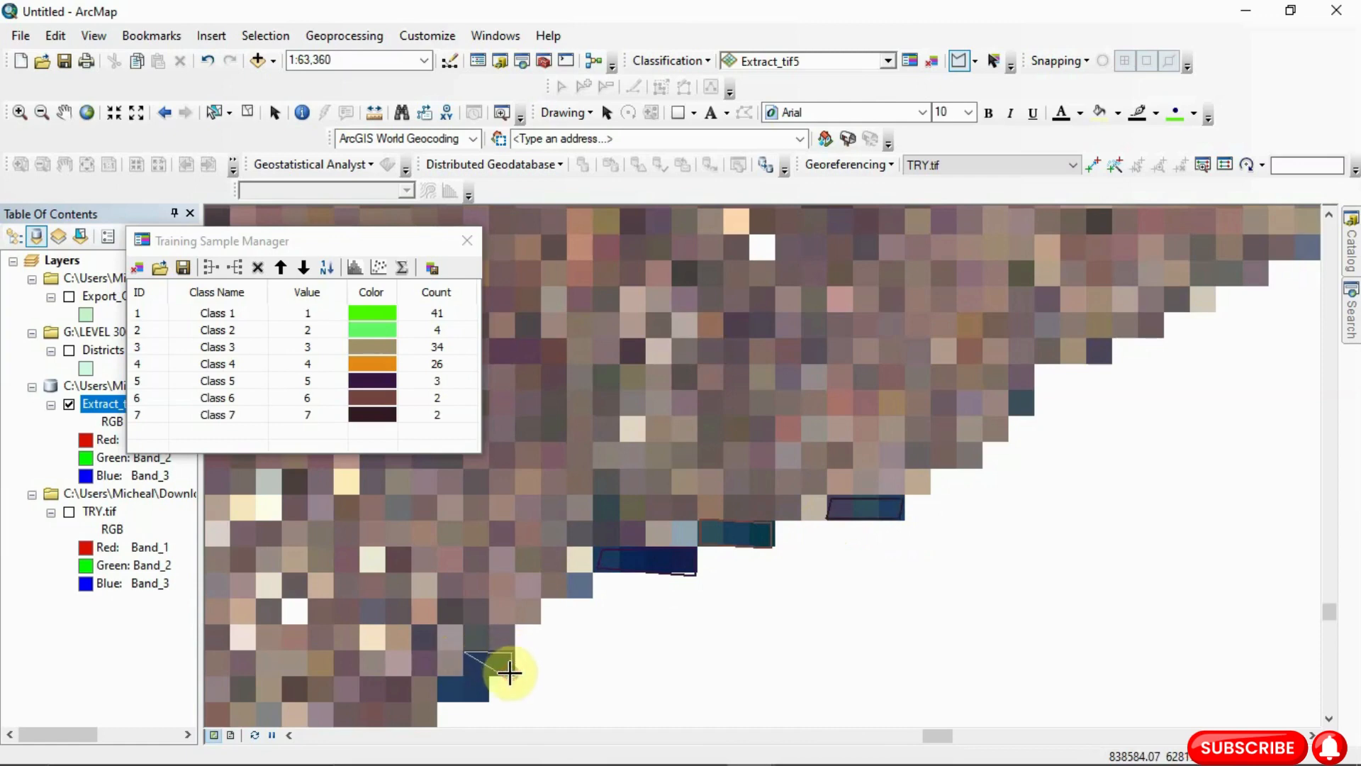
pyautogui.click(488, 672)
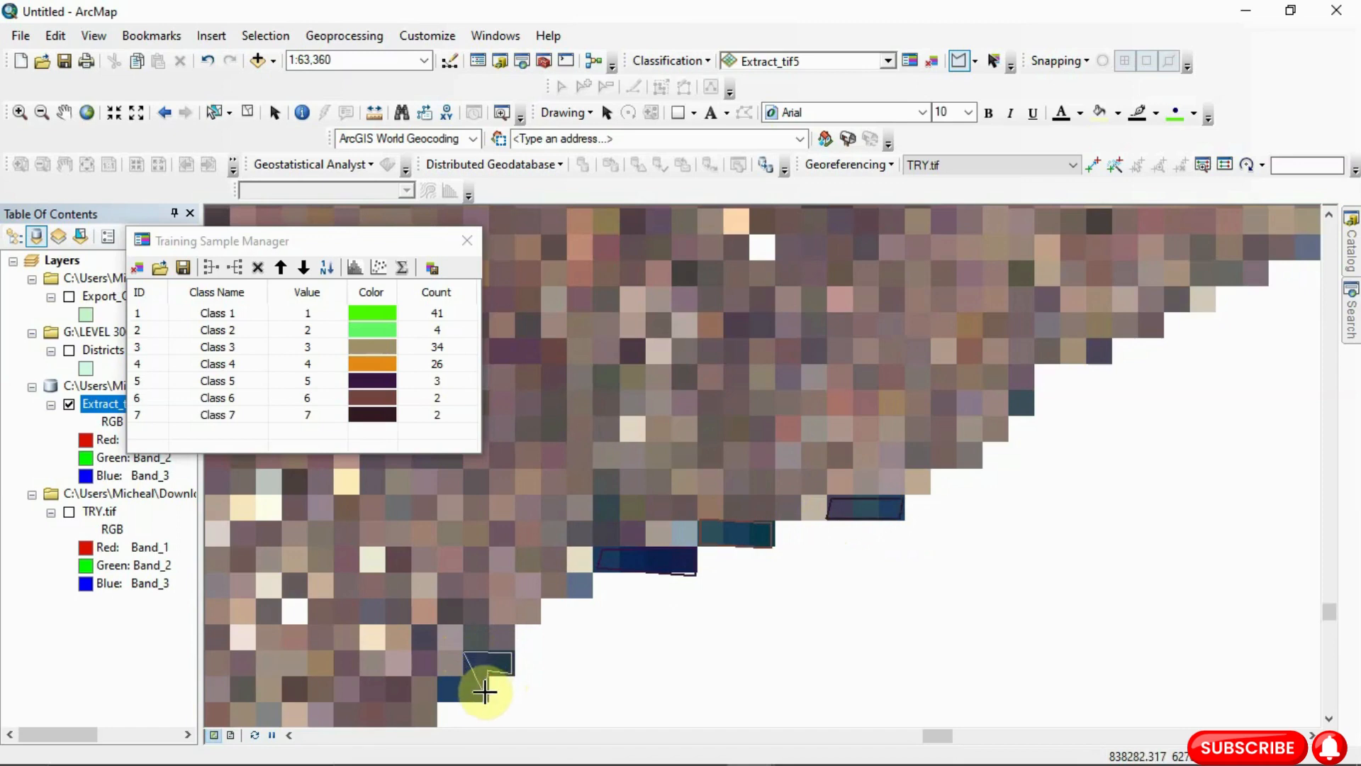
pyautogui.click(486, 700)
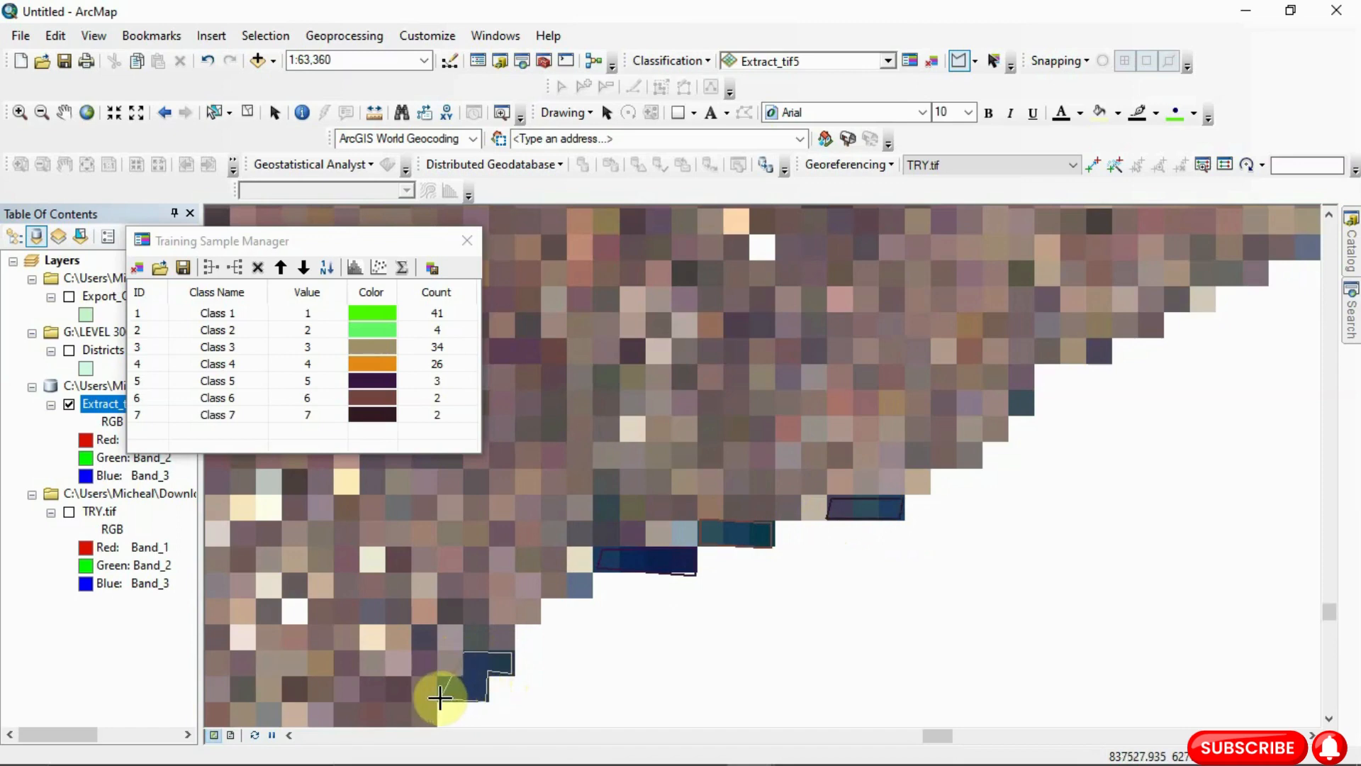
pyautogui.click(440, 699)
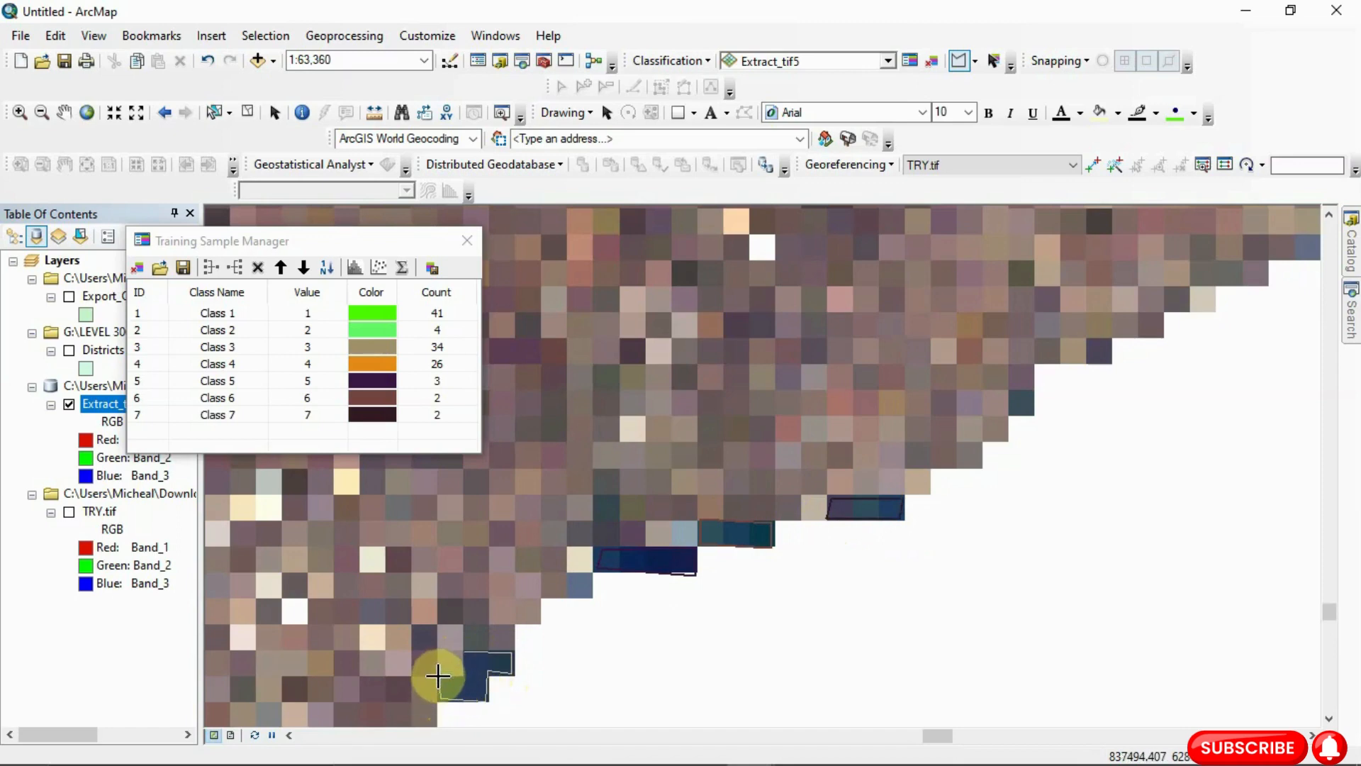
pyautogui.click(439, 676)
pyautogui.doubleClick(466, 675)
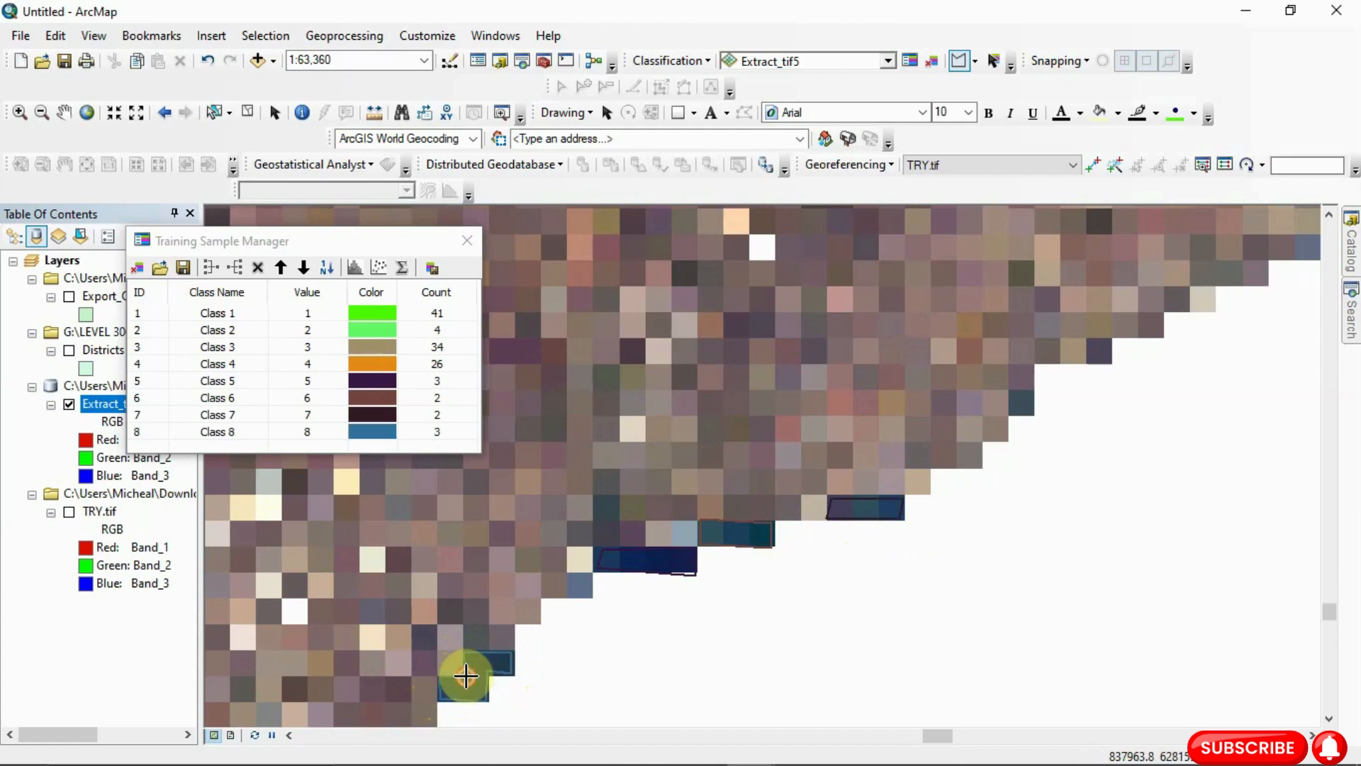
# Draw a stepped training sample polygon around the dark purple-blue inland water pixels north of the coastal samples
pyautogui.scroll(3, 571, 576)
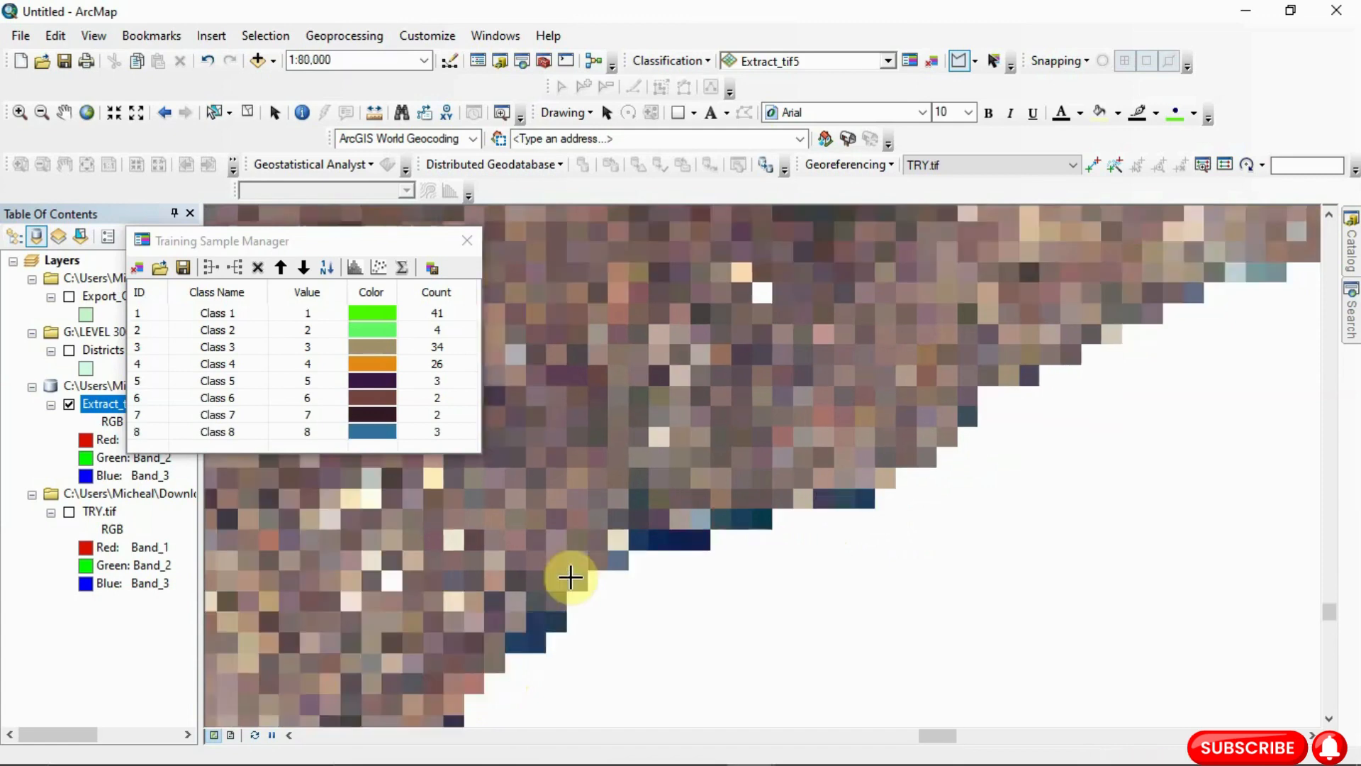
pyautogui.scroll(3, 571, 577)
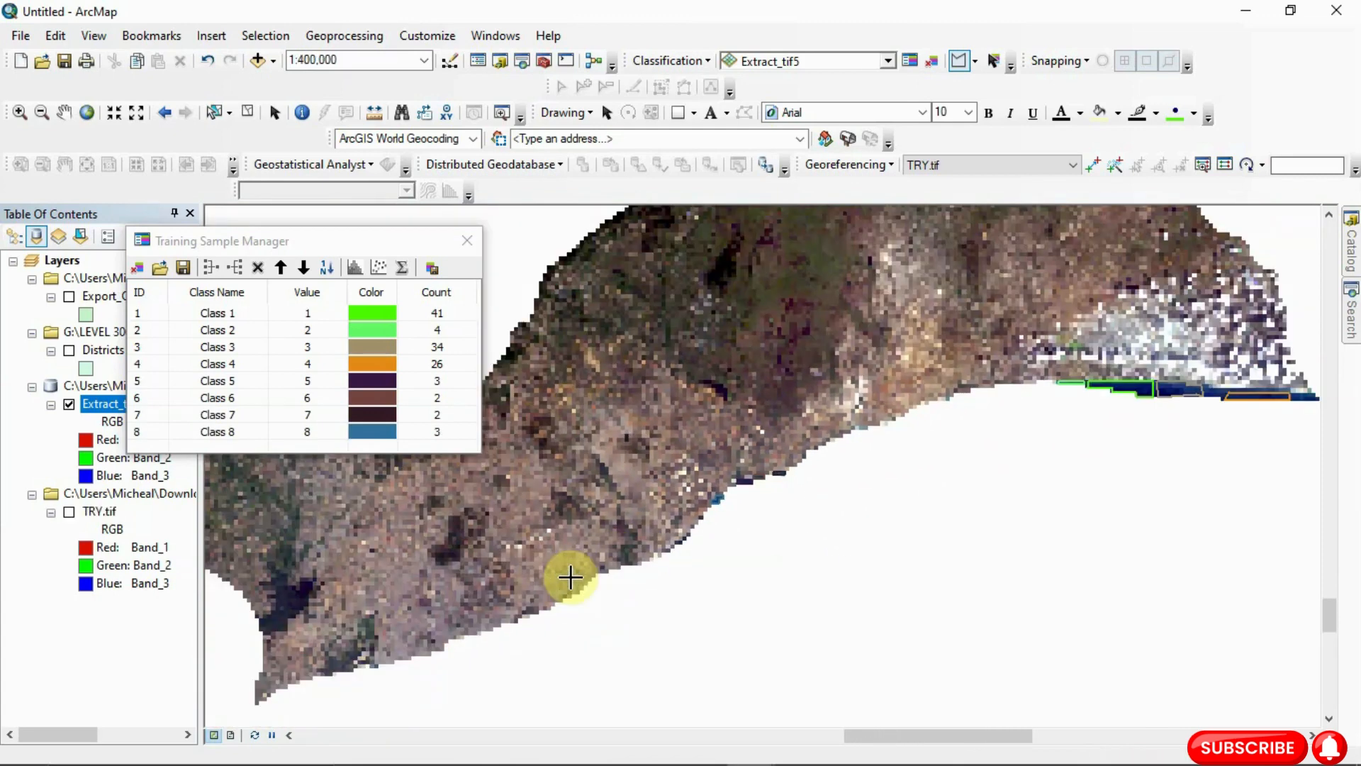
pyautogui.scroll(-1, 716, 386)
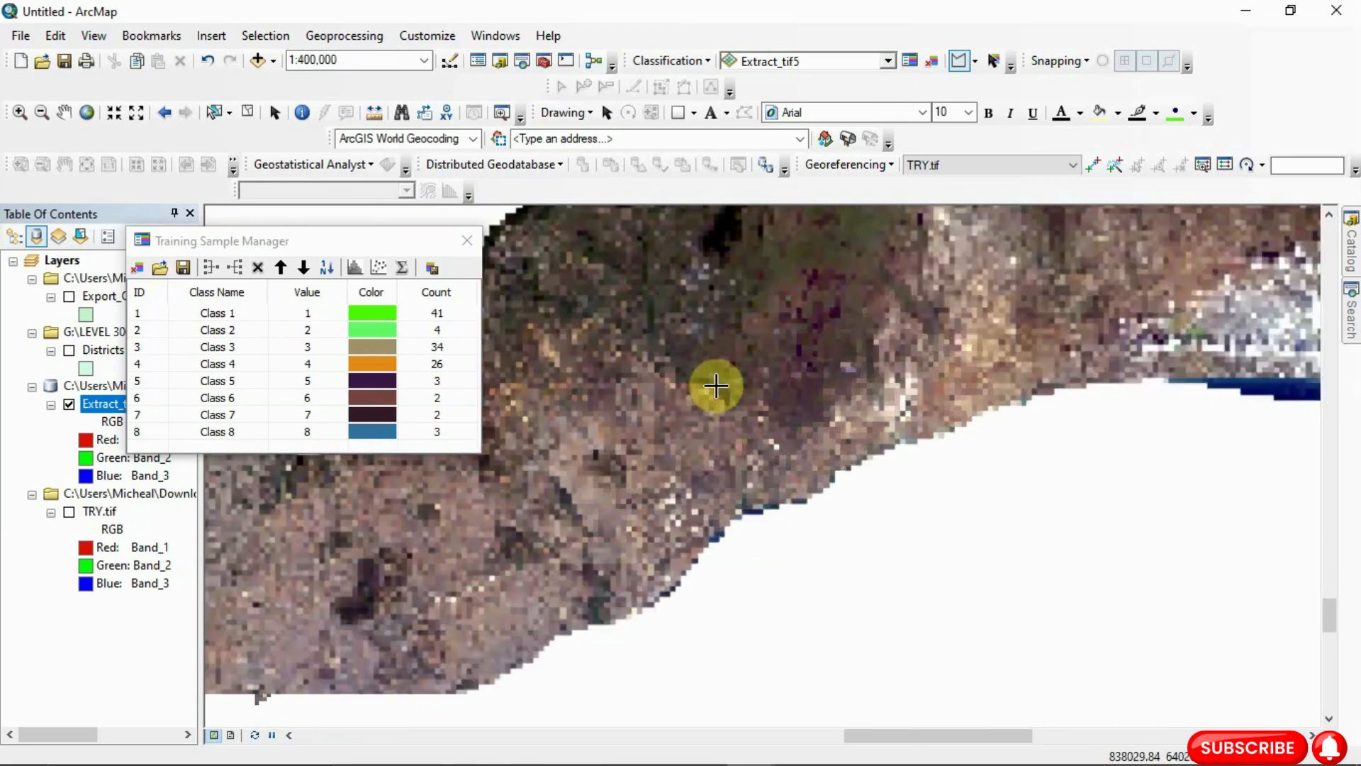
pyautogui.scroll(-2, 716, 387)
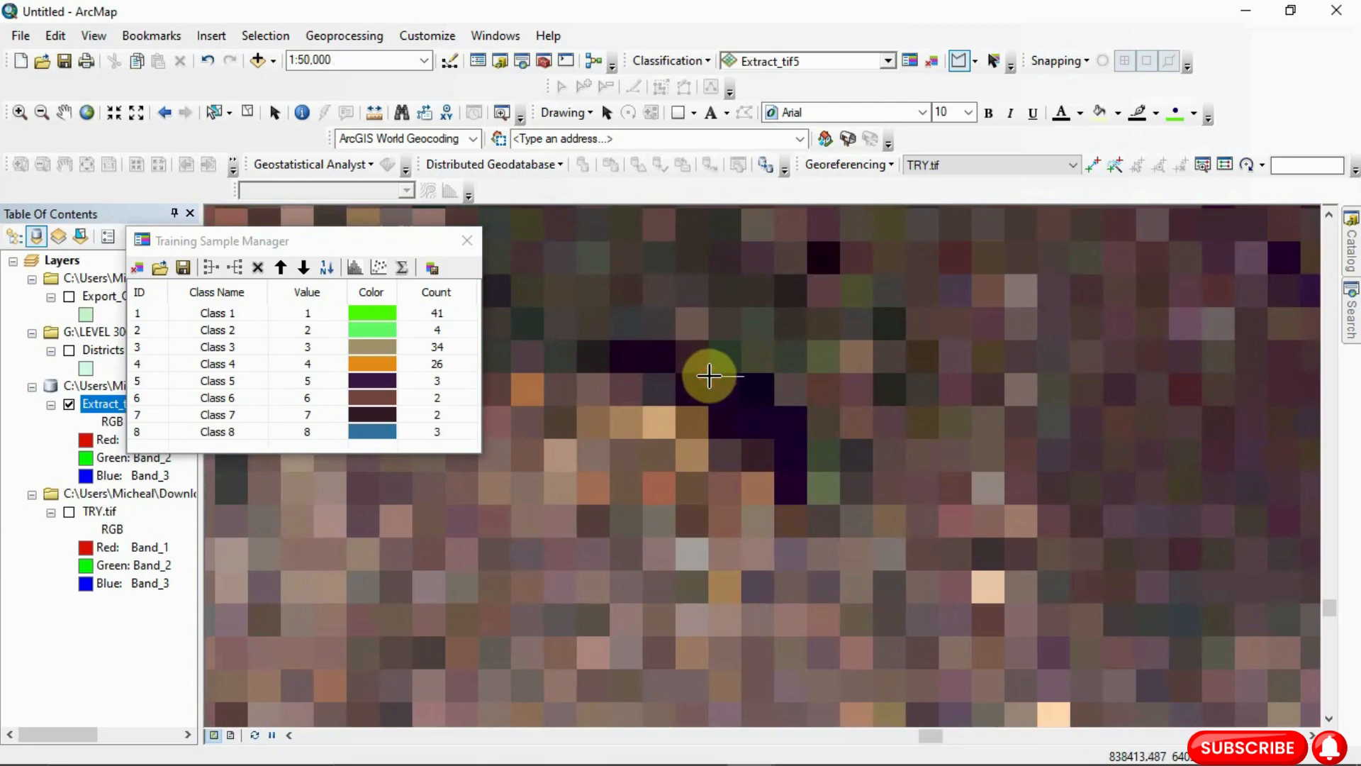
pyautogui.click(774, 379)
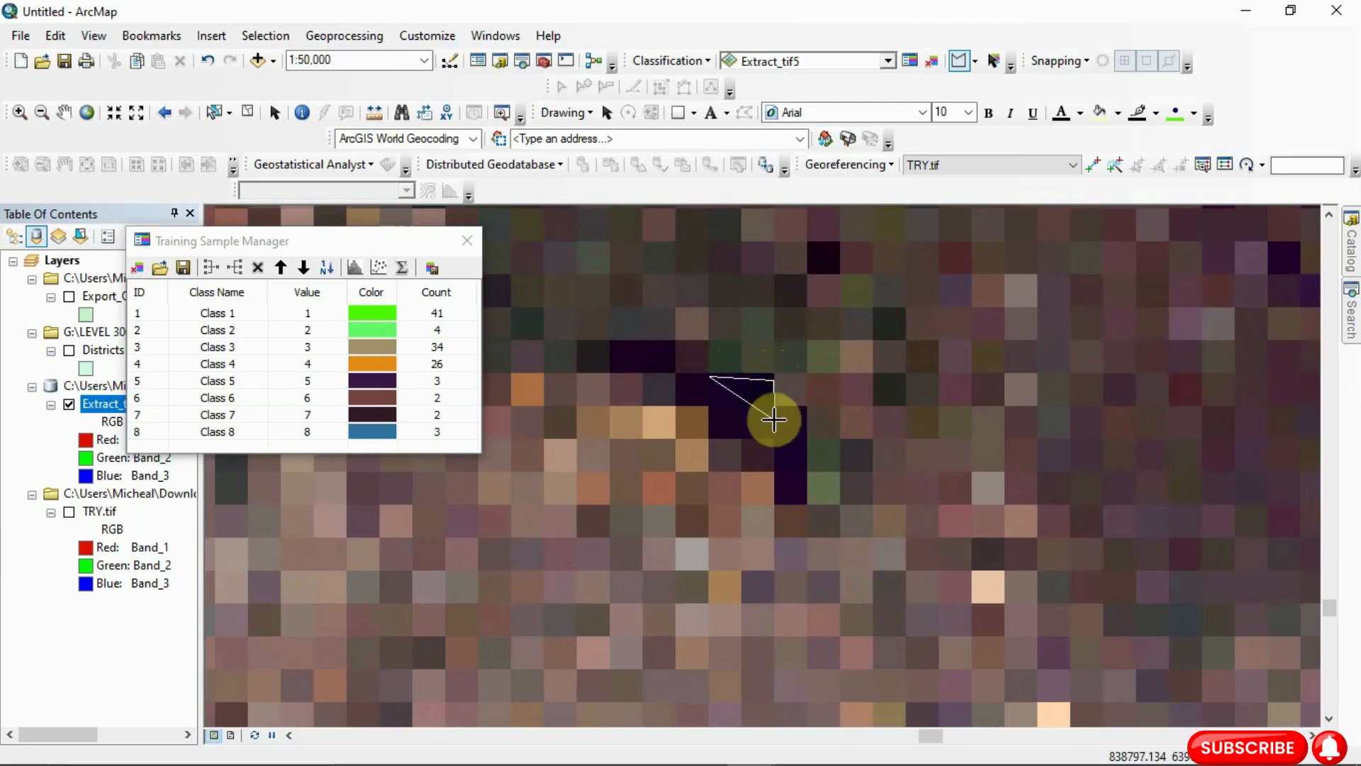
pyautogui.click(775, 405)
pyautogui.click(807, 408)
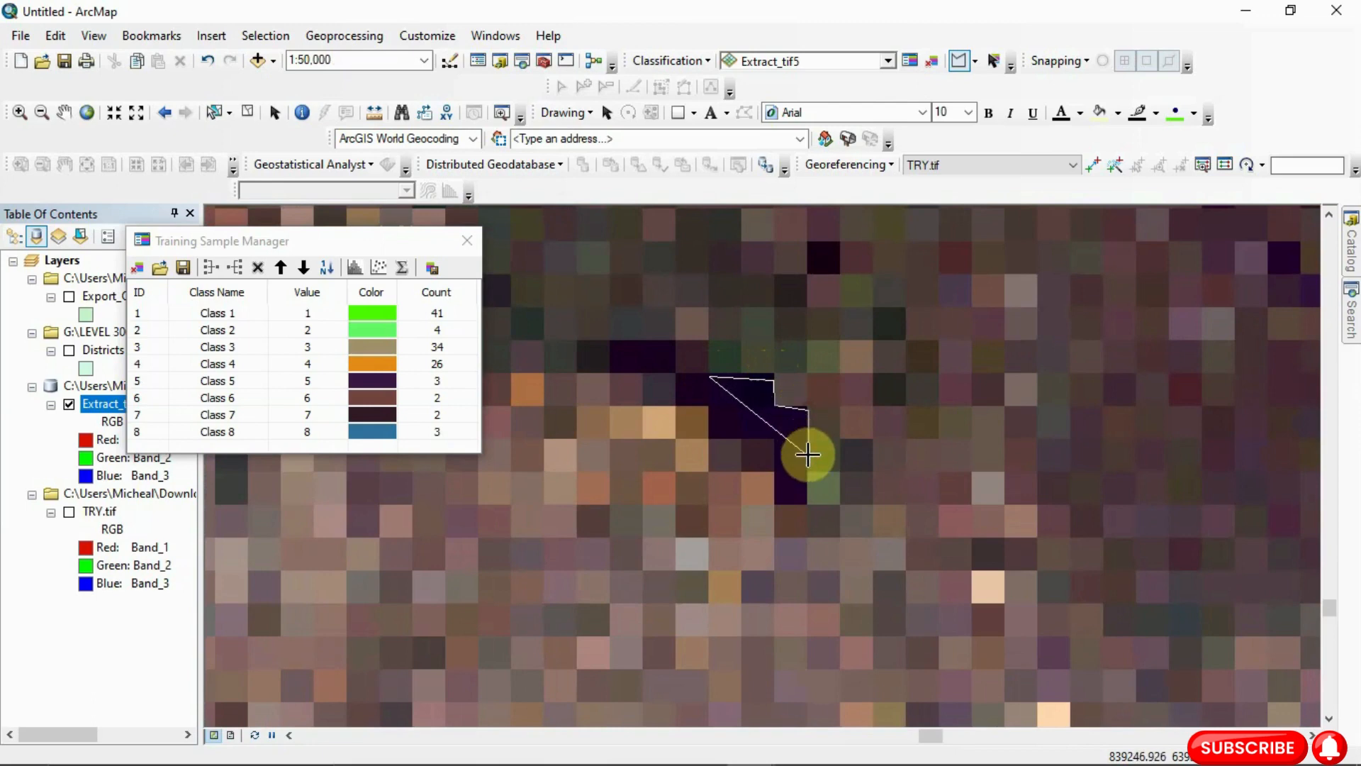
pyautogui.click(806, 470)
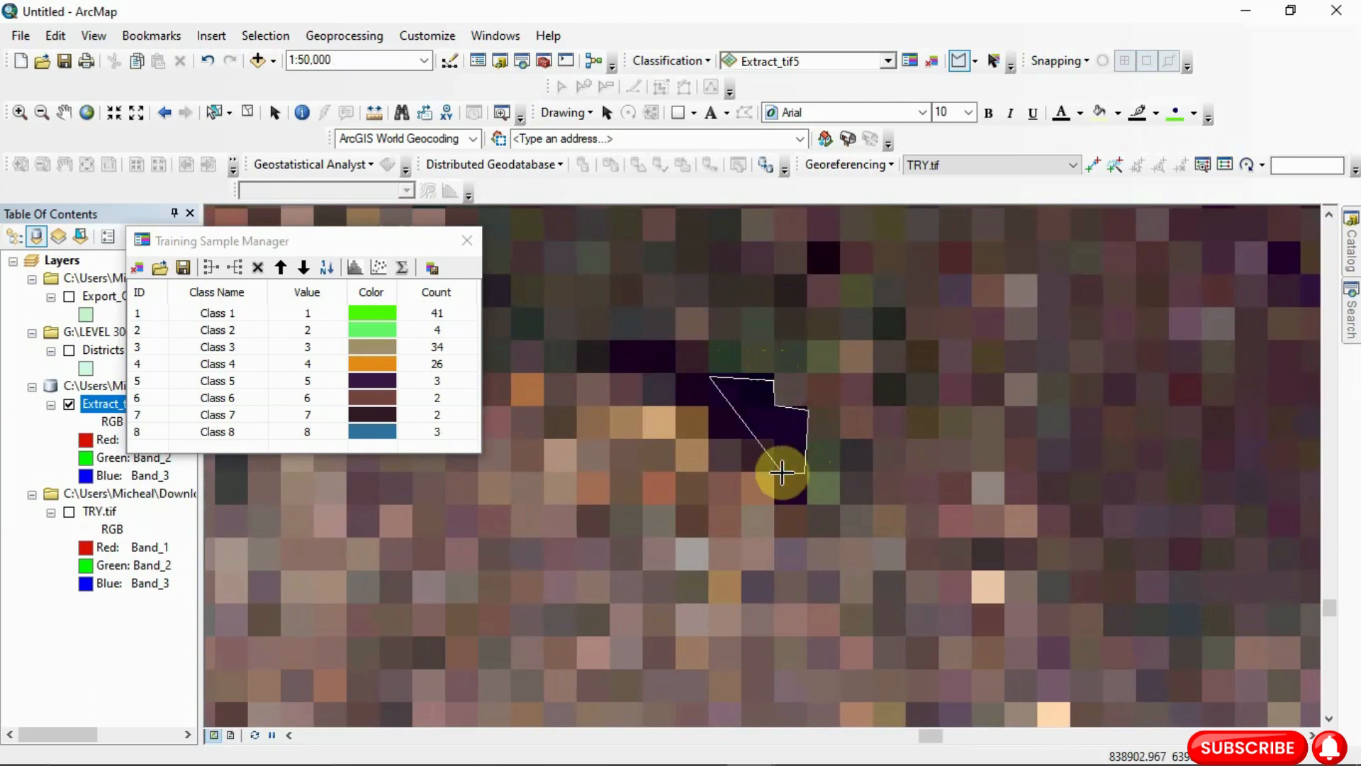
pyautogui.click(782, 472)
pyautogui.click(776, 436)
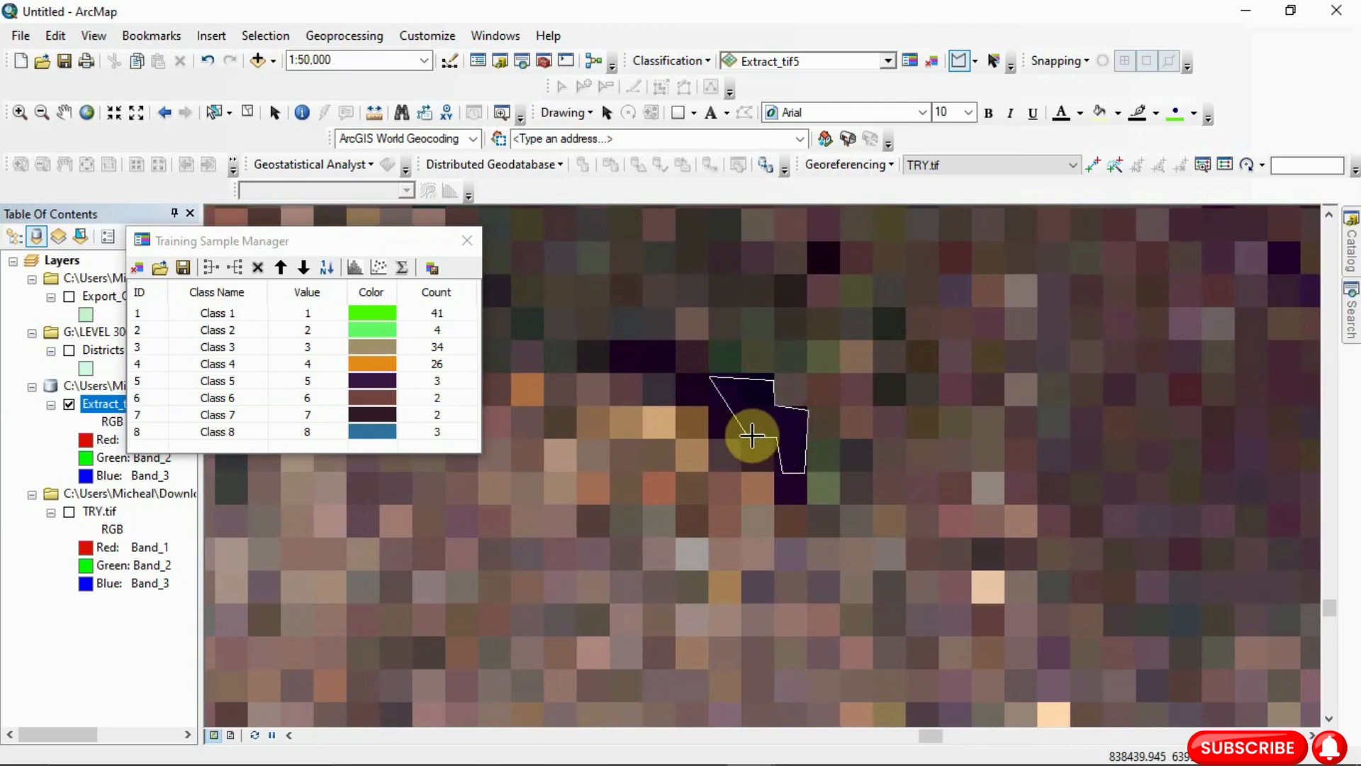
pyautogui.click(748, 433)
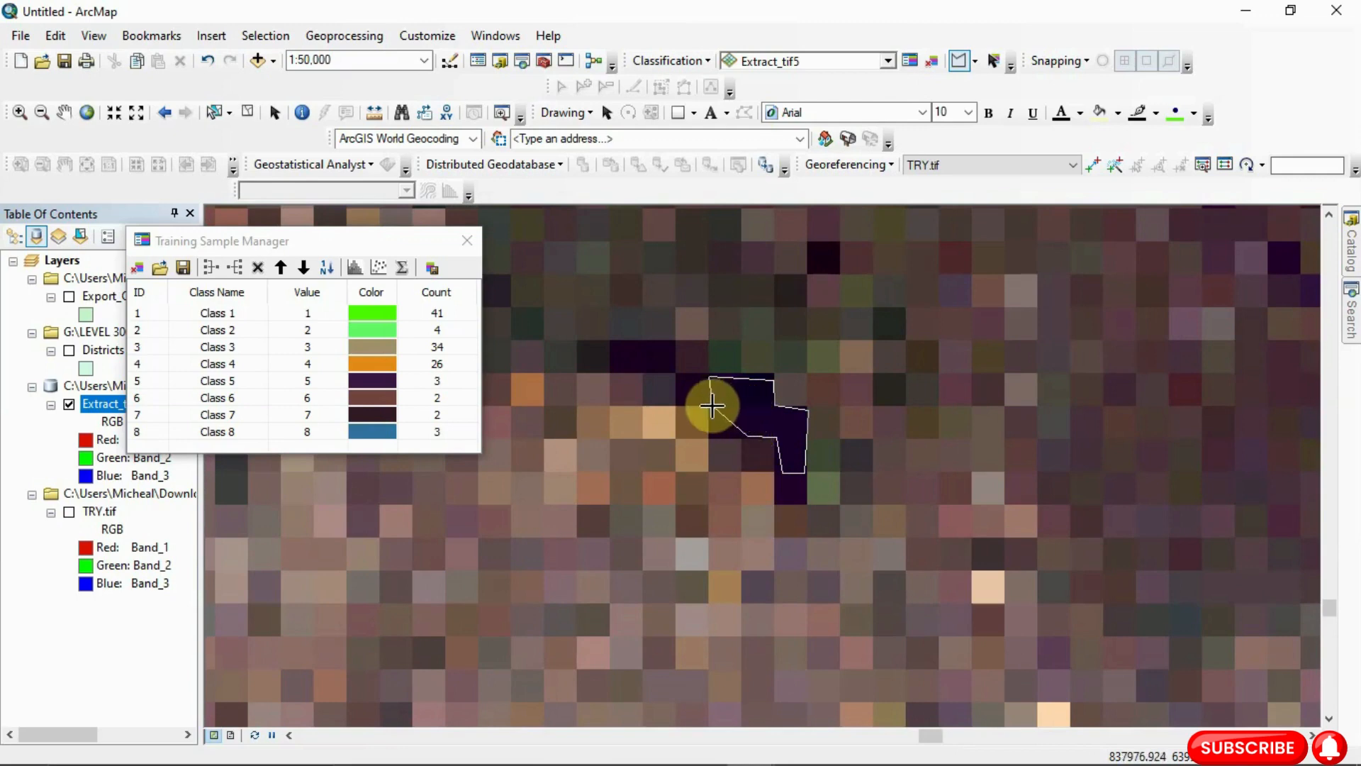
pyautogui.doubleClick(709, 406)
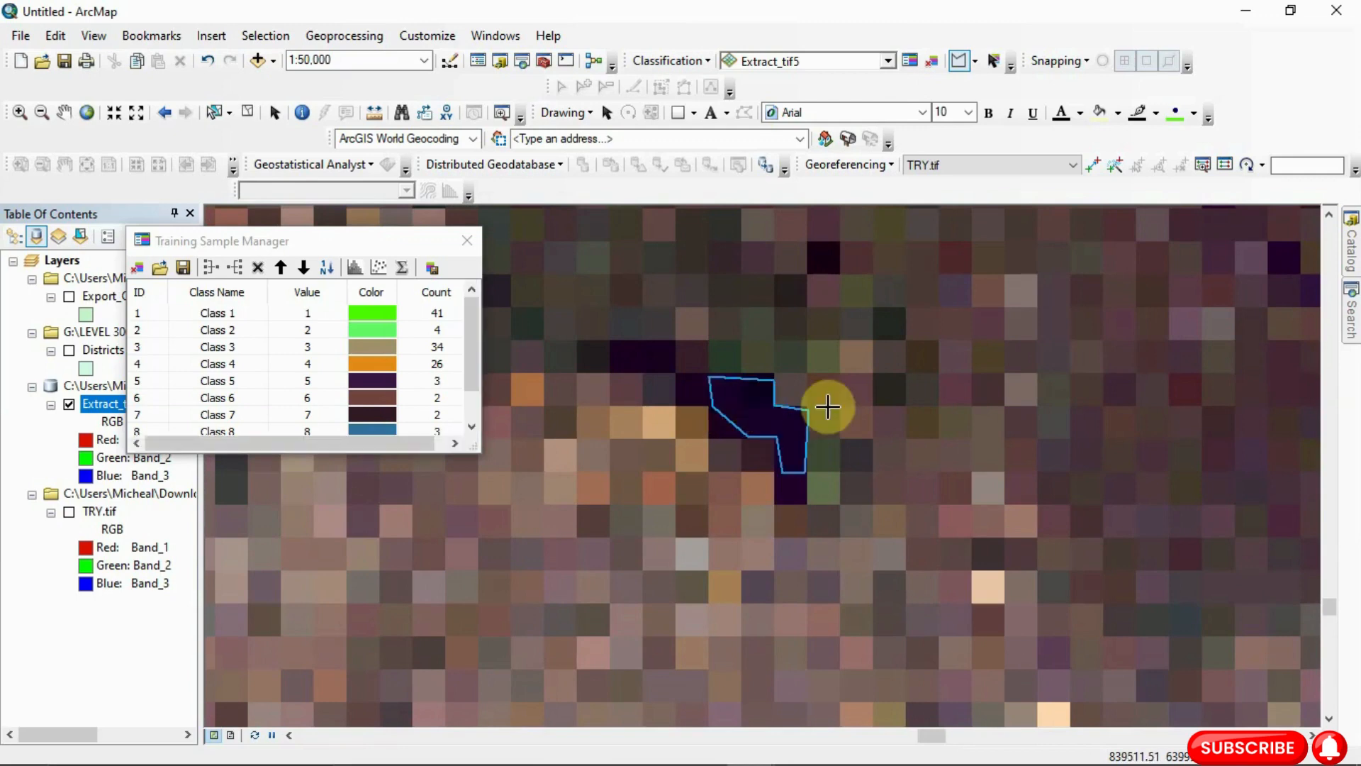
# Draw a stepped training sample polygon over the northeastern corner of the dark water body near the raster's southwestern end
pyautogui.scroll(10, 827, 406)
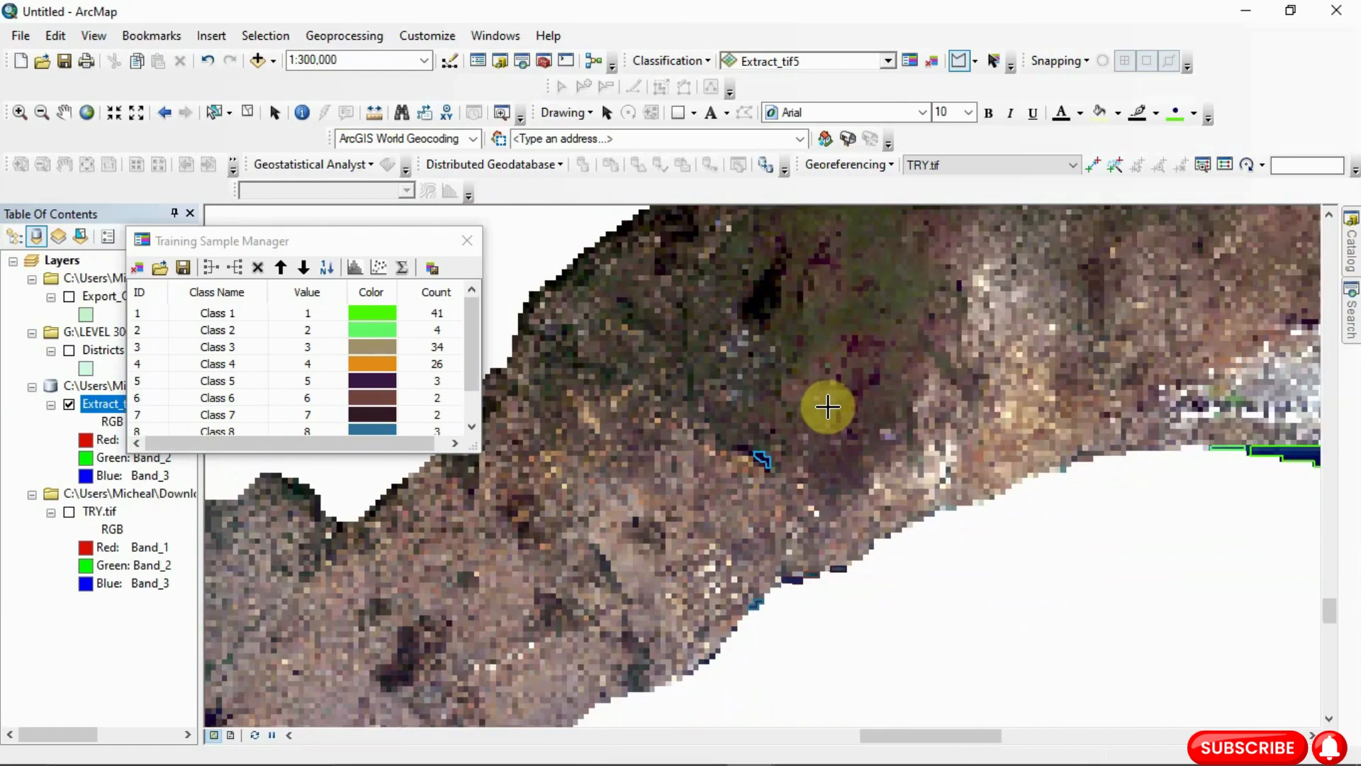
pyautogui.scroll(4, 827, 406)
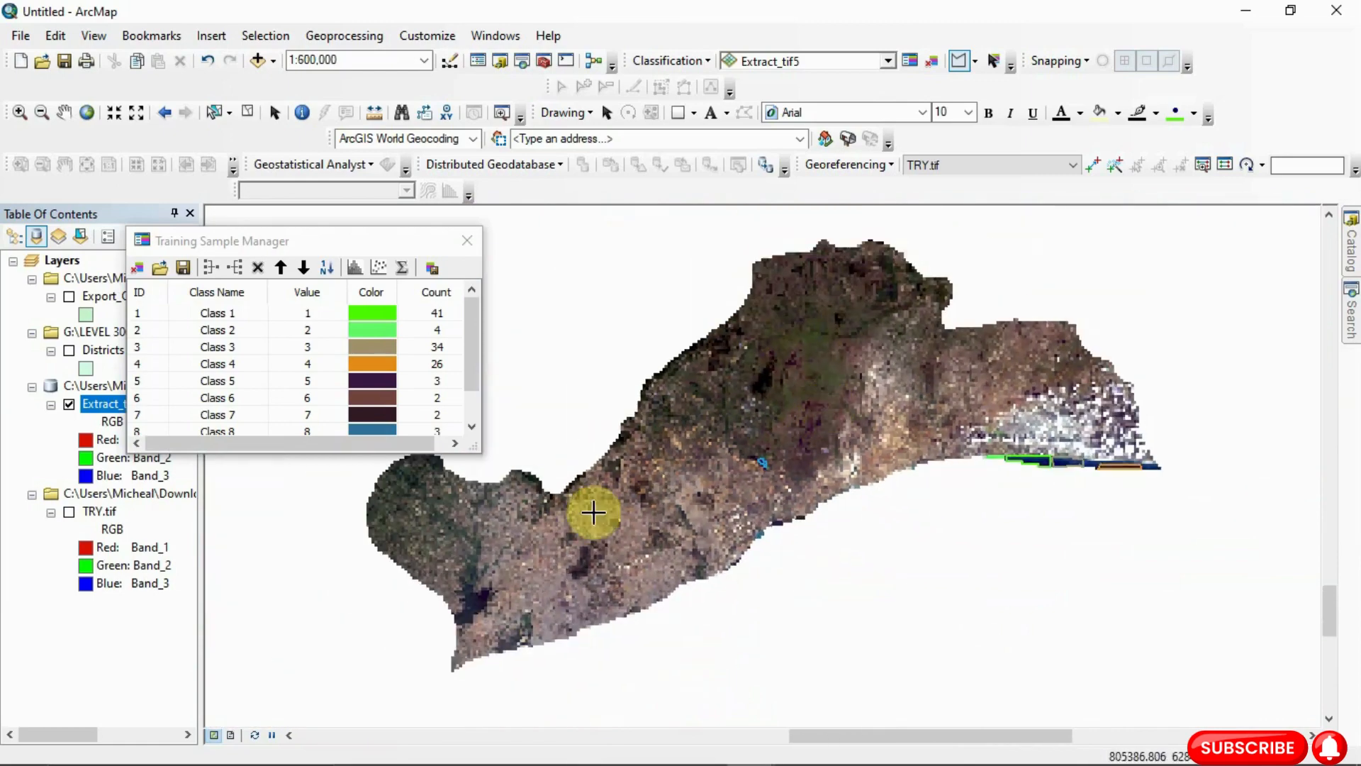
pyautogui.scroll(-10, 480, 593)
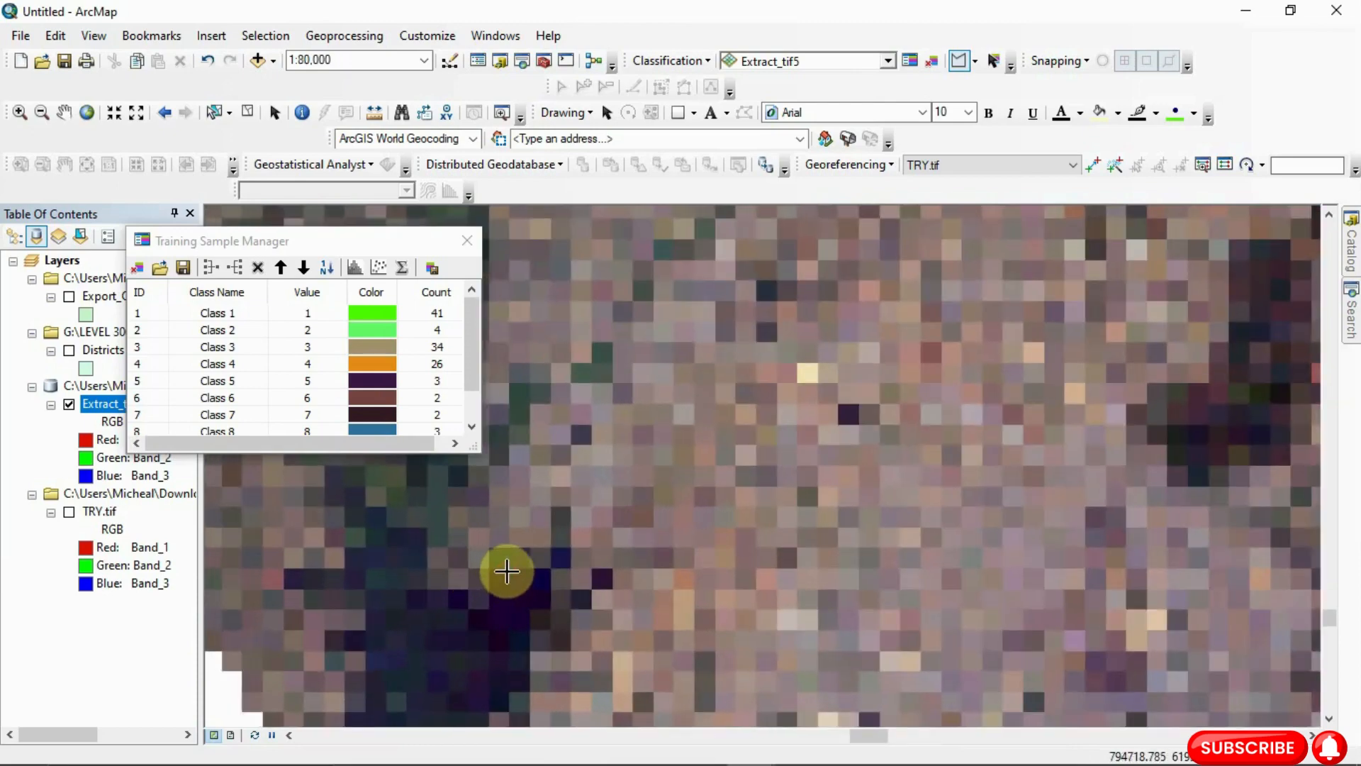
pyautogui.click(506, 571)
pyautogui.click(548, 569)
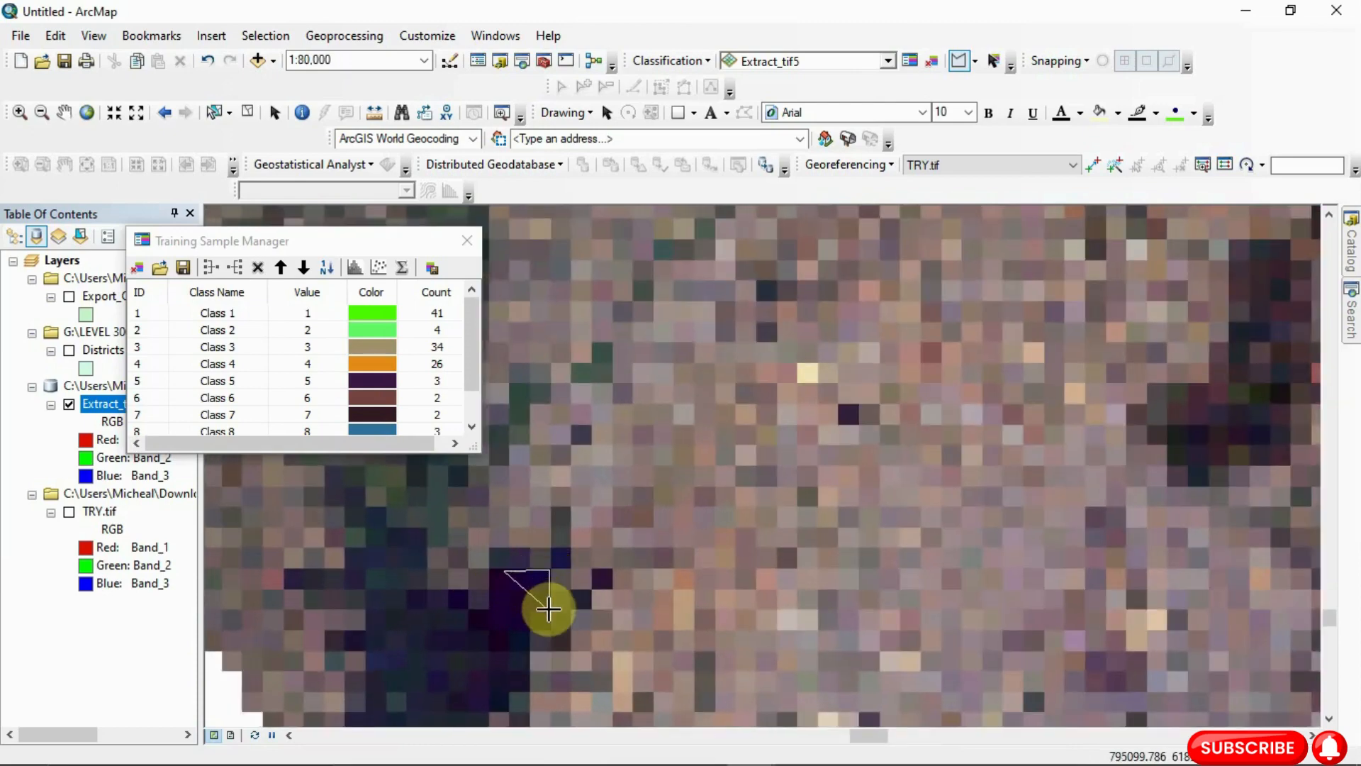
pyautogui.click(548, 610)
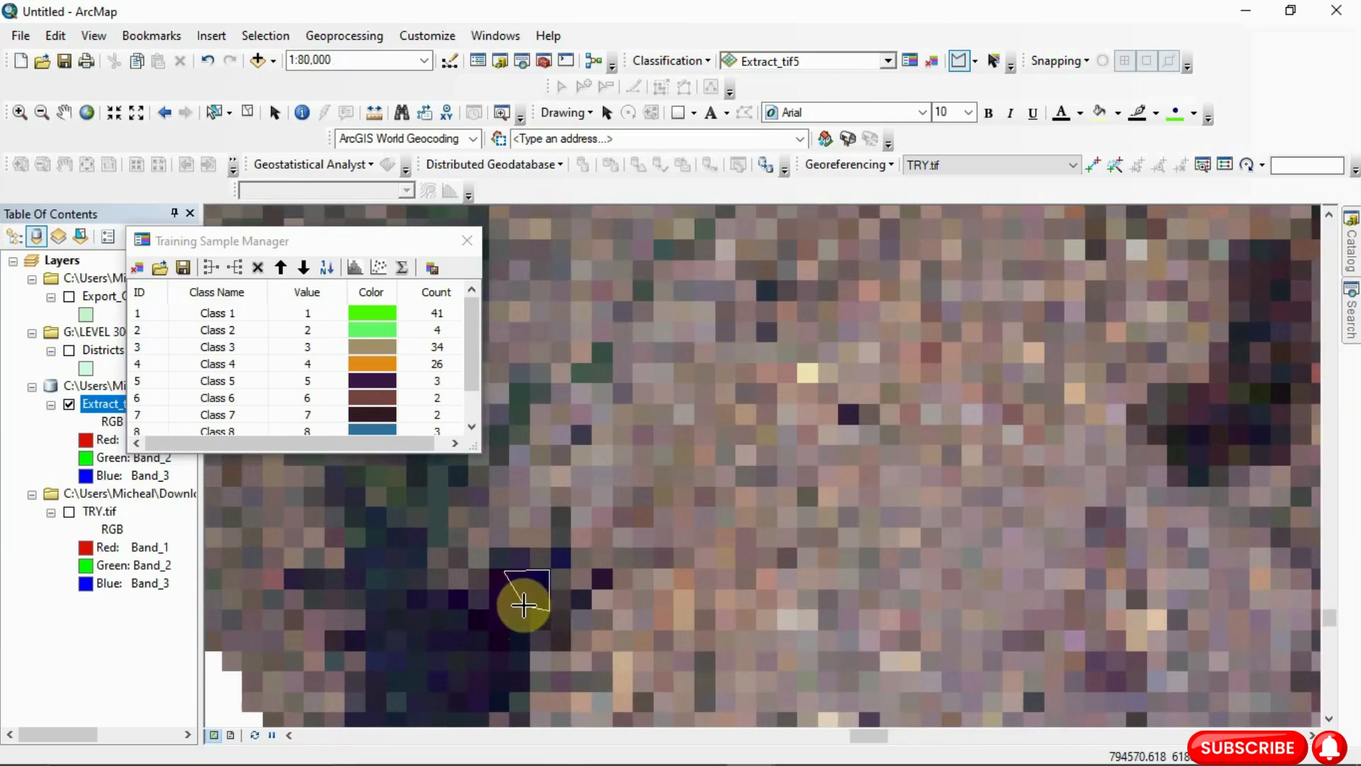
pyautogui.click(523, 605)
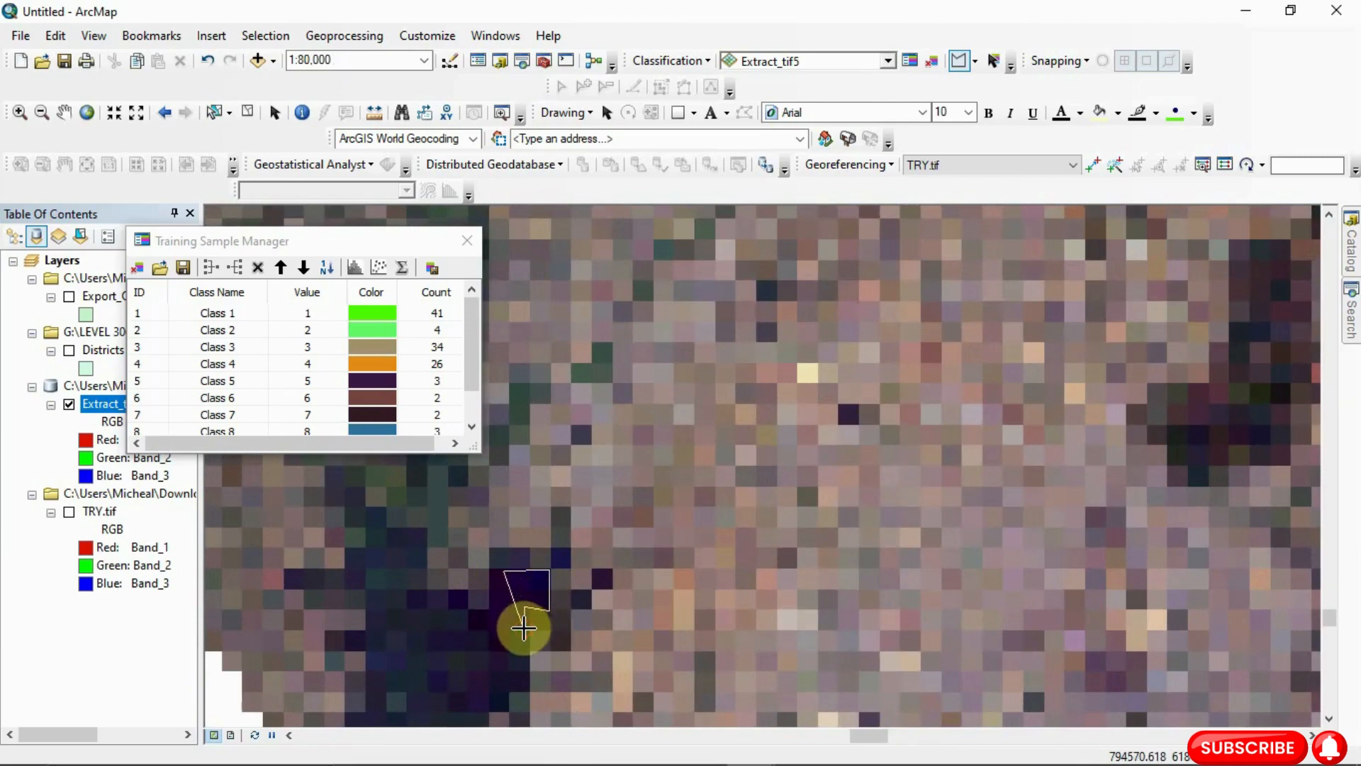
pyautogui.click(523, 628)
pyautogui.doubleClick(496, 624)
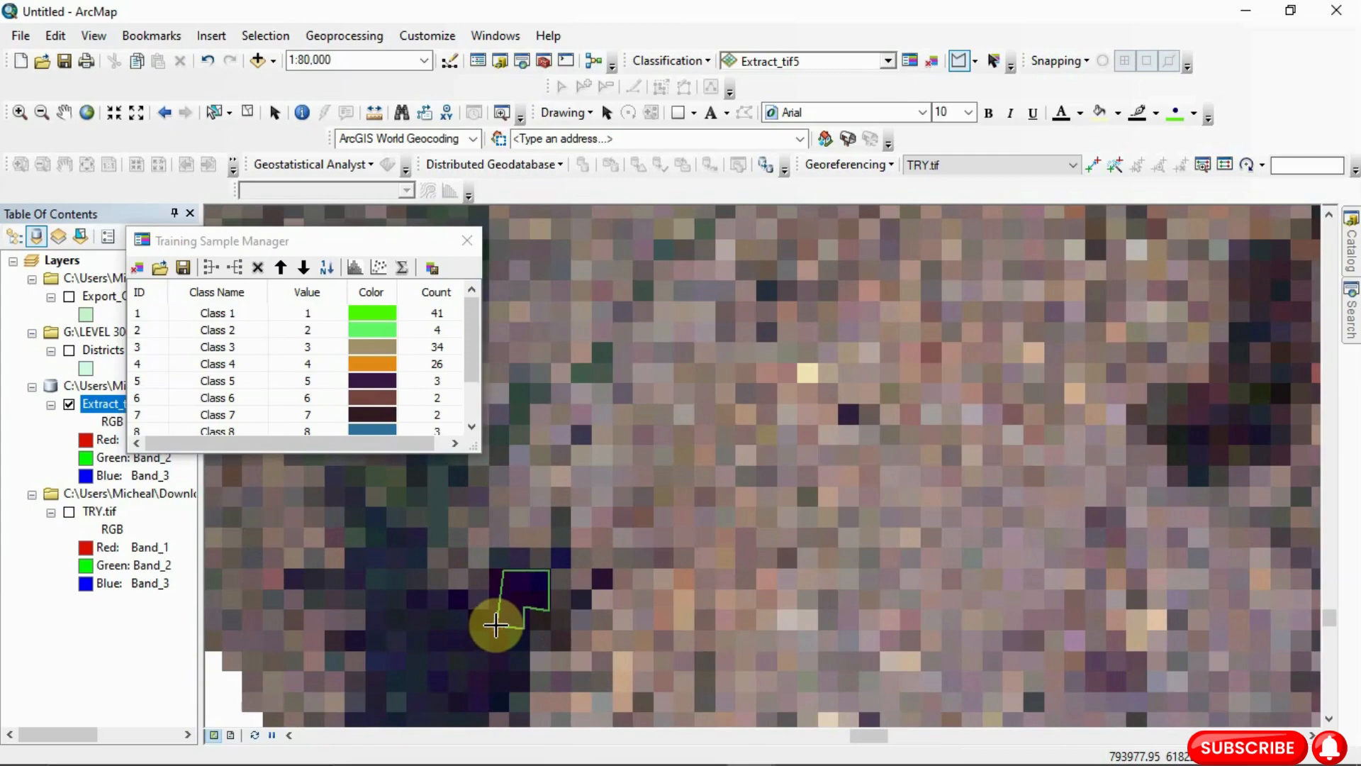
pyautogui.scroll(4, 495, 624)
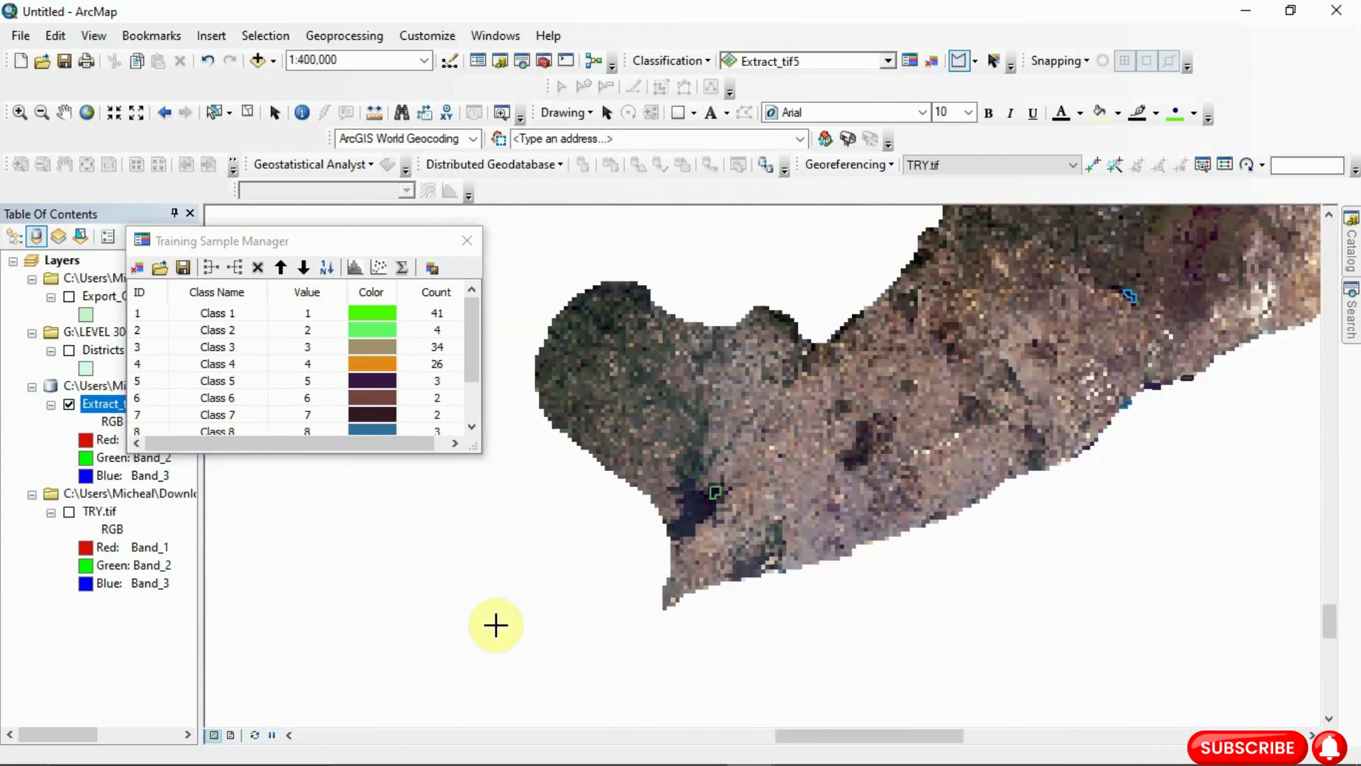
pyautogui.scroll(2, 495, 625)
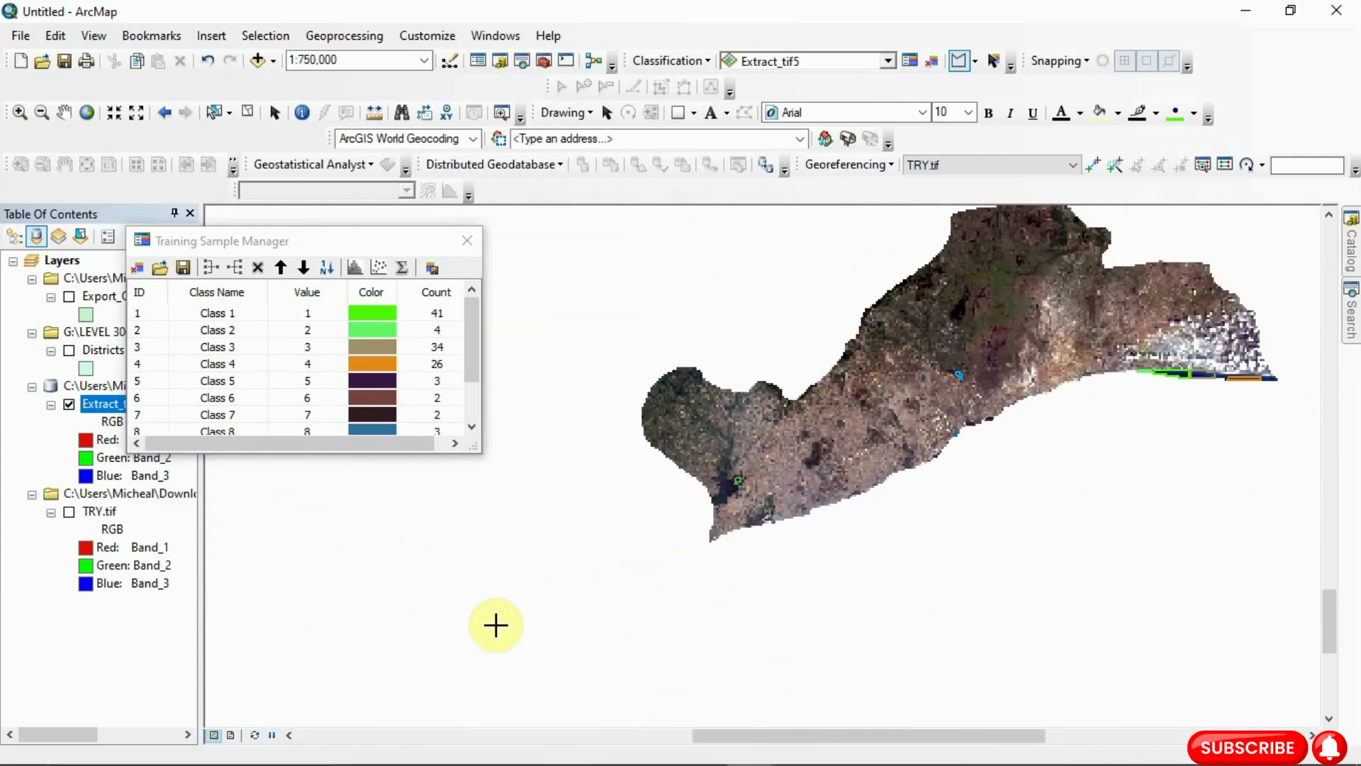
pyautogui.scroll(3, 496, 624)
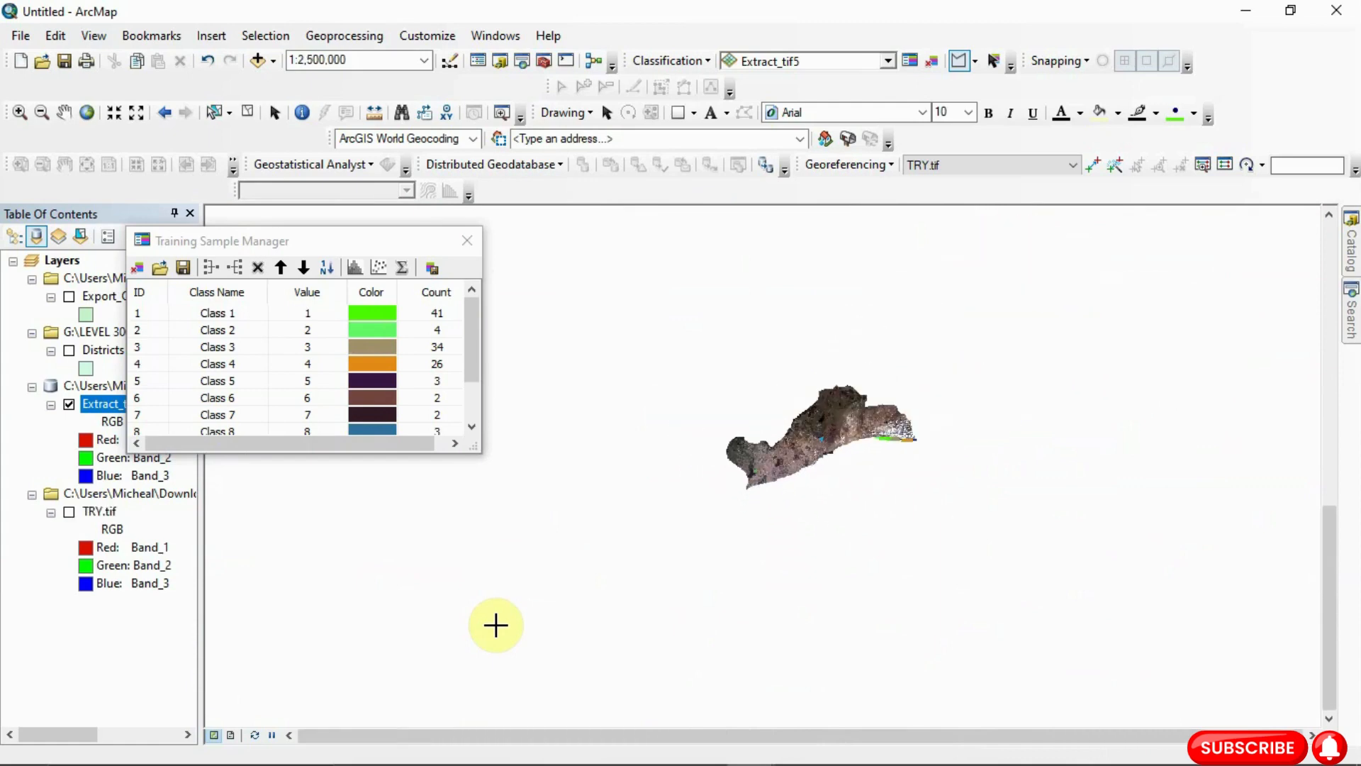
# Merge all ten water training sample classes into a single class in the Training Sample Manager
pyautogui.scroll(-3, 496, 624)
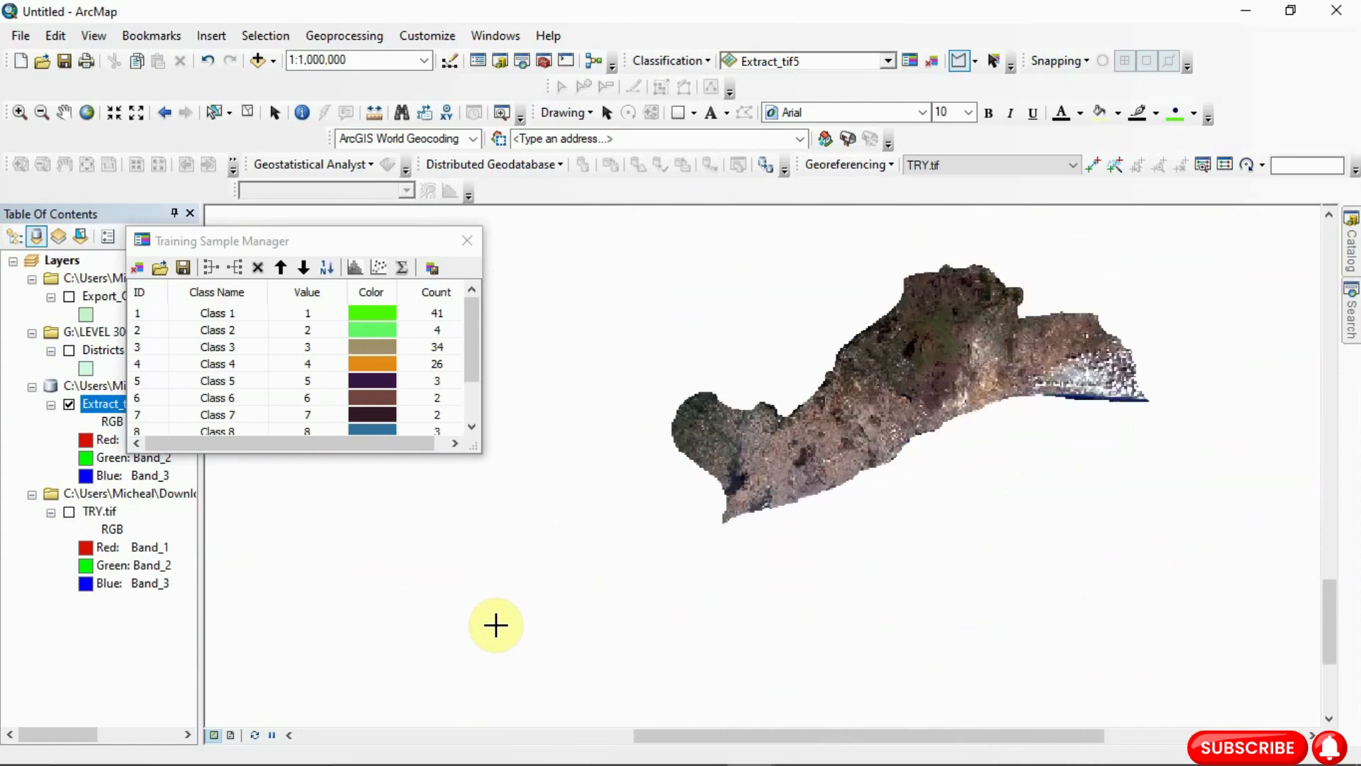
pyautogui.scroll(-2, 495, 624)
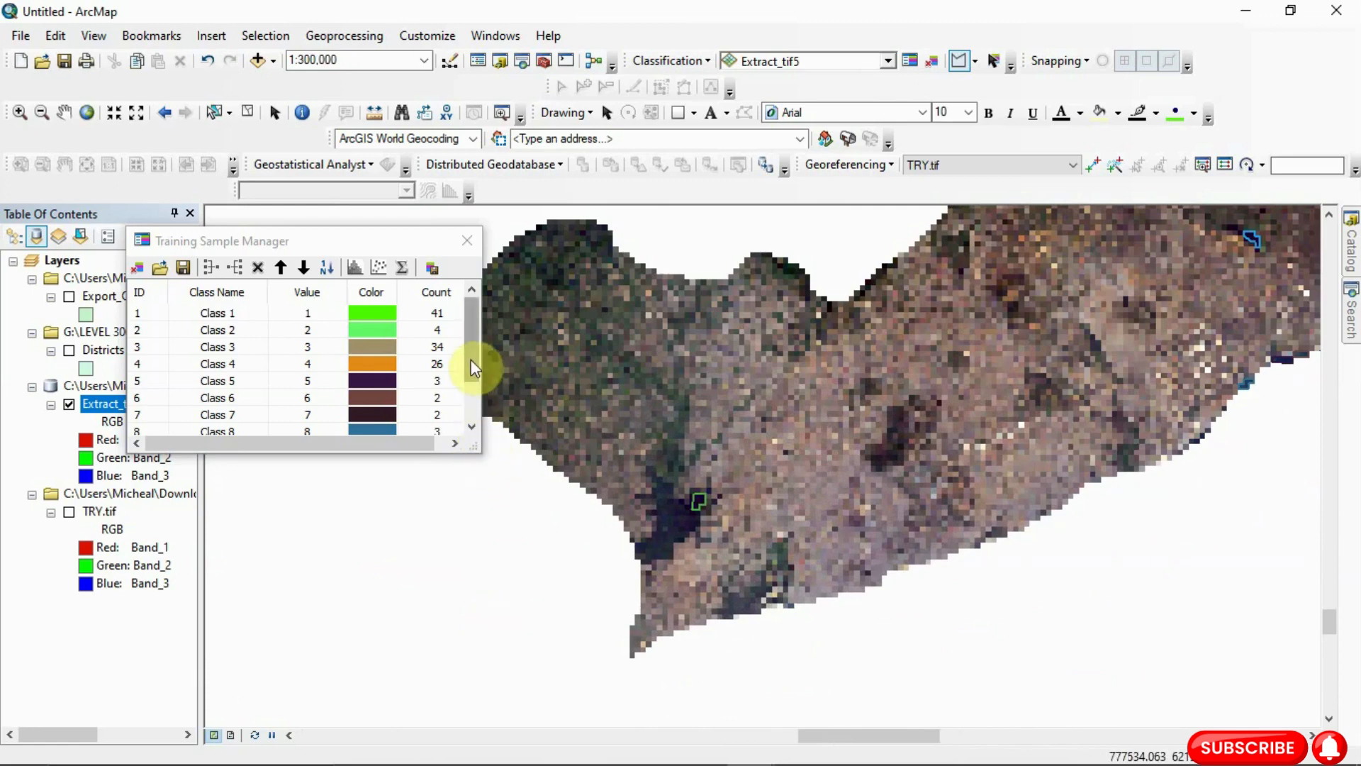
pyautogui.moveTo(471, 360); pyautogui.dragTo(372, 300)
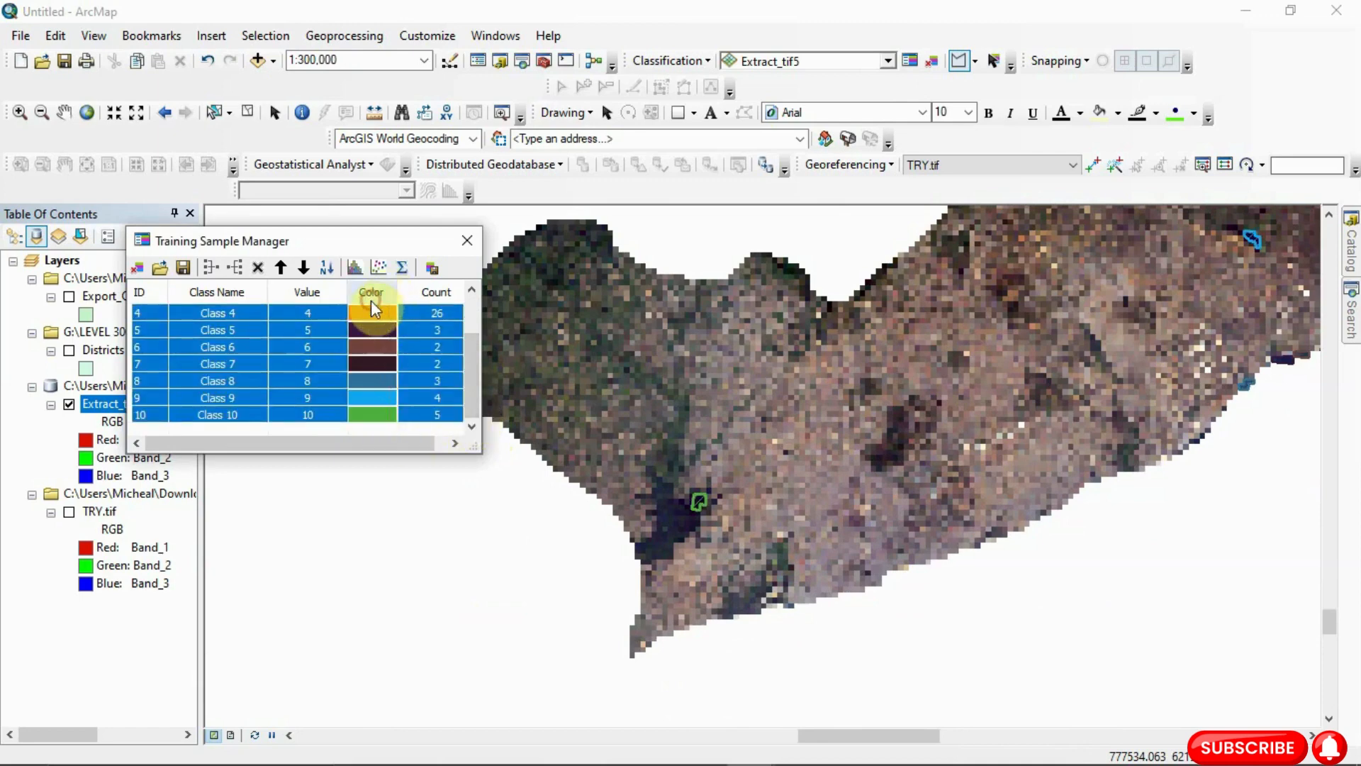
pyautogui.click(209, 270)
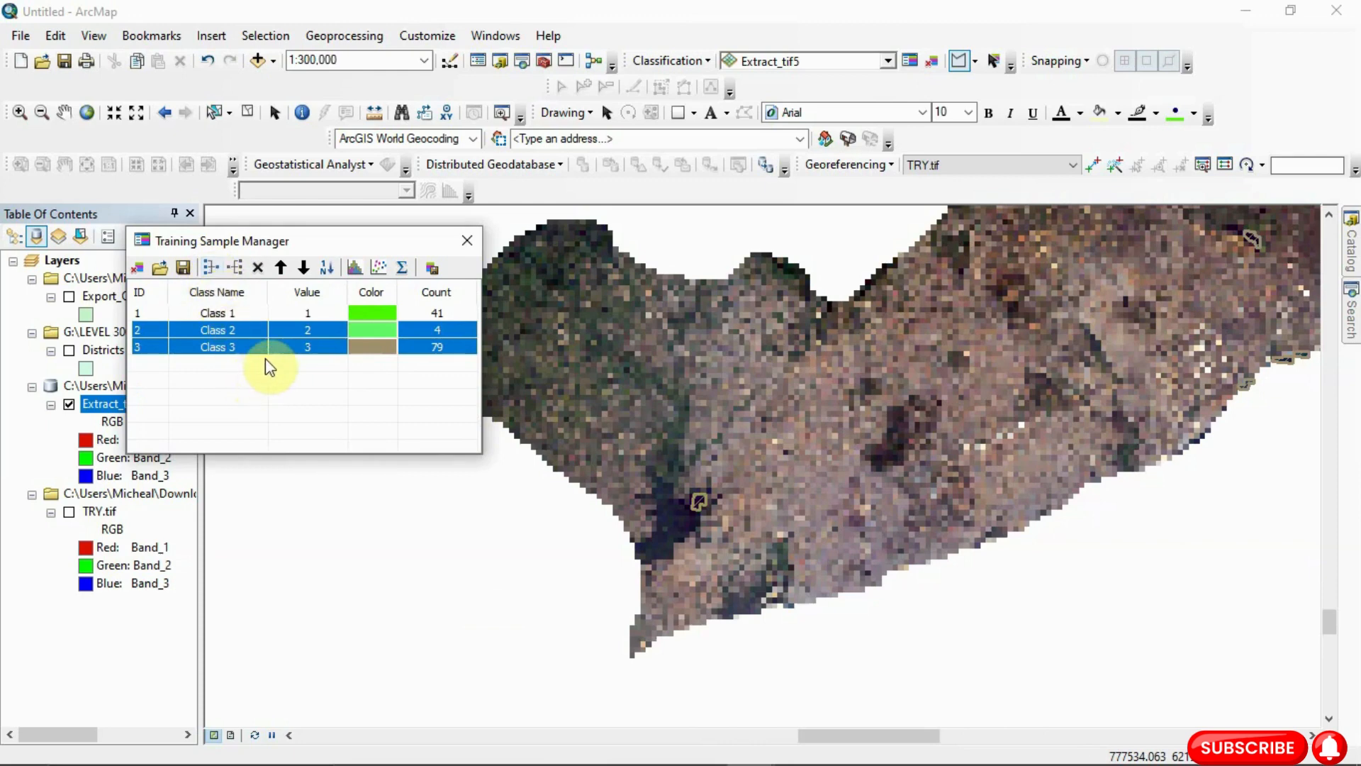
pyautogui.moveTo(266, 360); pyautogui.dragTo(275, 308)
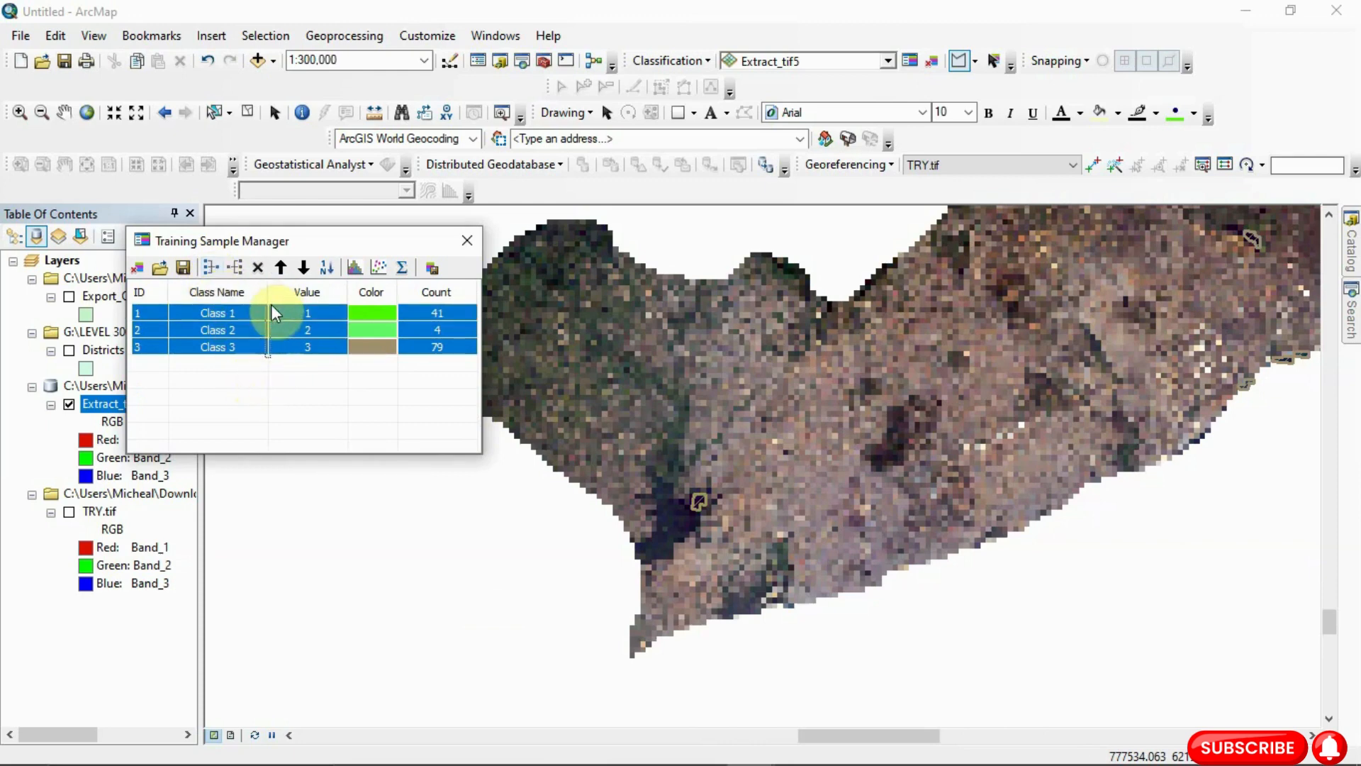
pyautogui.click(204, 269)
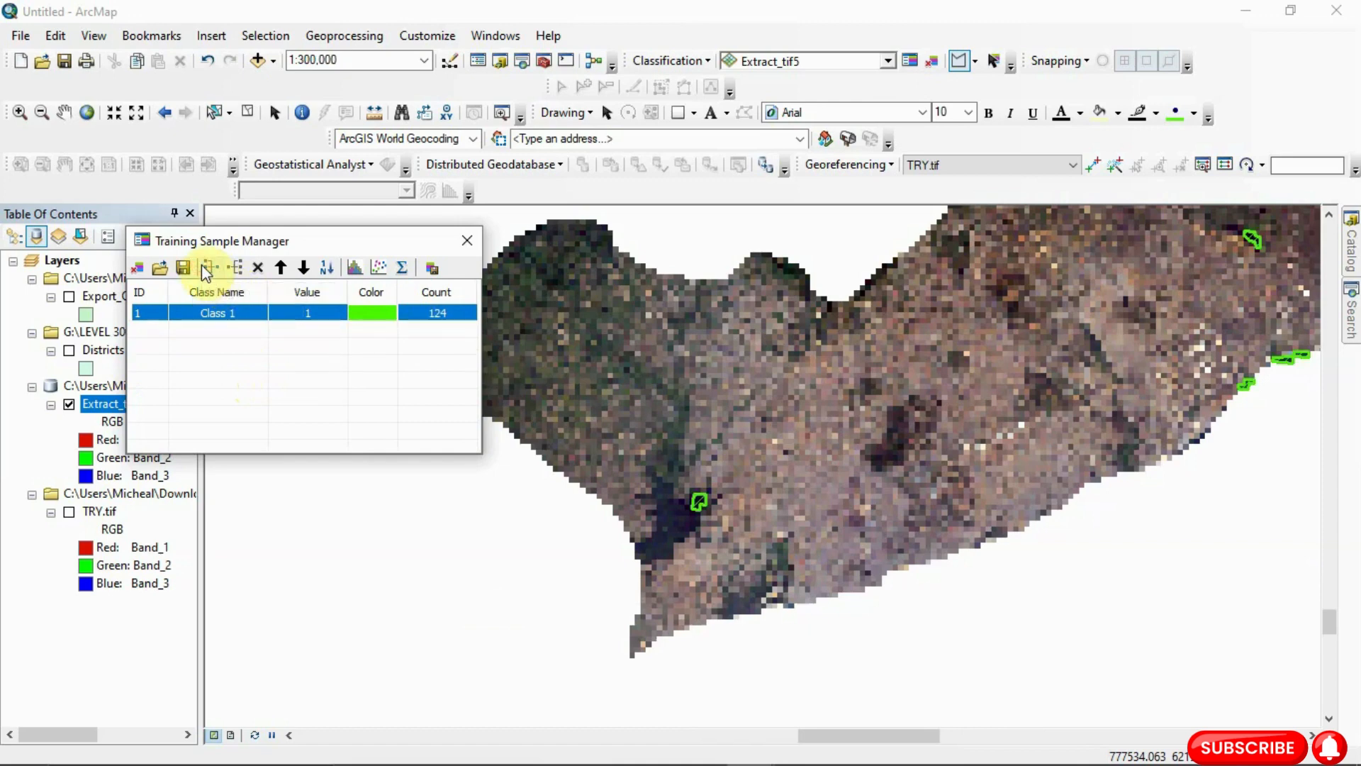
# Rename the merged class to Waterbodies and set its color to blue
pyautogui.click(244, 314)
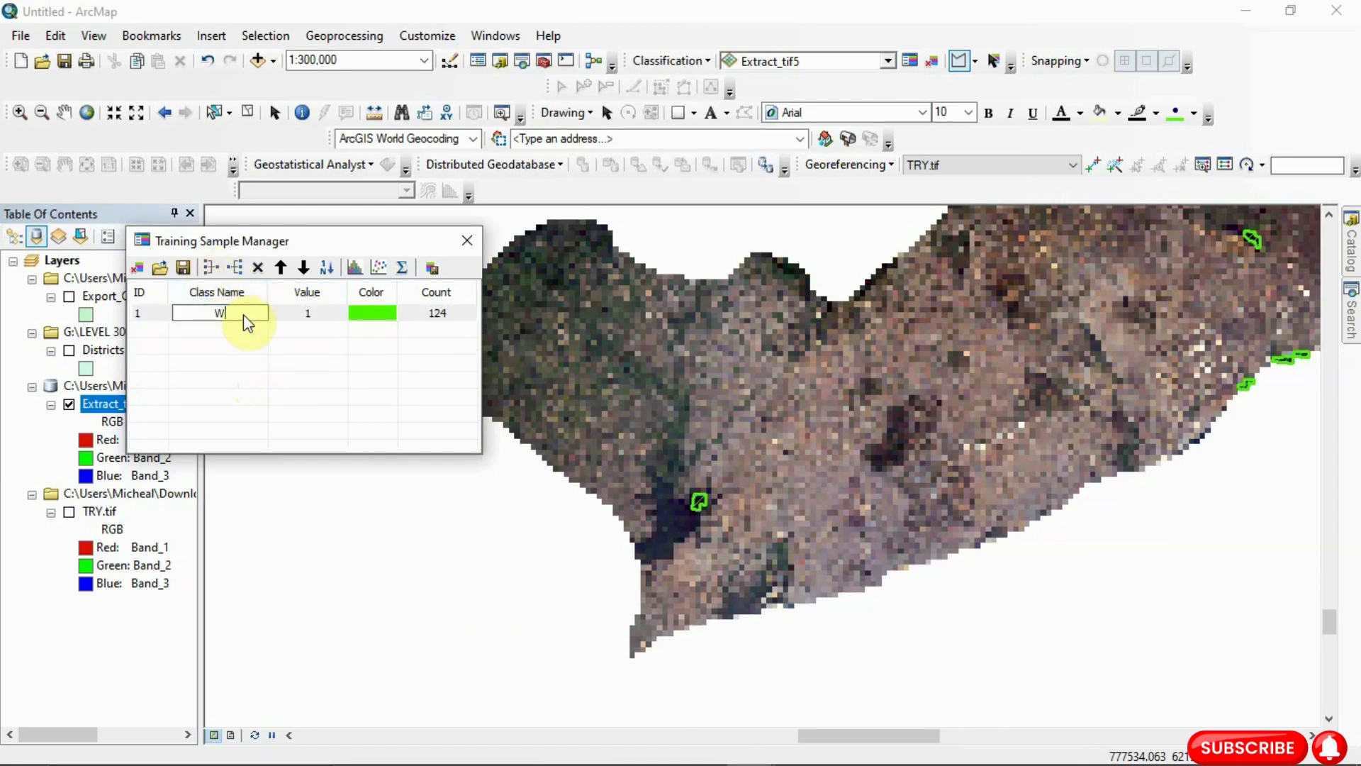
pyautogui.write('Waterbodies')
pyautogui.click(377, 315)
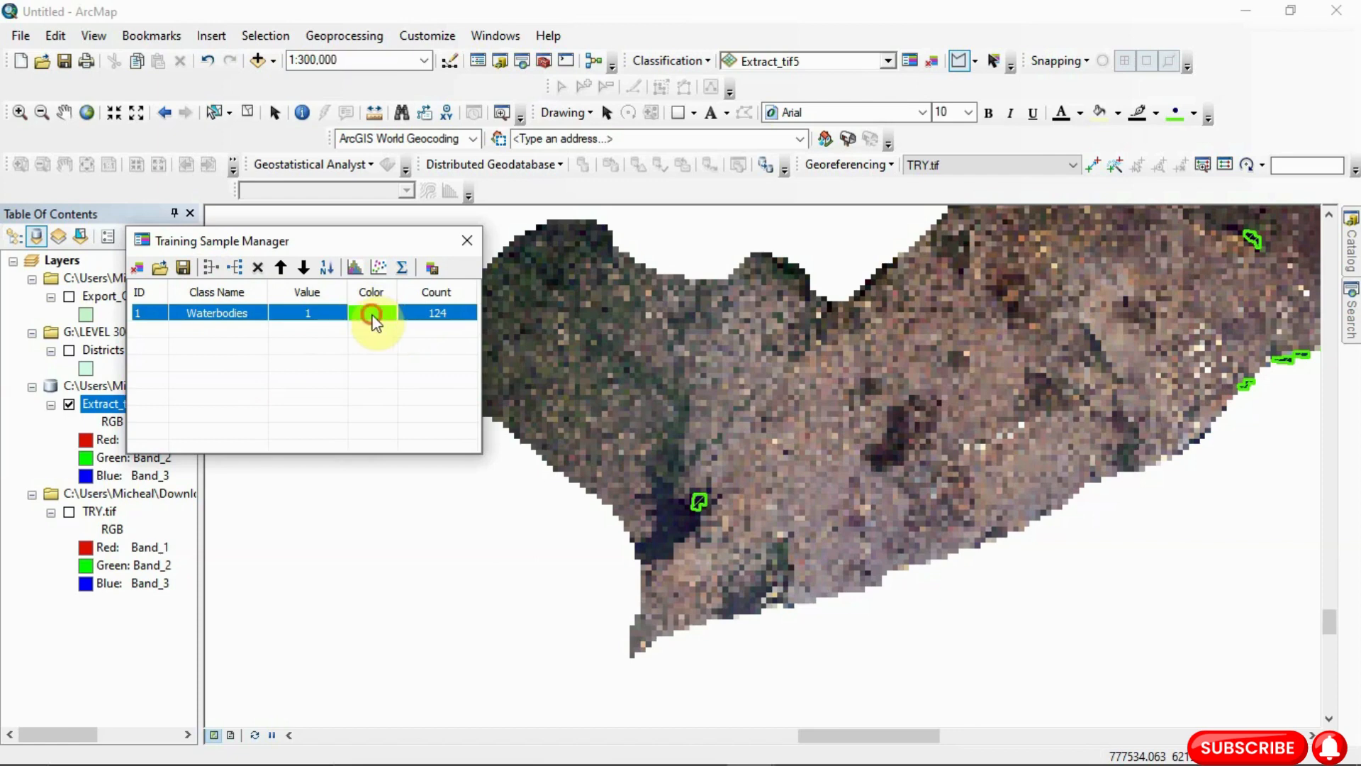
pyautogui.click(372, 317)
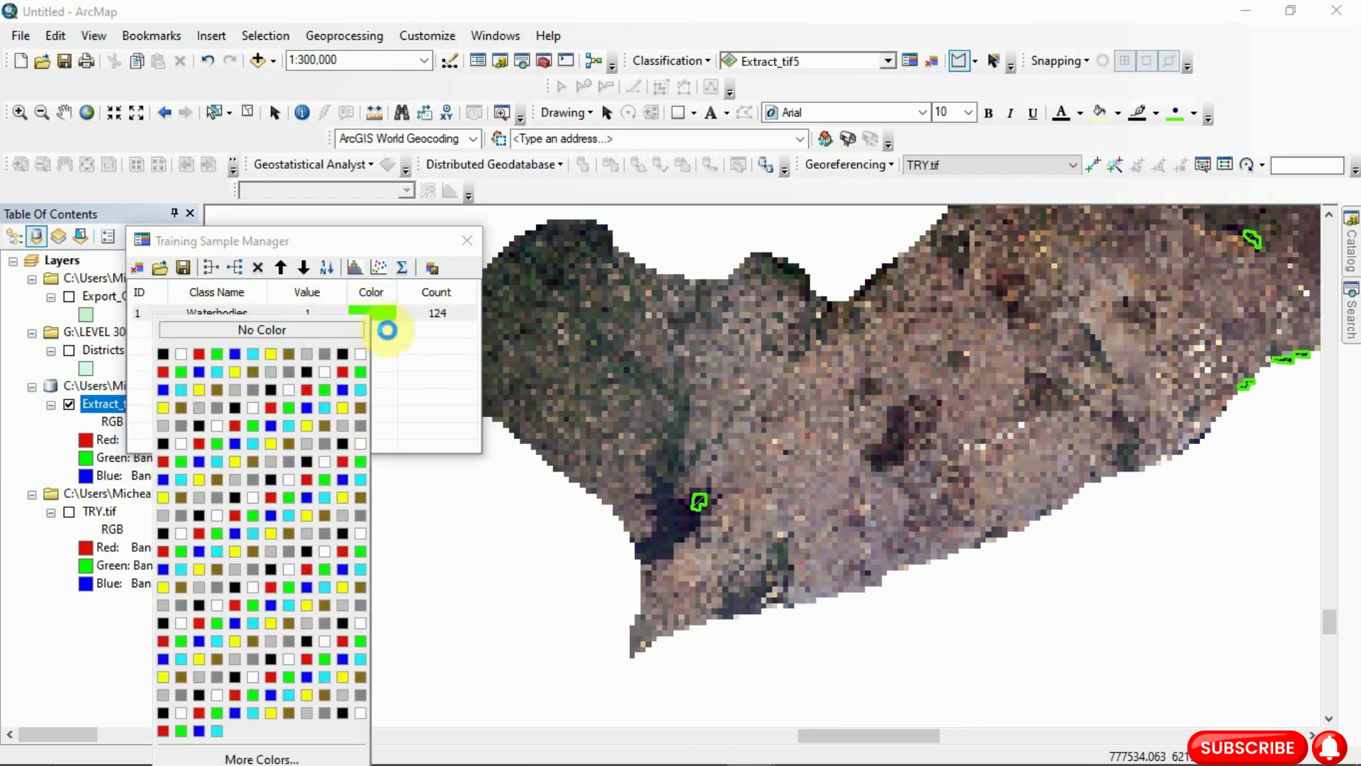
pyautogui.click(235, 354)
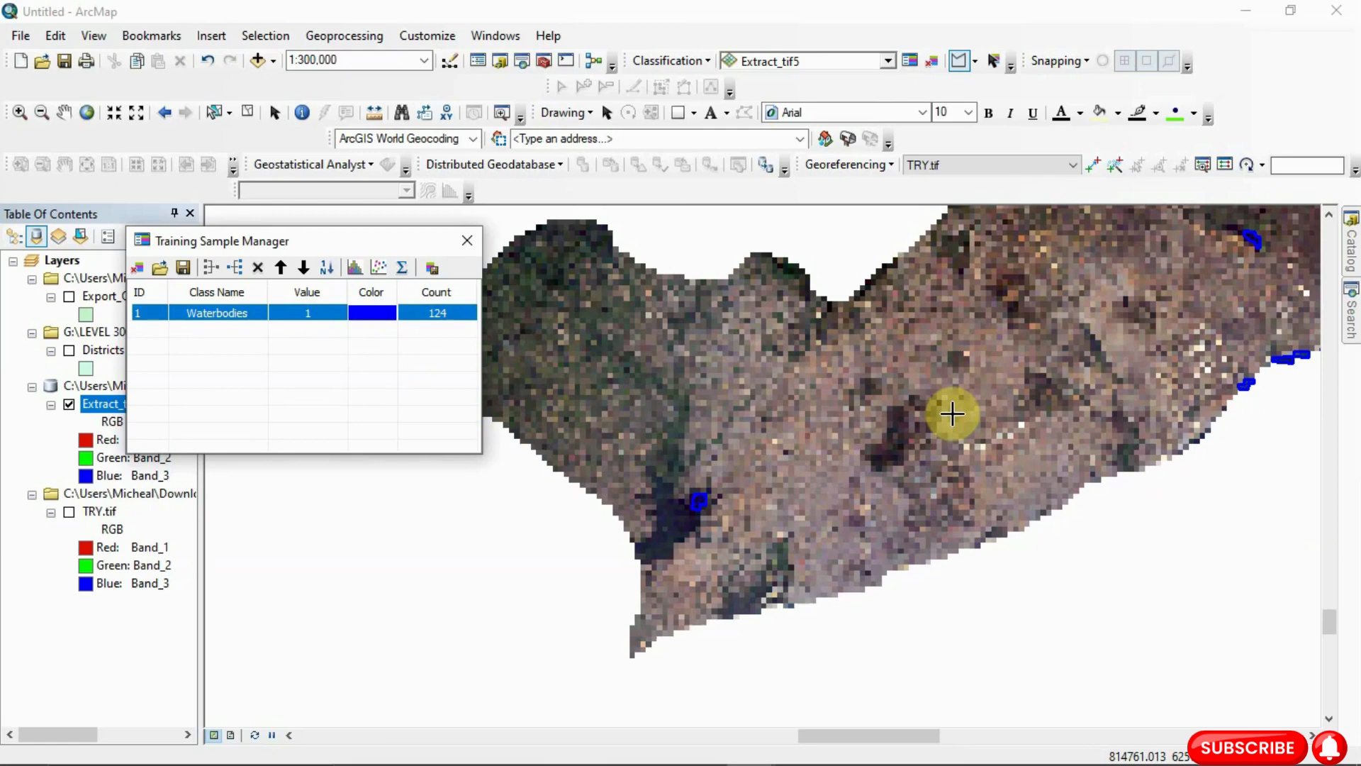
# Draw a triangular training sample over the dark pixels just west of the blue Waterbodies sample near the raster's southwestern end
pyautogui.click(670, 516)
pyautogui.scroll(8, 670, 517)
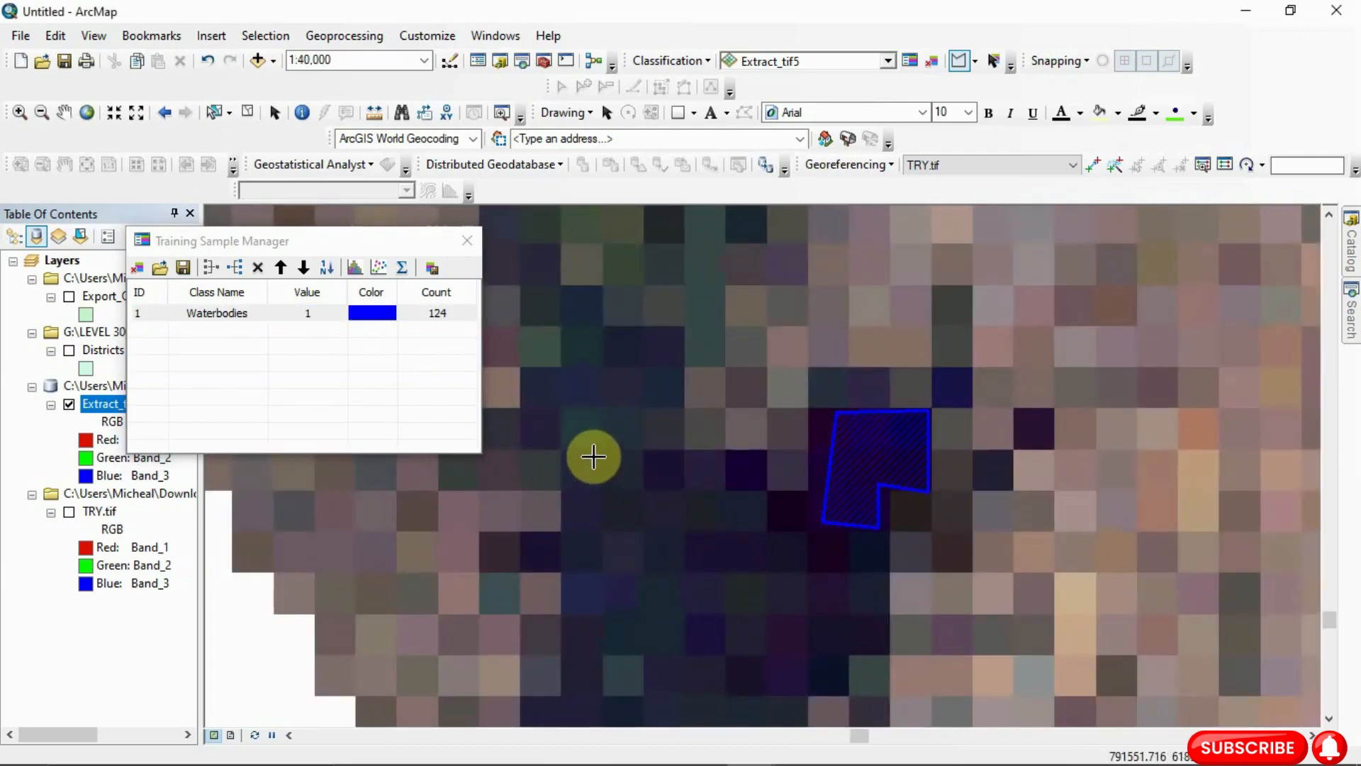
pyautogui.click(575, 451)
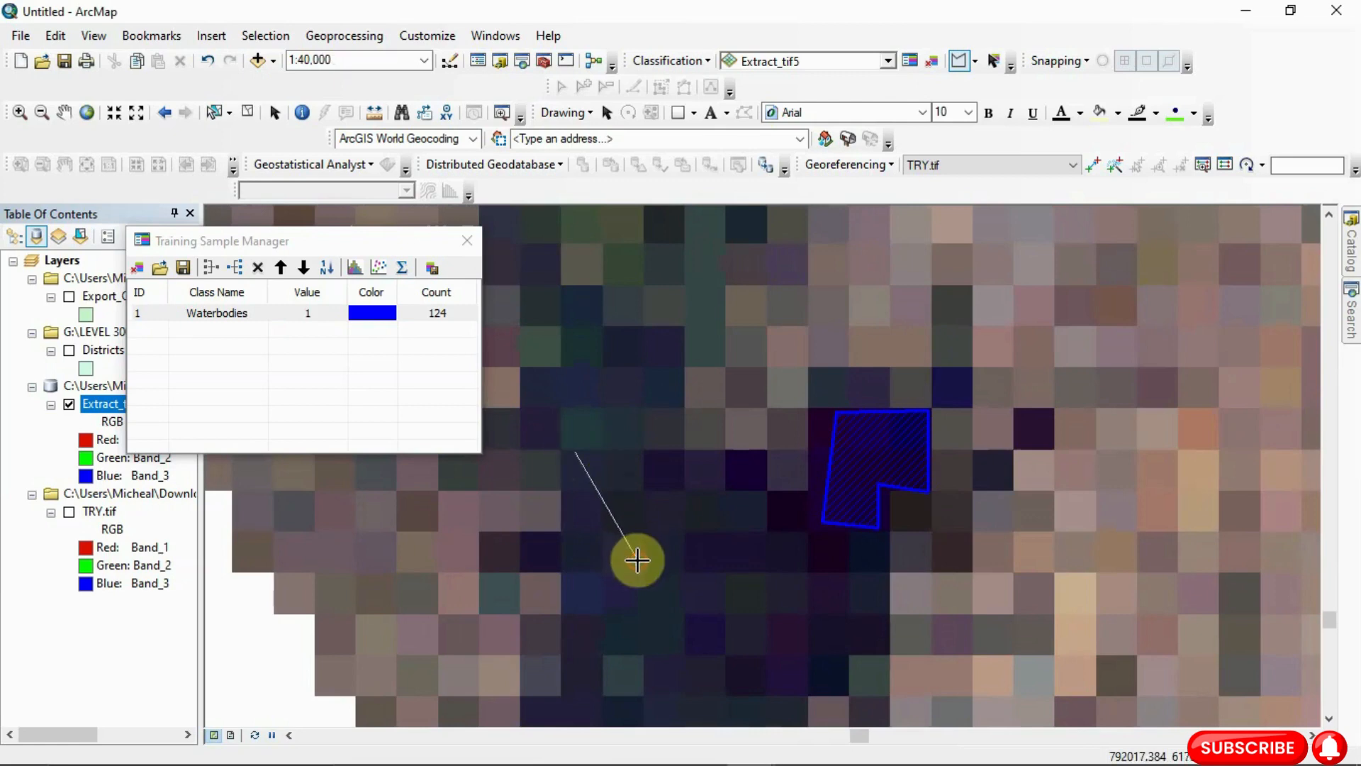
pyautogui.click(637, 560)
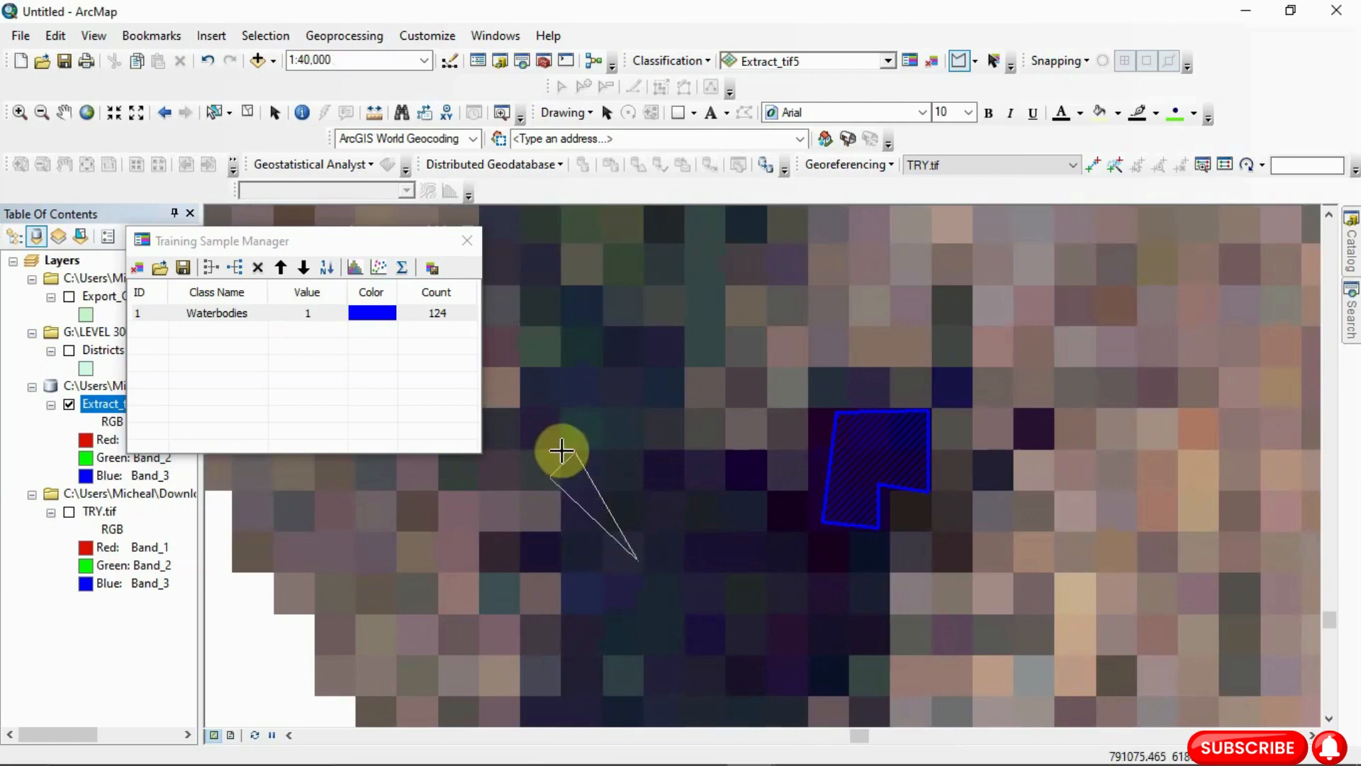
pyautogui.doubleClick(536, 503)
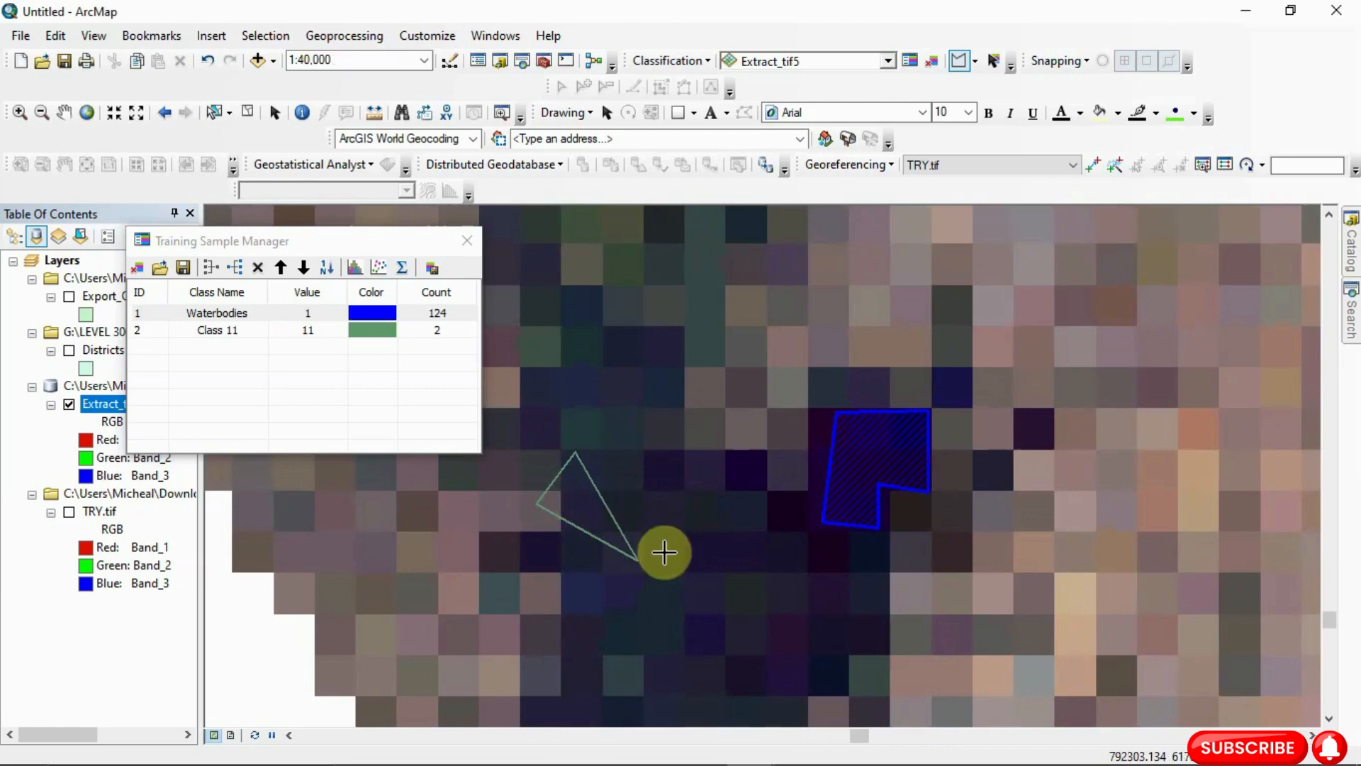
# Draw a triangular training sample over the dark green vegetation pixels in the raster's rounded western lobe
pyautogui.scroll(2, 669, 562)
pyautogui.scroll(5, 670, 564)
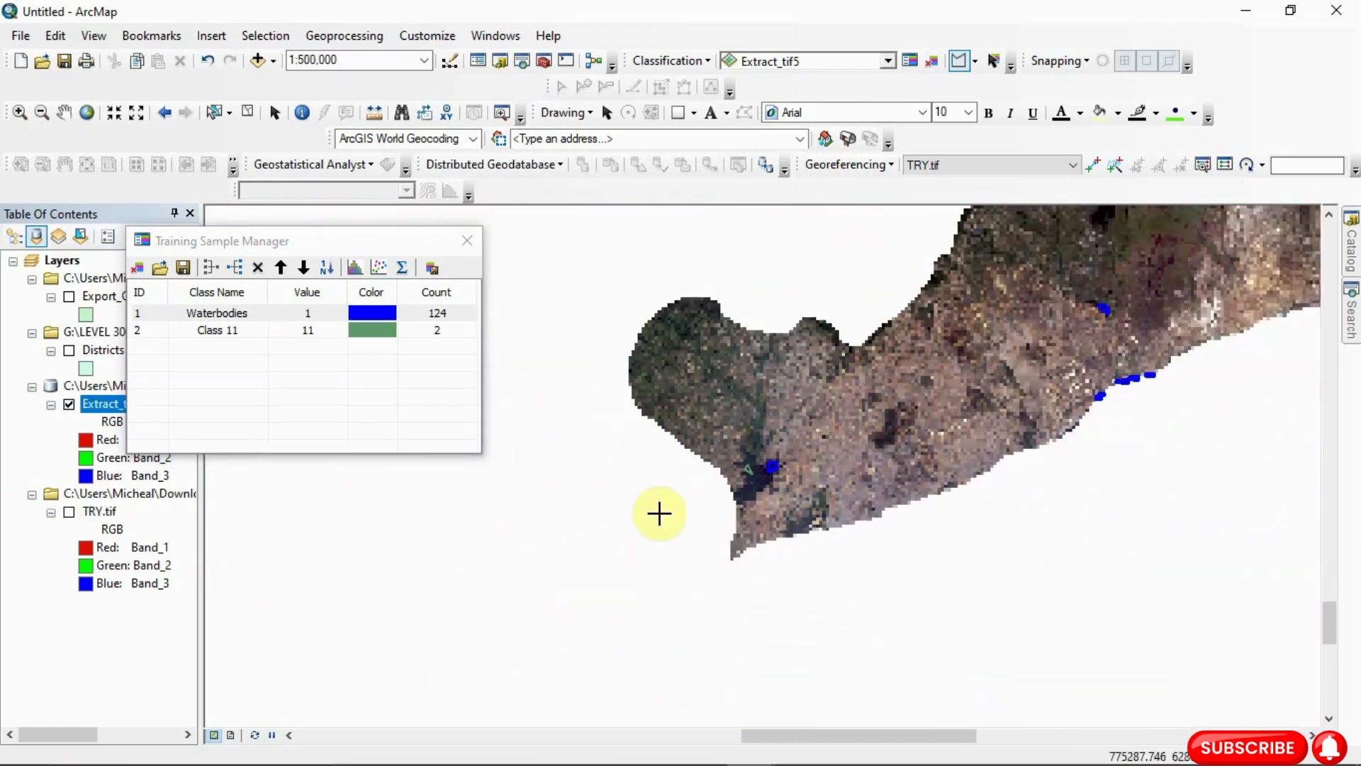
pyautogui.scroll(-5, 686, 320)
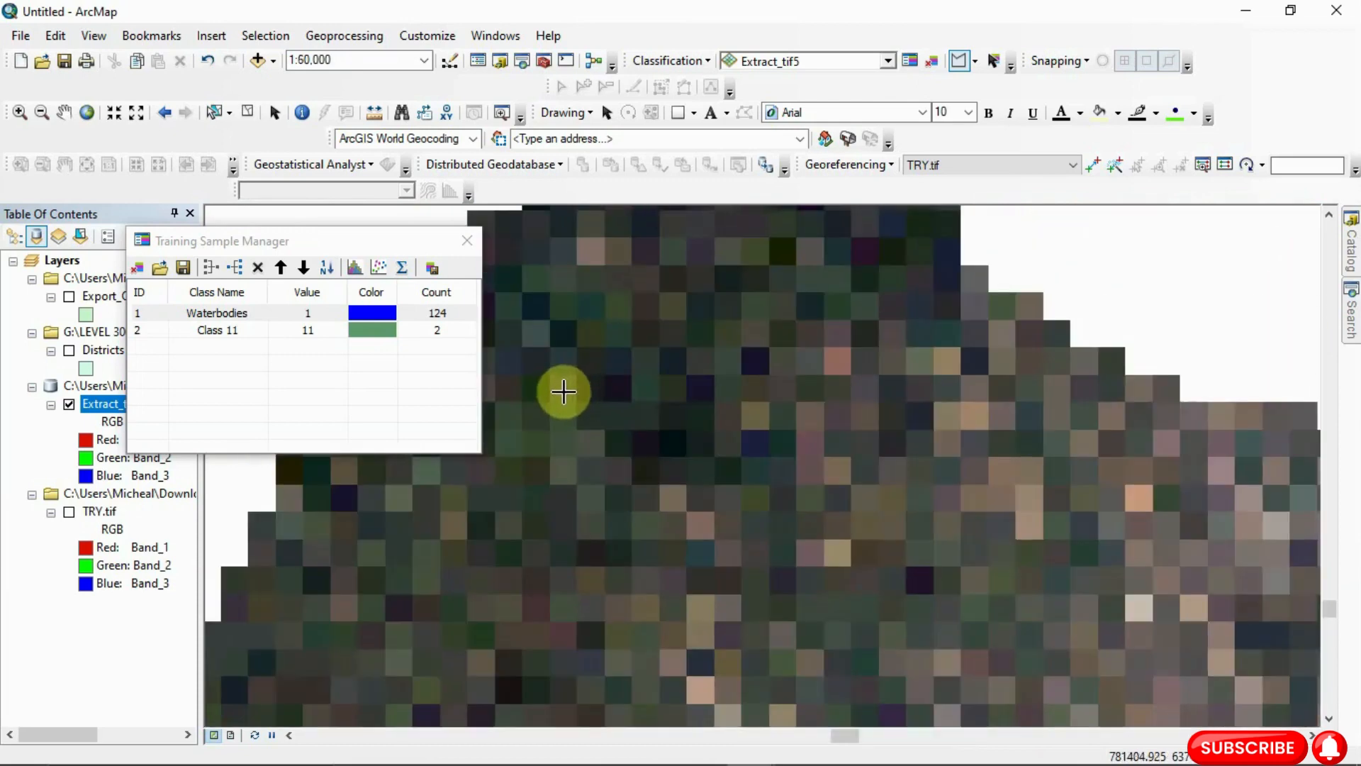
pyautogui.click(531, 497)
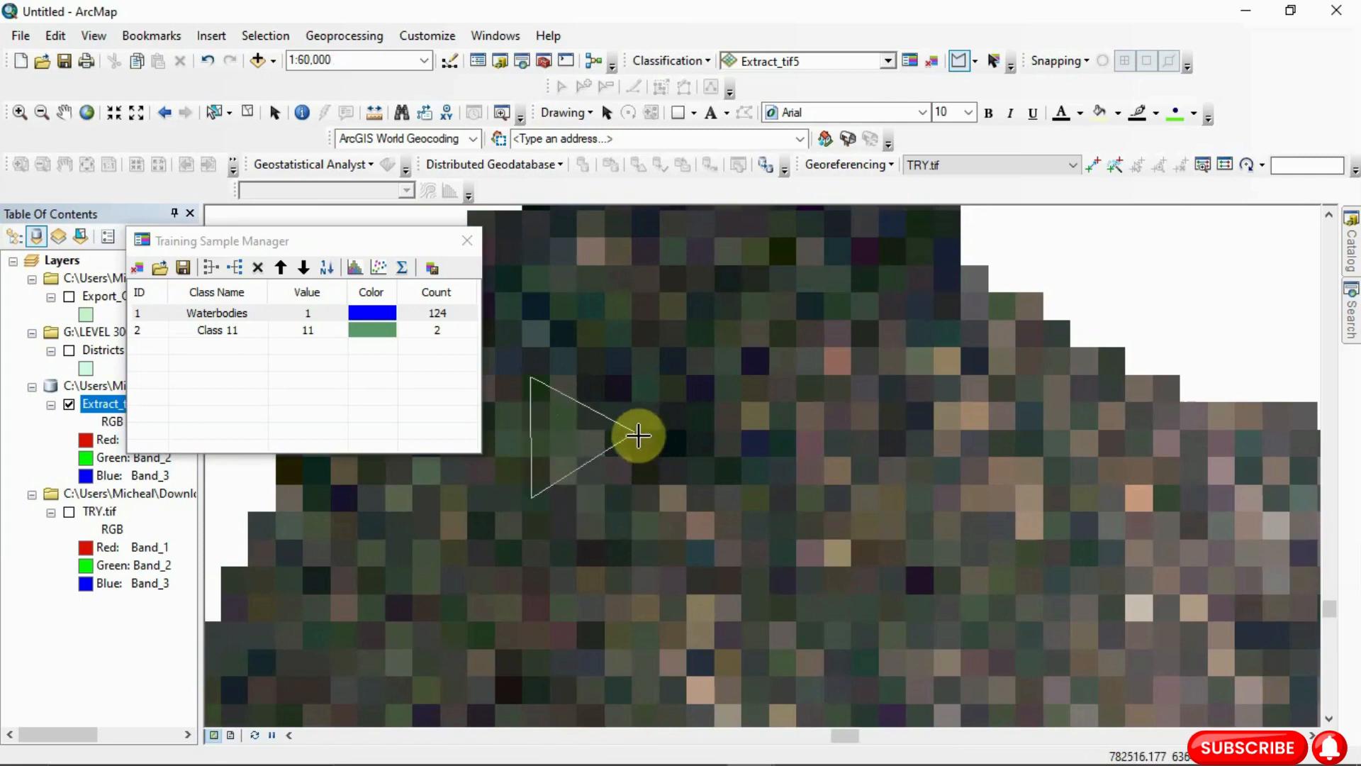
pyautogui.doubleClick(627, 423)
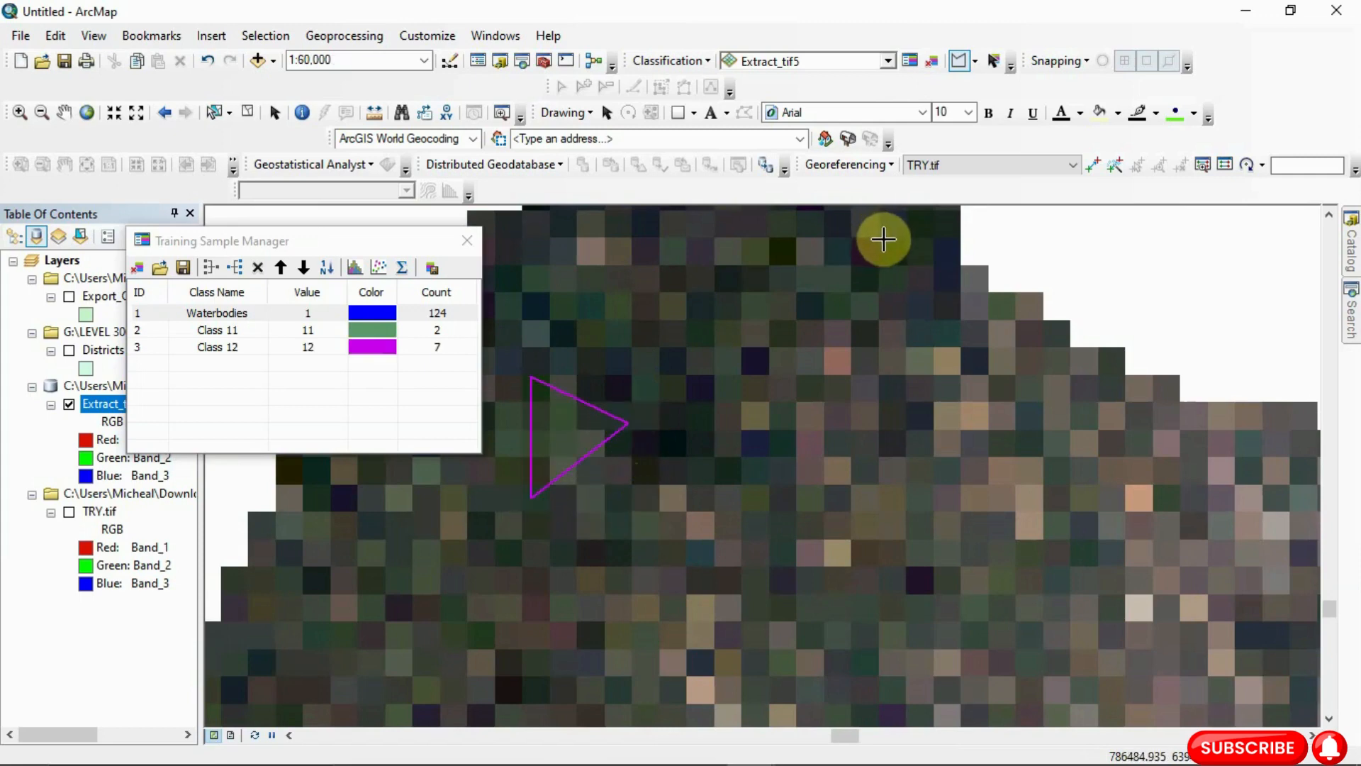
# Draw a small triangular training sample near the northern edge of the western lobe, northeast of the magenta triangle
pyautogui.click(883, 240)
pyautogui.click(877, 291)
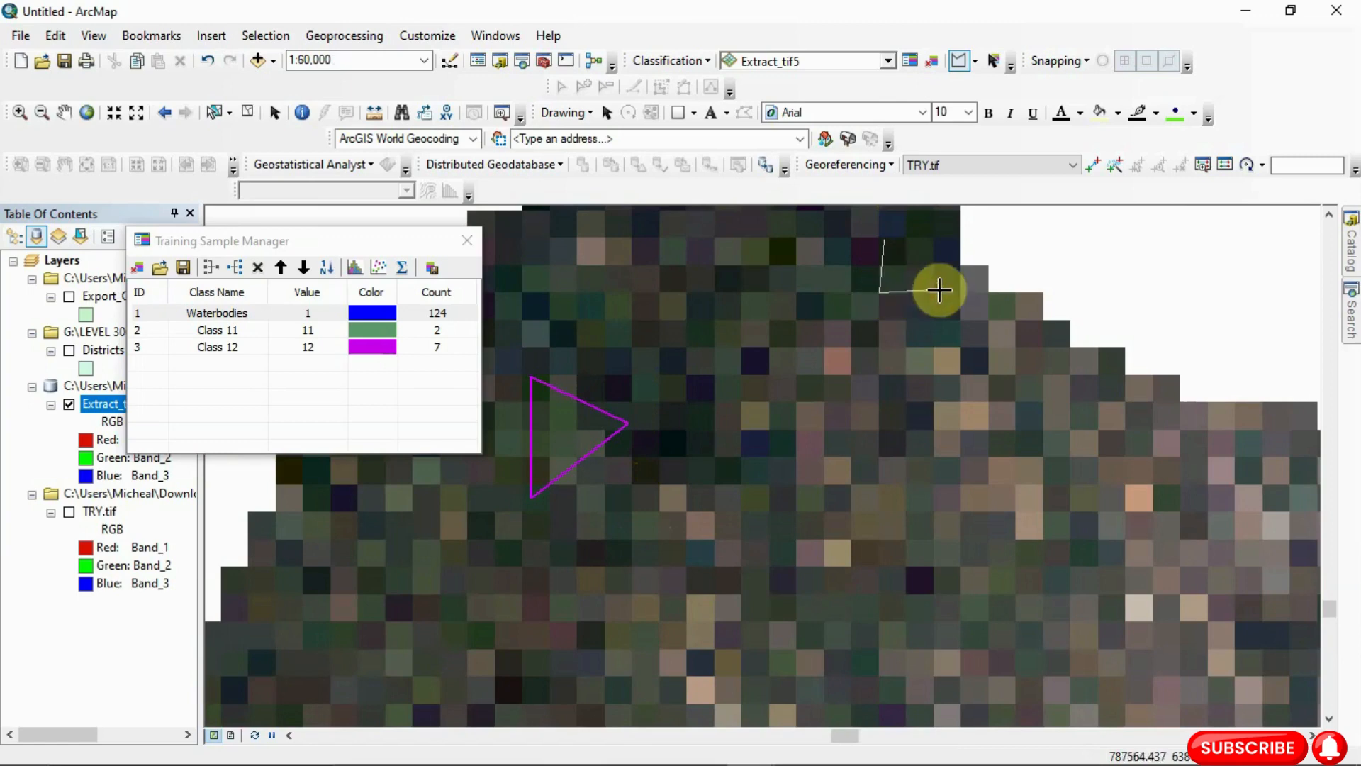
pyautogui.doubleClick(931, 244)
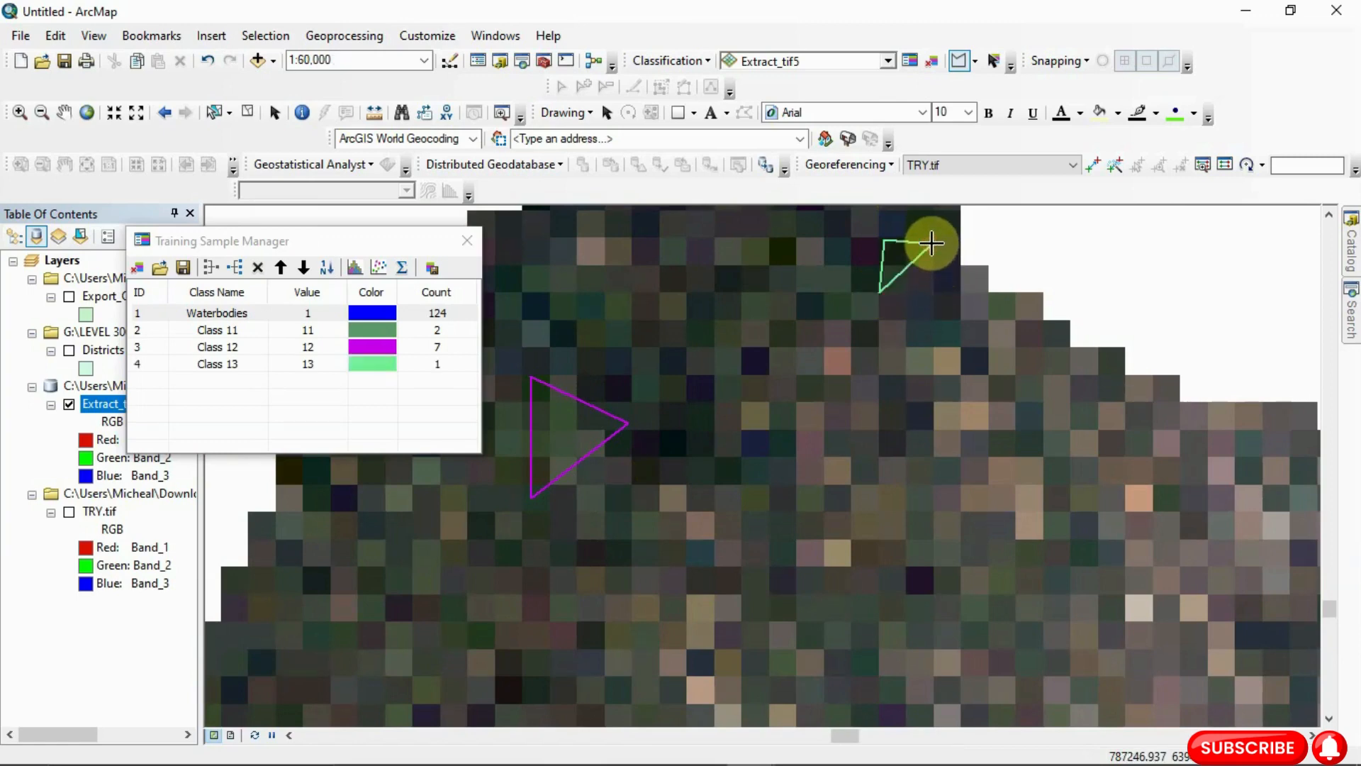
# Draw a four-sided training sample over the green vegetation area east of the black patch in the raster's northern interior
pyautogui.scroll(10, 930, 243)
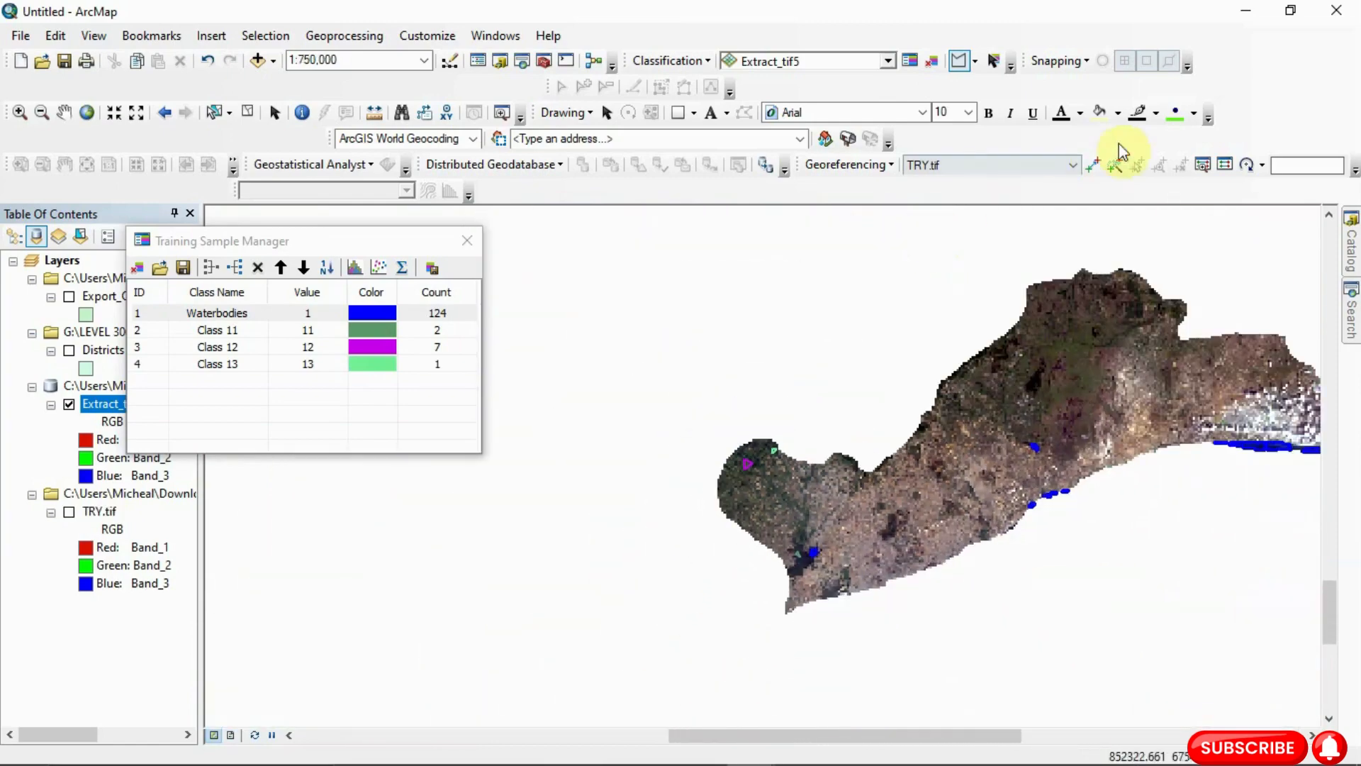
pyautogui.scroll(-1, 1085, 365)
pyautogui.scroll(-6, 1084, 365)
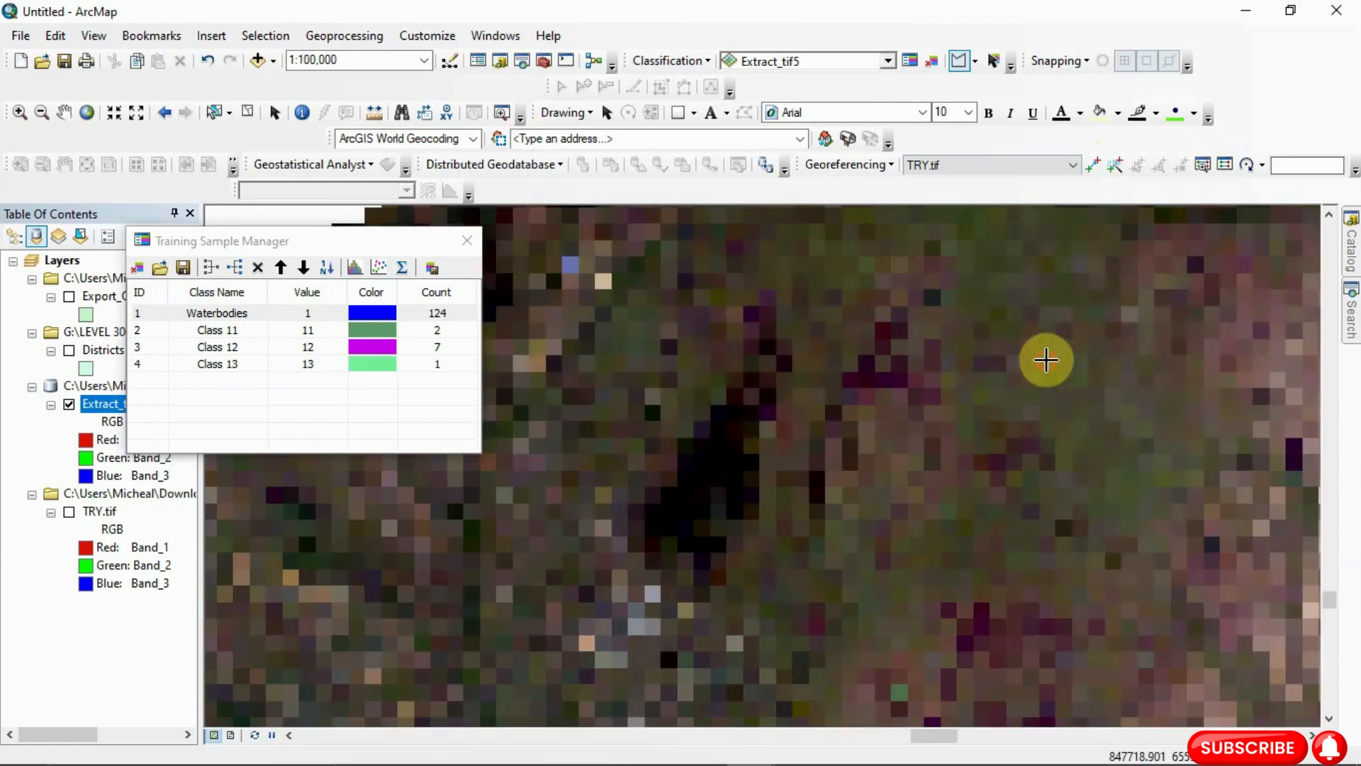
pyautogui.click(1047, 363)
pyautogui.click(1060, 438)
pyautogui.click(1029, 425)
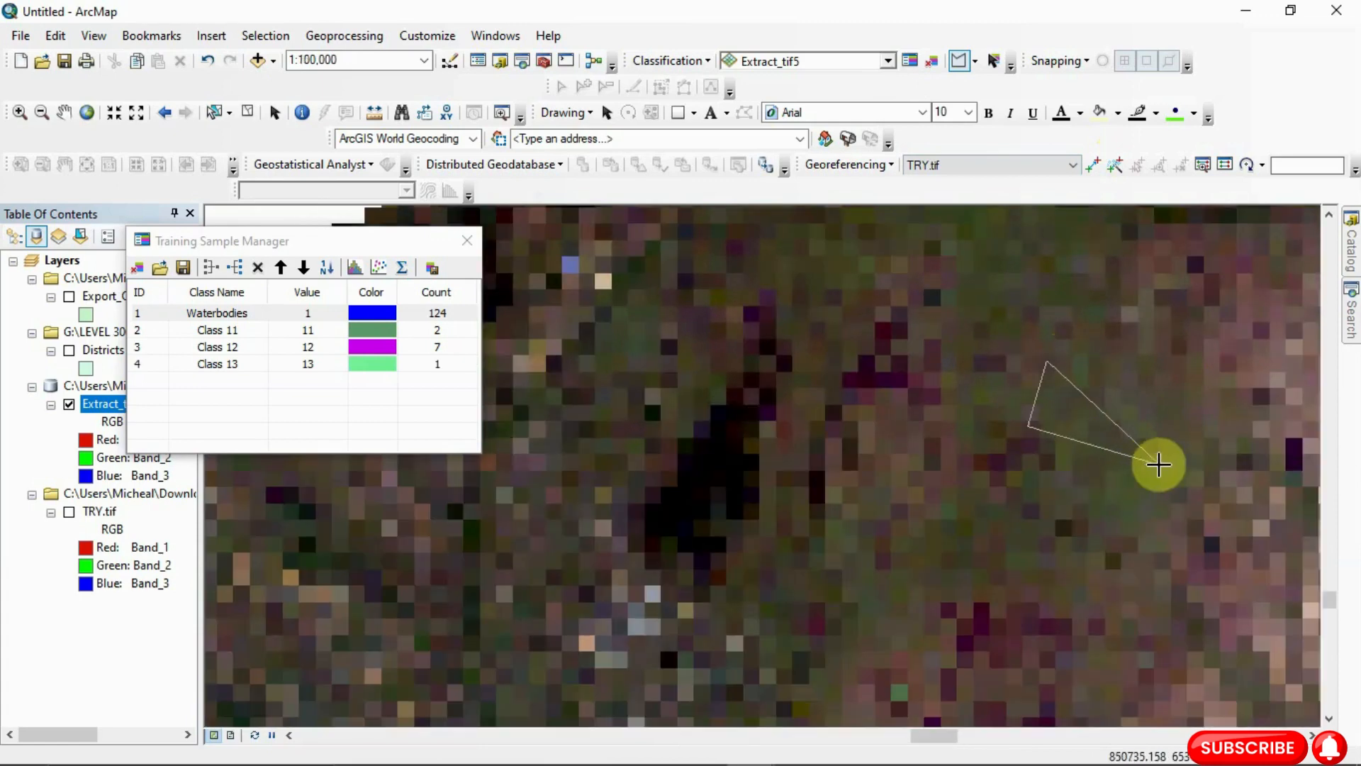
pyautogui.click(1170, 420)
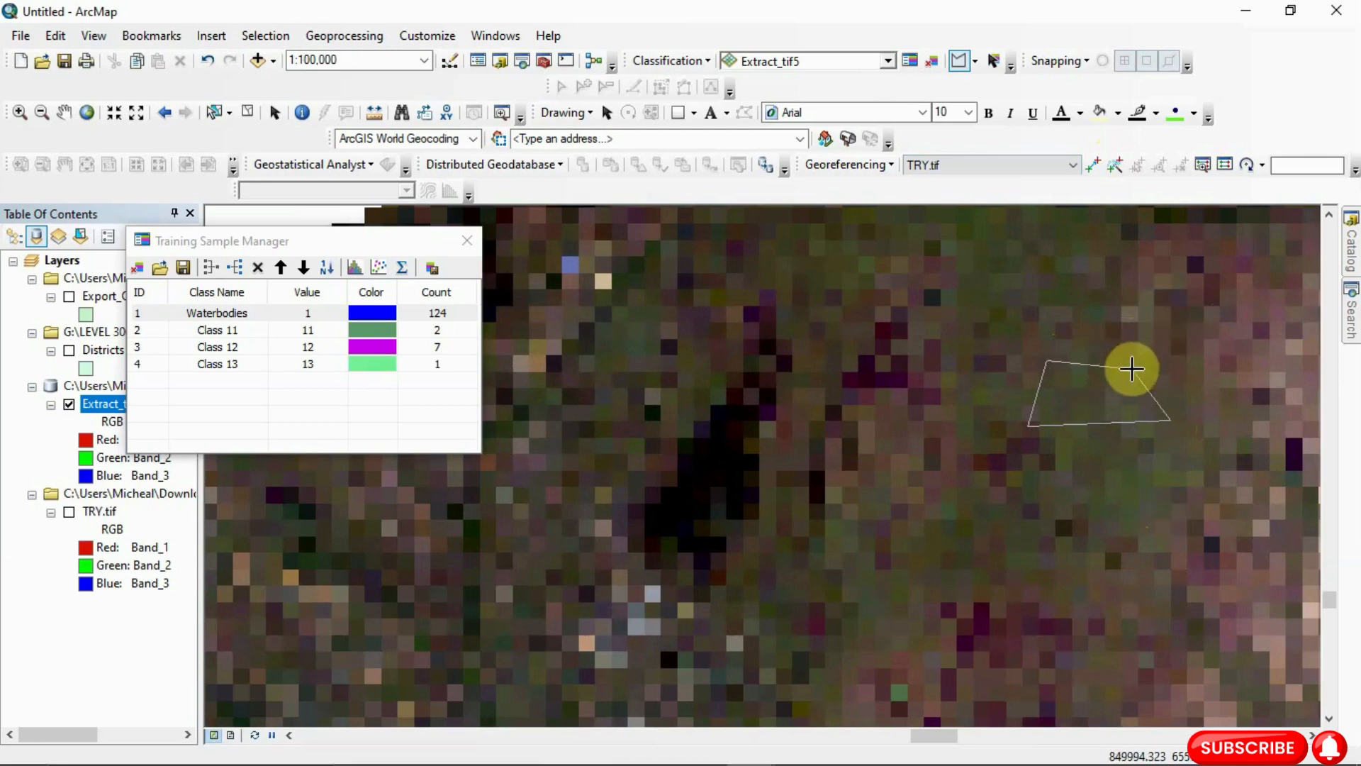
pyautogui.doubleClick(1132, 368)
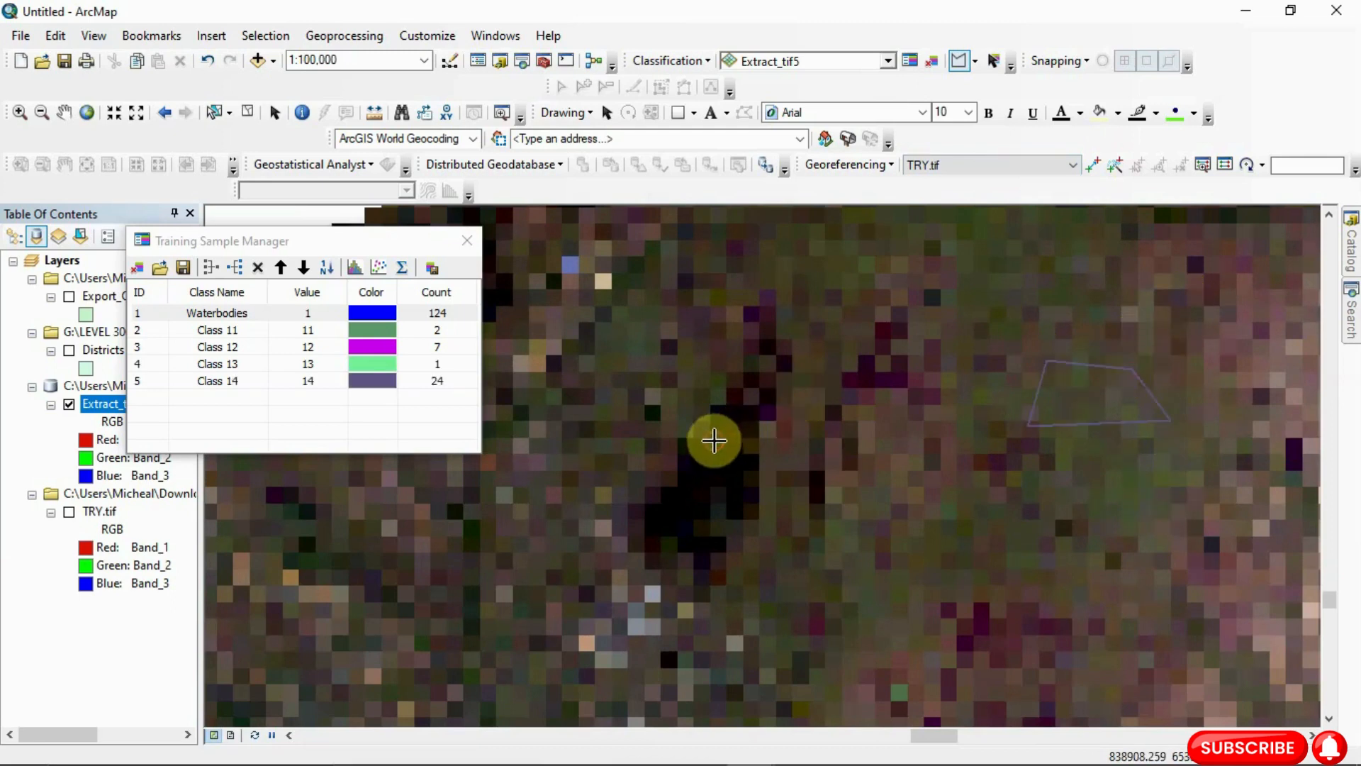
# Draw a four-sided training sample inside the black patch west of the green vegetation sample
pyautogui.click(714, 441)
pyautogui.click(689, 458)
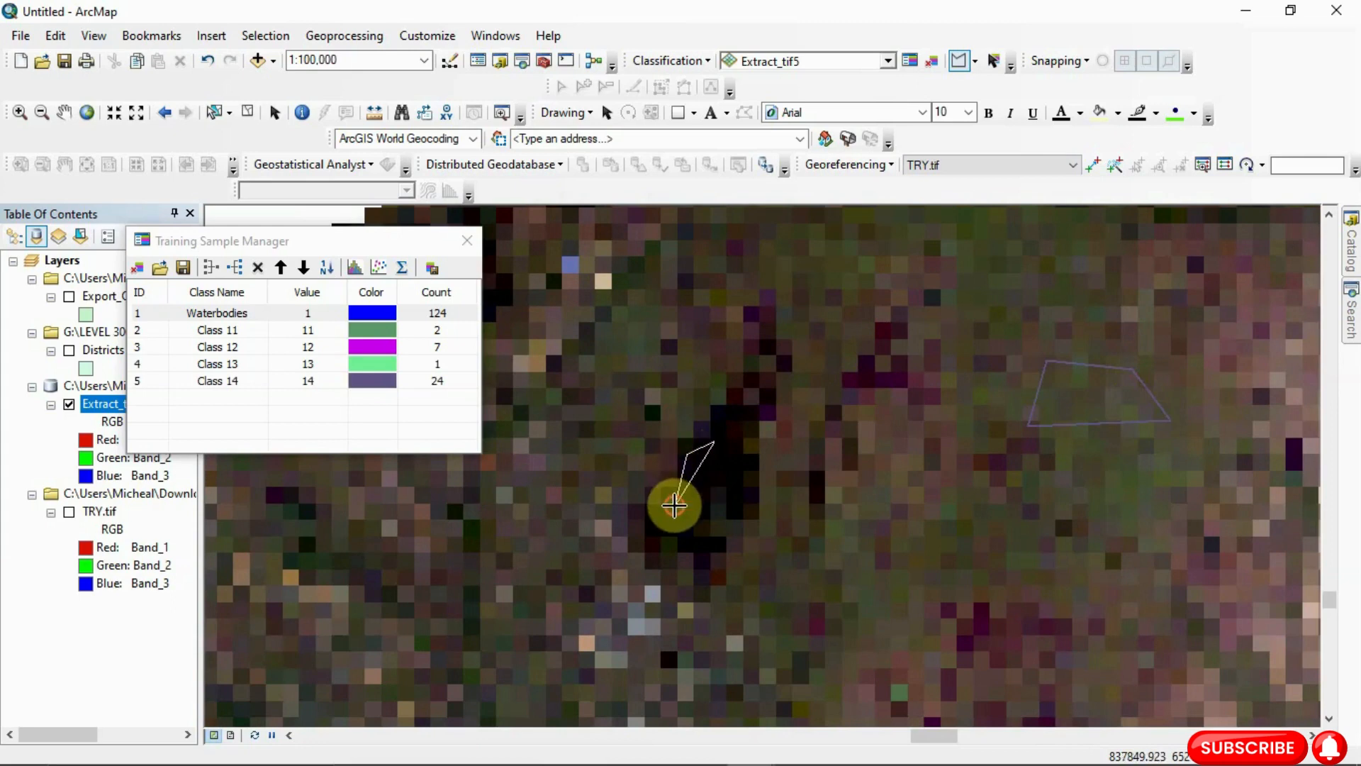
pyautogui.click(675, 506)
pyautogui.doubleClick(733, 488)
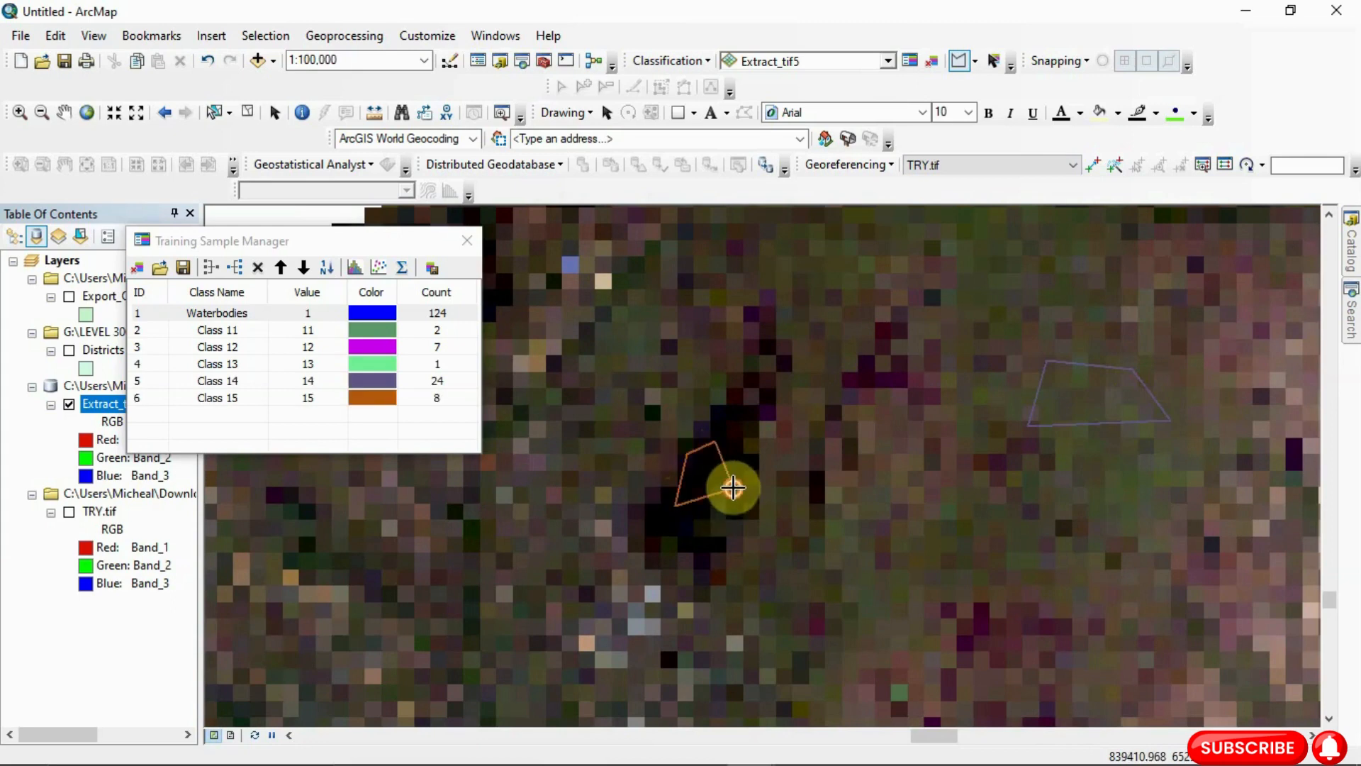
# Draw a four-sided training sample around the small black pixel cluster north of the green vegetation sample
pyautogui.scroll(-4, 732, 488)
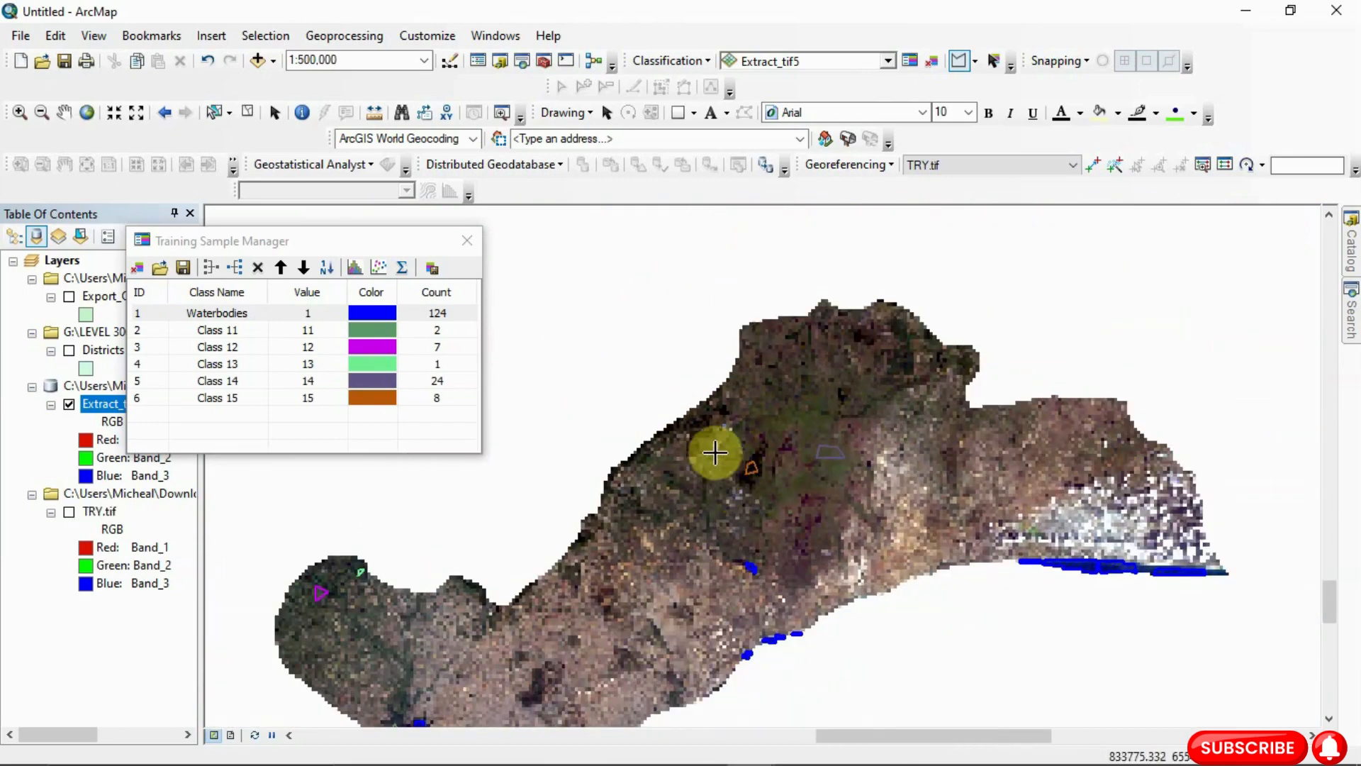
pyautogui.scroll(5, 813, 386)
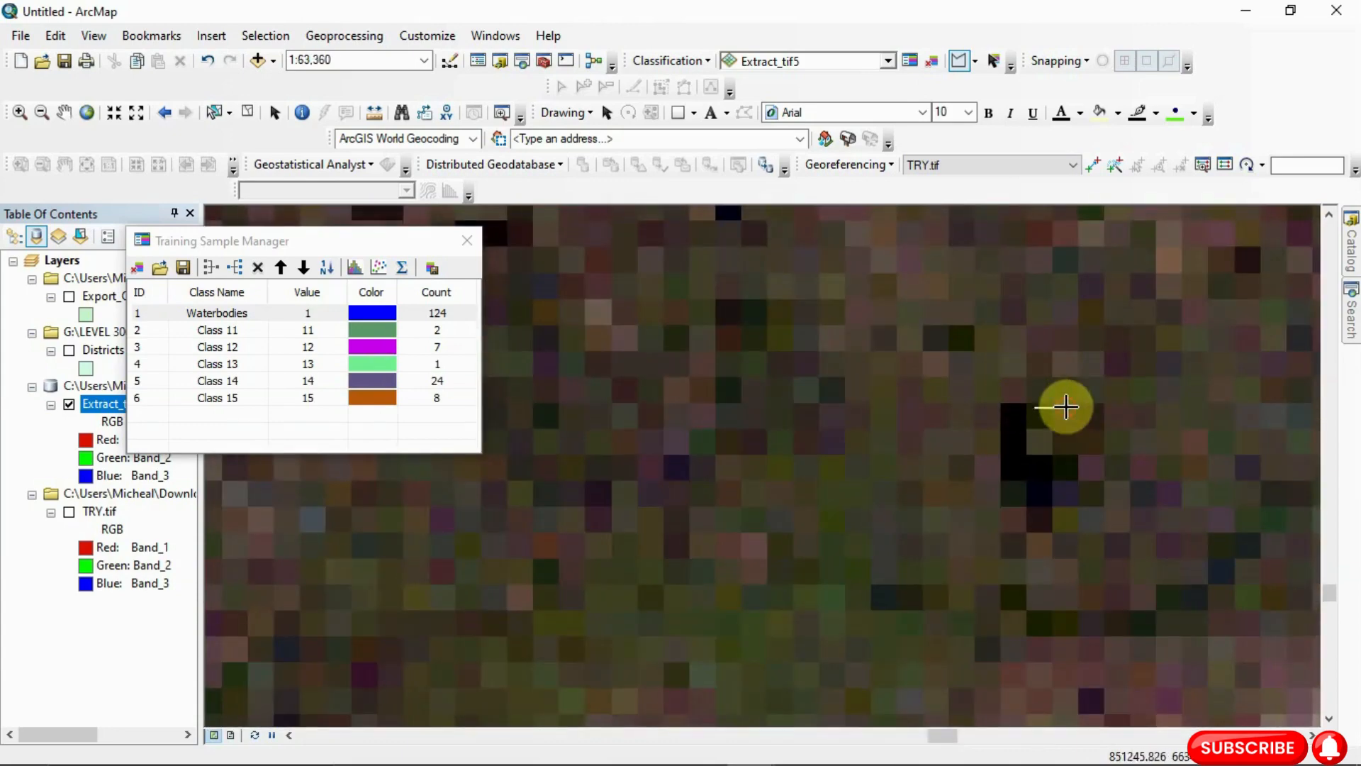
pyautogui.click(1065, 406)
pyautogui.click(1053, 487)
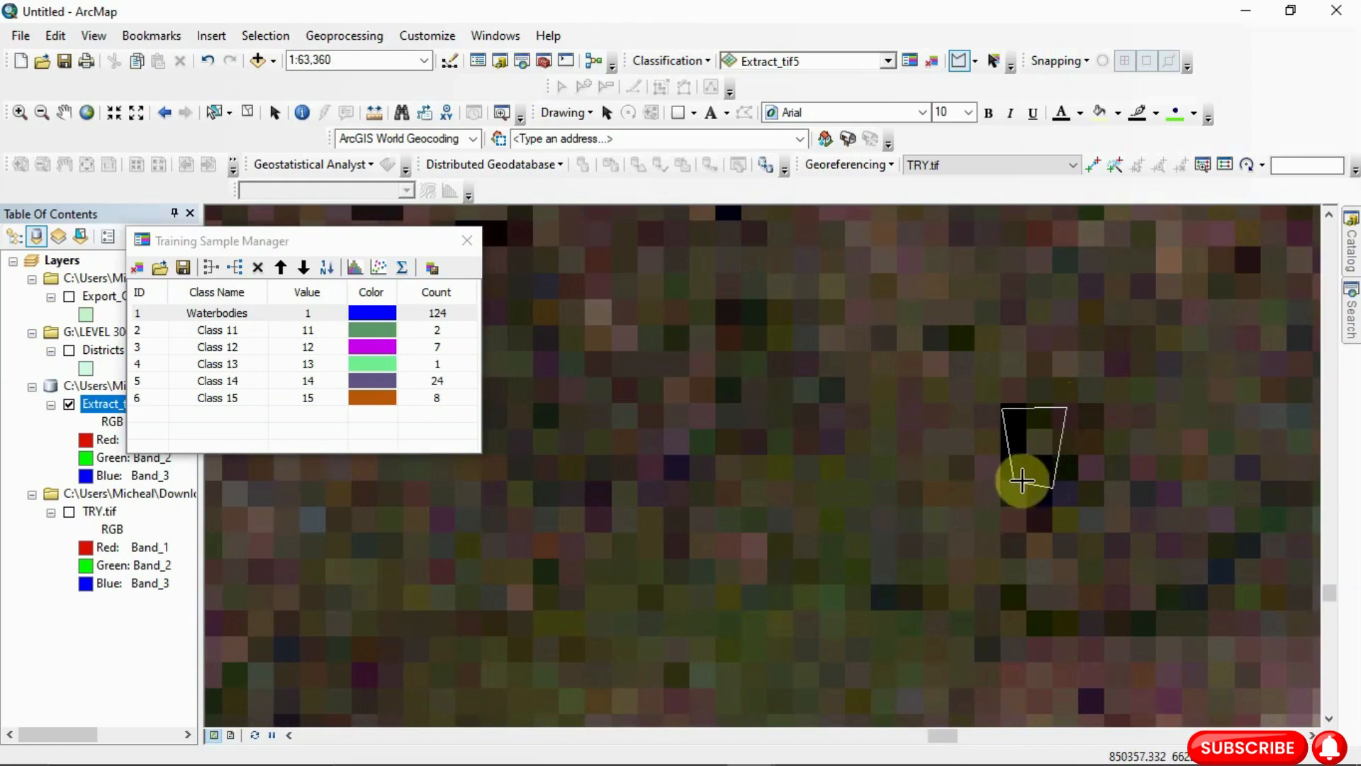
pyautogui.doubleClick(1002, 480)
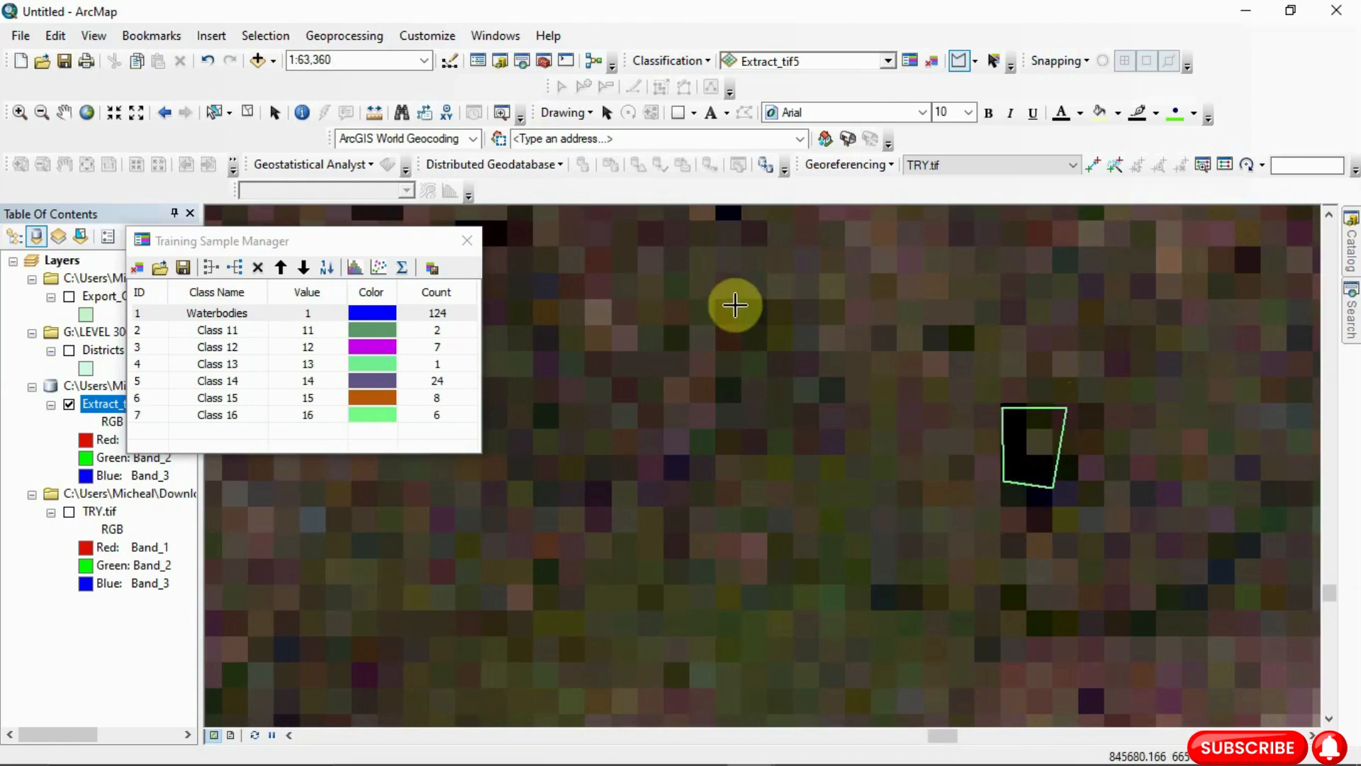
# Draw a four-sided training sample over the dark greenish pixels northwest of the black pixel cluster sample
pyautogui.click(740, 301)
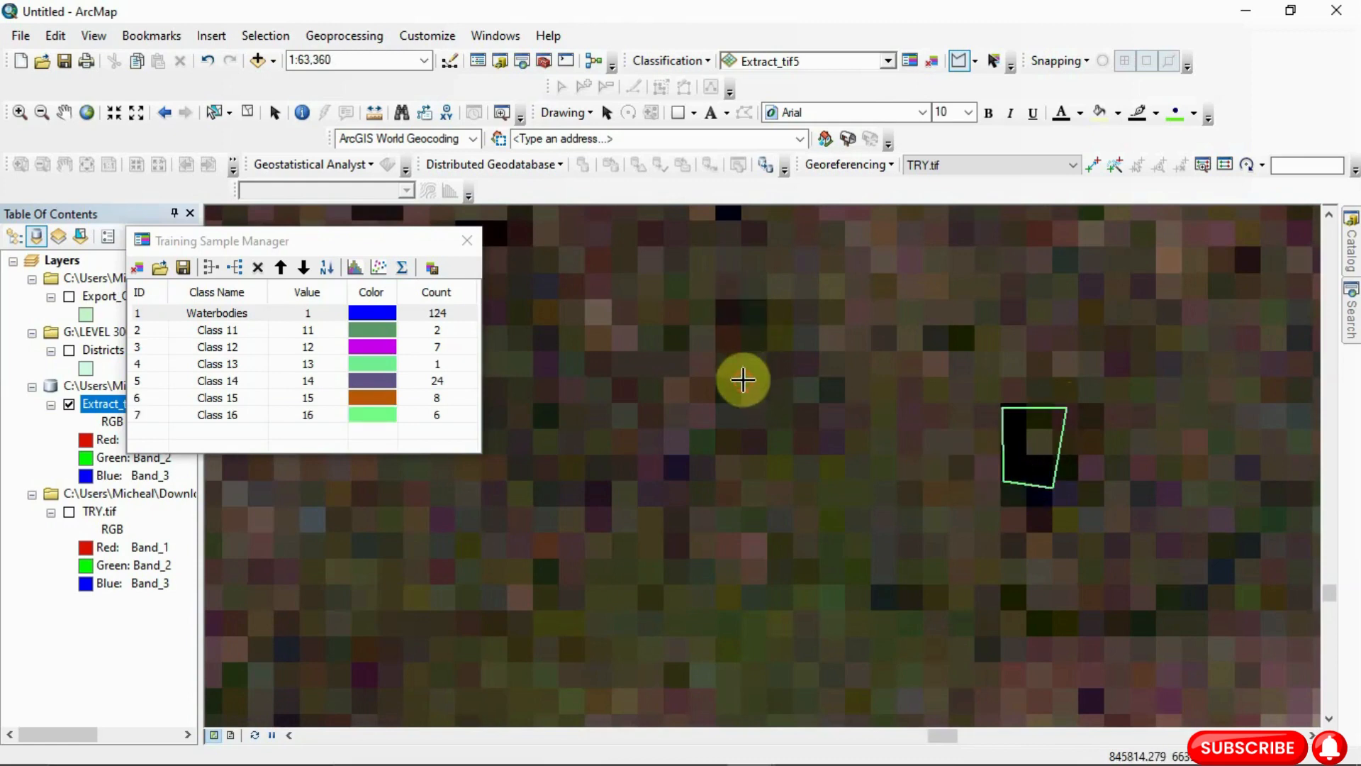
pyautogui.click(743, 380)
pyautogui.click(788, 368)
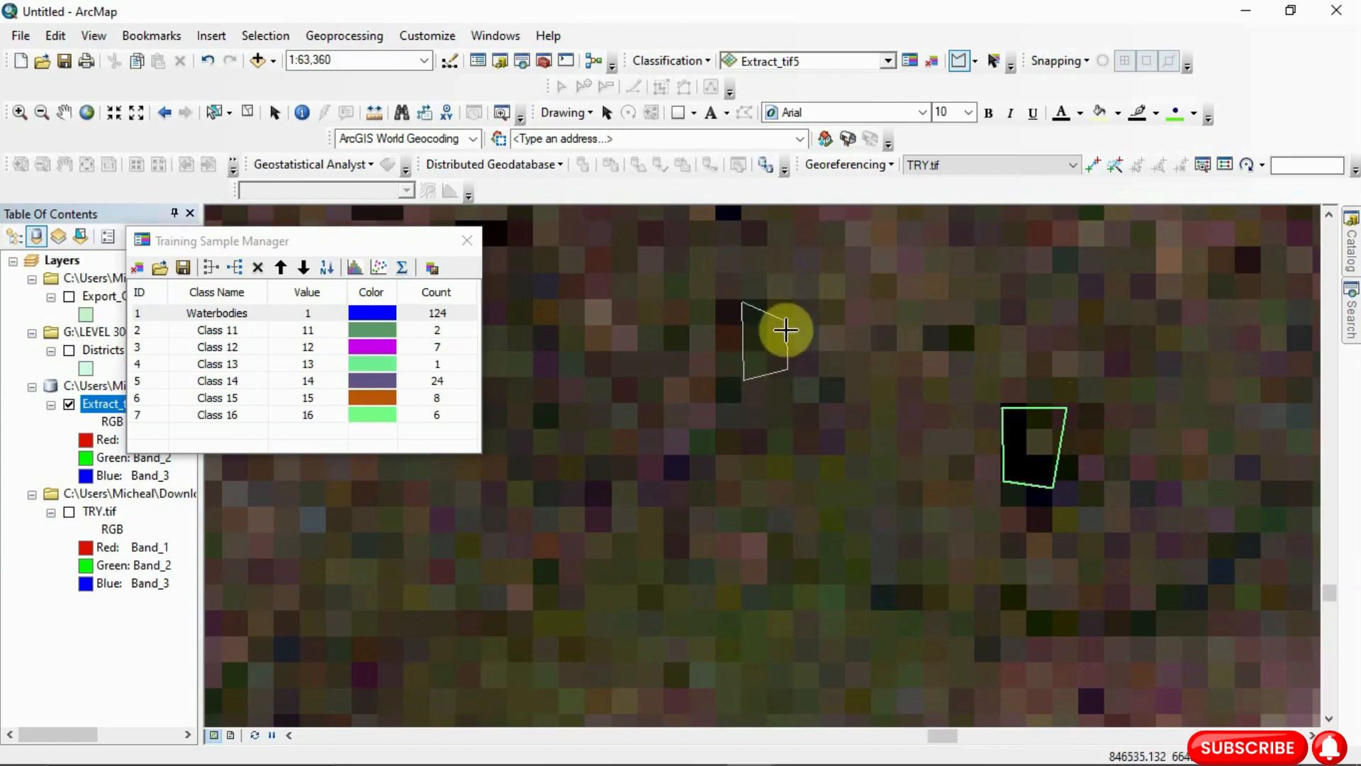
pyautogui.doubleClick(789, 307)
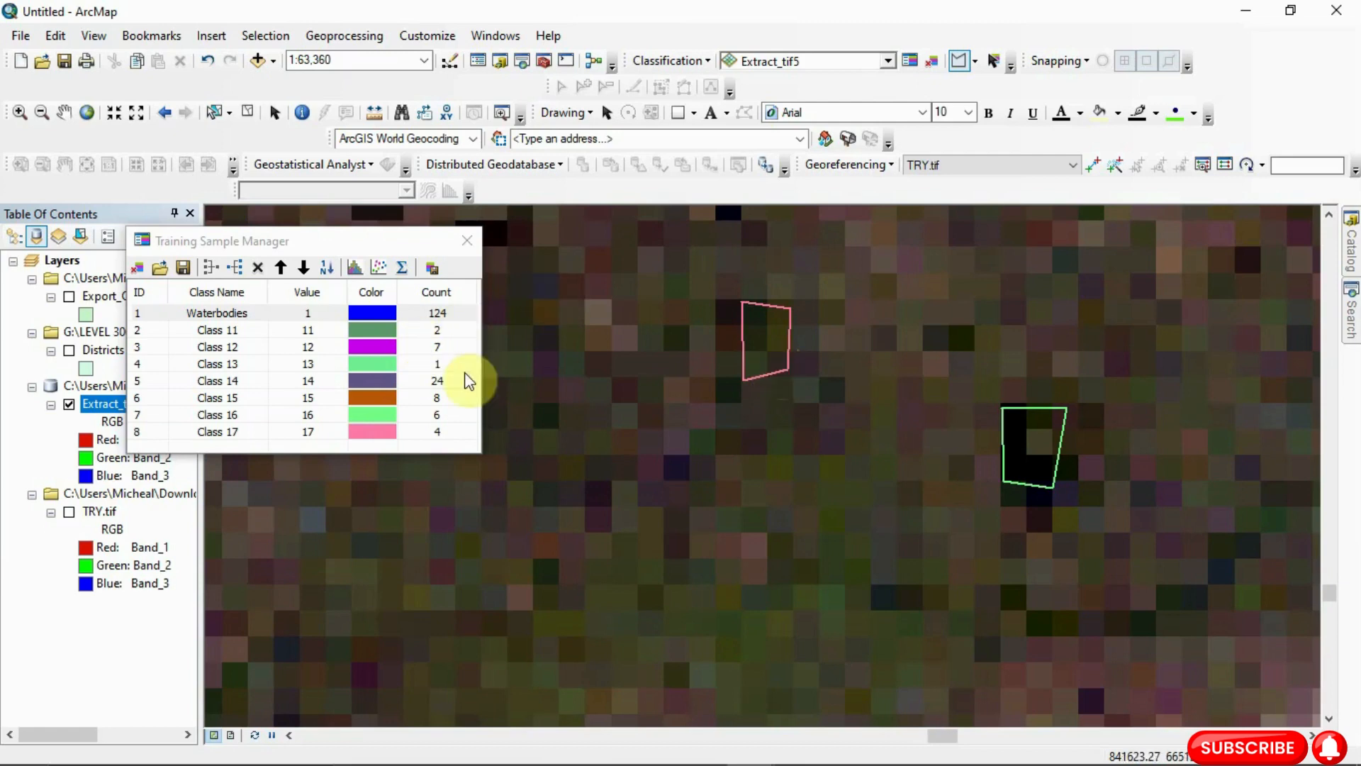
# Merge the training samples Class 11 through Class 17 into a single class
pyautogui.doubleClick(394, 437)
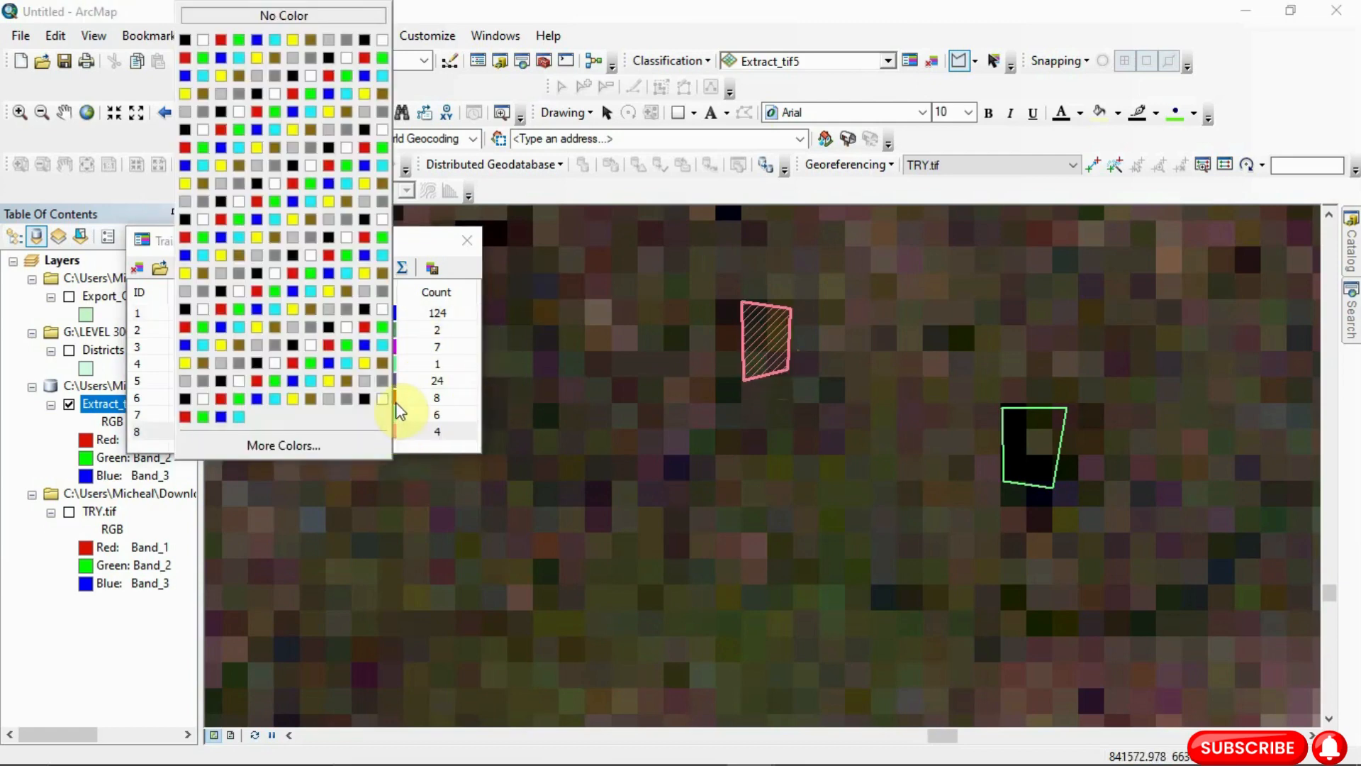
pyautogui.click(399, 411)
pyautogui.moveTo(403, 440); pyautogui.dragTo(400, 344)
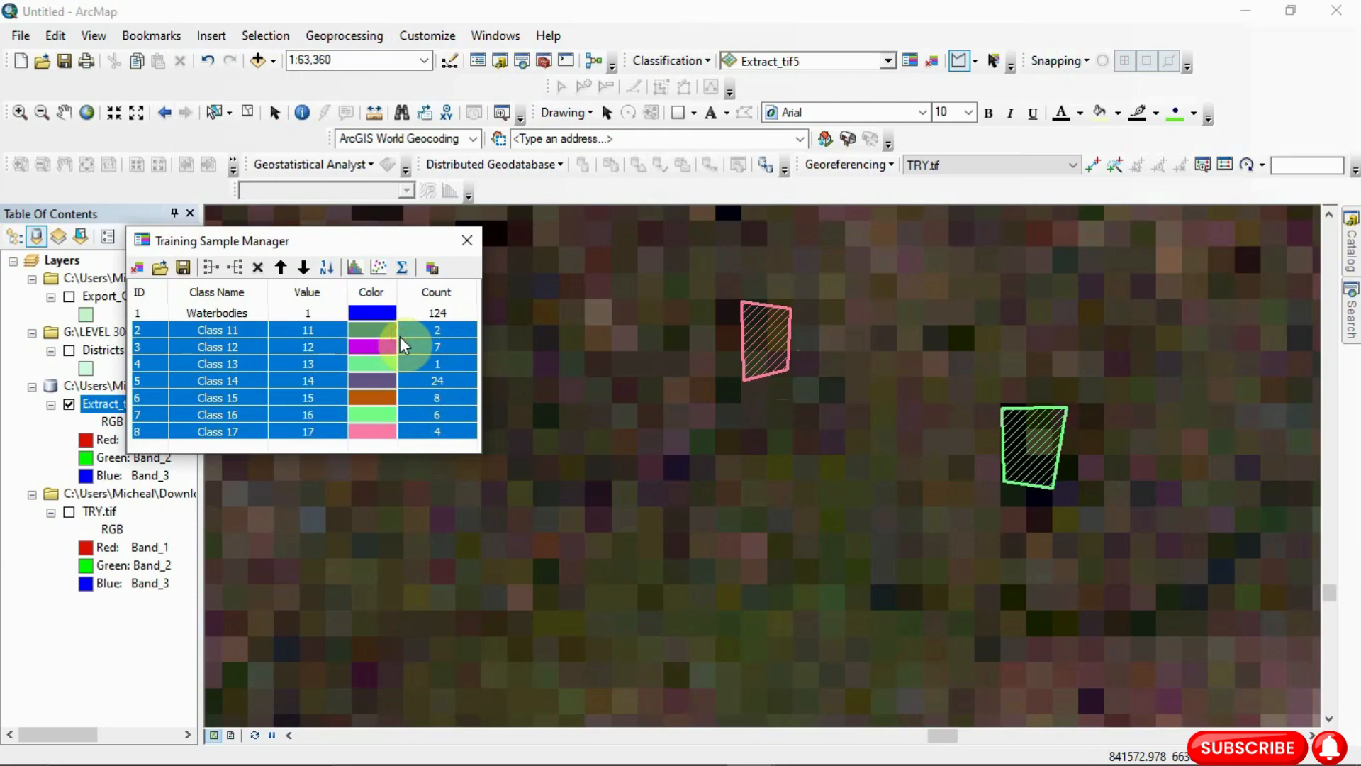
pyautogui.click(211, 271)
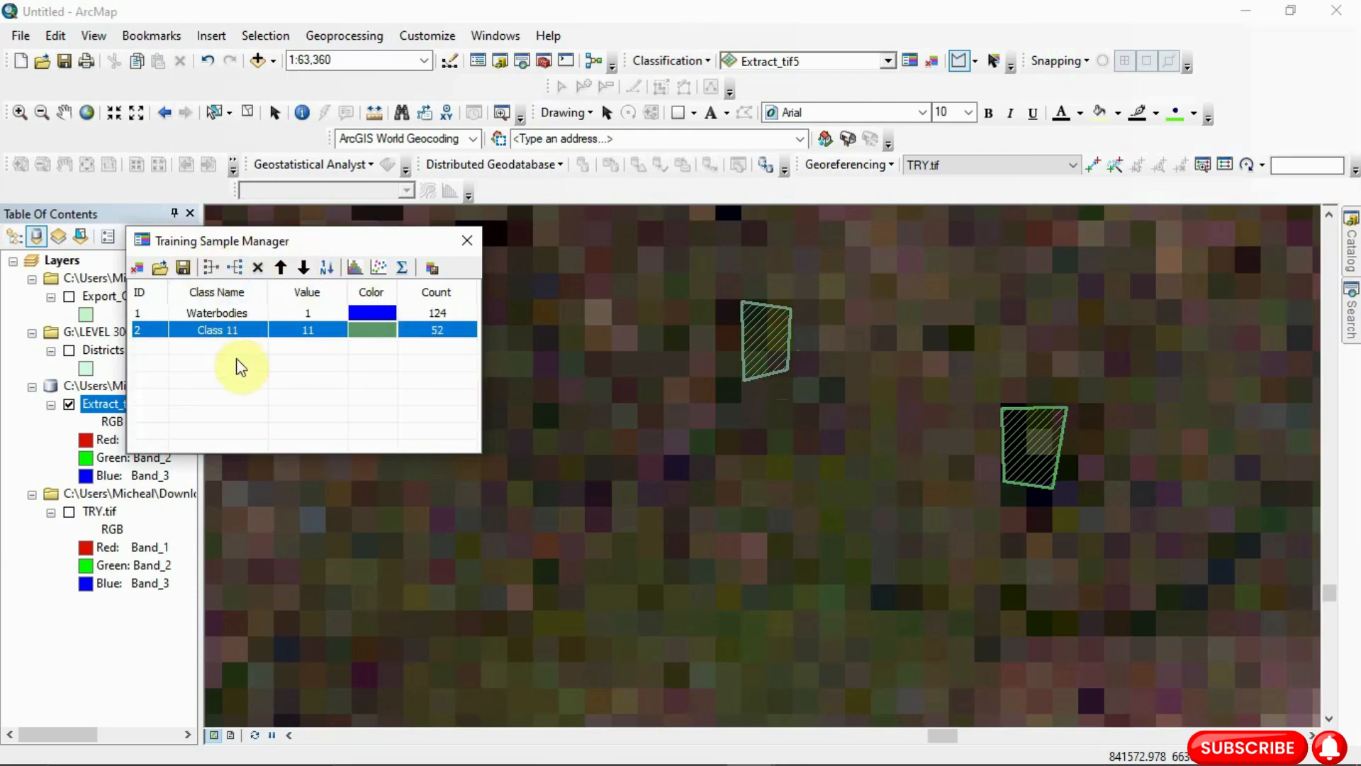
# Rename the merged Class 11 as Vegetation and set its color to bright green
pyautogui.click(251, 333)
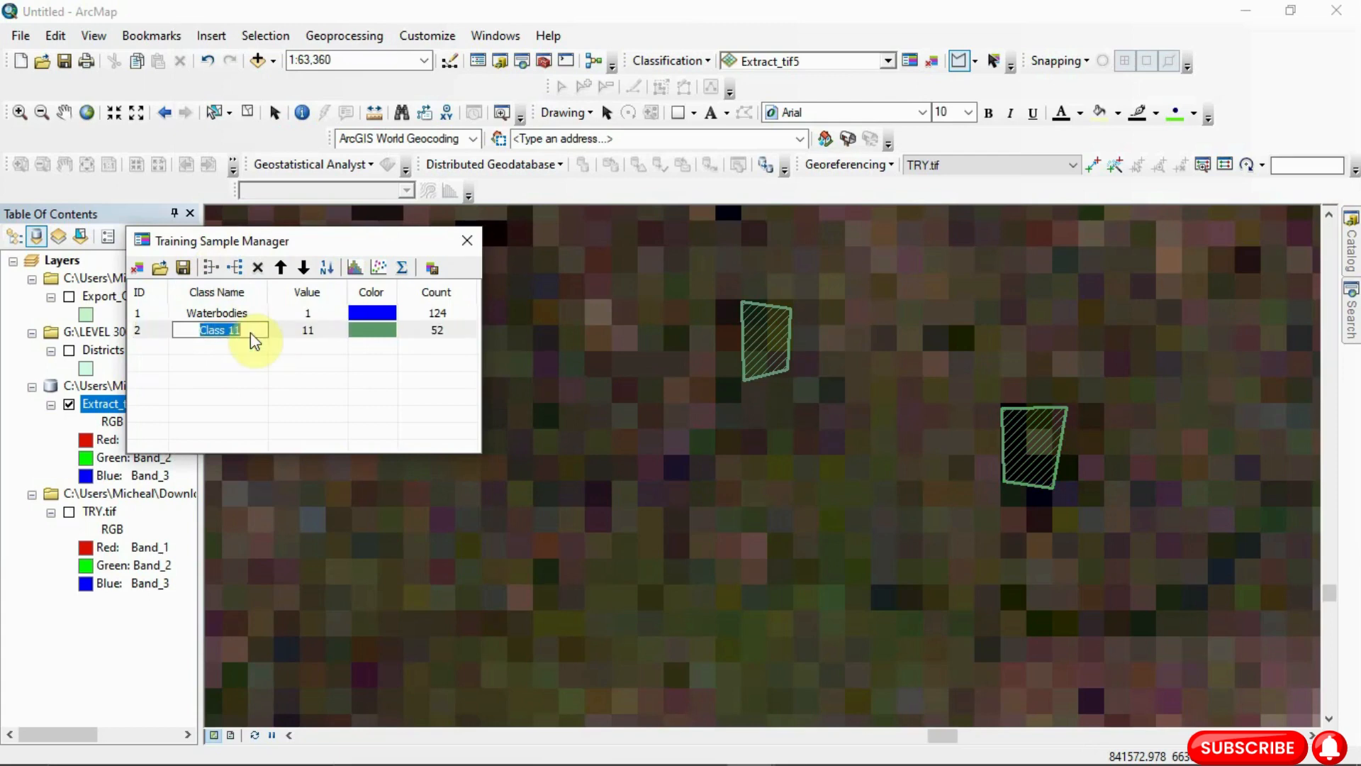
pyautogui.write('Vegetation')
pyautogui.click(381, 332)
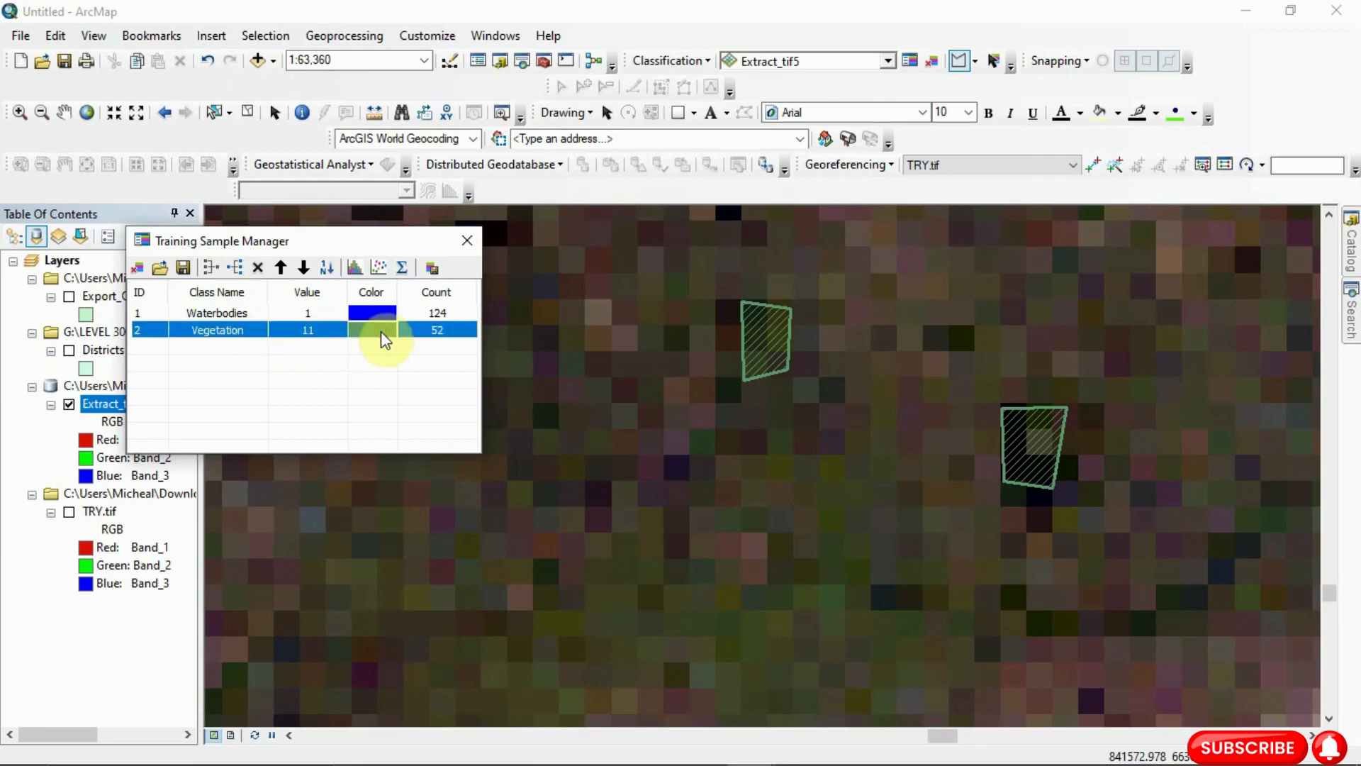
pyautogui.click(382, 334)
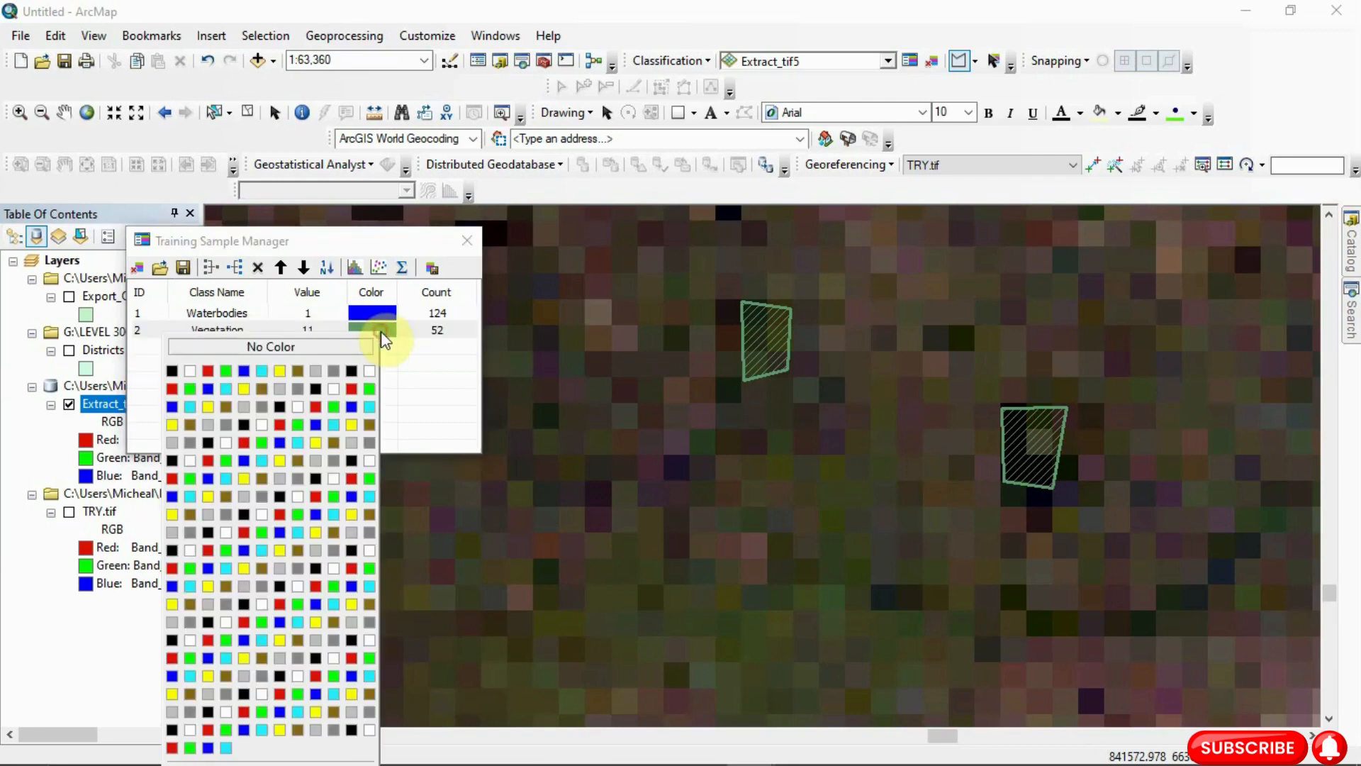
pyautogui.click(227, 373)
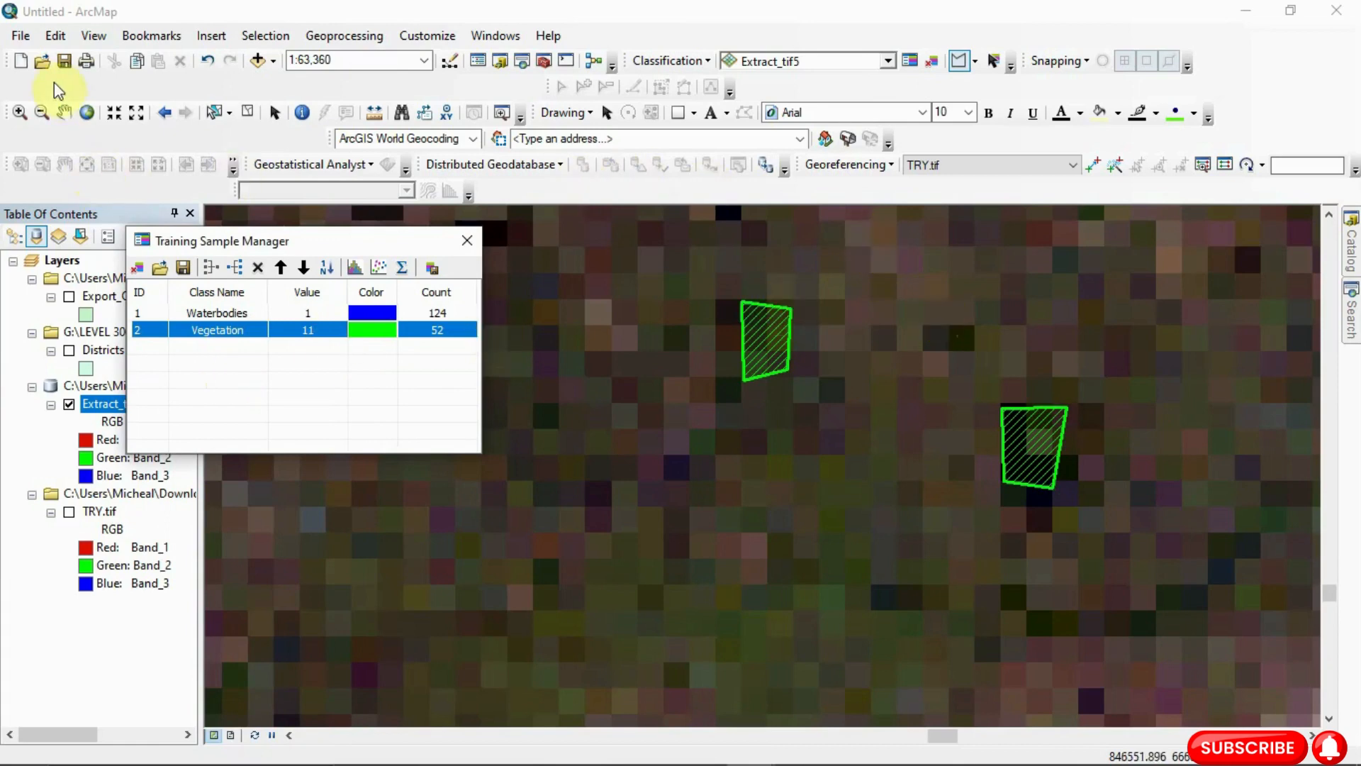
# Draw a large four-sided training sample over the light tan area along the coast, southeast of the vegetation samples
pyautogui.click(64, 112)
pyautogui.scroll(-1, 812, 402)
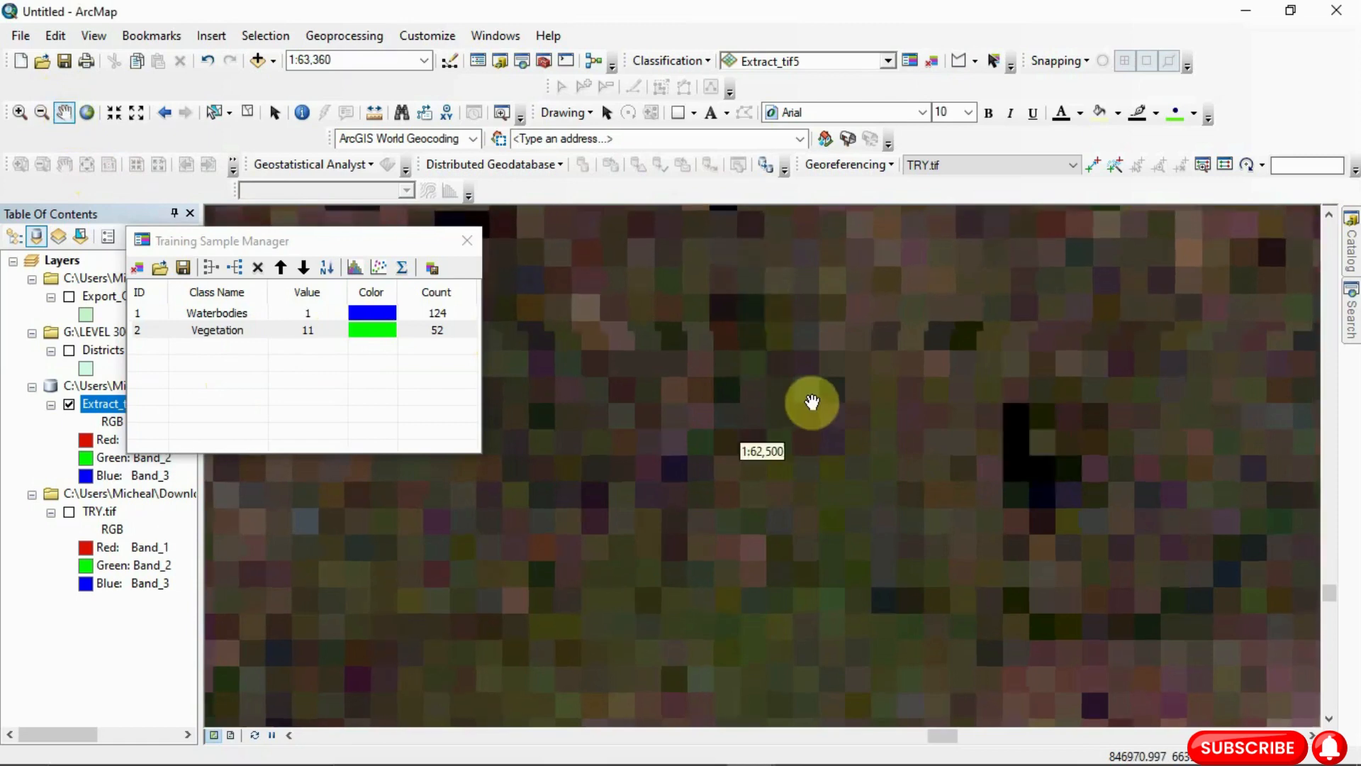
pyautogui.scroll(4, 813, 402)
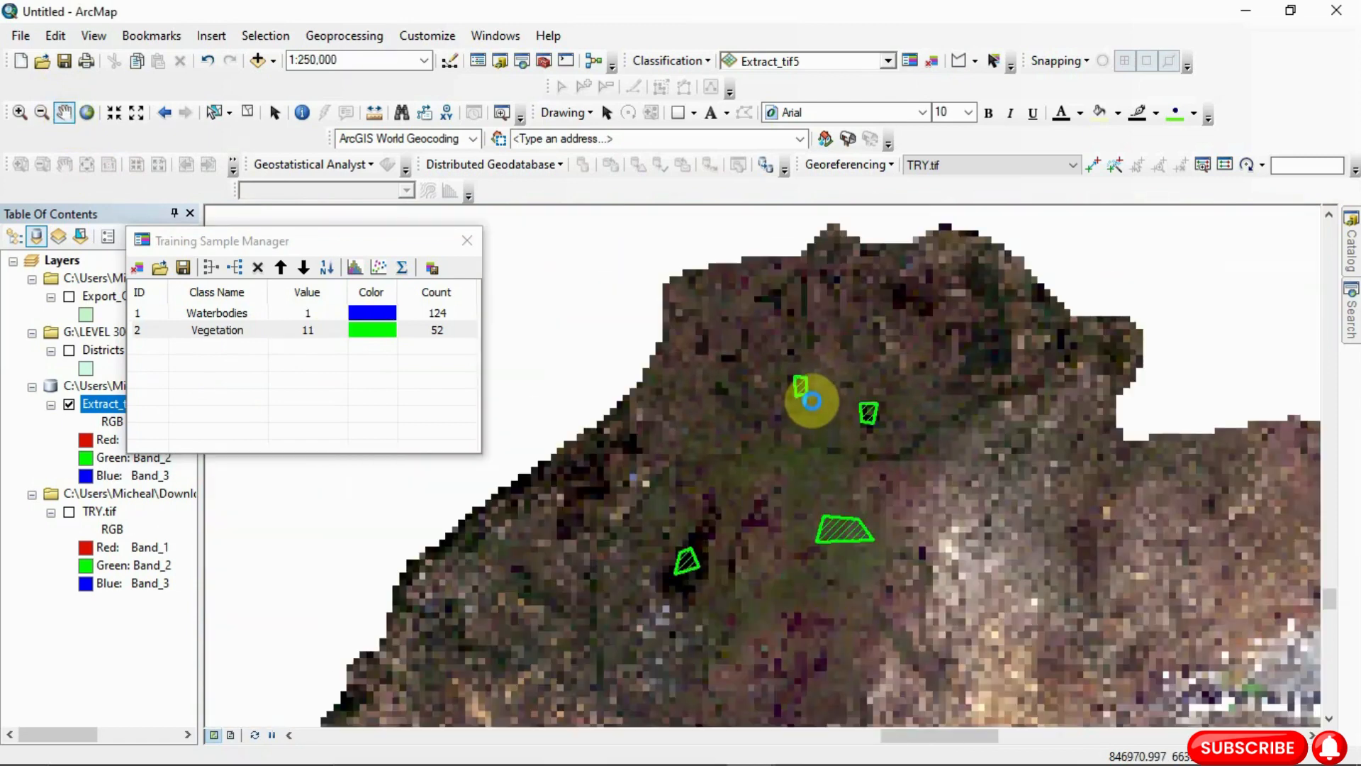
pyautogui.scroll(2, 813, 402)
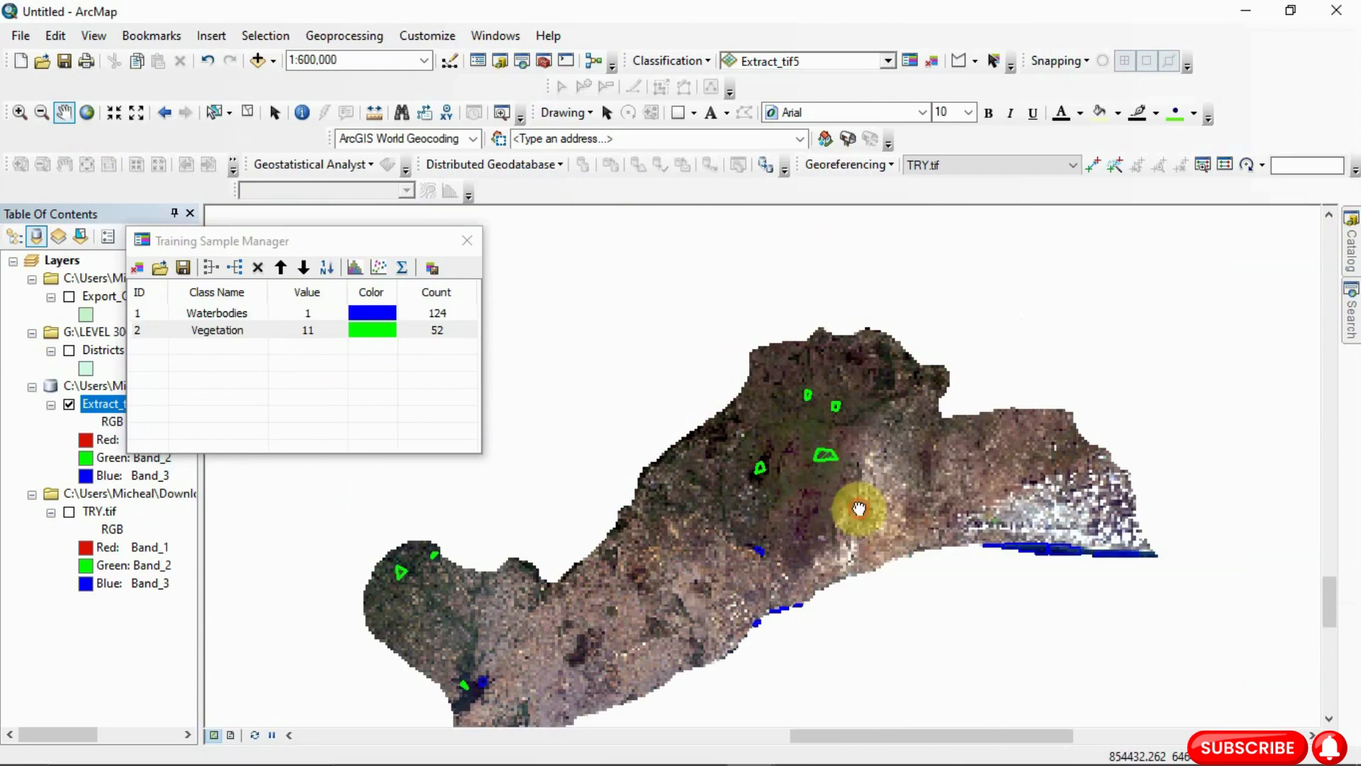
pyautogui.moveTo(859, 508); pyautogui.dragTo(857, 425)
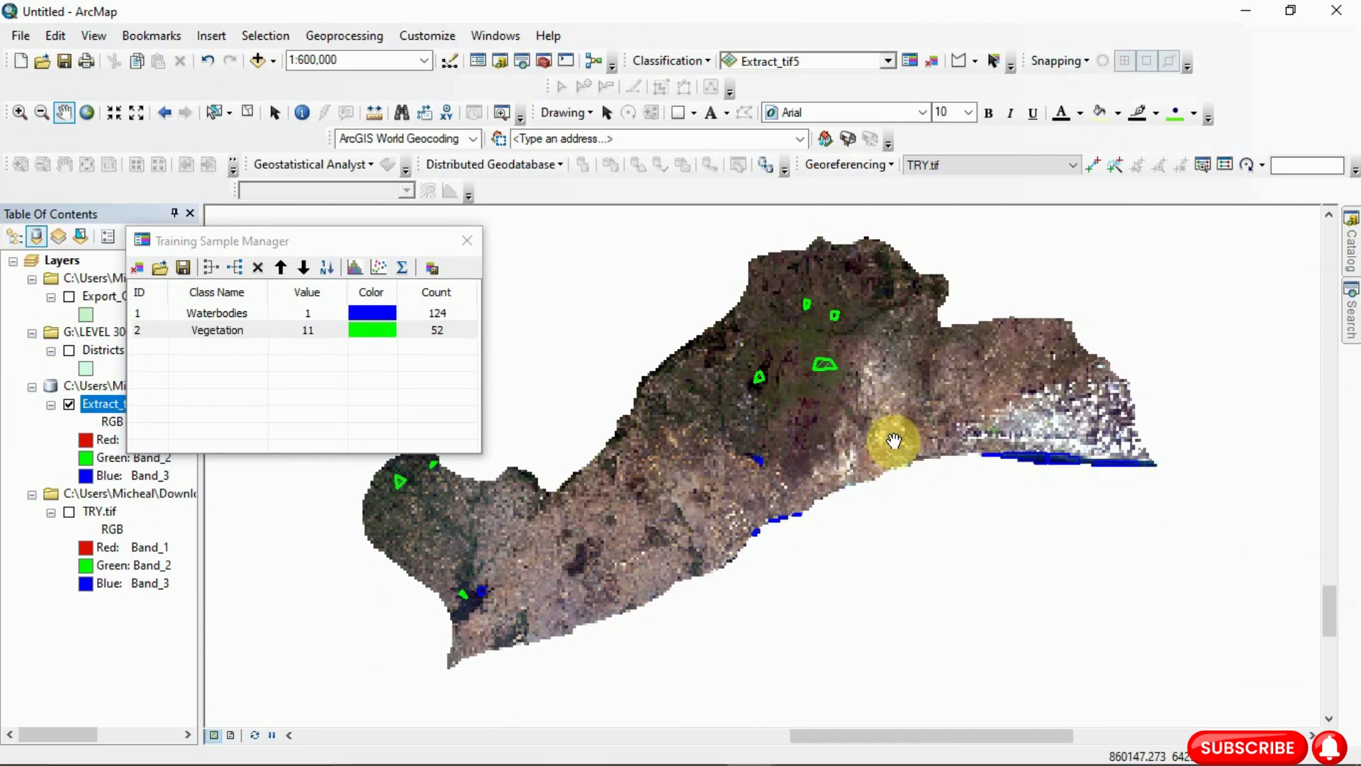
pyautogui.scroll(6, 893, 441)
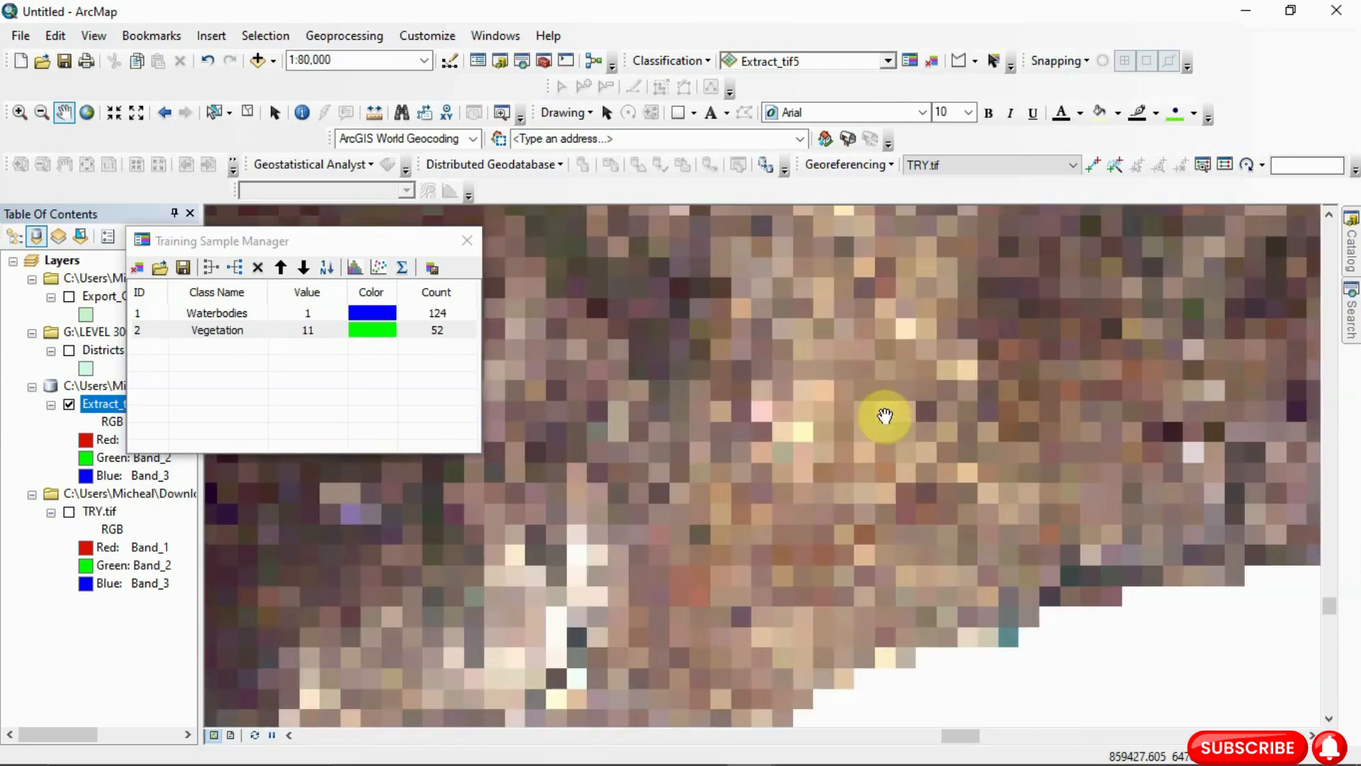
pyautogui.click(957, 63)
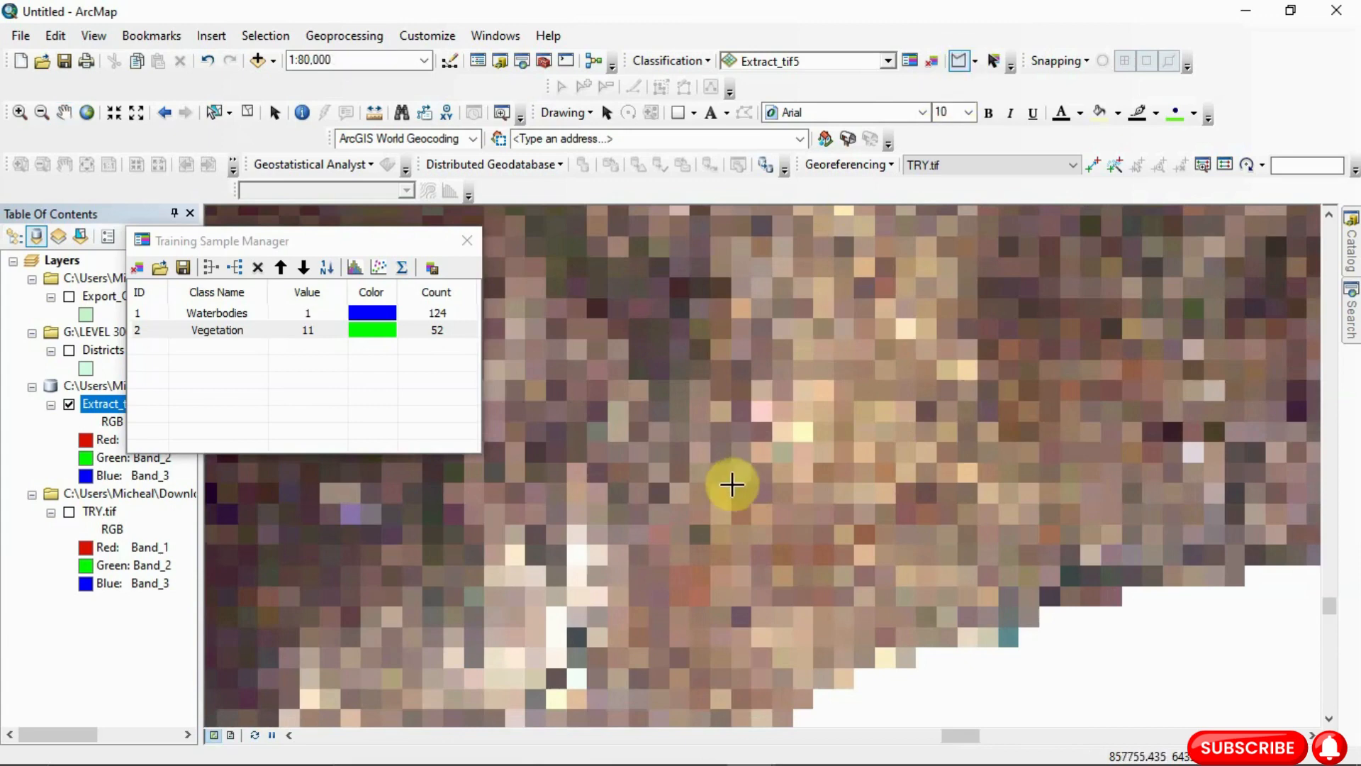
pyautogui.click(966, 374)
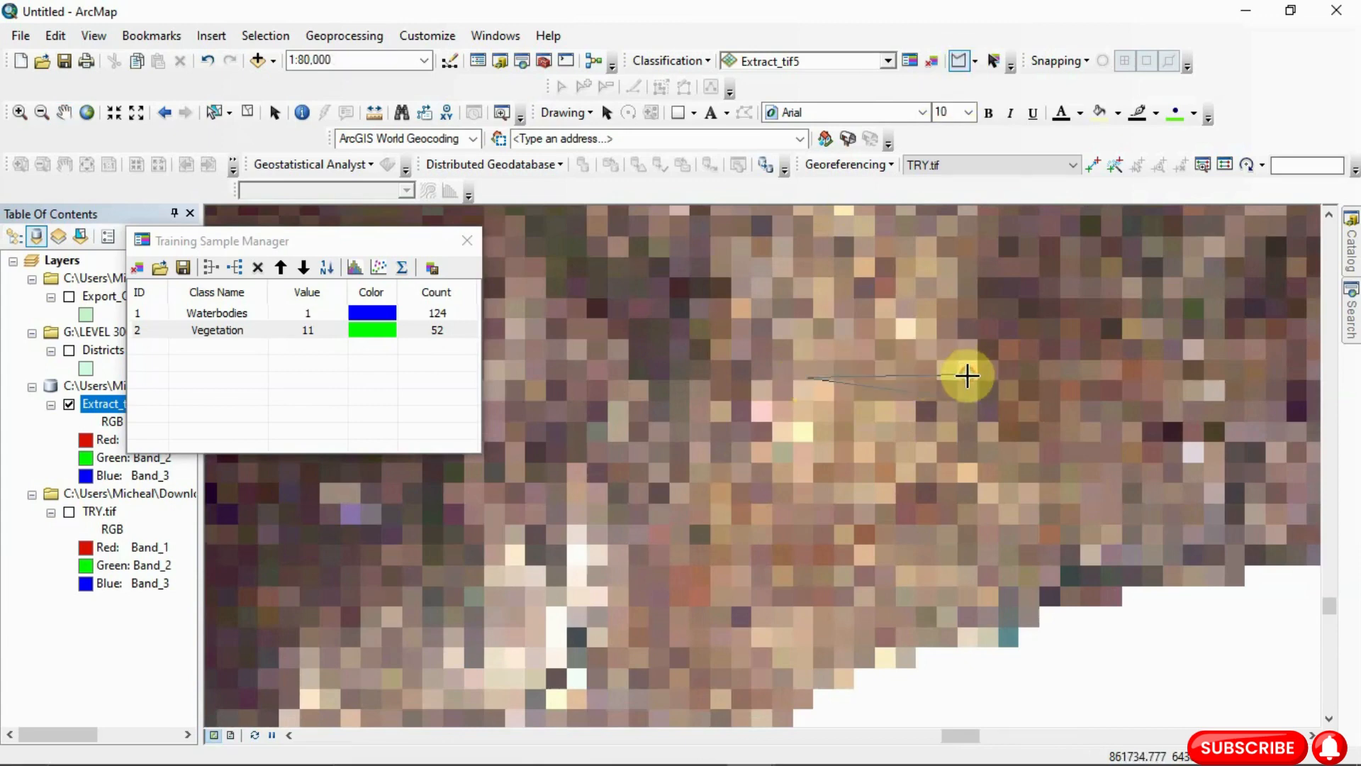
pyautogui.click(964, 629)
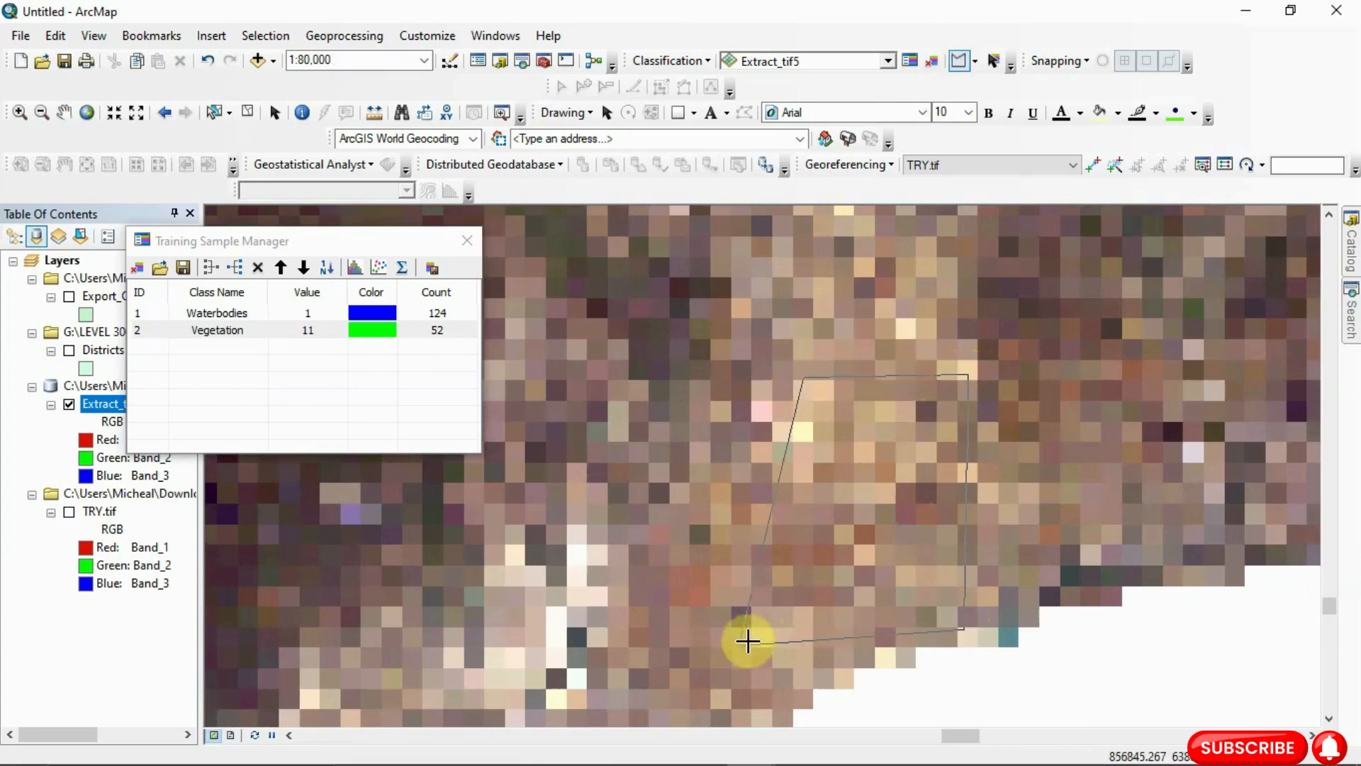
pyautogui.doubleClick(728, 645)
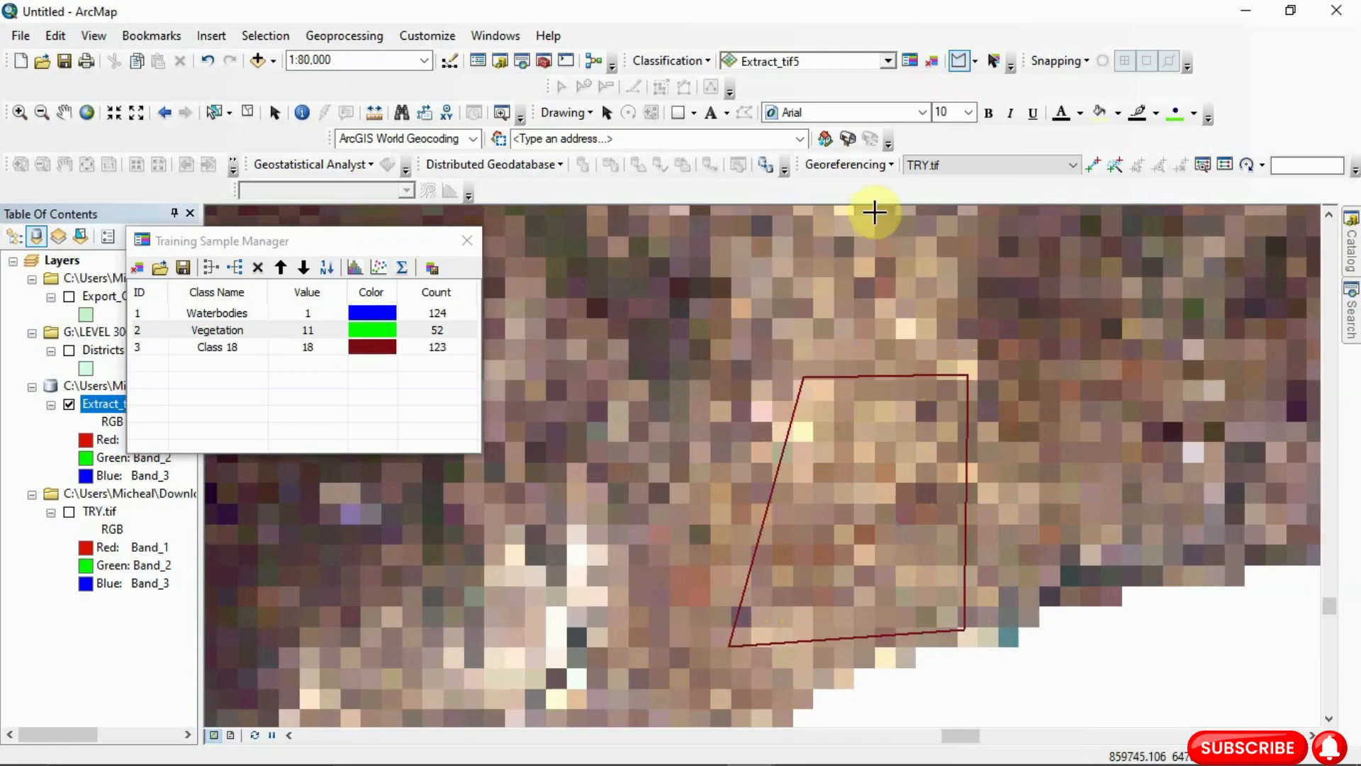
# Draw a four-sided training sample over the tan pixels directly north of the large coastal sample
pyautogui.click(803, 211)
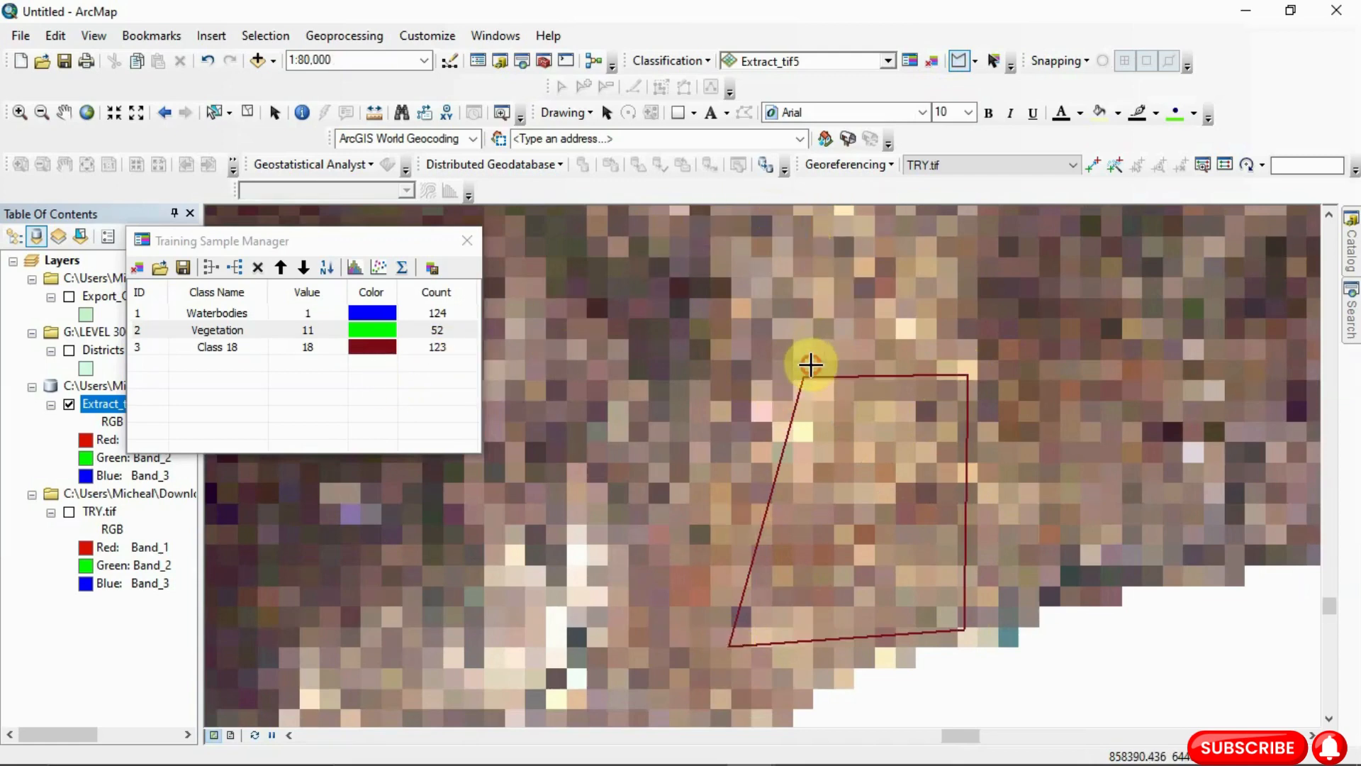
pyautogui.click(811, 365)
pyautogui.click(974, 362)
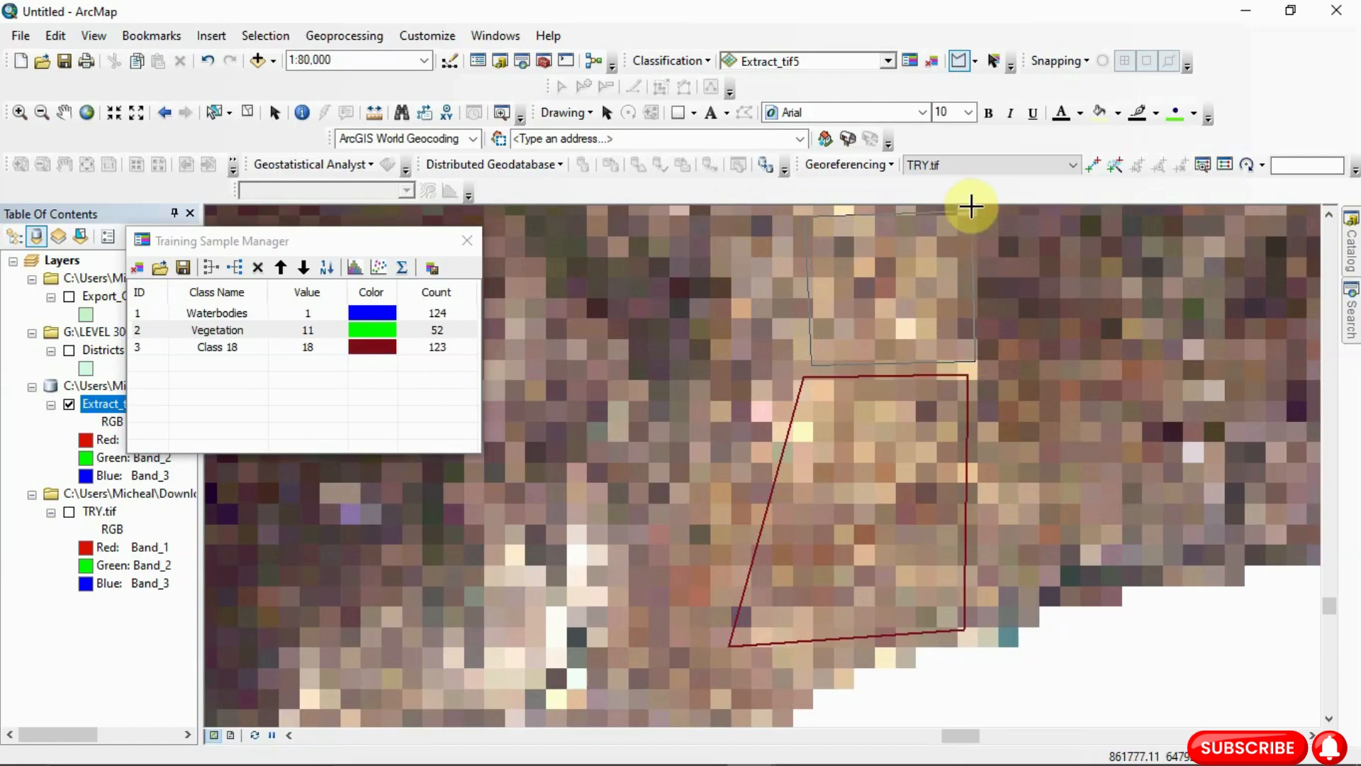
pyautogui.doubleClick(968, 216)
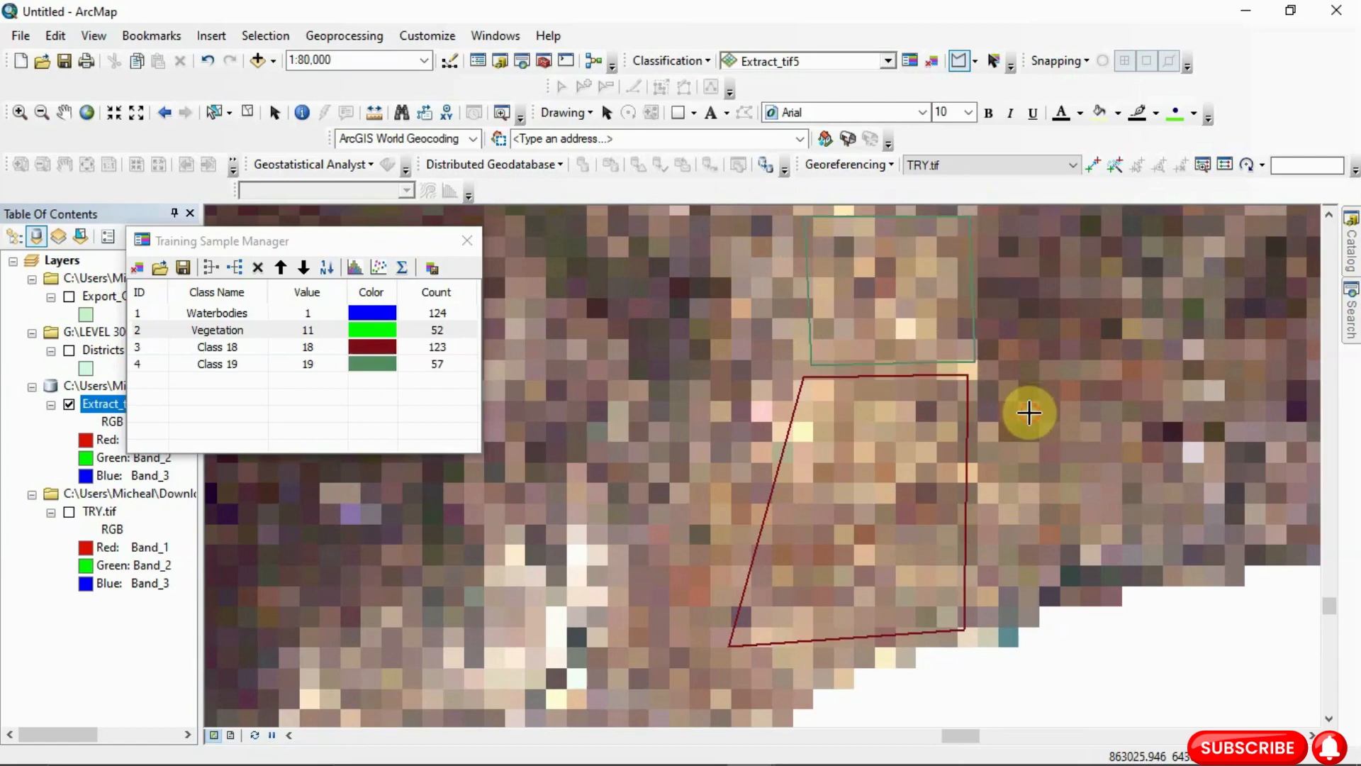
# Draw a triangular training sample east of the large coastal sample, reaching down to the shoreline
pyautogui.click(1028, 412)
pyautogui.click(1033, 576)
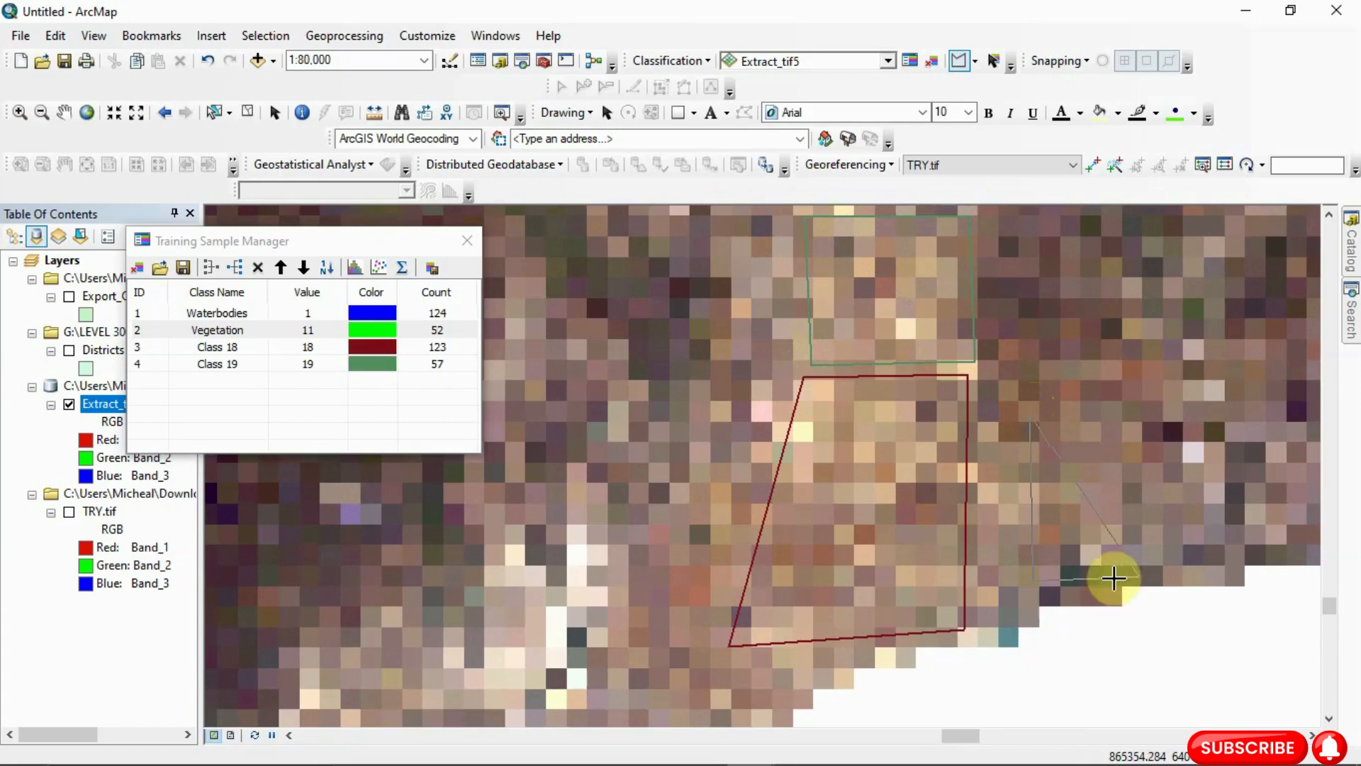
pyautogui.doubleClick(1161, 564)
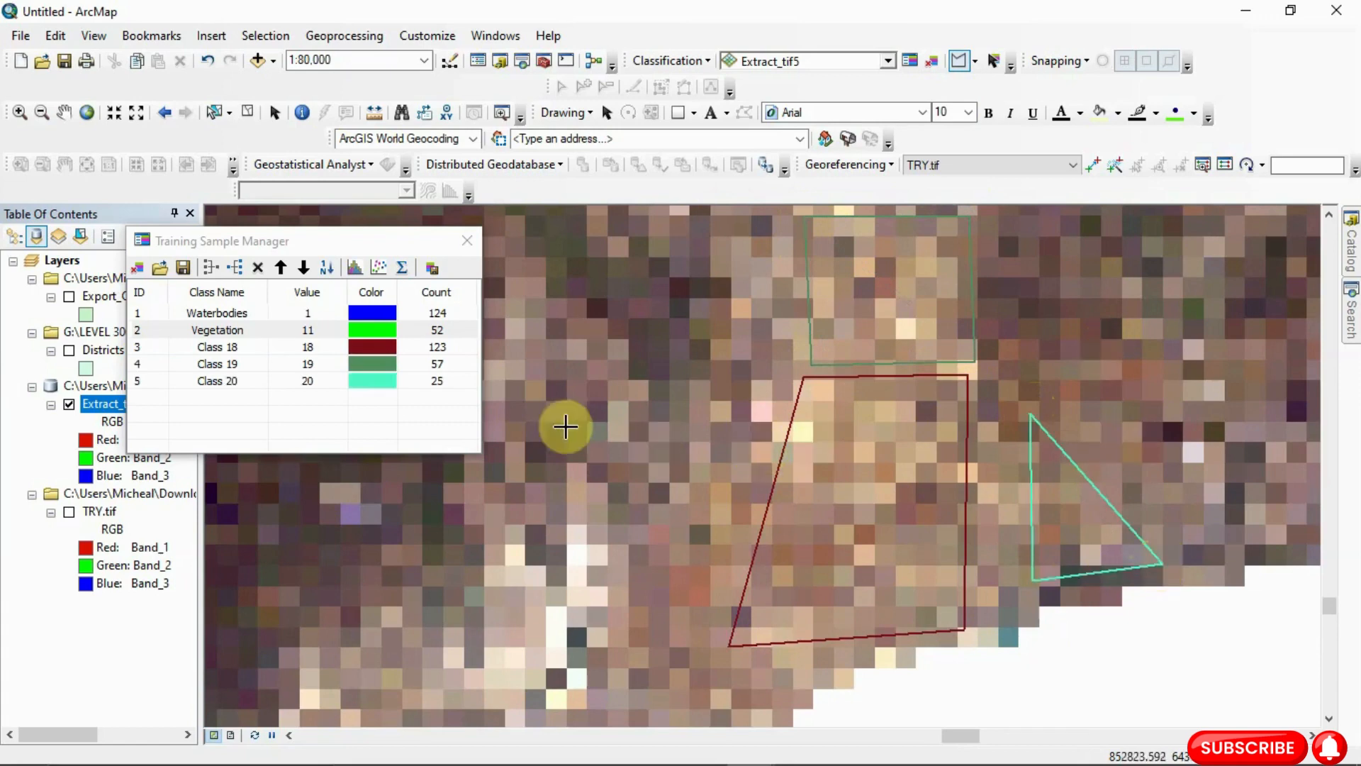
# Draw a four-sided training sample around the white and pale pixels west of the large coastal sample
pyautogui.click(564, 509)
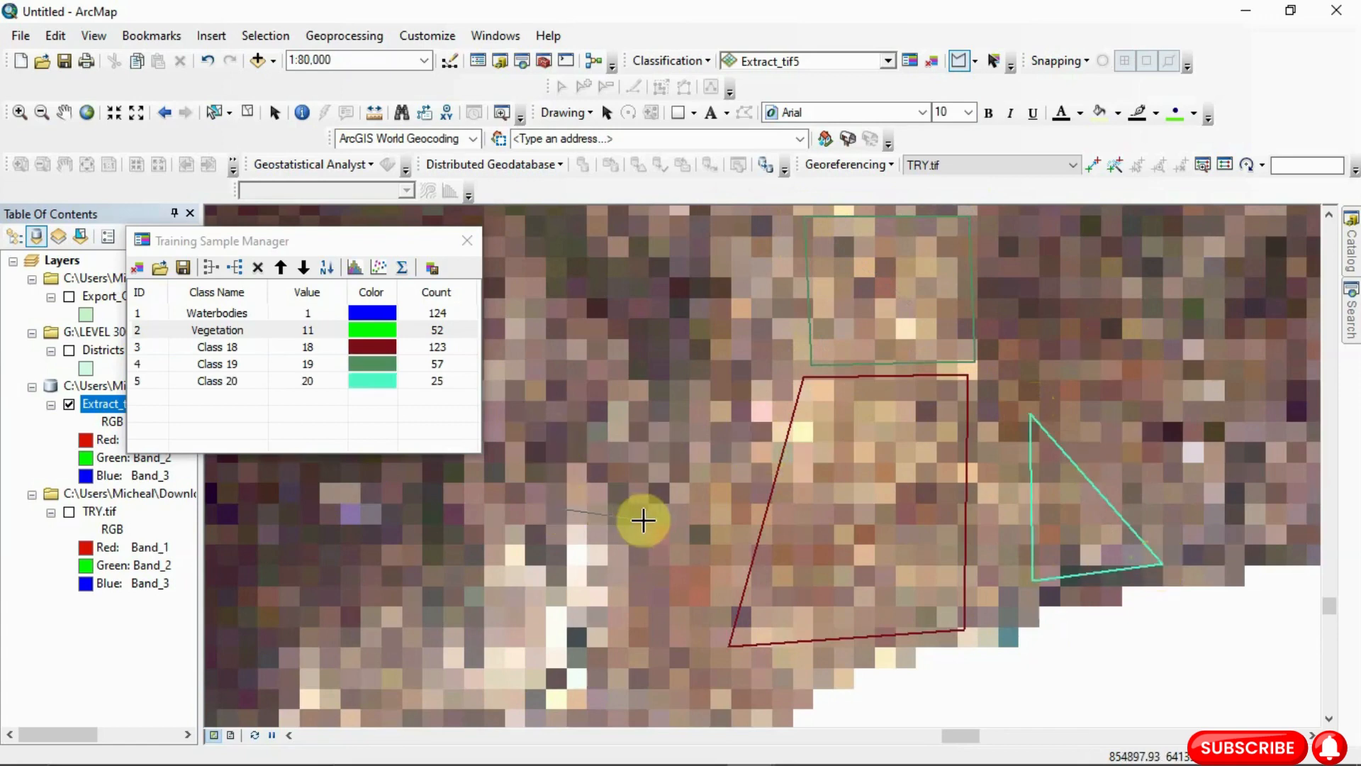
pyautogui.click(646, 520)
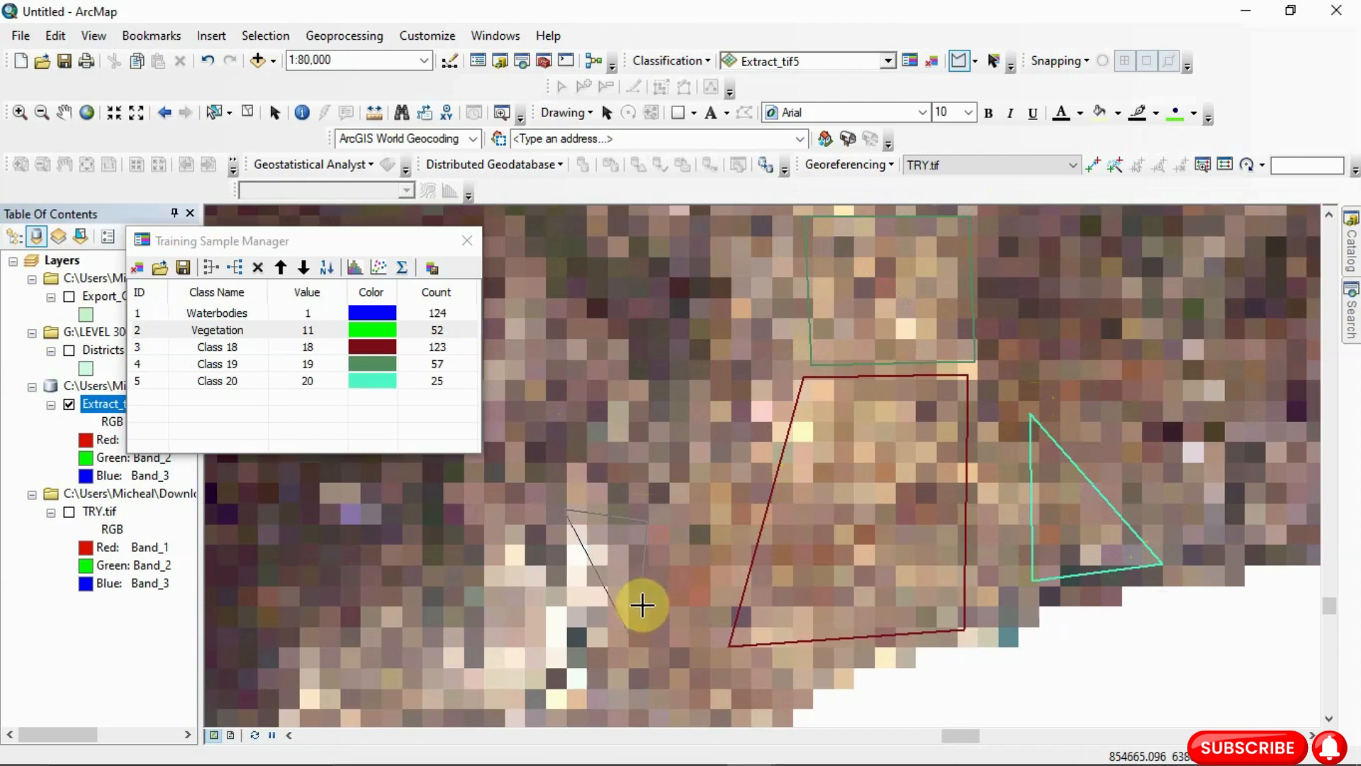
pyautogui.click(637, 647)
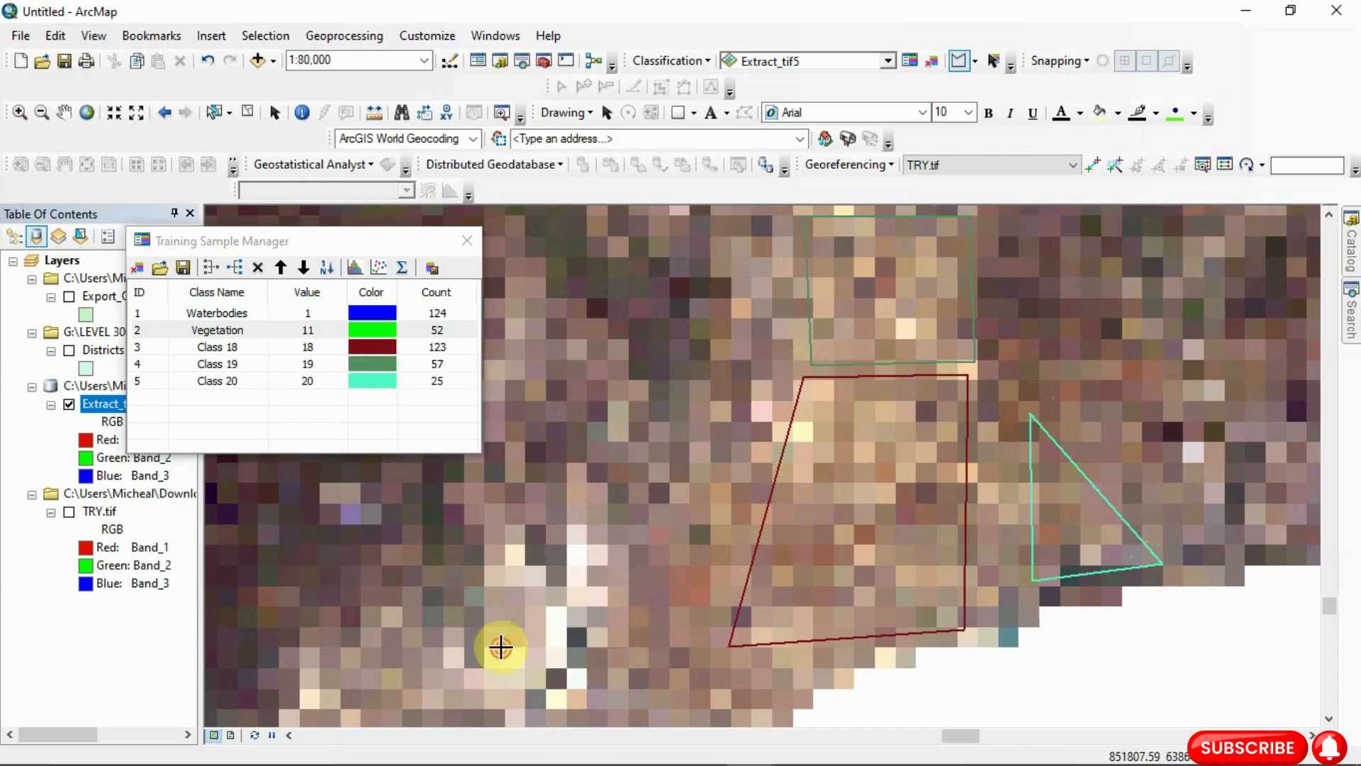
pyautogui.doubleClick(500, 647)
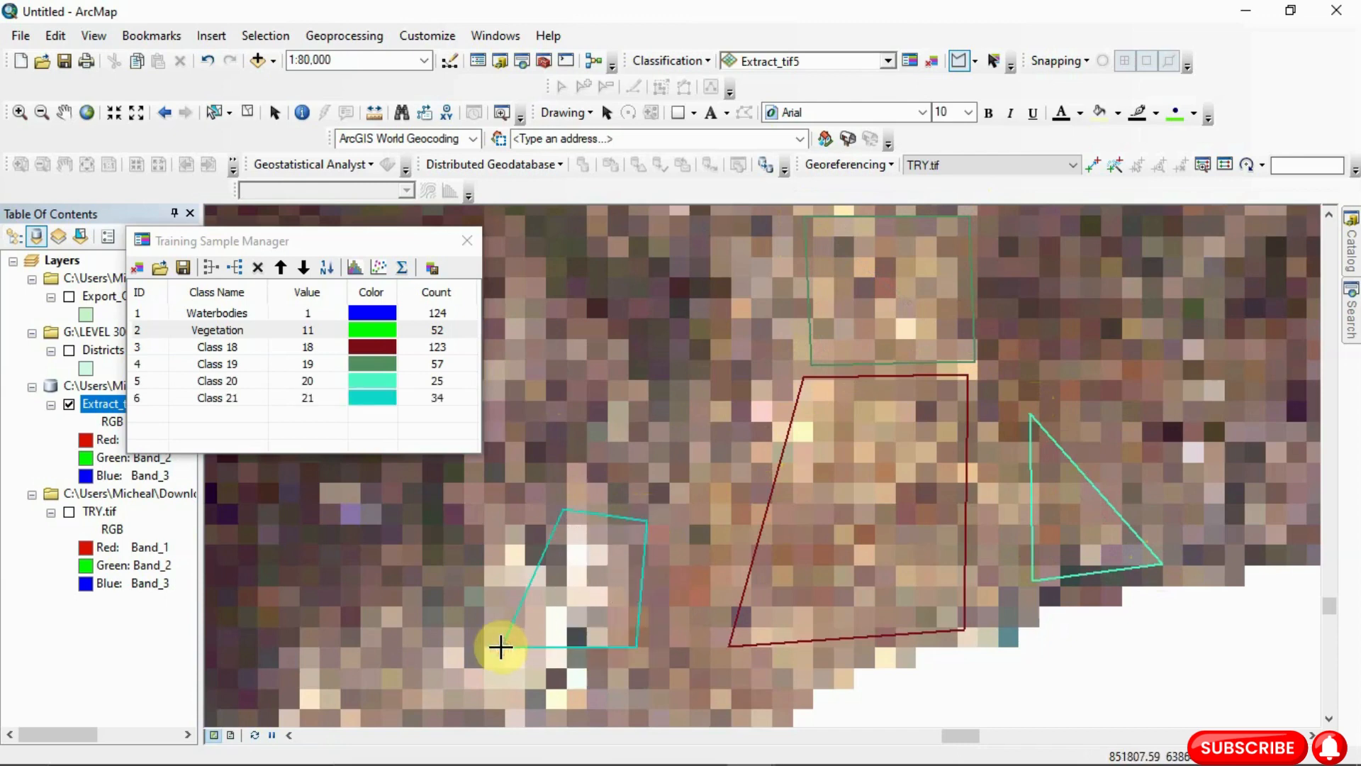
# Draw a four-sided training sample over the brownish pixels just north of the white-pixel sample
pyautogui.click(525, 344)
pyautogui.click(532, 472)
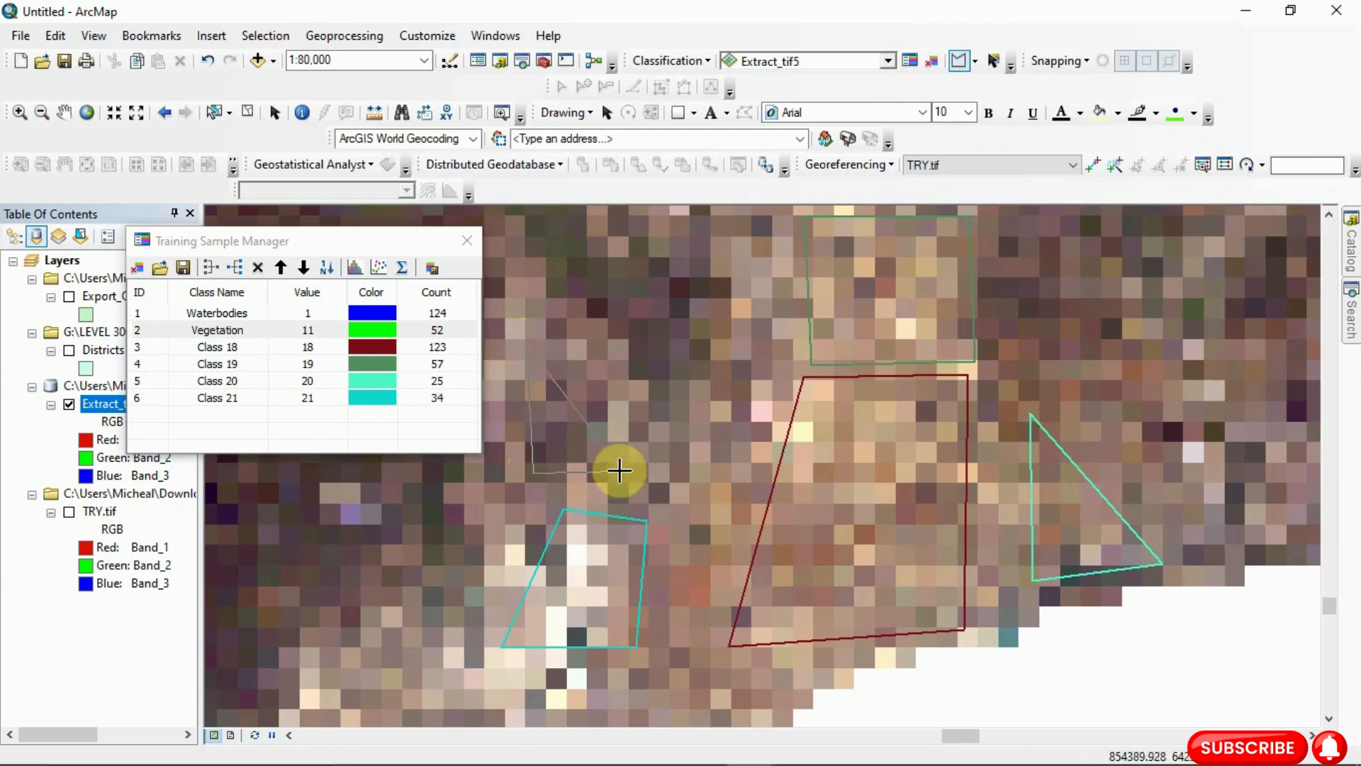
pyautogui.click(623, 471)
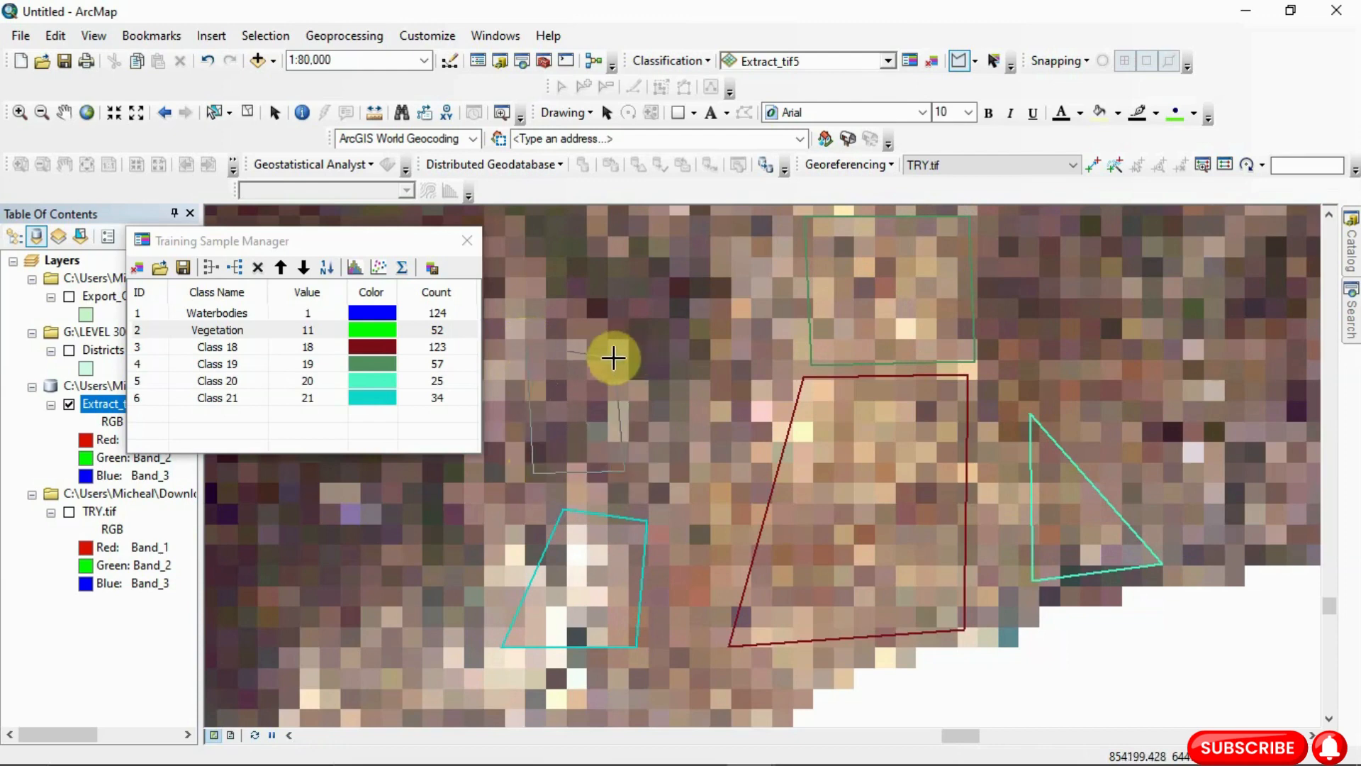
pyautogui.doubleClick(613, 358)
# Draw a four-sided training sample over the pale grayish area east of the largest vegetation sample
pyautogui.scroll(6, 613, 357)
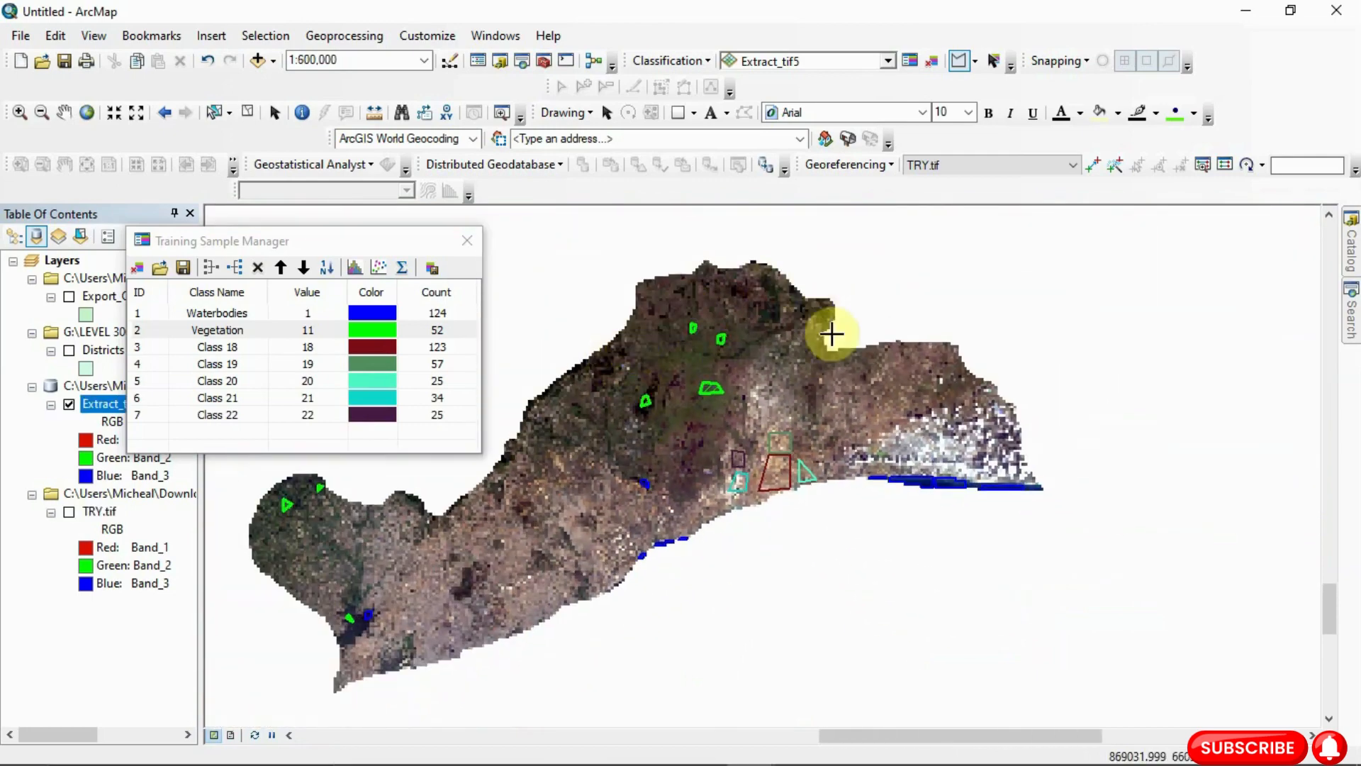
pyautogui.scroll(-4, 764, 379)
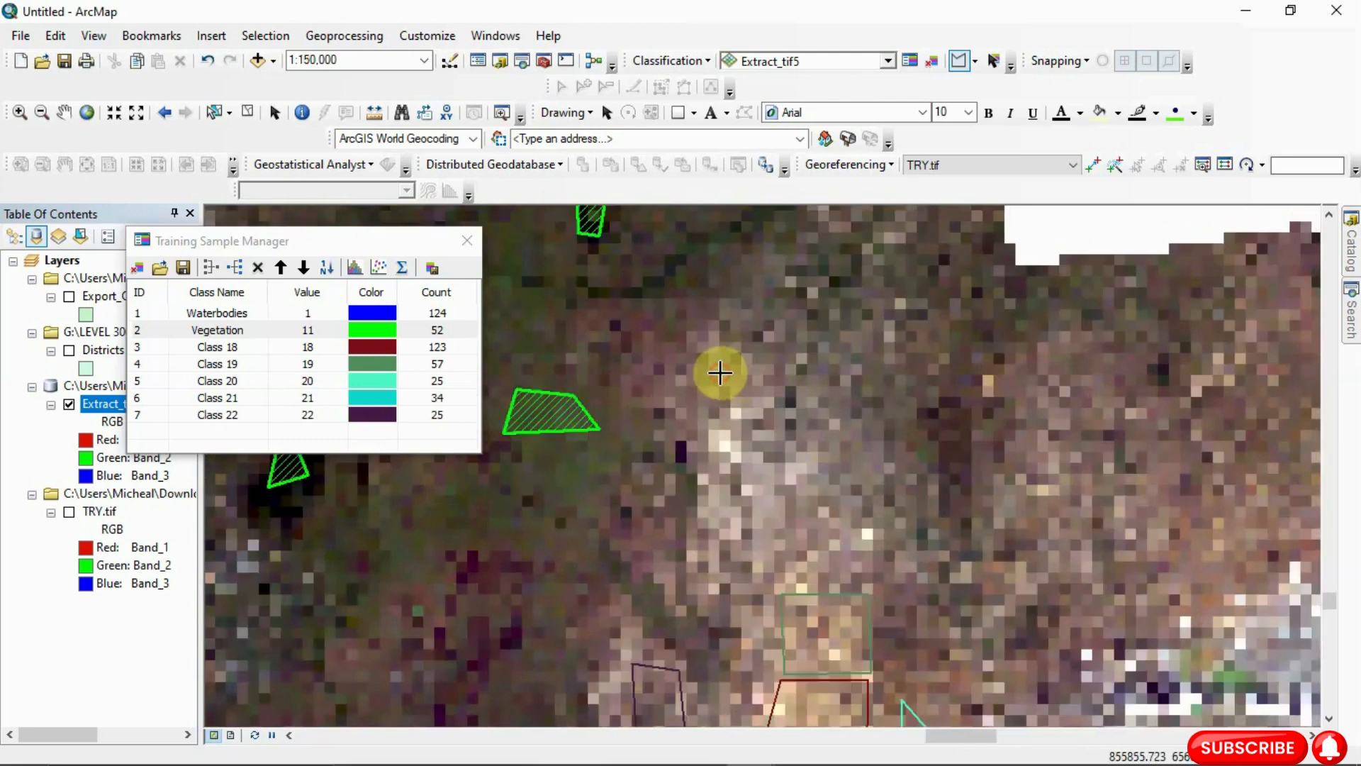
pyautogui.click(720, 386)
pyautogui.click(716, 446)
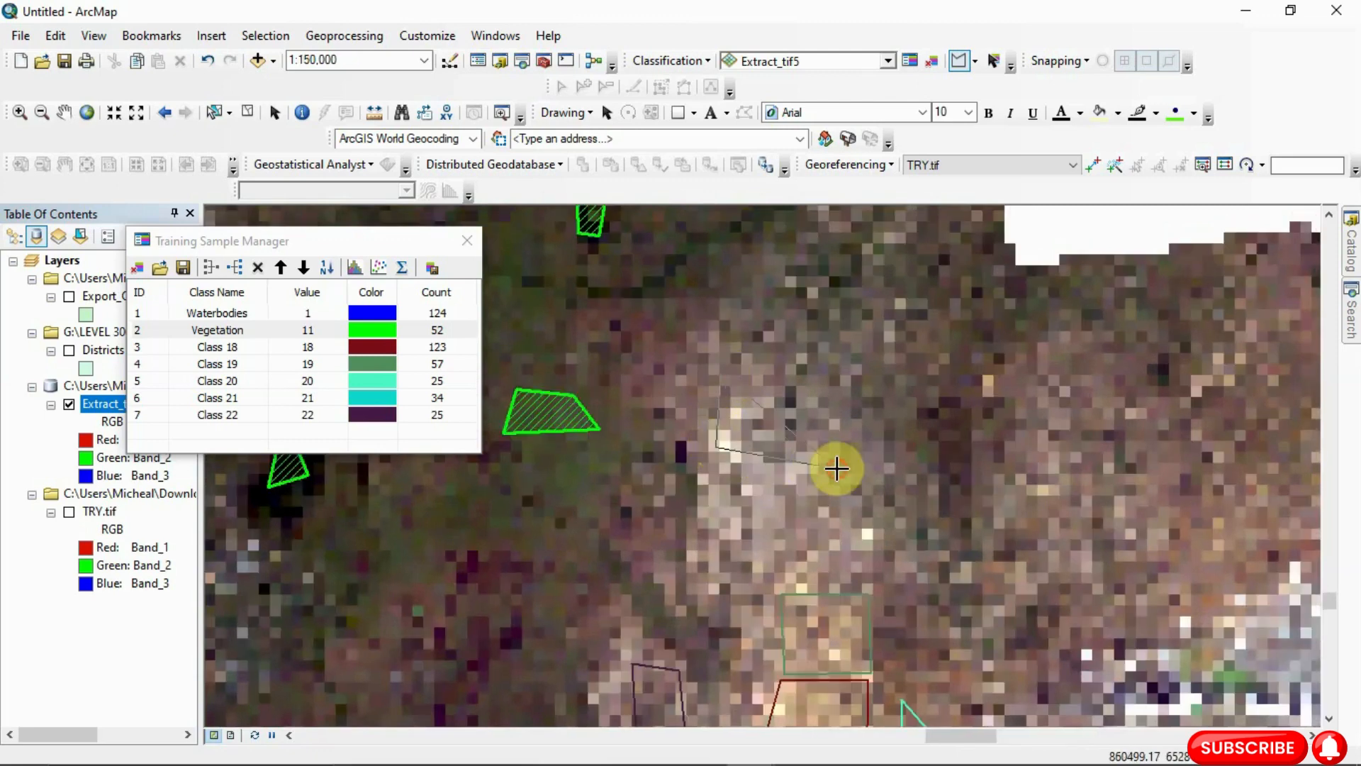
pyautogui.click(837, 468)
pyautogui.doubleClick(841, 372)
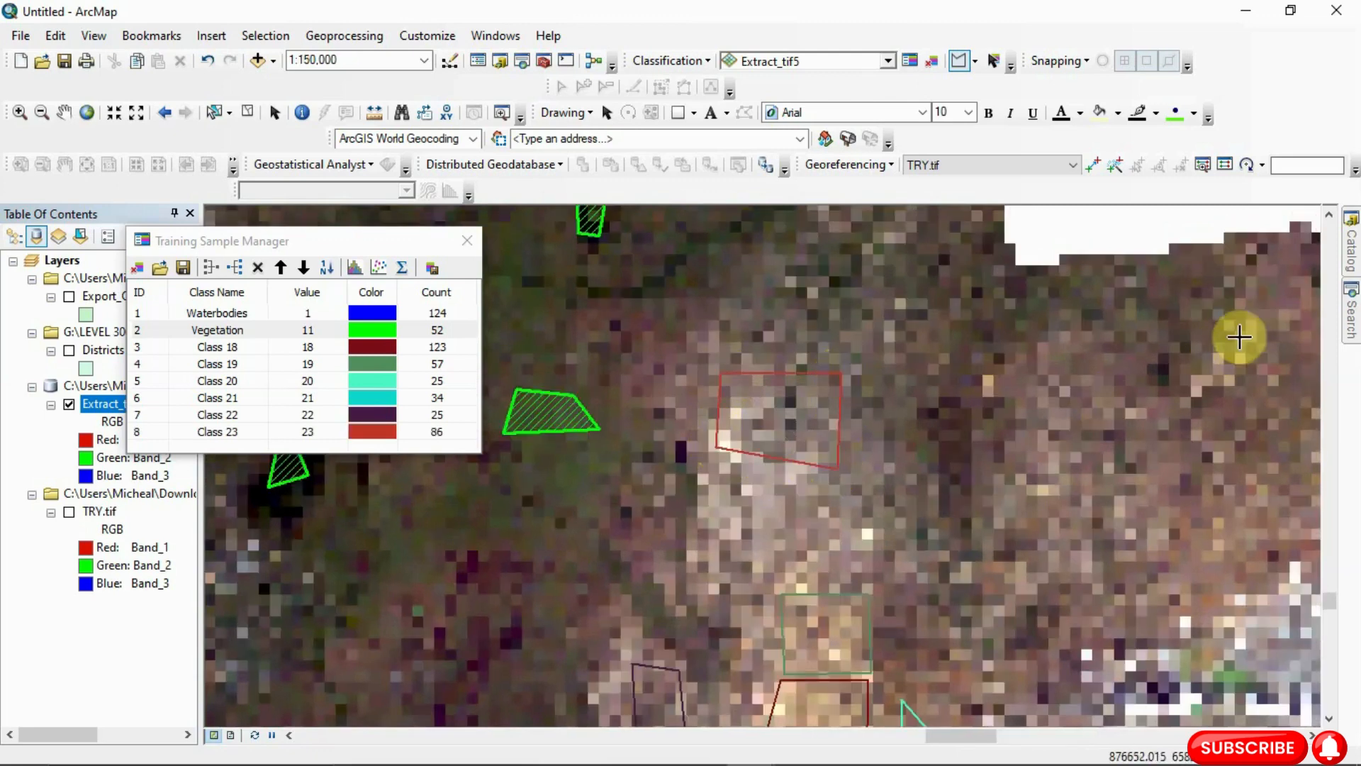
# Draw a four-sided training sample over the brownish area in the raster's east, north of the white speckled zone
pyautogui.click(1230, 317)
pyautogui.click(1234, 424)
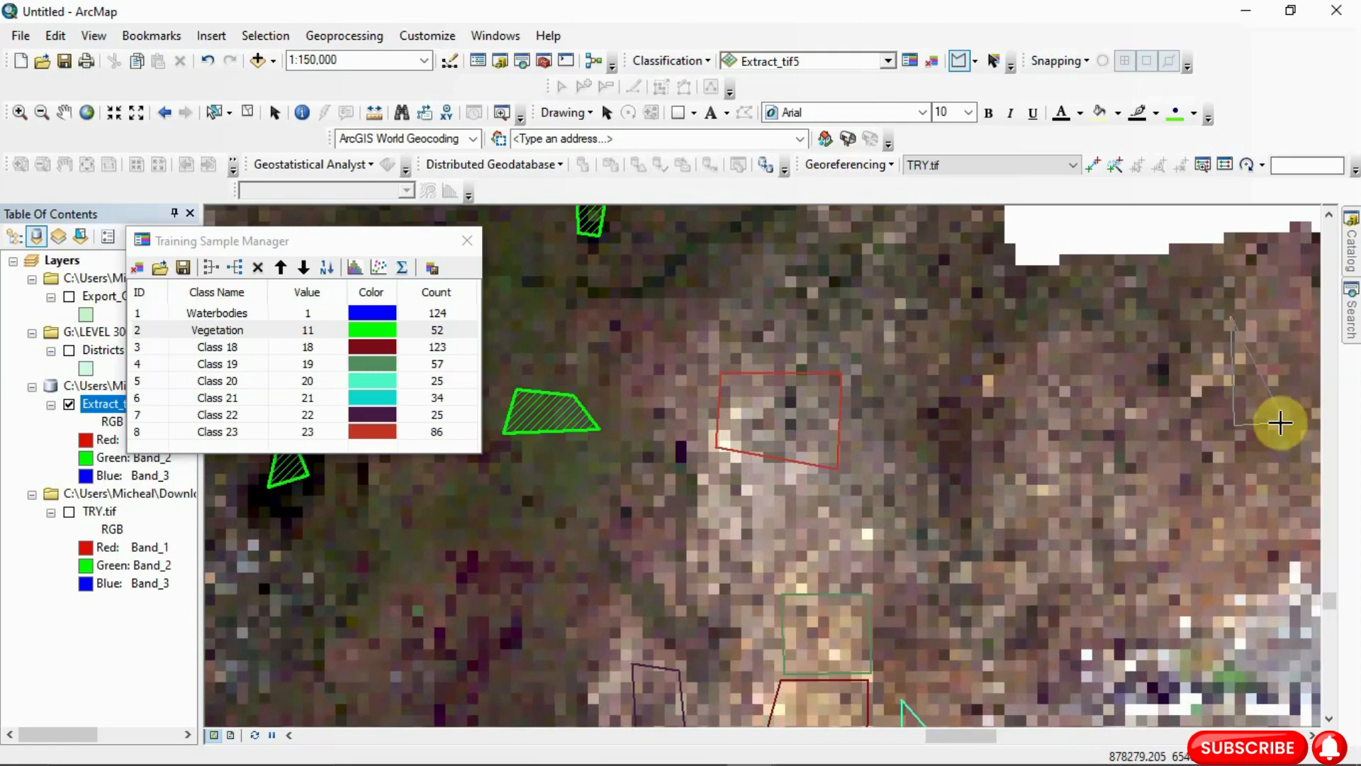
pyautogui.click(1303, 418)
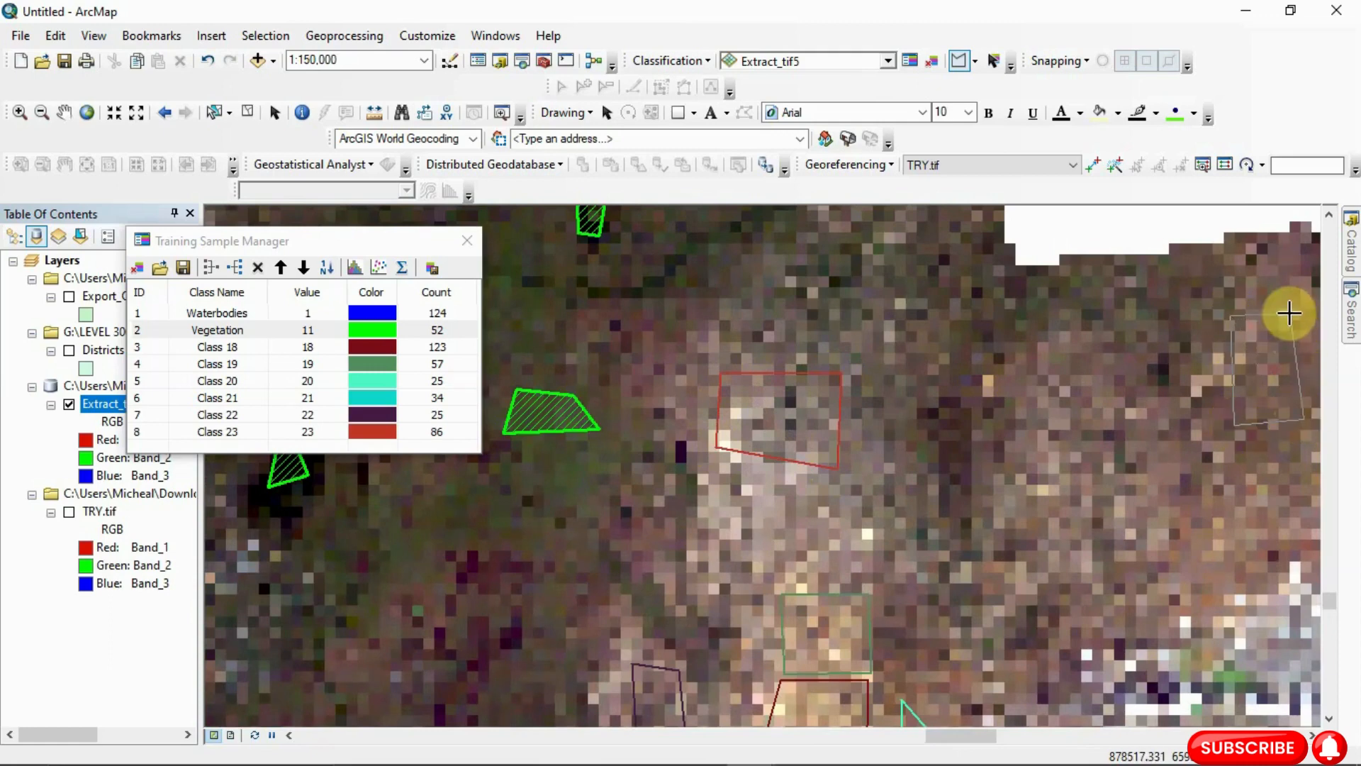
pyautogui.doubleClick(1288, 312)
# Draw a four-sided training sample over the pale brownish-gray area in the raster's west, northeast of the small southwestern waterbody sample
pyautogui.scroll(-5, 643, 535)
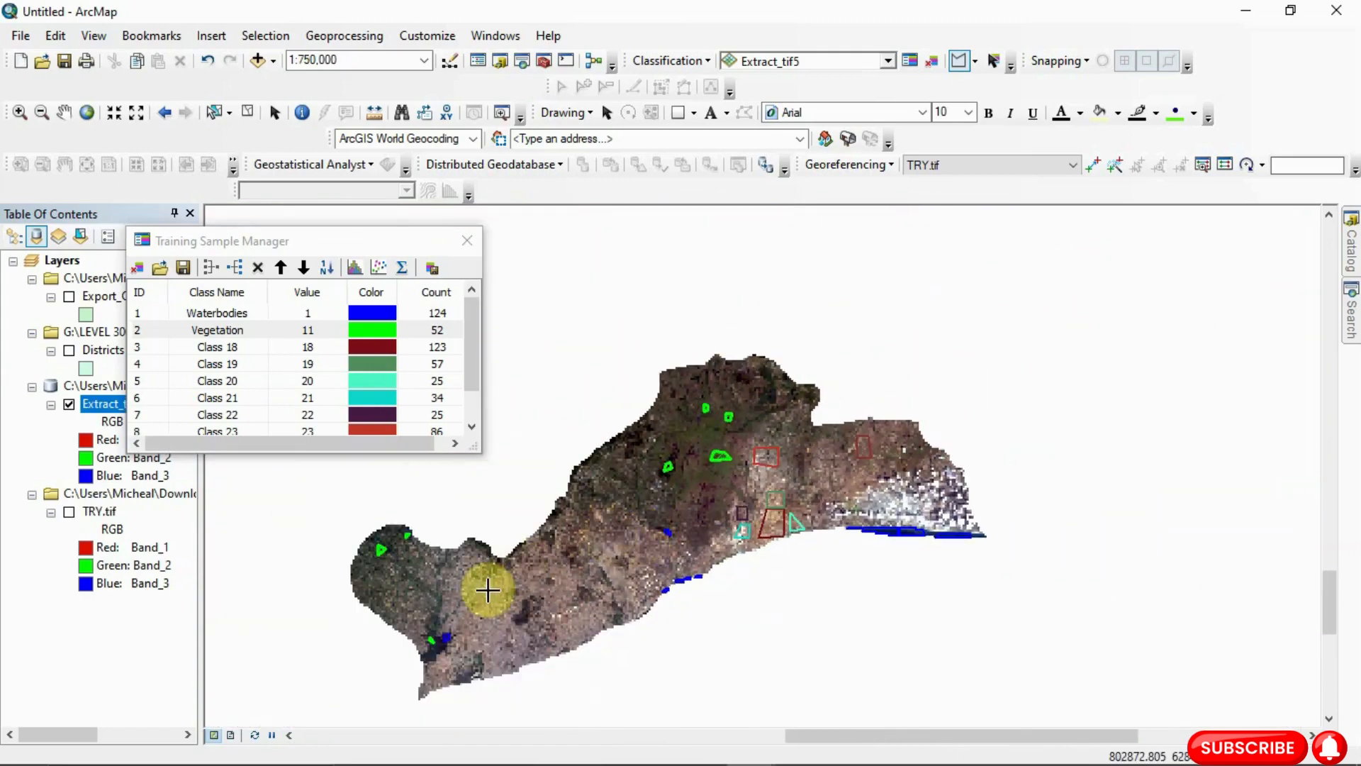
pyautogui.scroll(5, 485, 601)
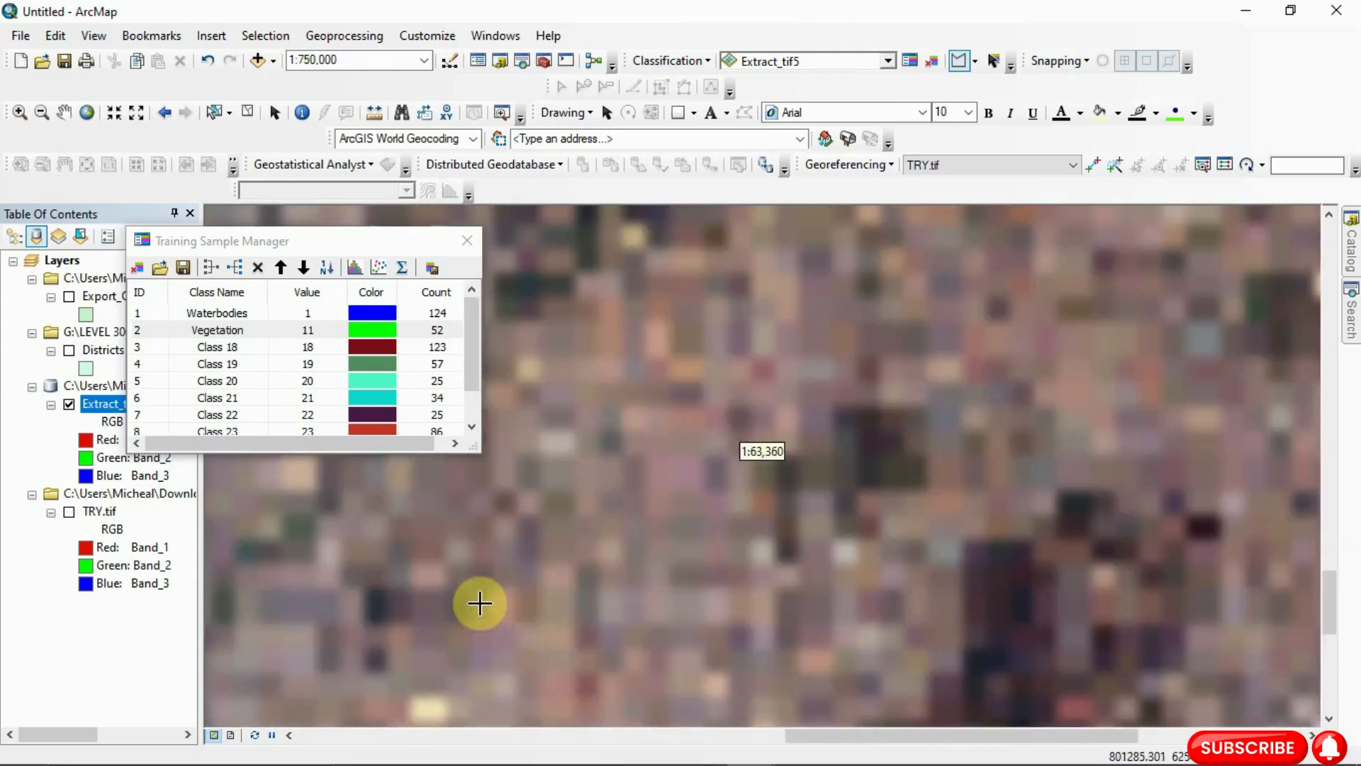
pyautogui.click(508, 498)
pyautogui.click(517, 702)
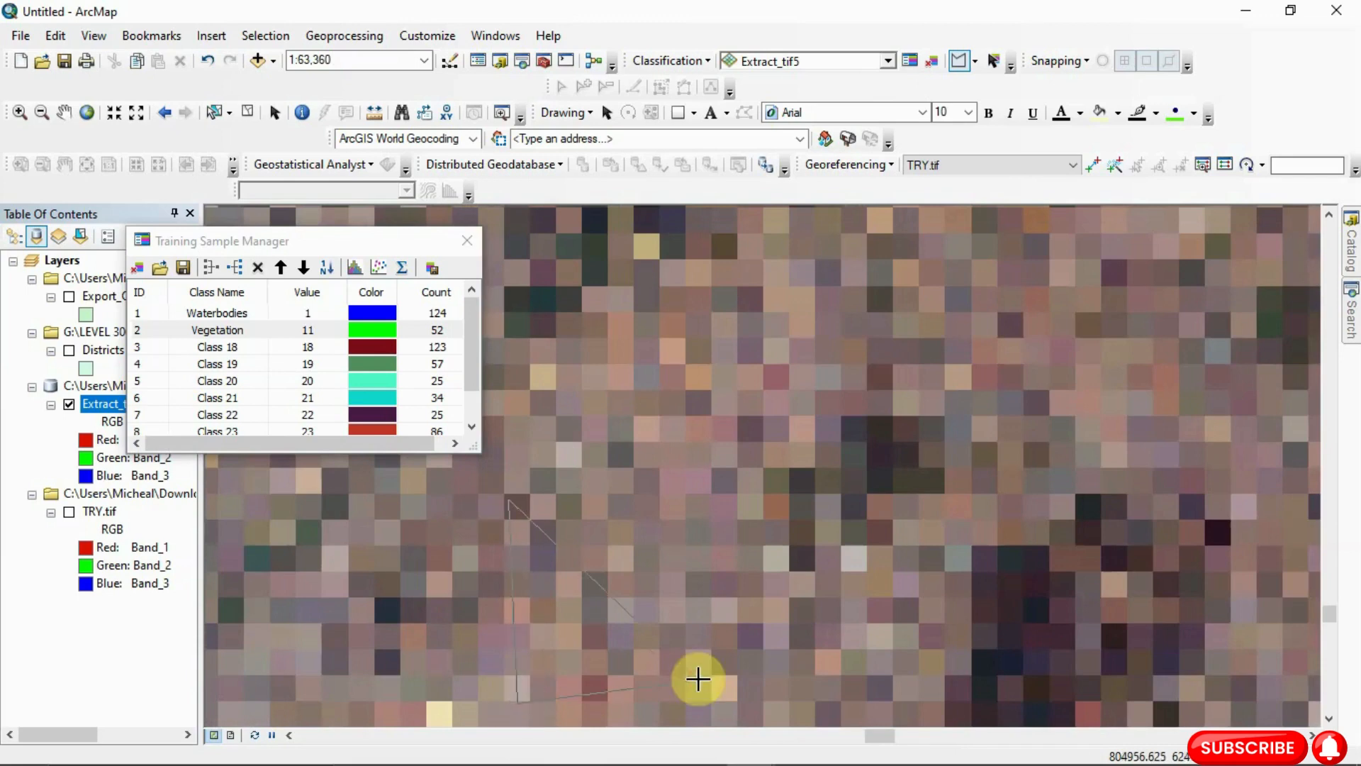
pyautogui.click(698, 679)
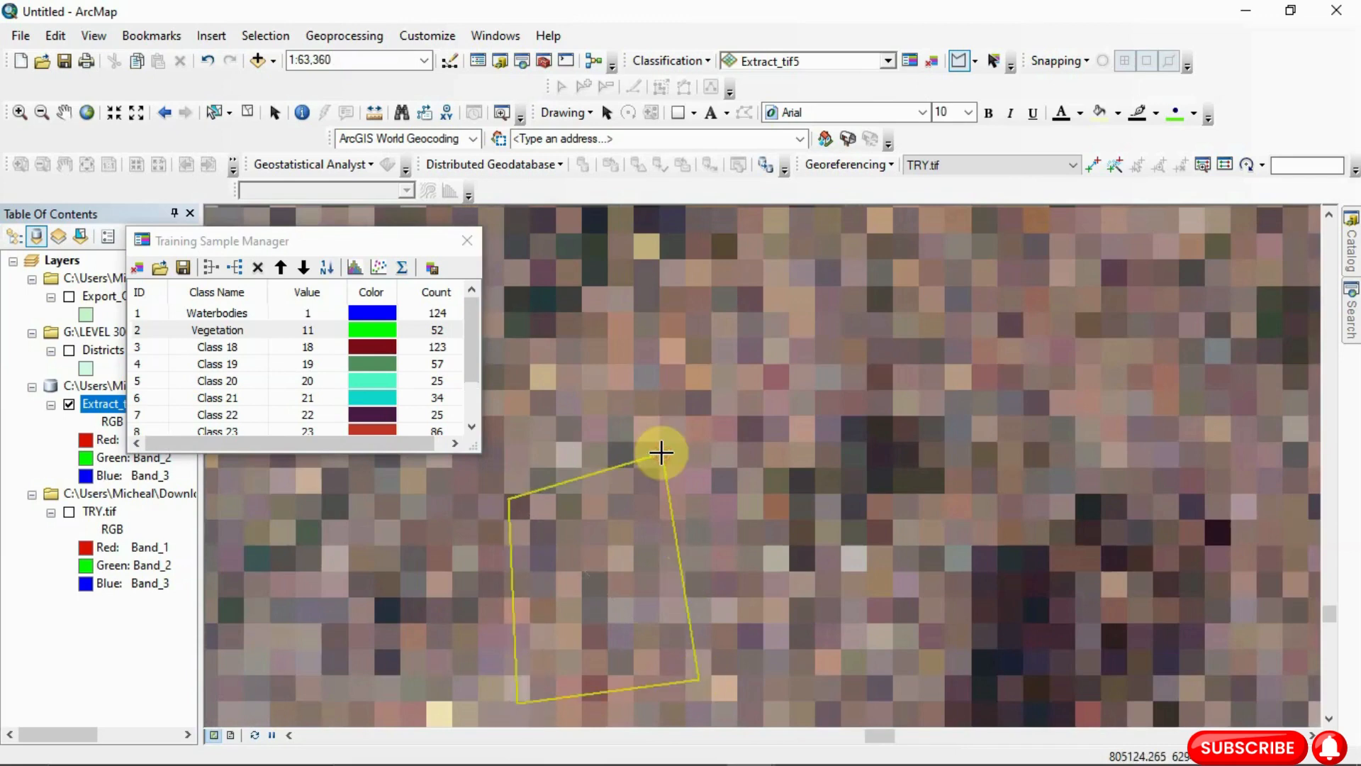
# Draw a triangular training sample over the brownish pixels just northeast of the new western four-sided sample
pyautogui.click(726, 339)
pyautogui.click(742, 496)
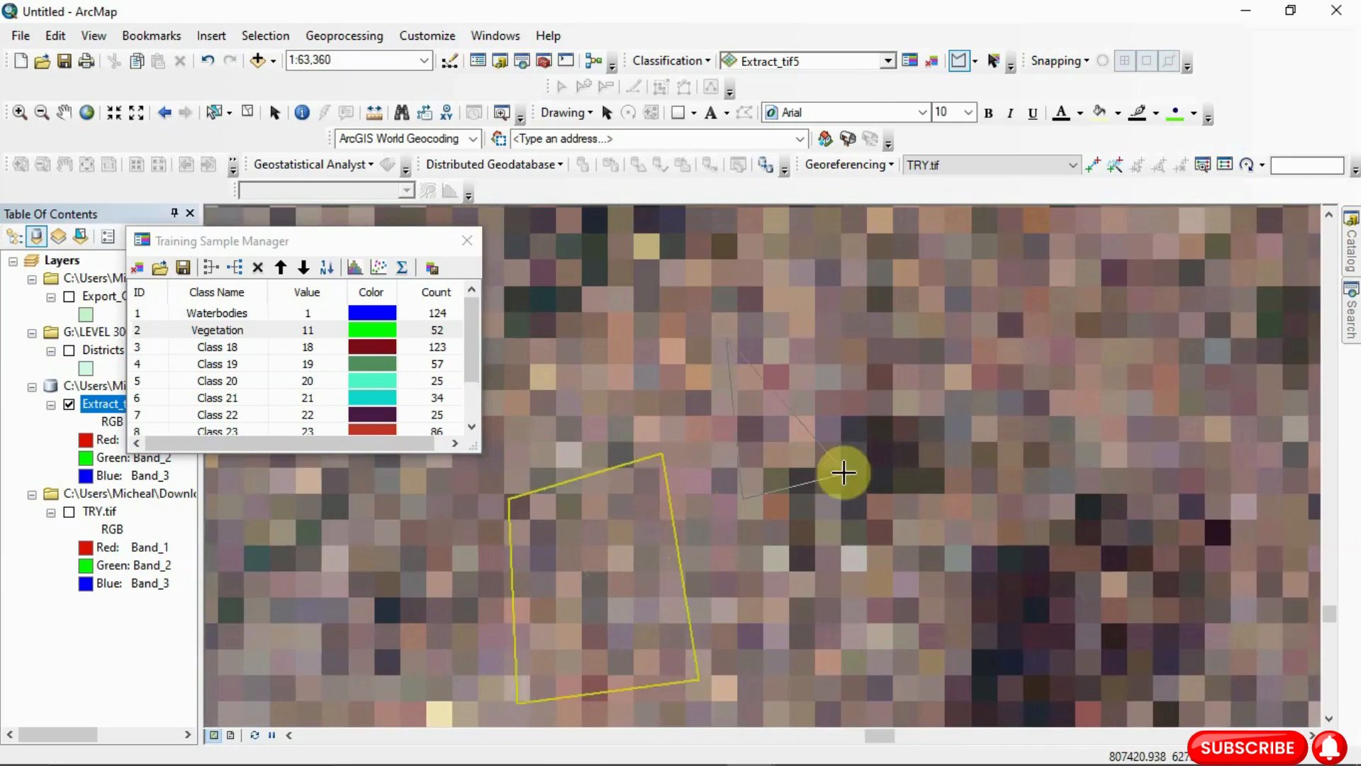
pyautogui.doubleClick(833, 366)
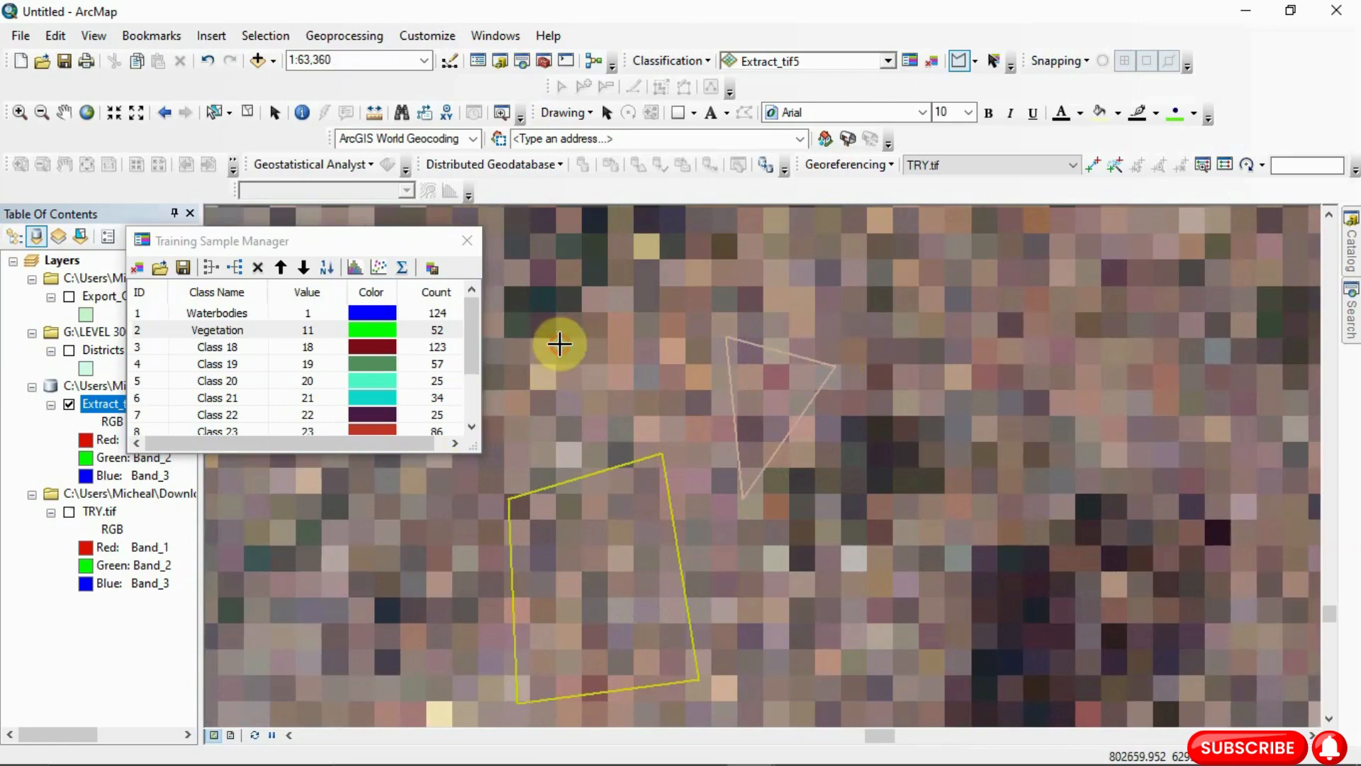
# Draw a small four-sided training sample directly north of the western four-sided sample, west of the triangular one
pyautogui.click(563, 369)
pyautogui.click(568, 458)
pyautogui.click(649, 448)
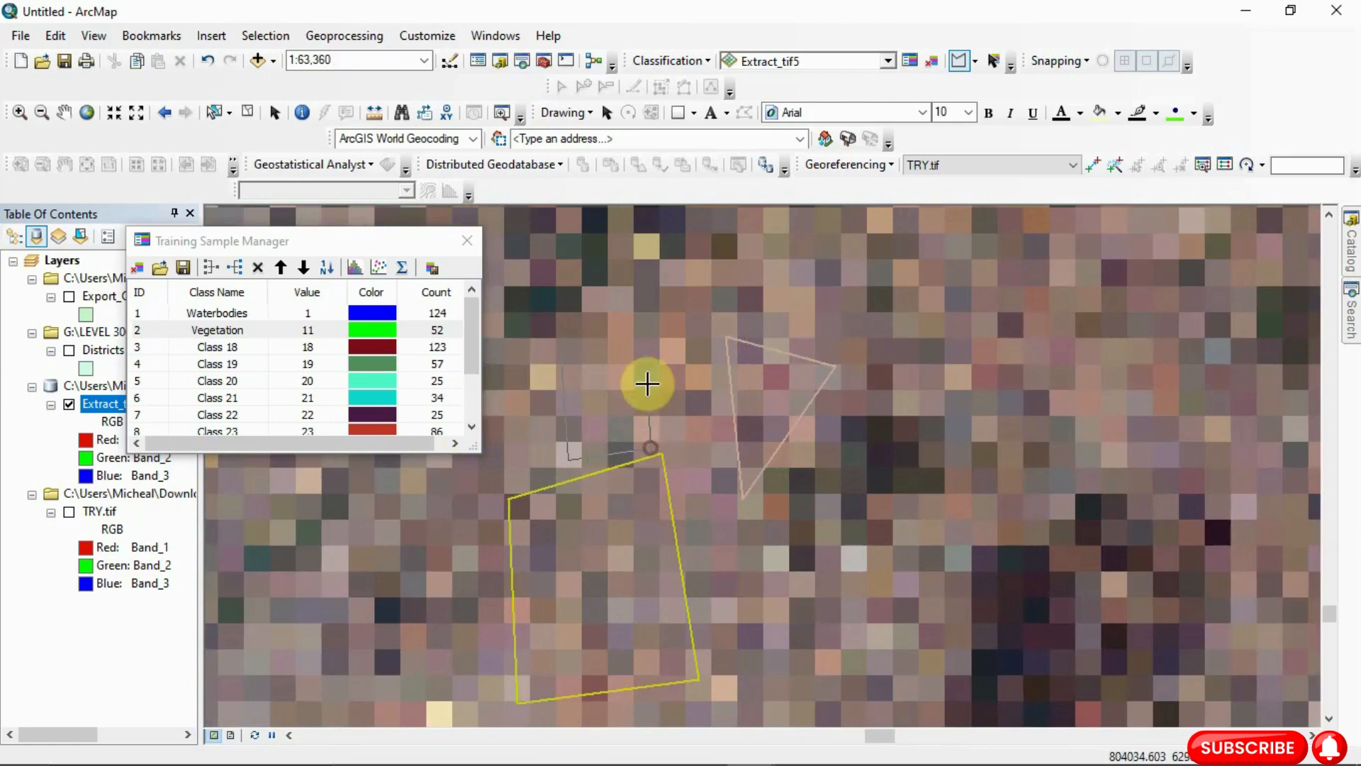
pyautogui.doubleClick(641, 323)
# Draw a four-sided training sample over the pale grayish pixels along the southwestern coast, east of the dark green patch
pyautogui.scroll(4, 599, 407)
pyautogui.scroll(6, 597, 411)
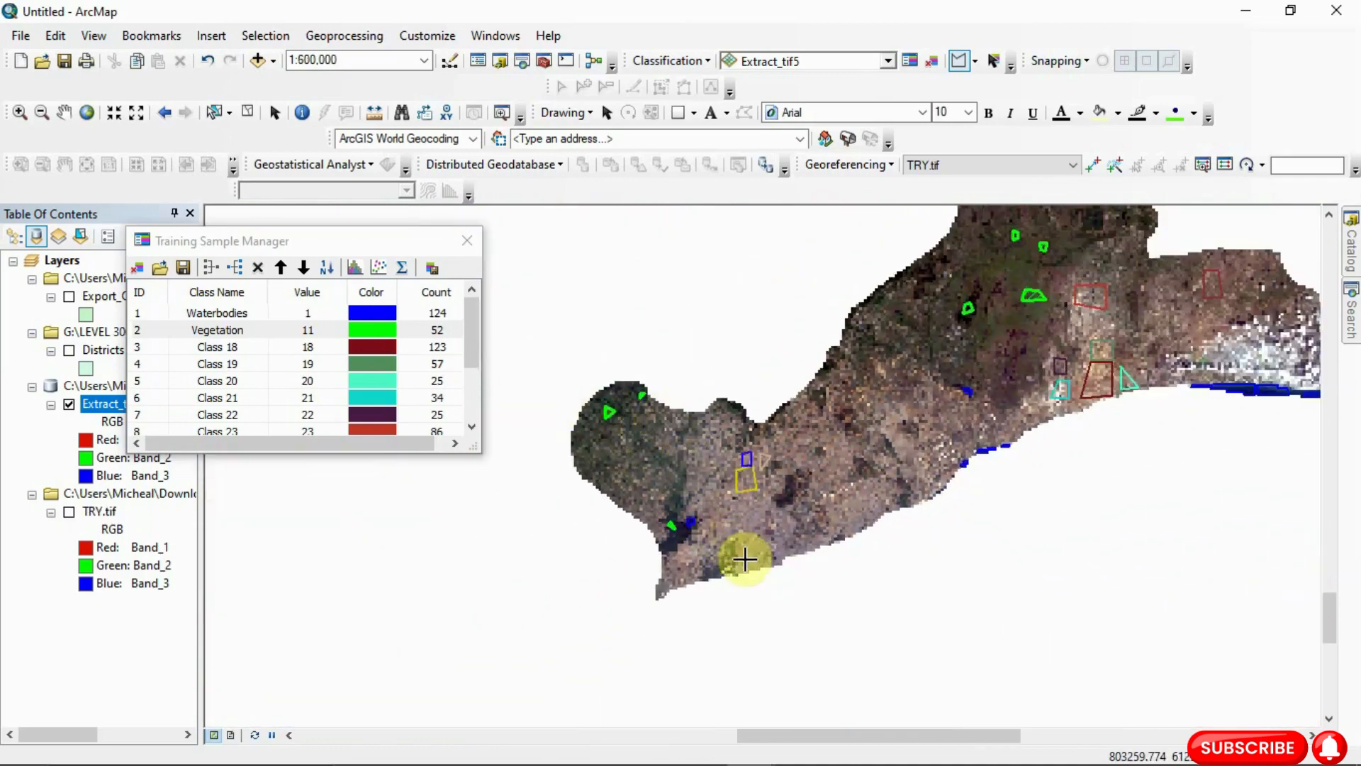
pyautogui.scroll(-2, 743, 556)
pyautogui.scroll(-7, 776, 560)
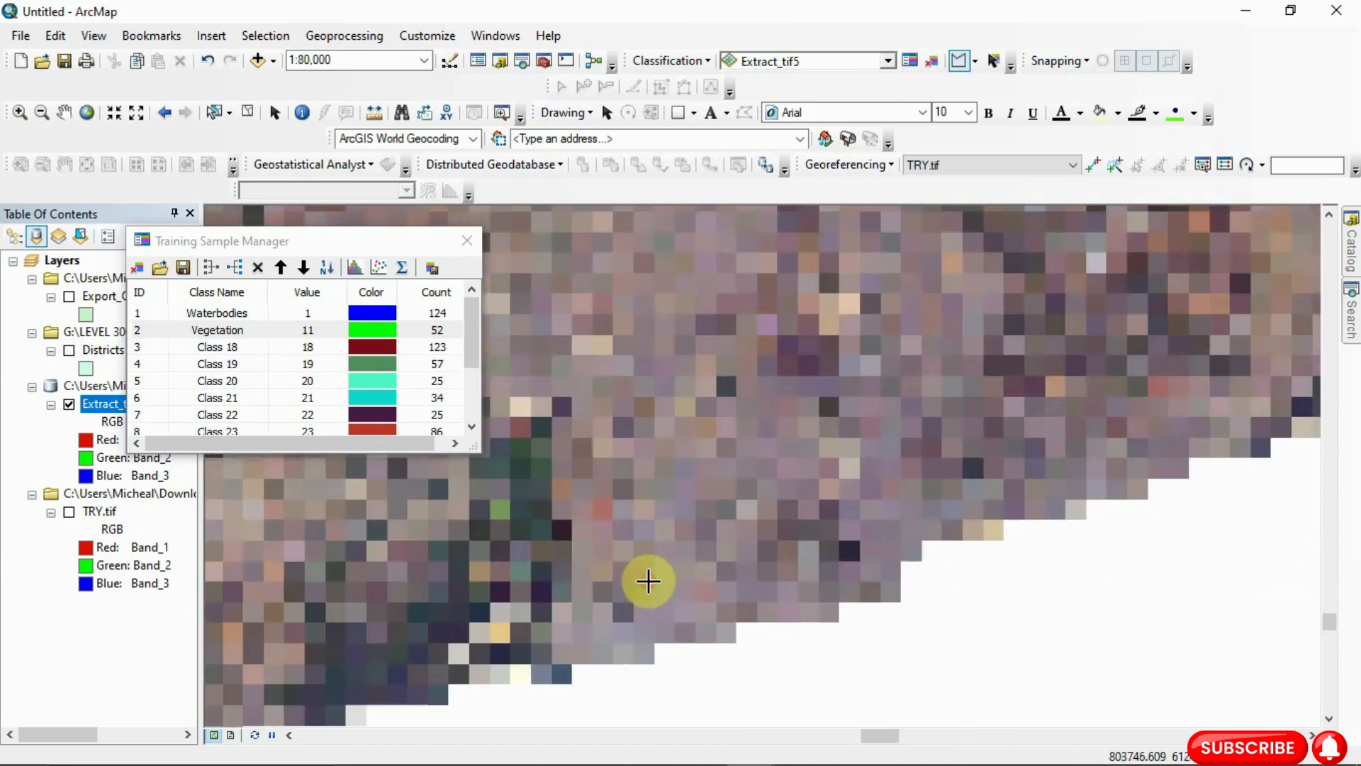
pyautogui.click(648, 581)
pyautogui.click(701, 639)
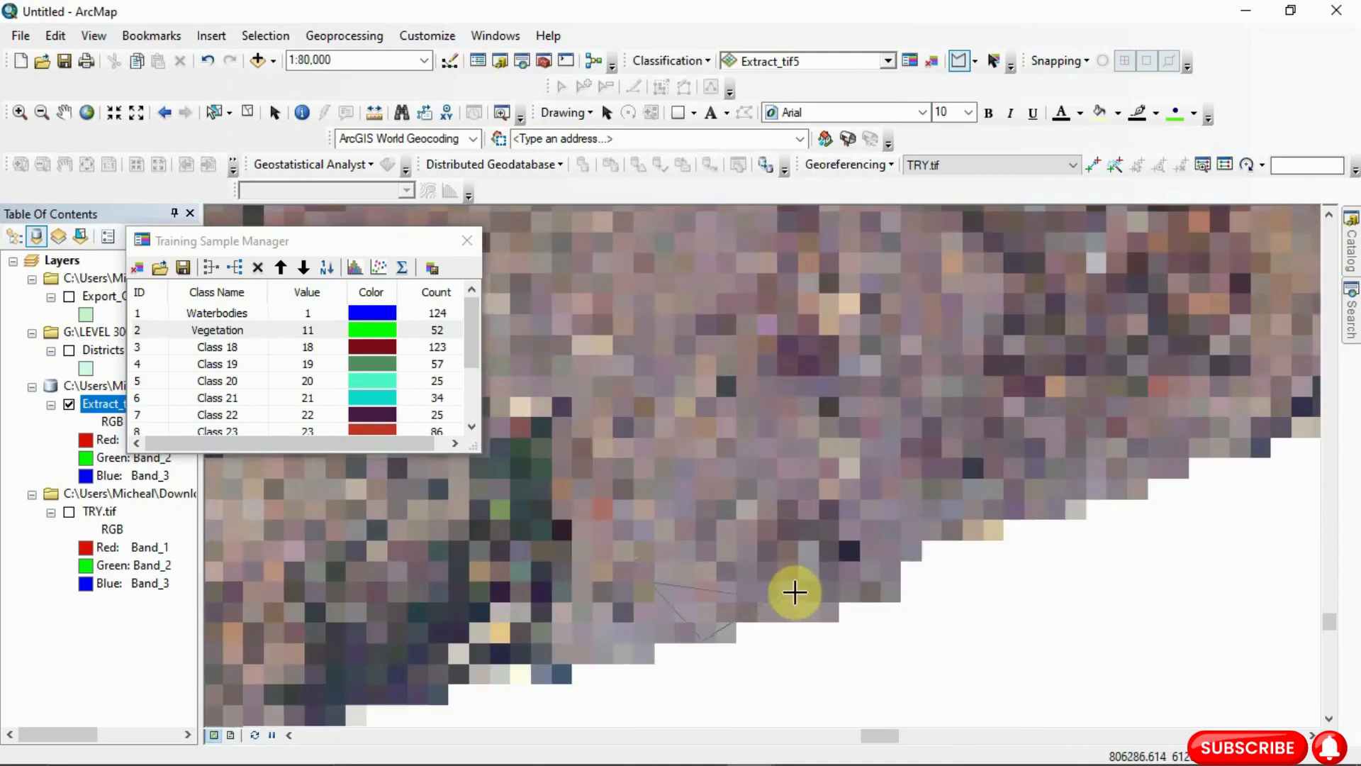
pyautogui.click(766, 578)
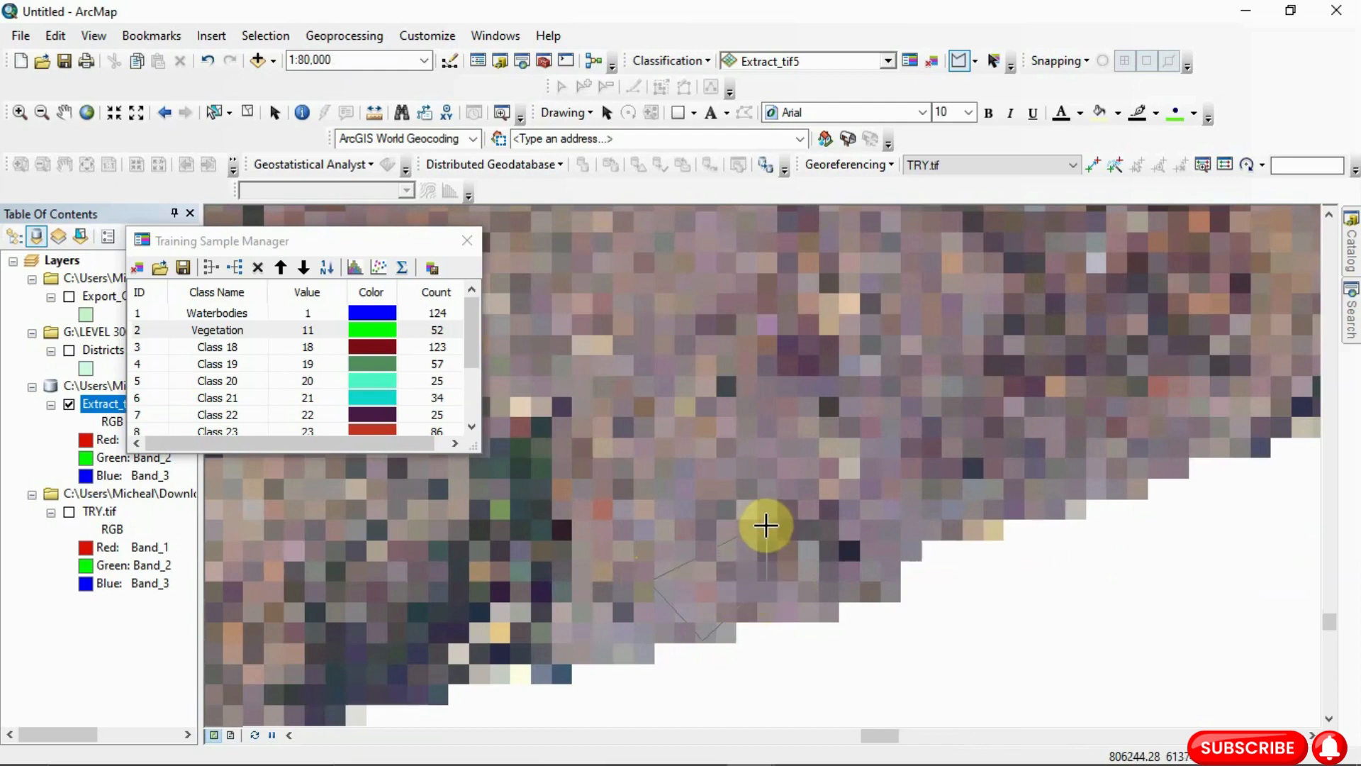
pyautogui.doubleClick(766, 524)
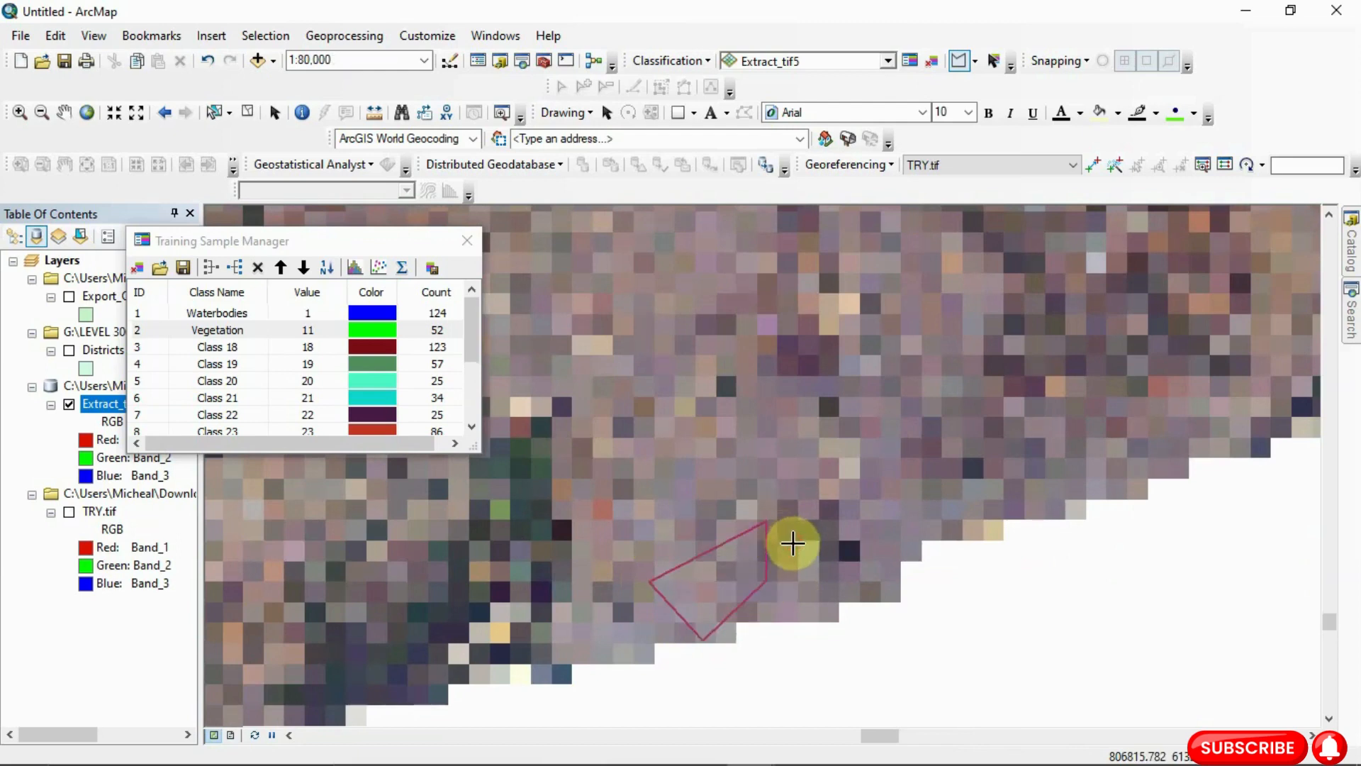
# Draw a four-sided training sample at the coast's edge, immediately east of the first southwestern coastal sample
pyautogui.click(794, 543)
pyautogui.click(814, 611)
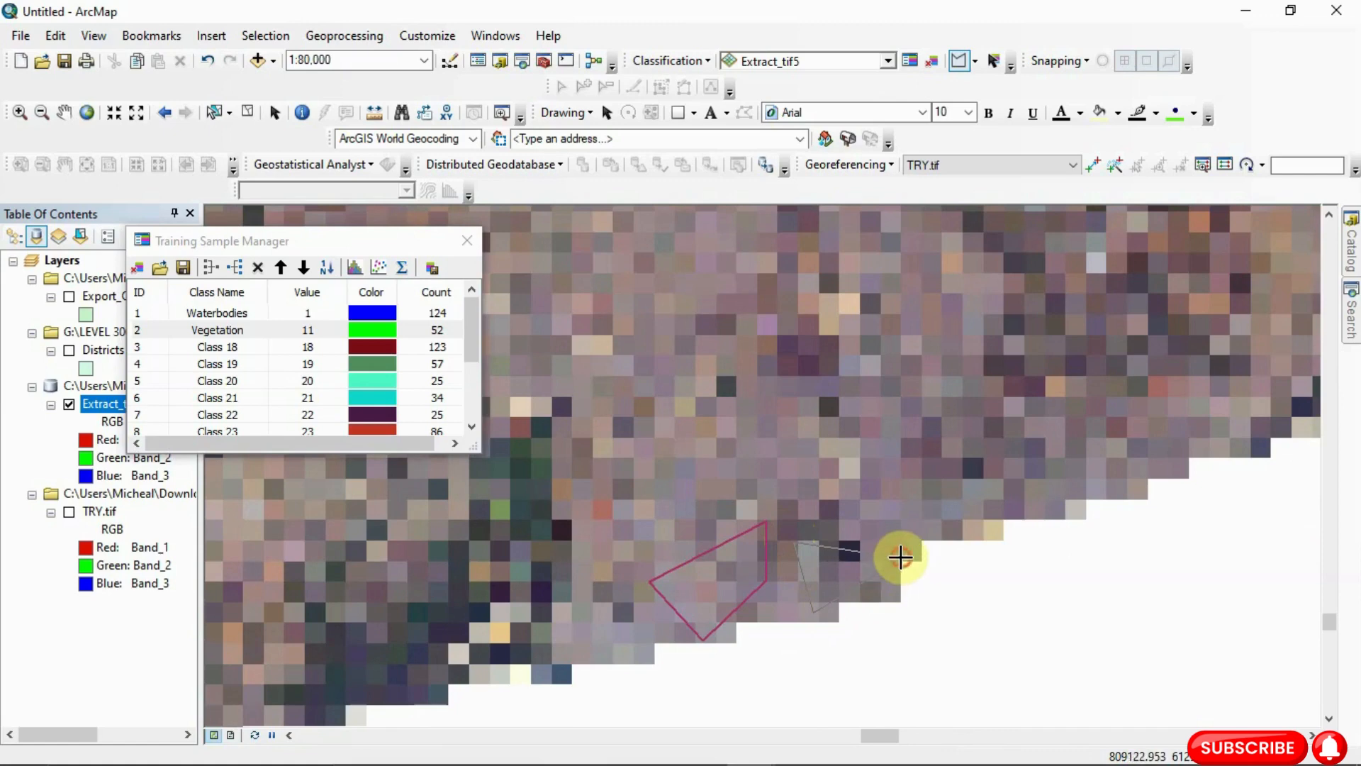
pyautogui.click(900, 557)
pyautogui.doubleClick(831, 497)
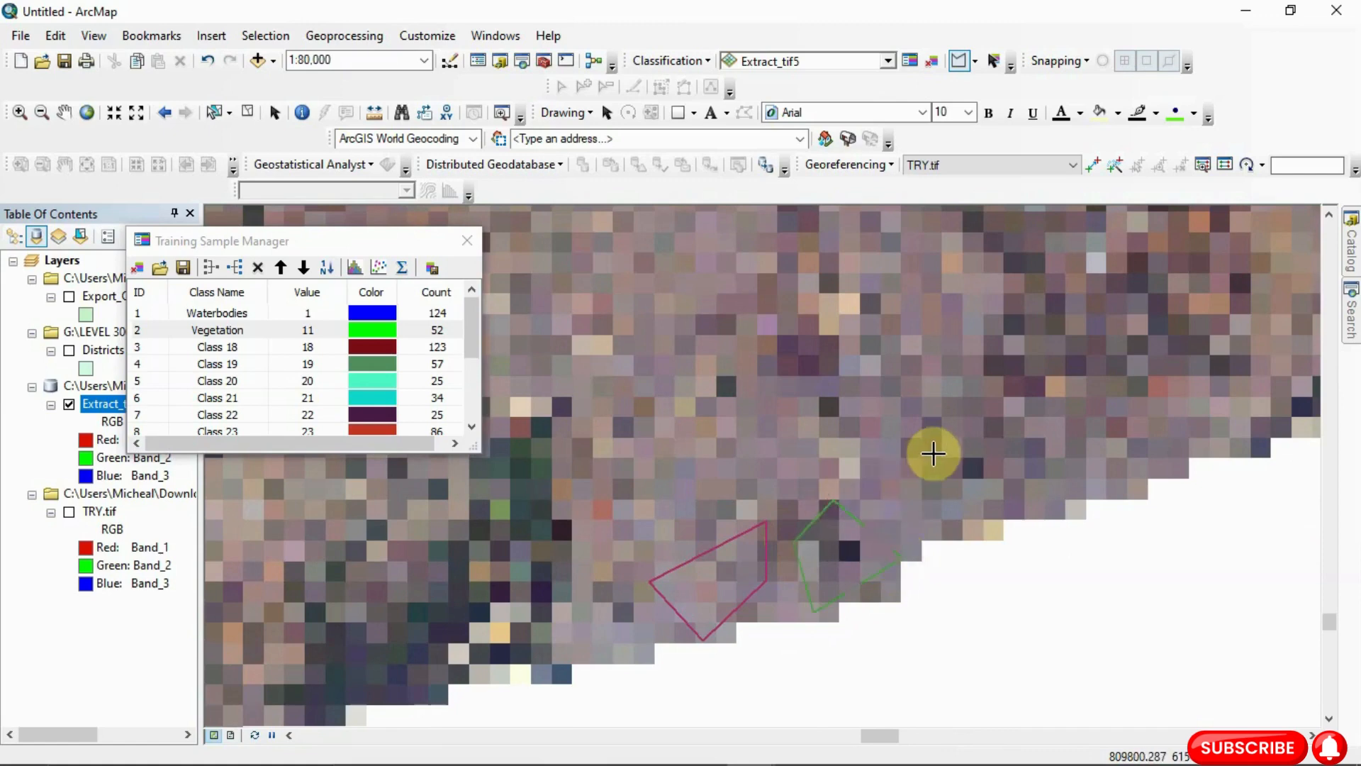
# Draw a third four-sided coastal training sample further northeast along the southwestern shoreline
pyautogui.click(933, 454)
pyautogui.click(947, 524)
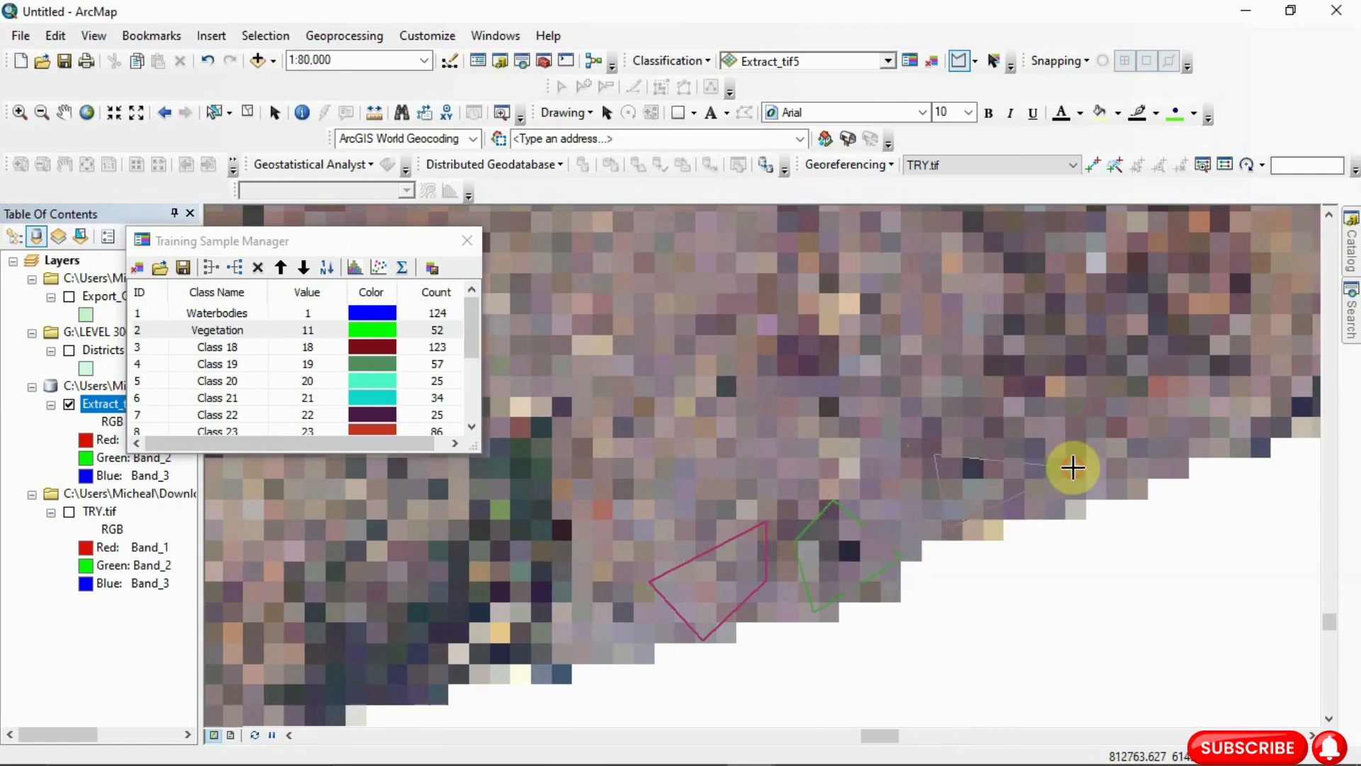
pyautogui.click(1069, 462)
pyautogui.doubleClick(1021, 409)
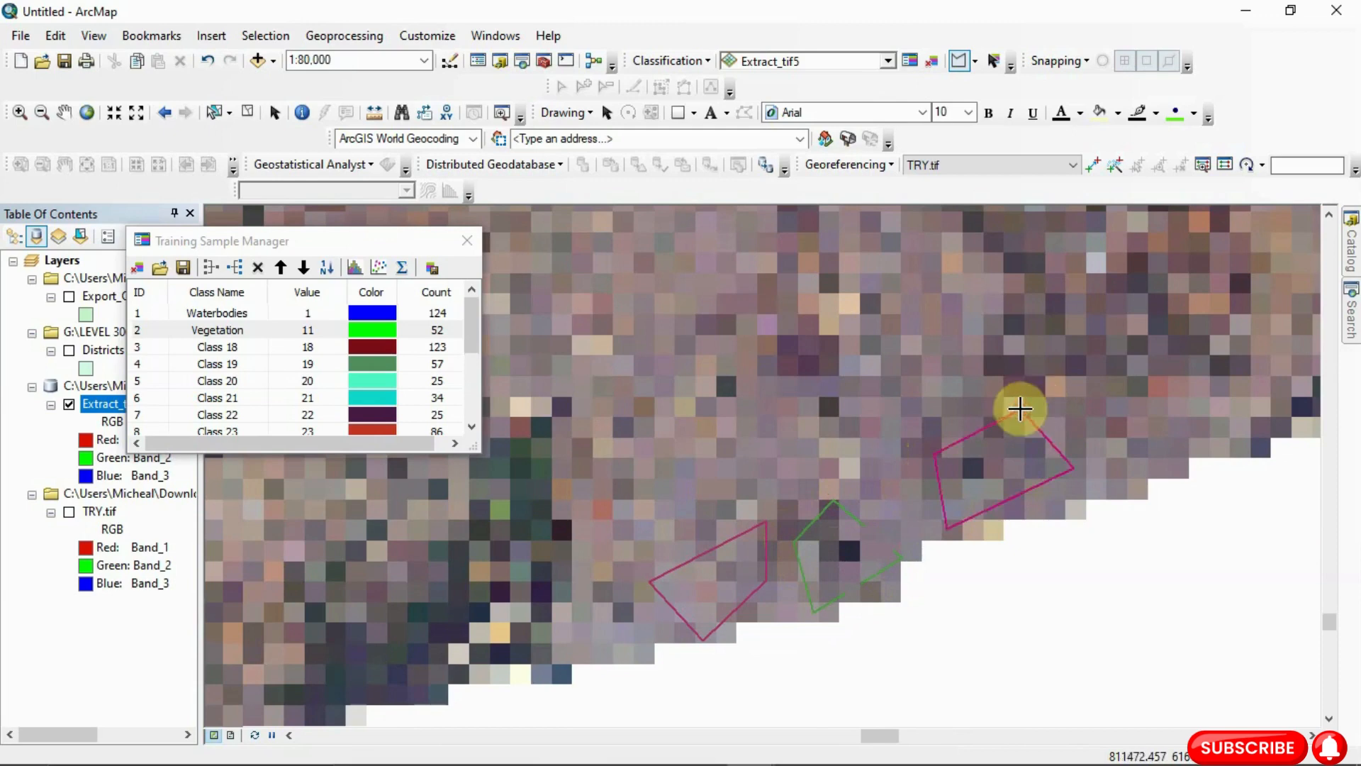
# Draw a training sample over the grayish pixels just inland, directly north of the westernmost of the three coastal samples
pyautogui.click(684, 476)
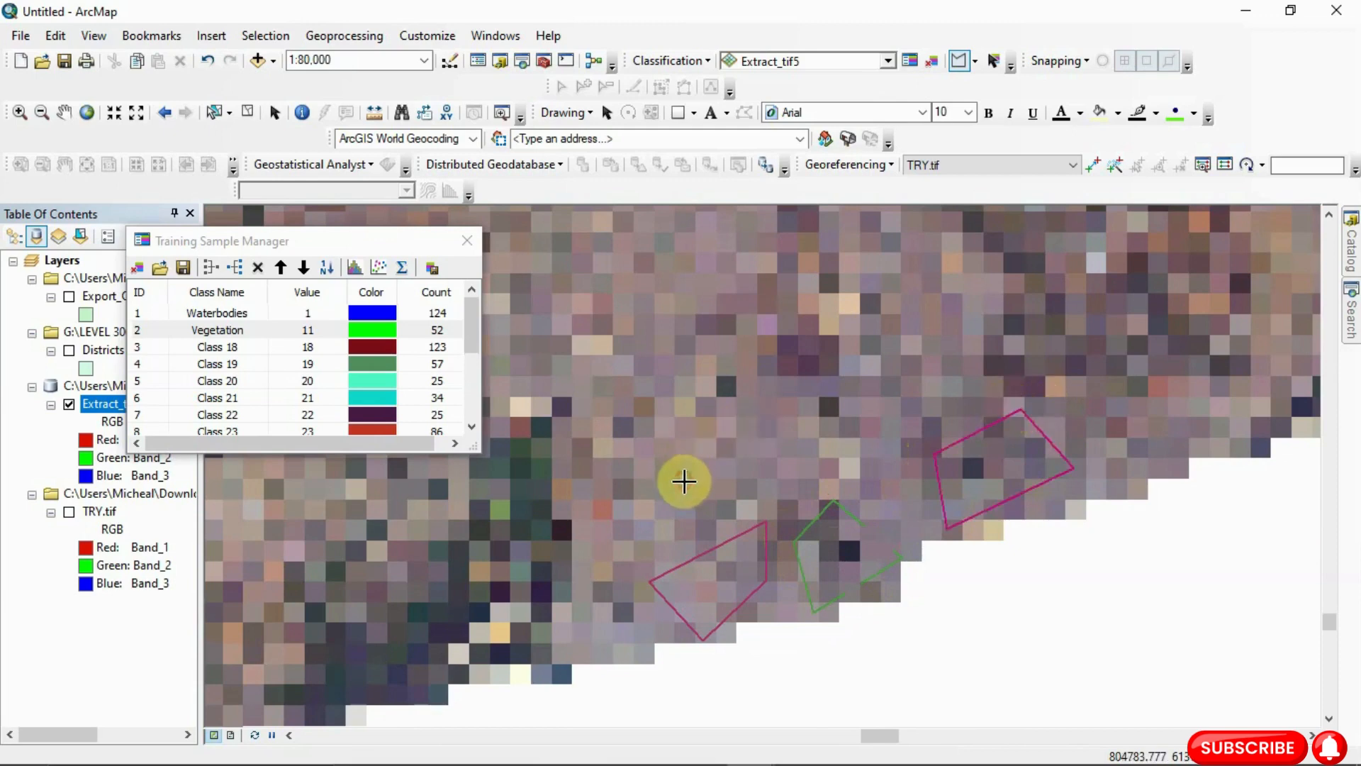
pyautogui.click(702, 546)
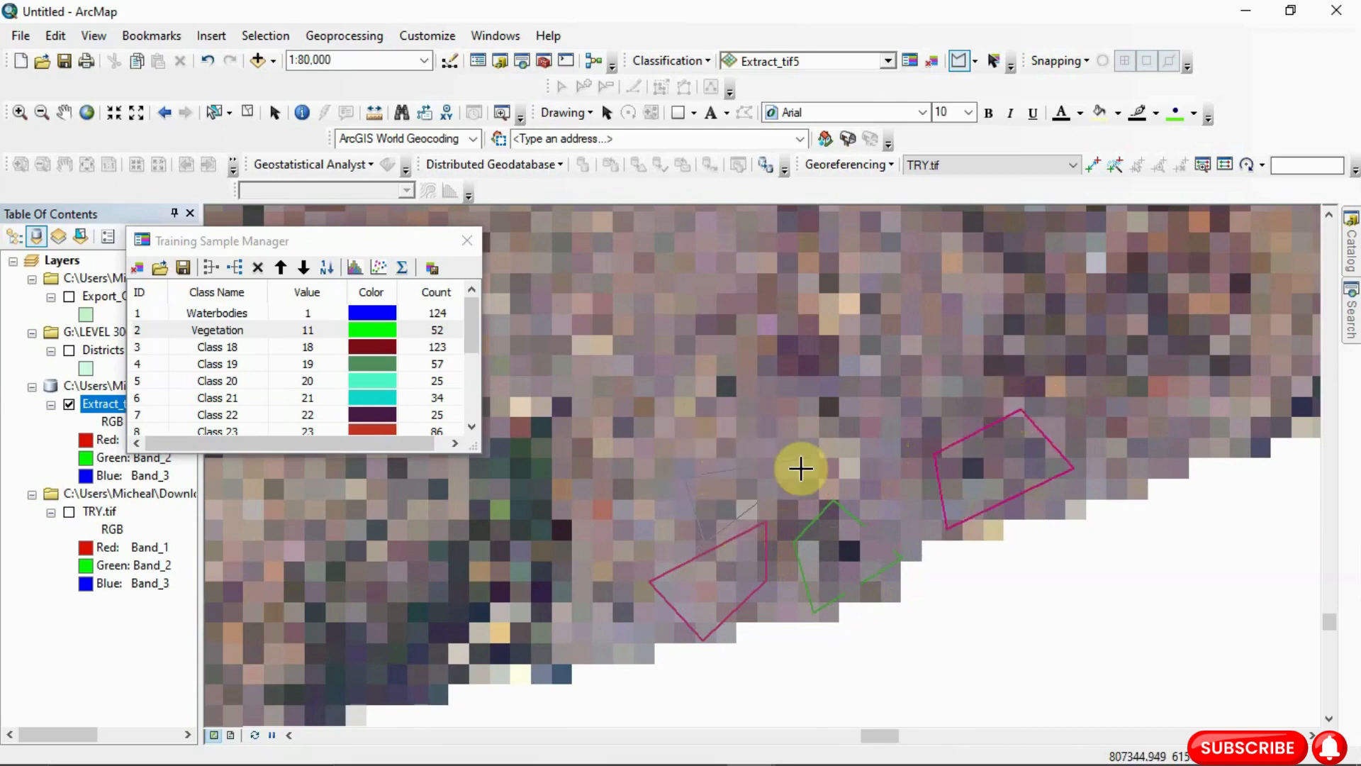
pyautogui.click(795, 432)
pyautogui.doubleClick(712, 461)
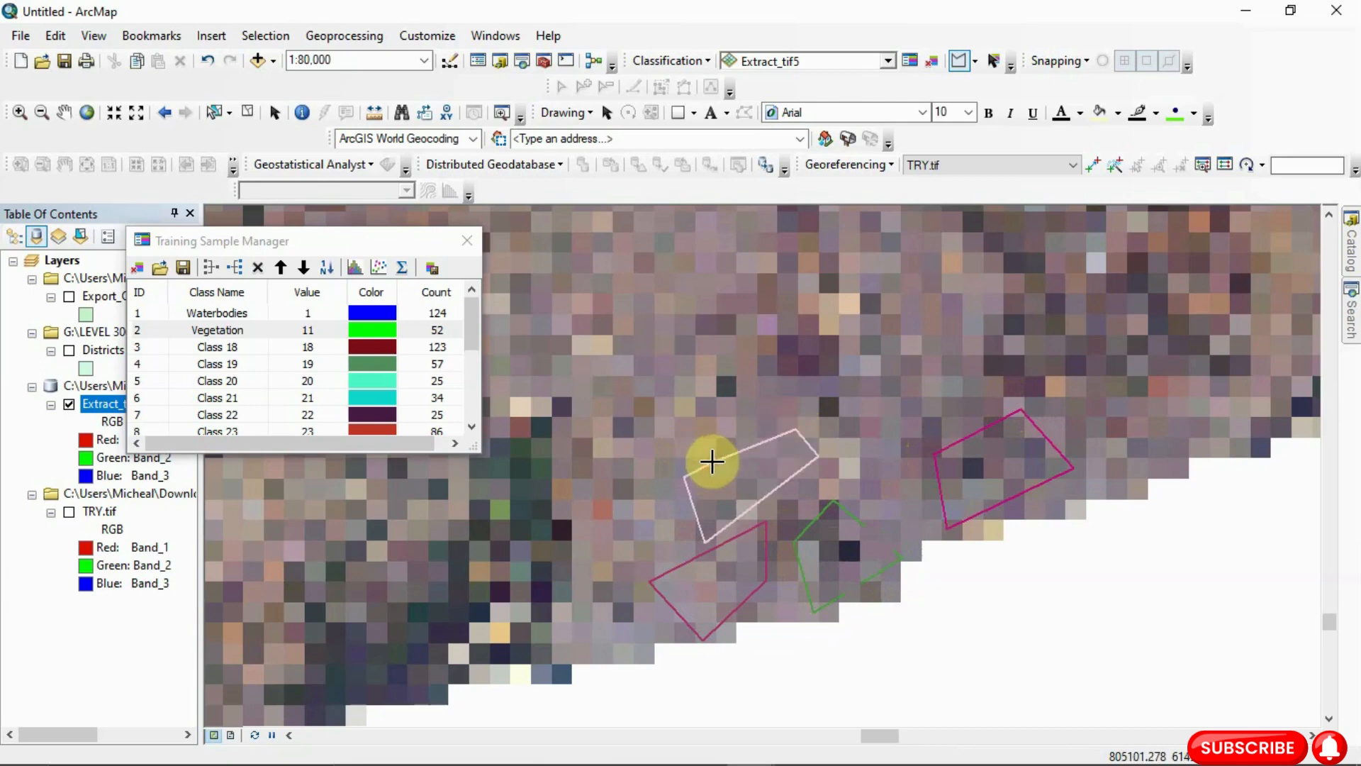
# Merge training classes Class 18 through Class 31 into one class and rename it Settlements
pyautogui.click(466, 330)
pyautogui.scroll(-3, 467, 361)
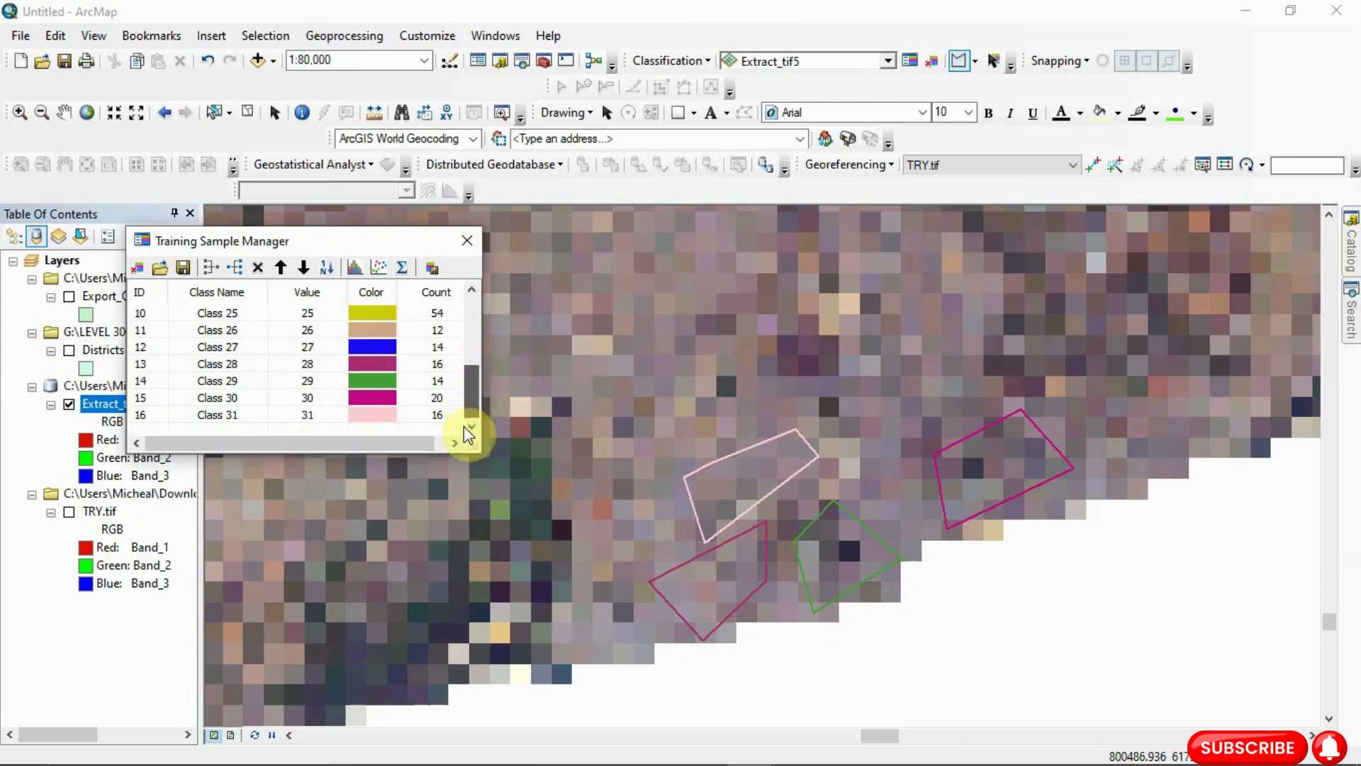
pyautogui.moveTo(429, 414)
pyautogui.mouseDown()
pyautogui.moveTo(401, 348)
pyautogui.moveTo(404, 269)
pyautogui.moveTo(368, 351)
pyautogui.moveTo(348, 350)
pyautogui.mouseUp()
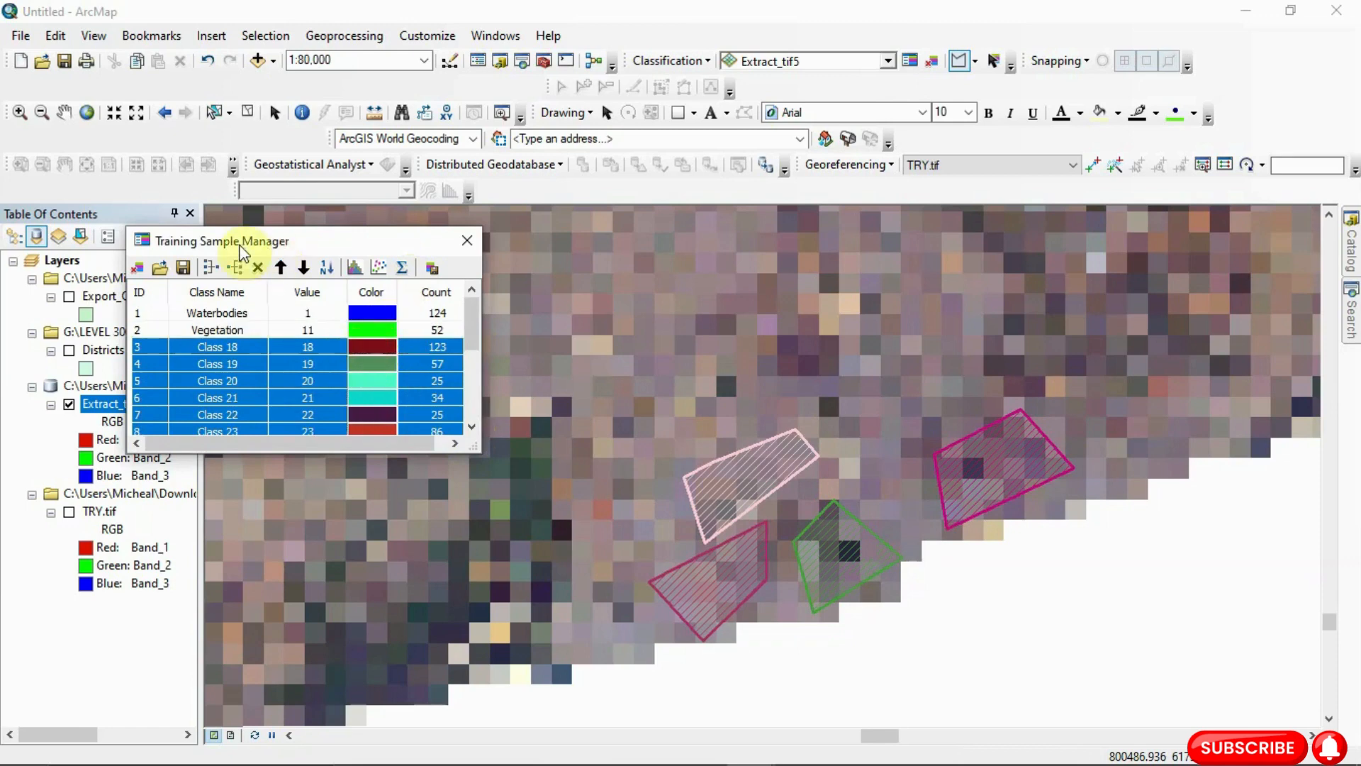
pyautogui.click(210, 268)
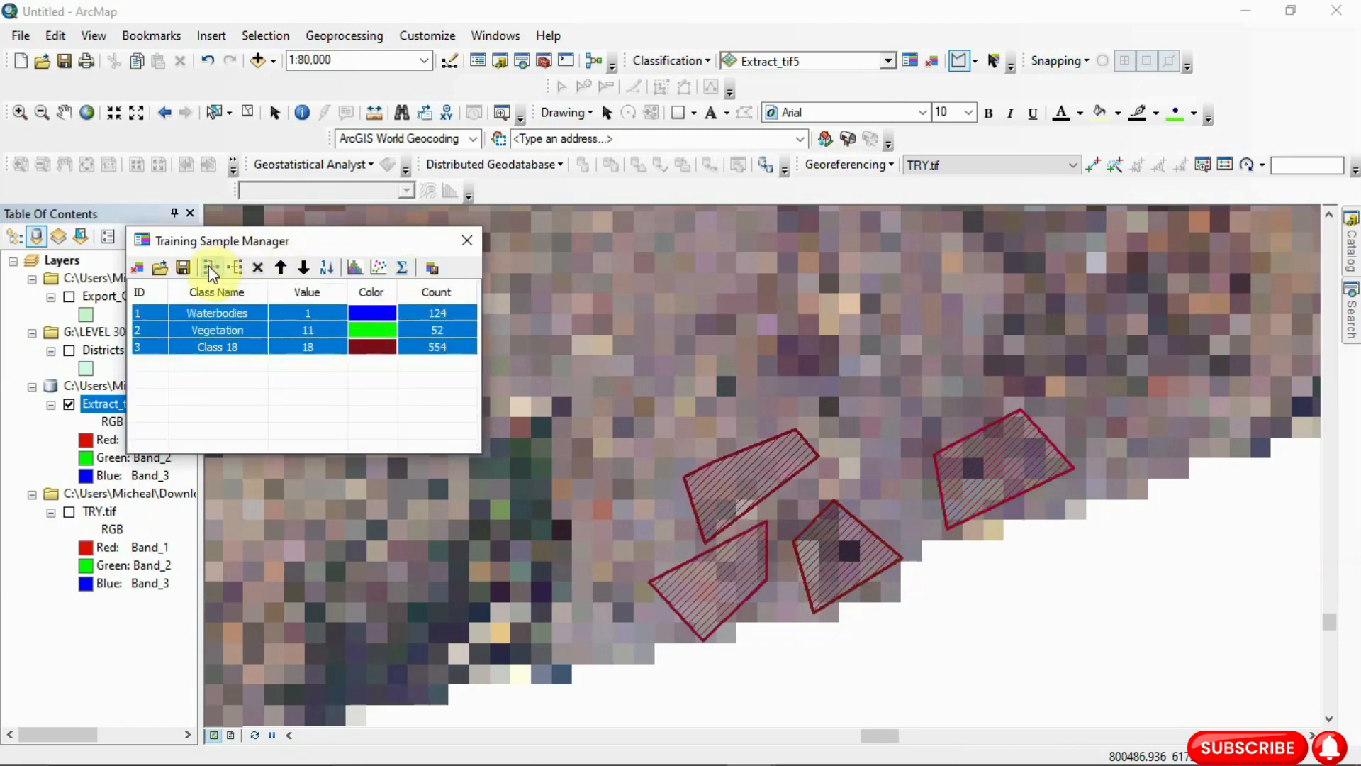
pyautogui.doubleClick(222, 348)
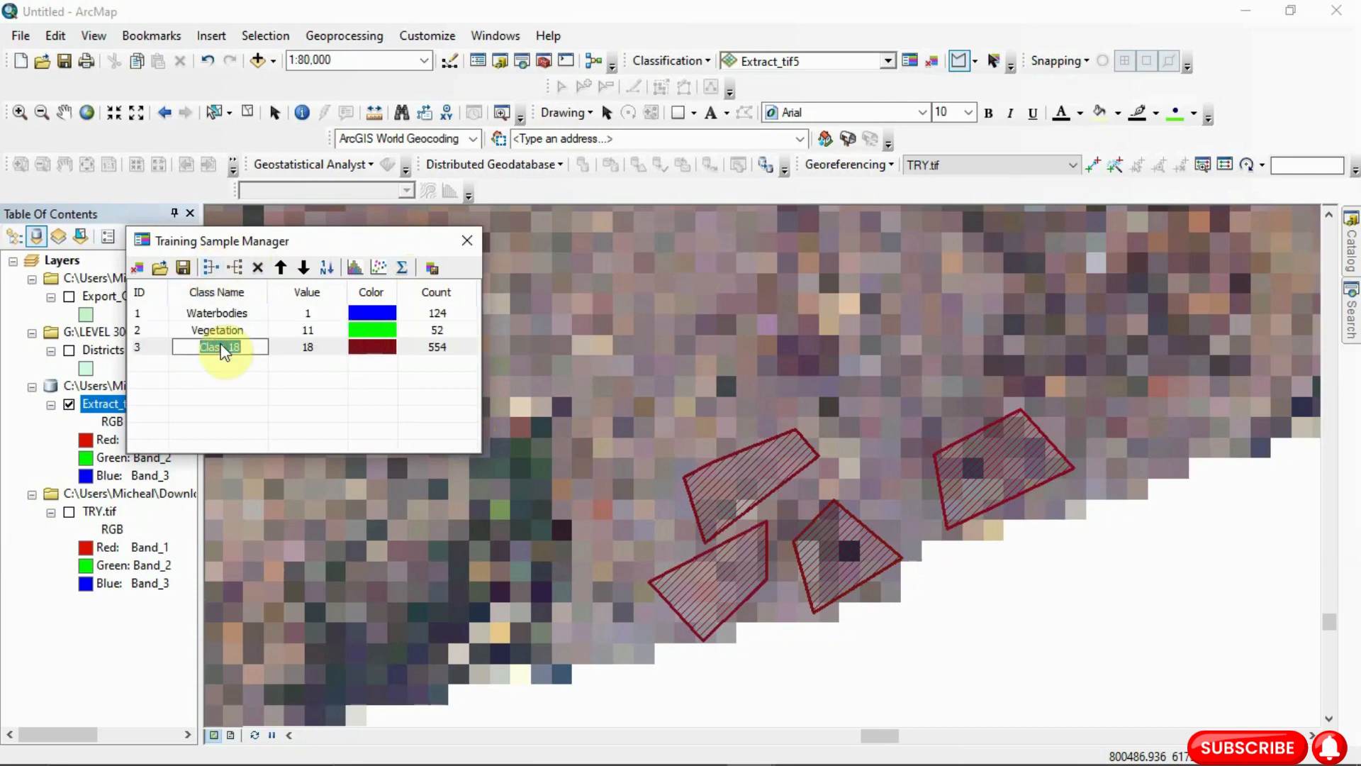
pyautogui.write('Settlements')
# Draw a small training sample around the tan pixels immediately west of the inland waterbody sample in the raster's center
pyautogui.scroll(5, 588, 300)
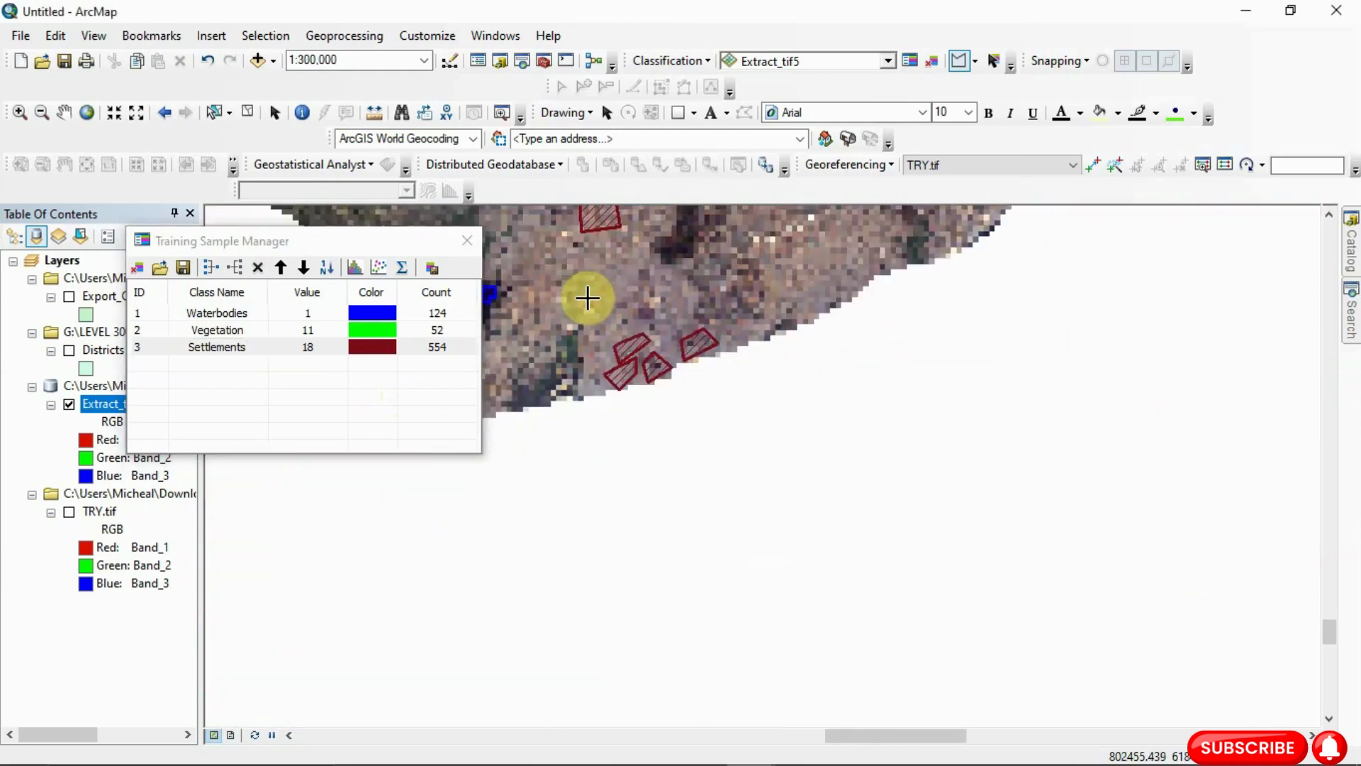
pyautogui.scroll(2, 587, 298)
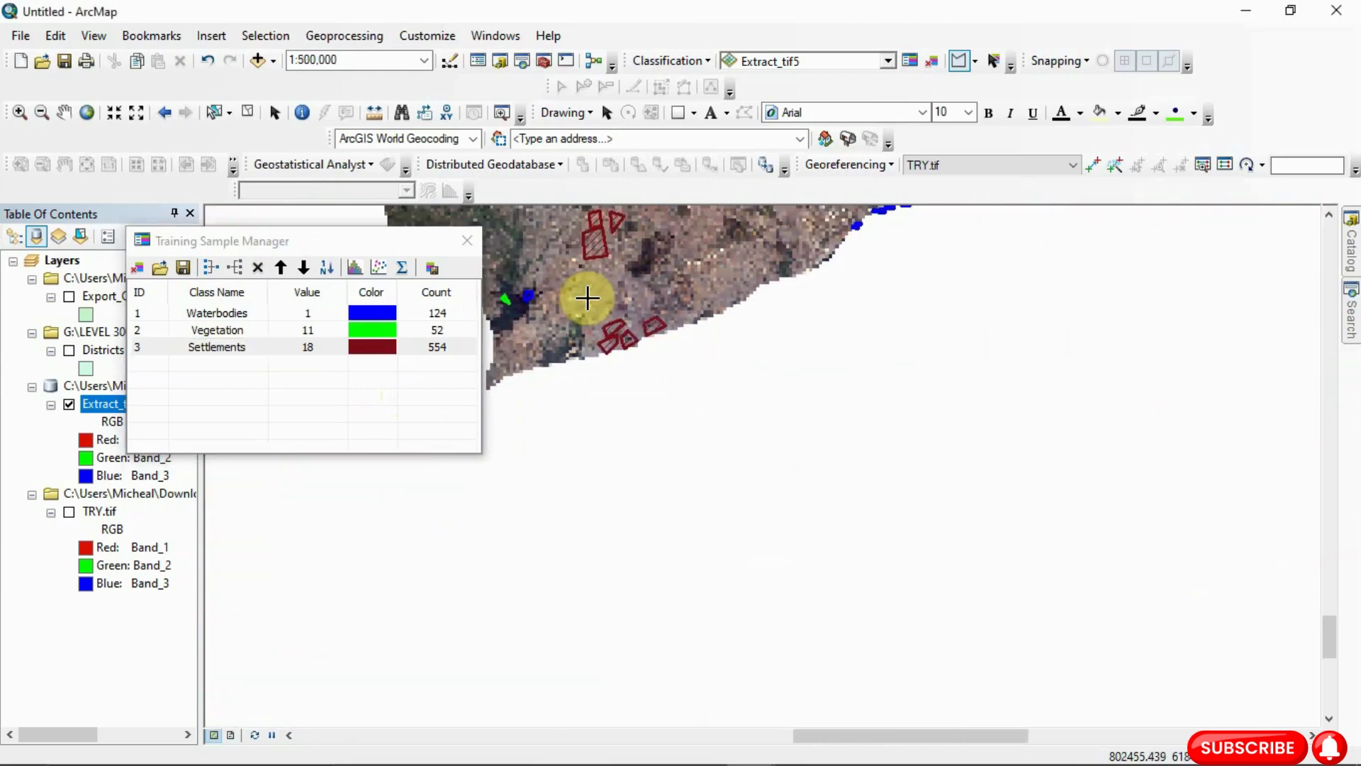
pyautogui.click(64, 113)
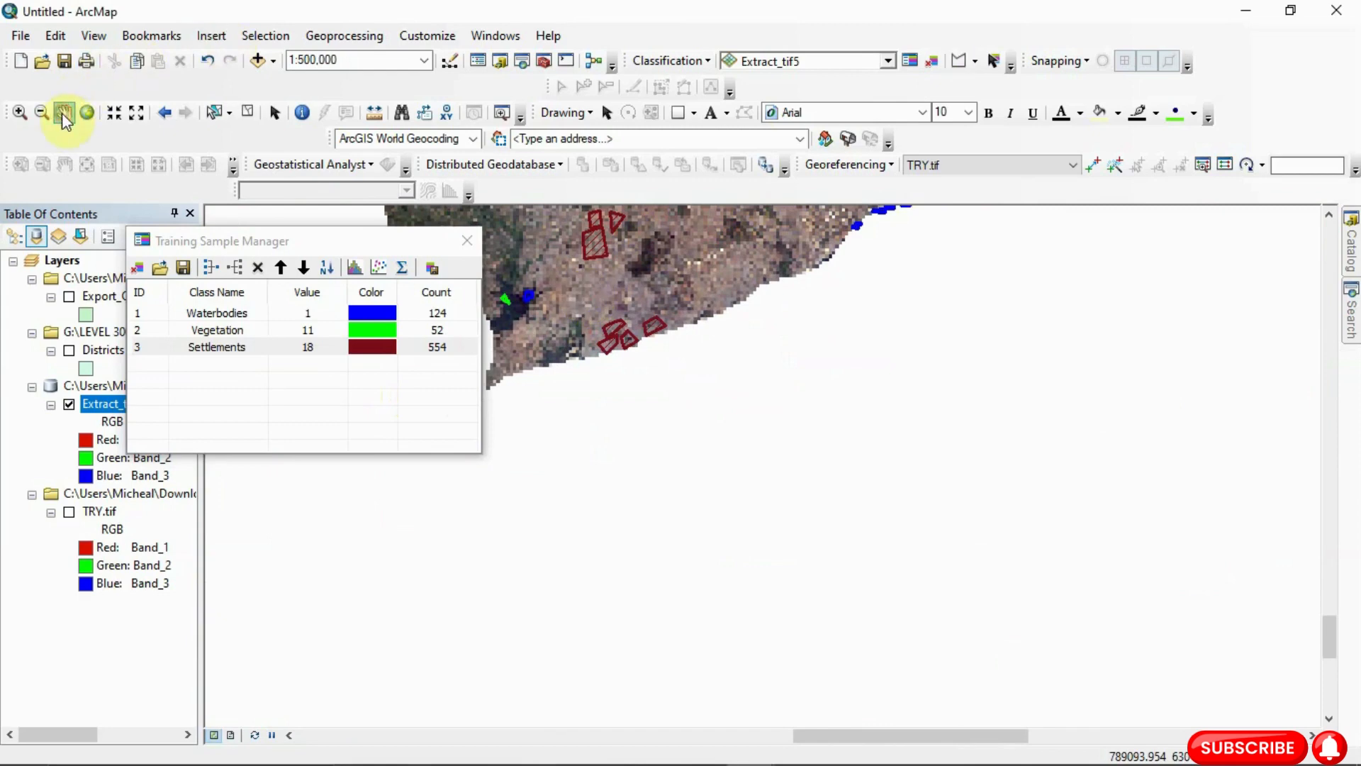
pyautogui.moveTo(564, 309); pyautogui.dragTo(637, 388)
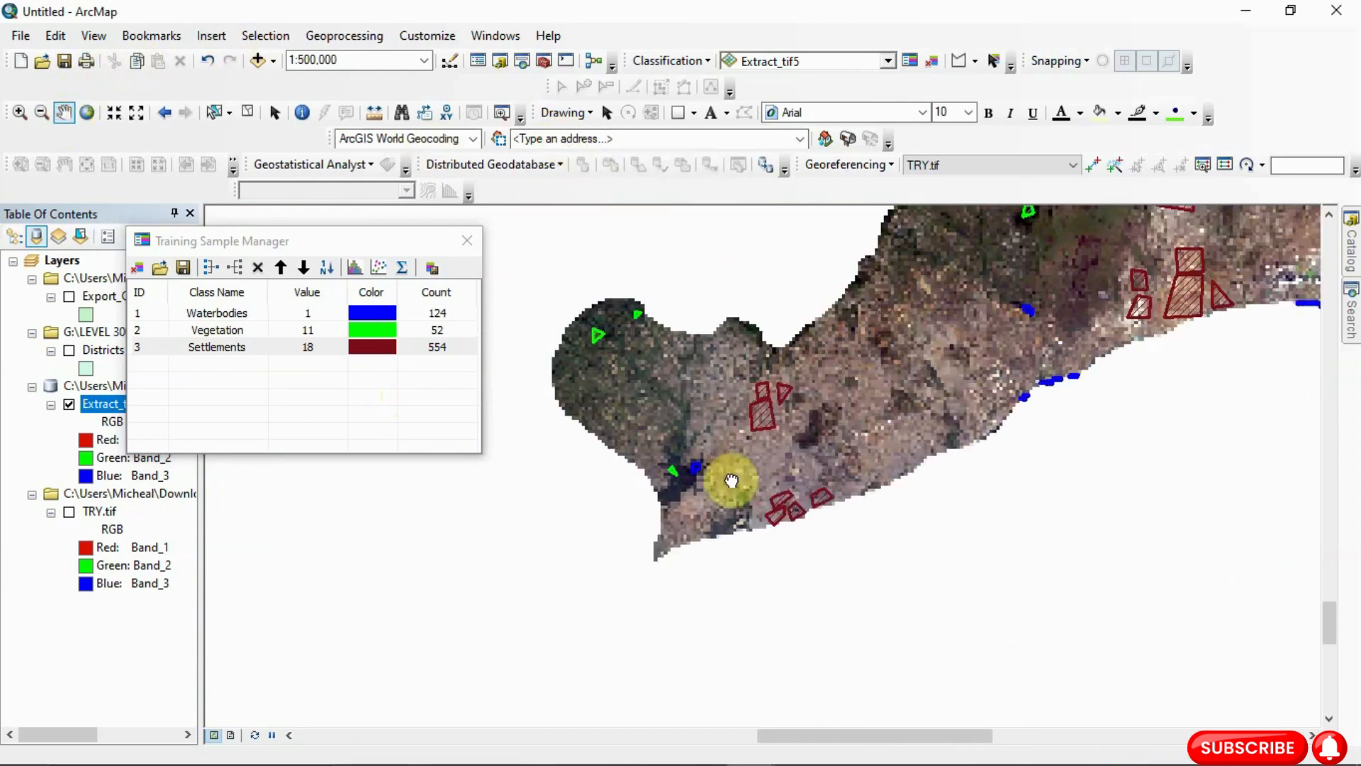
pyautogui.moveTo(729, 477); pyautogui.dragTo(705, 602)
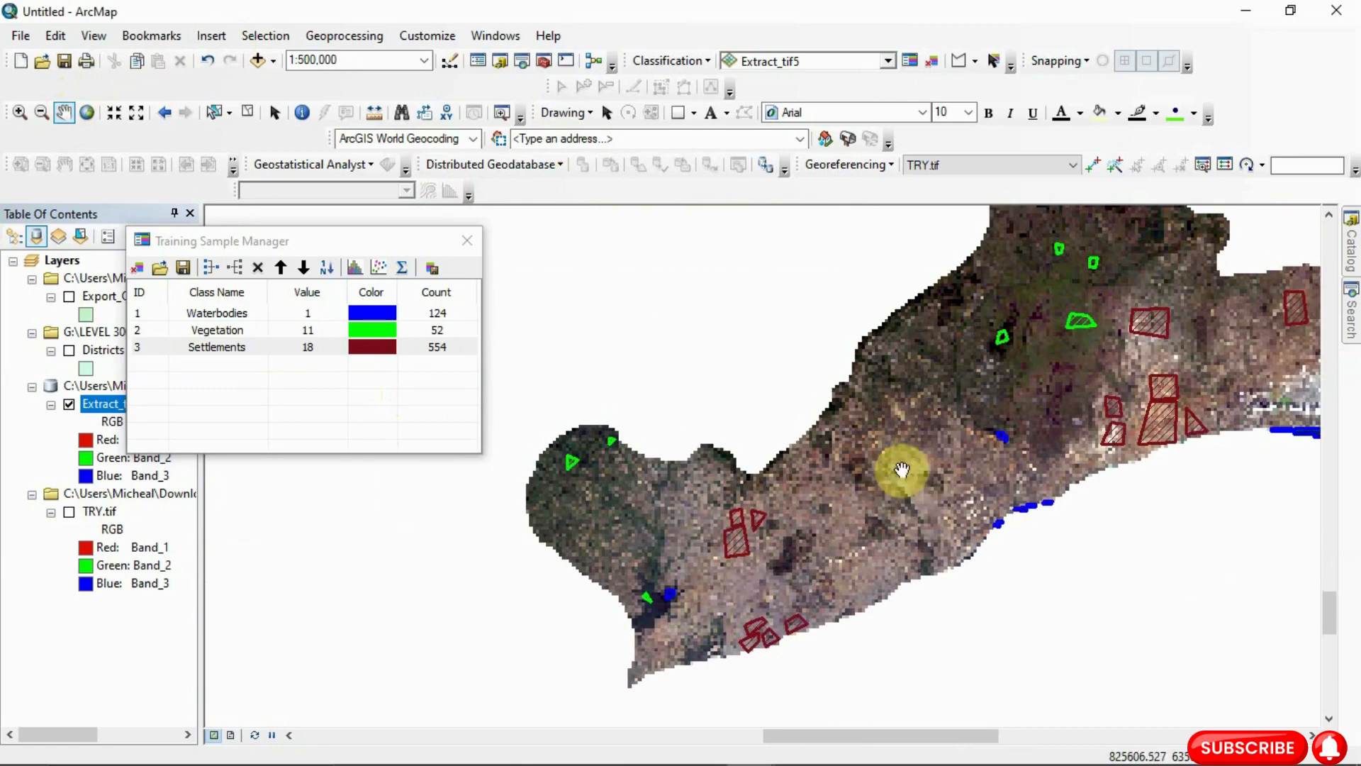
pyautogui.scroll(3, 883, 454)
pyautogui.scroll(1, 884, 452)
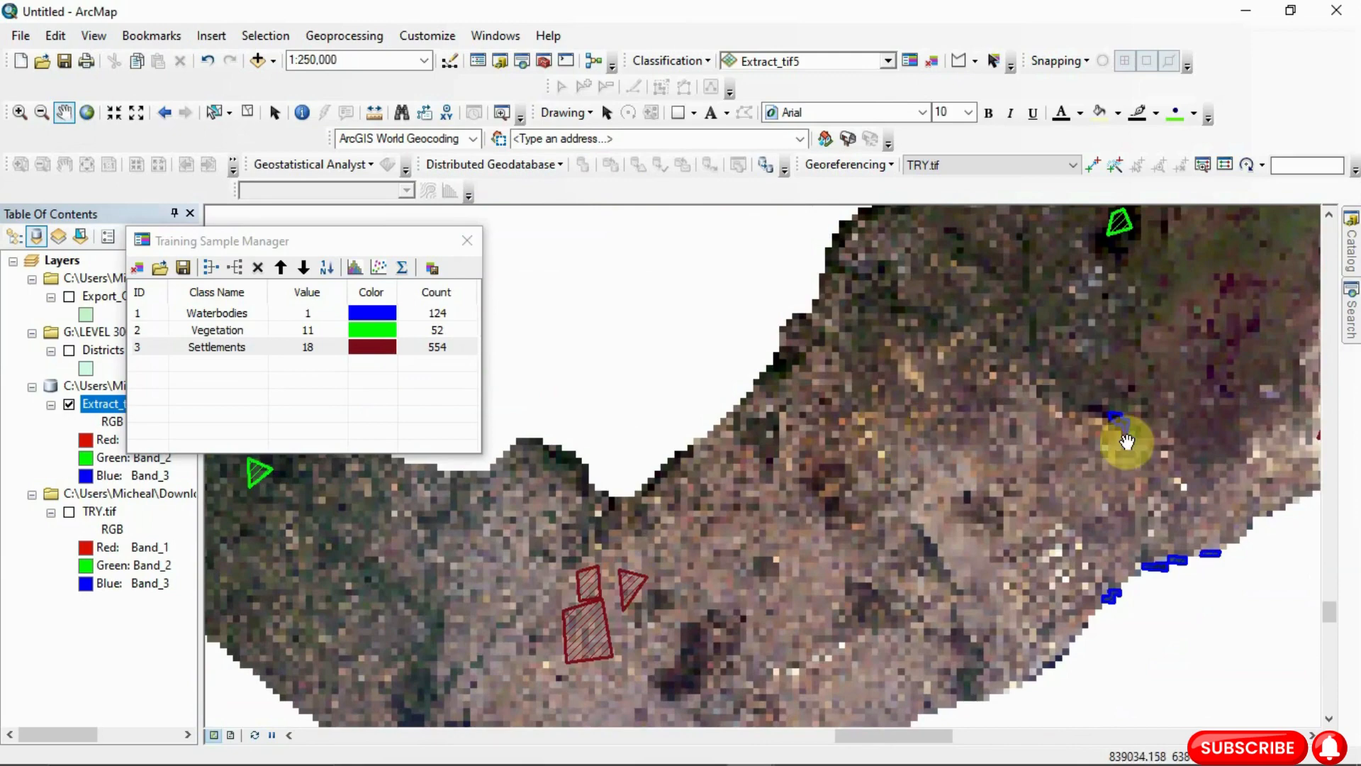
pyautogui.scroll(1, 1074, 423)
pyautogui.scroll(5, 1074, 423)
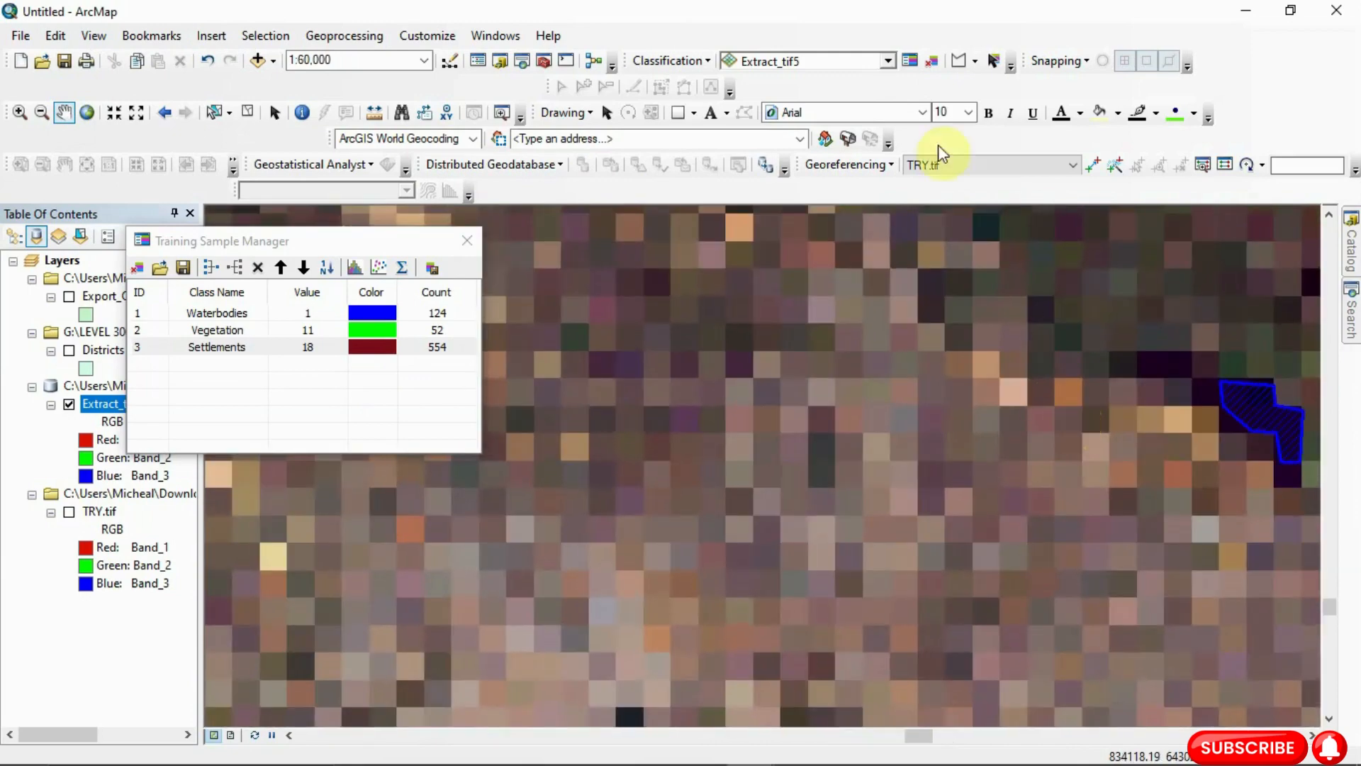
pyautogui.click(962, 63)
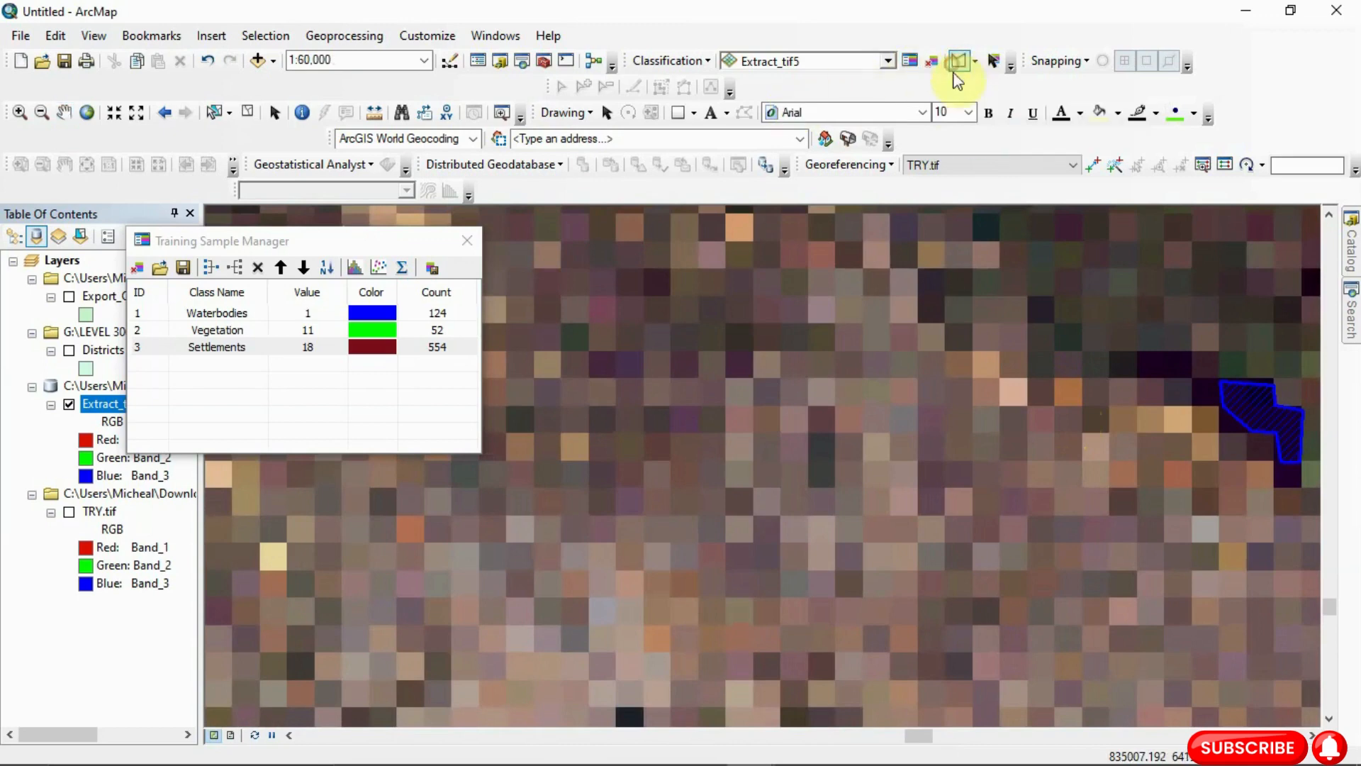
pyautogui.click(1113, 410)
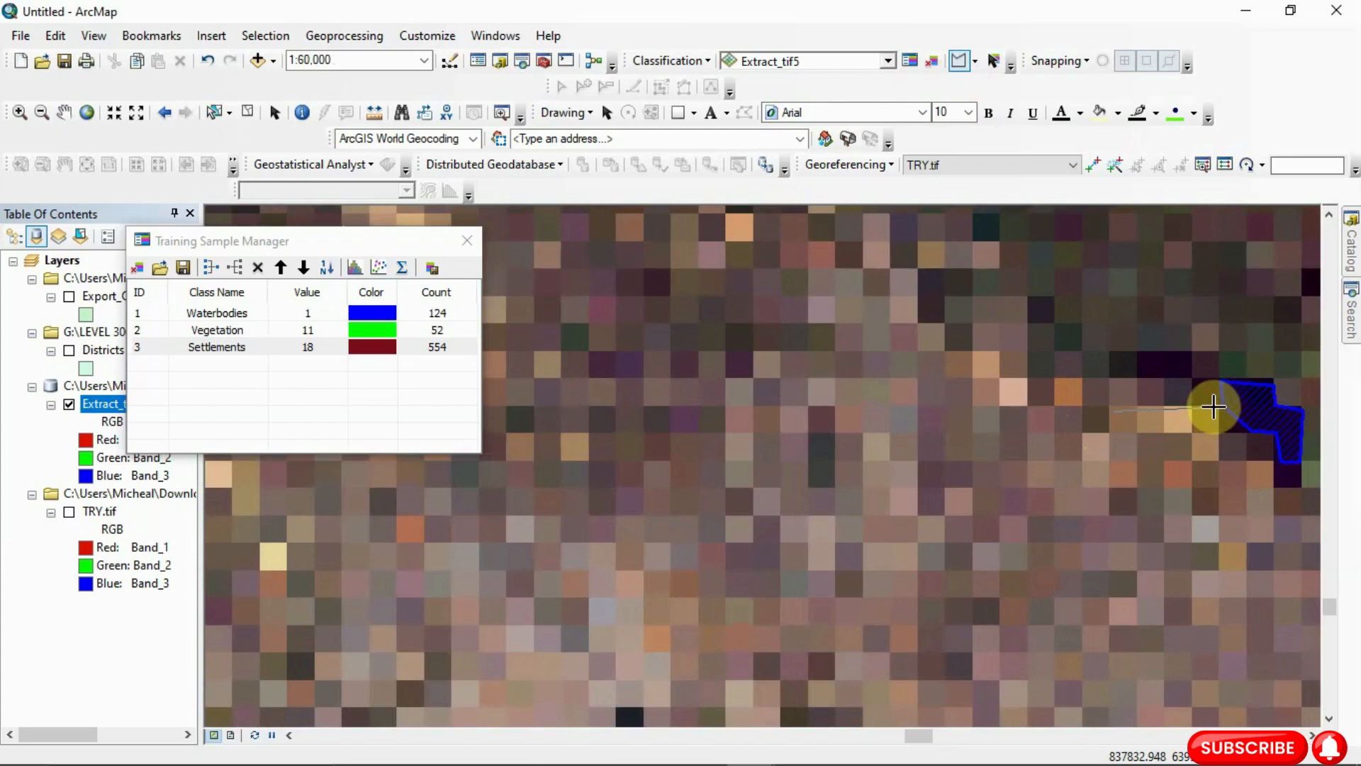
pyautogui.click(1213, 406)
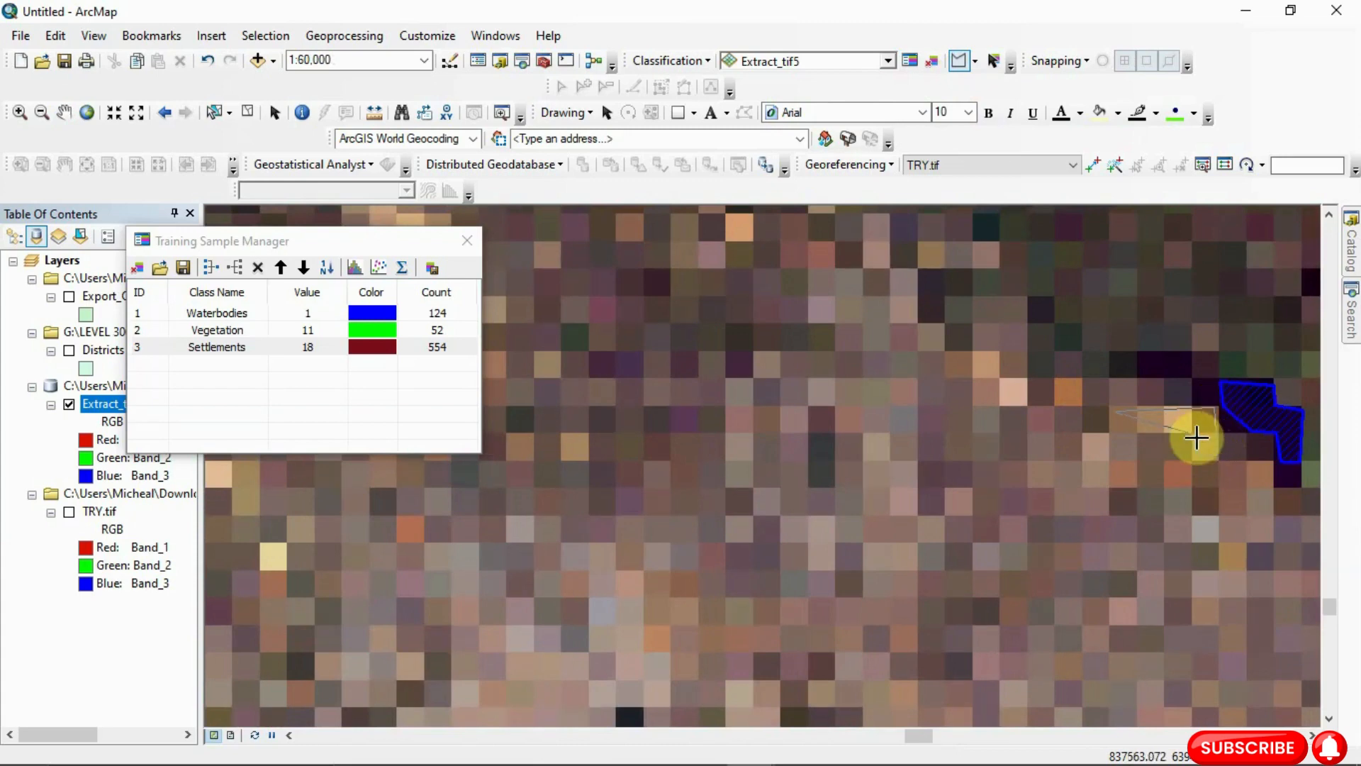
pyautogui.click(1197, 439)
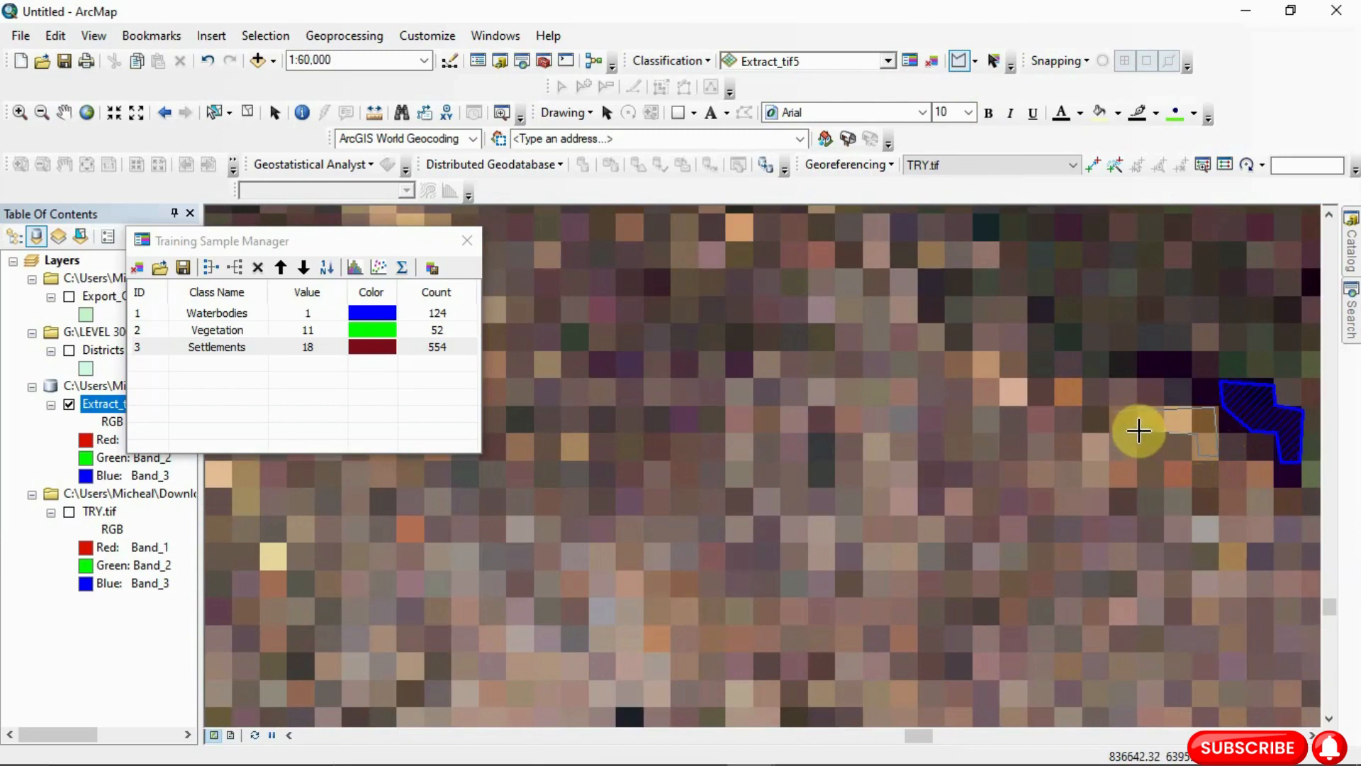
pyautogui.doubleClick(1139, 430)
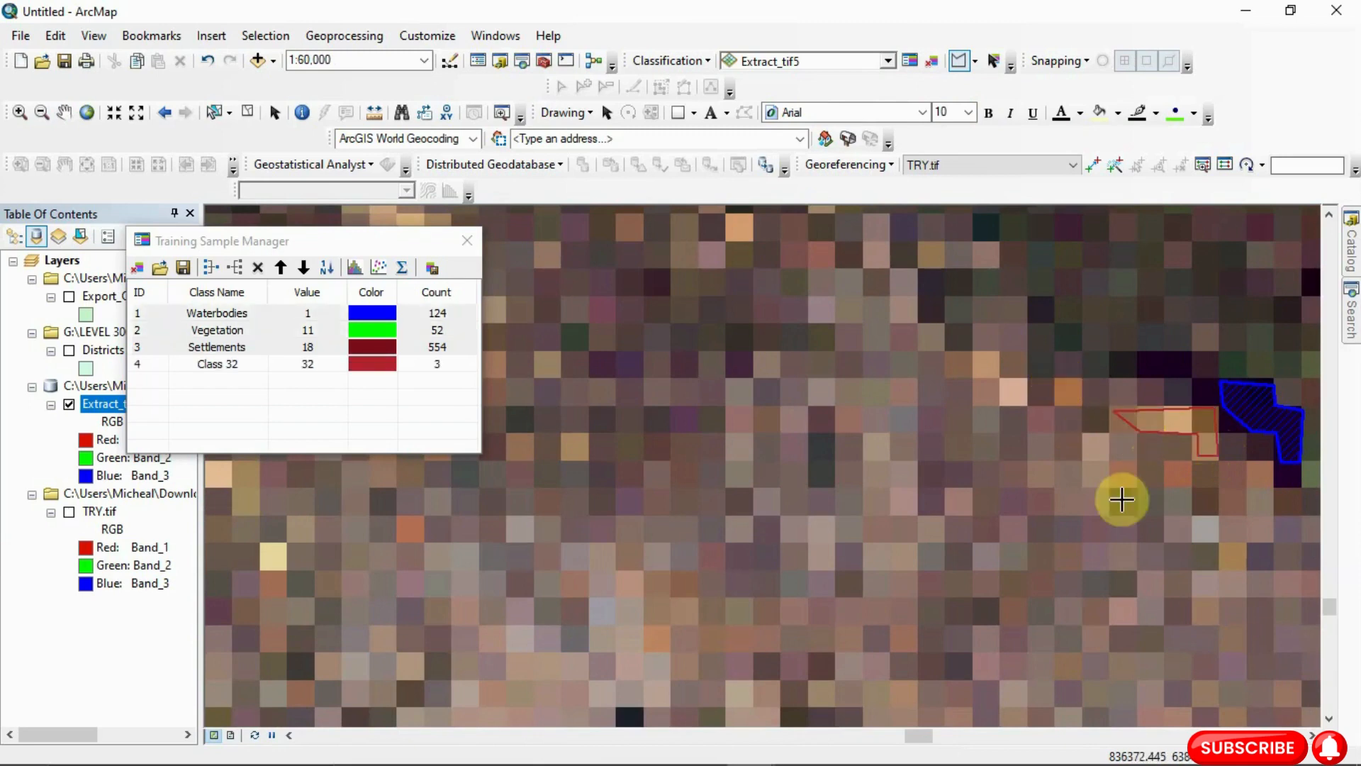
# Draw a four-sided training sample around the brownish pixels well southwest of the inland waterbody sample
pyautogui.click(670, 575)
pyautogui.click(697, 575)
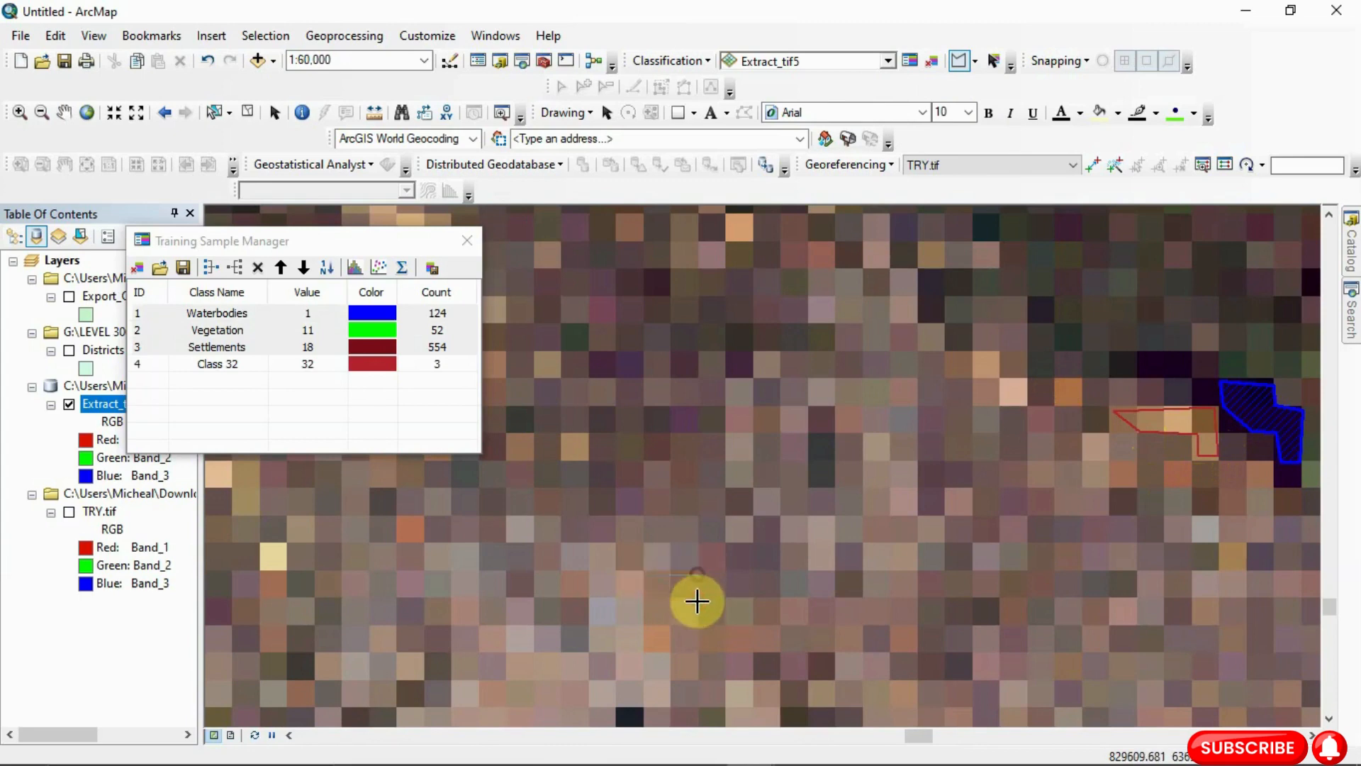
pyautogui.click(693, 654)
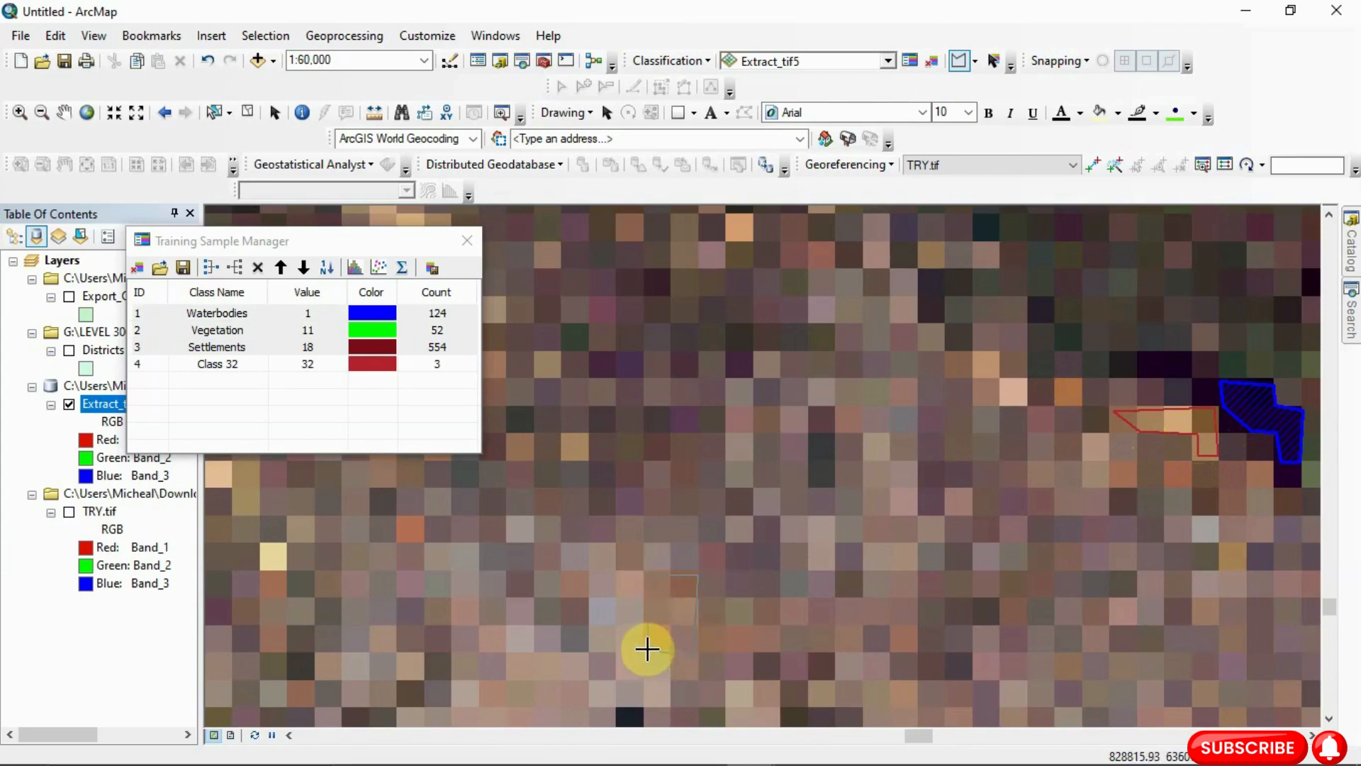
pyautogui.doubleClick(646, 649)
# Draw a four-sided training sample northwest of the previous one, just south of the bright tan streak
pyautogui.scroll(1, 682, 515)
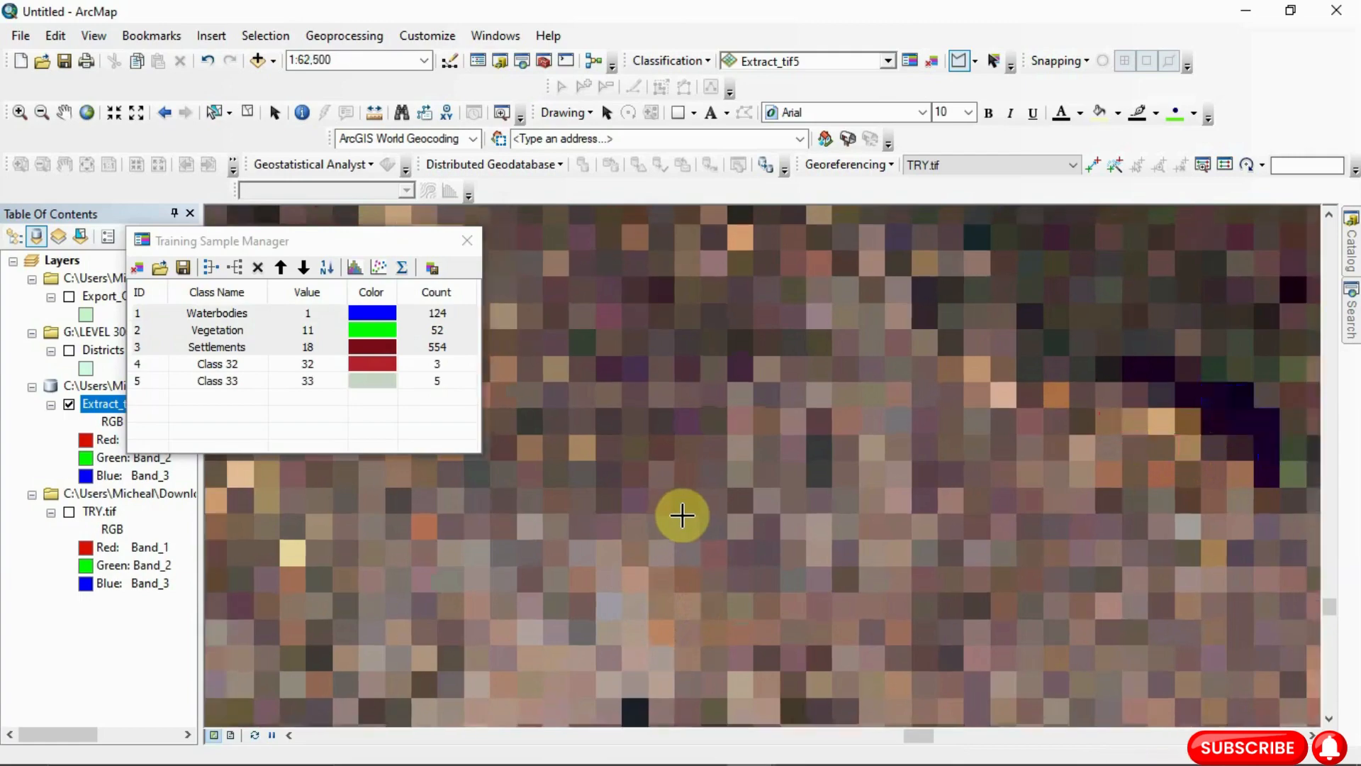
pyautogui.scroll(5, 682, 515)
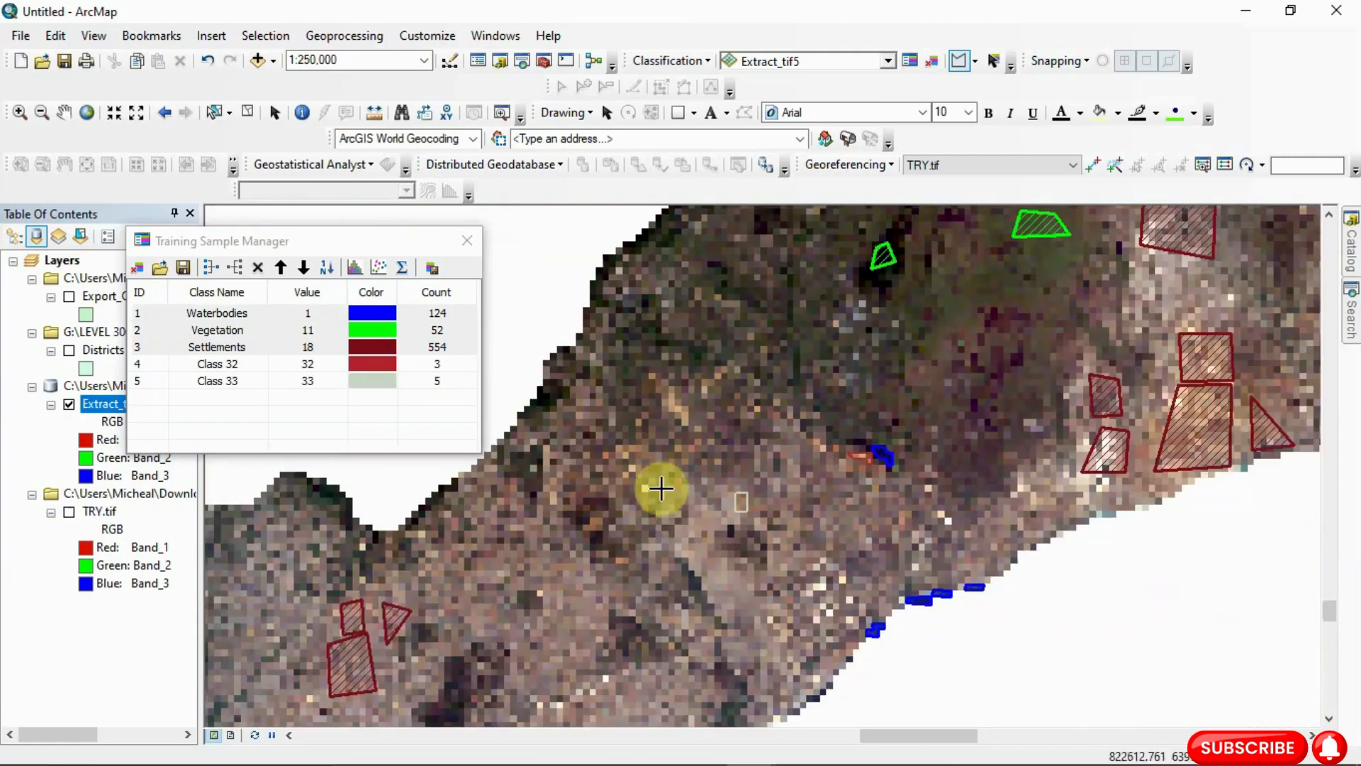
pyautogui.scroll(-2, 666, 435)
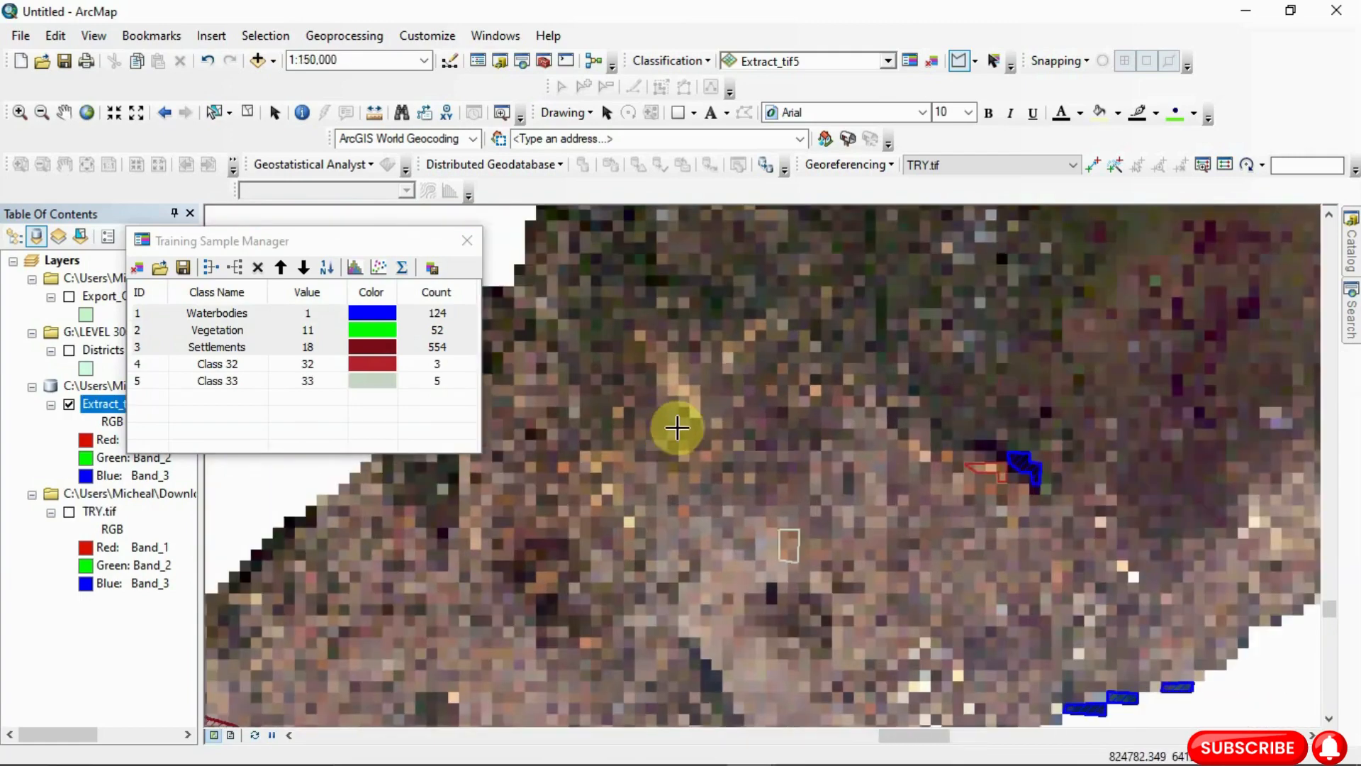
pyautogui.click(677, 446)
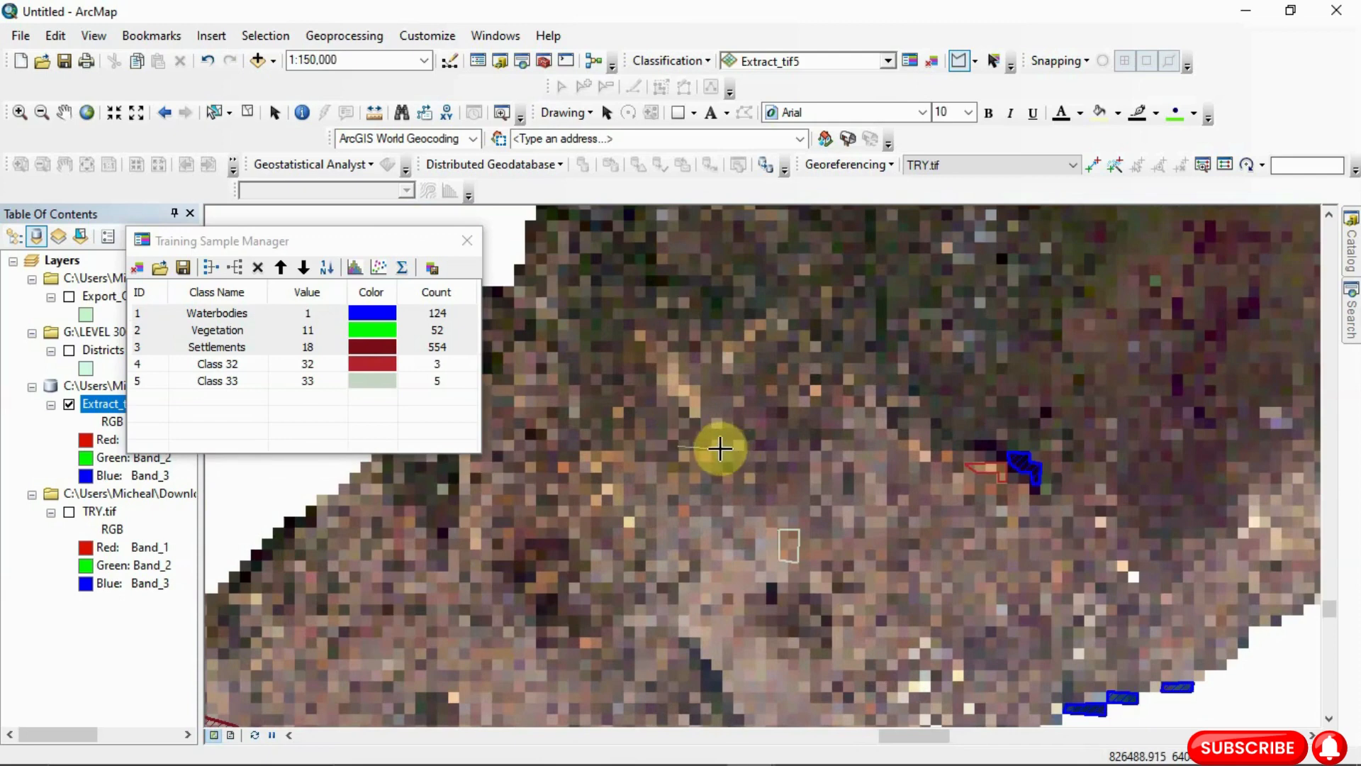
pyautogui.click(711, 448)
pyautogui.click(713, 477)
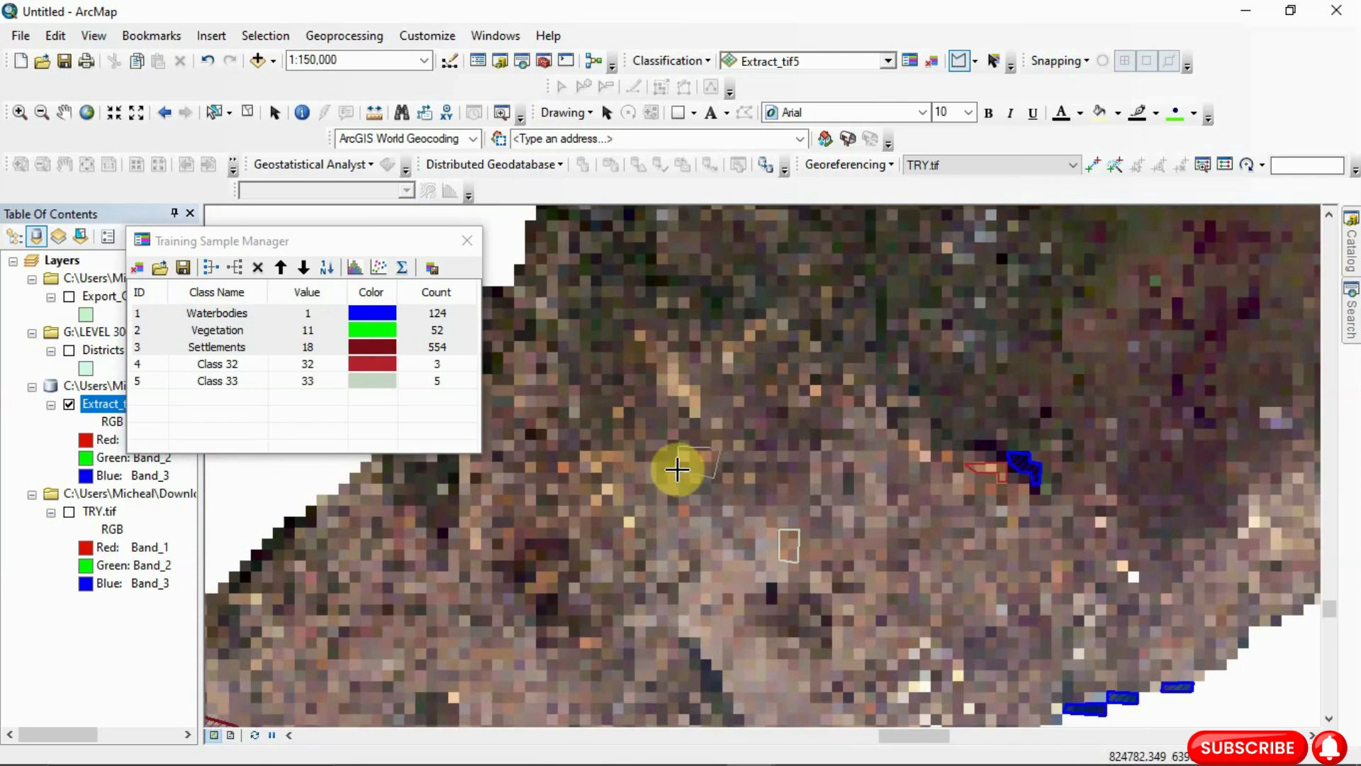
pyautogui.doubleClick(677, 468)
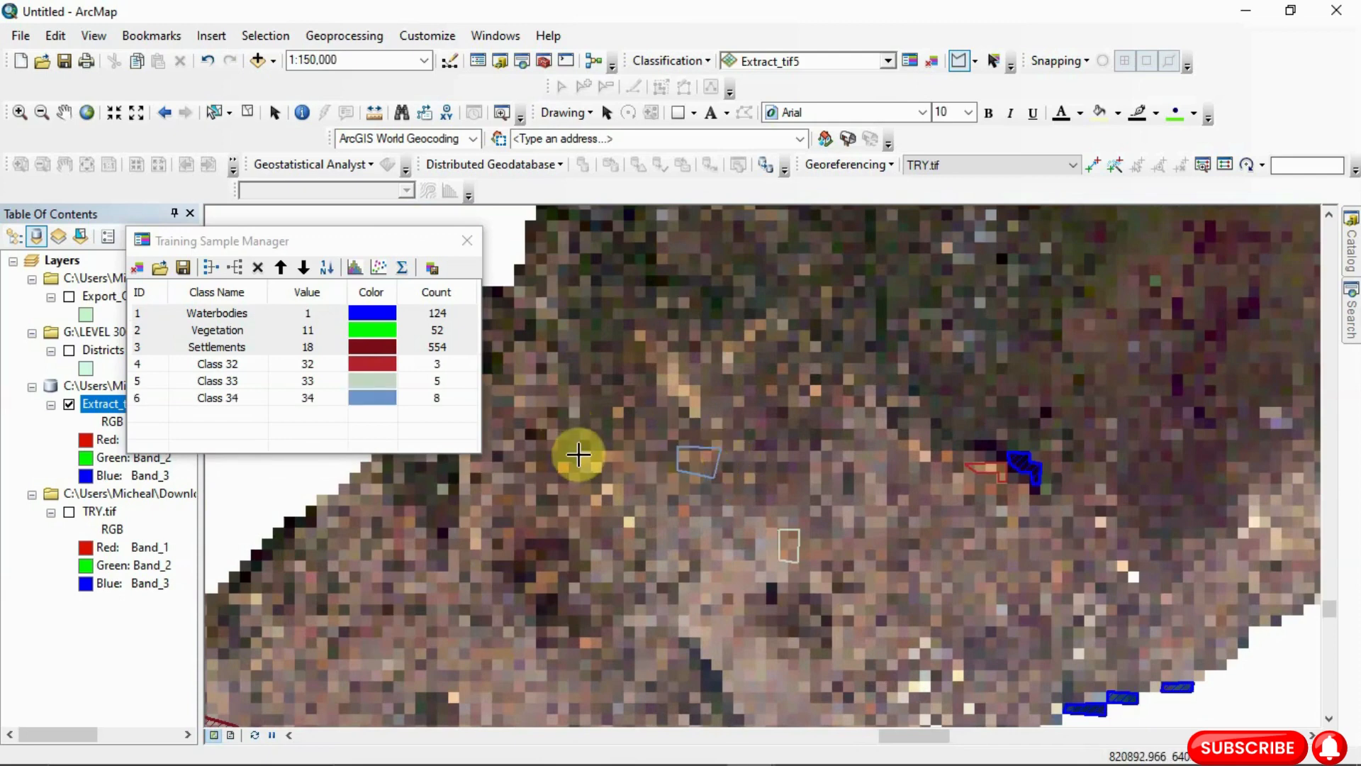
# Draw a four-sided training sample over the orange-tan pixels directly west of the previous sample
pyautogui.click(622, 453)
pyautogui.click(617, 480)
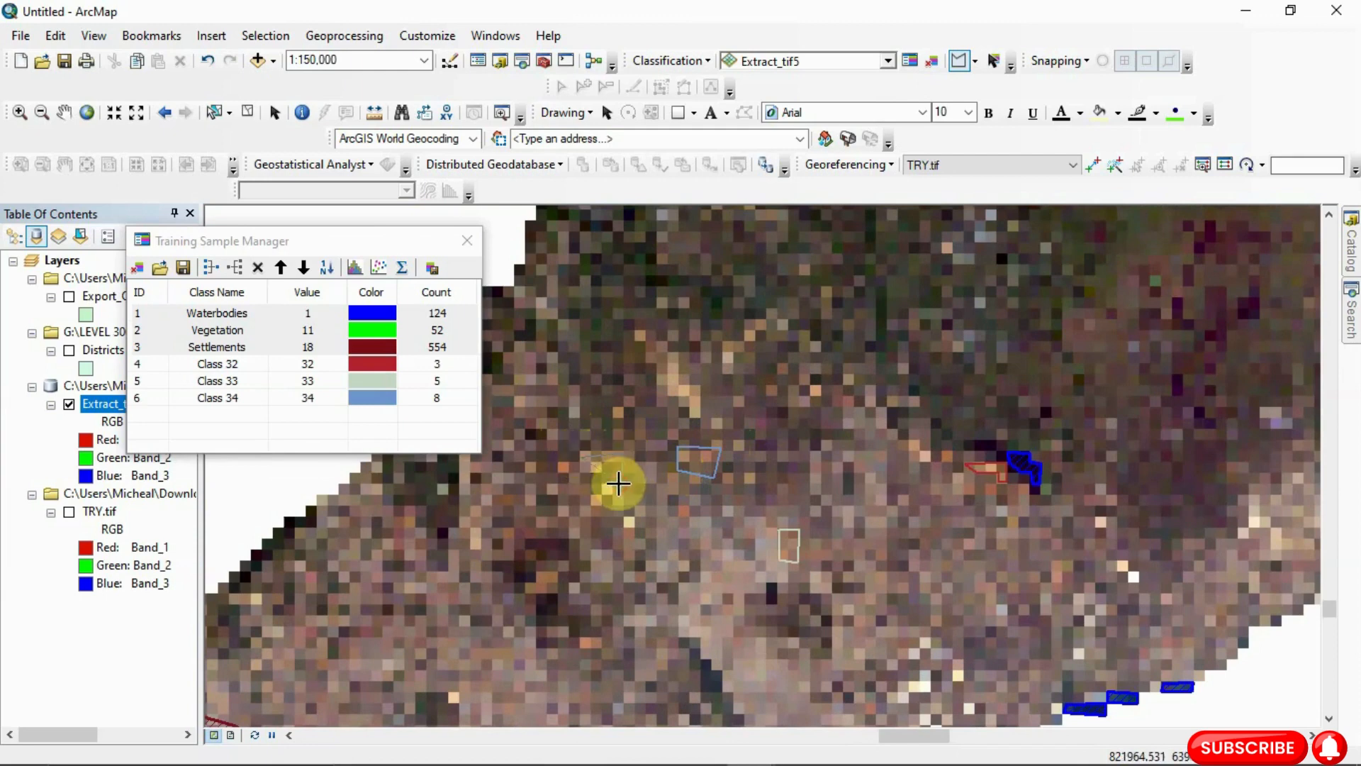
pyautogui.doubleClick(568, 478)
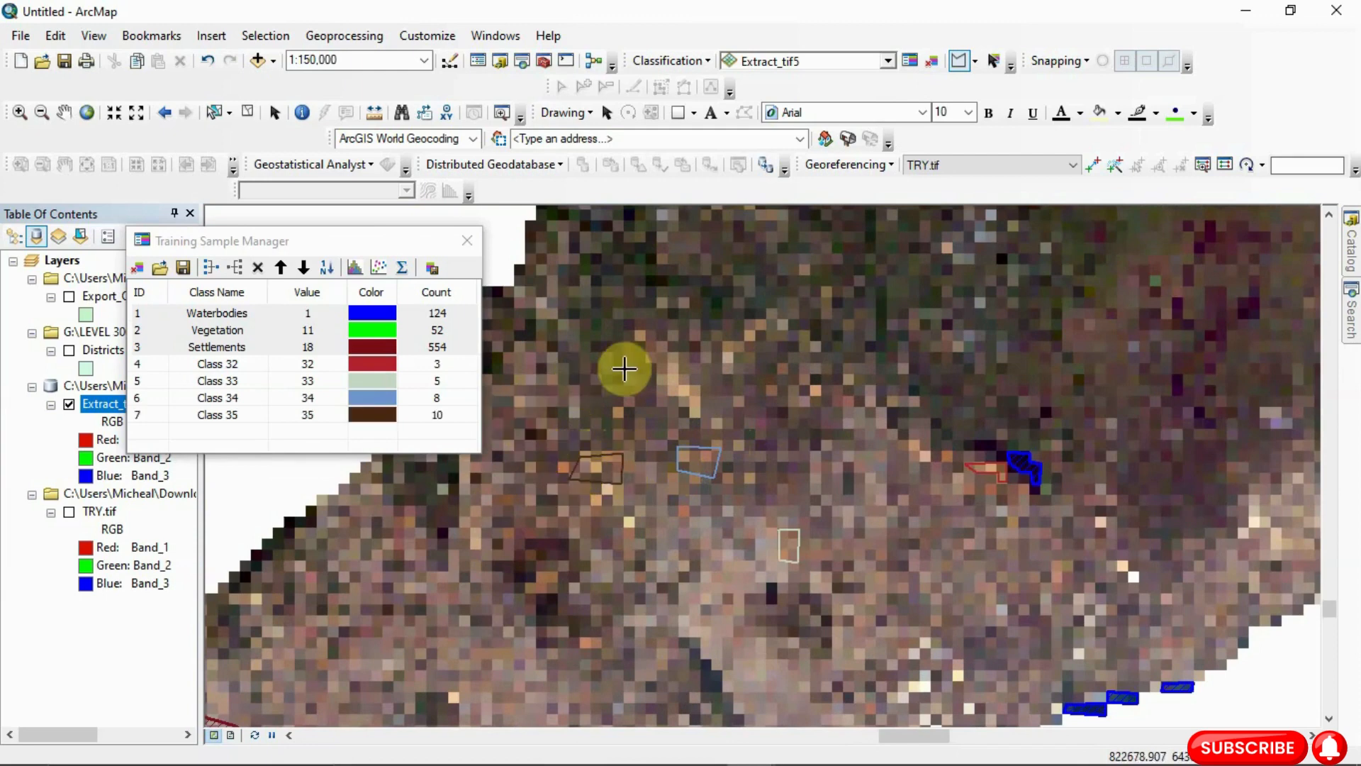
# Draw a narrow training sample along the bright tan streak north of the last two samples
pyautogui.click(669, 360)
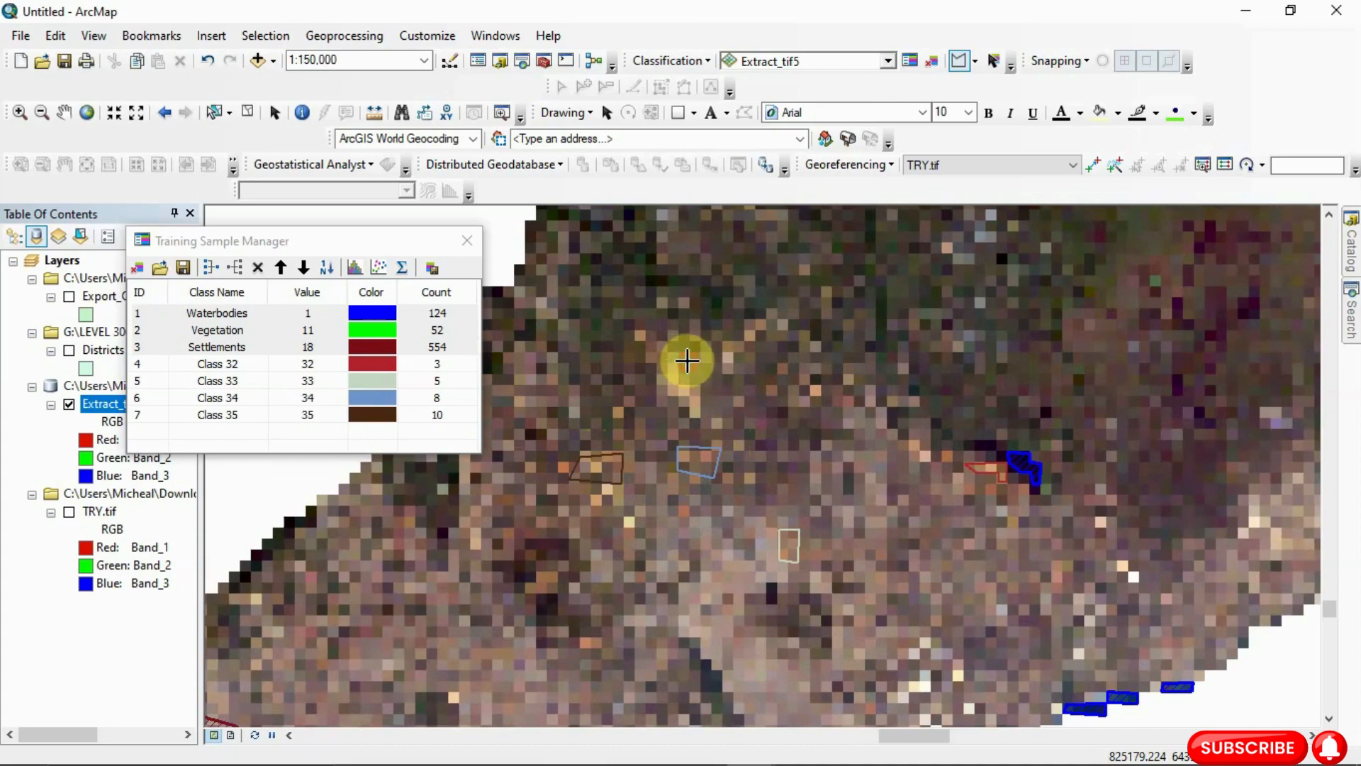
pyautogui.click(685, 362)
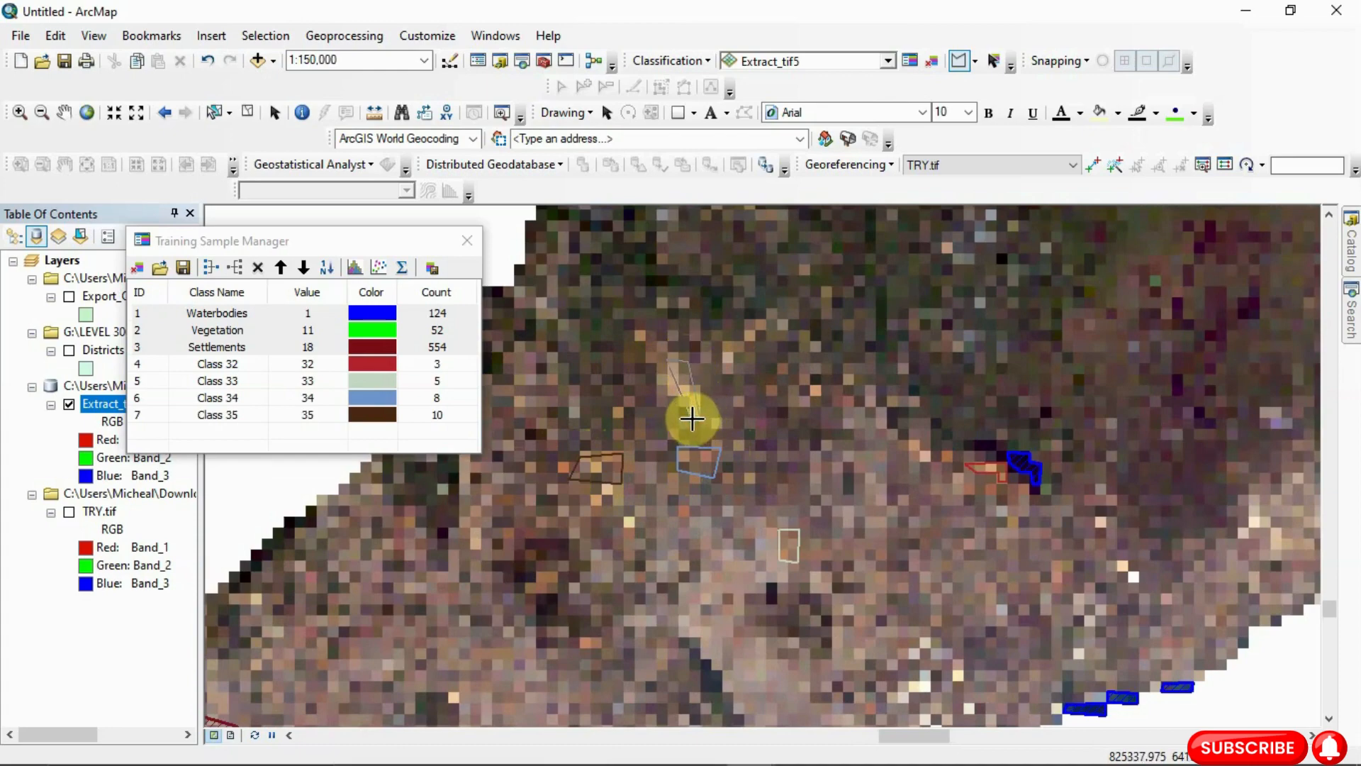
pyautogui.doubleClick(692, 417)
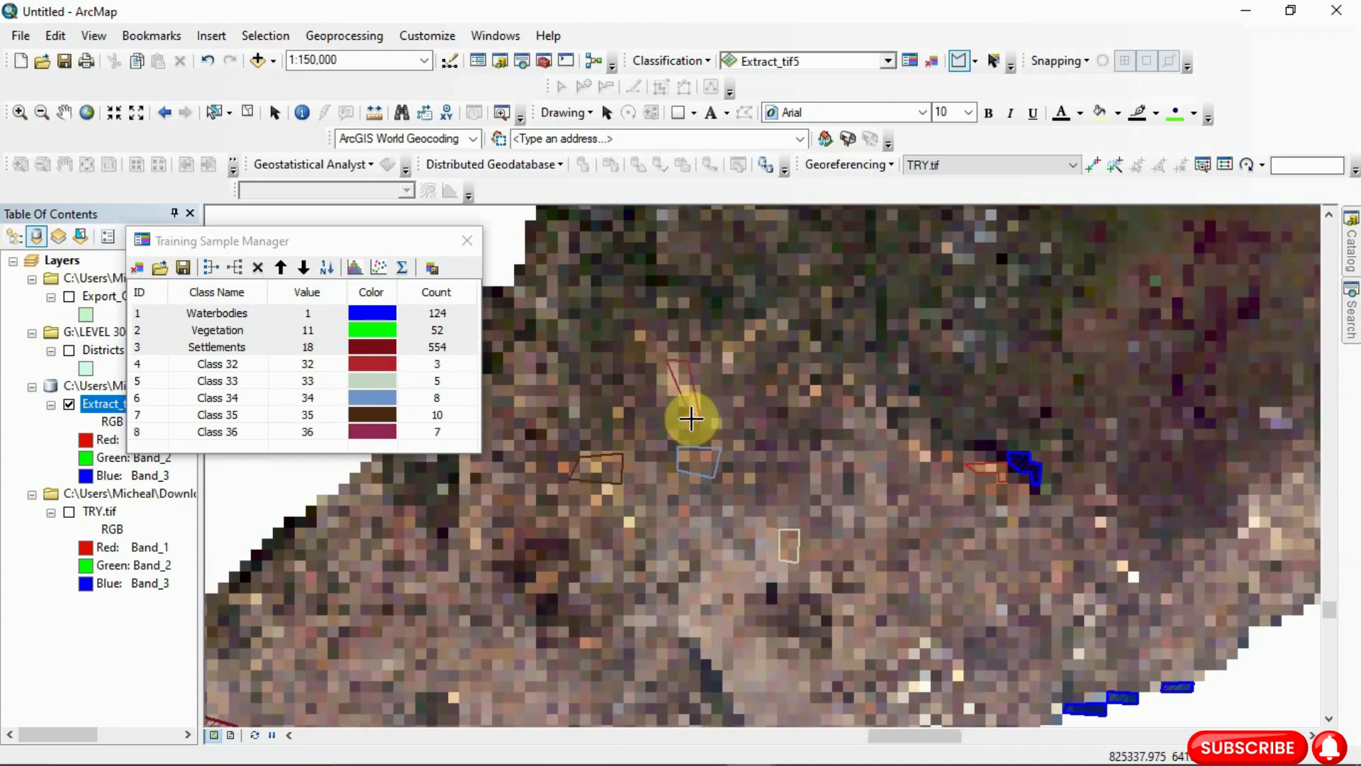
# Merge training classes Class 32 through Class 36 into one class and rename it Bareland
pyautogui.scroll(-4, 691, 418)
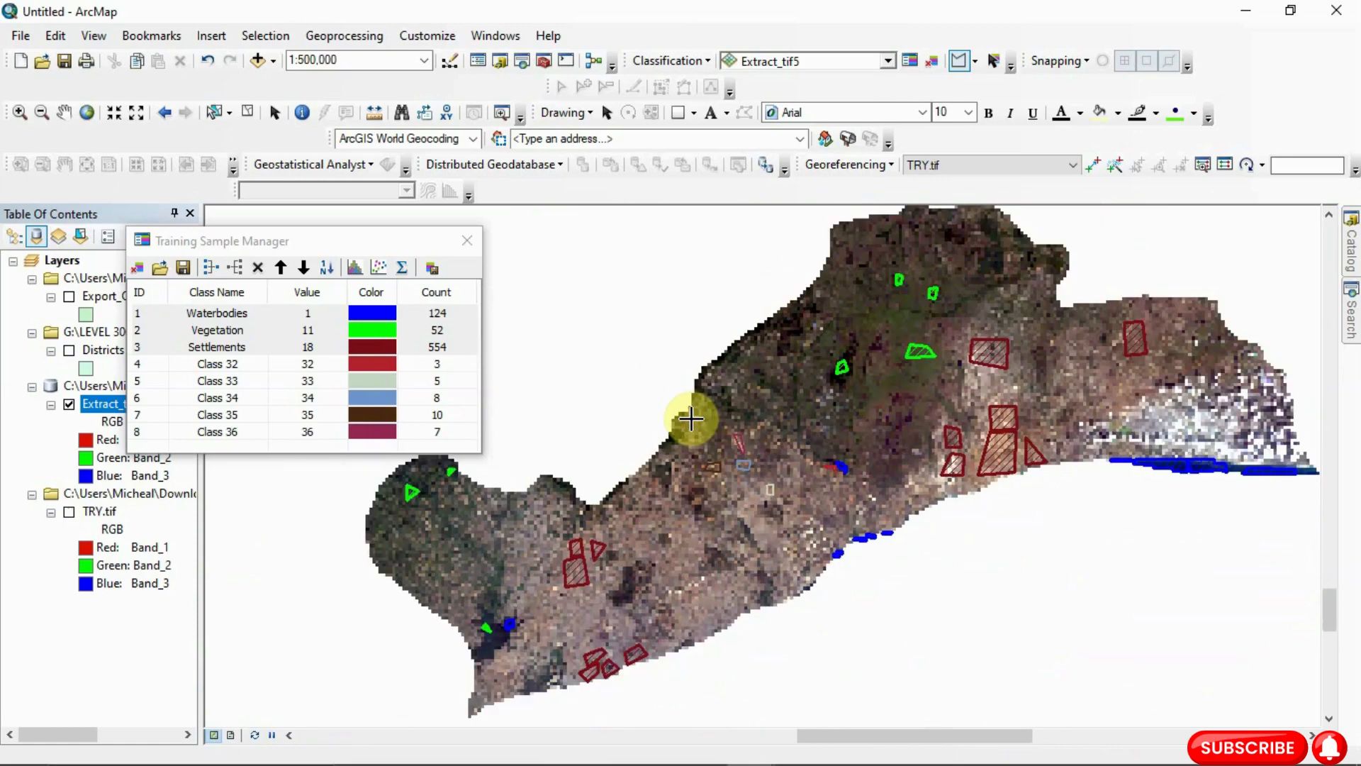
pyautogui.scroll(-1, 690, 418)
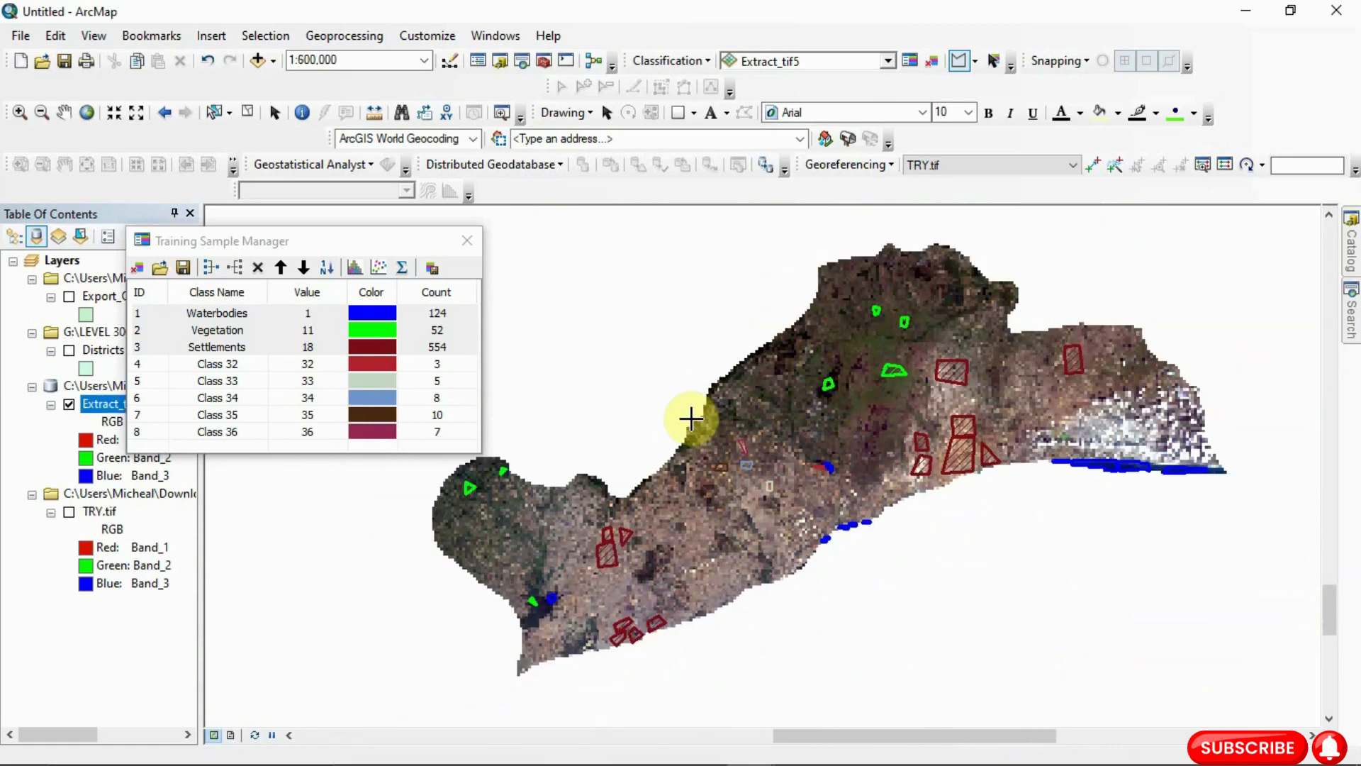
pyautogui.click(383, 443)
pyautogui.moveTo(383, 443); pyautogui.dragTo(373, 364)
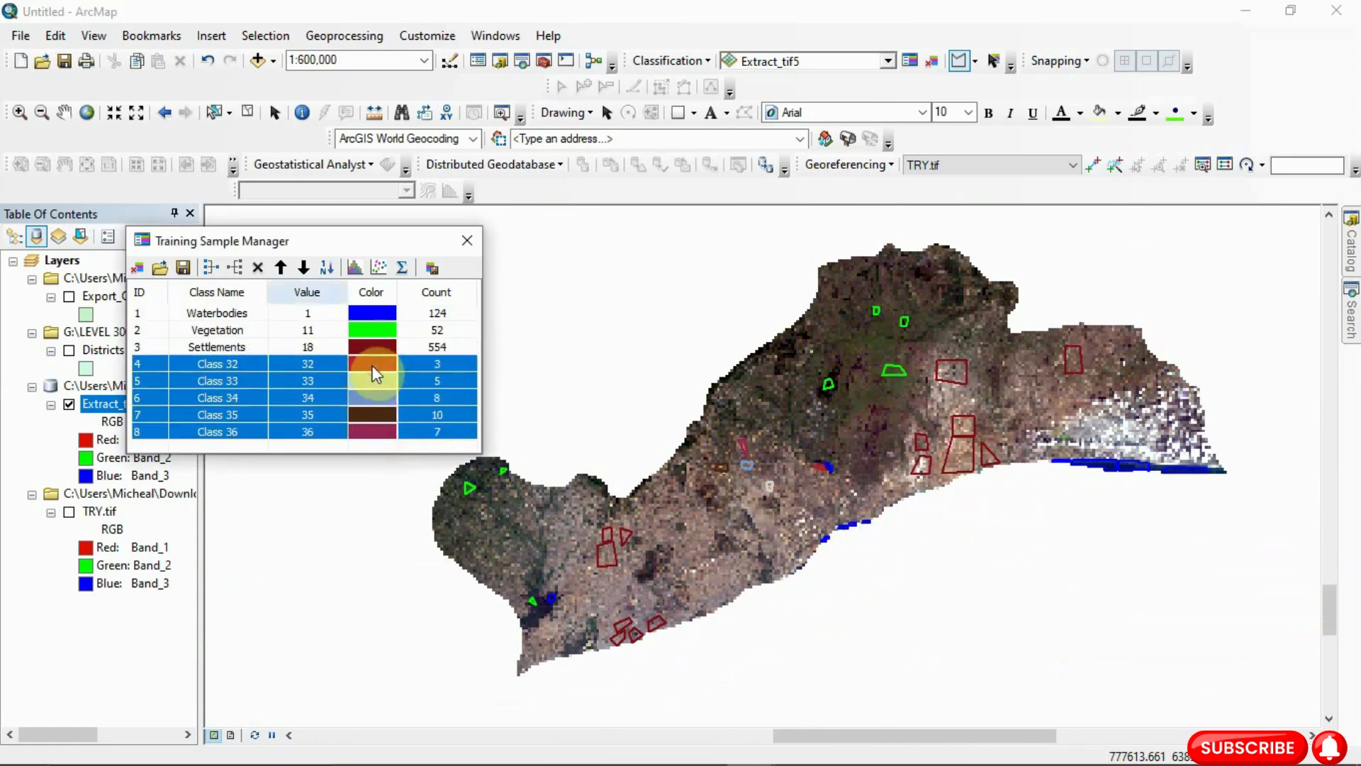
pyautogui.click(210, 274)
pyautogui.click(211, 274)
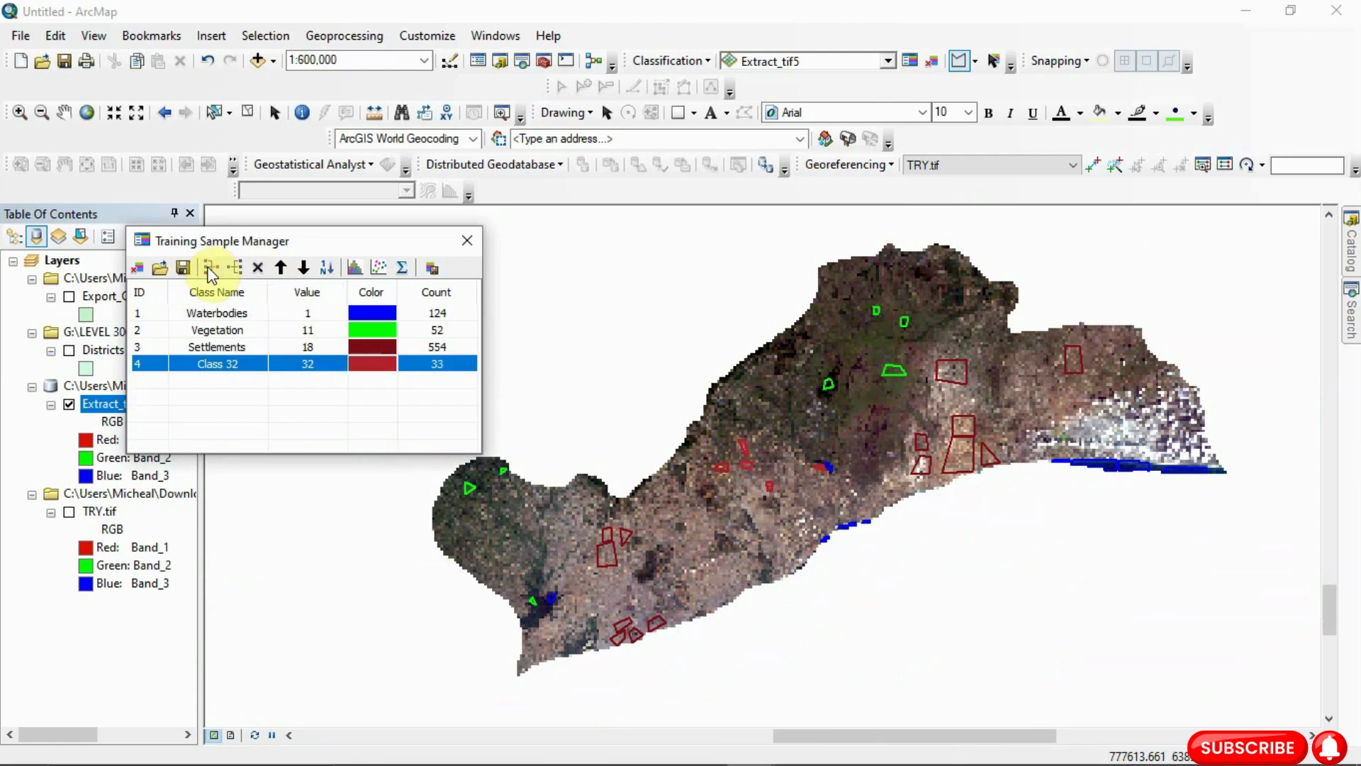
pyautogui.doubleClick(232, 364)
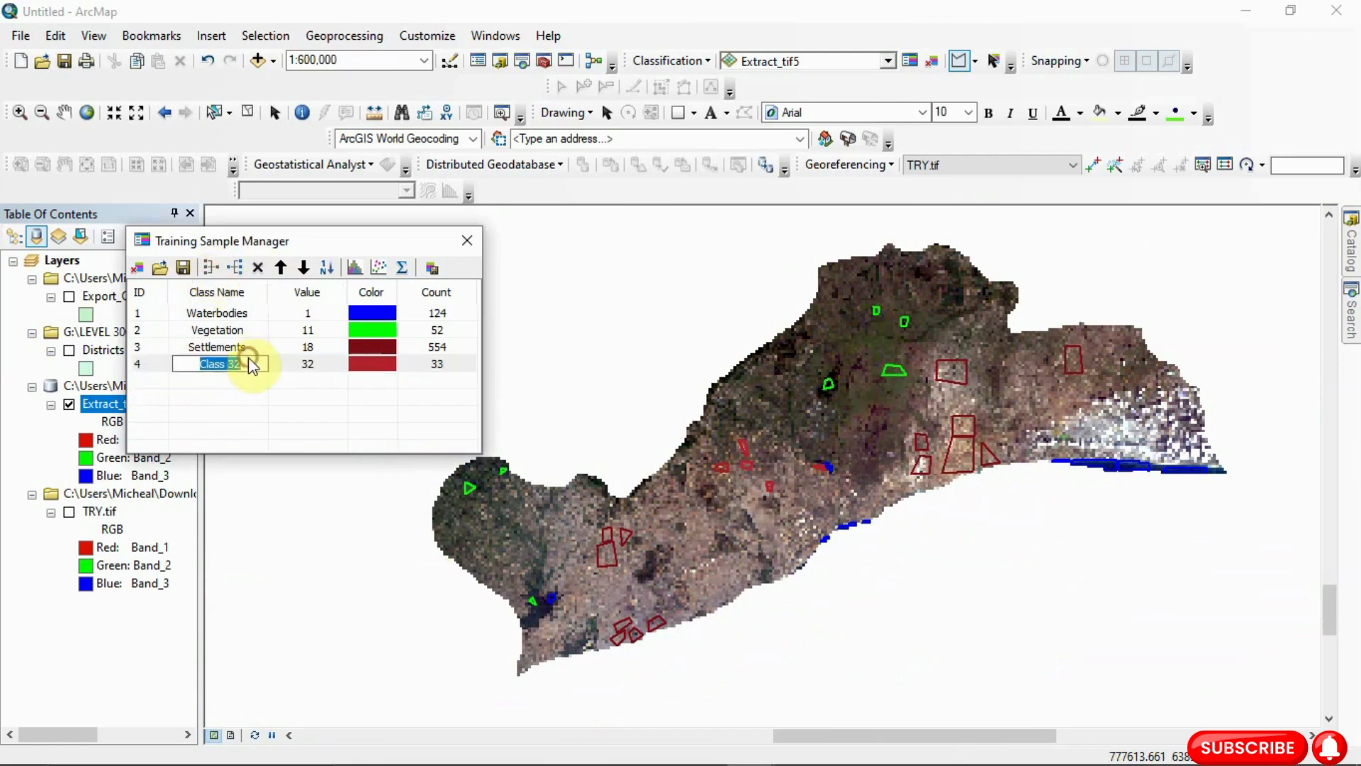
pyautogui.write('Barelanf')
pyautogui.press('BackSpace')
pyautogui.write('d')
pyautogui.press('Return')
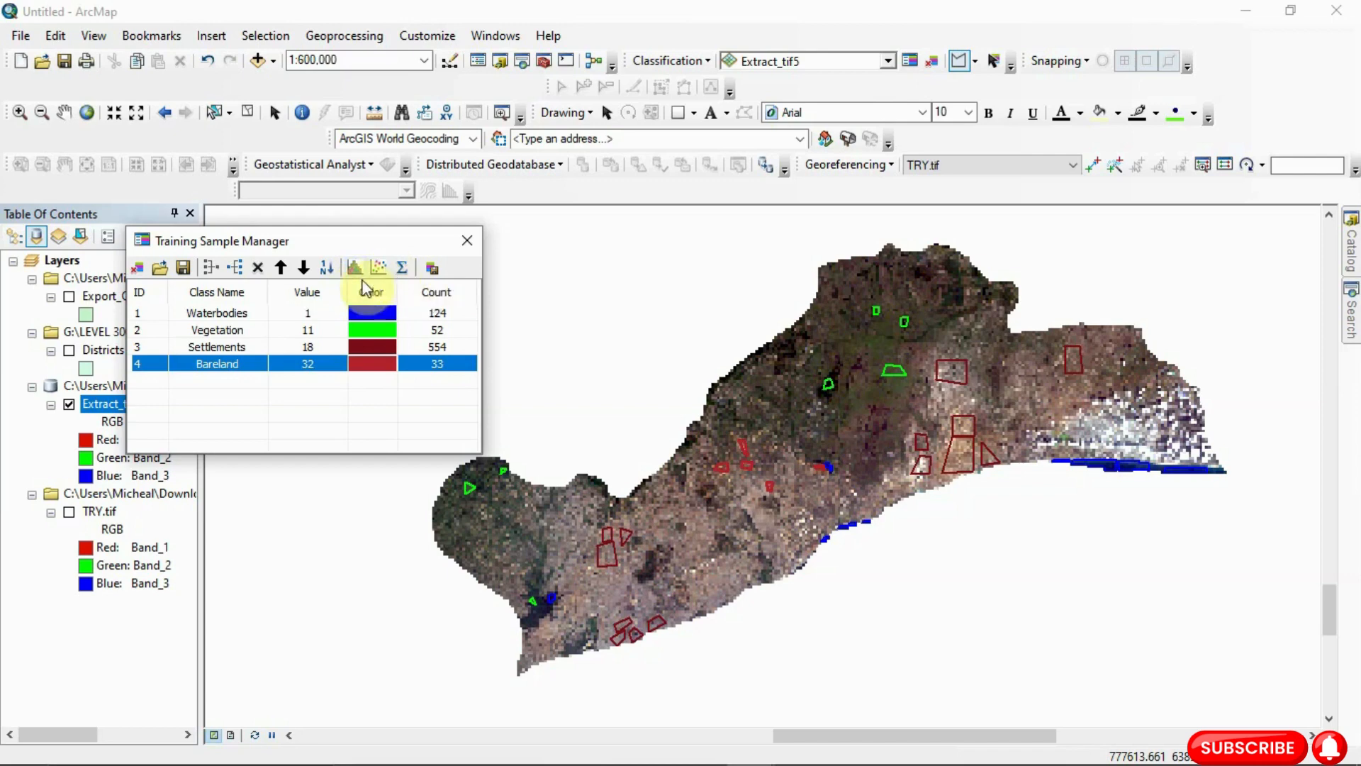
# Save the training samples as a signature file named Signaturefile in the 2002 folder
pyautogui.click(428, 269)
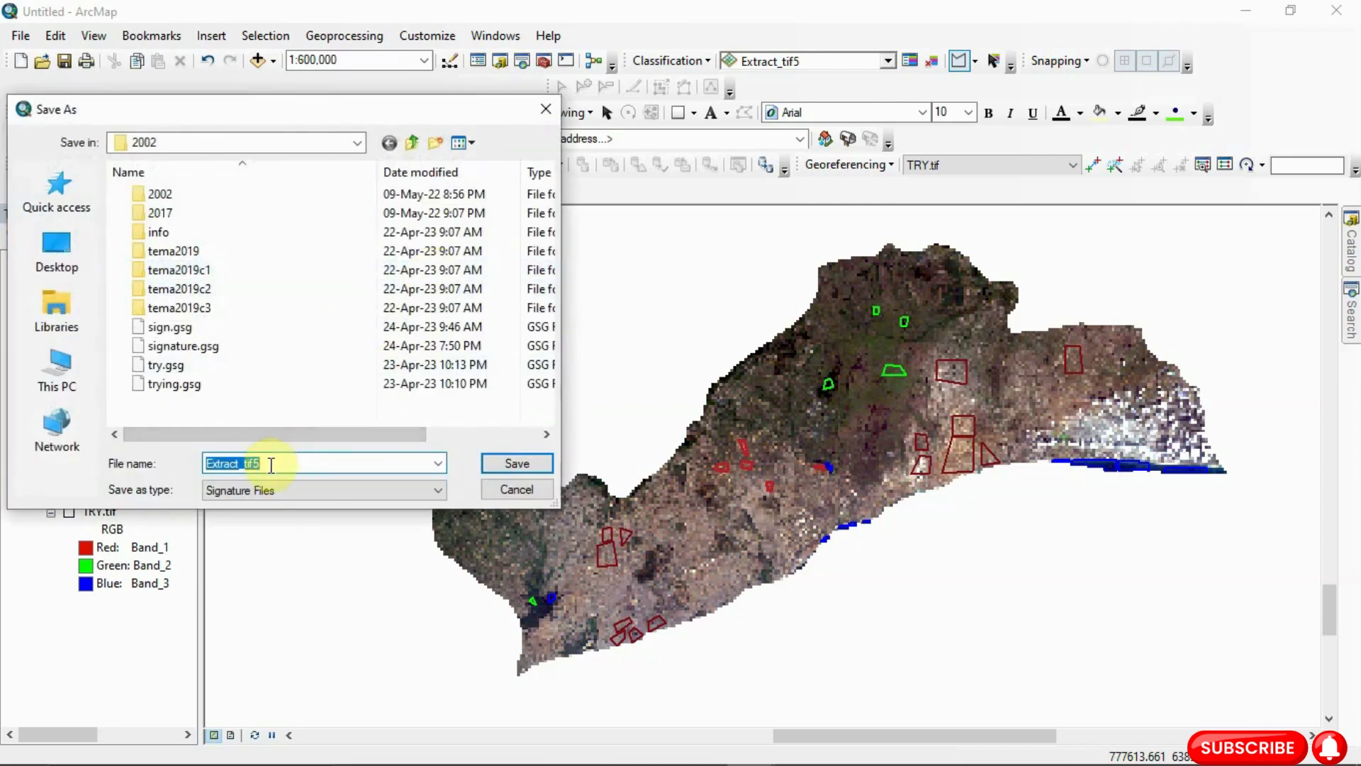
pyautogui.write('Signatur')
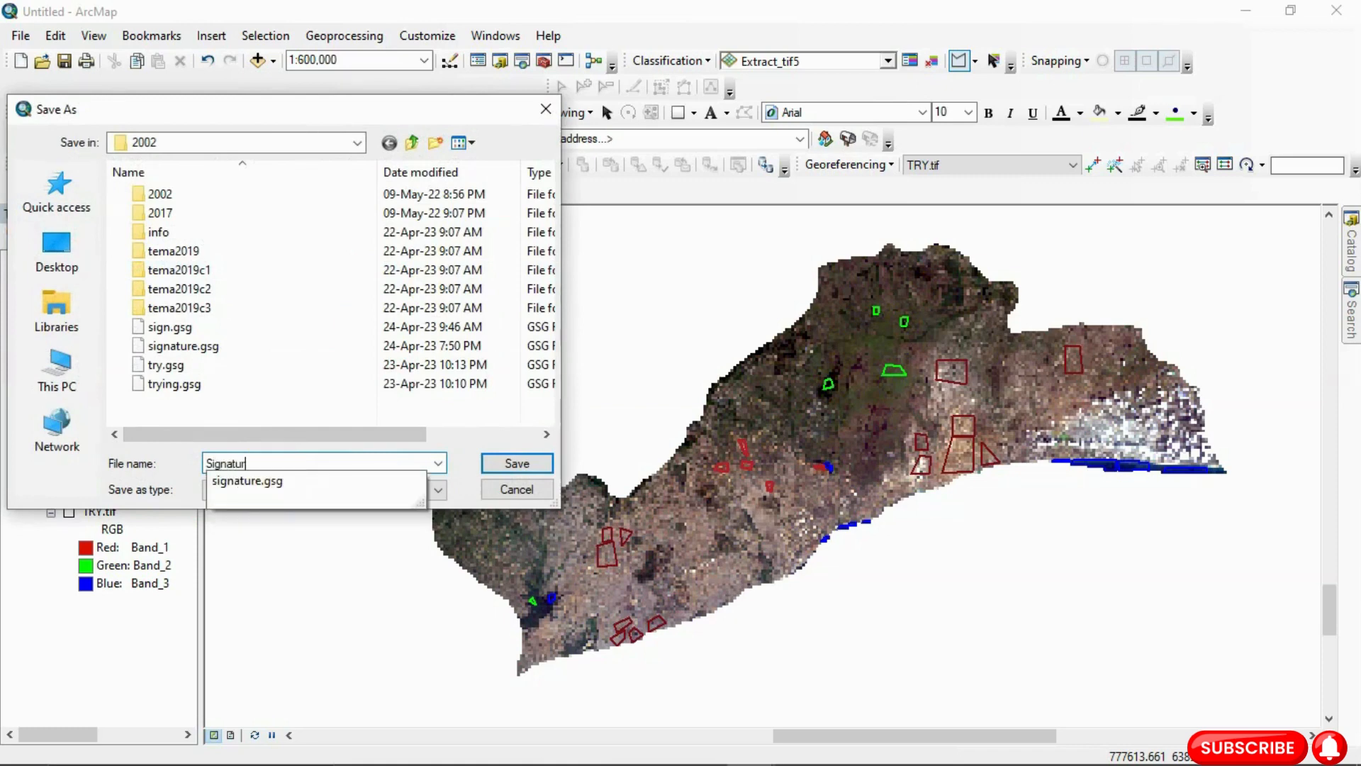
pyautogui.write('e')
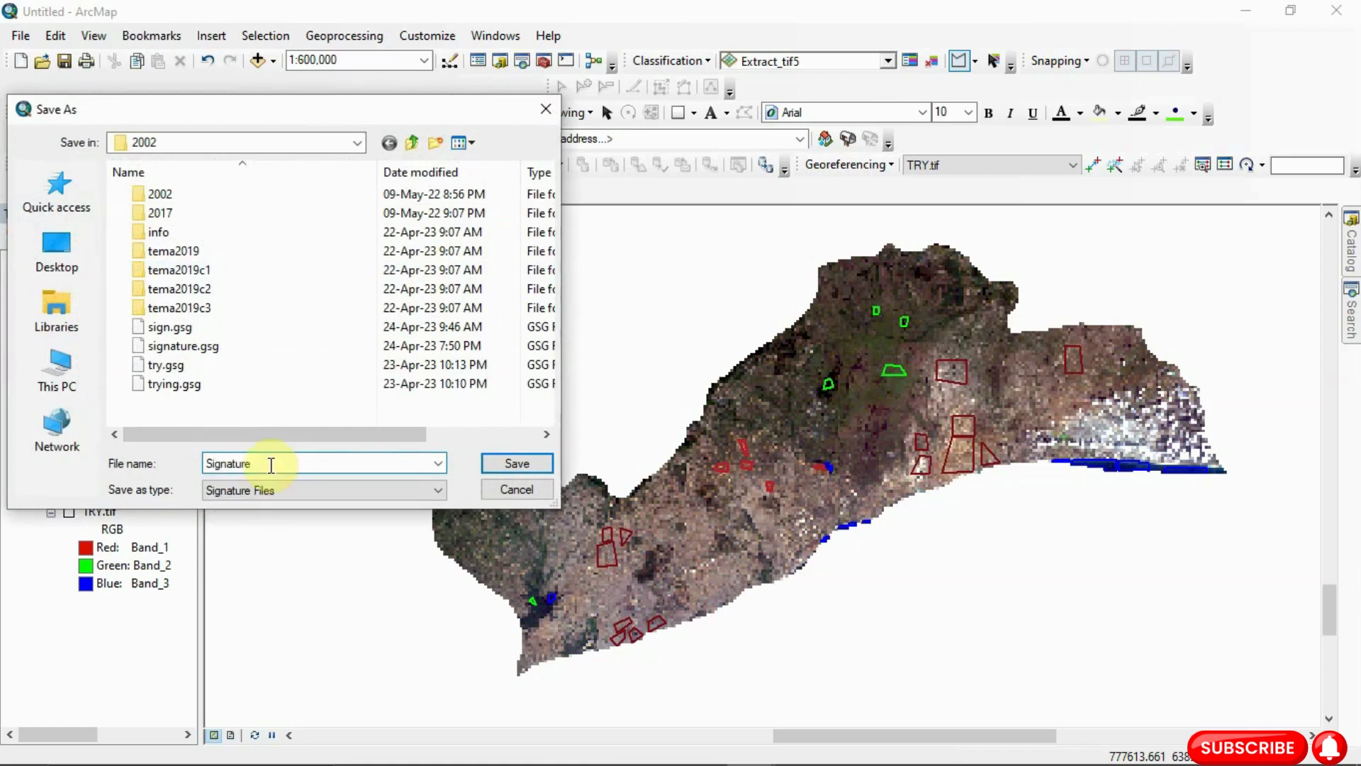
pyautogui.press('BackSpace')
pyautogui.write('file')
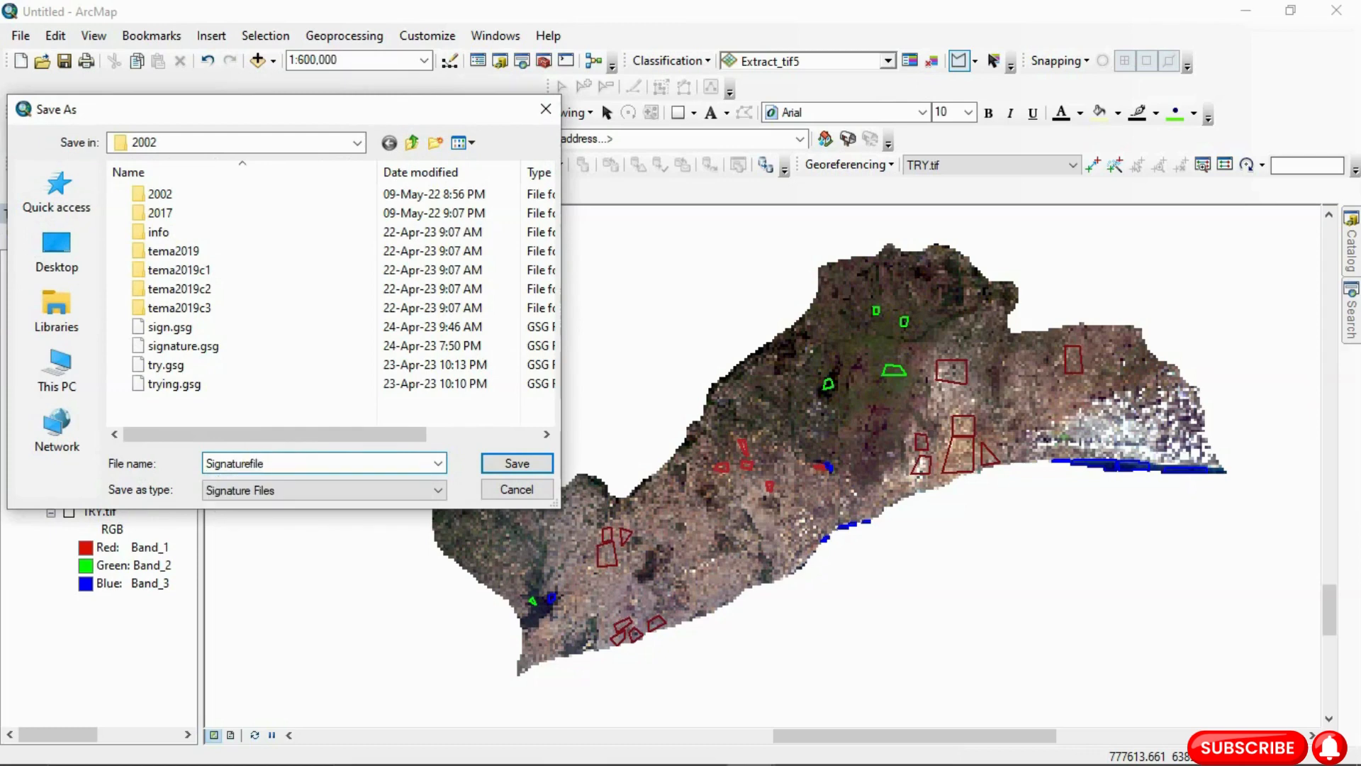
pyautogui.click(495, 463)
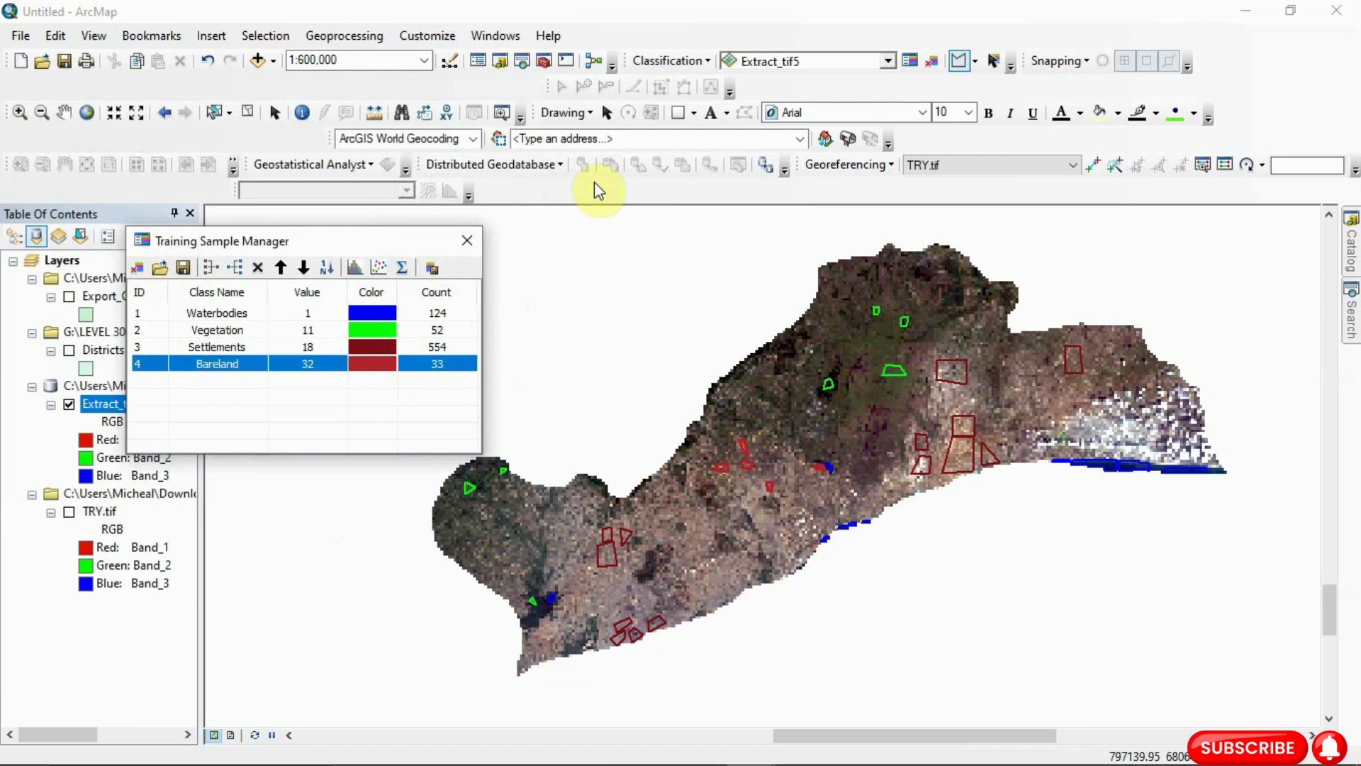
# Open the Maximum Likelihood Classification tool for the Extract_tif5 raster
pyautogui.click(707, 63)
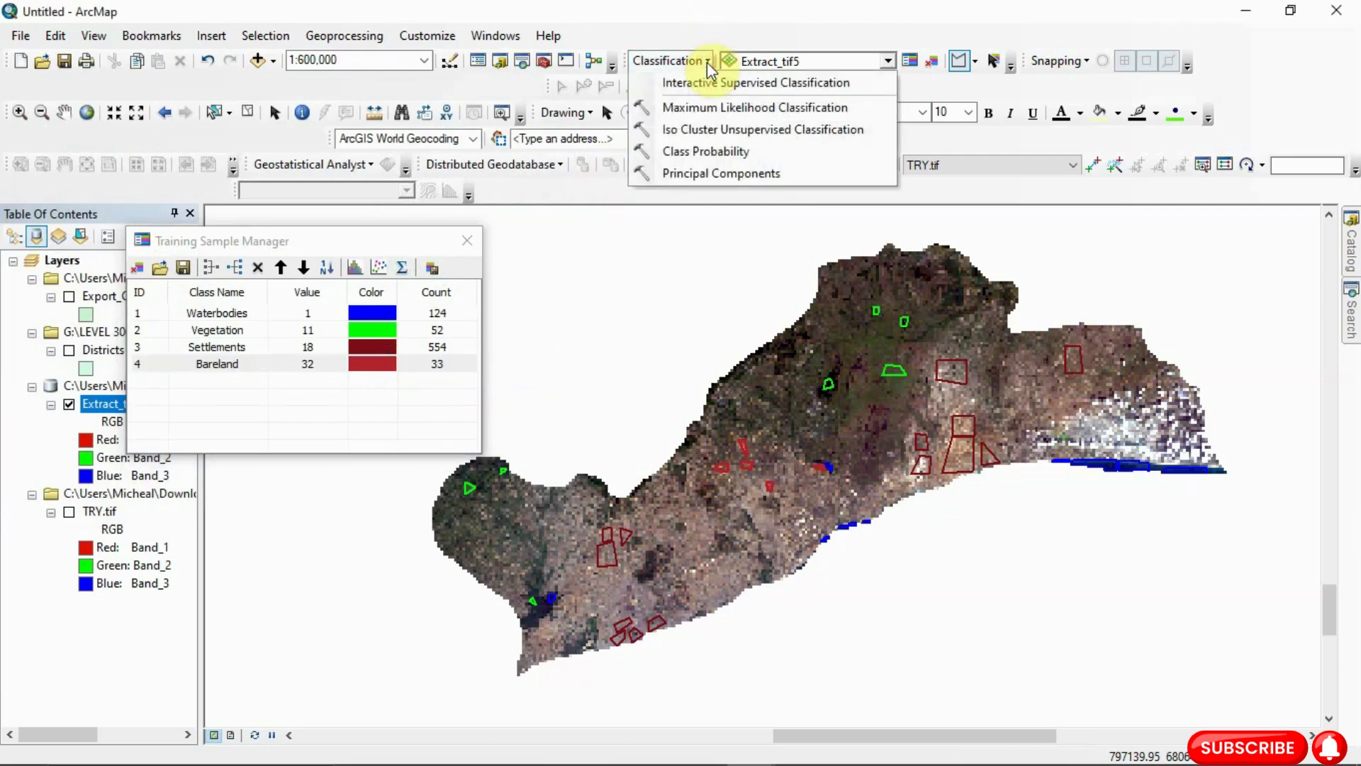
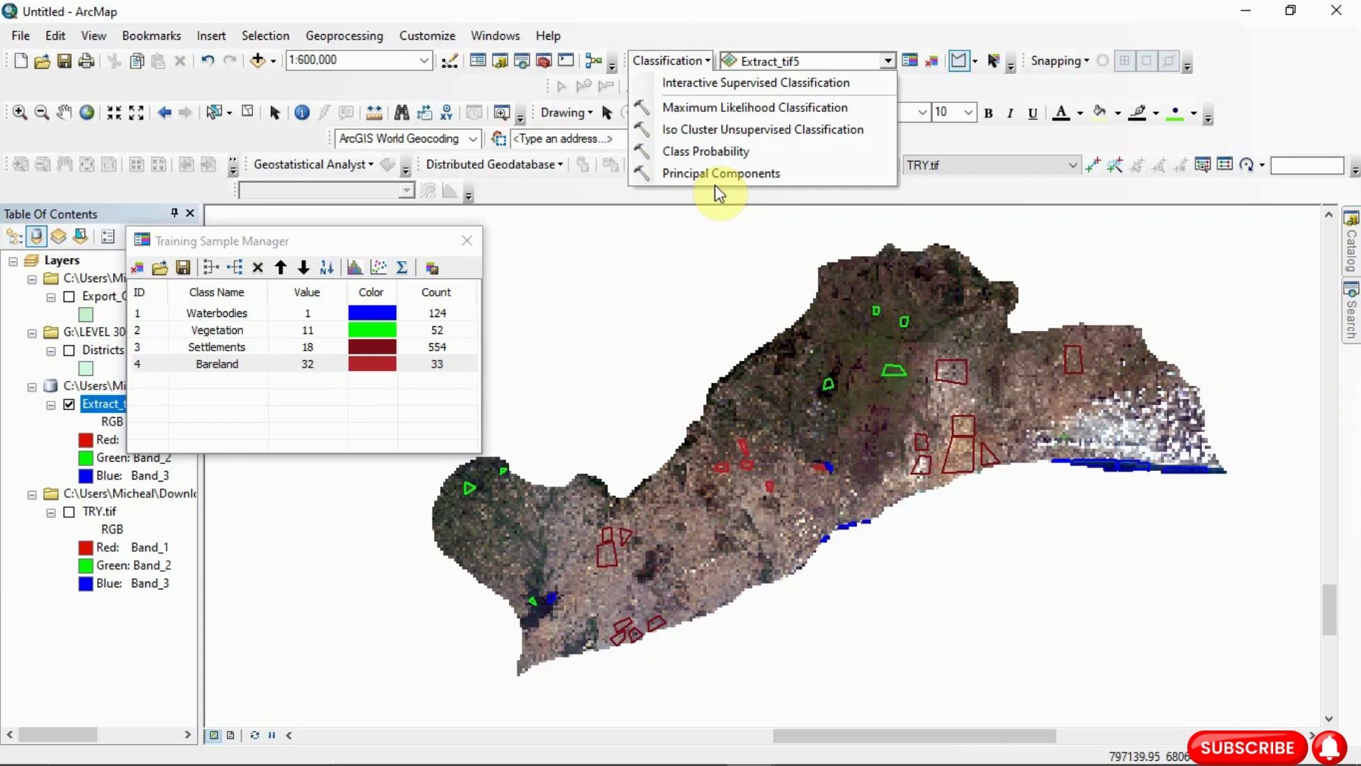
pyautogui.click(742, 110)
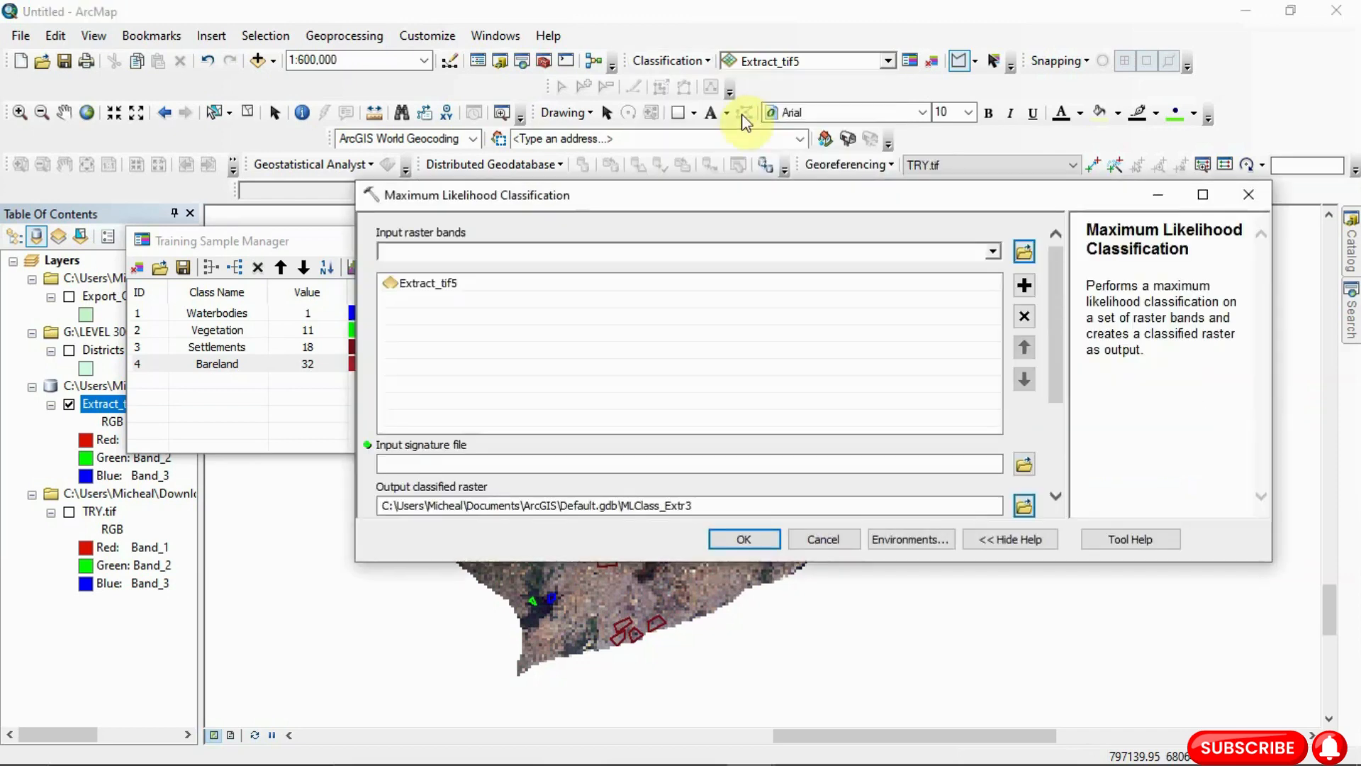
pyautogui.click(996, 253)
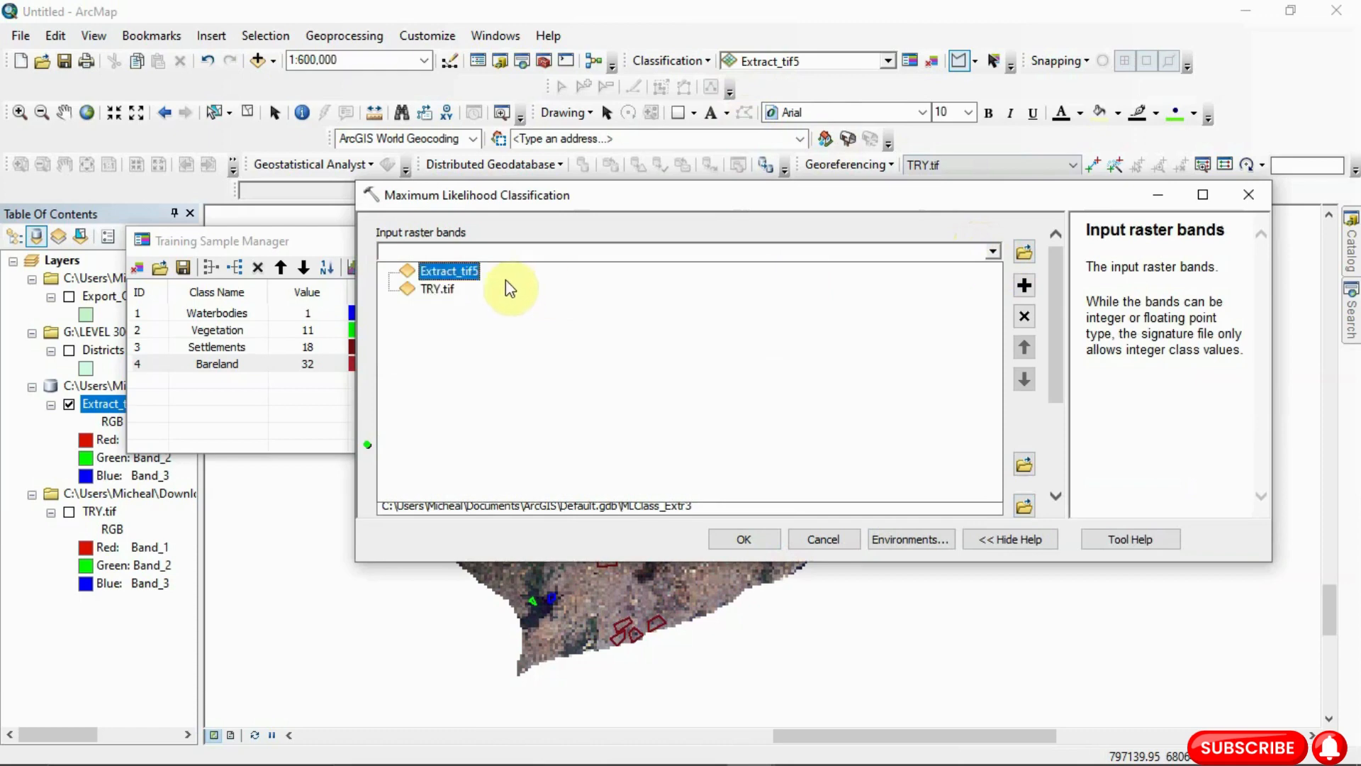
pyautogui.click(454, 270)
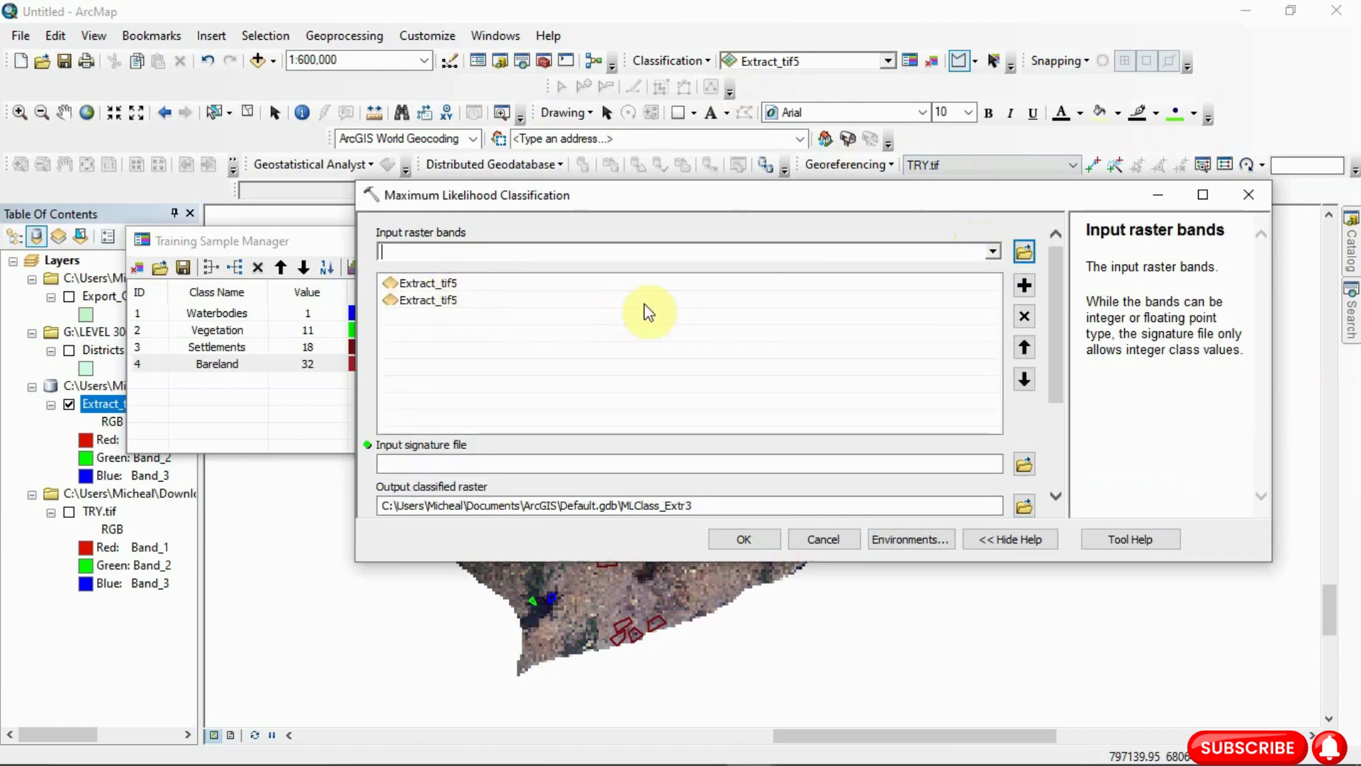
pyautogui.click(644, 300)
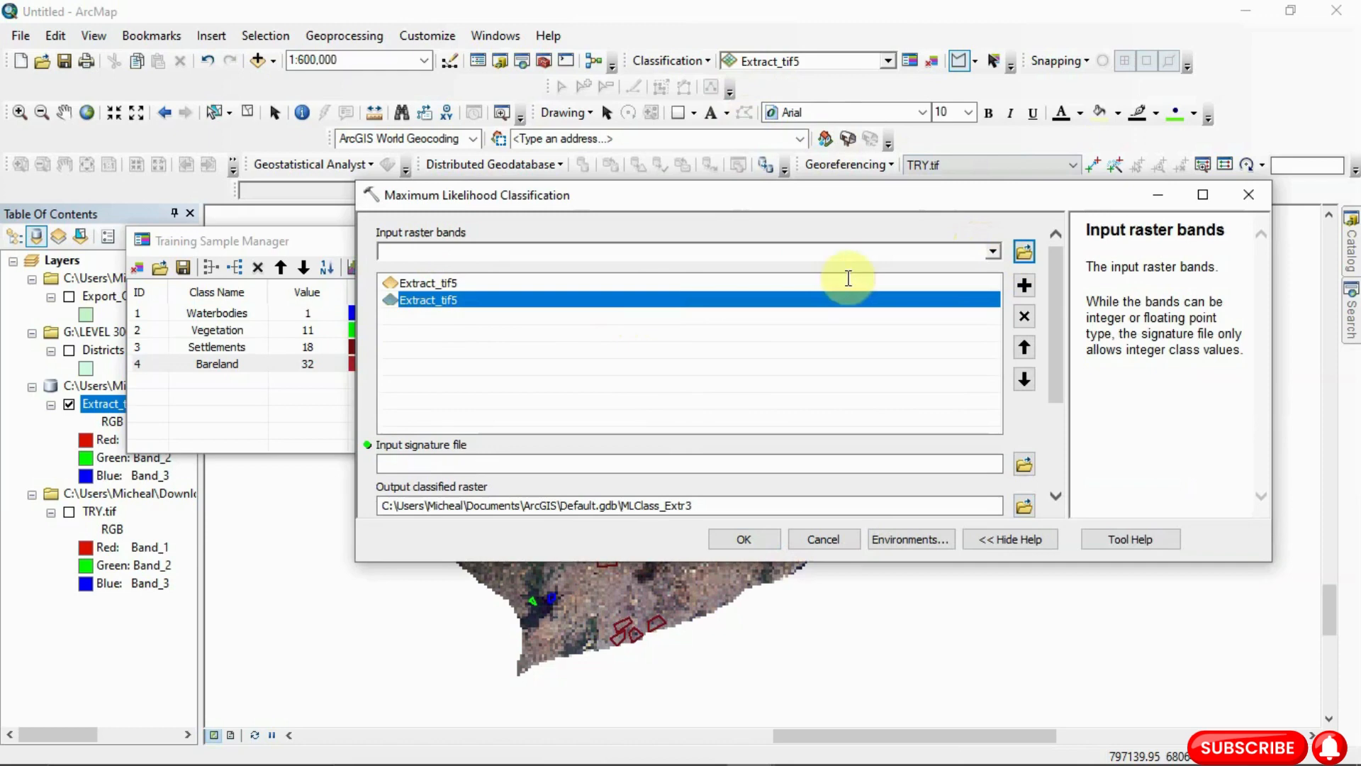
pyautogui.click(1025, 317)
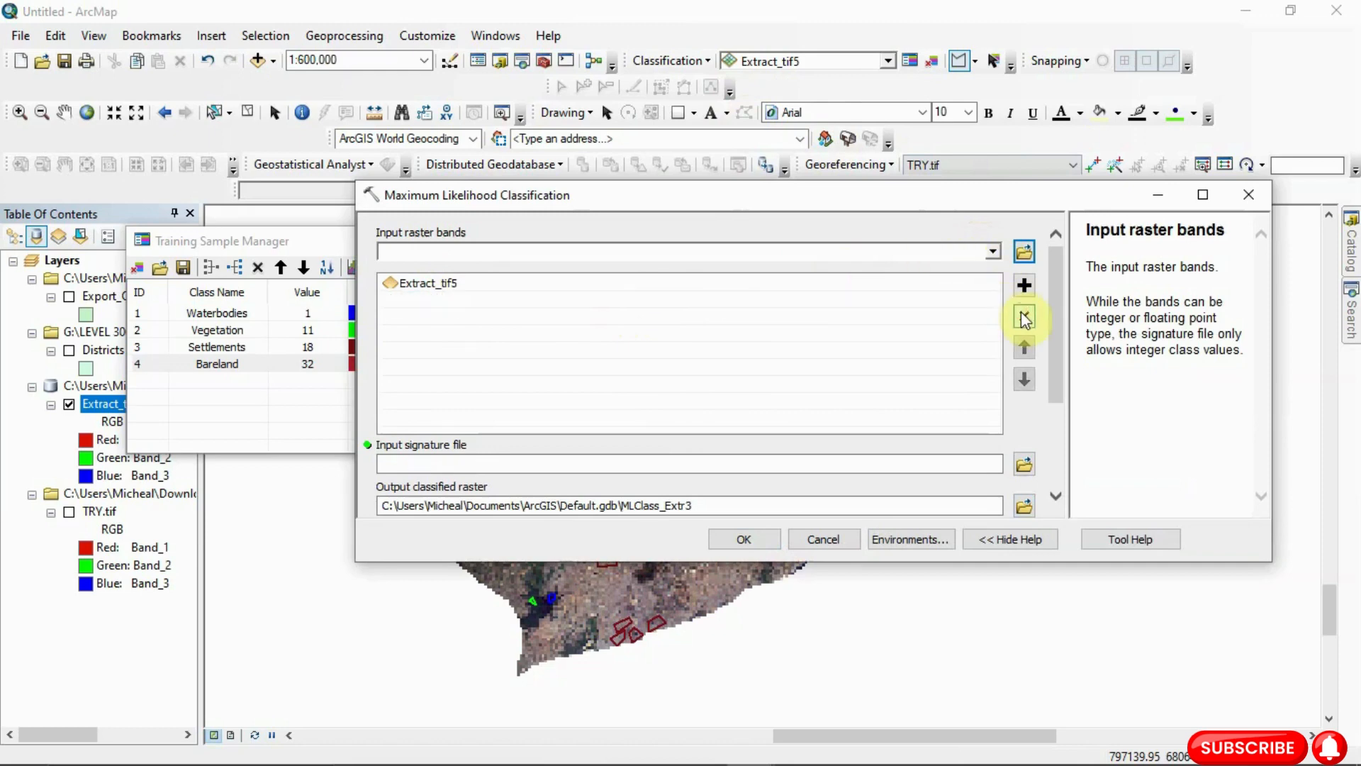
# Set signaturefile.gsg from the 2002 folder as the input signature file and run the maximum likelihood classification
pyautogui.click(1025, 467)
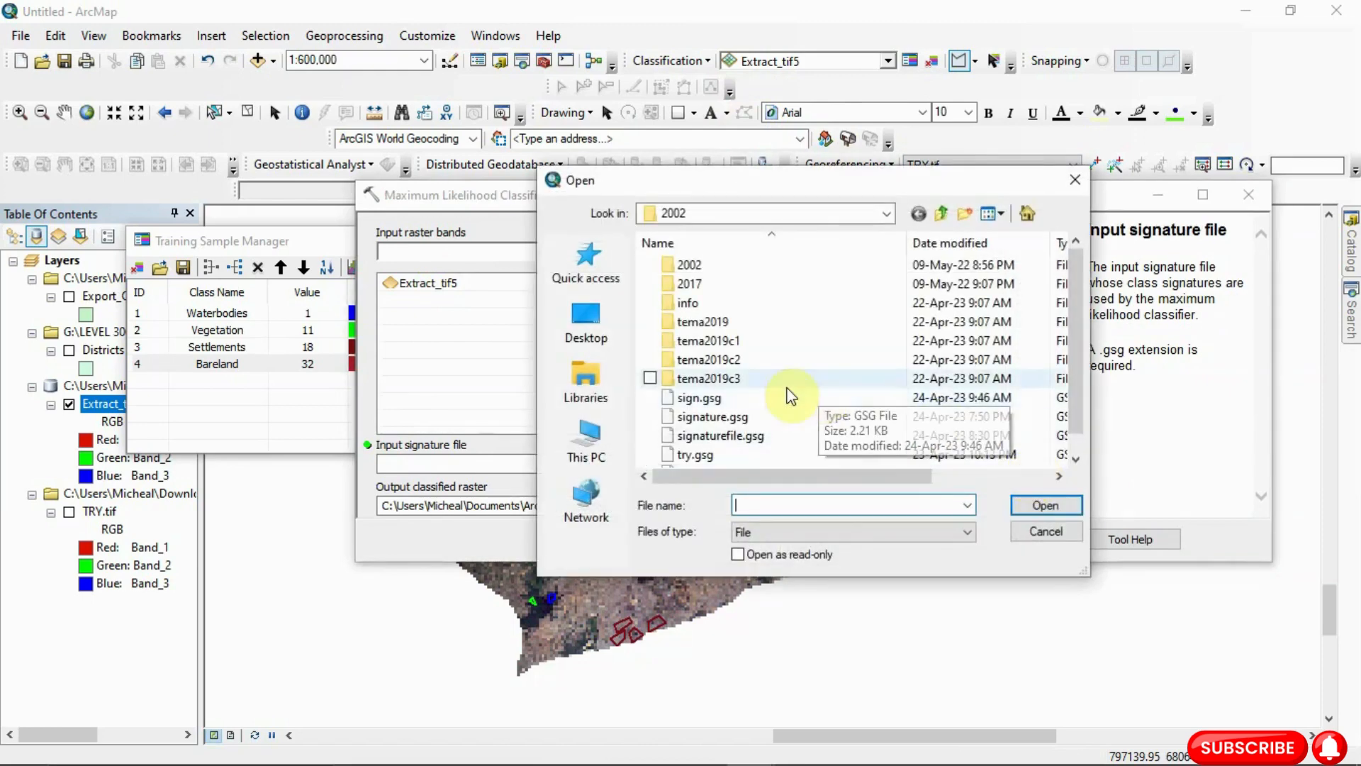
pyautogui.doubleClick(737, 444)
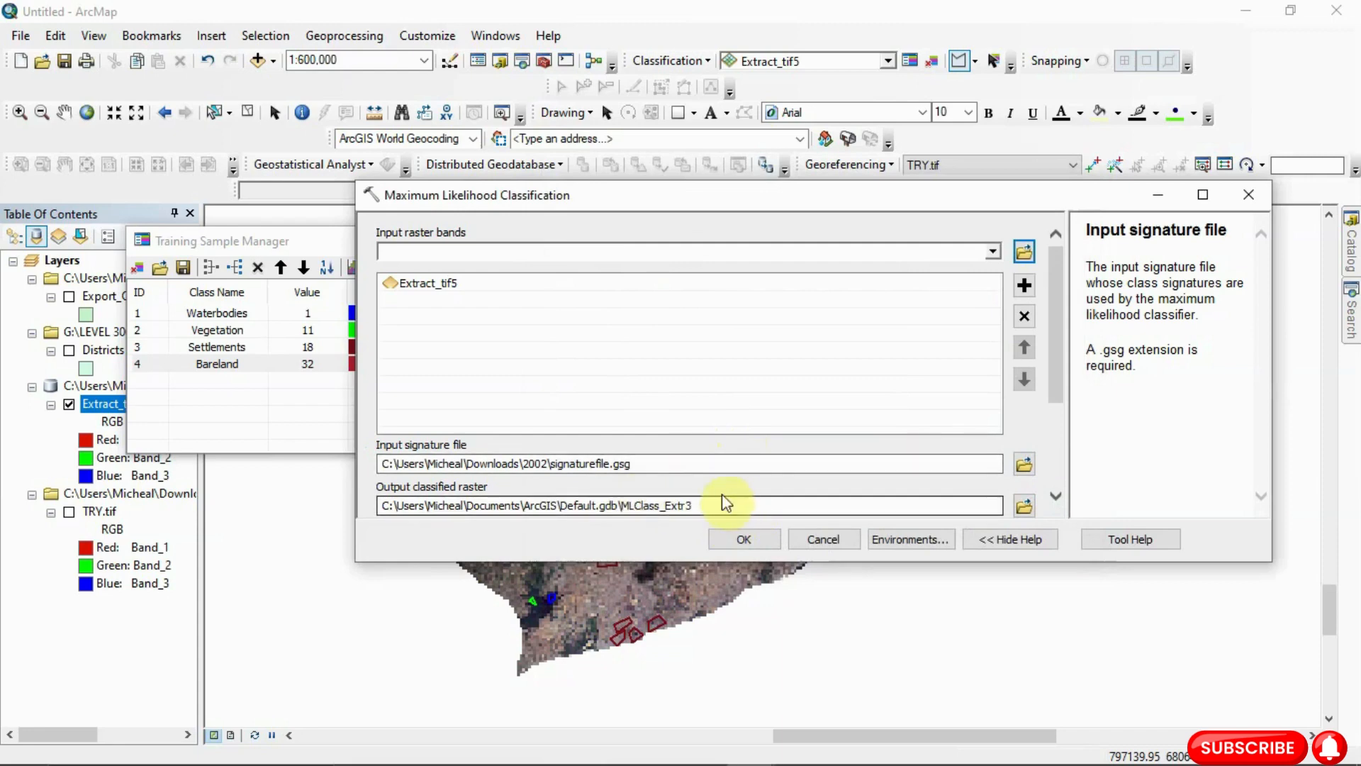
pyautogui.click(733, 533)
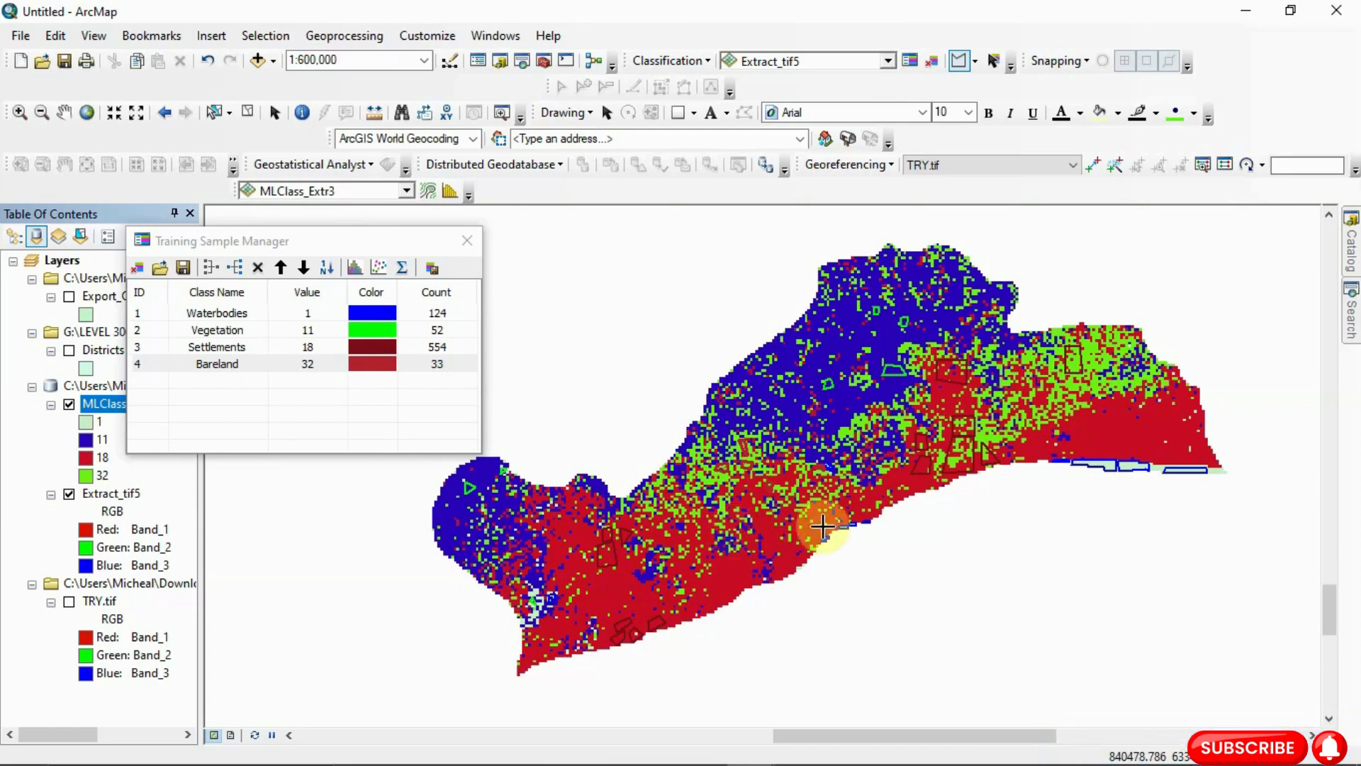
pyautogui.scroll(3, 839, 497)
pyautogui.scroll(-5, 838, 496)
pyautogui.scroll(-2, 838, 496)
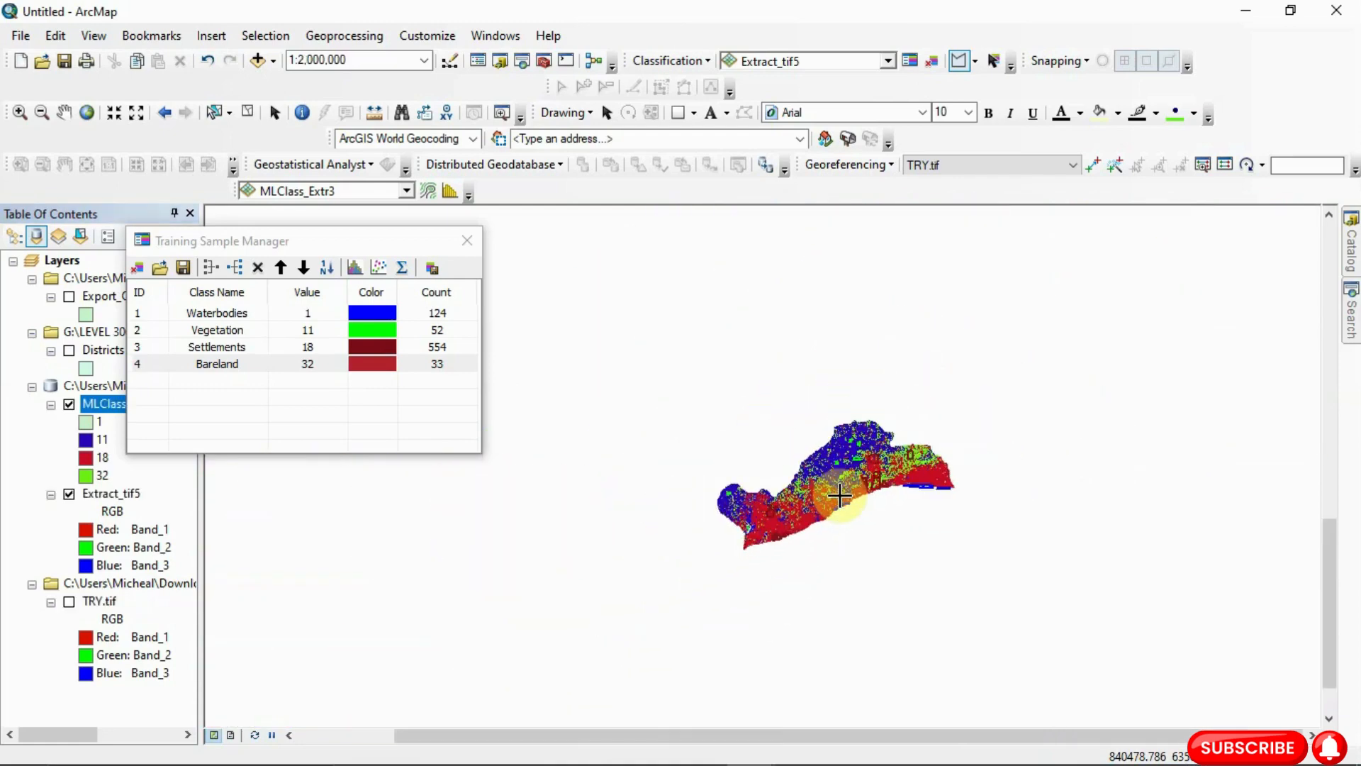
# Clear all training samples and close the Training Sample Manager
pyautogui.scroll(-1, 839, 496)
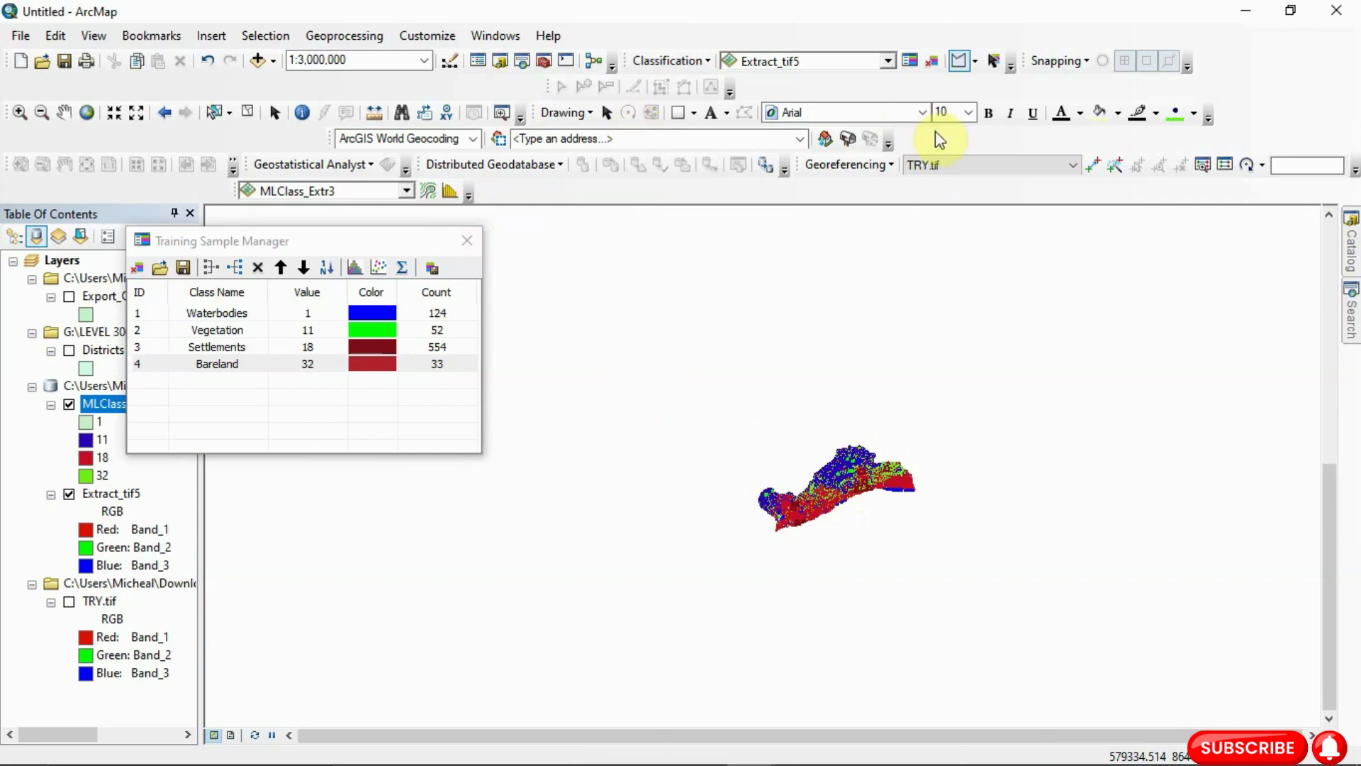
pyautogui.scroll(4, 825, 480)
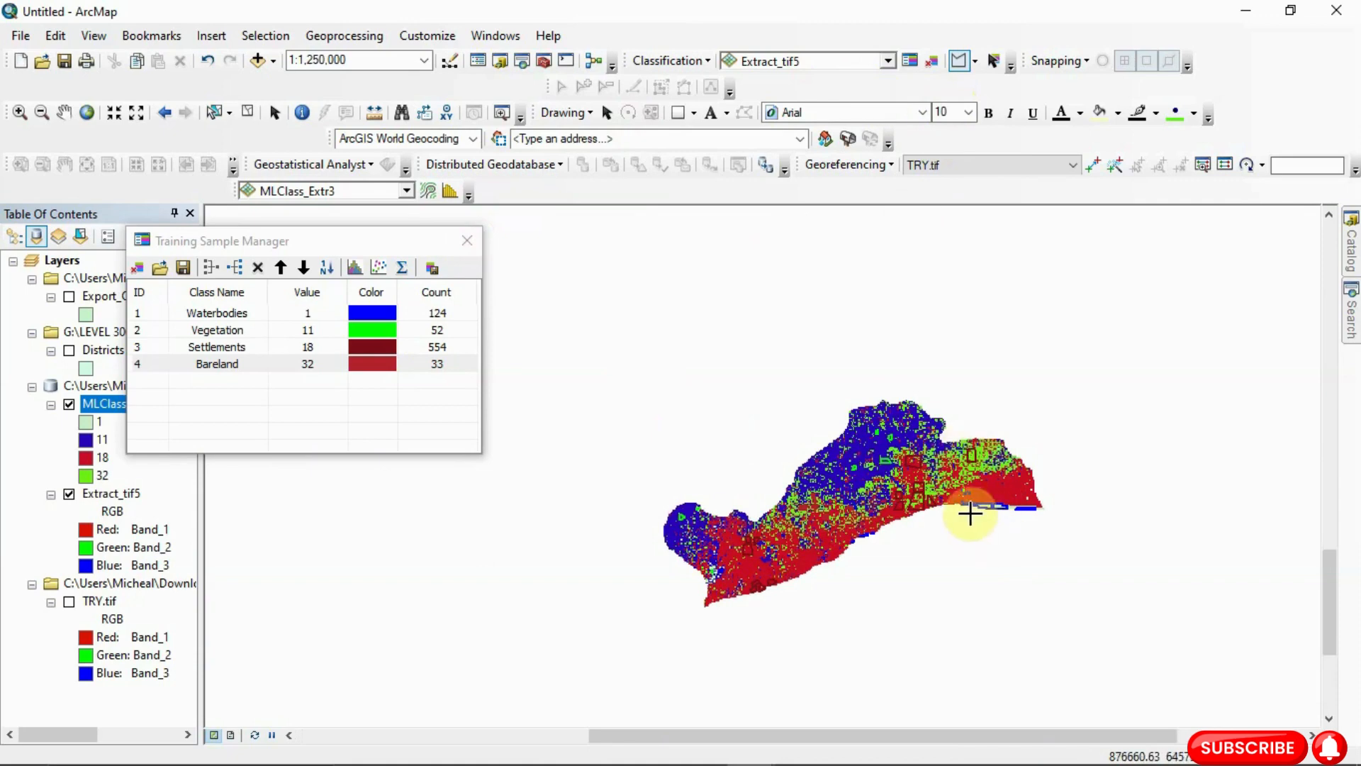
pyautogui.click(936, 63)
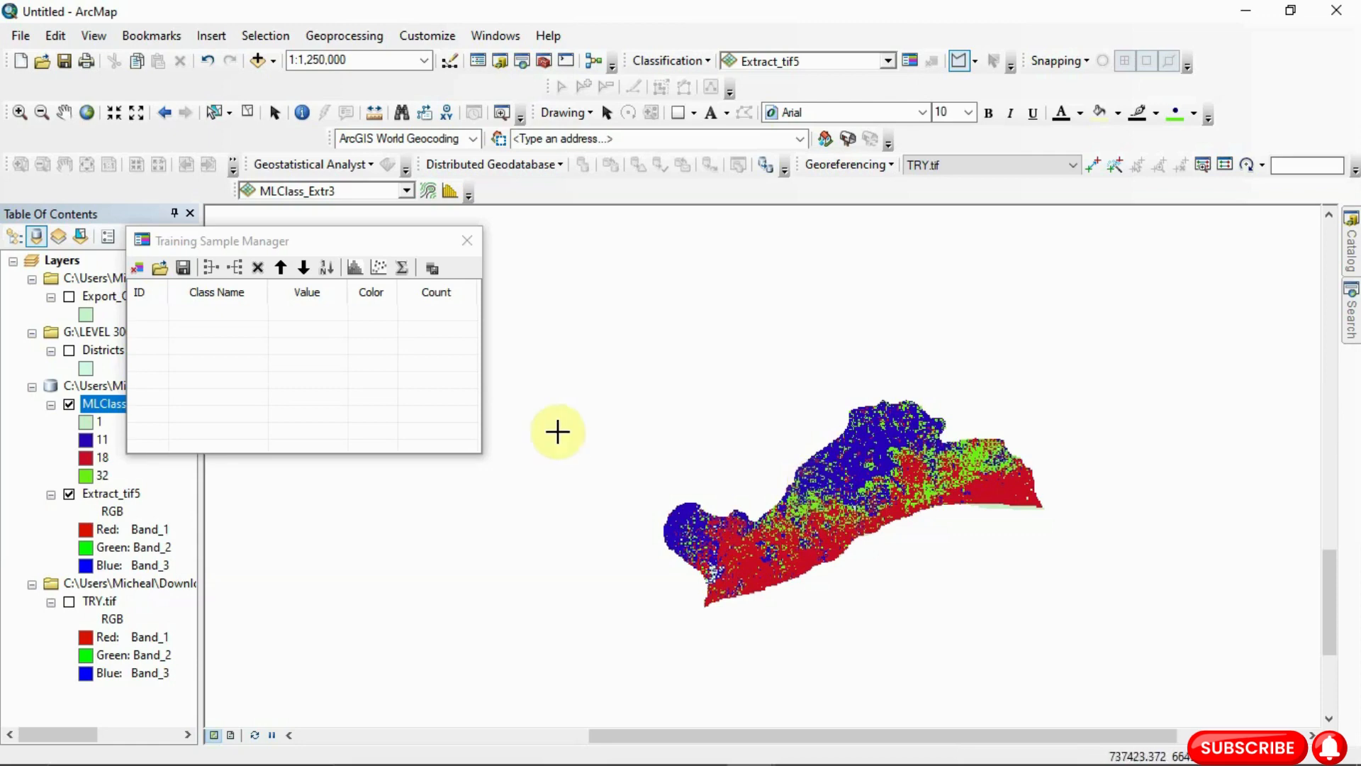
pyautogui.click(467, 241)
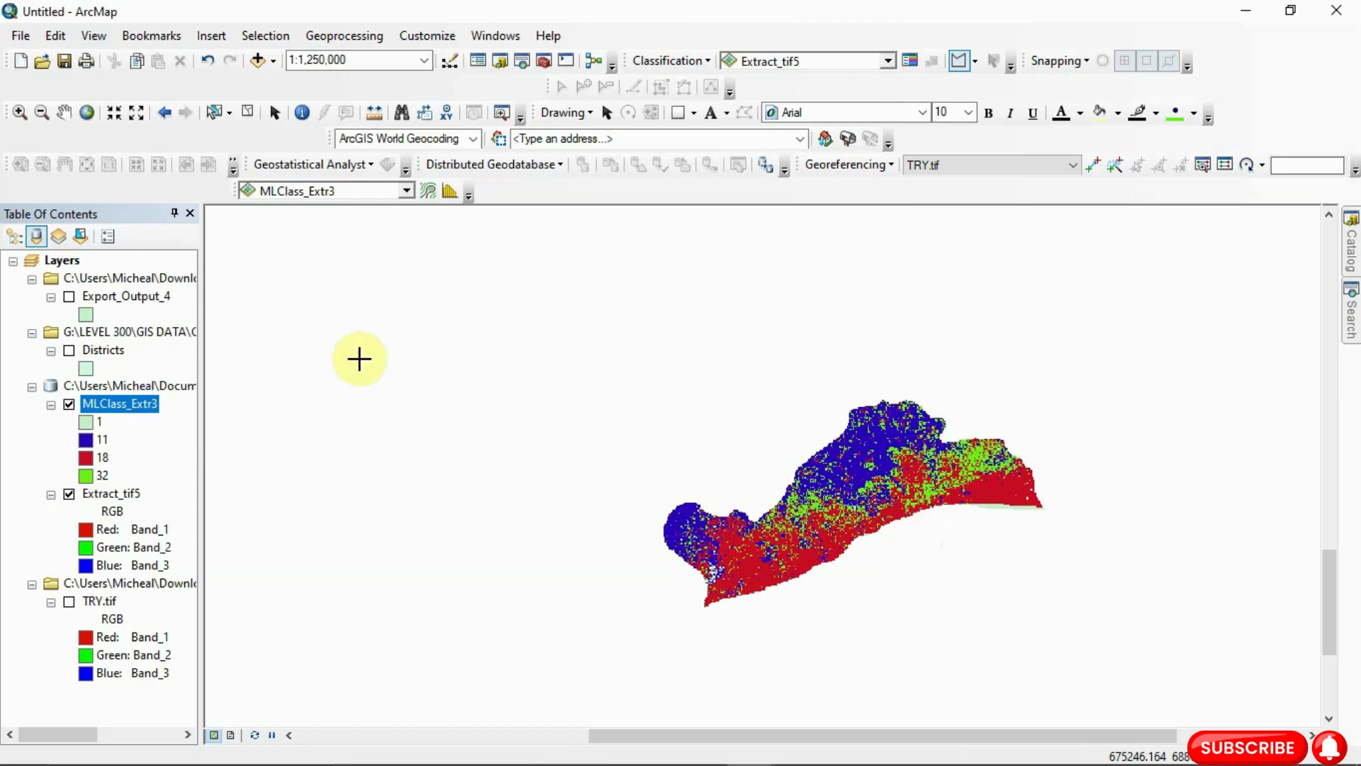
# In the symbology properties of the MLClass_Extr3 layer, recolor class value 18 to brown and apply it
pyautogui.rightClick(103, 405)
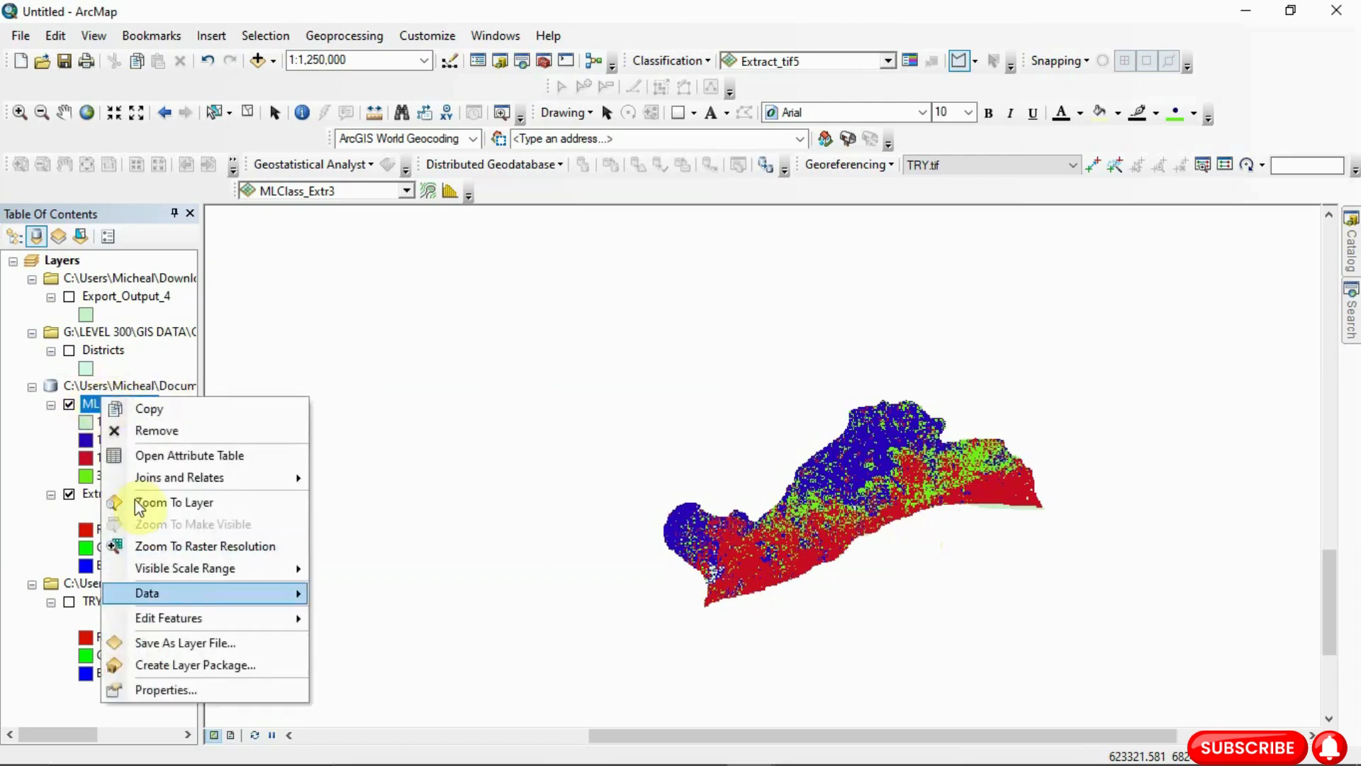
pyautogui.click(156, 690)
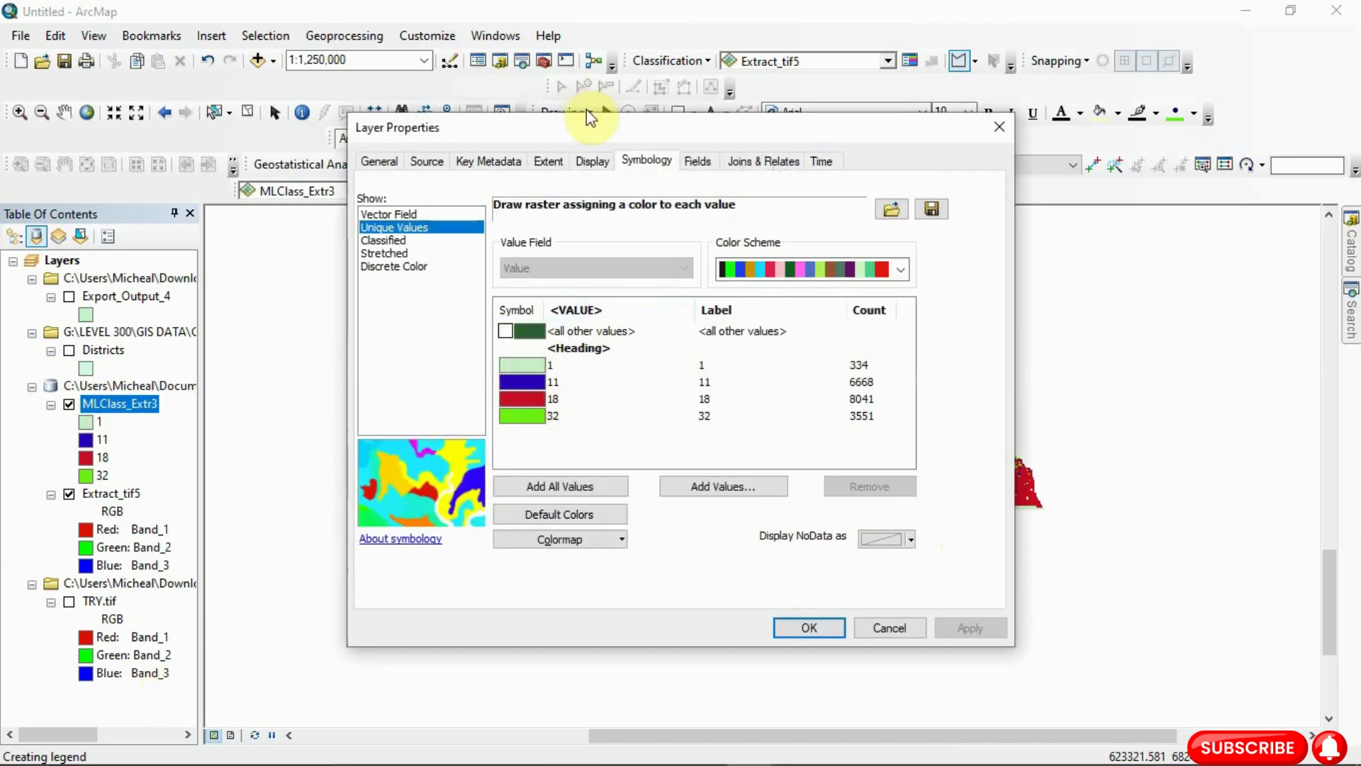
pyautogui.moveTo(589, 125); pyautogui.dragTo(211, 93)
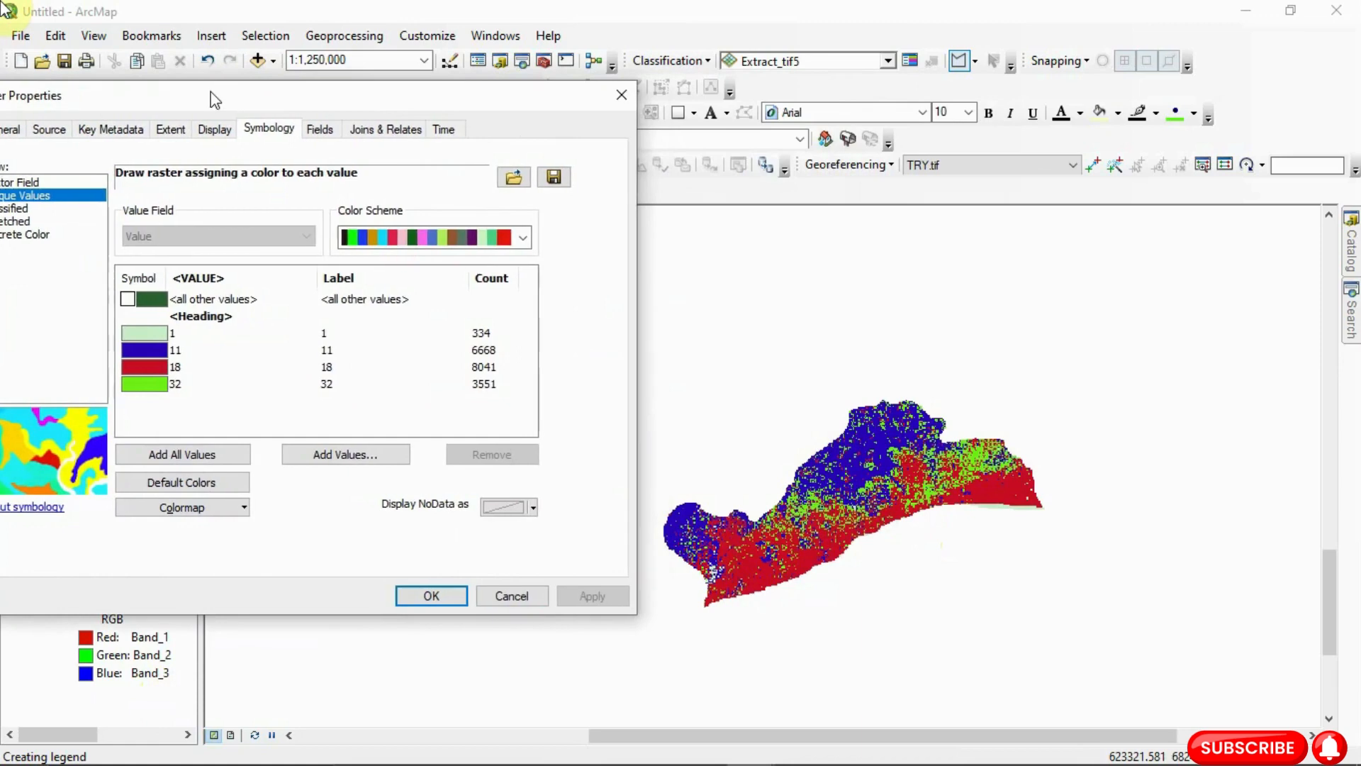
pyautogui.click(148, 367)
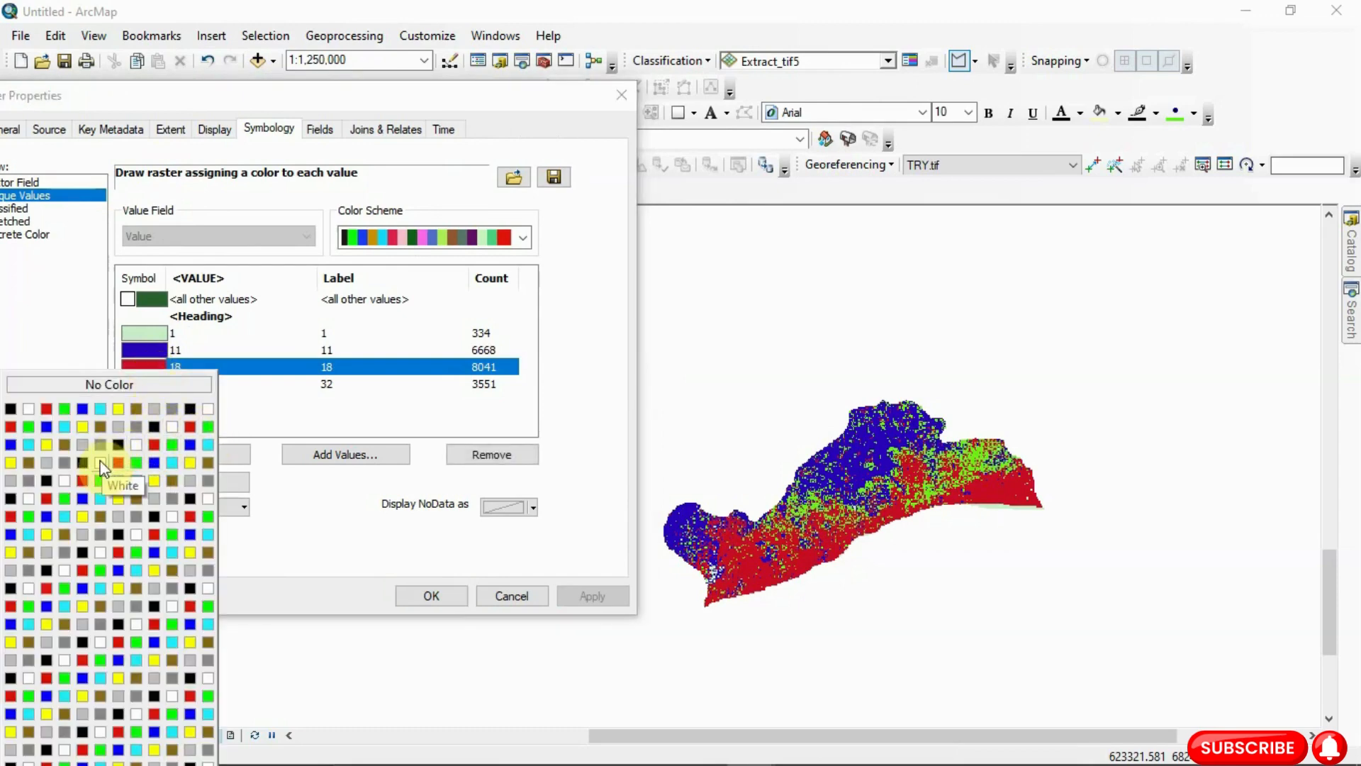
pyautogui.click(64, 448)
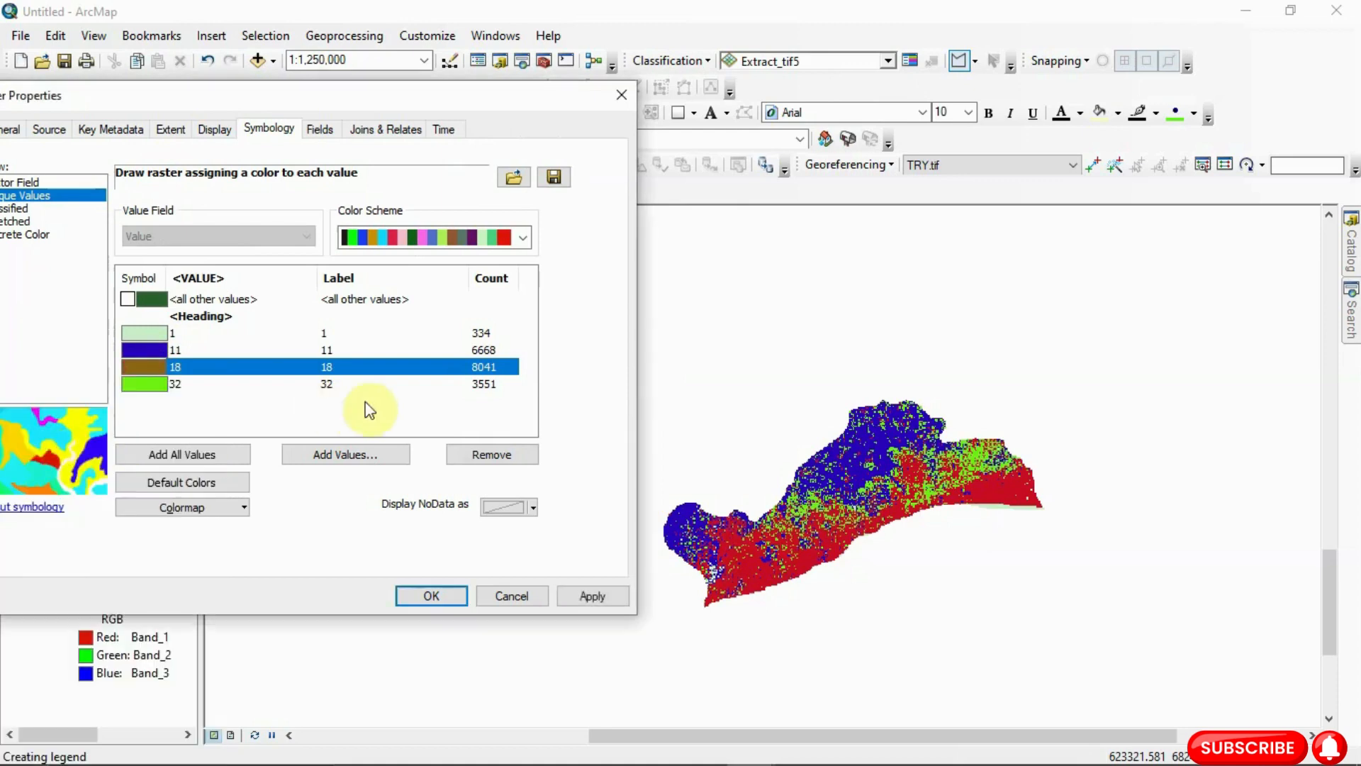
pyautogui.click(593, 597)
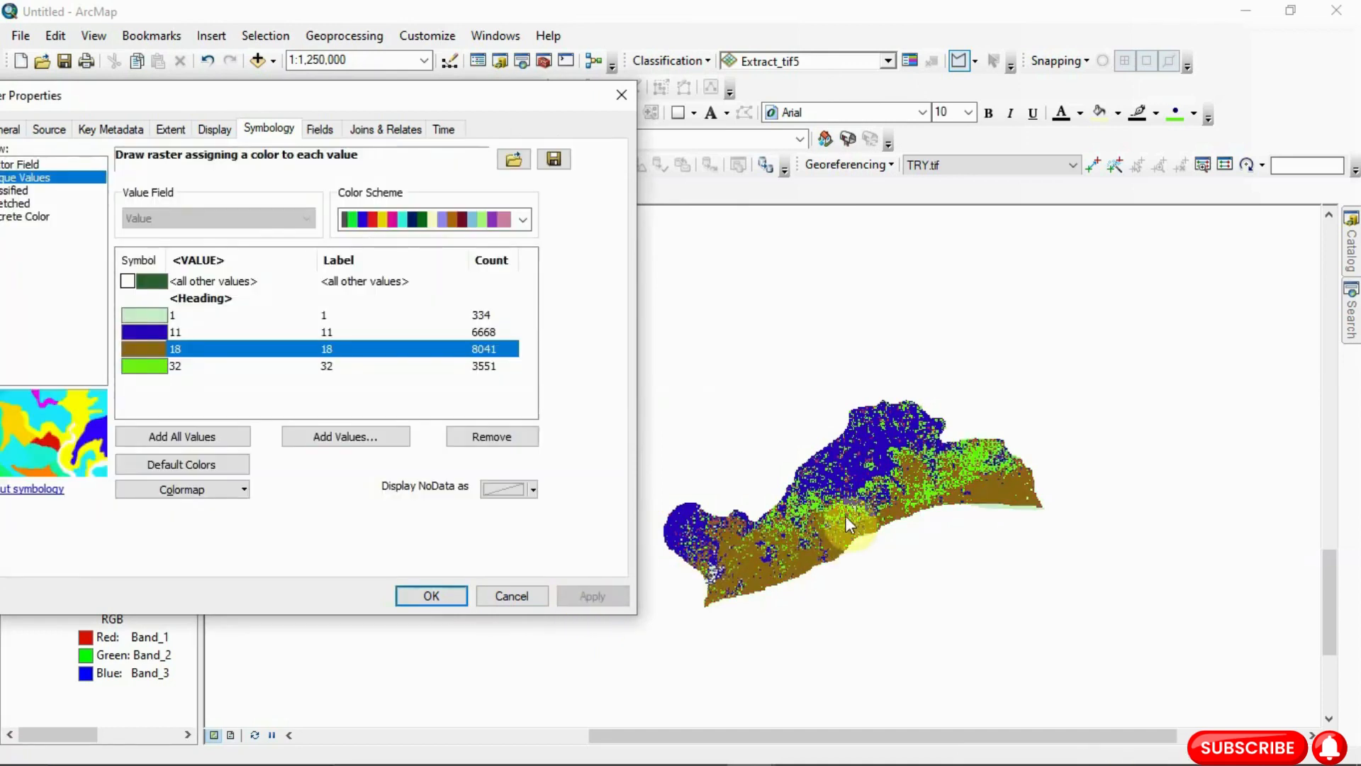
# Recolor class value 11 of the classified raster to red and apply it
pyautogui.click(143, 334)
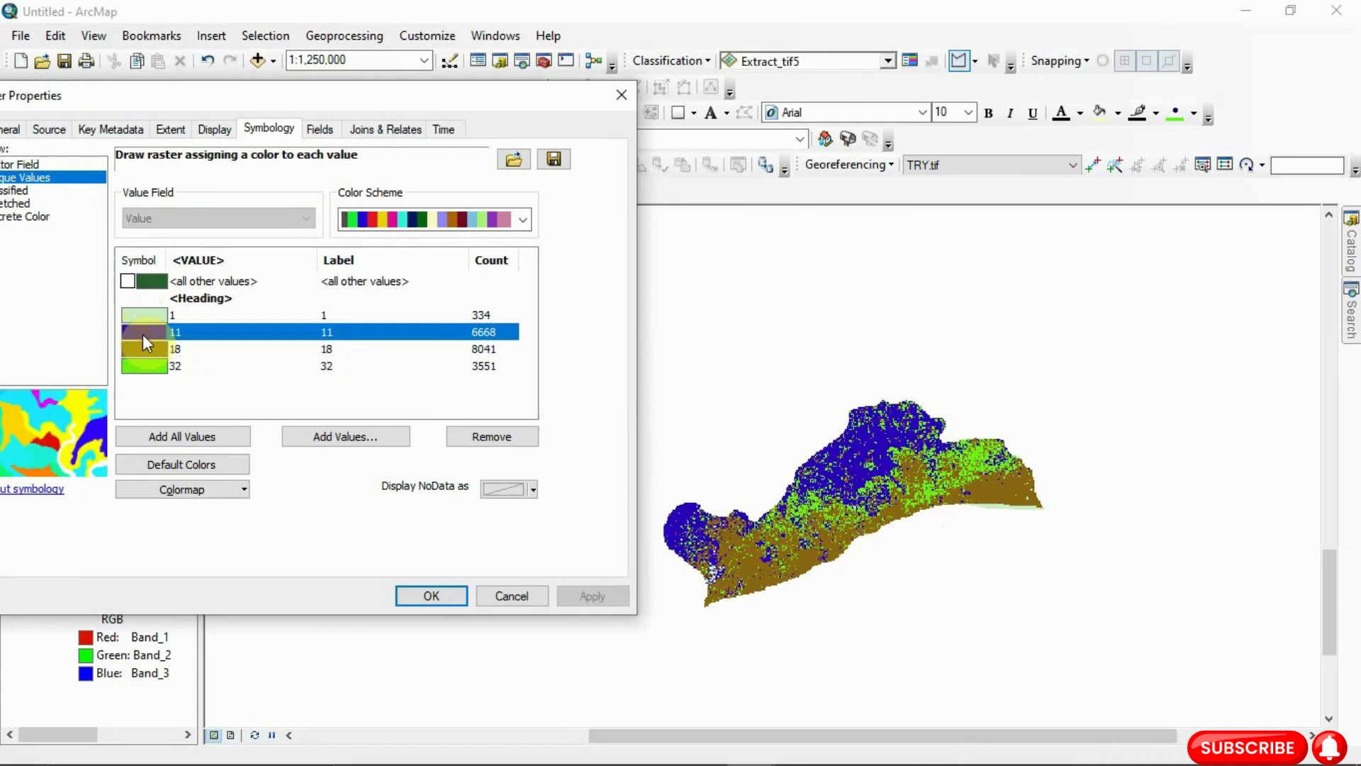
pyautogui.click(143, 334)
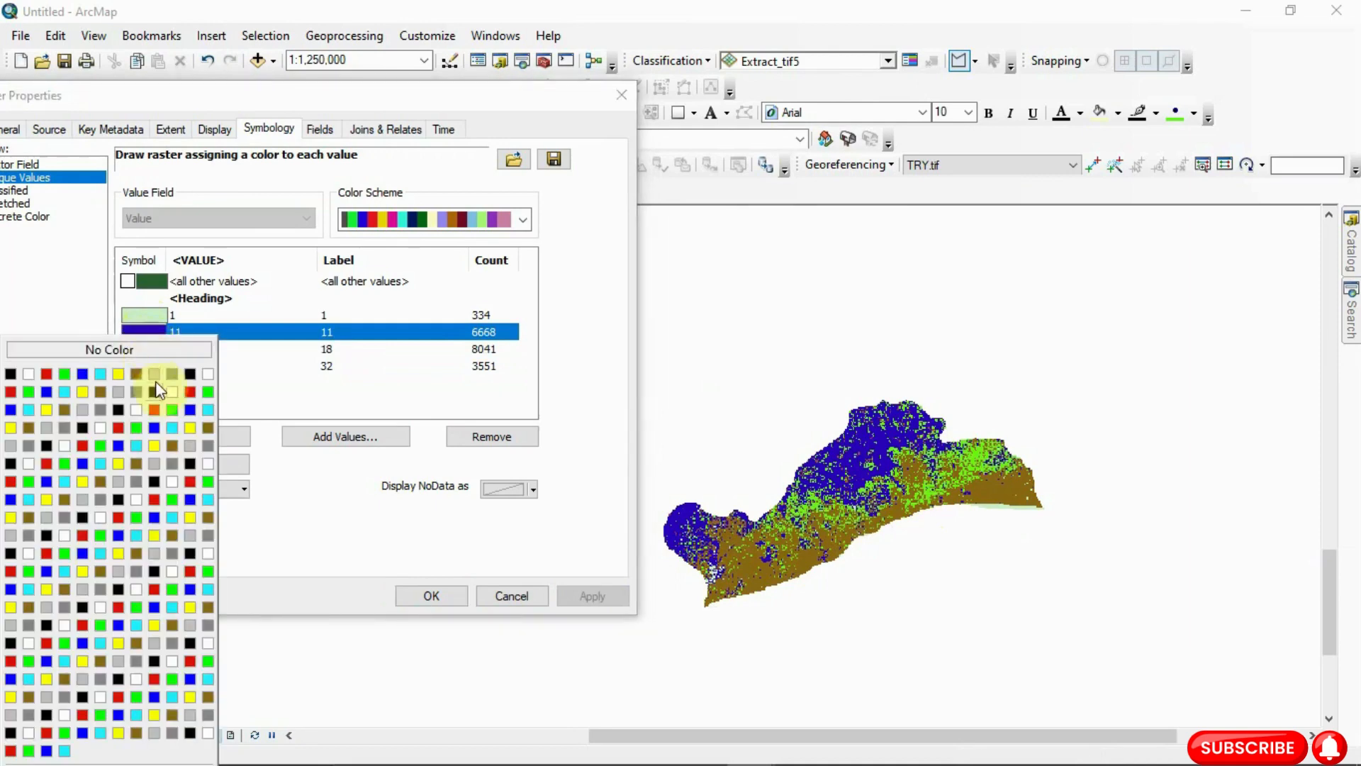
pyautogui.click(192, 390)
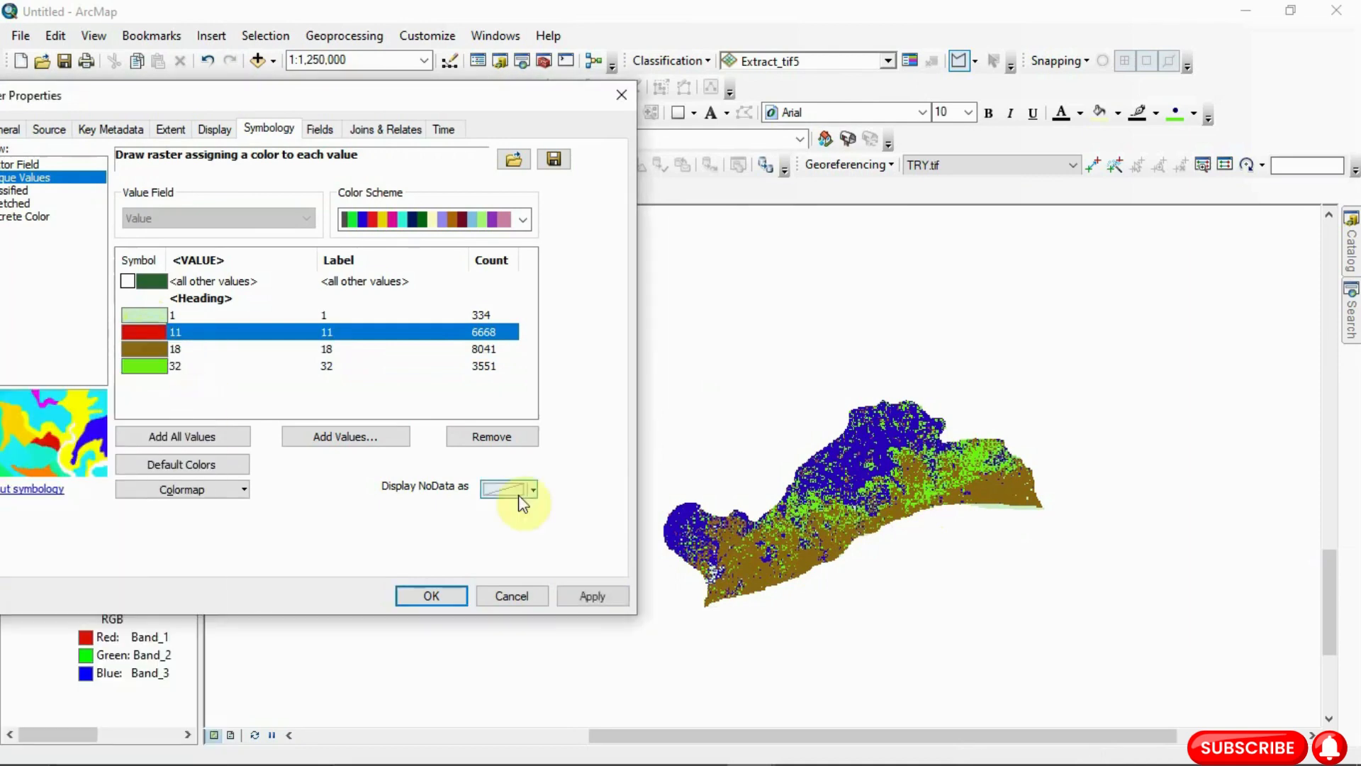
pyautogui.click(577, 601)
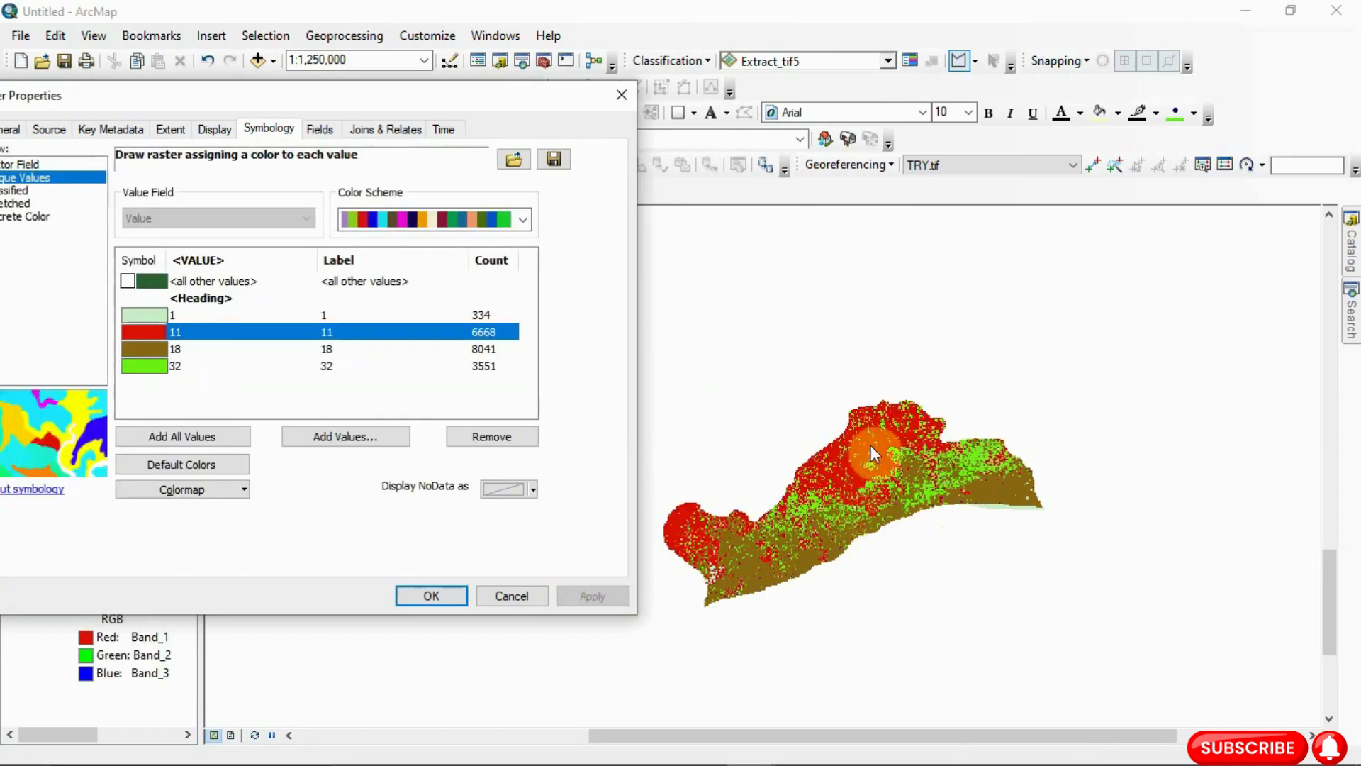
# Recolor class value 1 of the classified raster to black and apply it
pyautogui.click(130, 313)
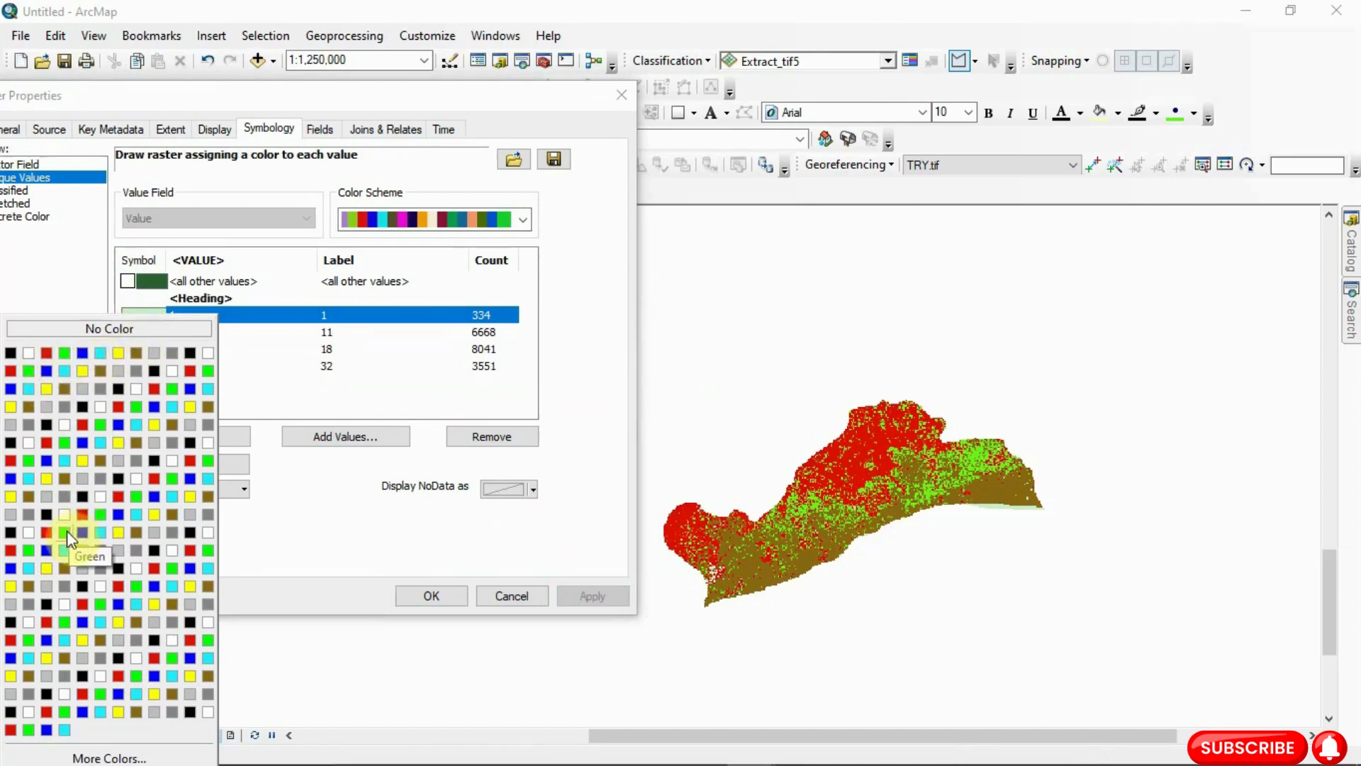
pyautogui.click(47, 514)
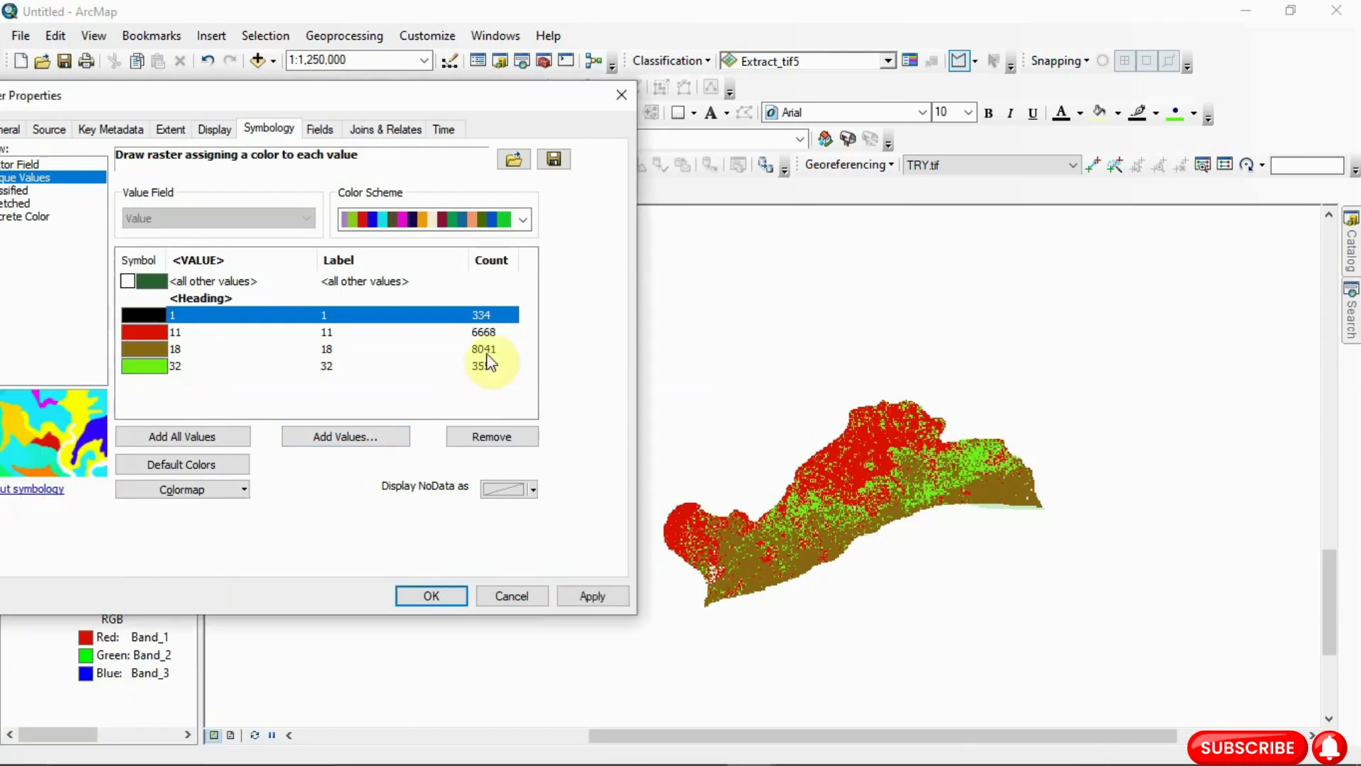
pyautogui.click(567, 593)
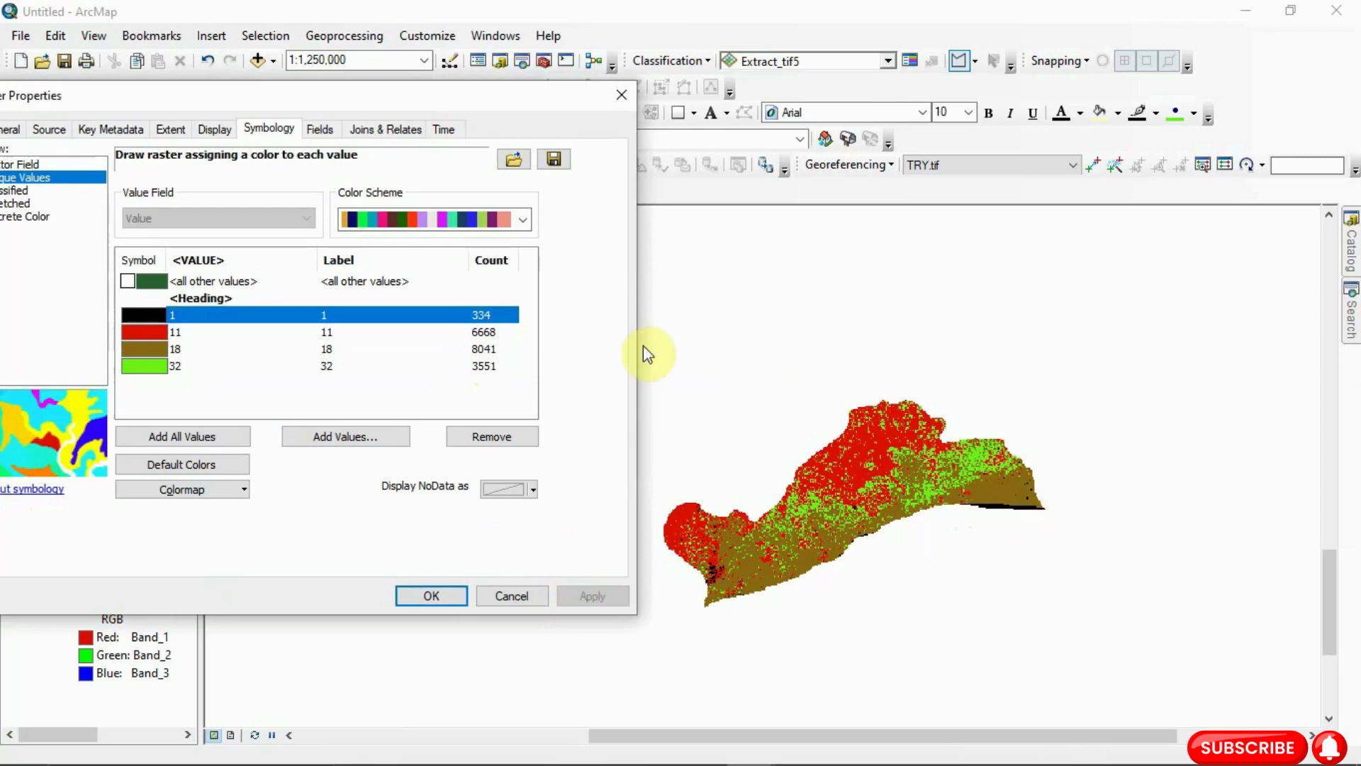
pyautogui.click(500, 267)
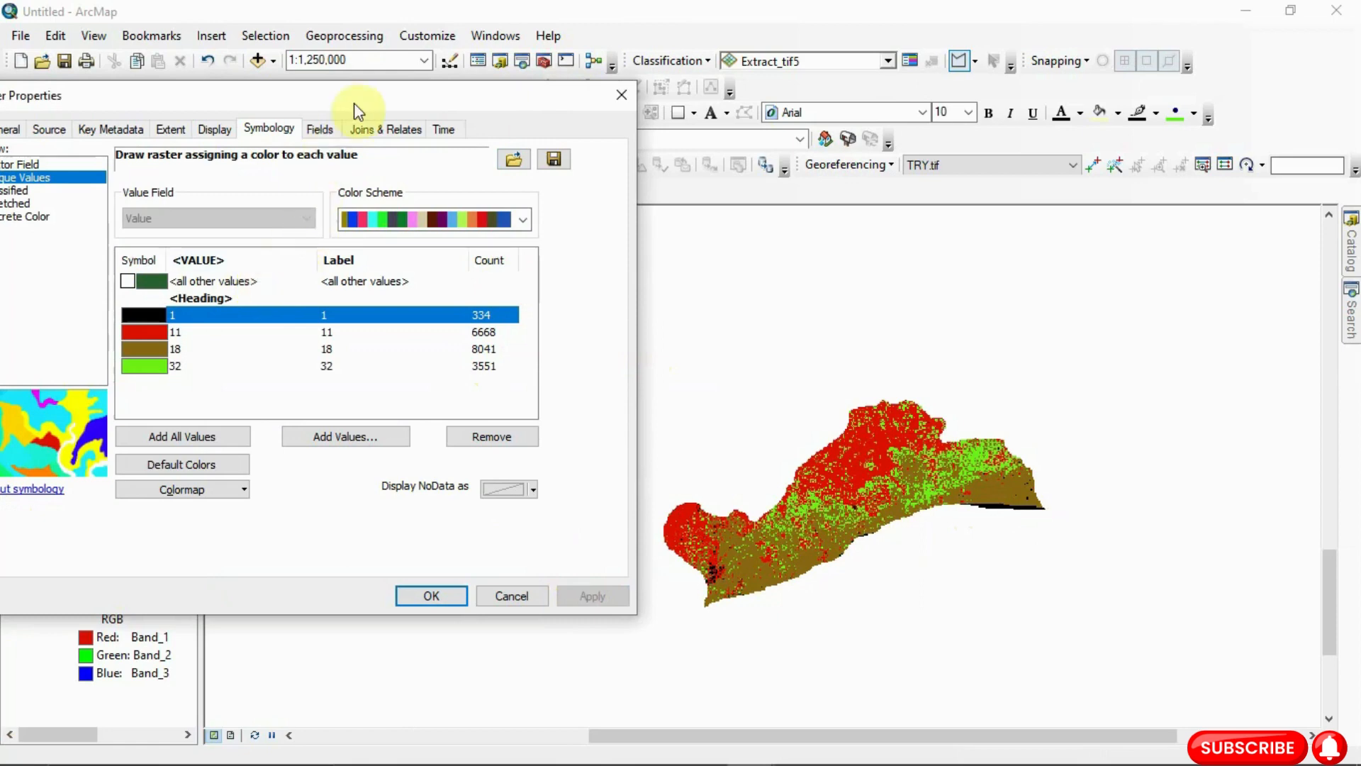
# Try the Classified symbology for MLClass_Extr3 with a red color ramp
pyautogui.moveTo(356, 82); pyautogui.dragTo(496, 106)
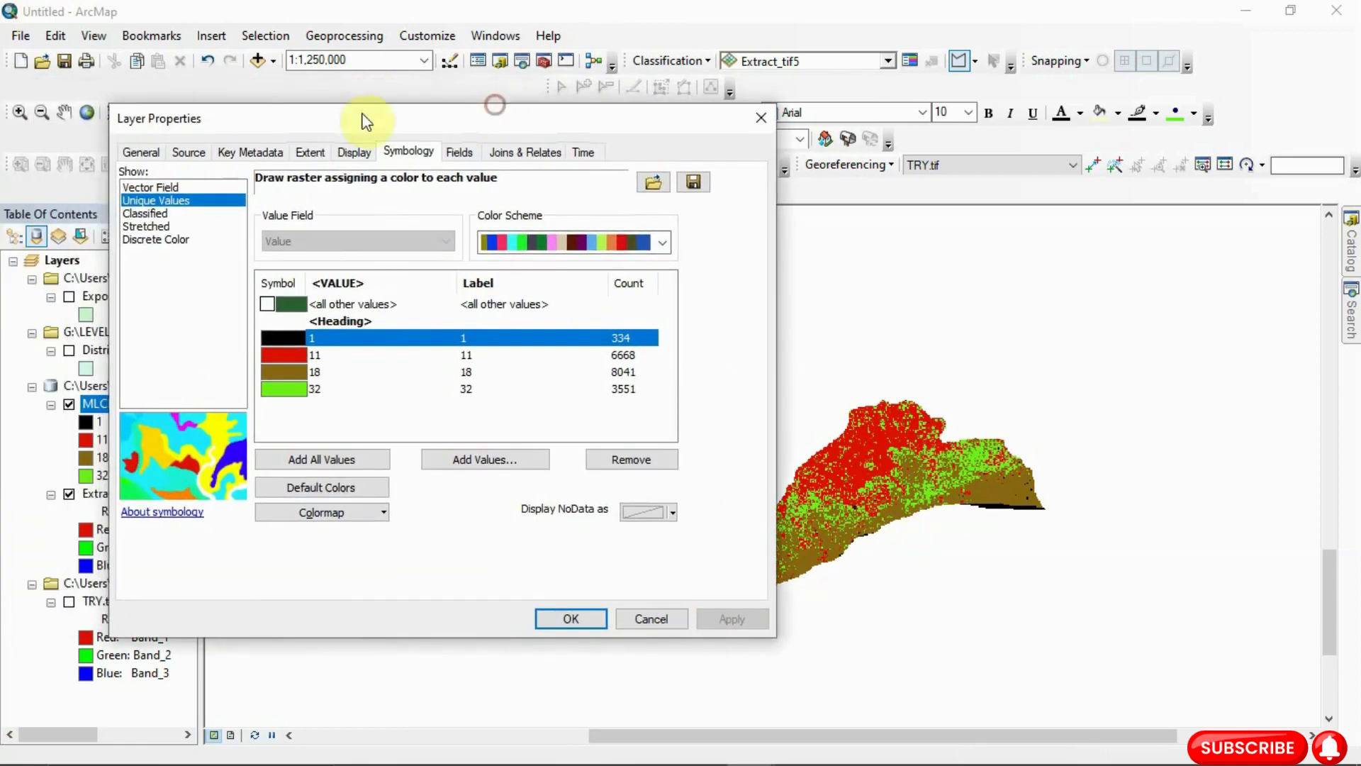
pyautogui.click(146, 213)
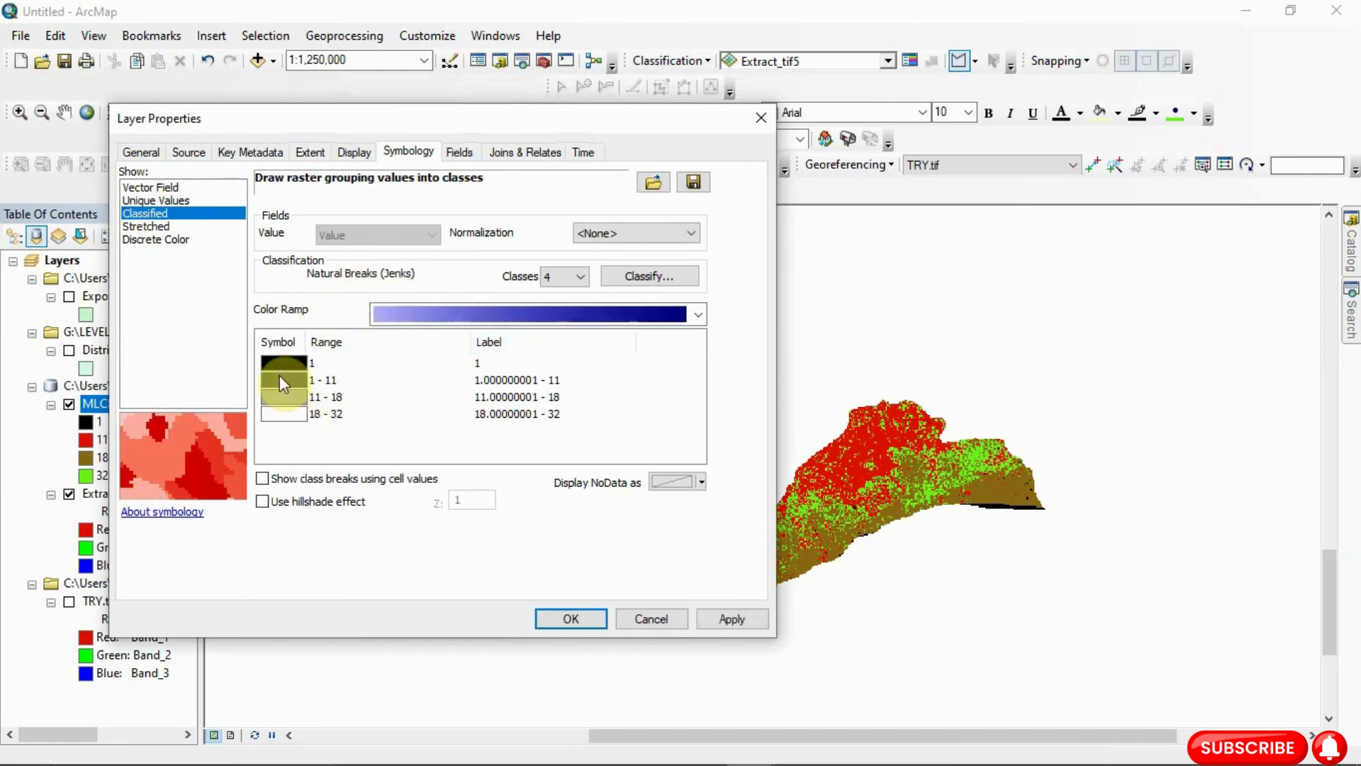
pyautogui.click(699, 315)
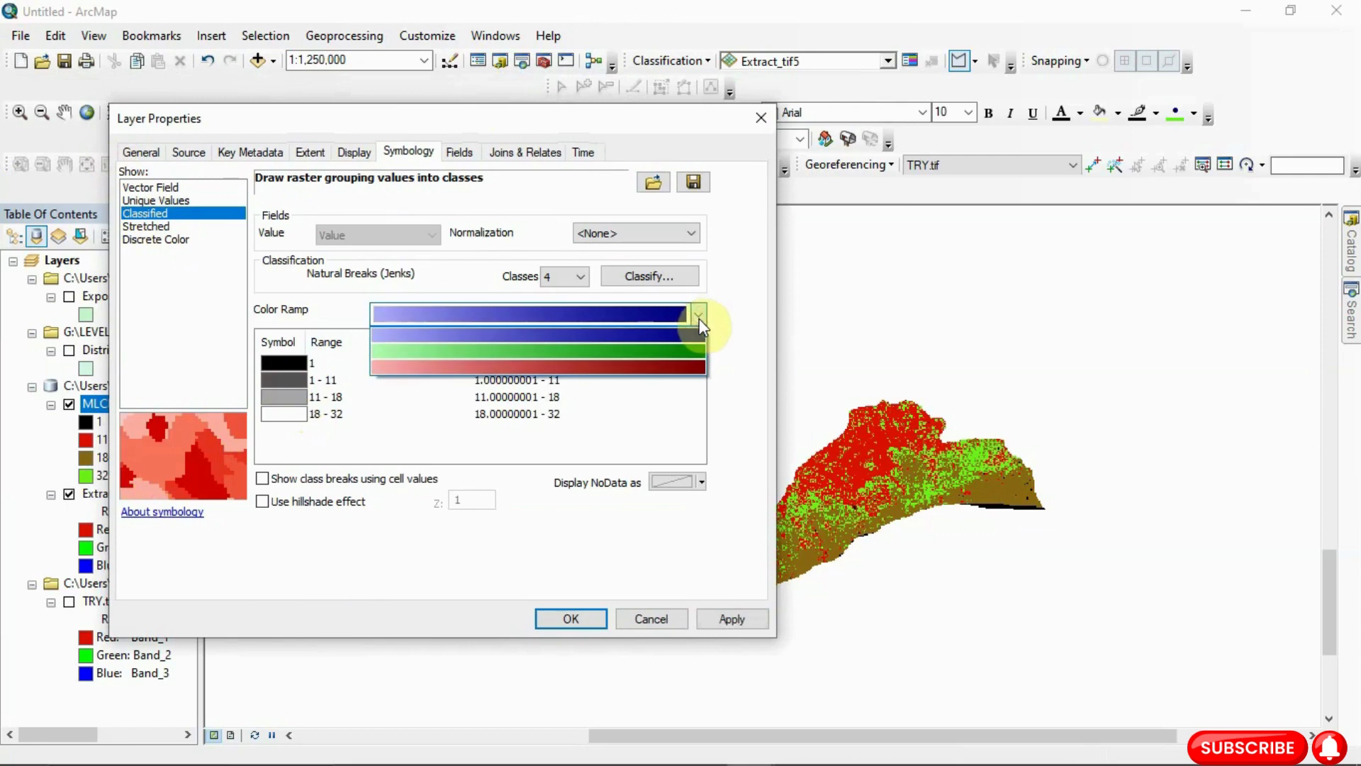
pyautogui.click(693, 363)
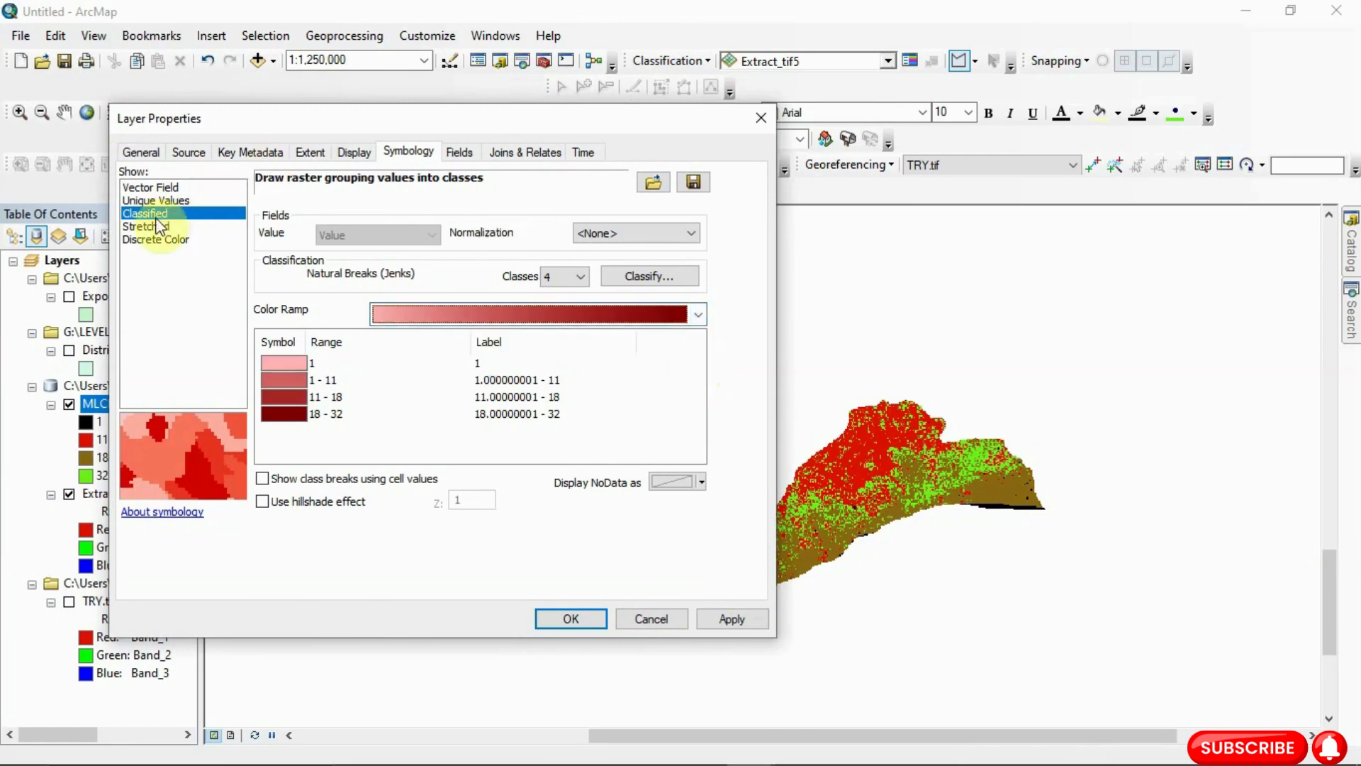
# Examine the available class counts and classification methods for the Classified symbology, keeping 4 classes and Natural Breaks (Jenks)
pyautogui.click(578, 276)
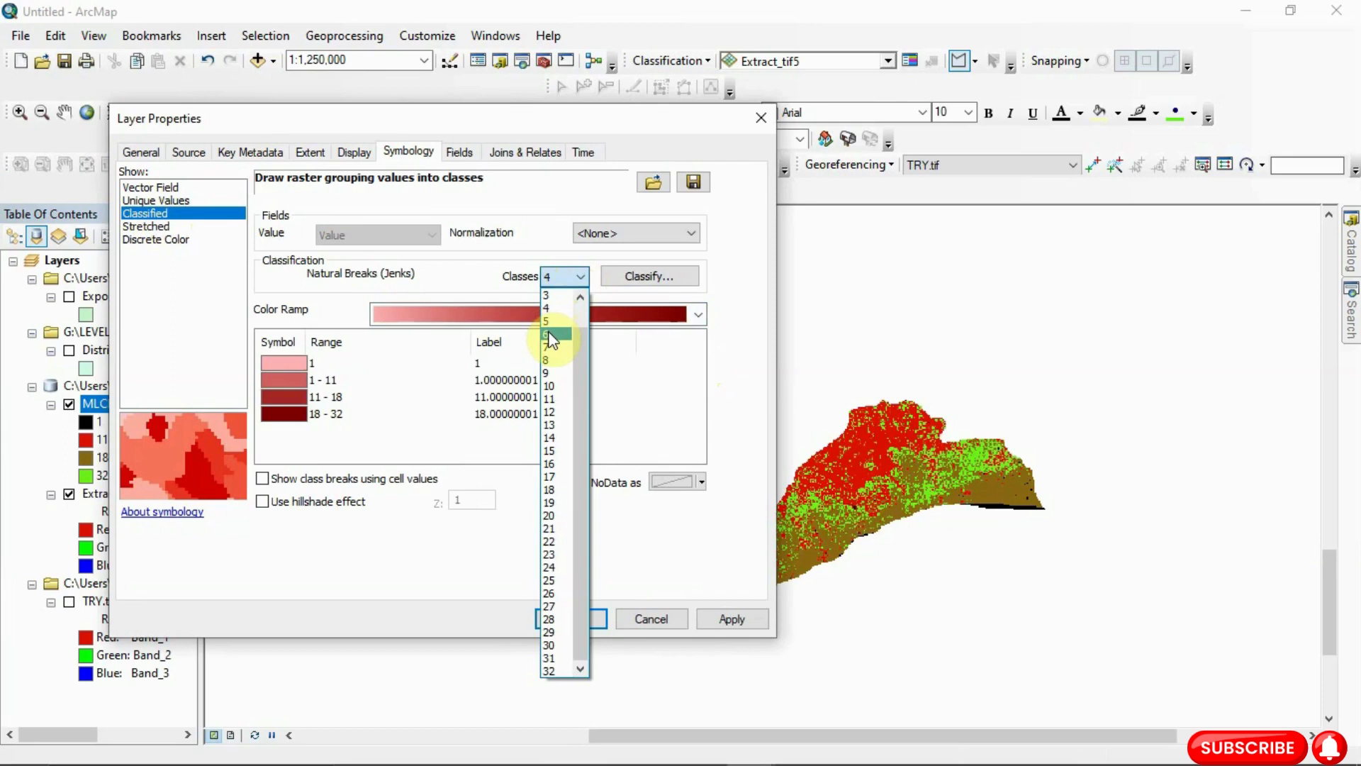
pyautogui.click(549, 275)
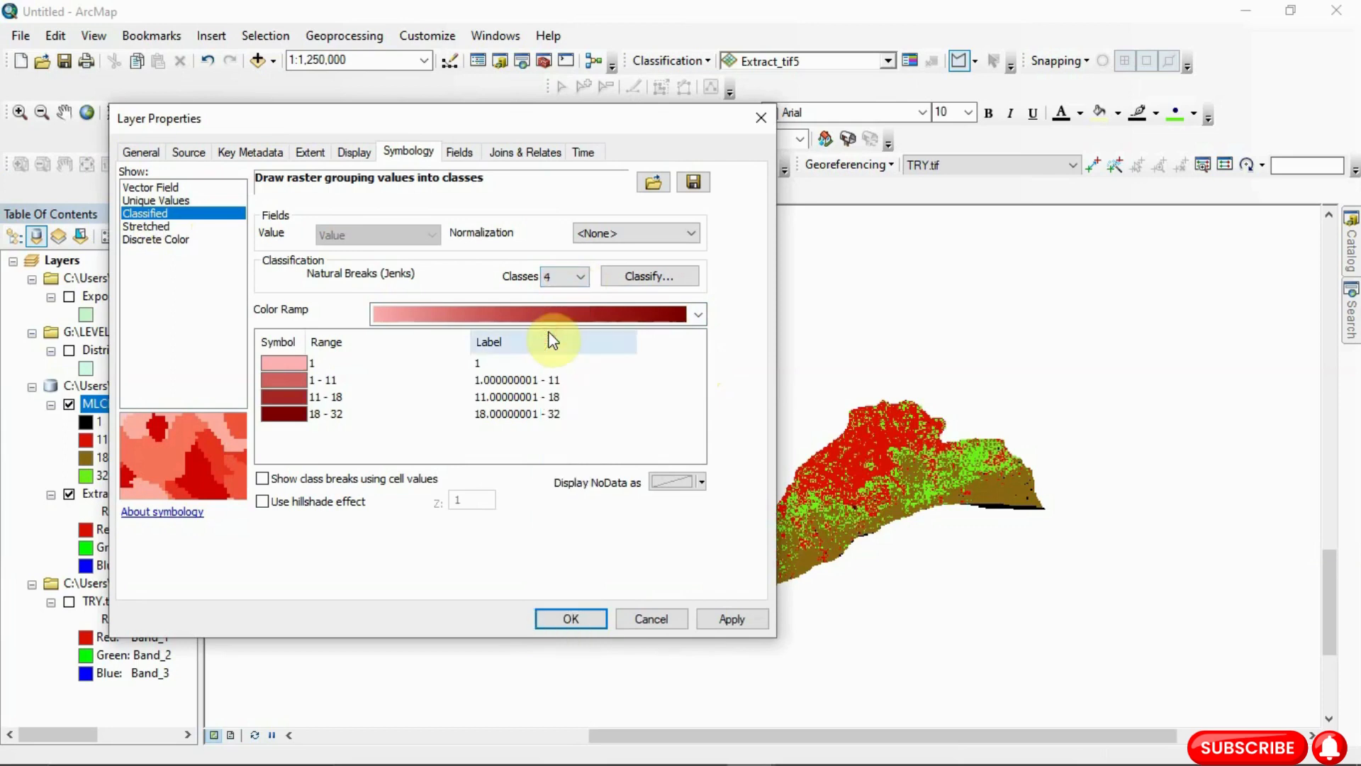
pyautogui.click(580, 276)
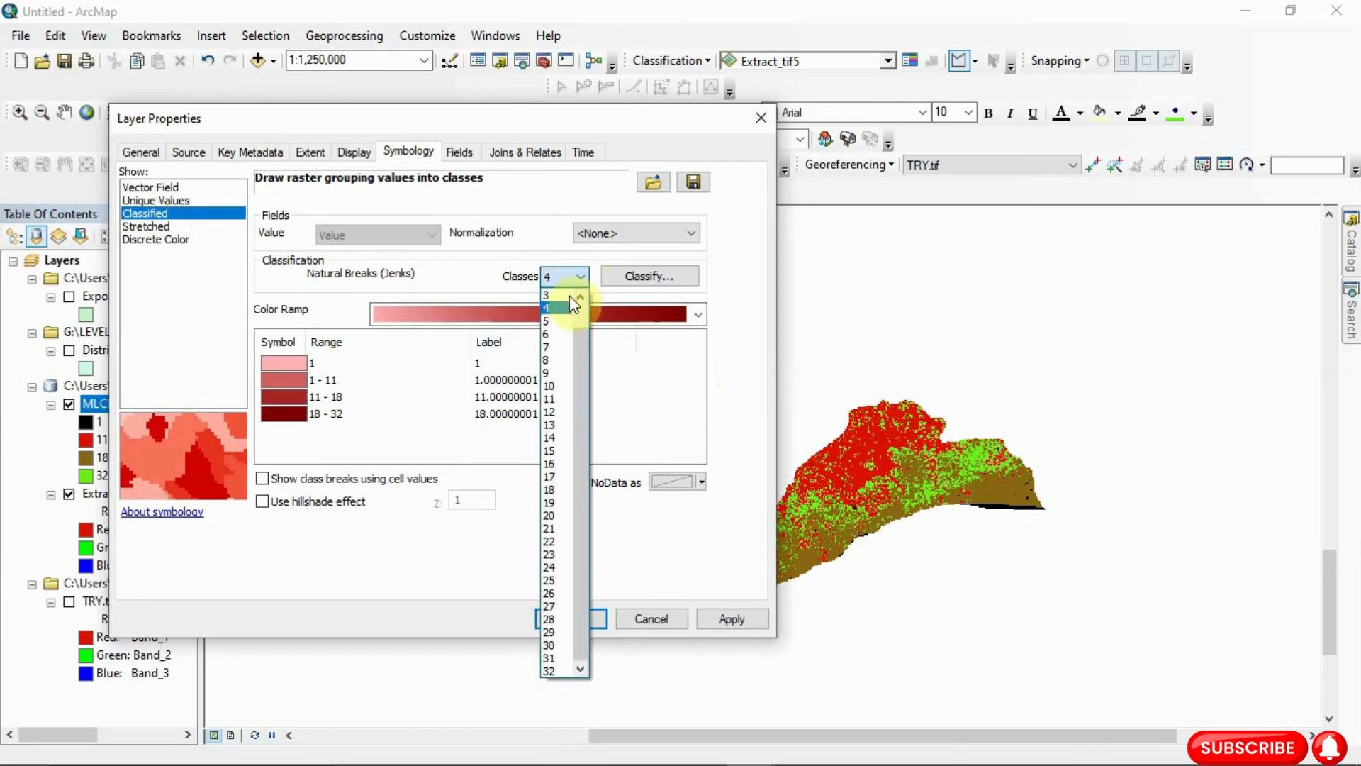
pyautogui.click(552, 336)
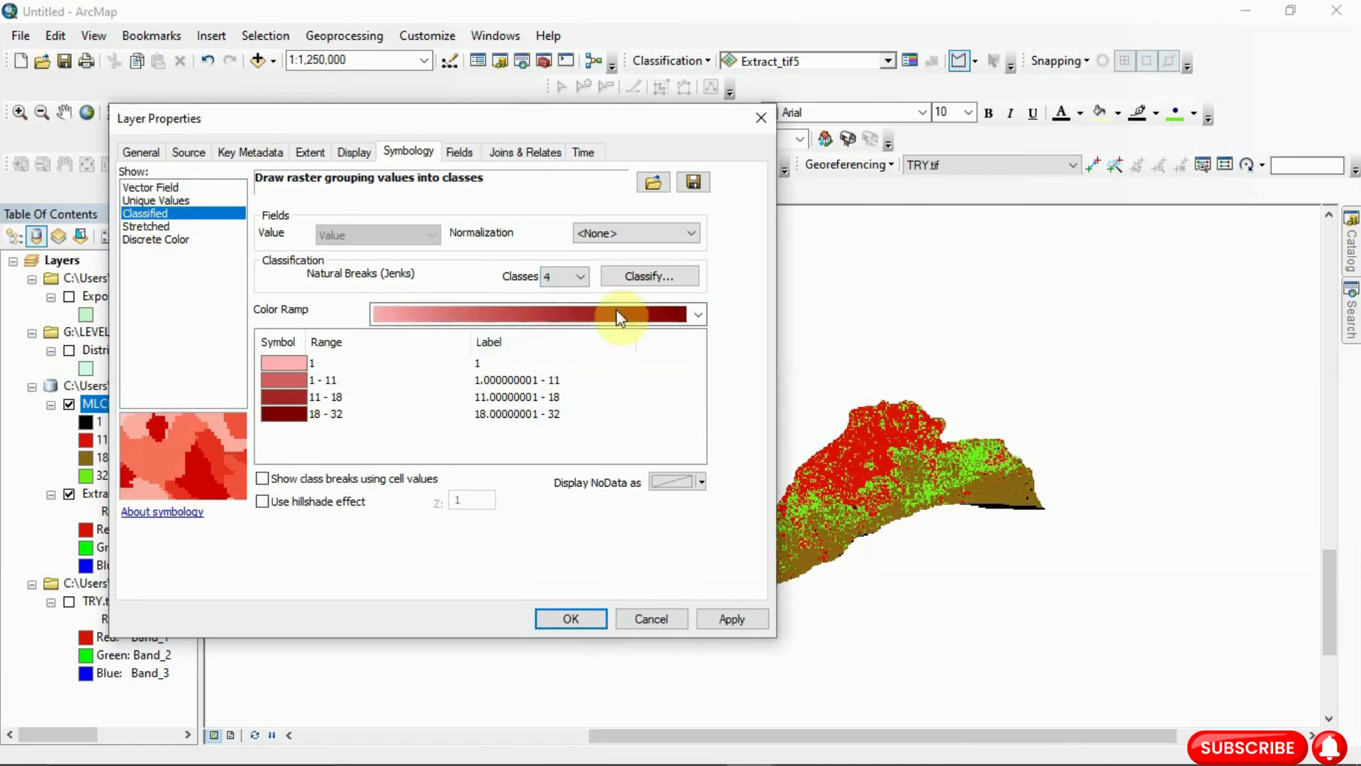
pyautogui.click(674, 273)
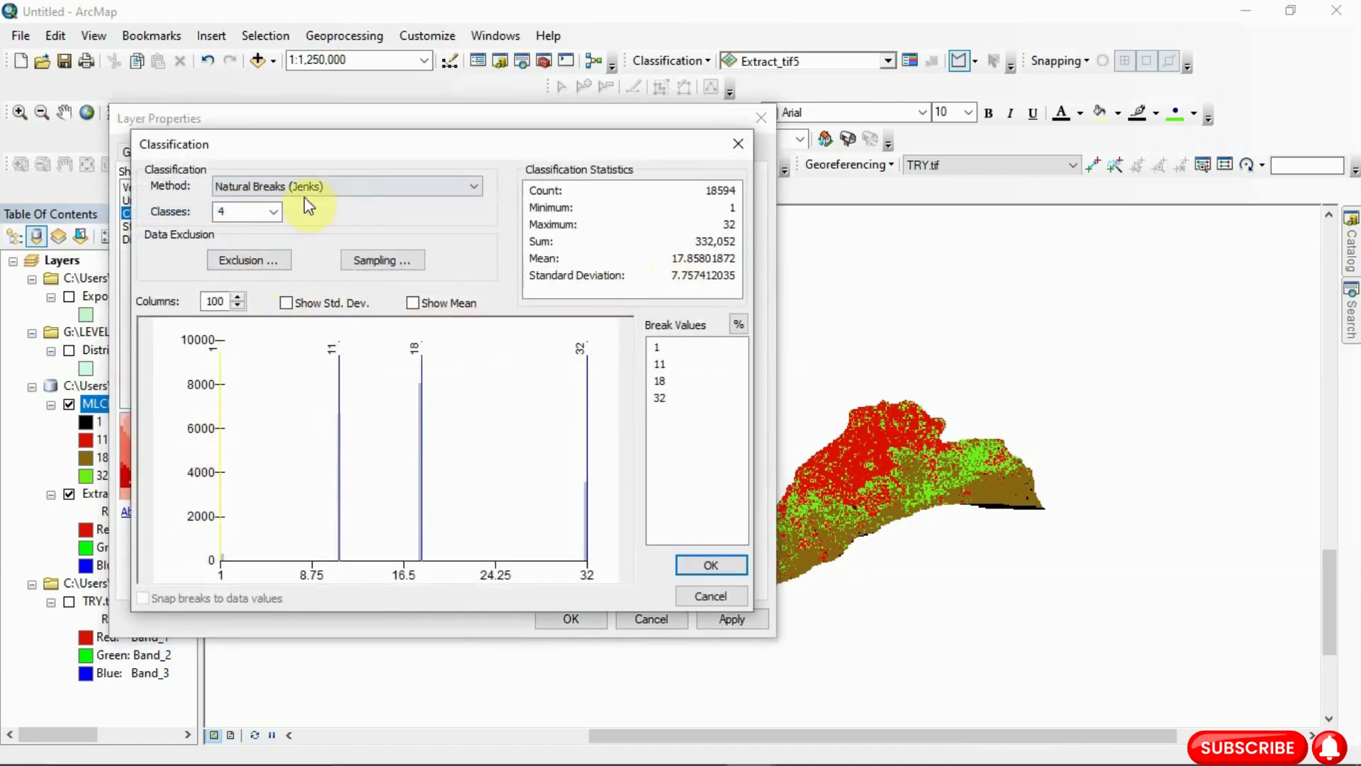
pyautogui.click(353, 187)
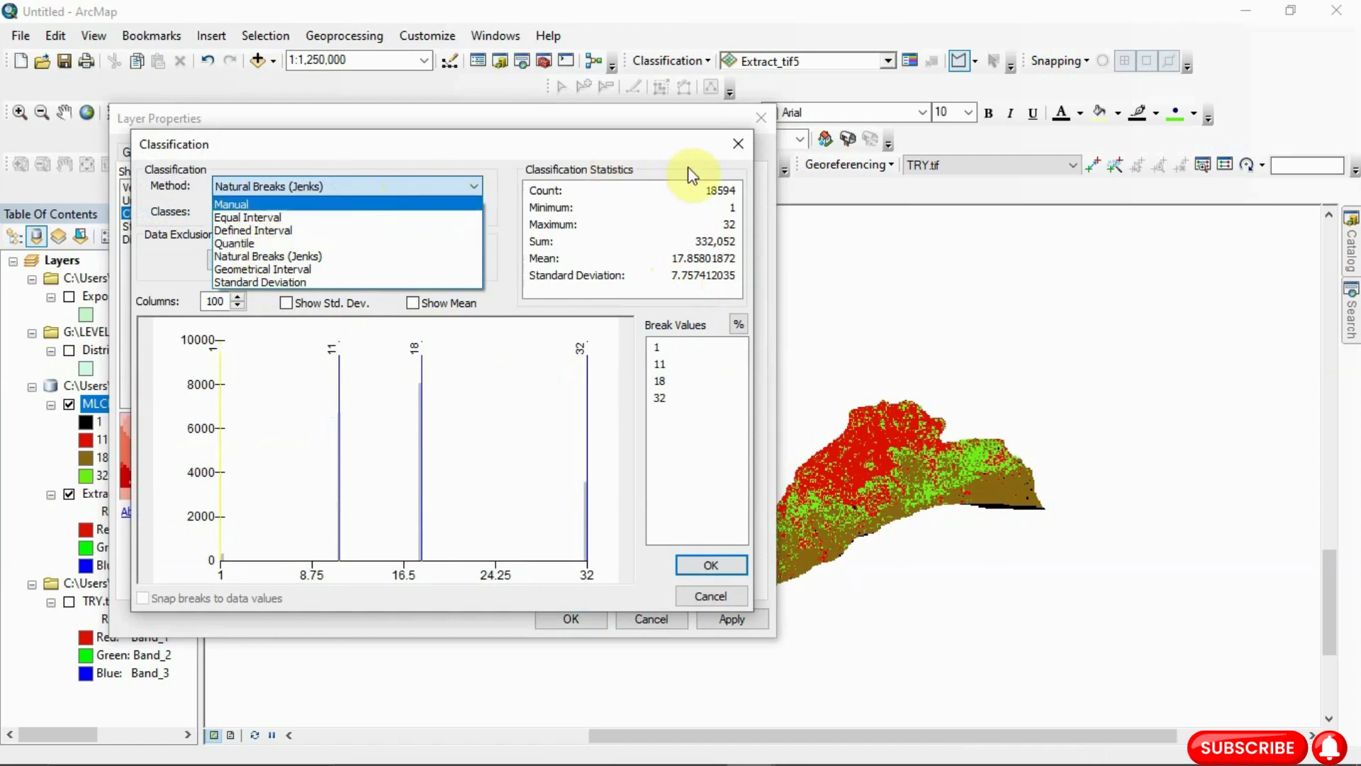
pyautogui.click(727, 160)
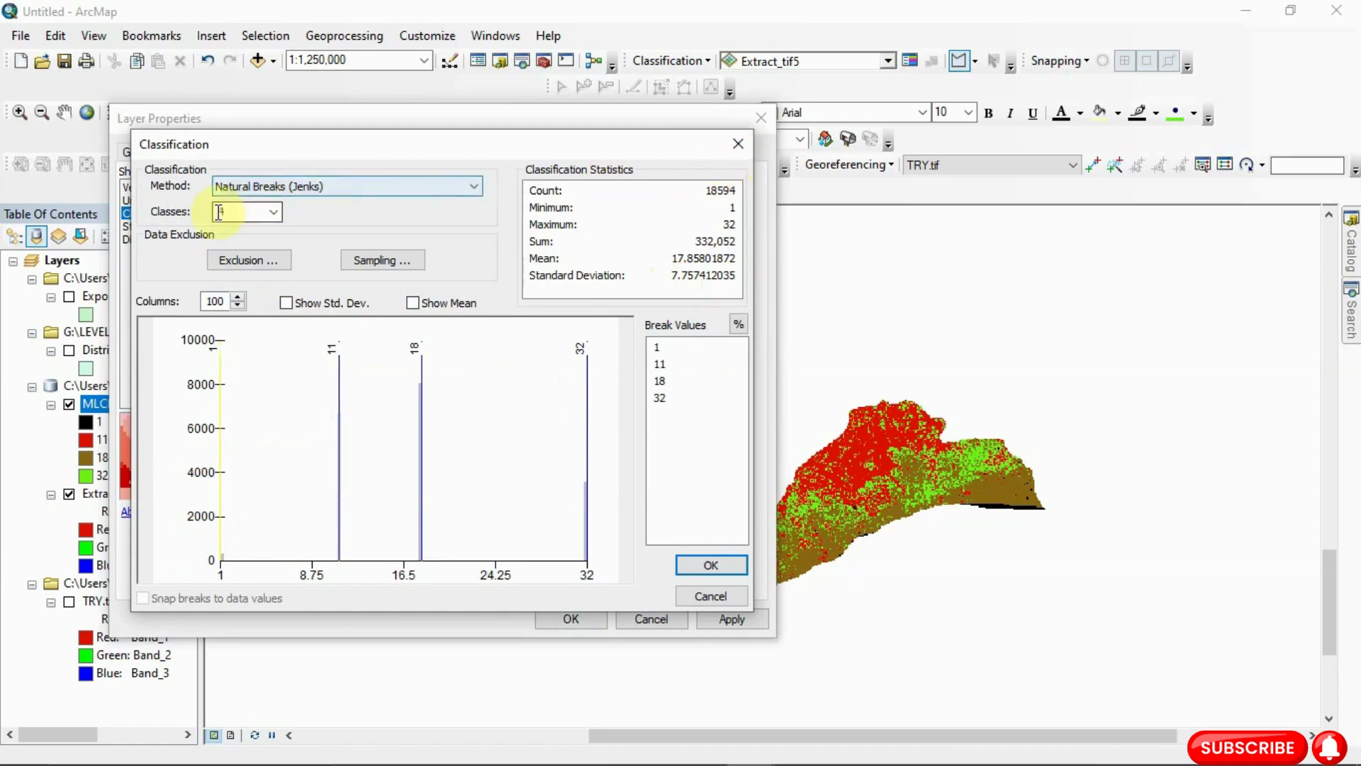
pyautogui.click(732, 155)
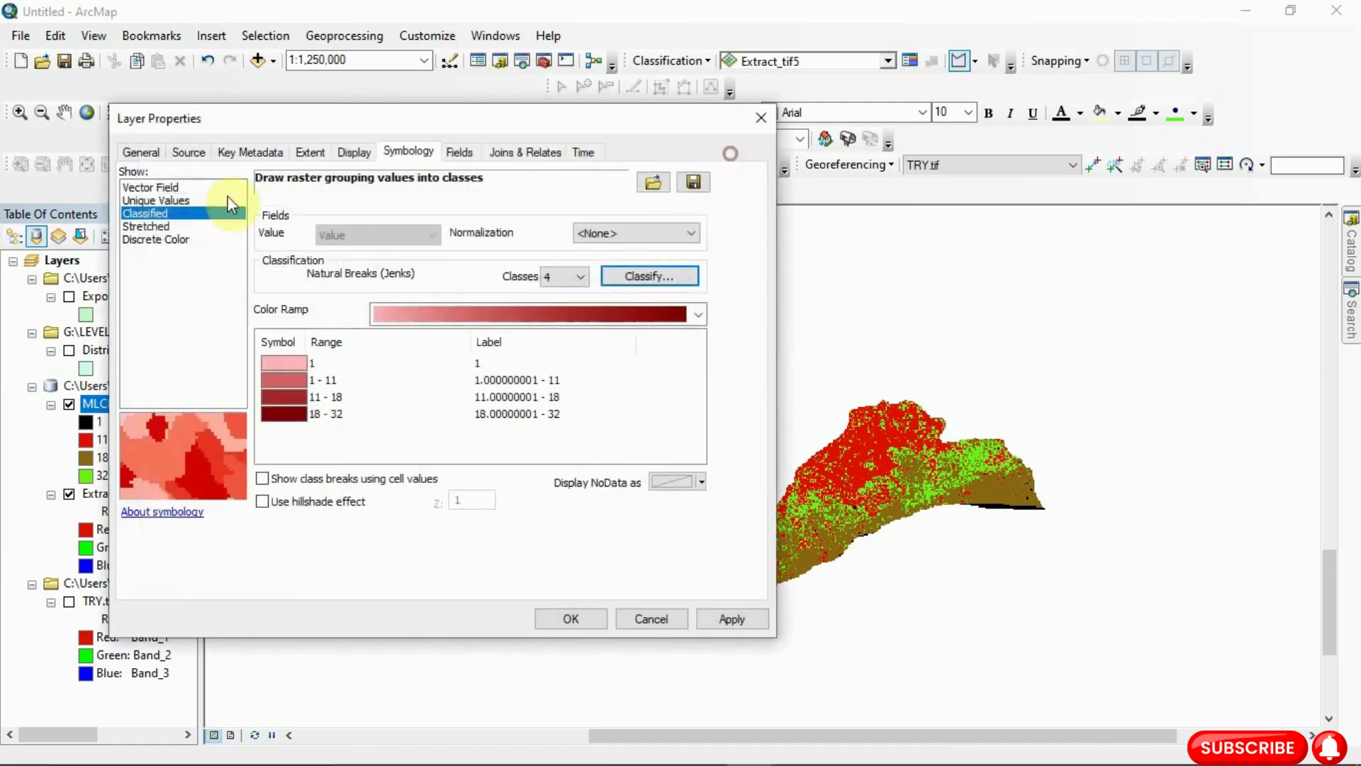
# Look through the Stretched symbology with its stretch types and the Discrete Color symbology options
pyautogui.click(161, 225)
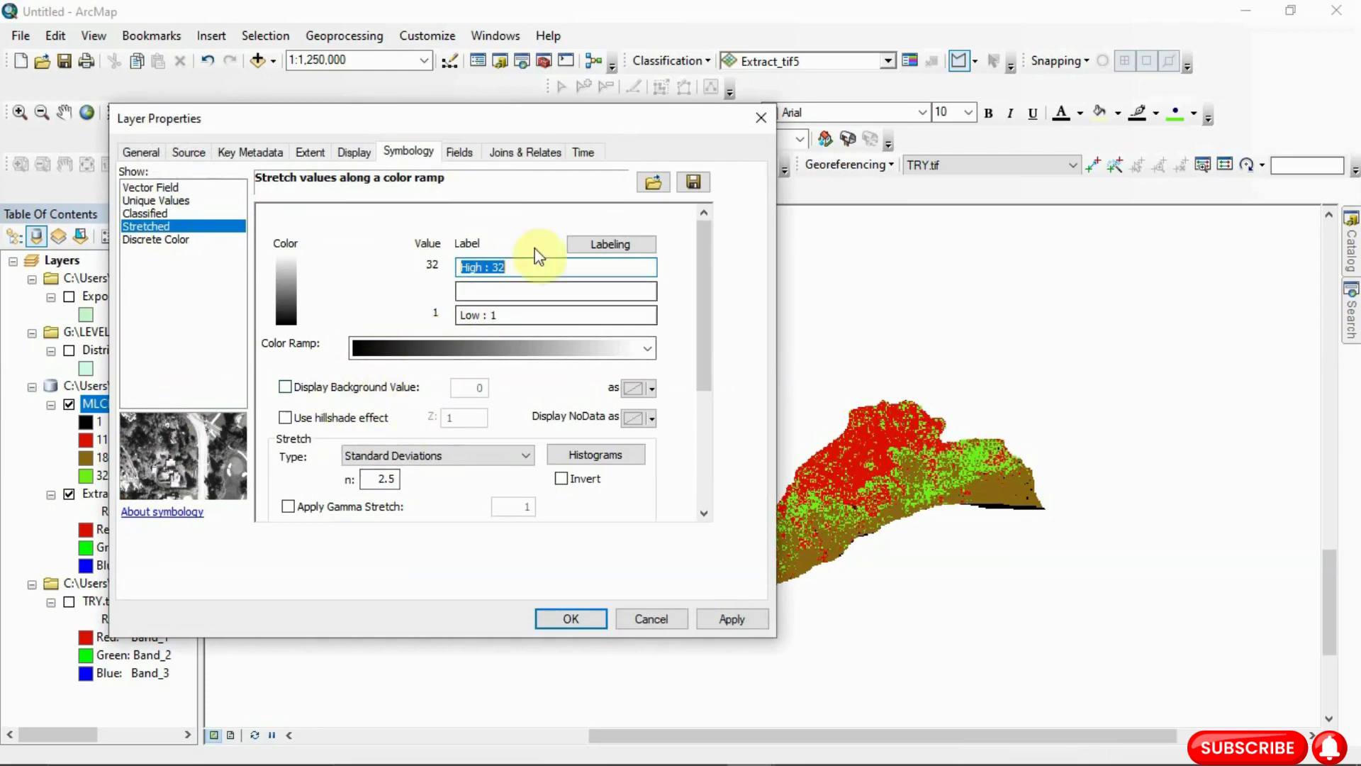
pyautogui.click(516, 457)
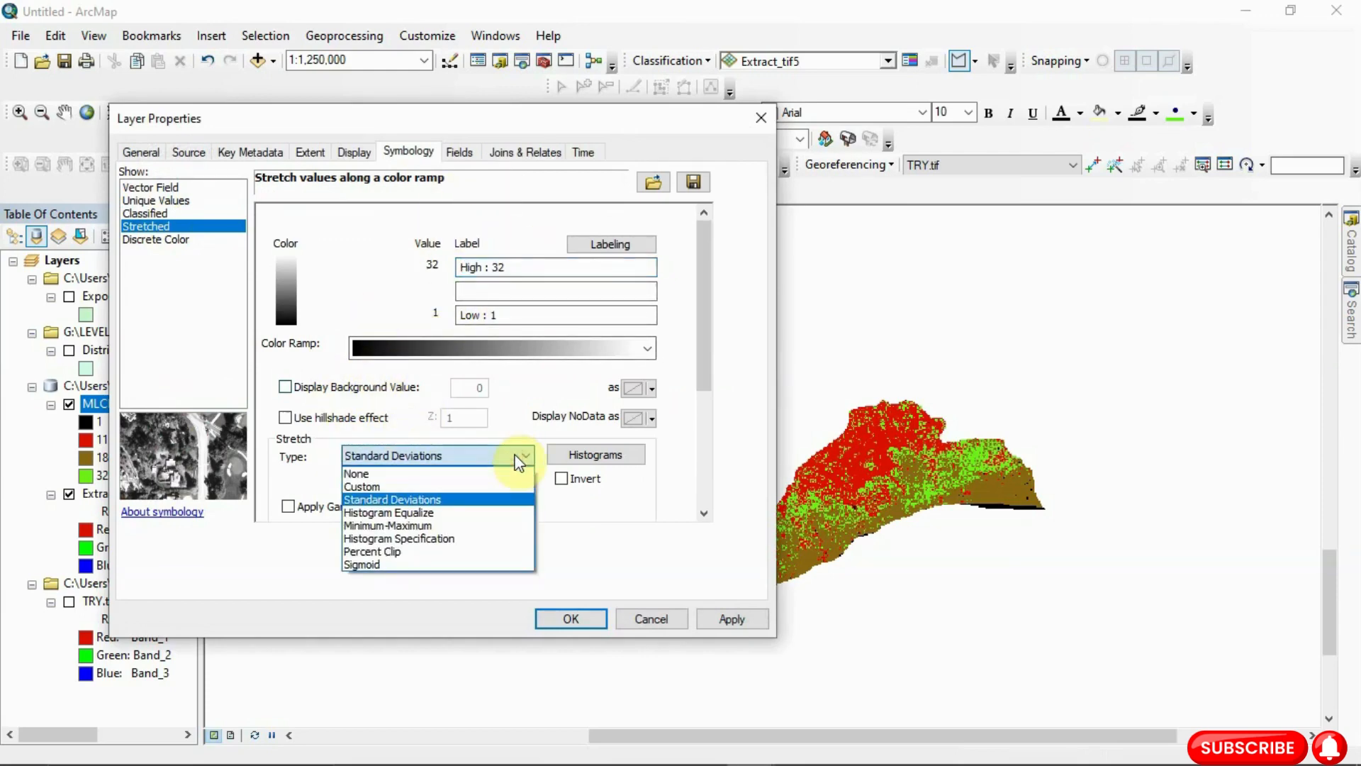
pyautogui.click(148, 242)
pyautogui.click(155, 241)
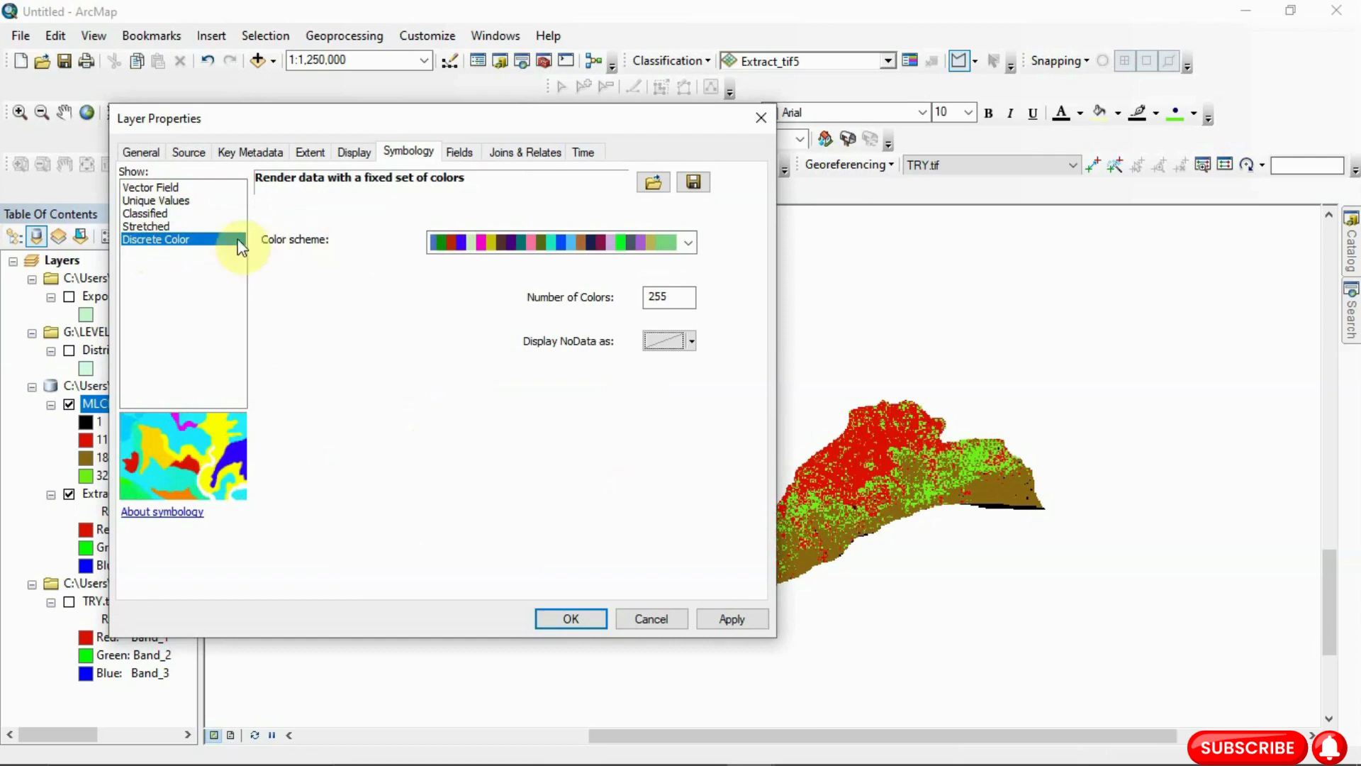
# Close the layer properties without applying the previewed symbology and hide the MLClass_Extr3 layer
pyautogui.click(761, 117)
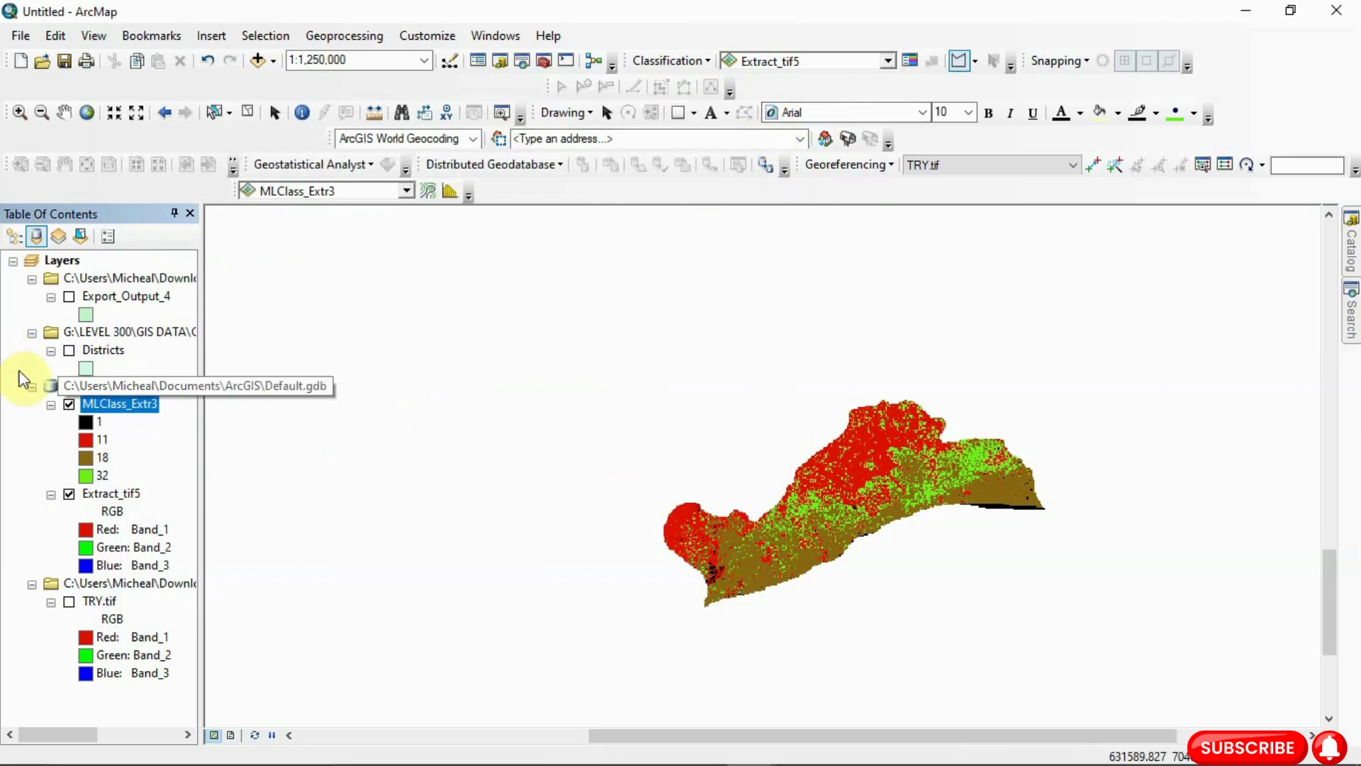
pyautogui.click(68, 405)
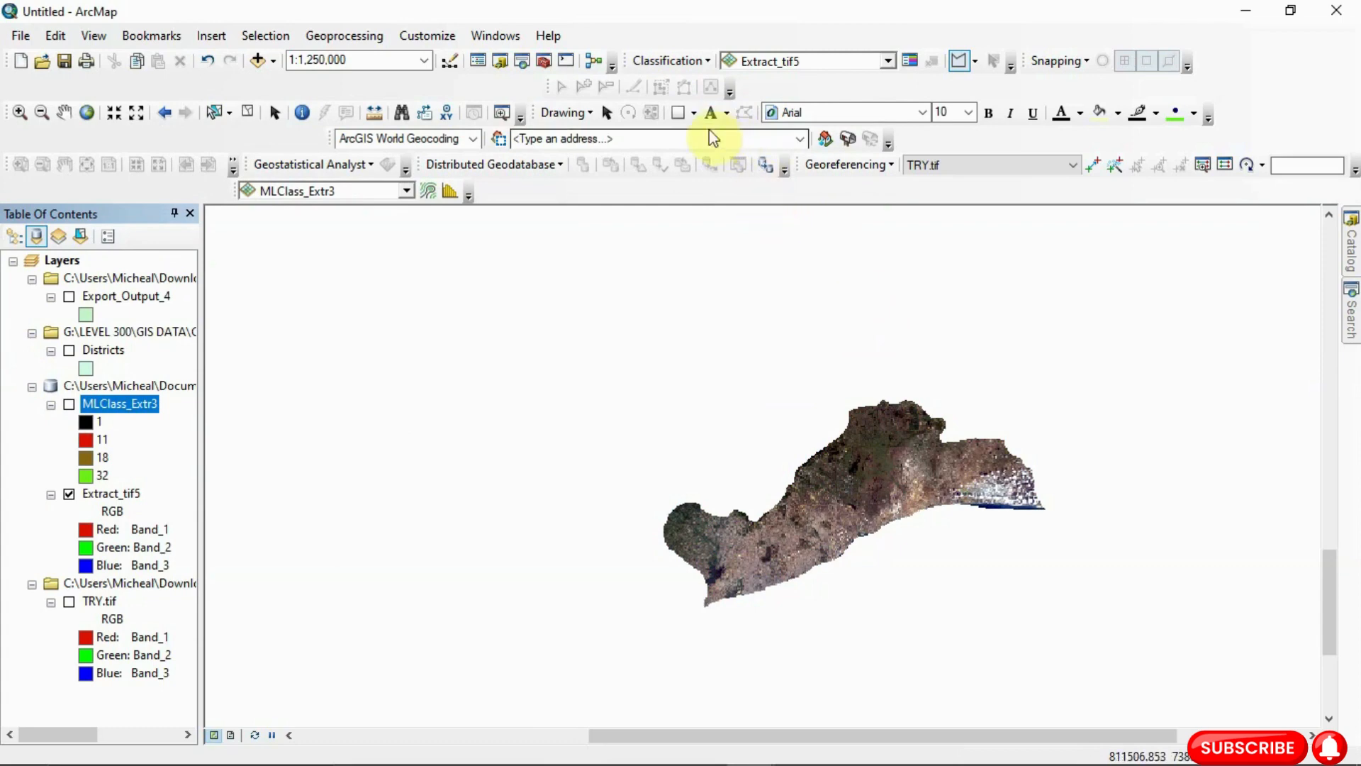
# Run an Iso Cluster Unsupervised Classification on Extract_tif5 with 6 classes, keeping the default output raster
pyautogui.click(700, 61)
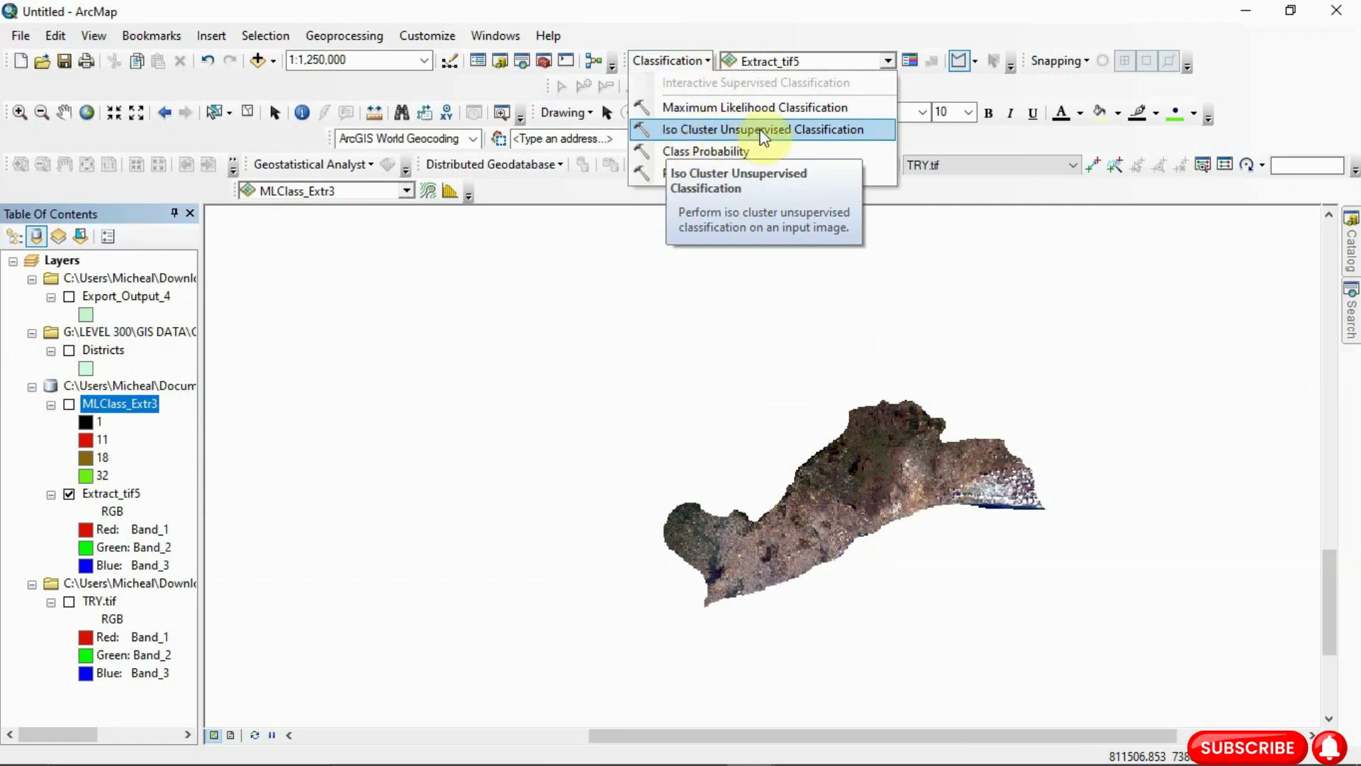
pyautogui.click(764, 131)
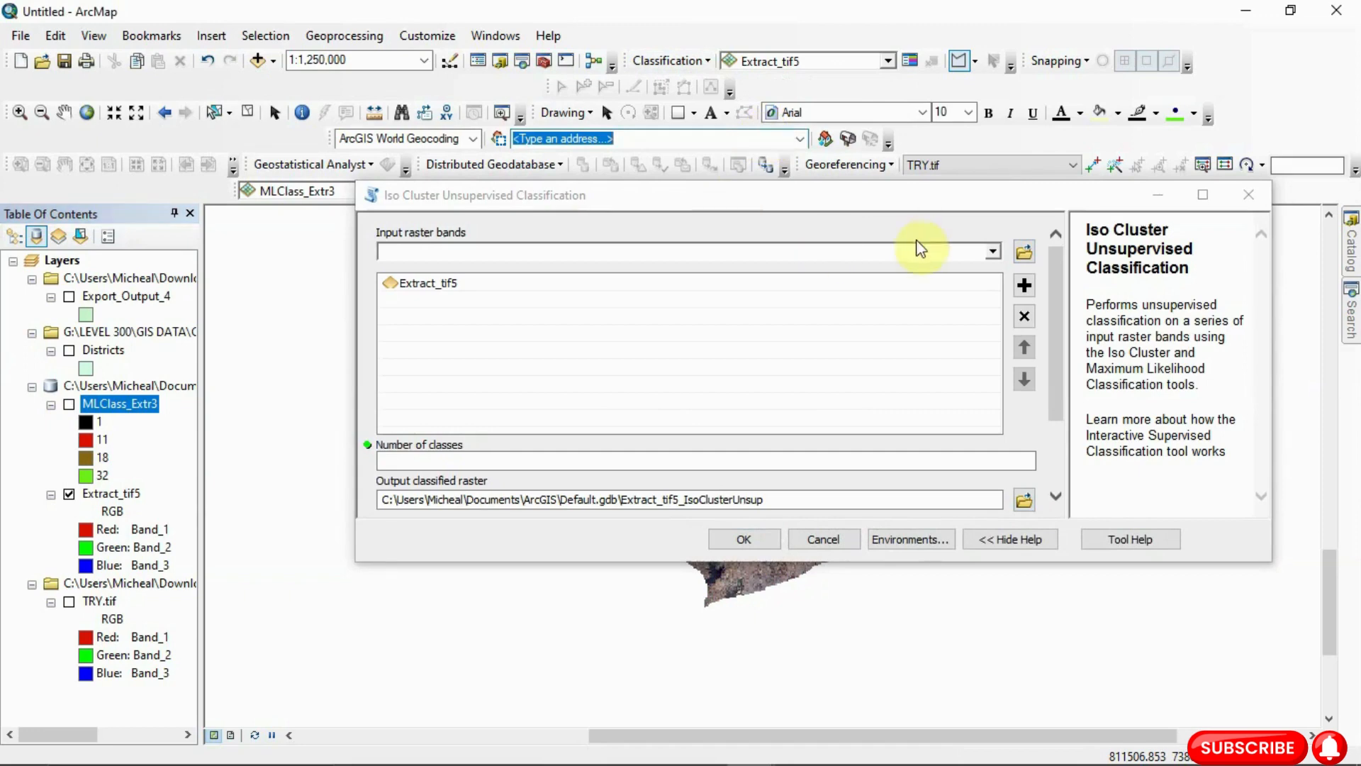
pyautogui.click(698, 296)
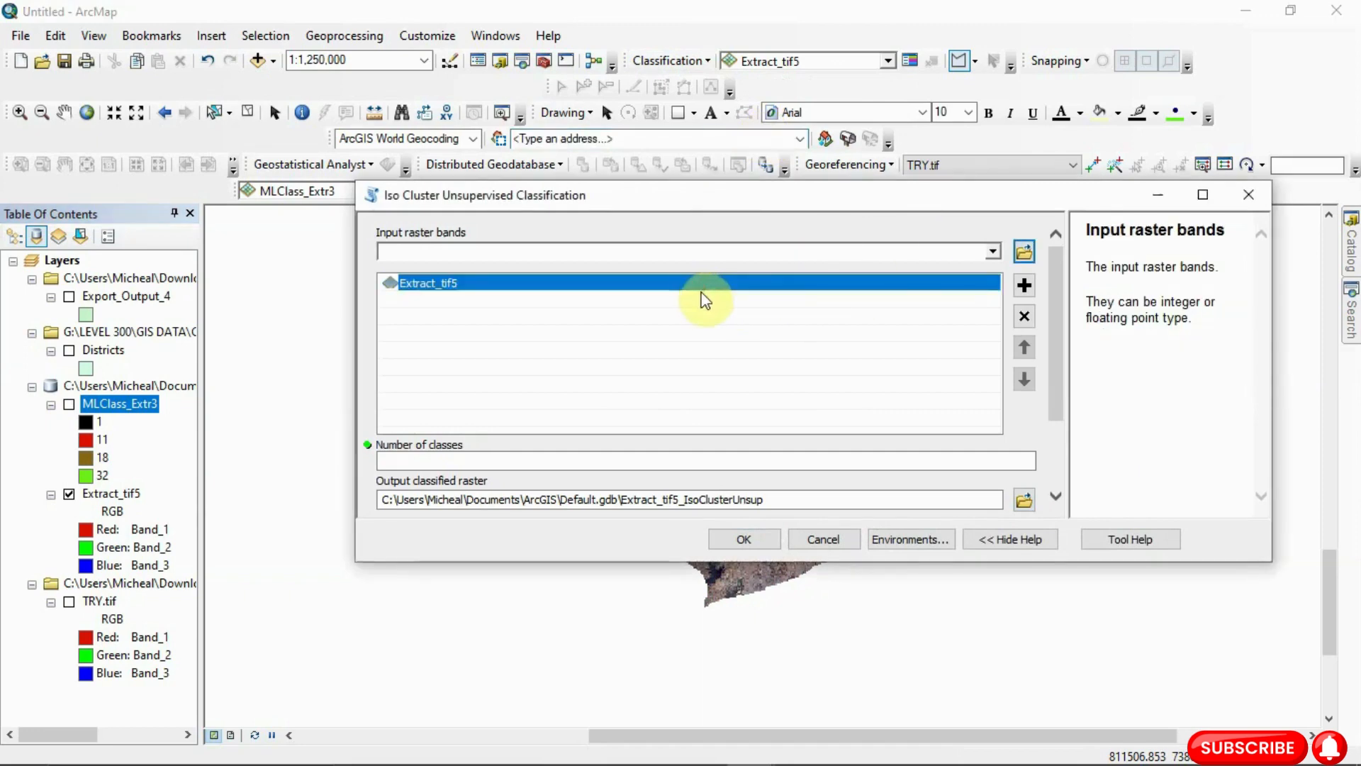
pyautogui.click(996, 459)
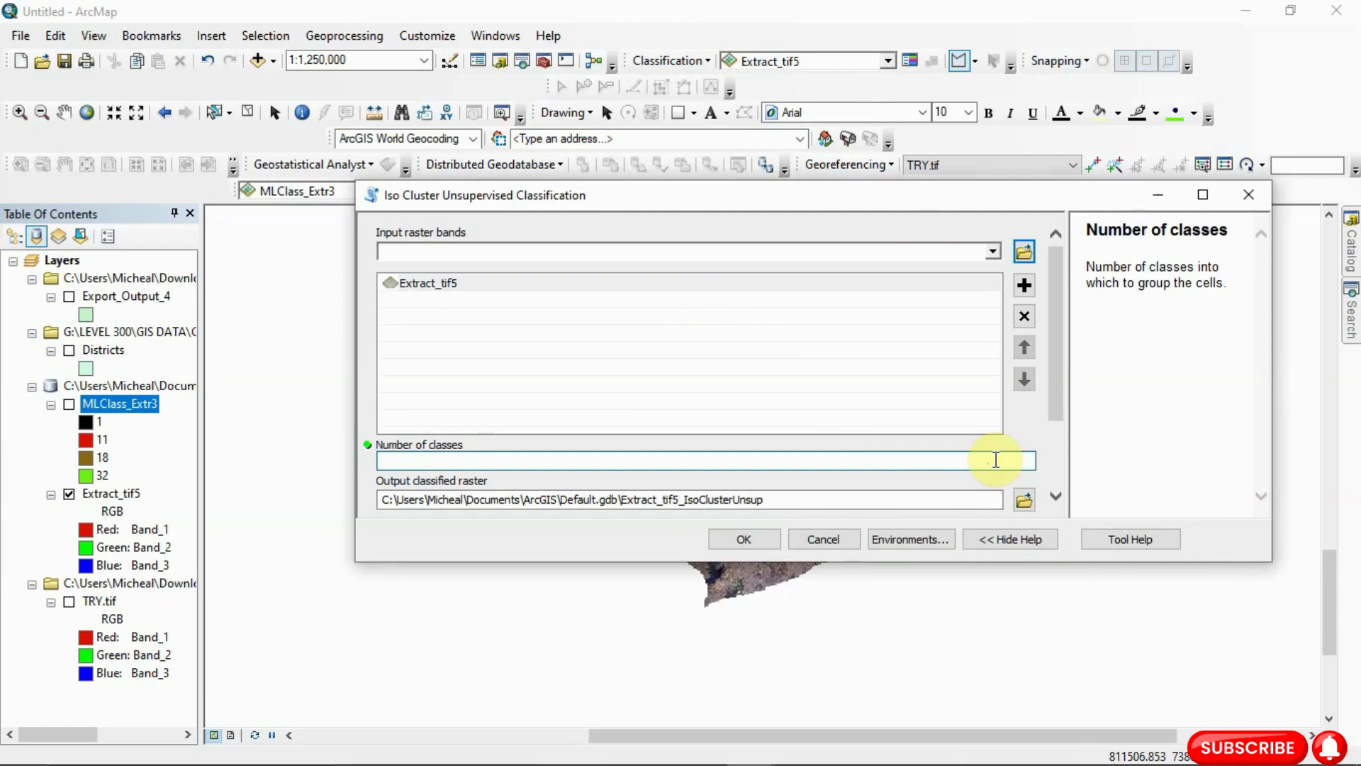
pyautogui.write('6')
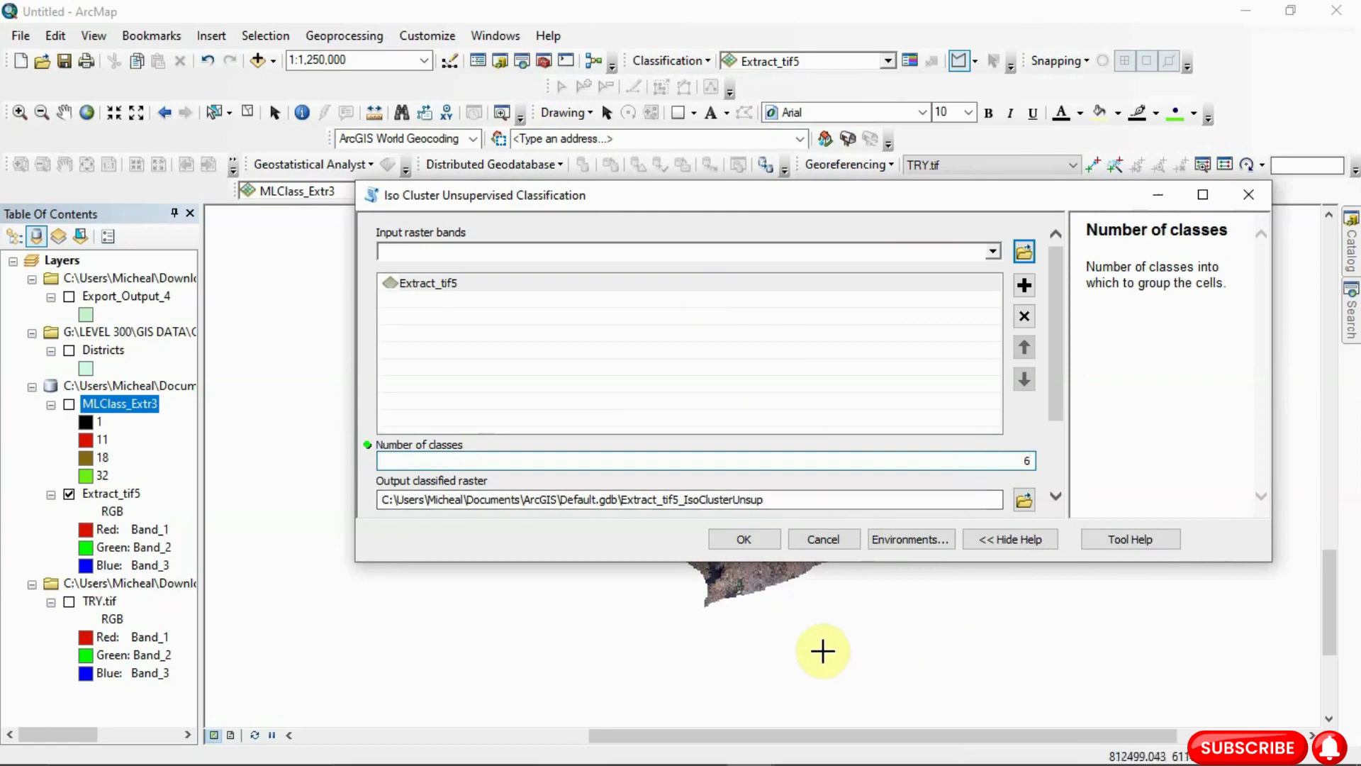
pyautogui.click(753, 543)
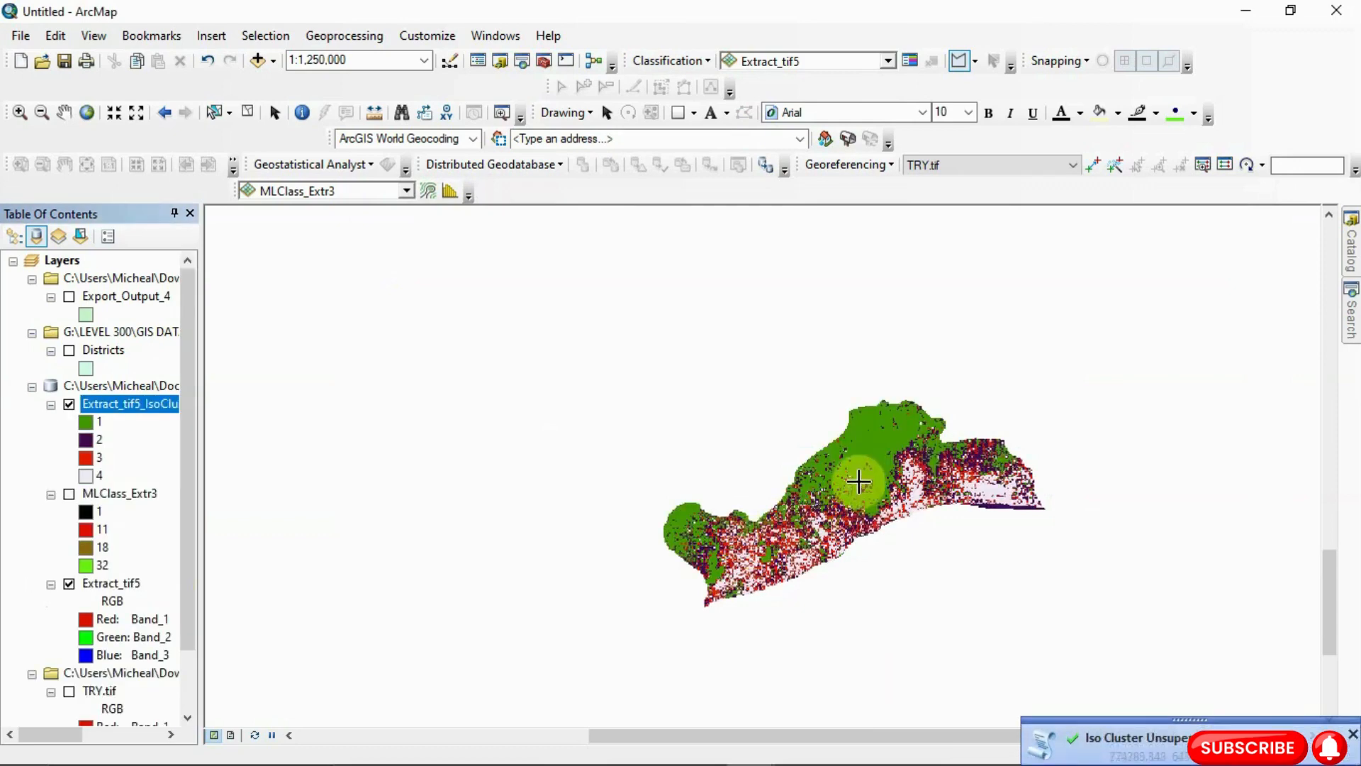
# Recolor class 4 of the Extract_tif5_IsoClusterUnsup layer to blue in its unique values symbology and apply the change
pyautogui.click(65, 114)
pyautogui.scroll(1, 833, 473)
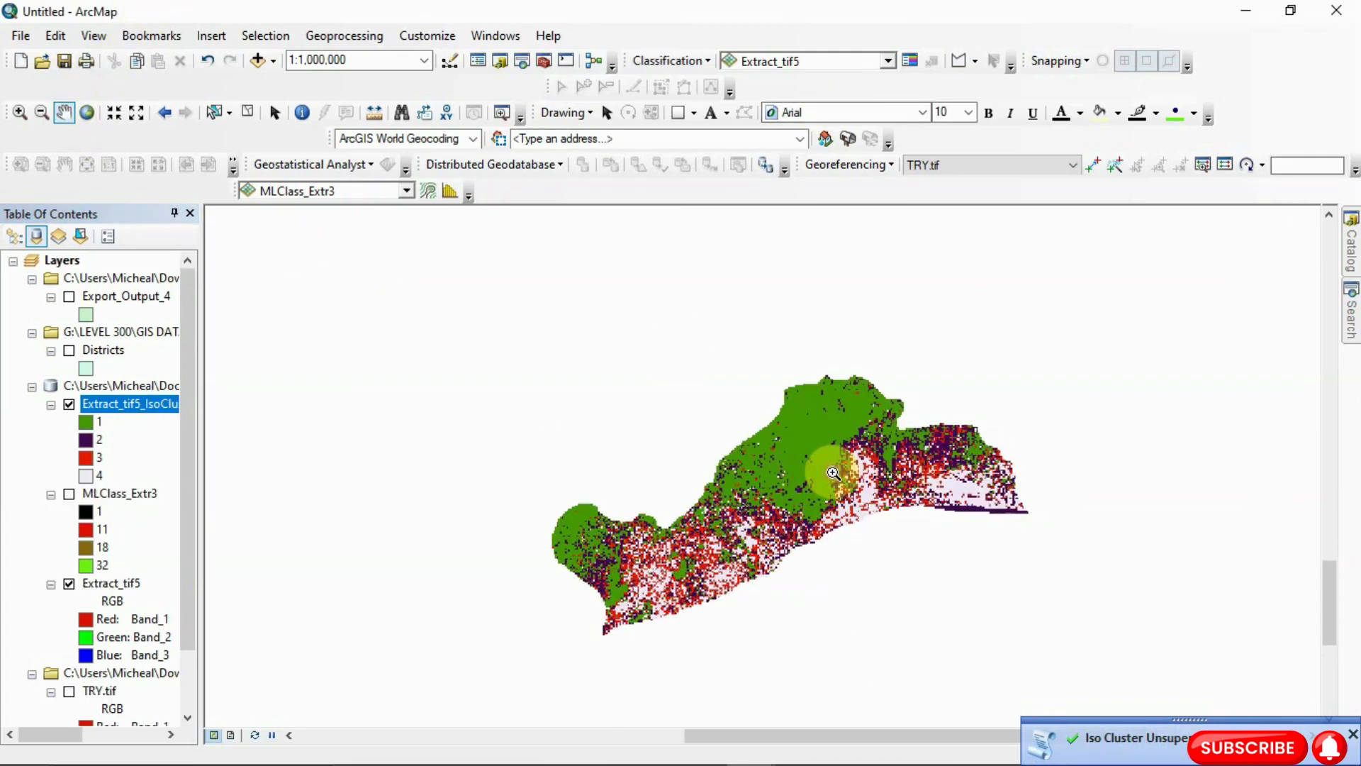
pyautogui.moveTo(783, 457); pyautogui.dragTo(721, 378)
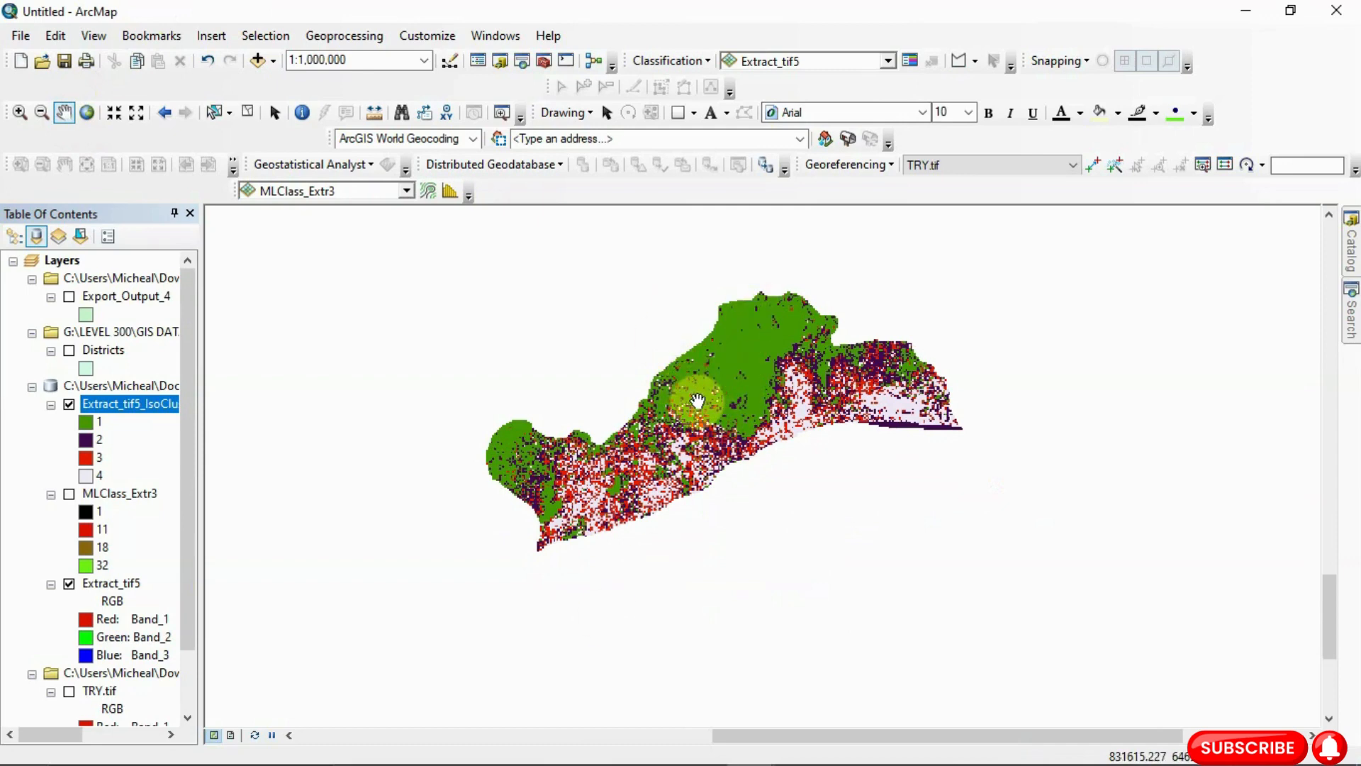
pyautogui.scroll(-2, 698, 403)
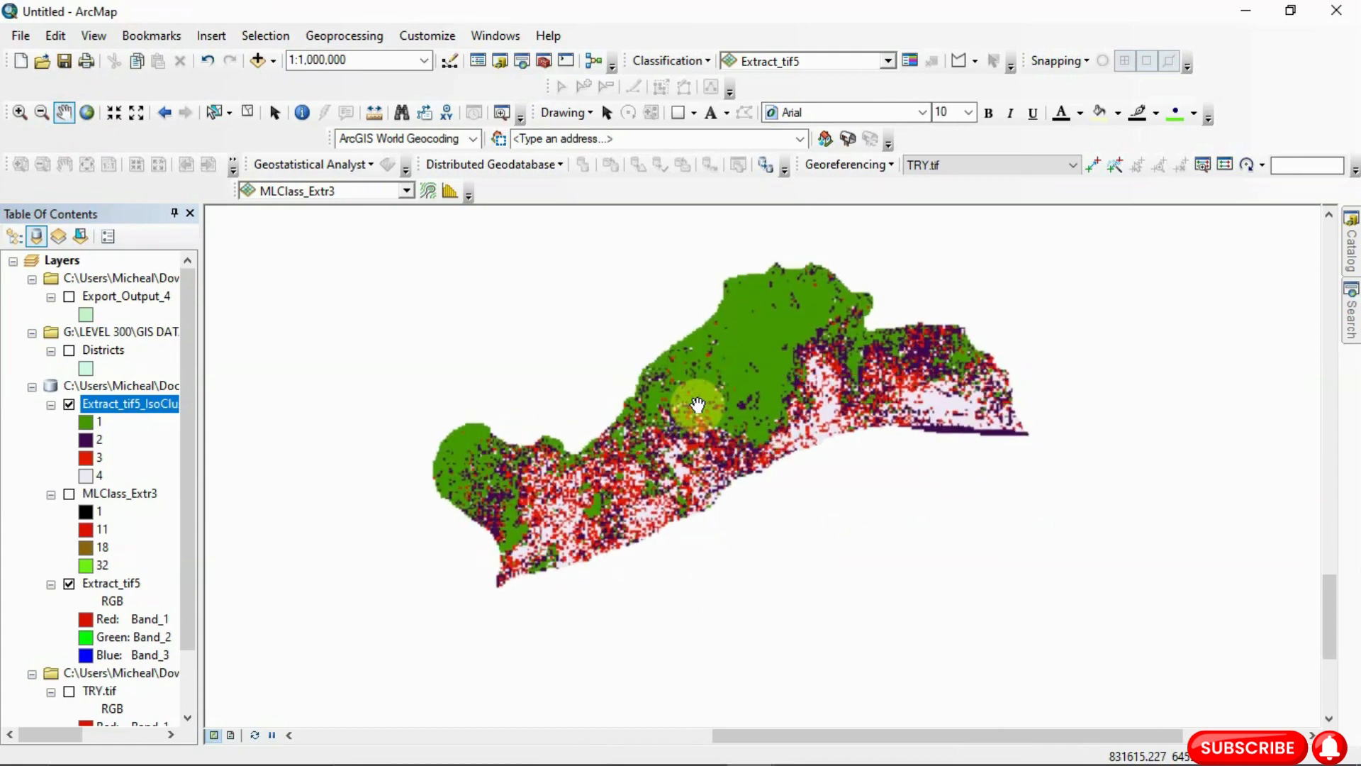
pyautogui.scroll(-1, 698, 404)
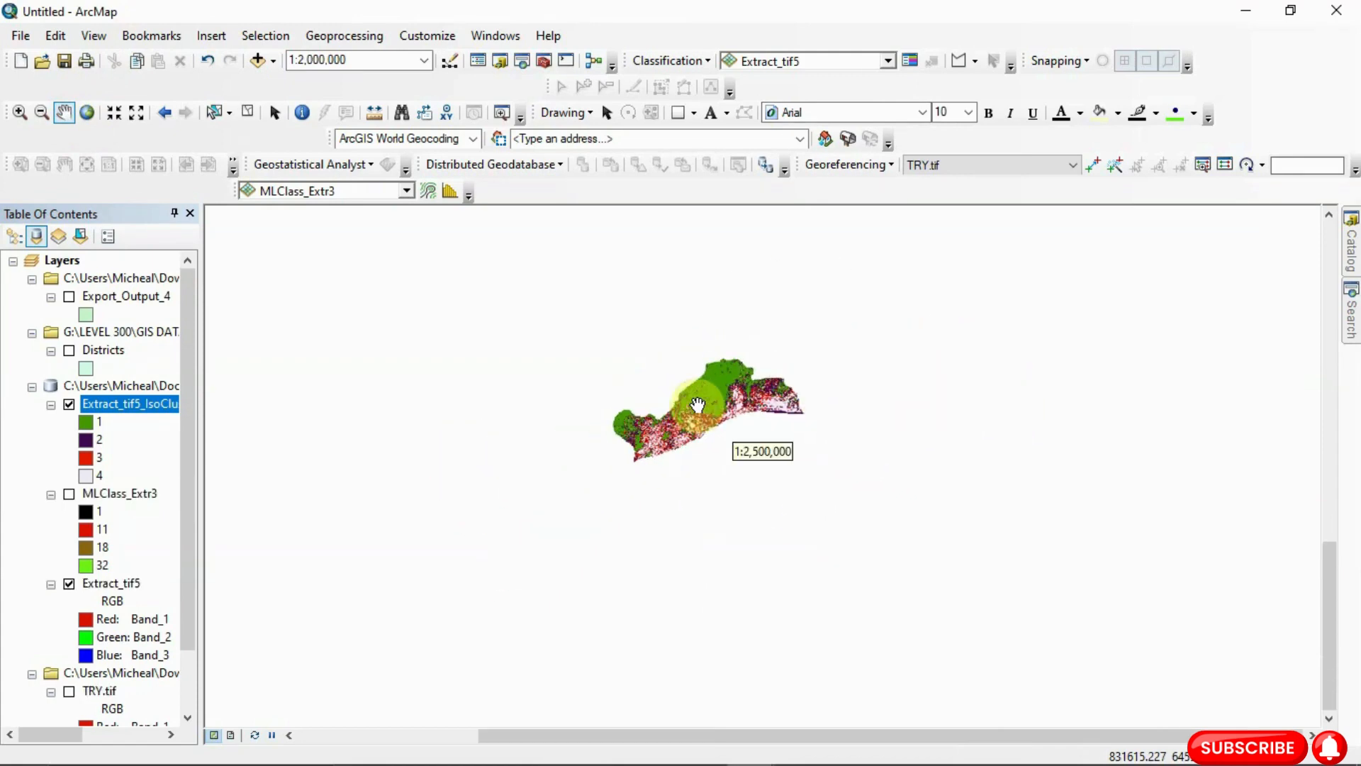
pyautogui.scroll(3, 697, 404)
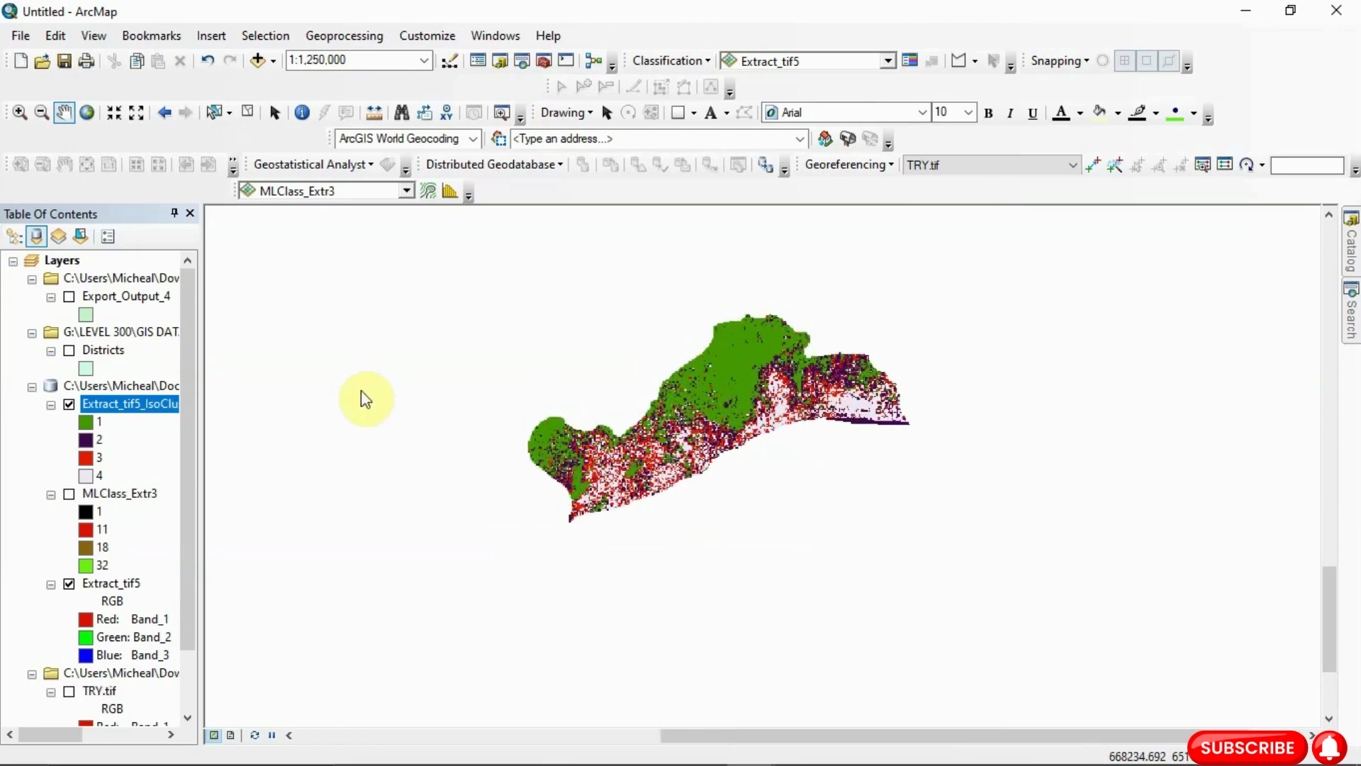
pyautogui.rightClick(143, 409)
pyautogui.click(198, 702)
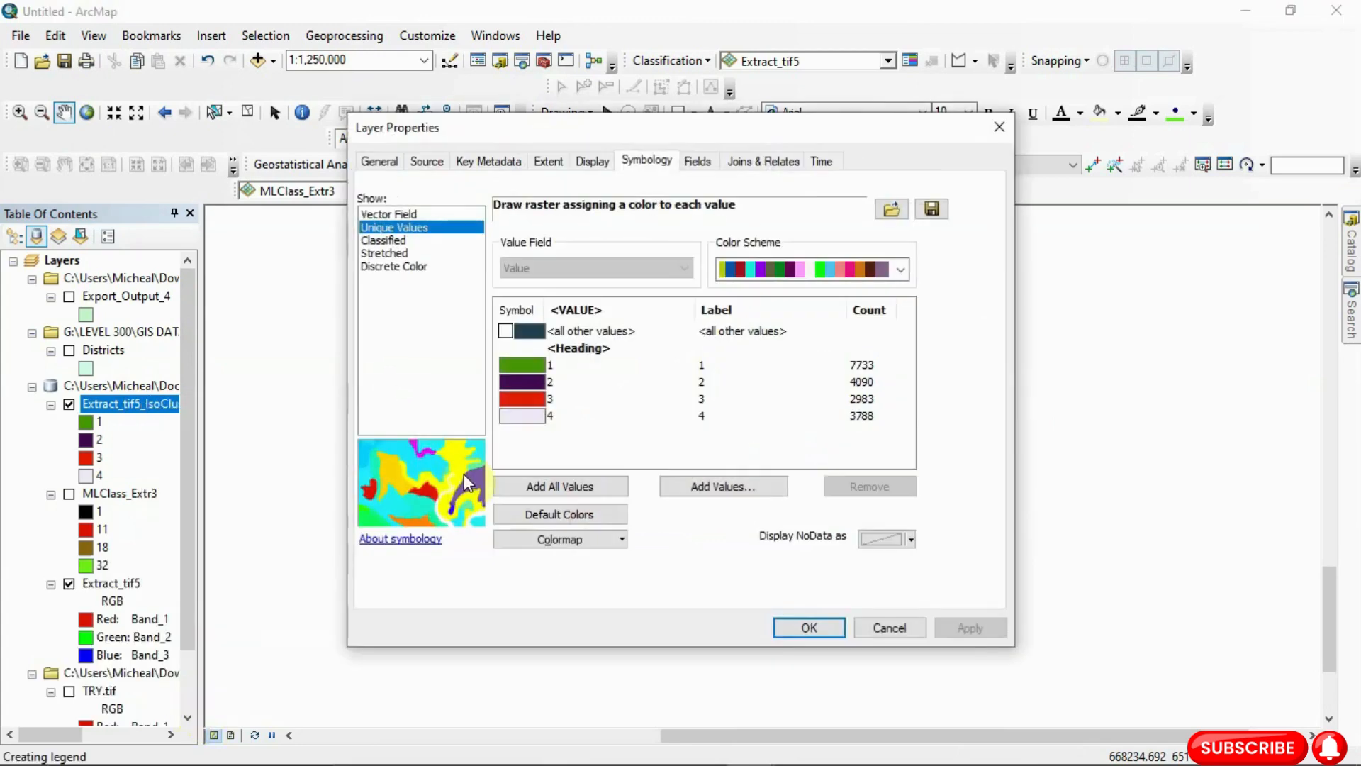
pyautogui.click(528, 416)
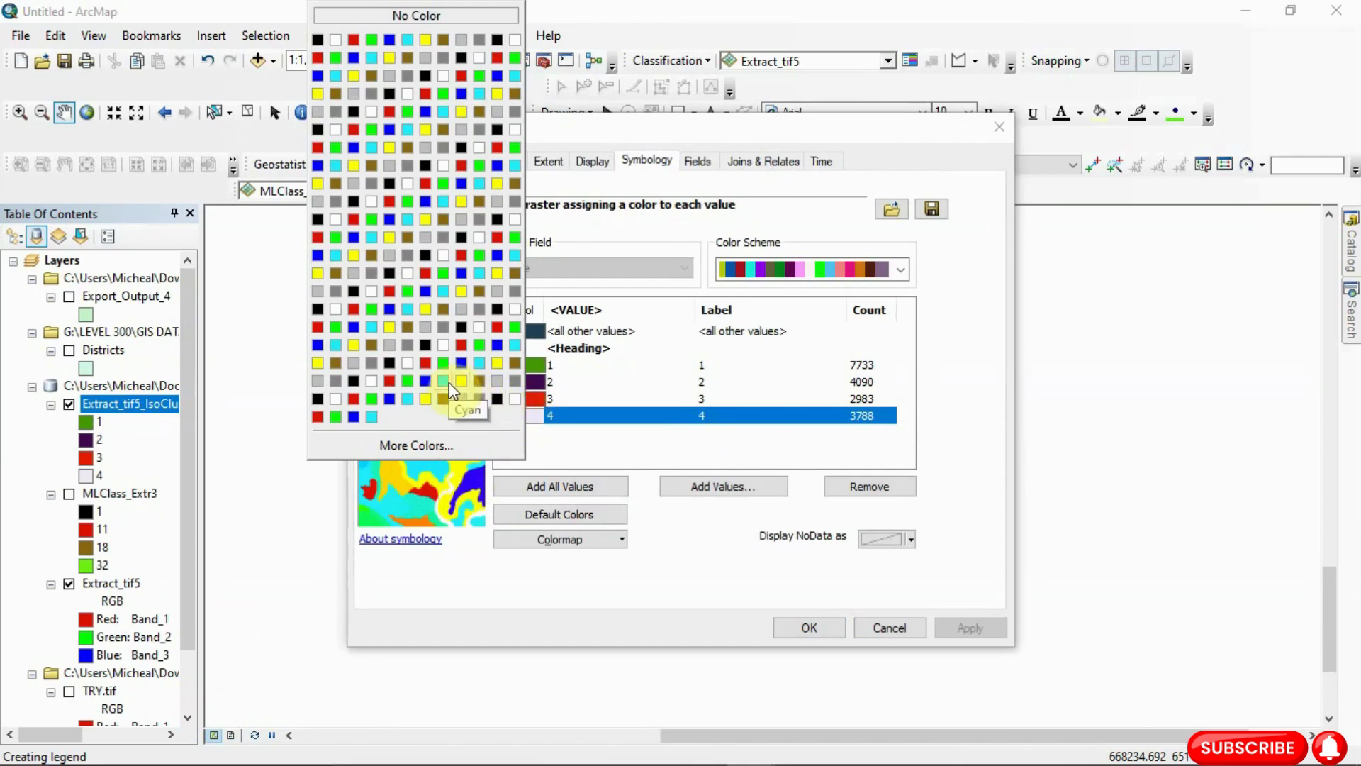
pyautogui.click(462, 365)
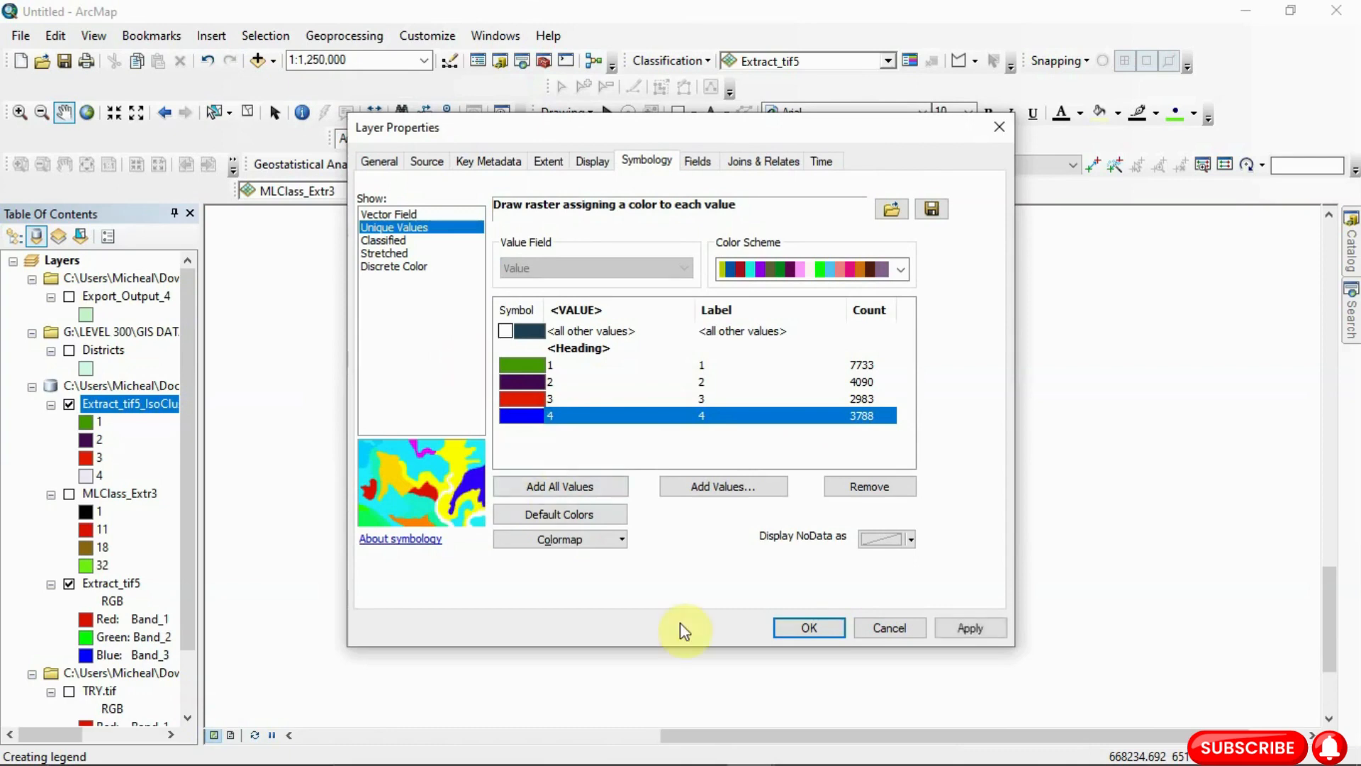
pyautogui.click(970, 629)
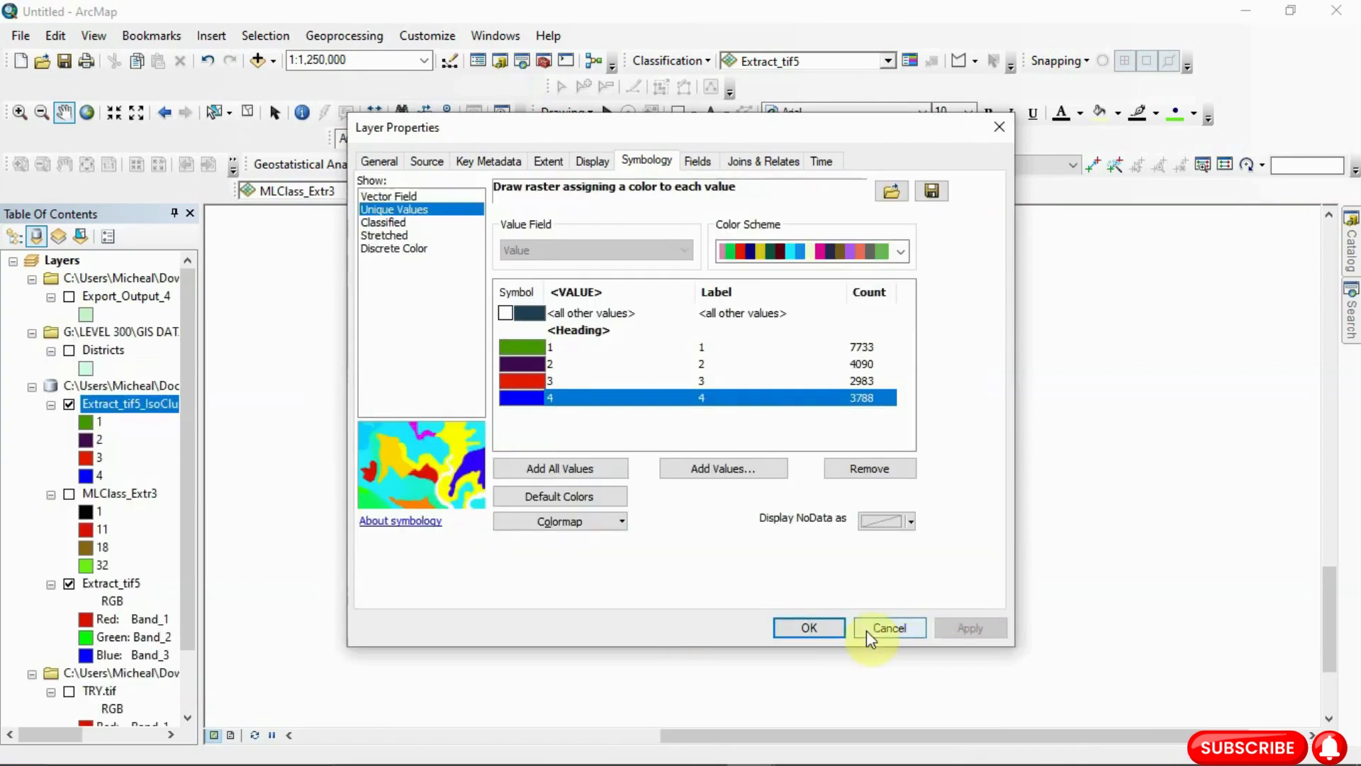
pyautogui.click(808, 627)
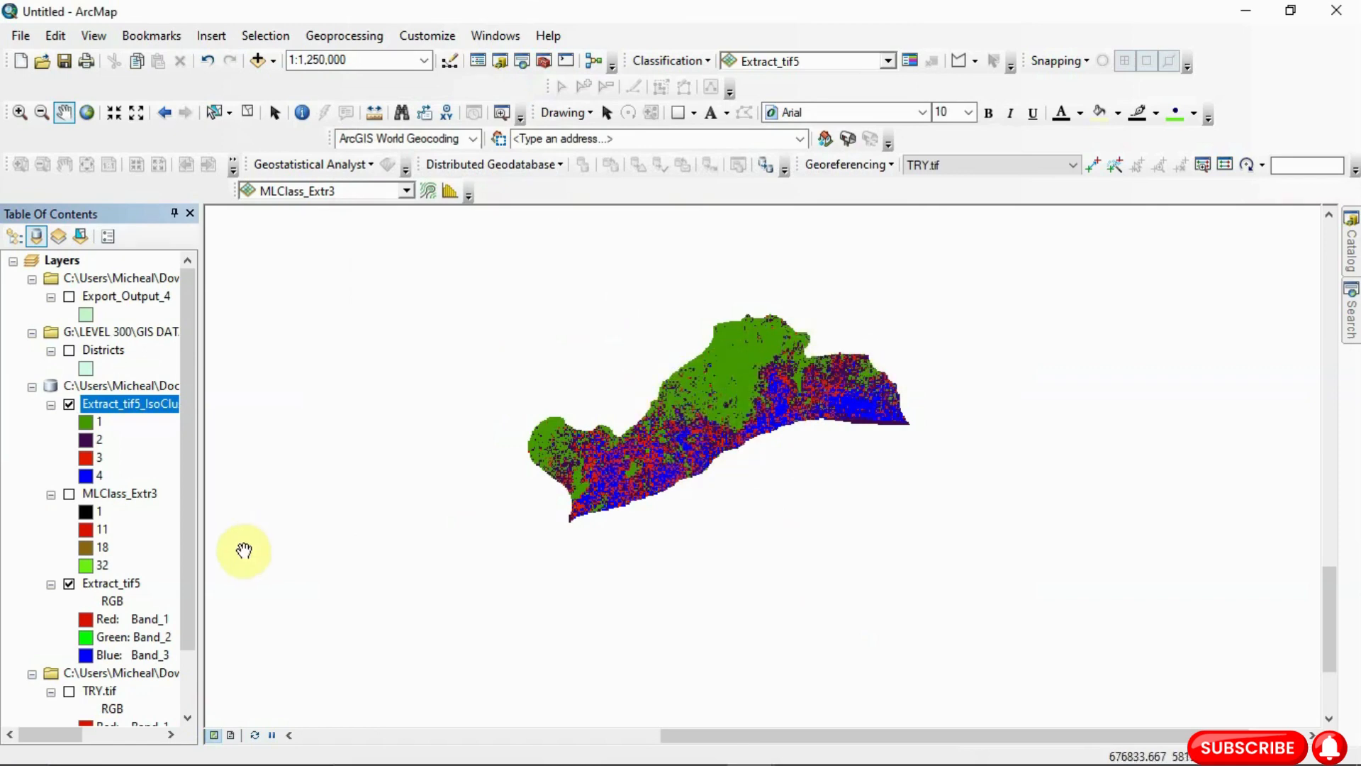
# Switch to the page layout and reposition the map's data frame within the page margins
pyautogui.click(231, 734)
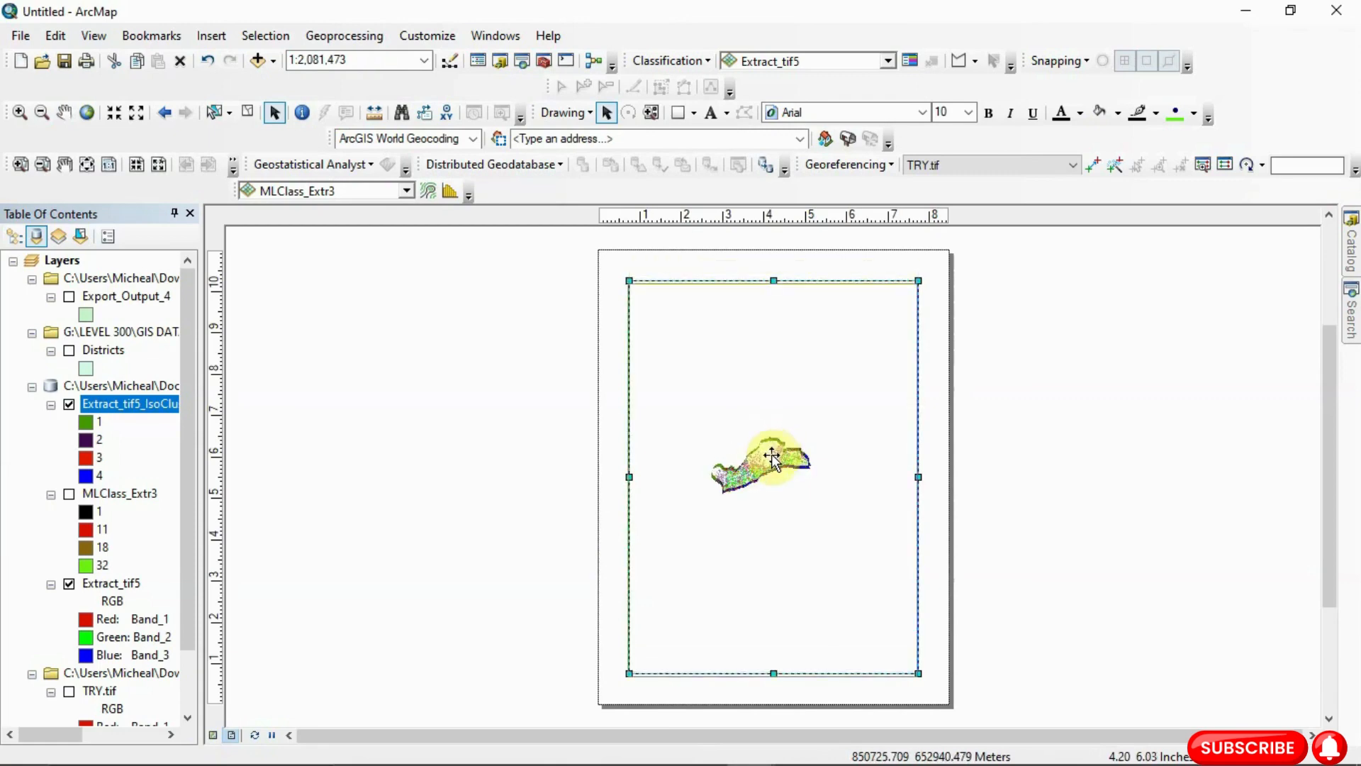
pyautogui.moveTo(772, 459); pyautogui.dragTo(267, 58)
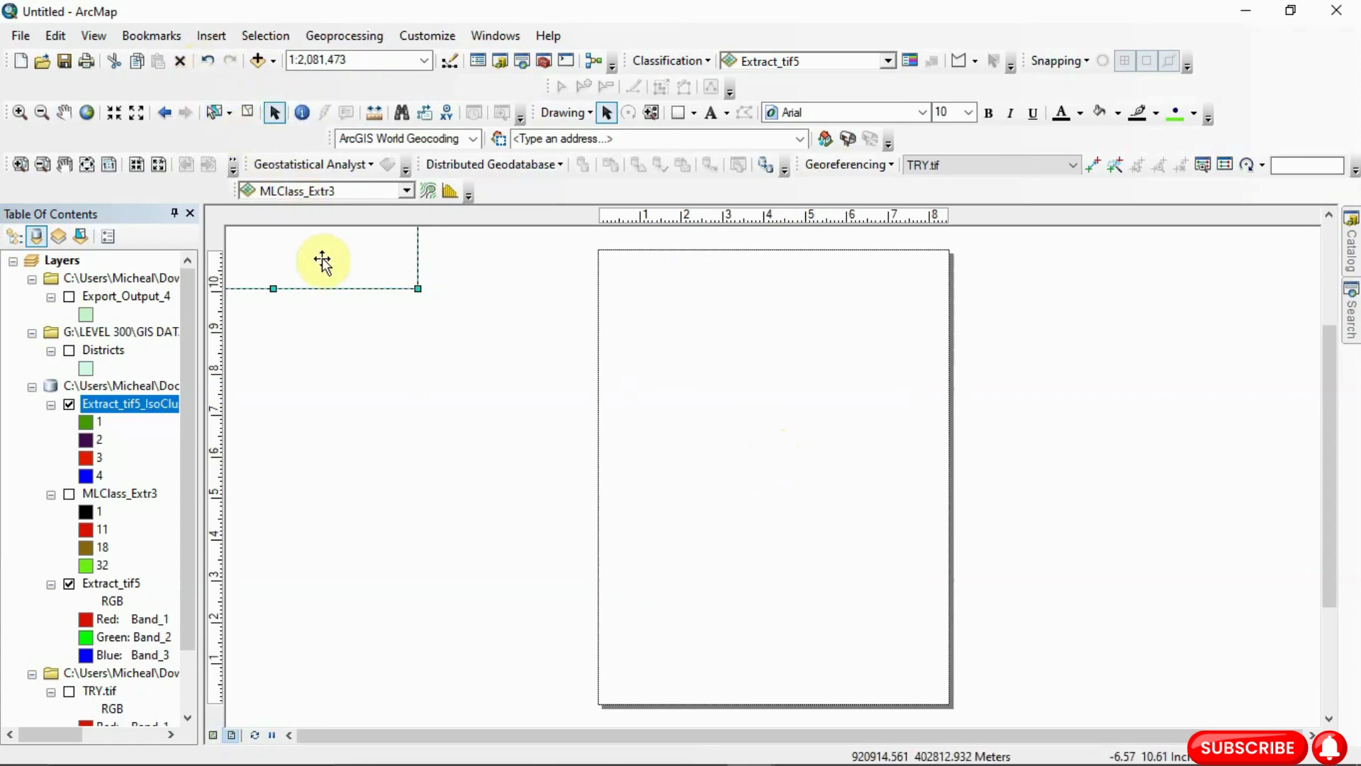
pyautogui.moveTo(322, 262); pyautogui.dragTo(825, 651)
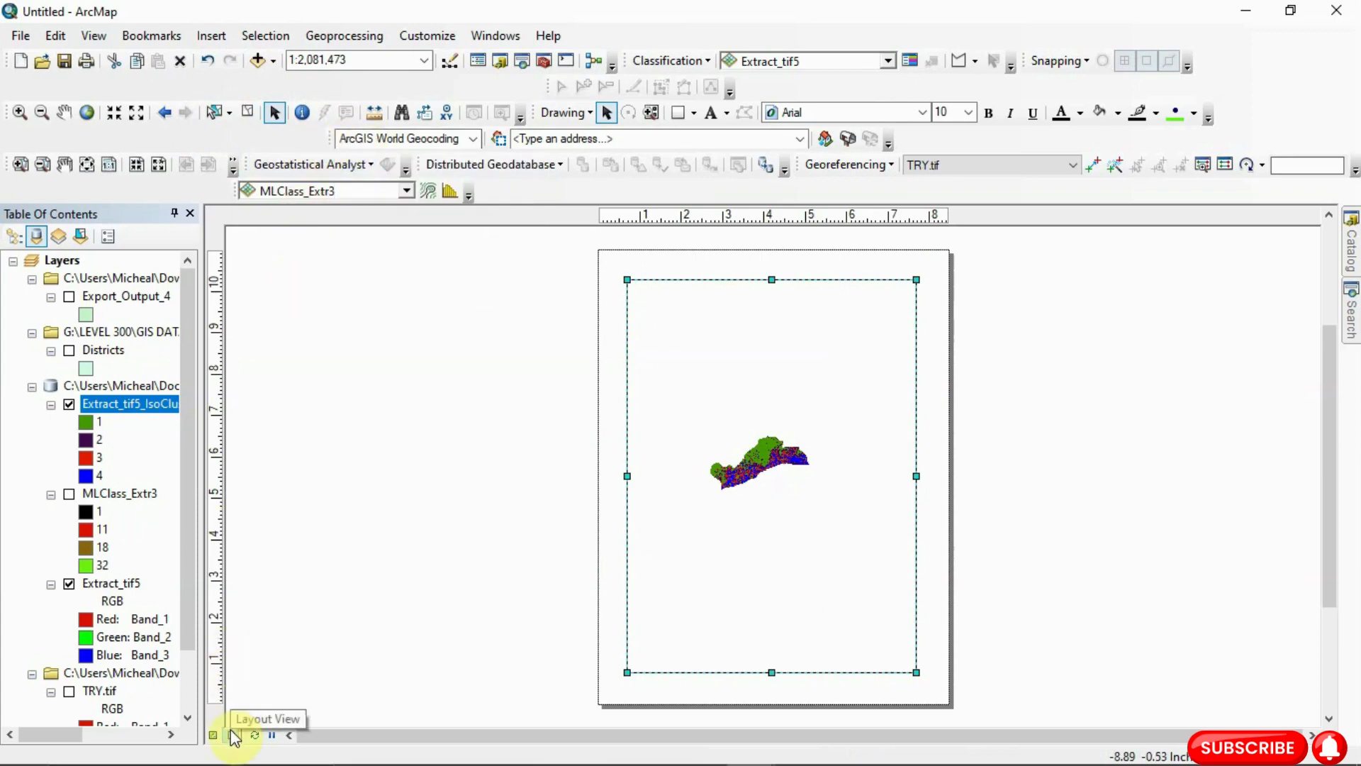
# Insert the map title "LANDUSE 2023" and place it inside the data frame above the classified raster
pyautogui.click(222, 37)
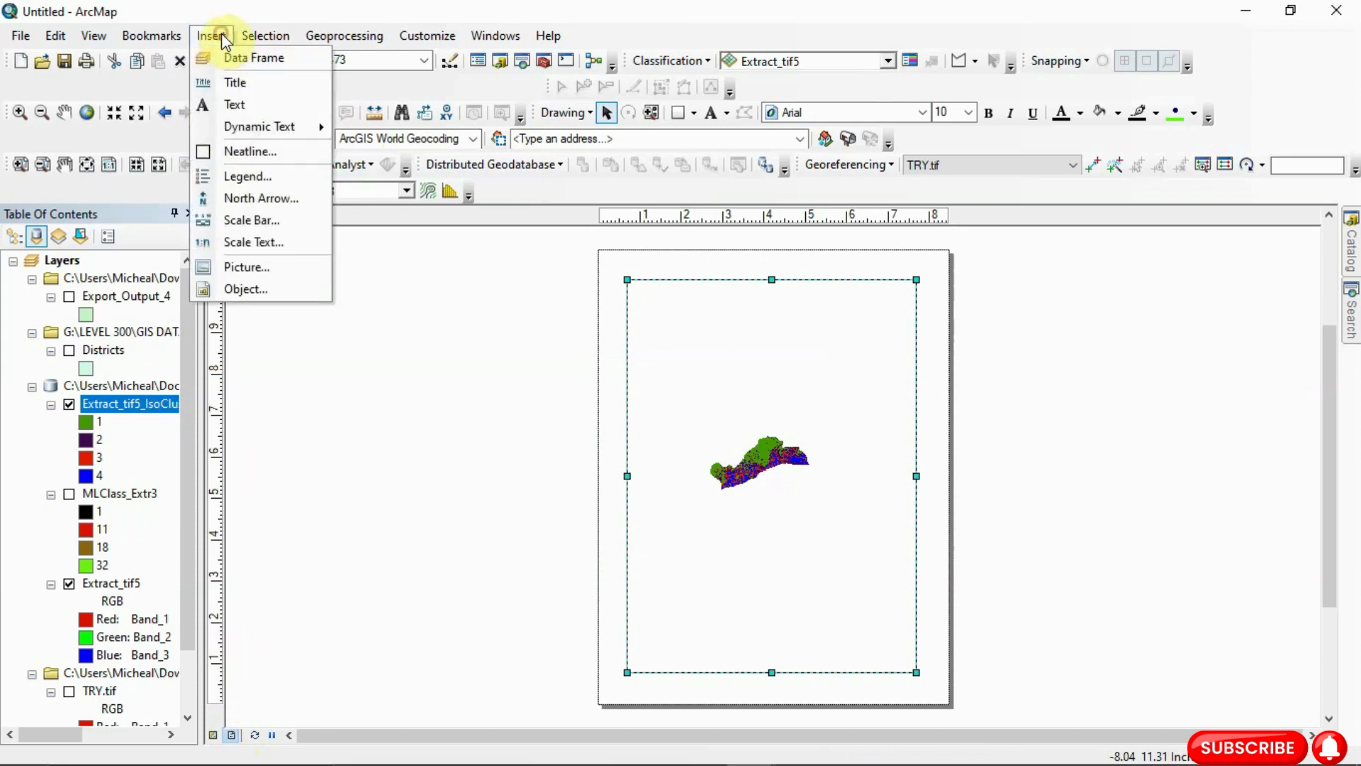
pyautogui.click(238, 84)
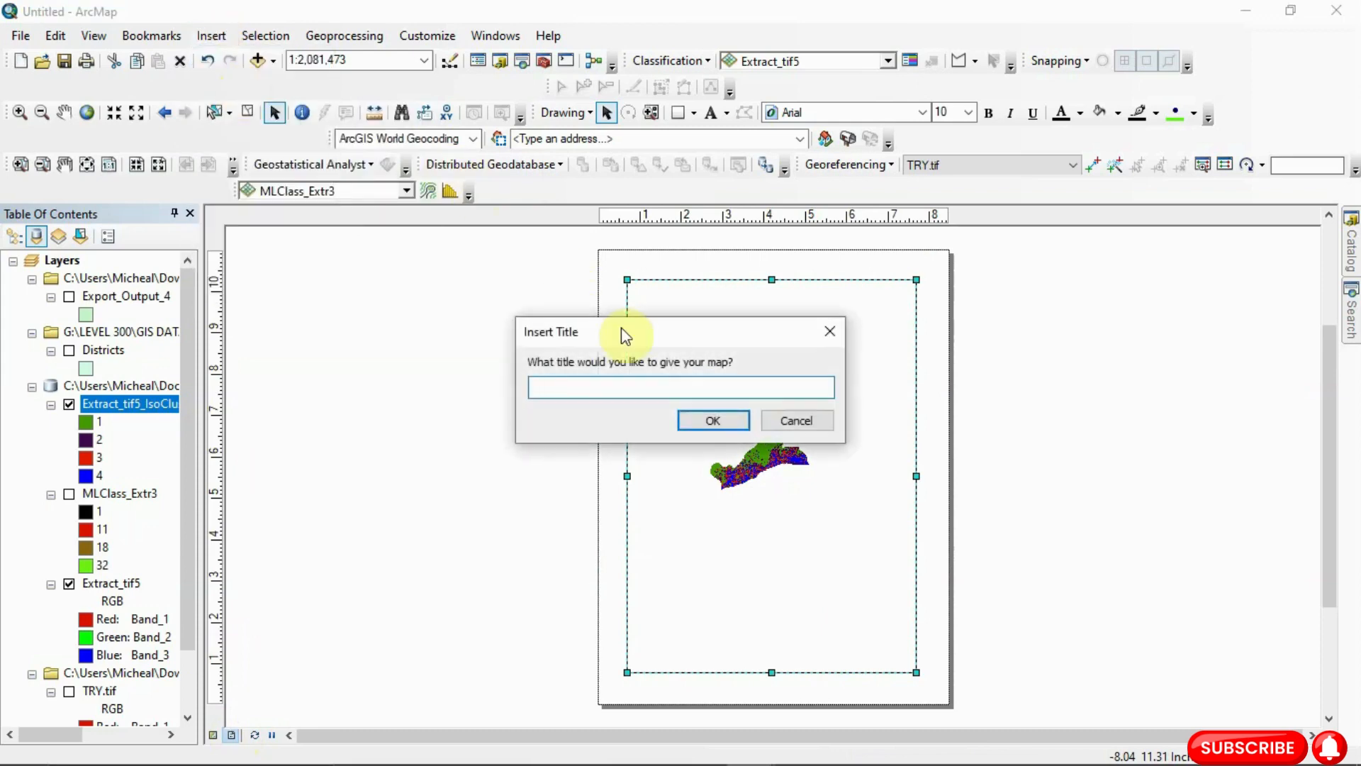
pyautogui.write('LANDUSE 2023')
pyautogui.click(701, 422)
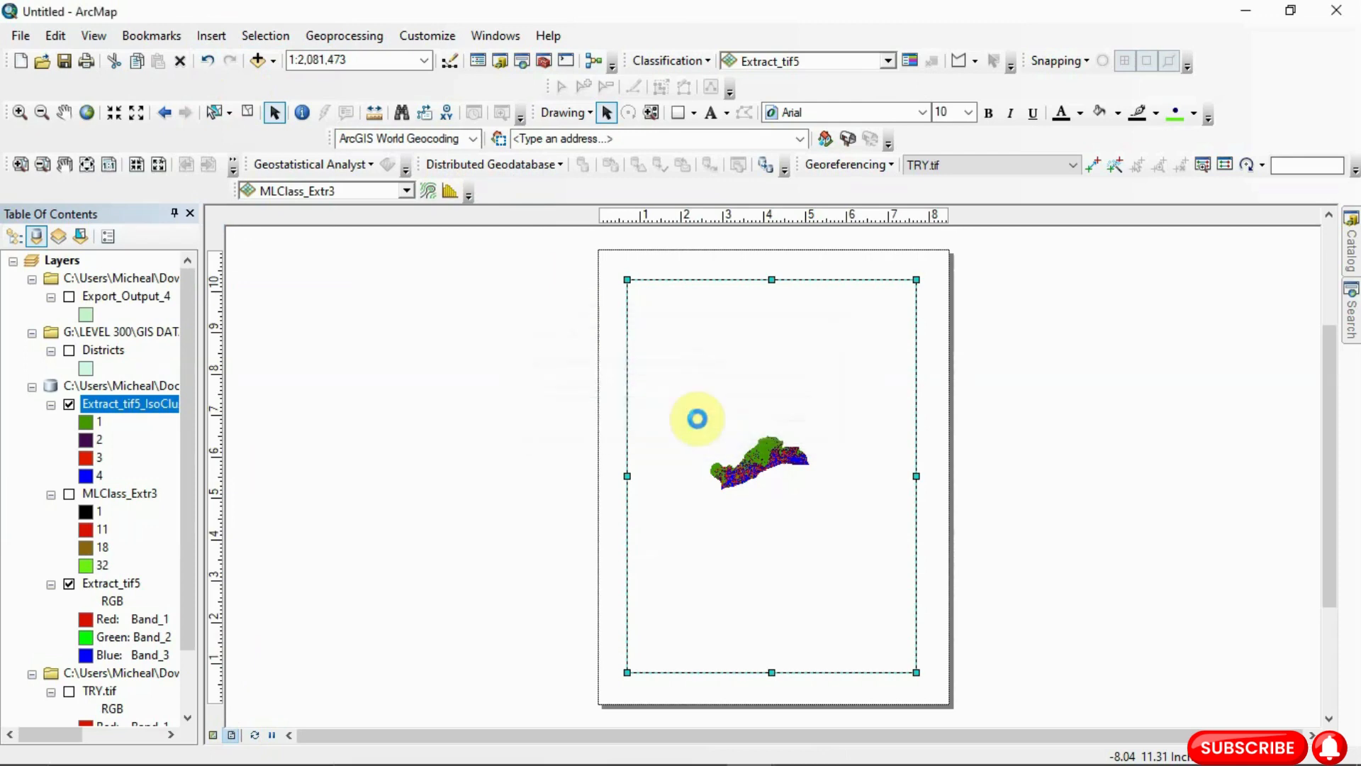
pyautogui.moveTo(793, 294); pyautogui.dragTo(780, 359)
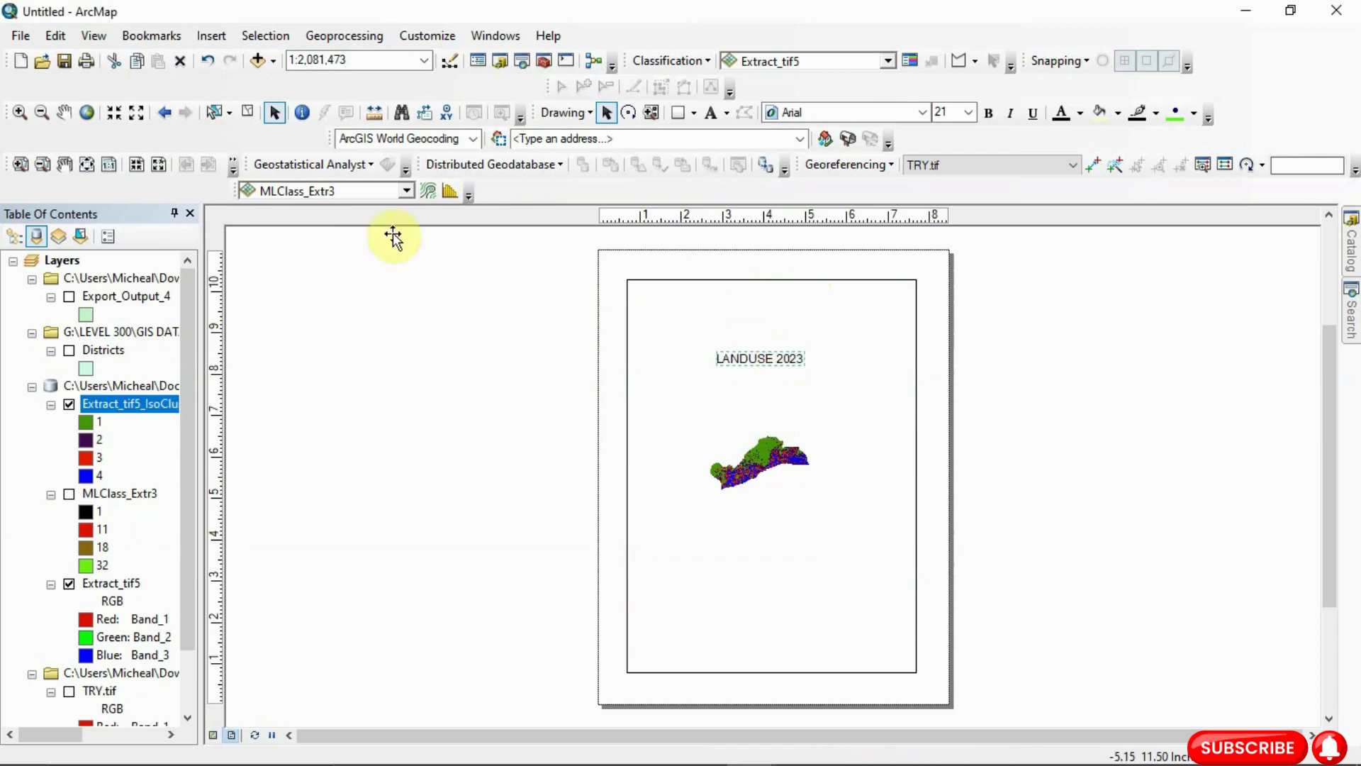
pyautogui.click(210, 35)
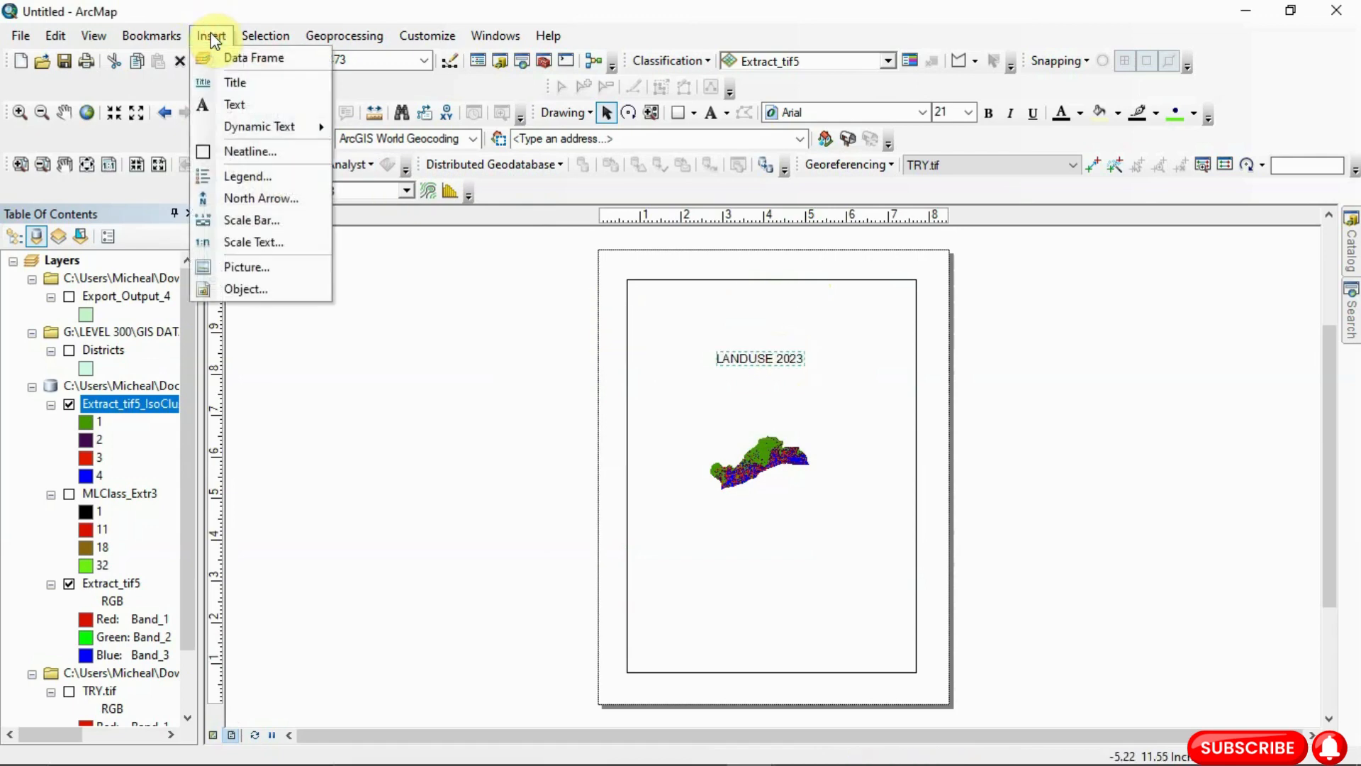
pyautogui.click(241, 200)
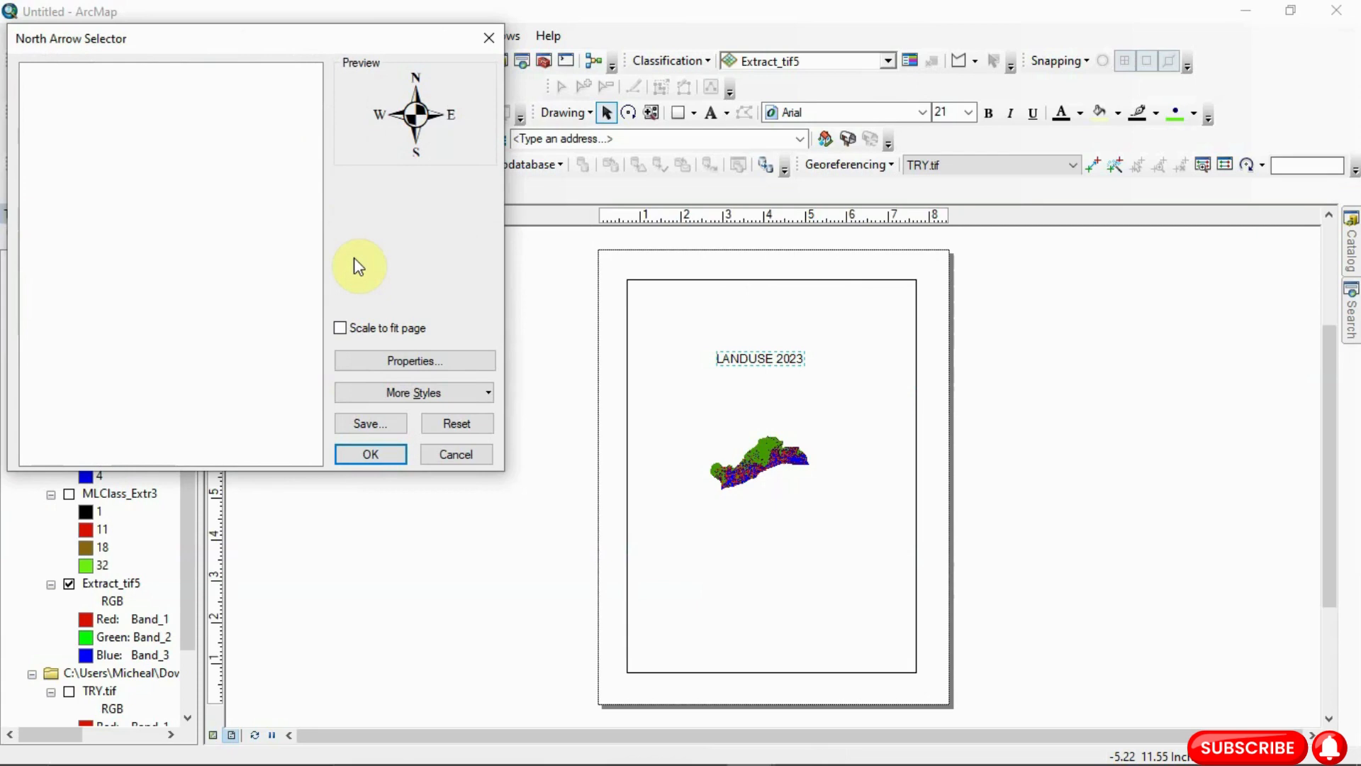
pyautogui.click(488, 38)
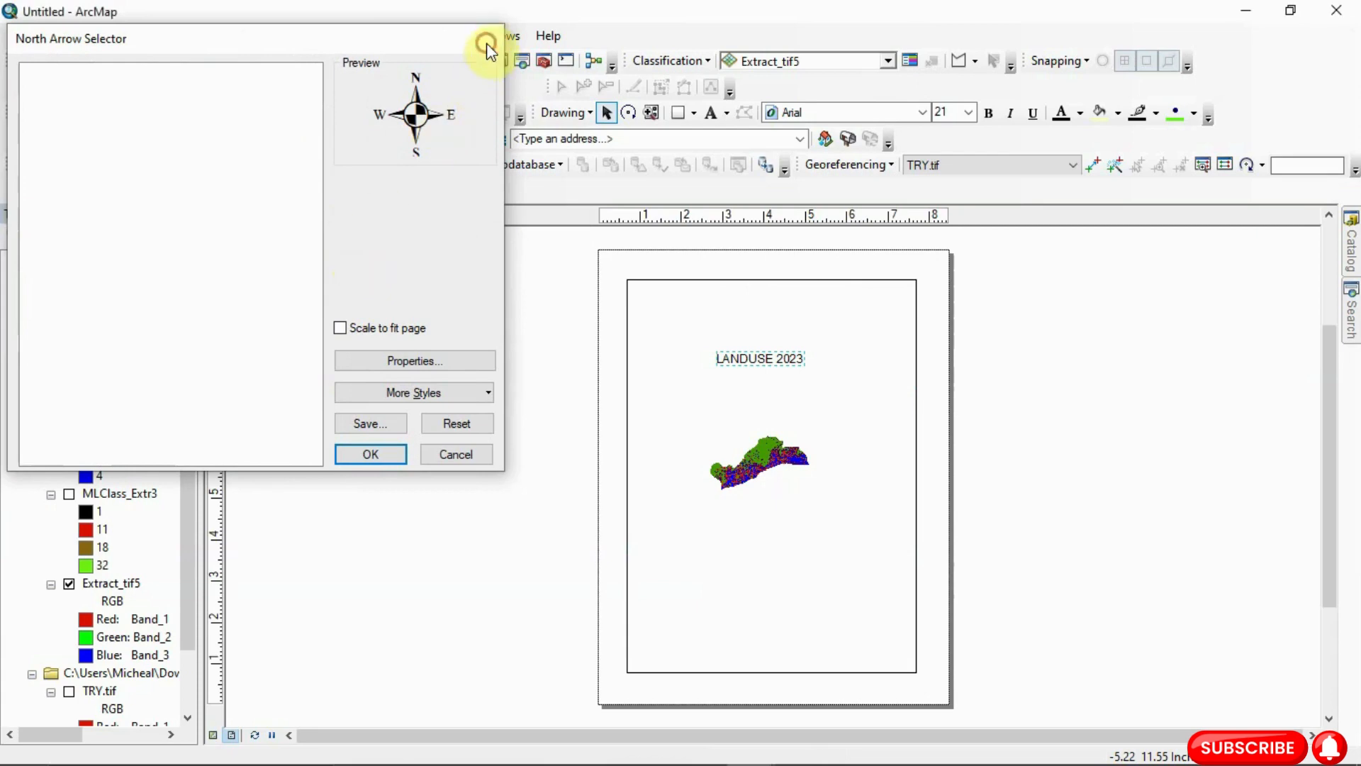
# Insert a scale bar in the default style and place it just below the classified raster
pyautogui.click(205, 35)
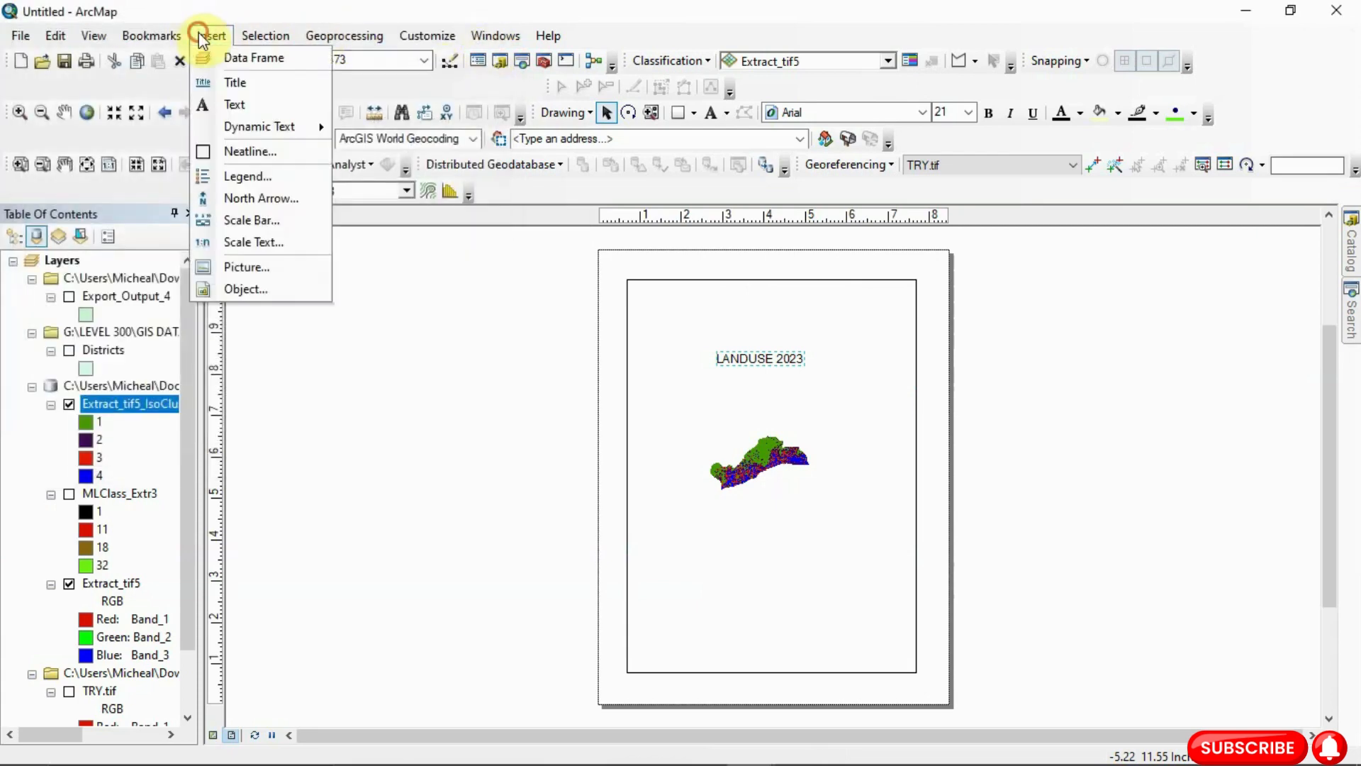
pyautogui.click(257, 219)
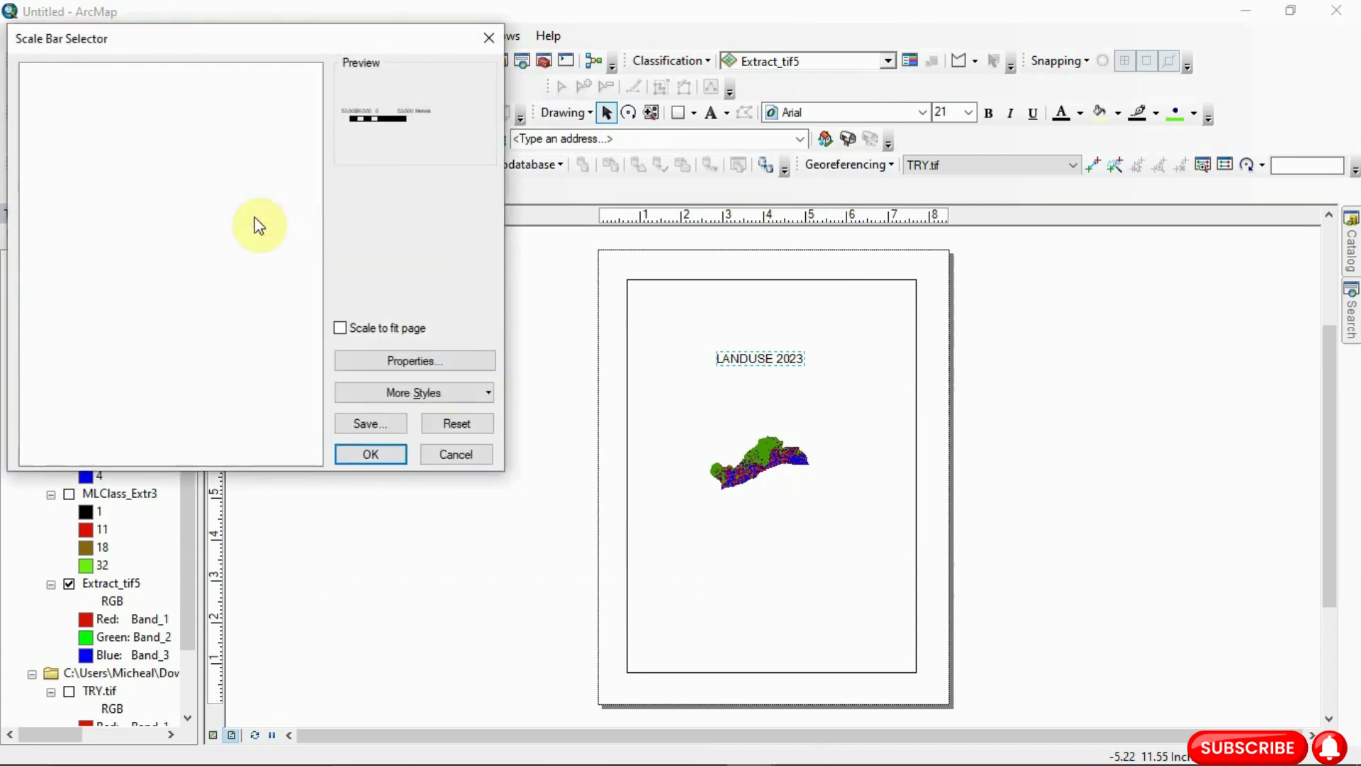
pyautogui.click(370, 455)
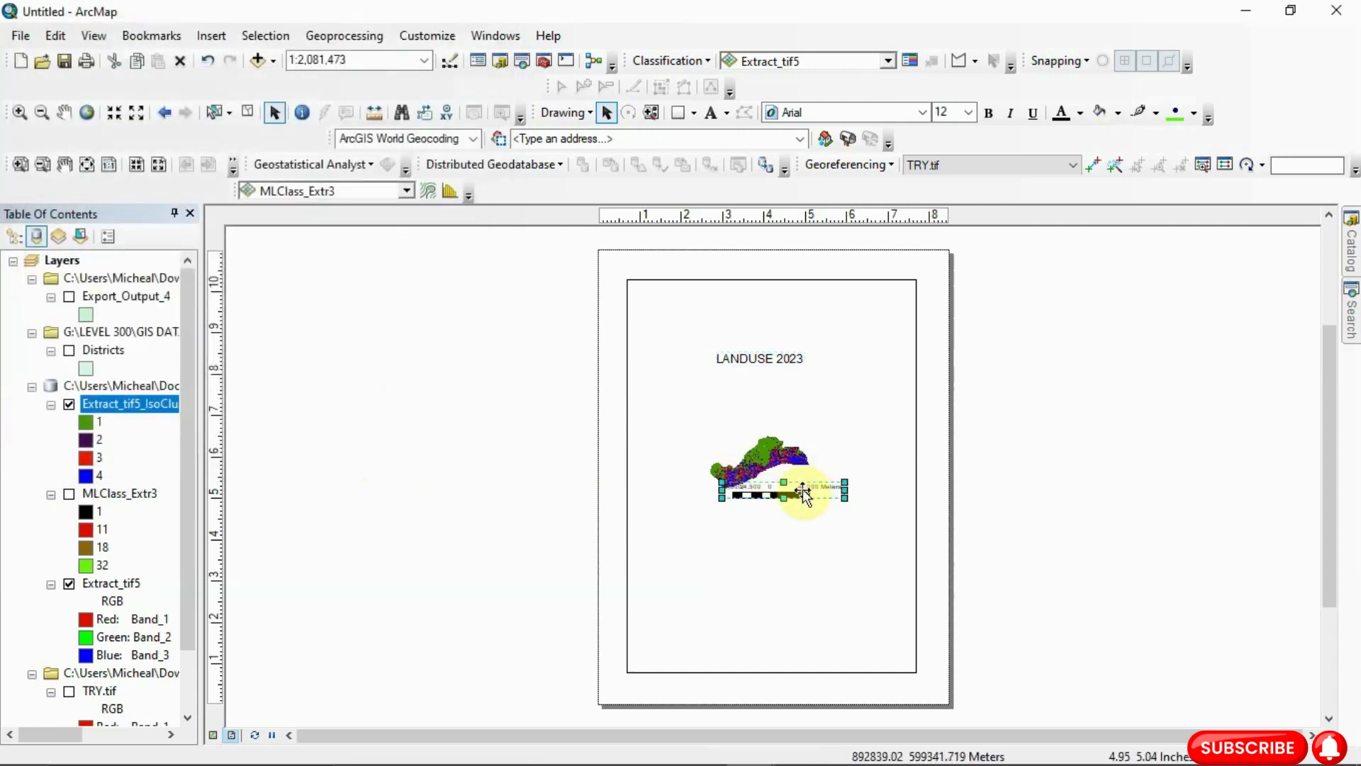
pyautogui.moveTo(799, 493); pyautogui.dragTo(783, 543)
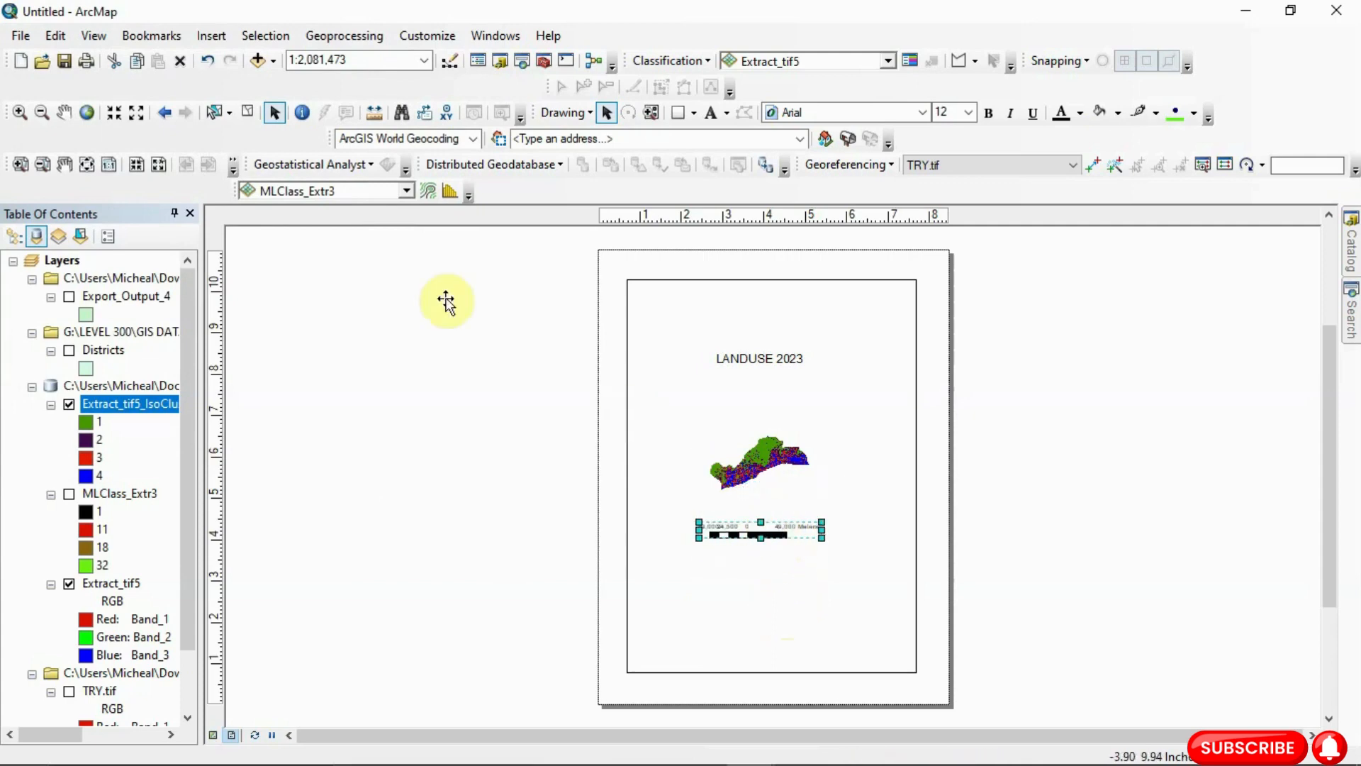
# Start inserting a legend and remove Extract_tif5 from its items, keeping only Extract_tif5_IsoClusterUnsup
pyautogui.click(220, 37)
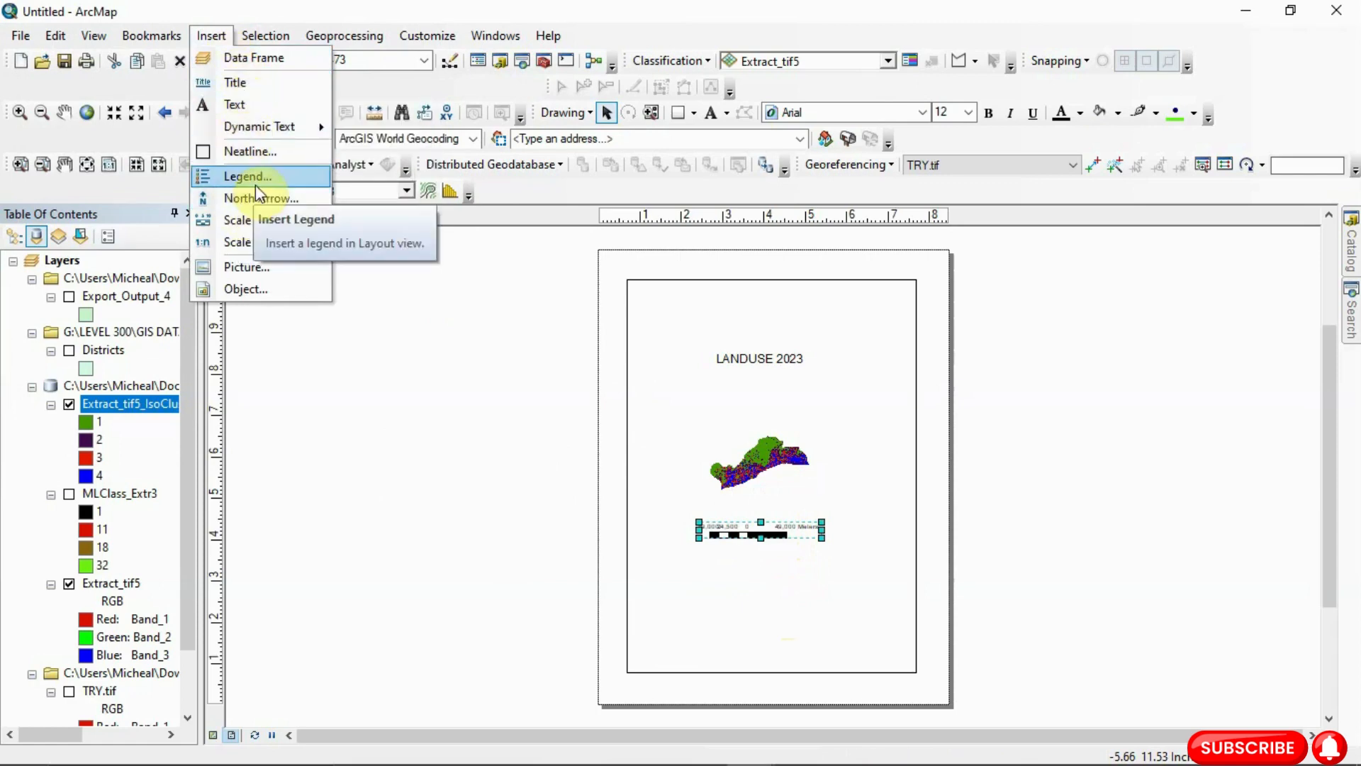
pyautogui.click(259, 178)
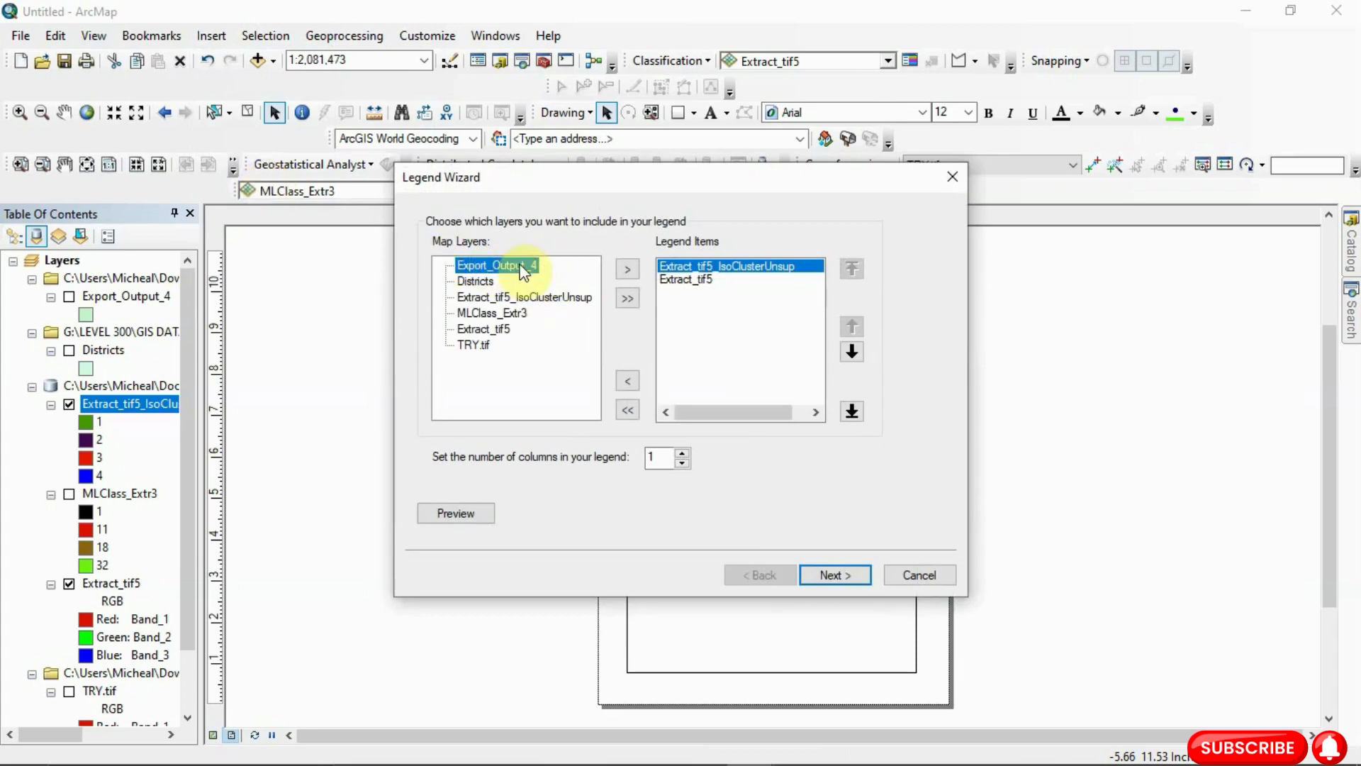
pyautogui.click(682, 279)
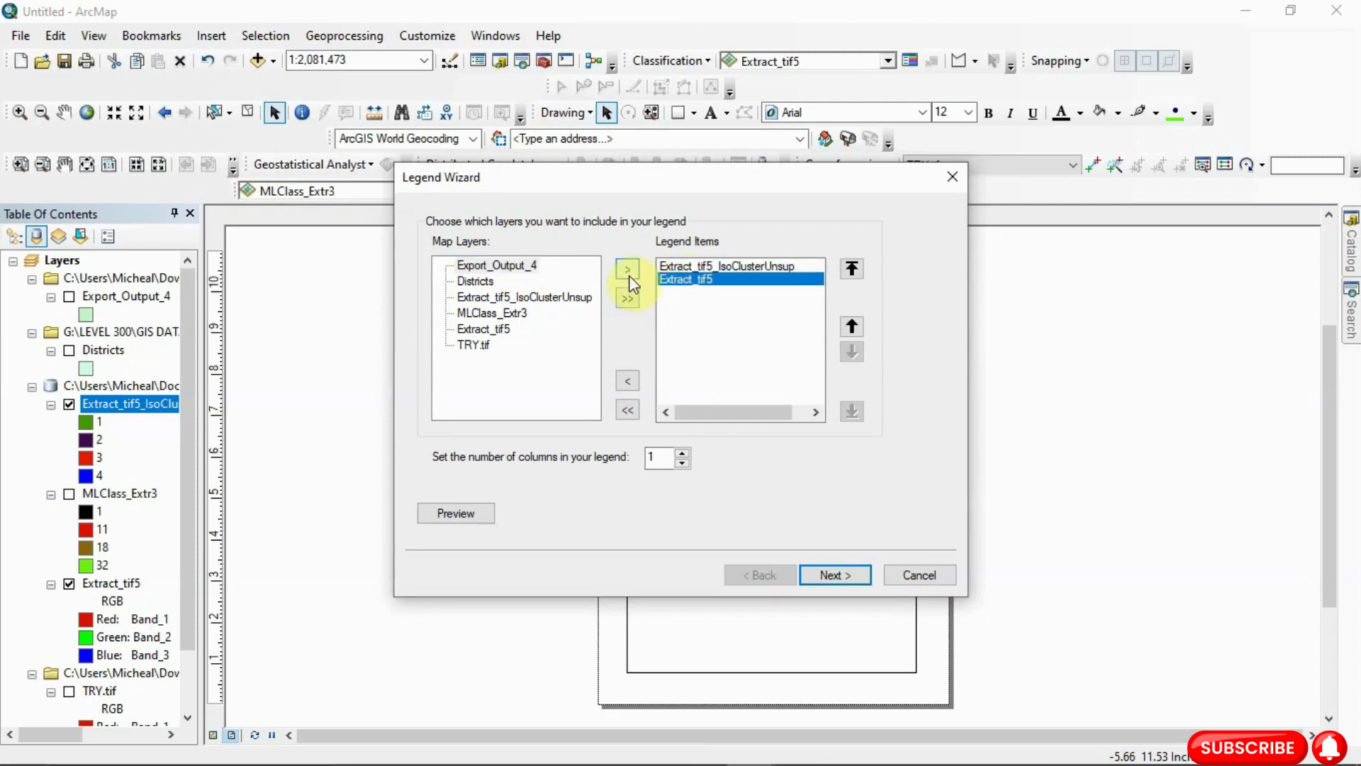
pyautogui.click(627, 383)
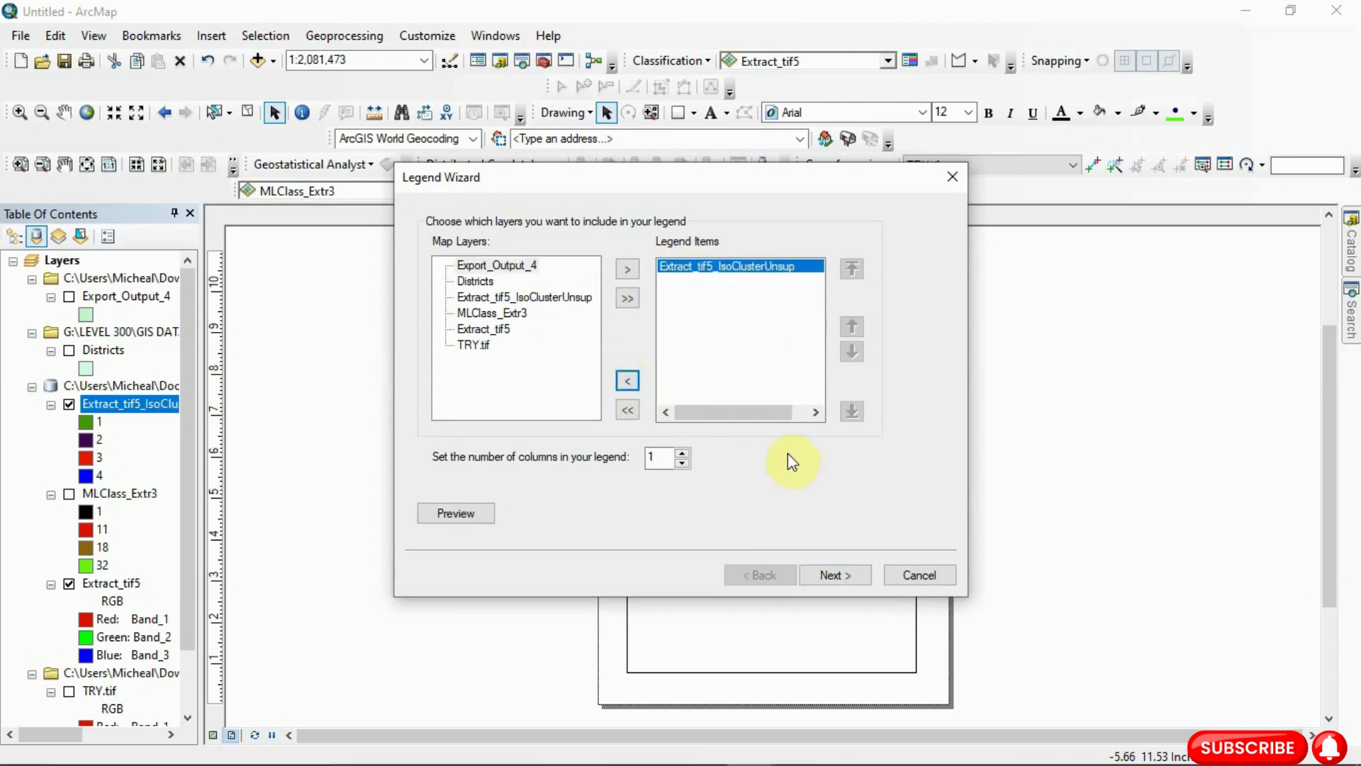
# Finish the legend with the default title, patch and spacing settings and place it below the scale bar
pyautogui.click(832, 576)
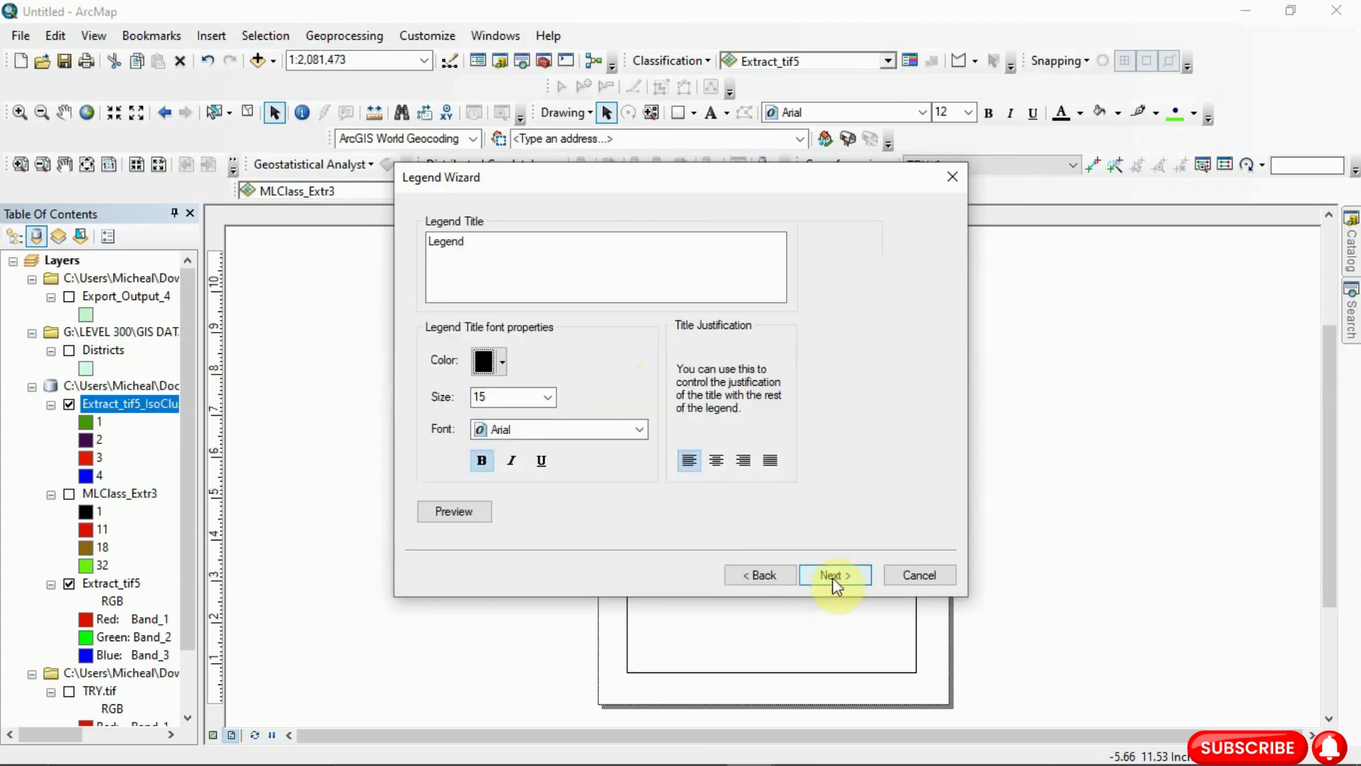
pyautogui.click(832, 575)
pyautogui.click(832, 576)
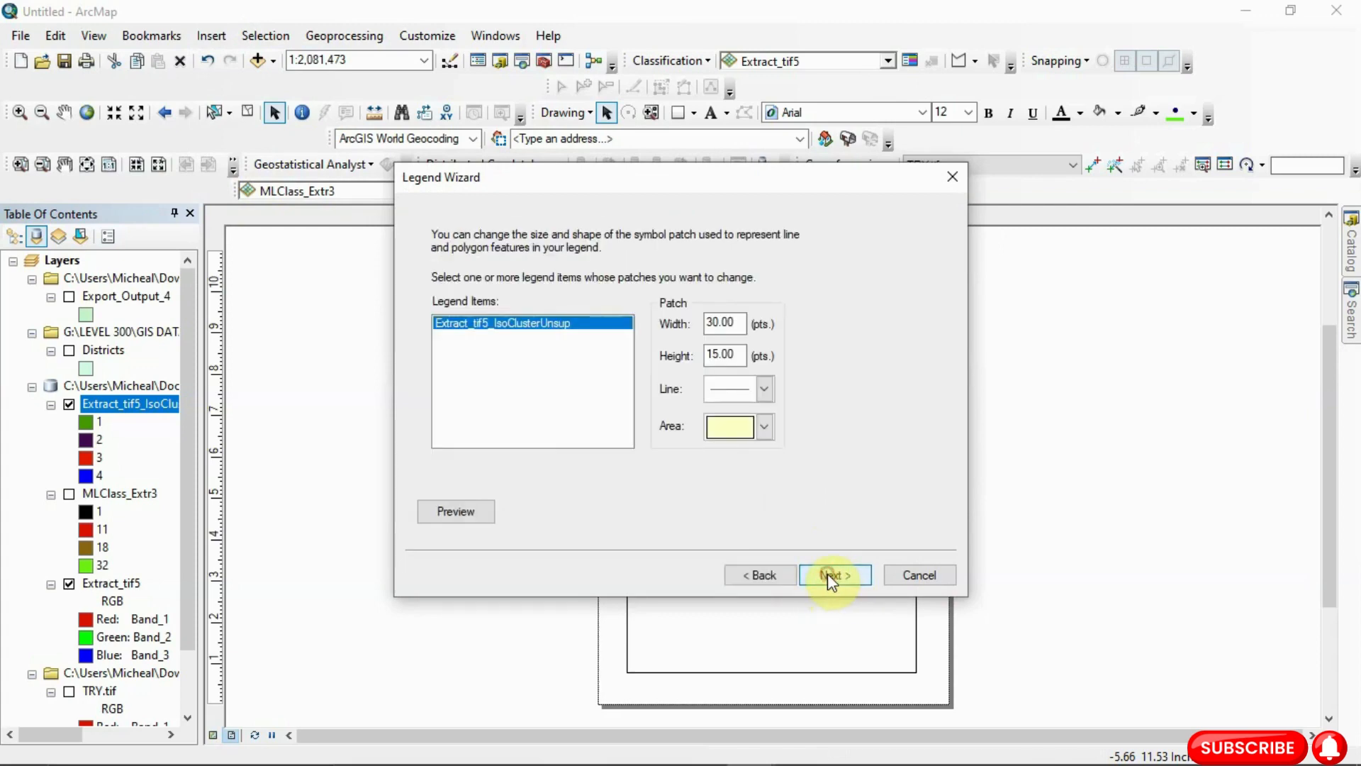
pyautogui.click(832, 576)
pyautogui.click(832, 575)
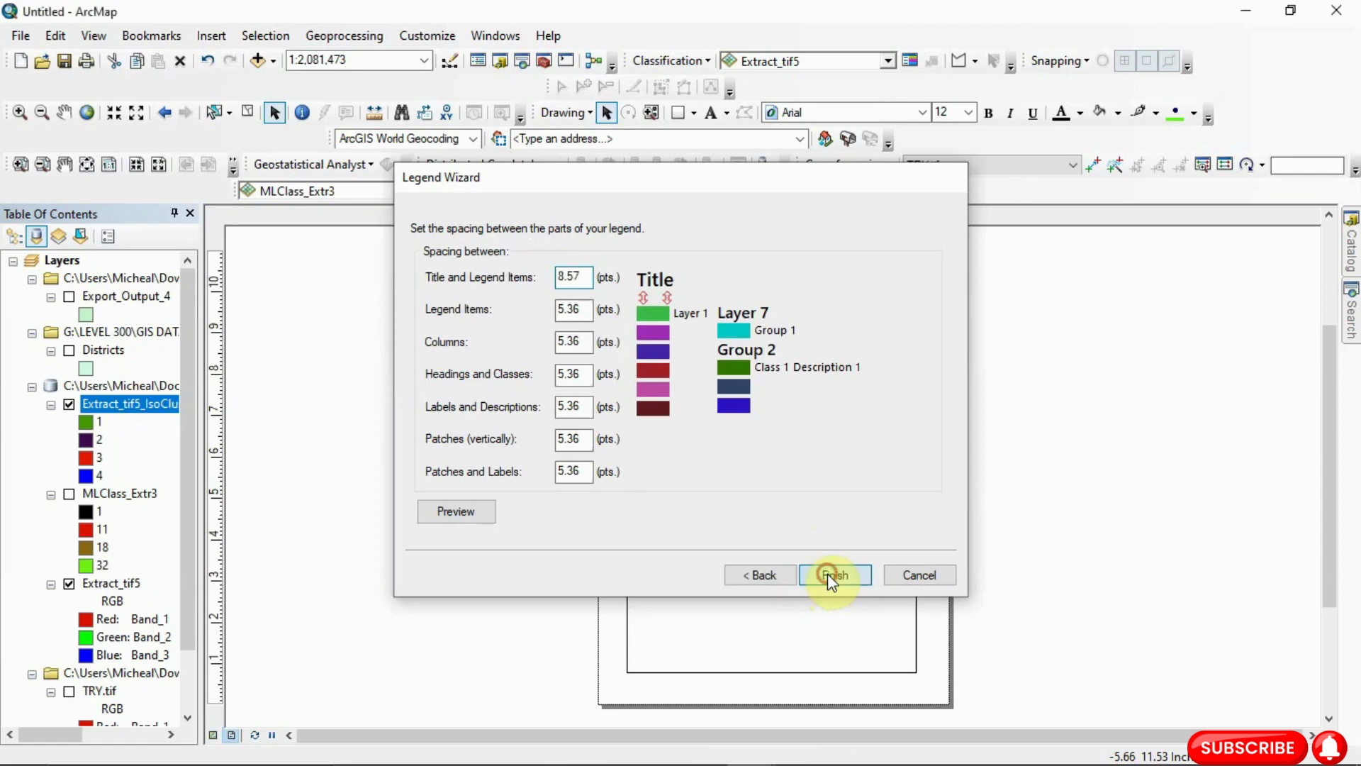
pyautogui.moveTo(650, 518); pyautogui.dragTo(761, 618)
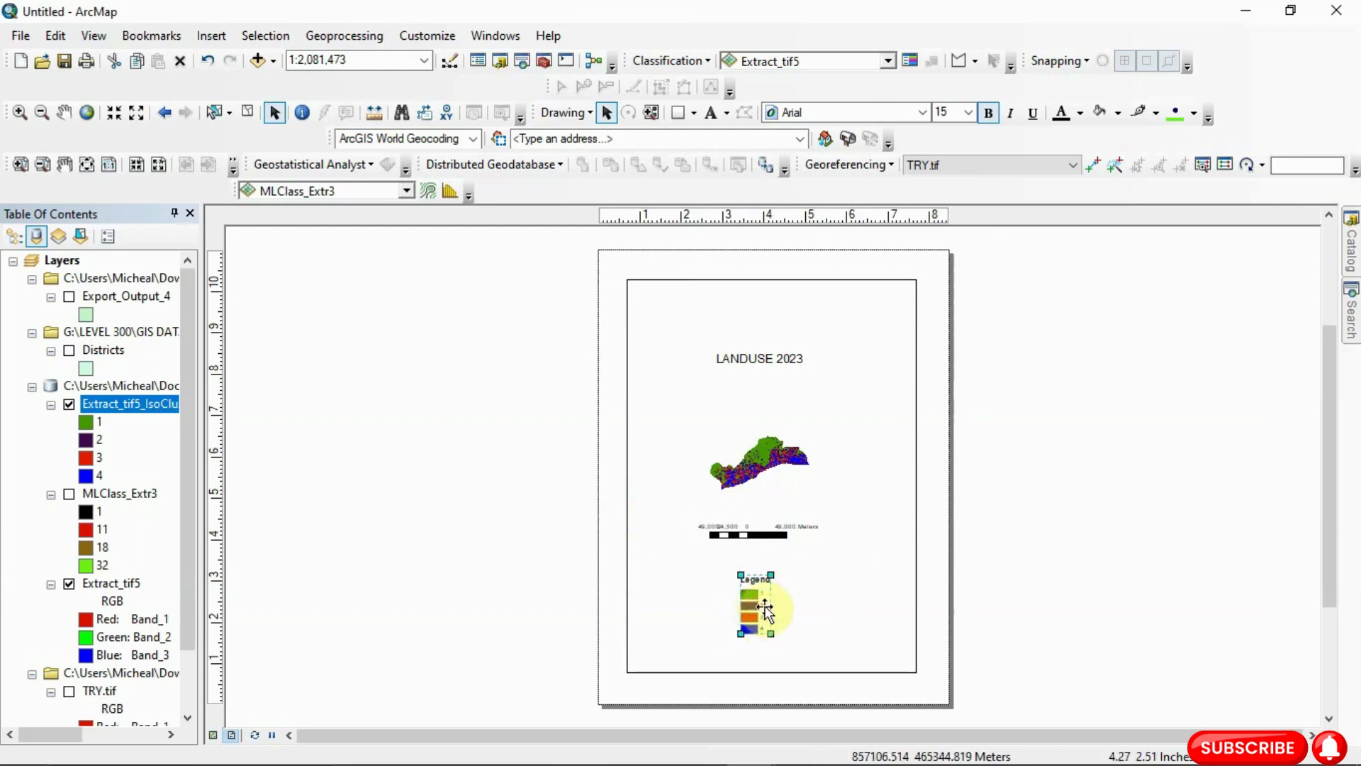
# Open the attribute table of Extract_tif5_IsoClusterUnsup and add a text field named Classification with length 50
pyautogui.rightClick(112, 404)
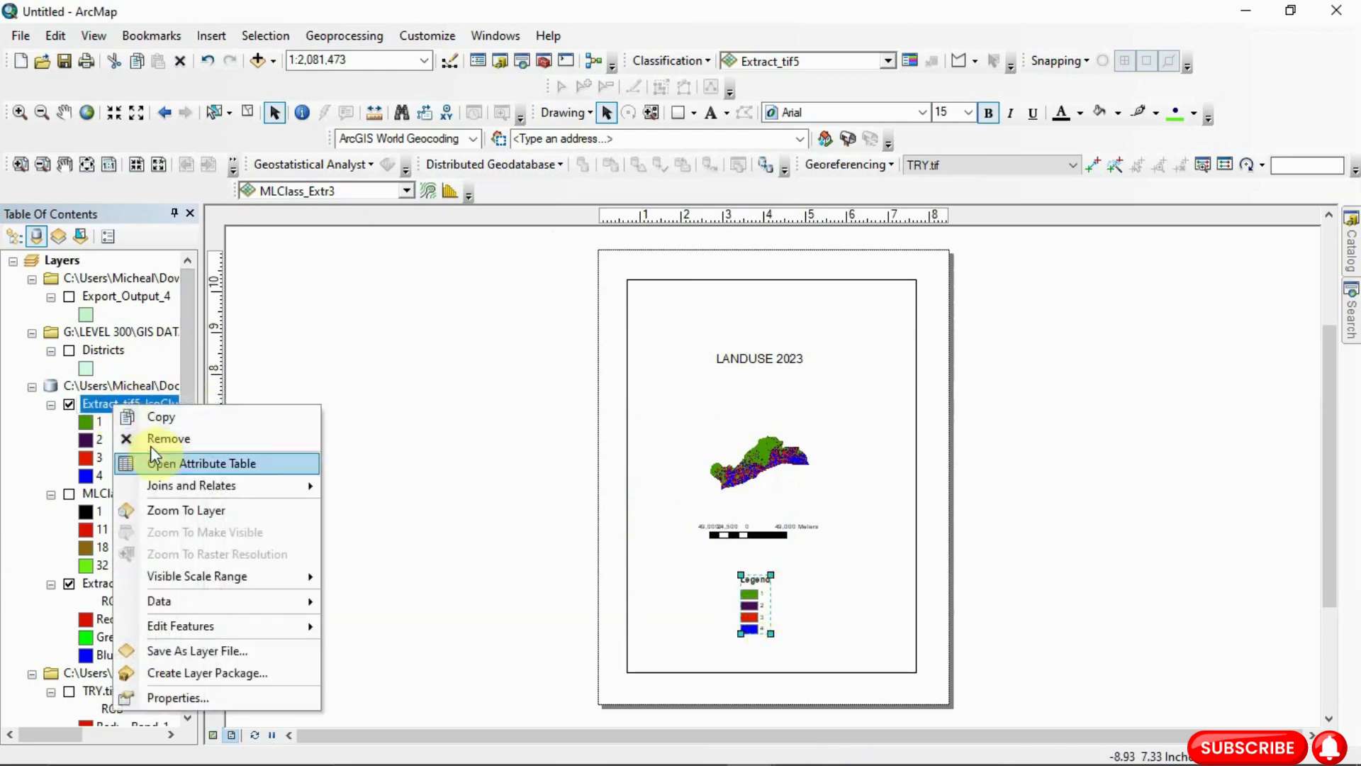
pyautogui.click(155, 464)
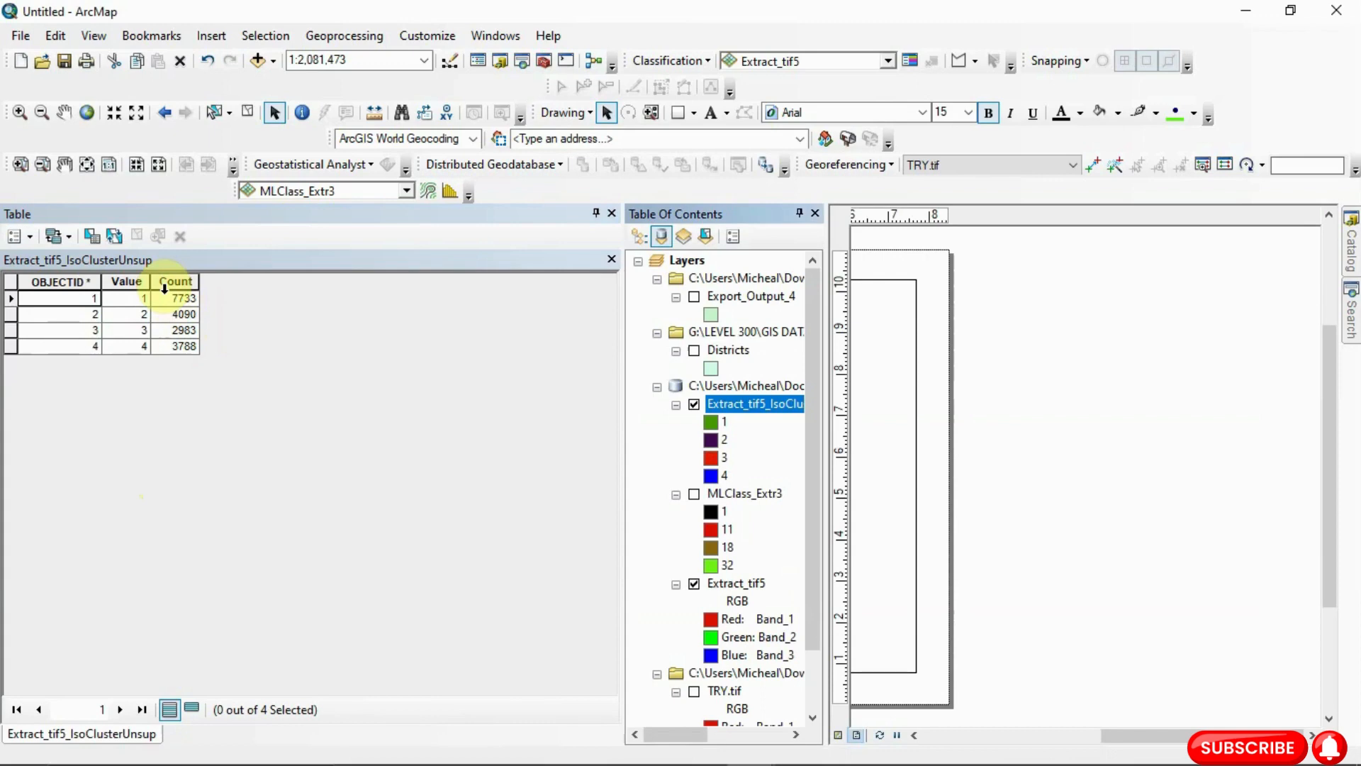
pyautogui.click(17, 236)
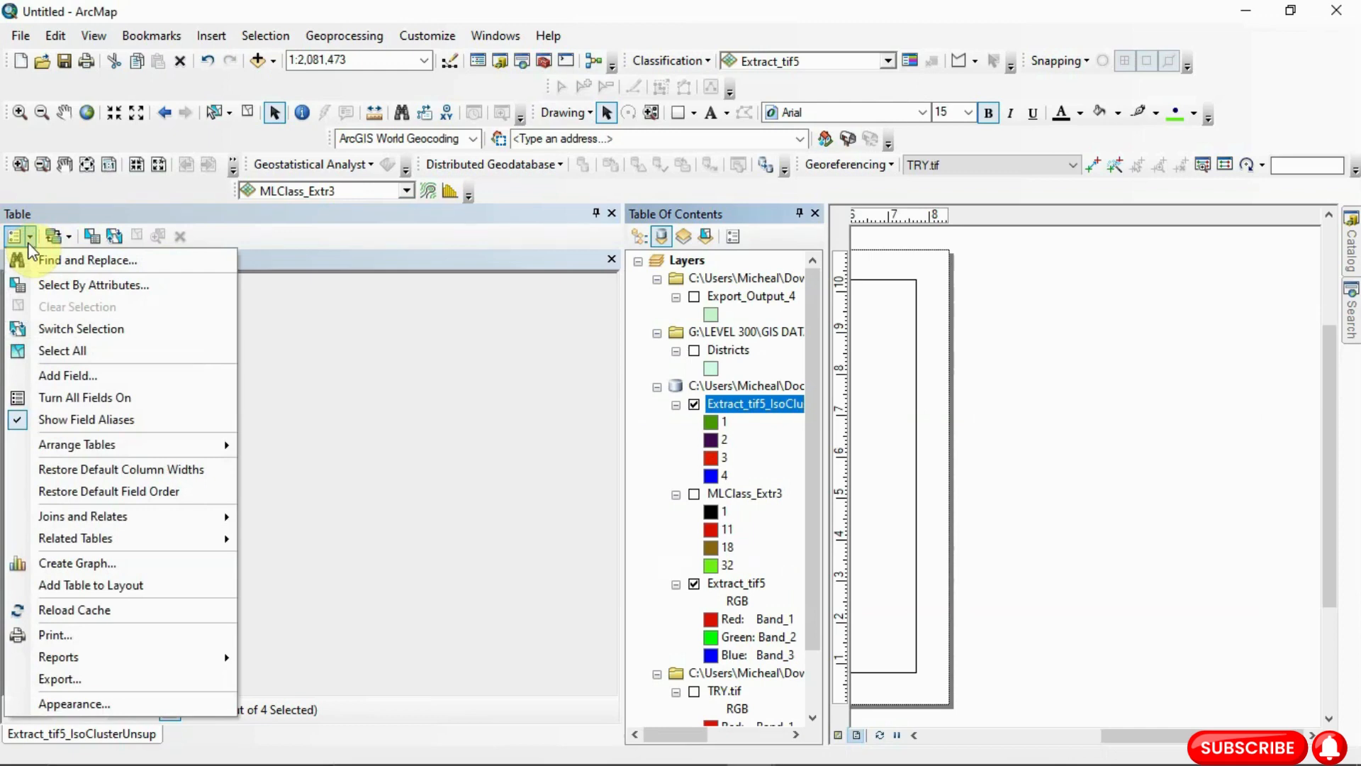
pyautogui.click(86, 374)
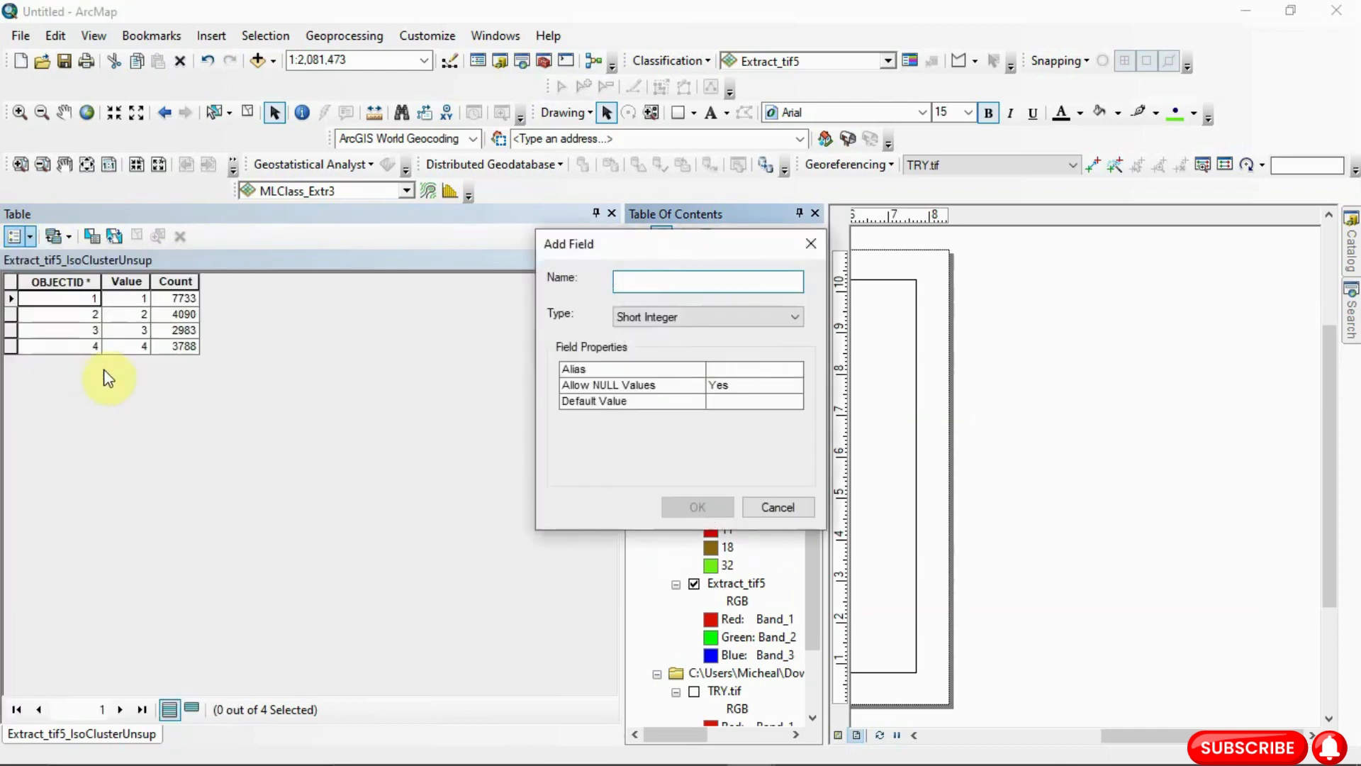
pyautogui.click(643, 282)
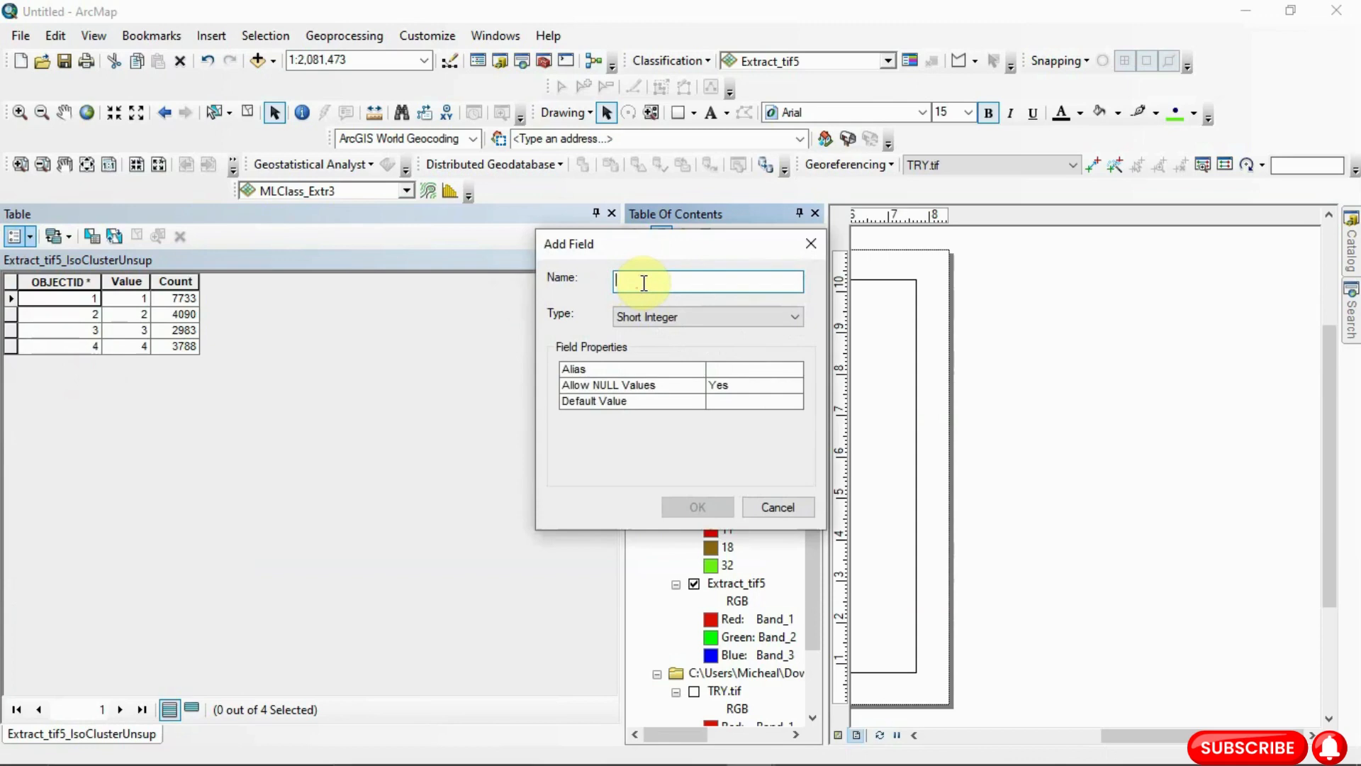
pyautogui.write('C')
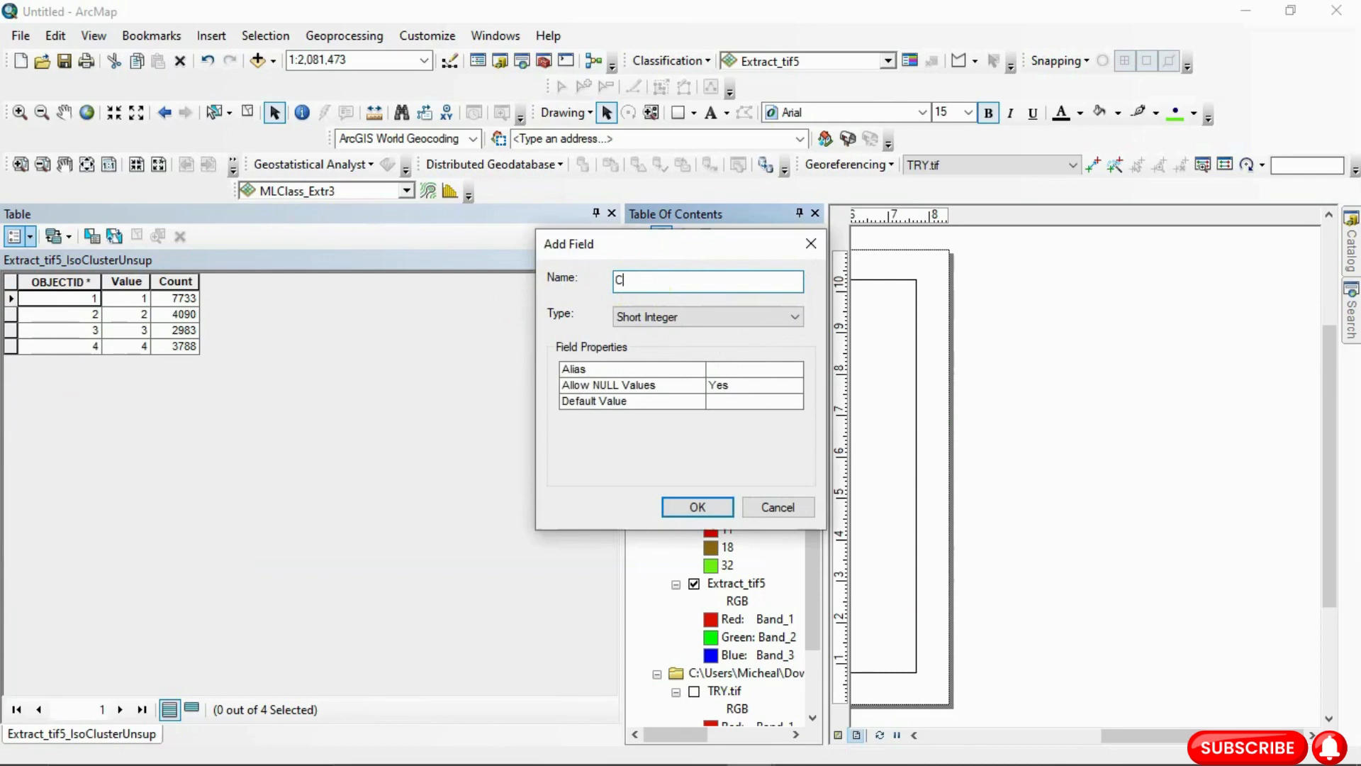
pyautogui.write('Llassification')
pyautogui.click(784, 317)
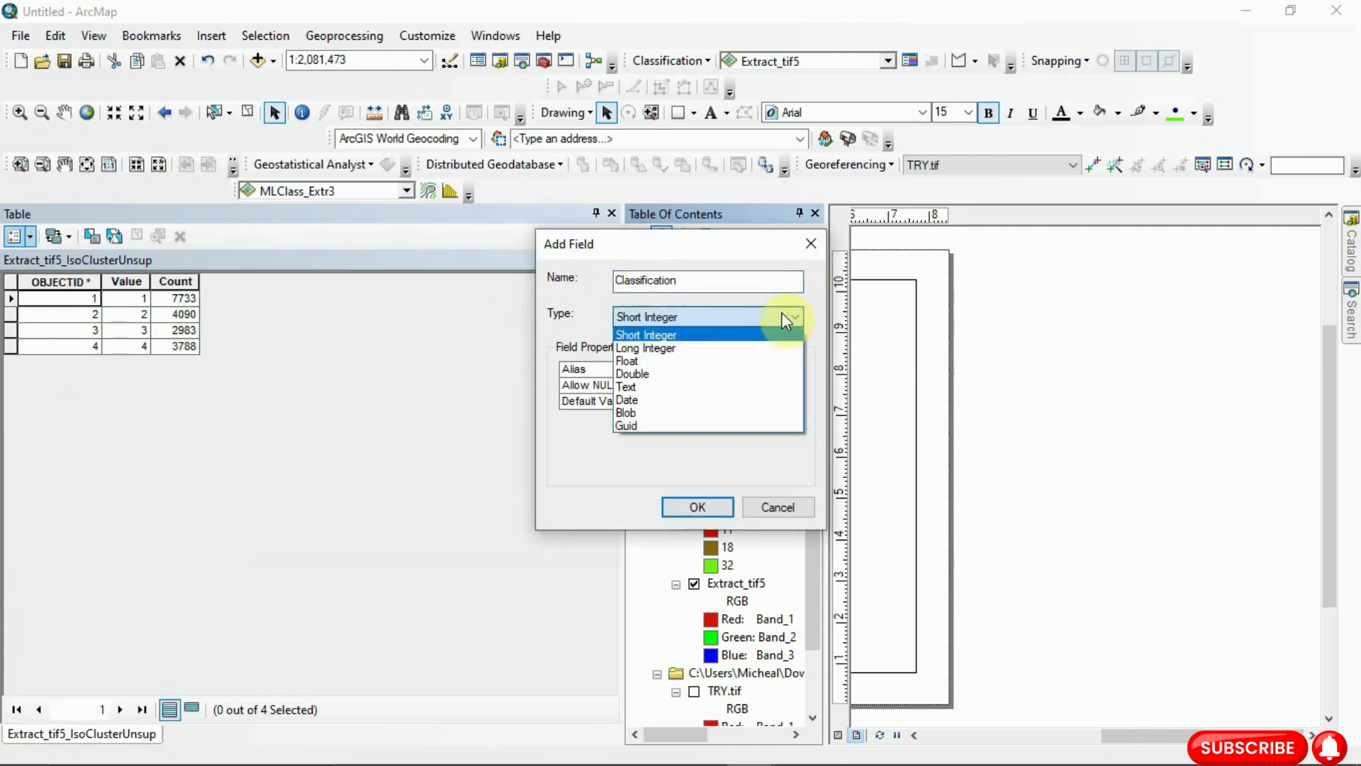
pyautogui.click(706, 388)
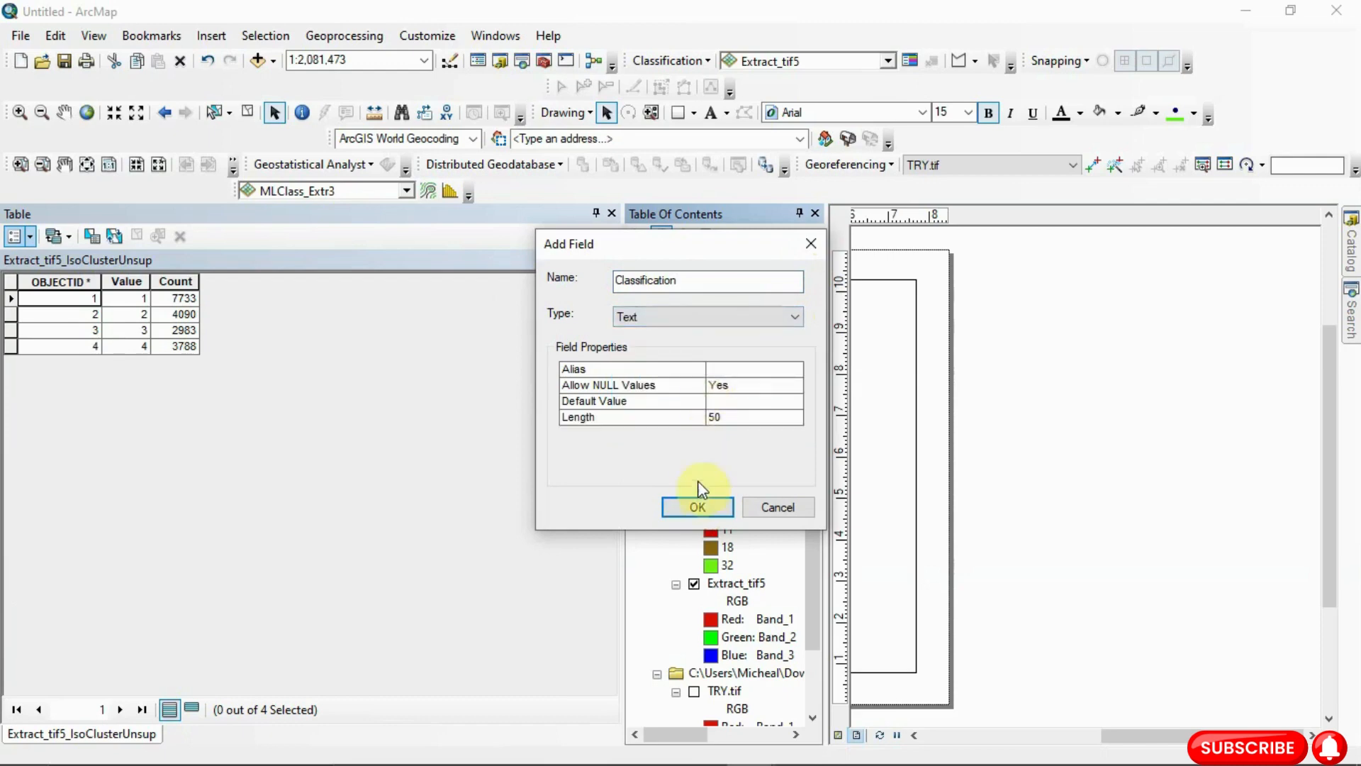
pyautogui.click(698, 508)
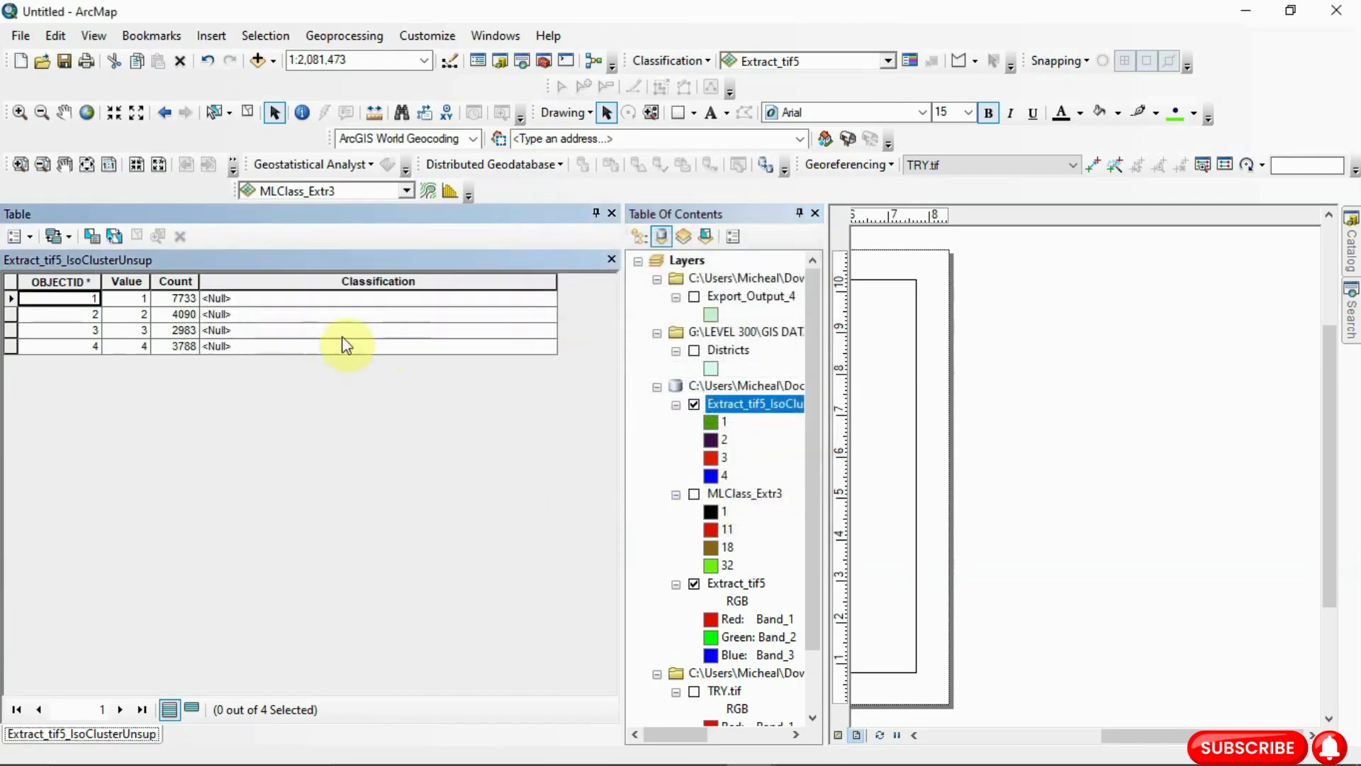
# Try to edit the Classification value of the first record in the attribute table
pyautogui.click(292, 297)
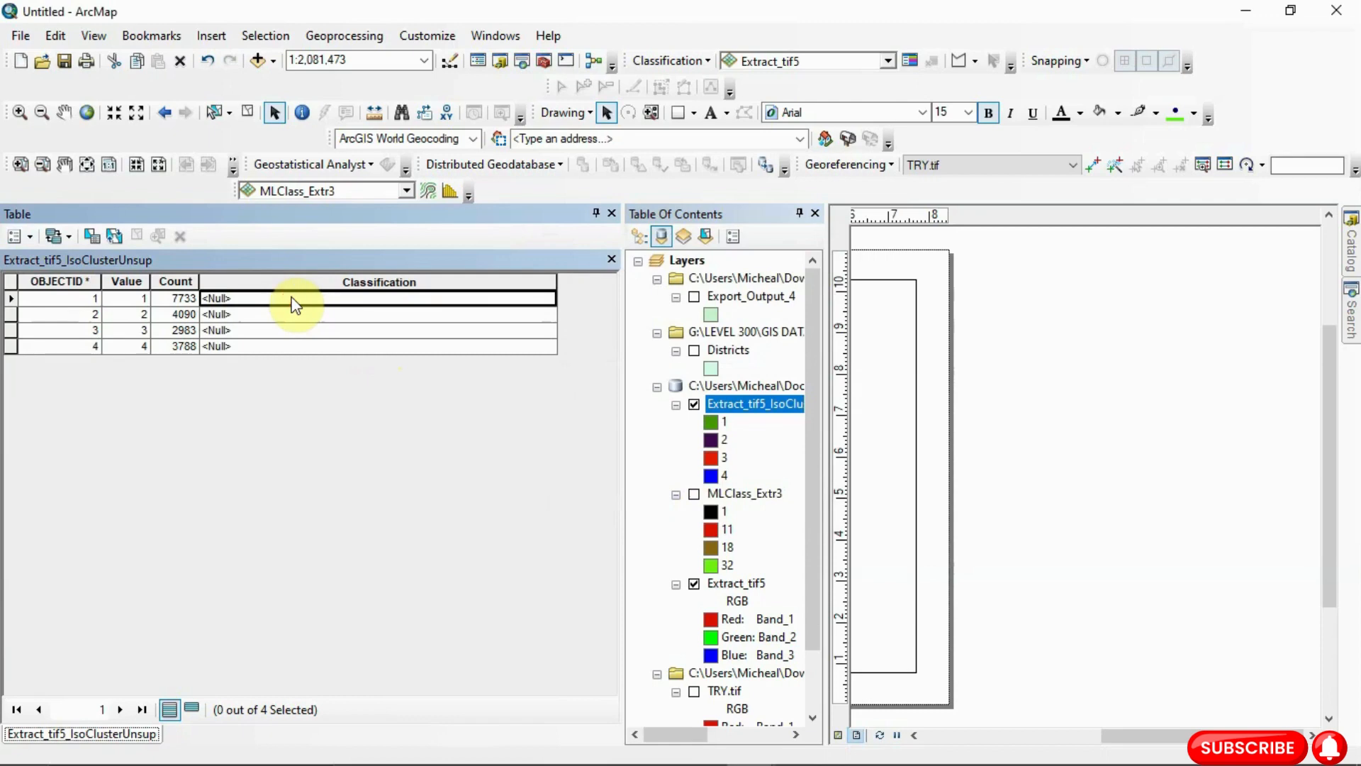
pyautogui.click(245, 300)
pyautogui.rightClick(245, 301)
pyautogui.click(221, 296)
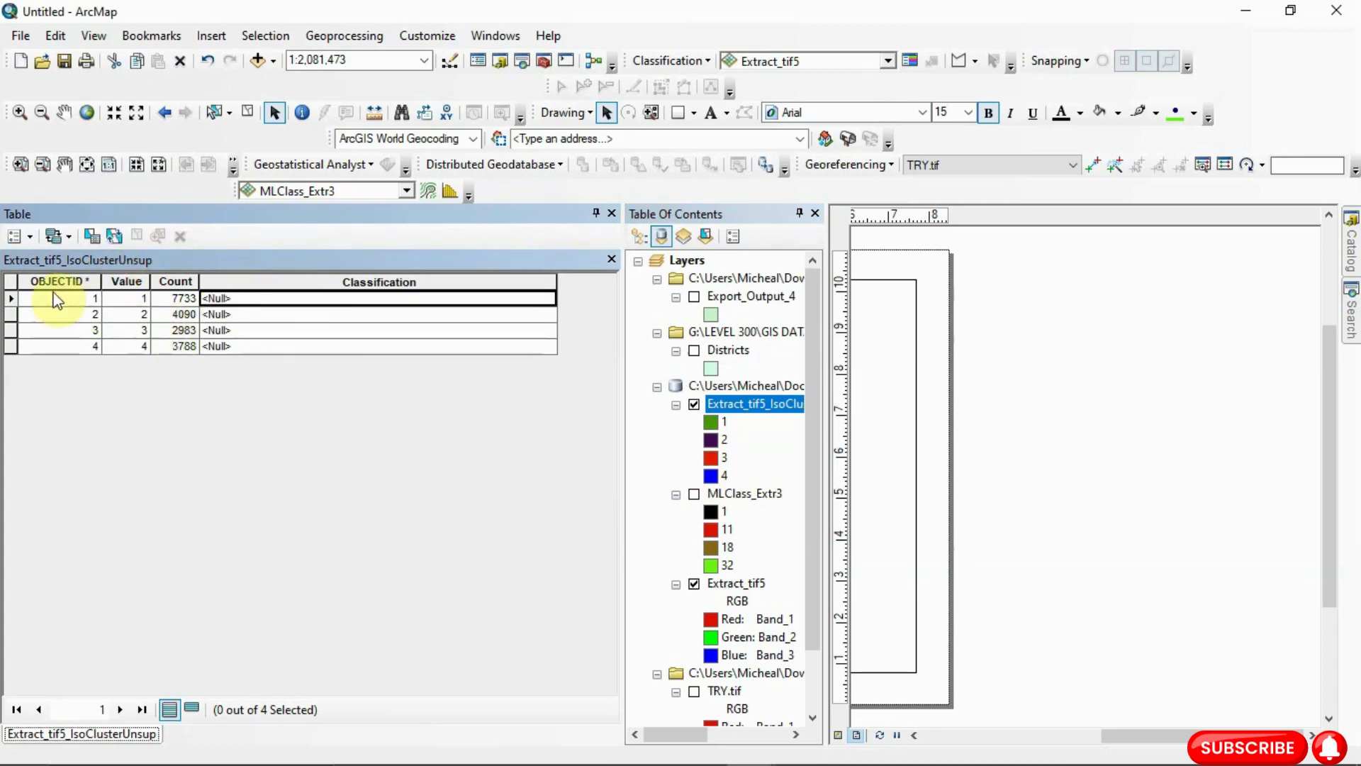
pyautogui.click(10, 303)
pyautogui.rightClick(10, 303)
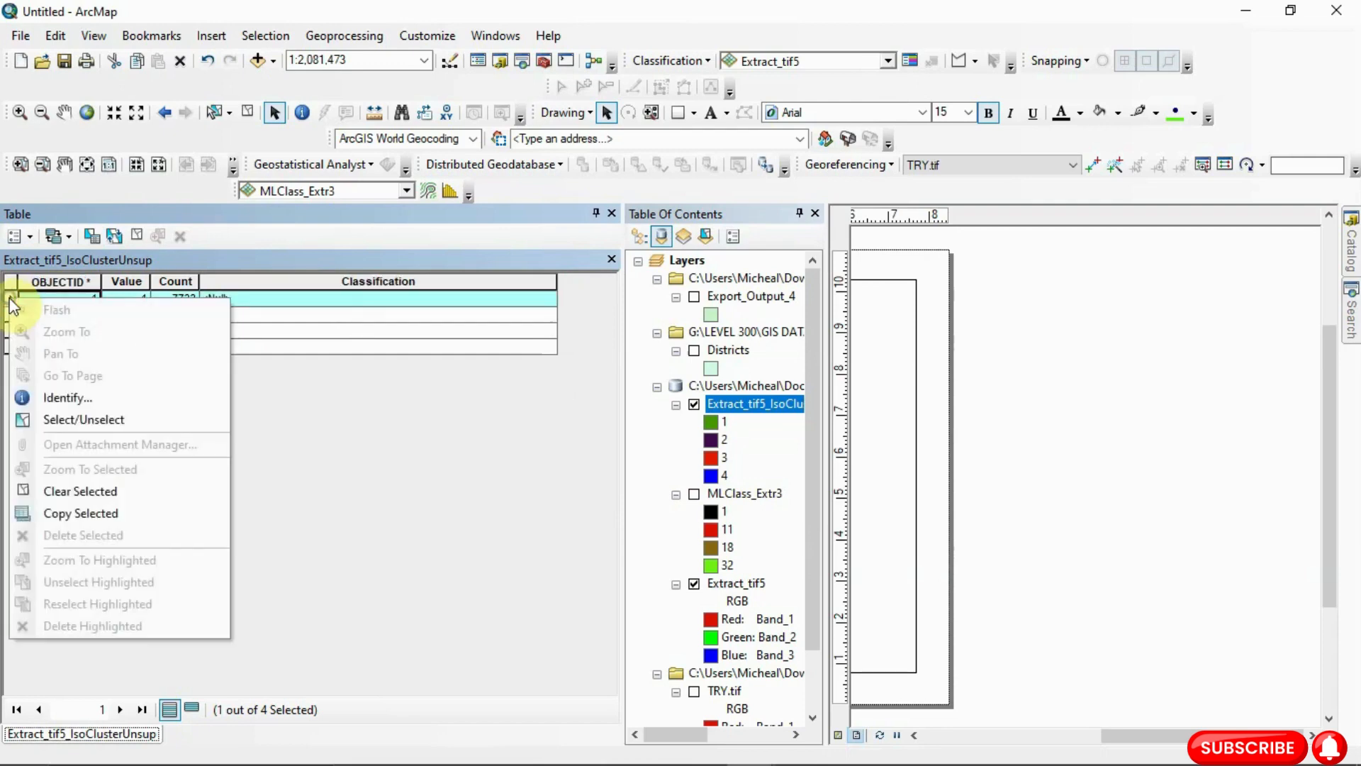
pyautogui.click(284, 298)
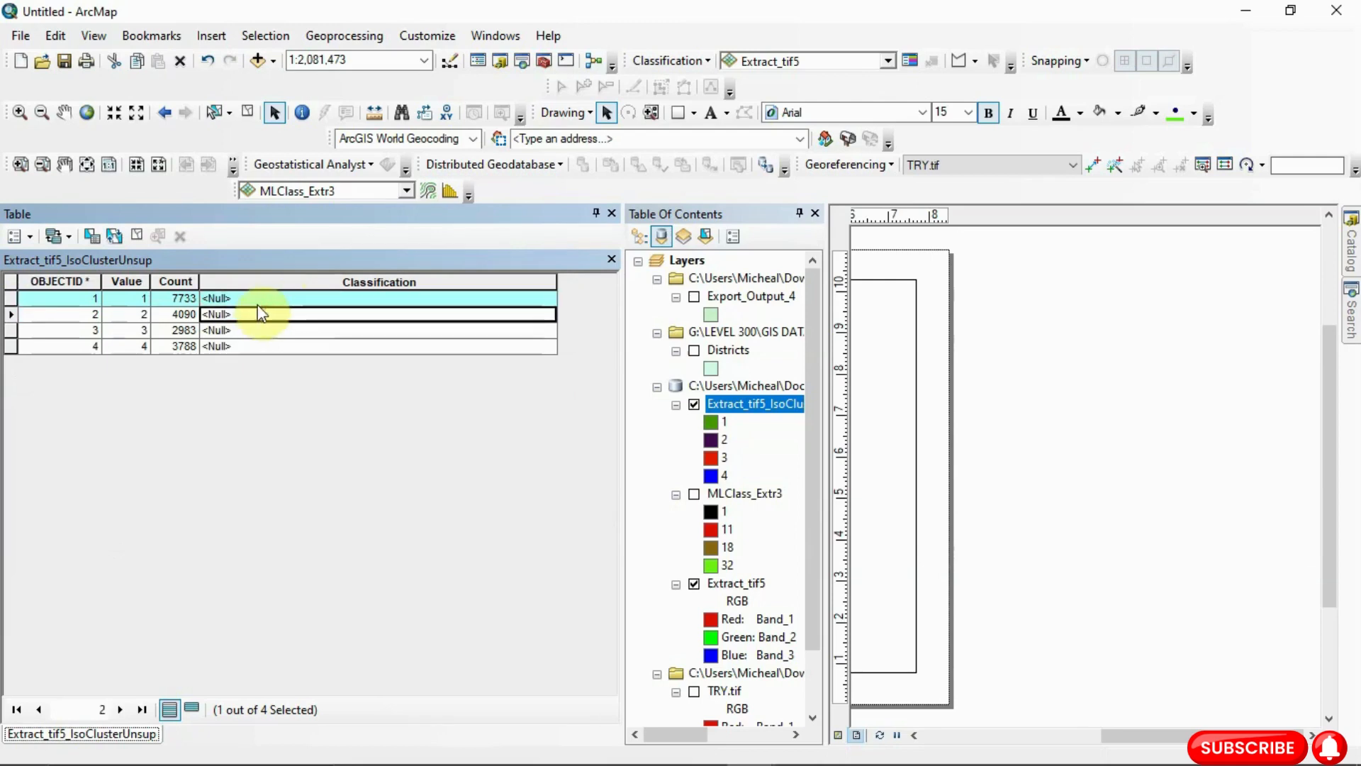
pyautogui.click(257, 298)
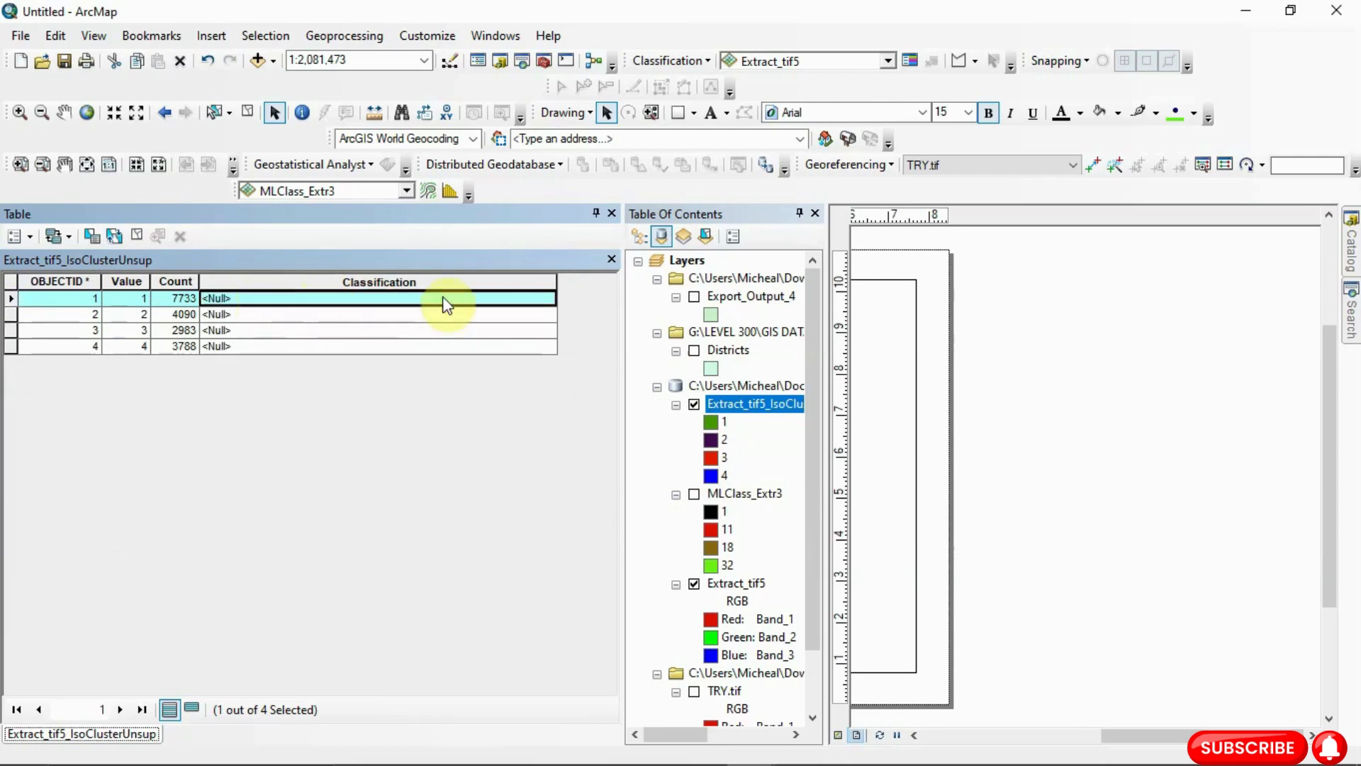
pyautogui.click(30, 236)
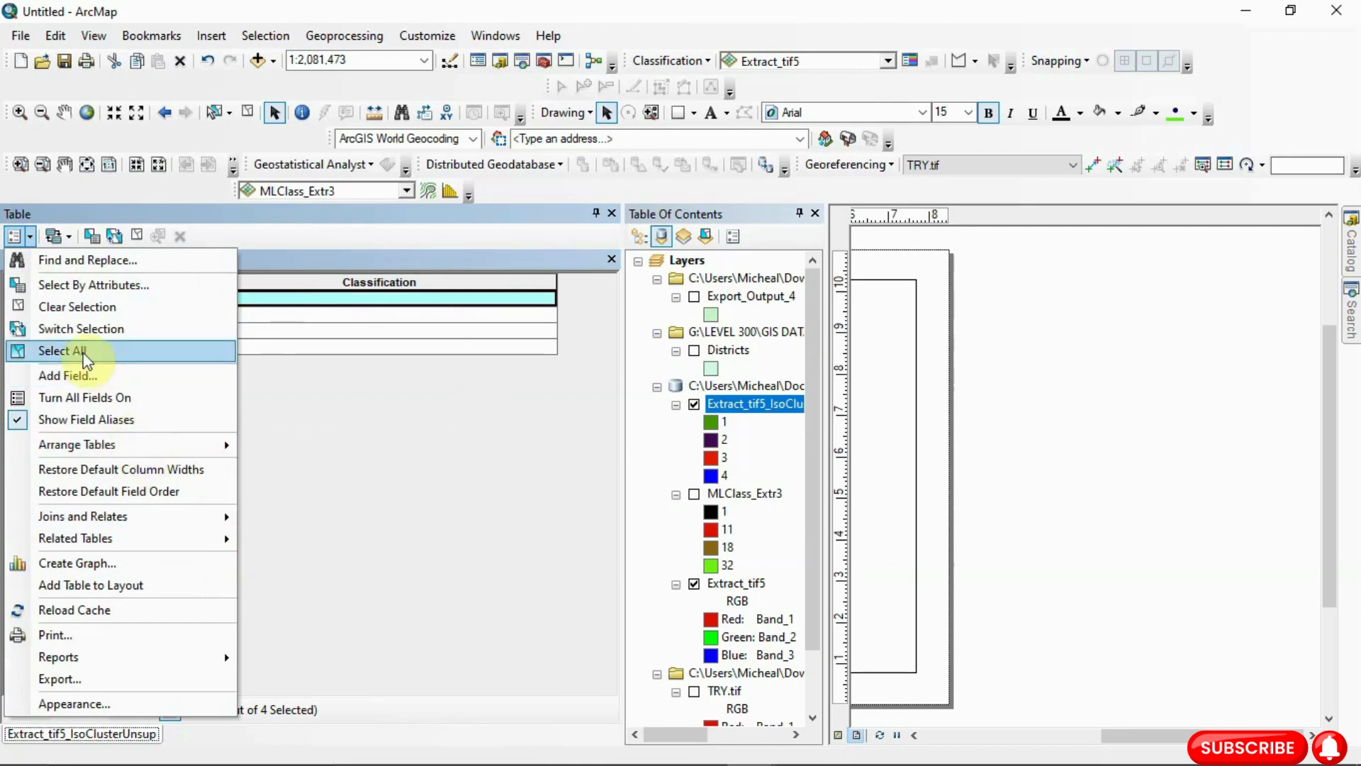
pyautogui.click(361, 247)
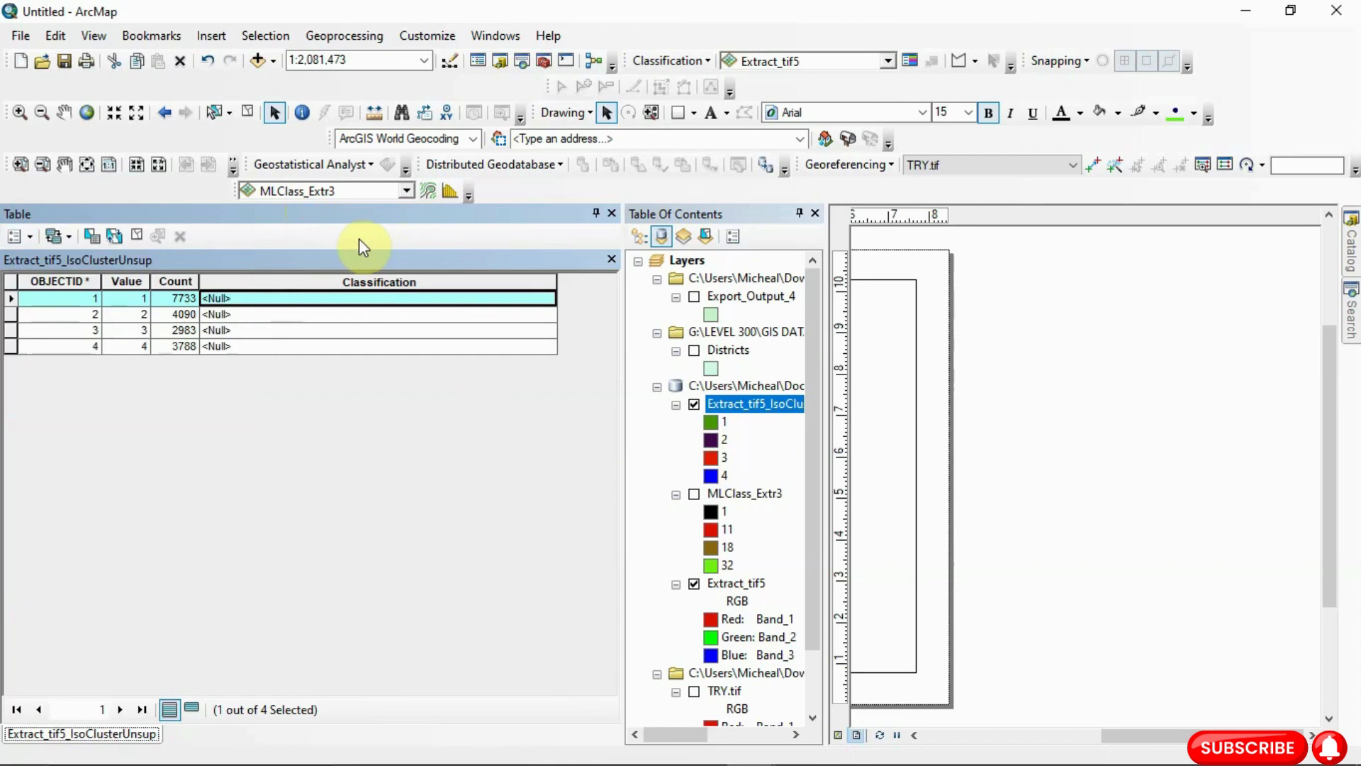
# Close the attribute table and label class 1 as Vegeation and class 2 as Bareland in the Extract_tif5_IsoClusterUnsup layer's symbology
pyautogui.click(611, 213)
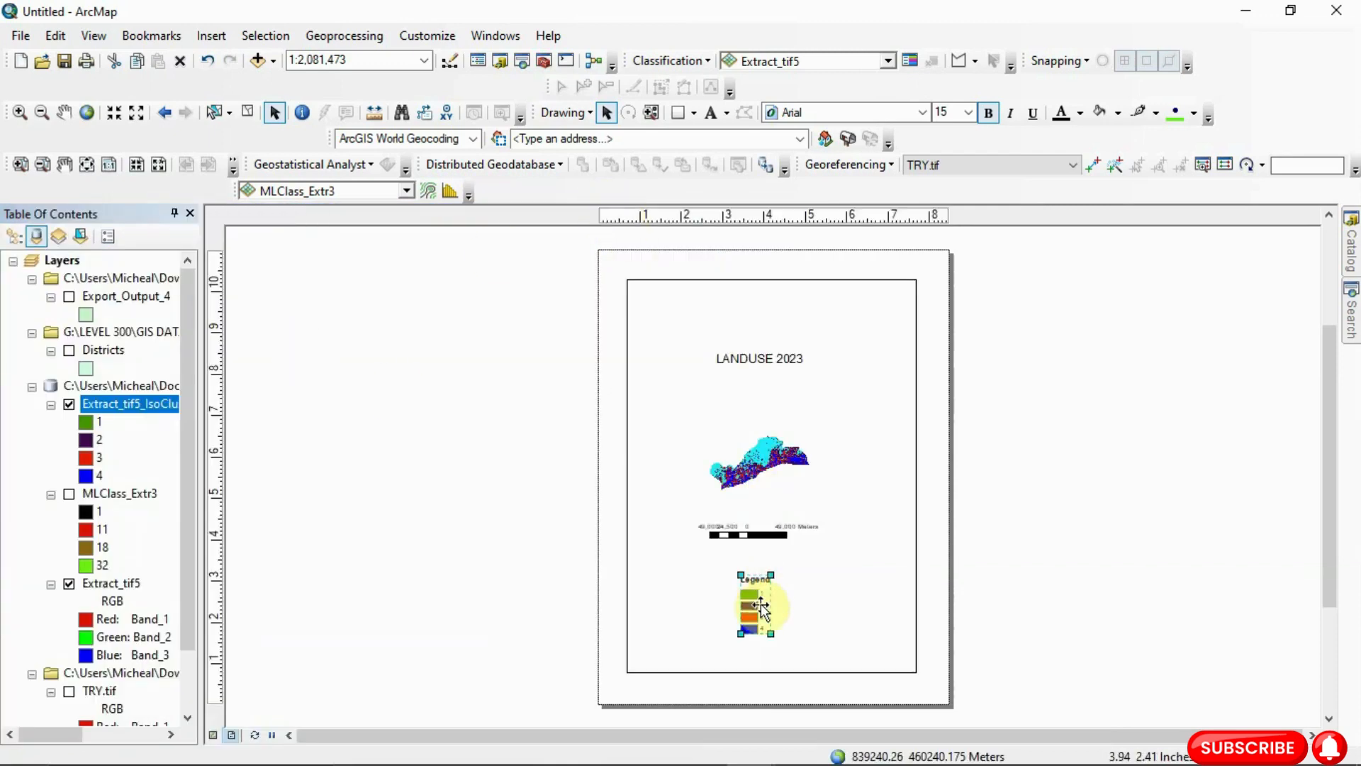
pyautogui.rightClick(105, 408)
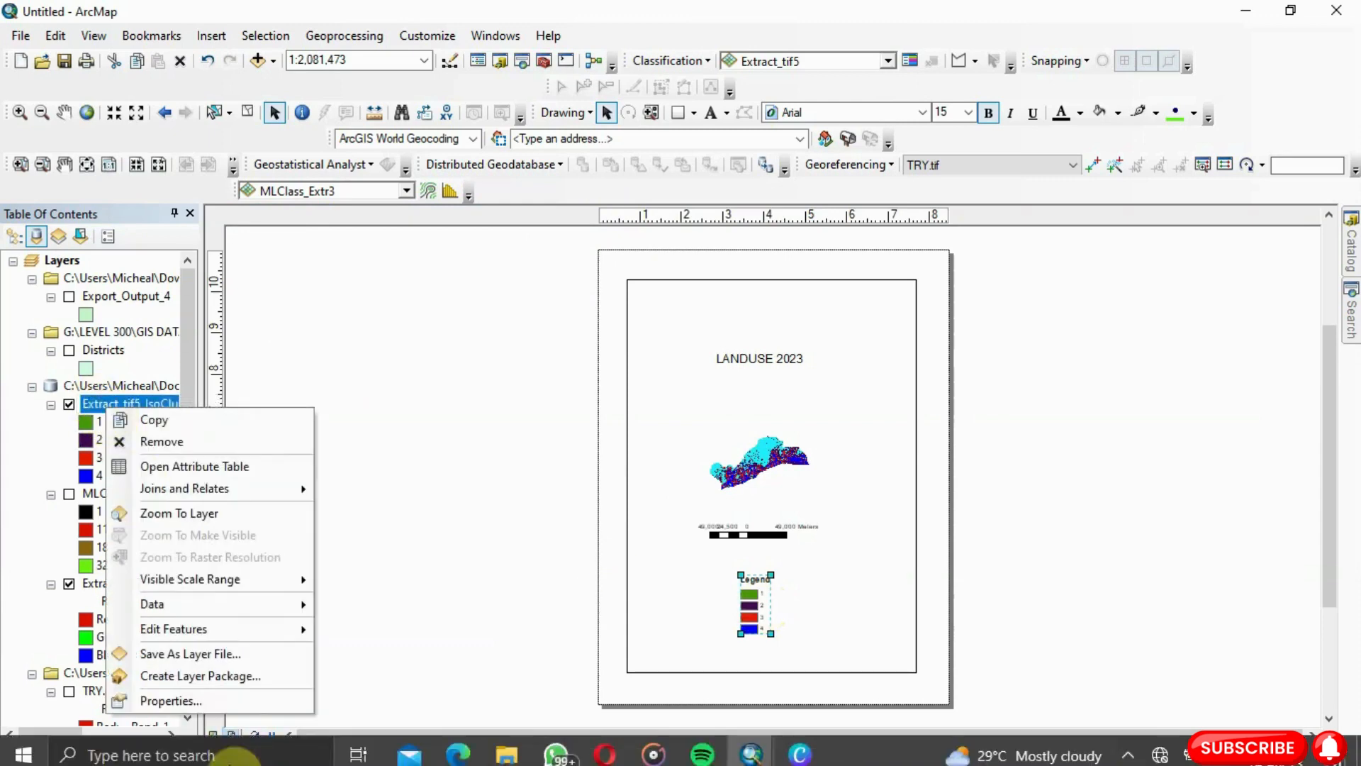
pyautogui.click(170, 700)
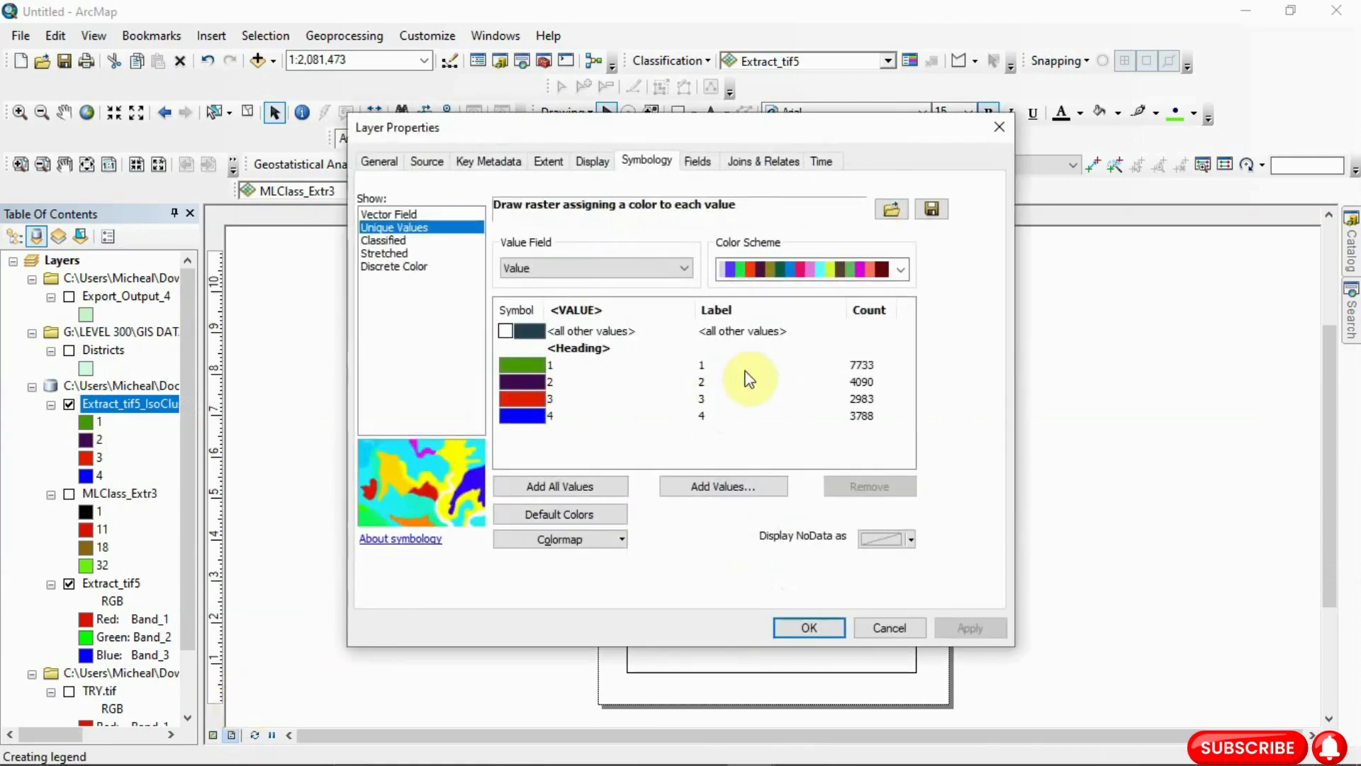
pyautogui.click(732, 366)
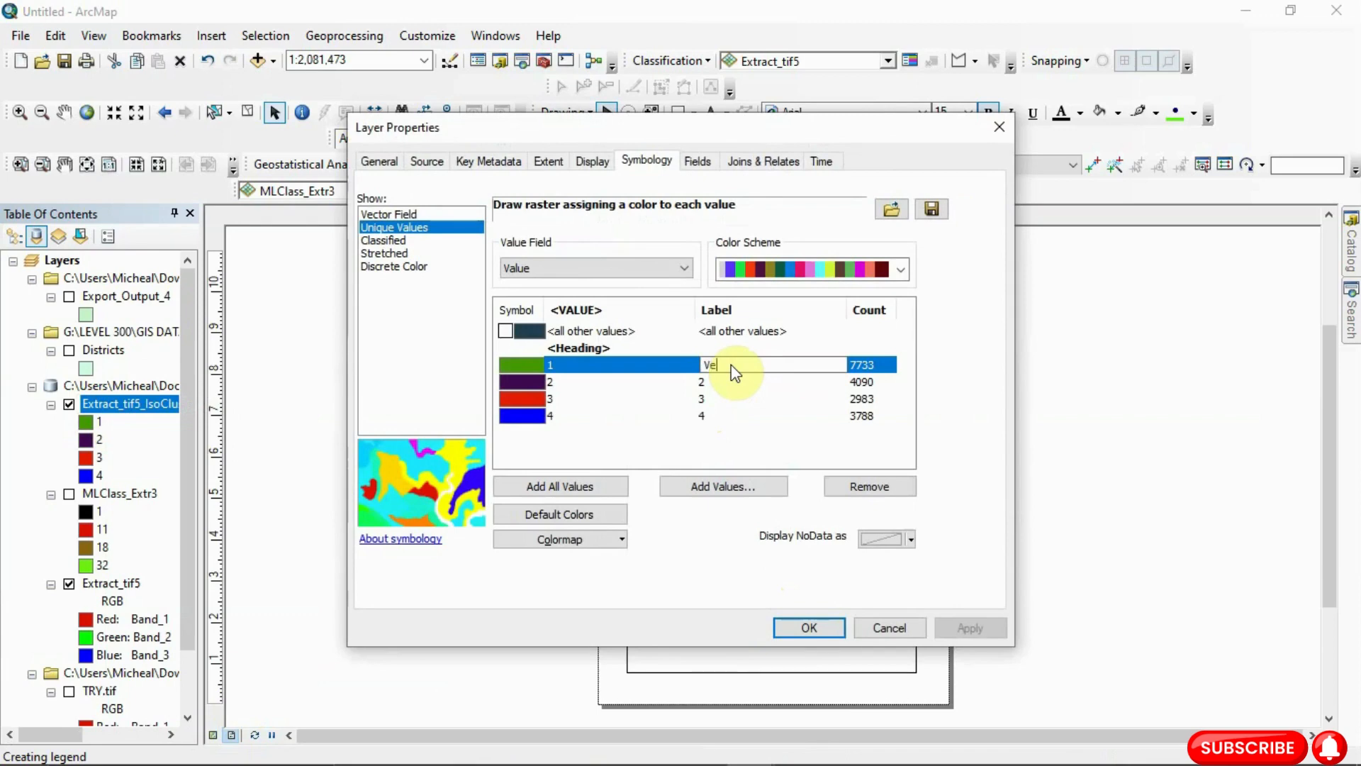
pyautogui.write('Vegetation')
pyautogui.click(726, 381)
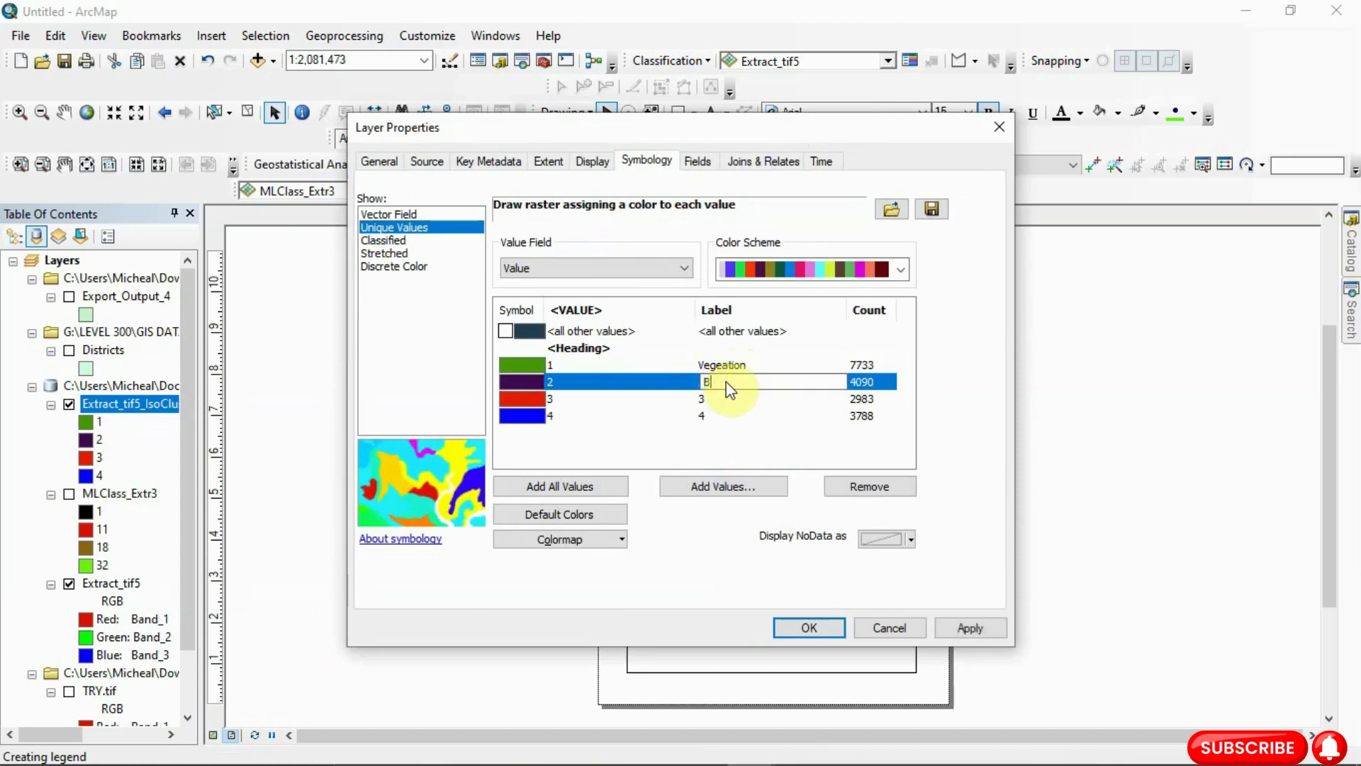
pyautogui.write('Bareland')
# Label class 3 as Settlement and class 4 as Waterbodies, apply the symbology changes and close the layer properties
pyautogui.click(726, 400)
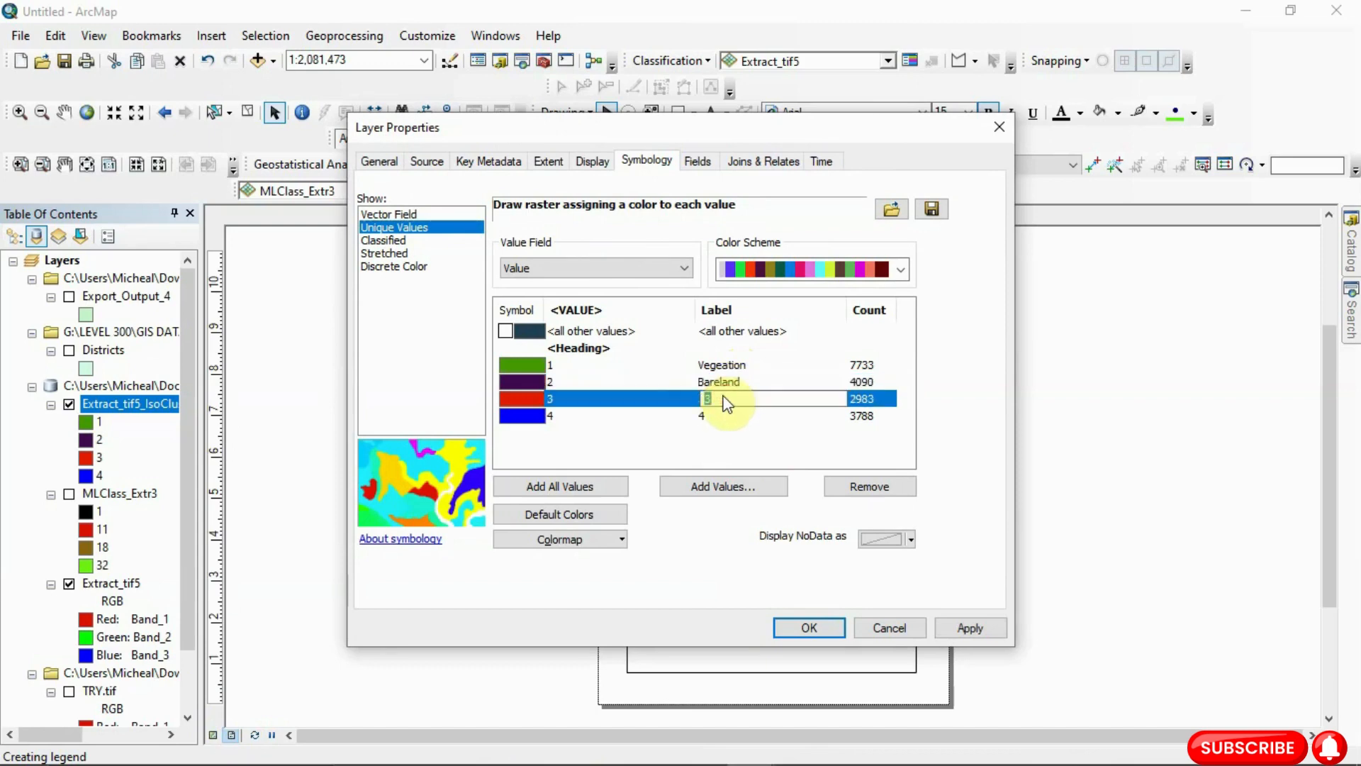
pyautogui.write('Settlement')
pyautogui.click(713, 419)
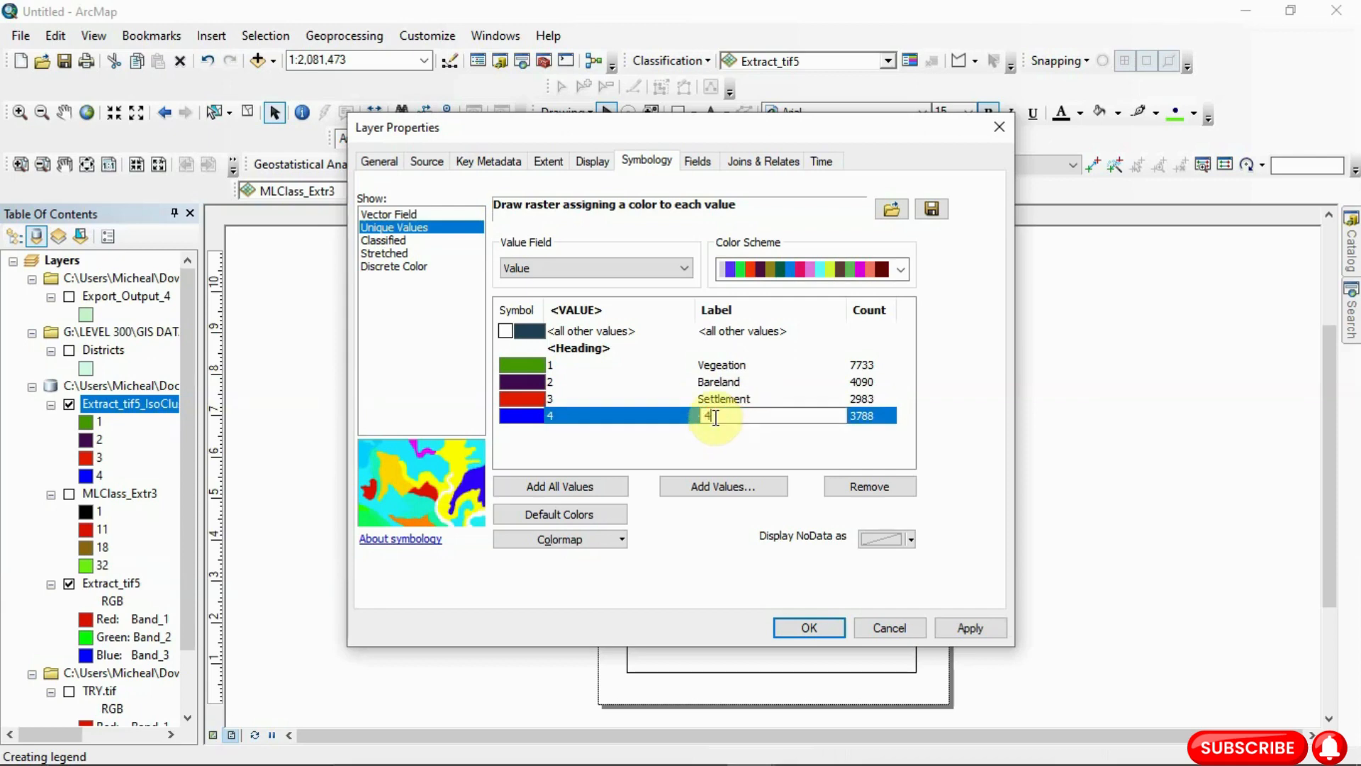
pyautogui.press('BackSpace')
pyautogui.write('Wter')
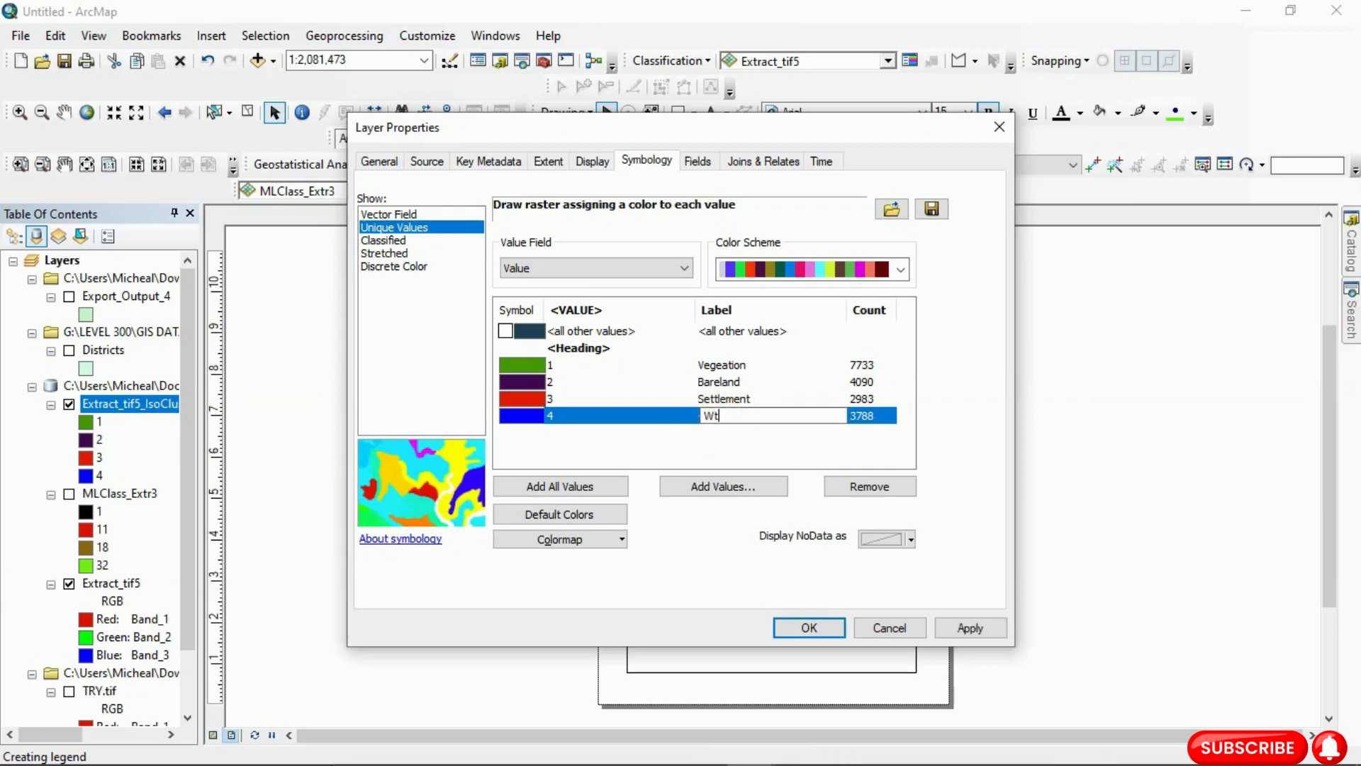
pyautogui.press('BackSpace')
pyautogui.press('BackSpace')
pyautogui.write('aterbodies')
pyautogui.click(987, 629)
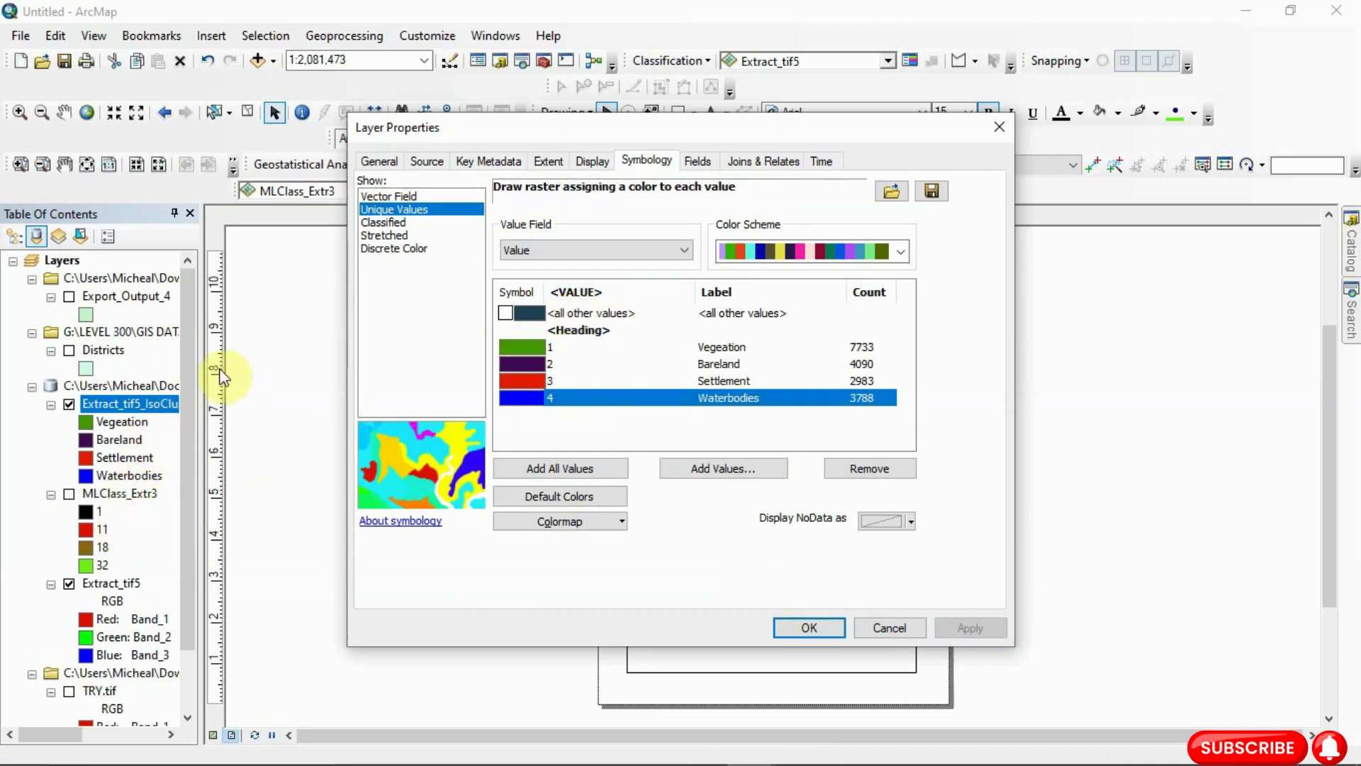
pyautogui.click(1000, 126)
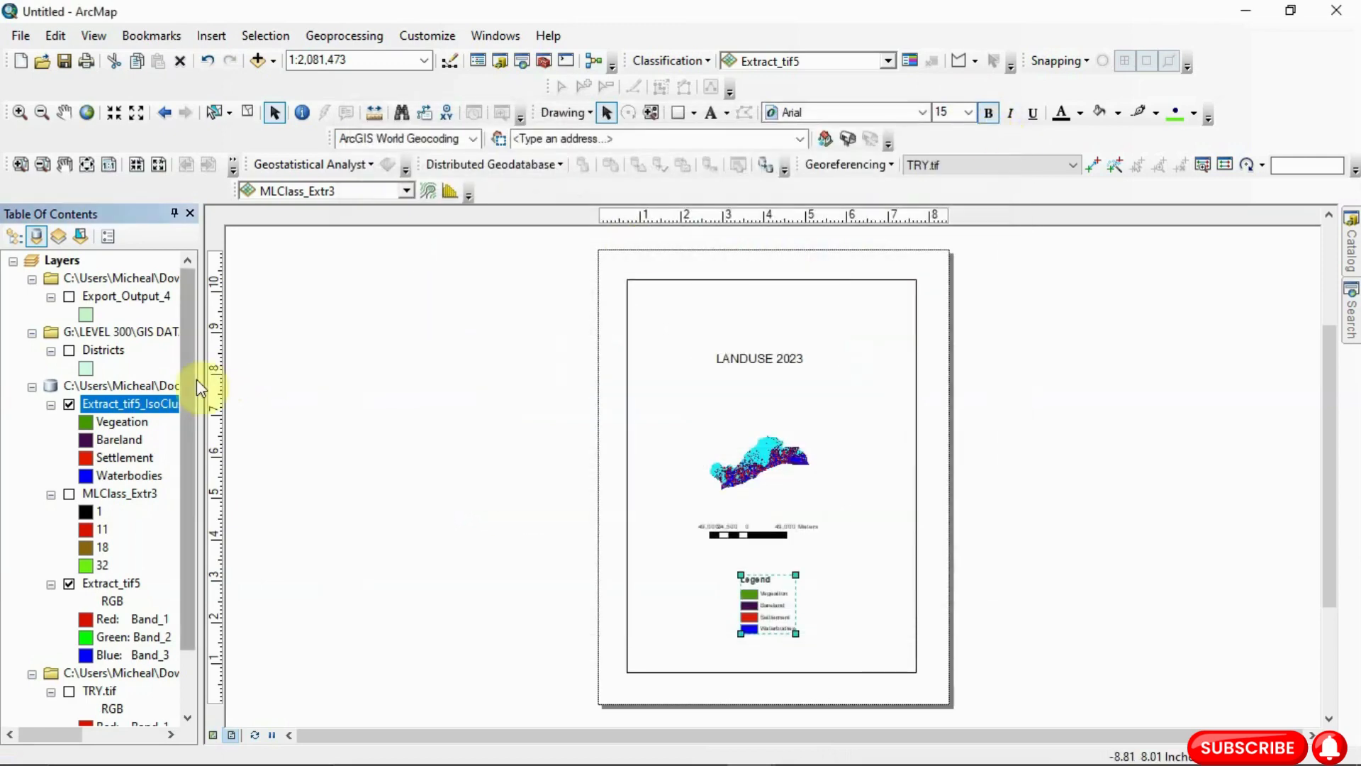
# Enlarge the legend slightly and place it below the right end of the scale bar, inside the data frame
pyautogui.click(152, 403)
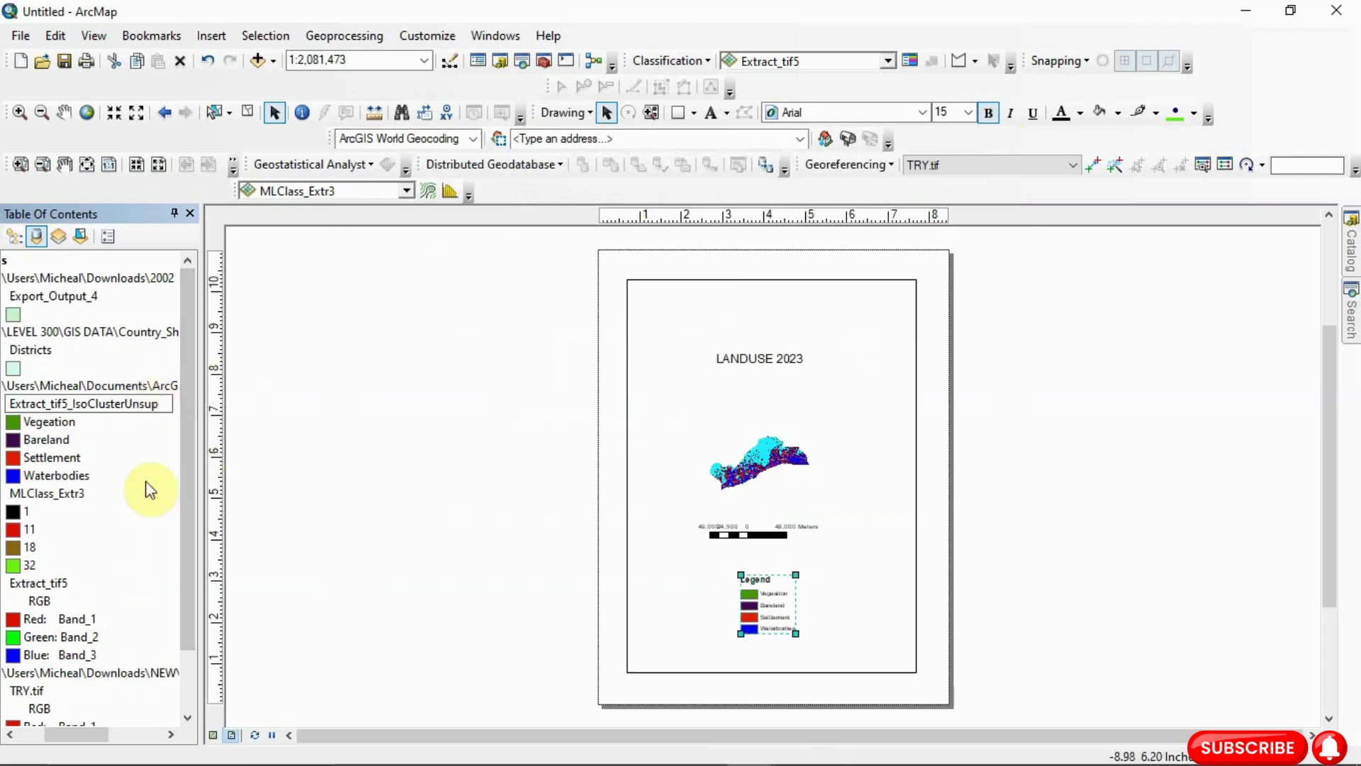
pyautogui.press('Return')
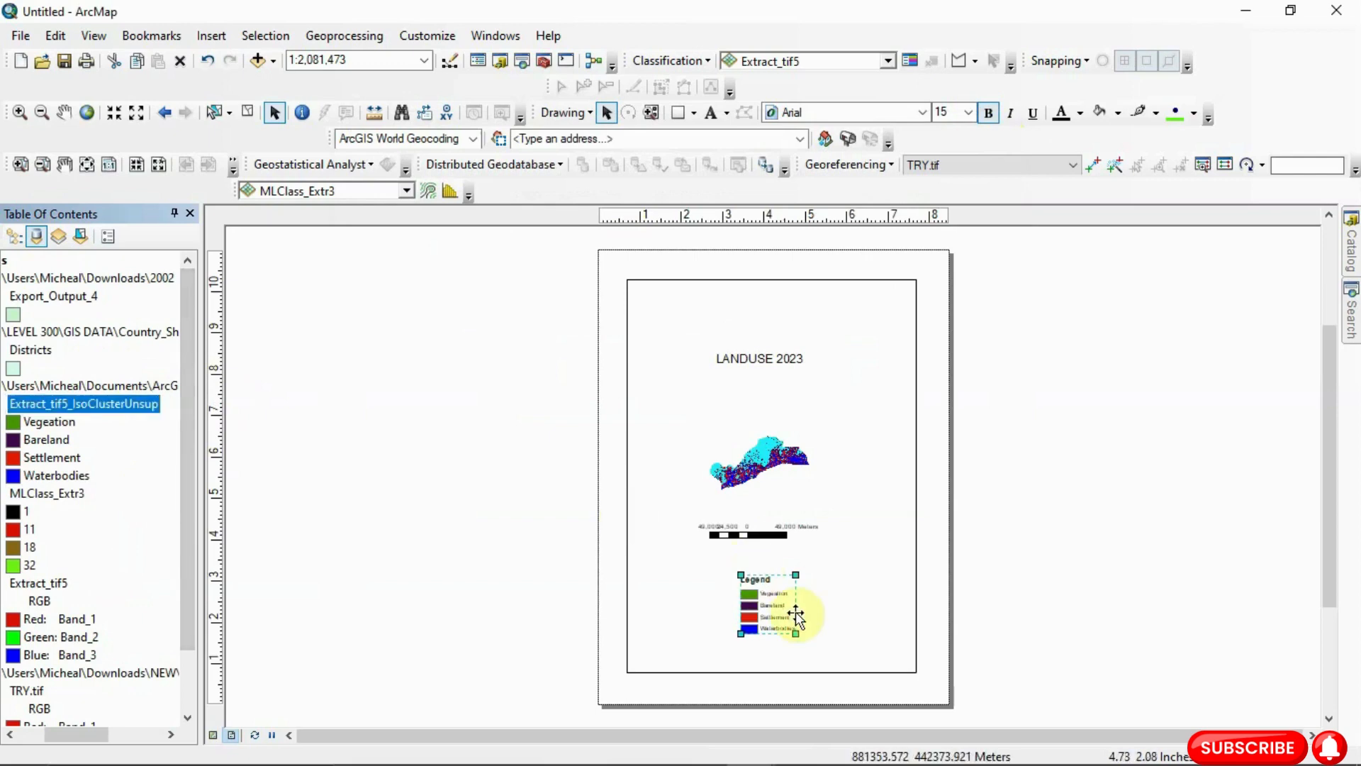
pyautogui.moveTo(793, 631); pyautogui.dragTo(849, 578)
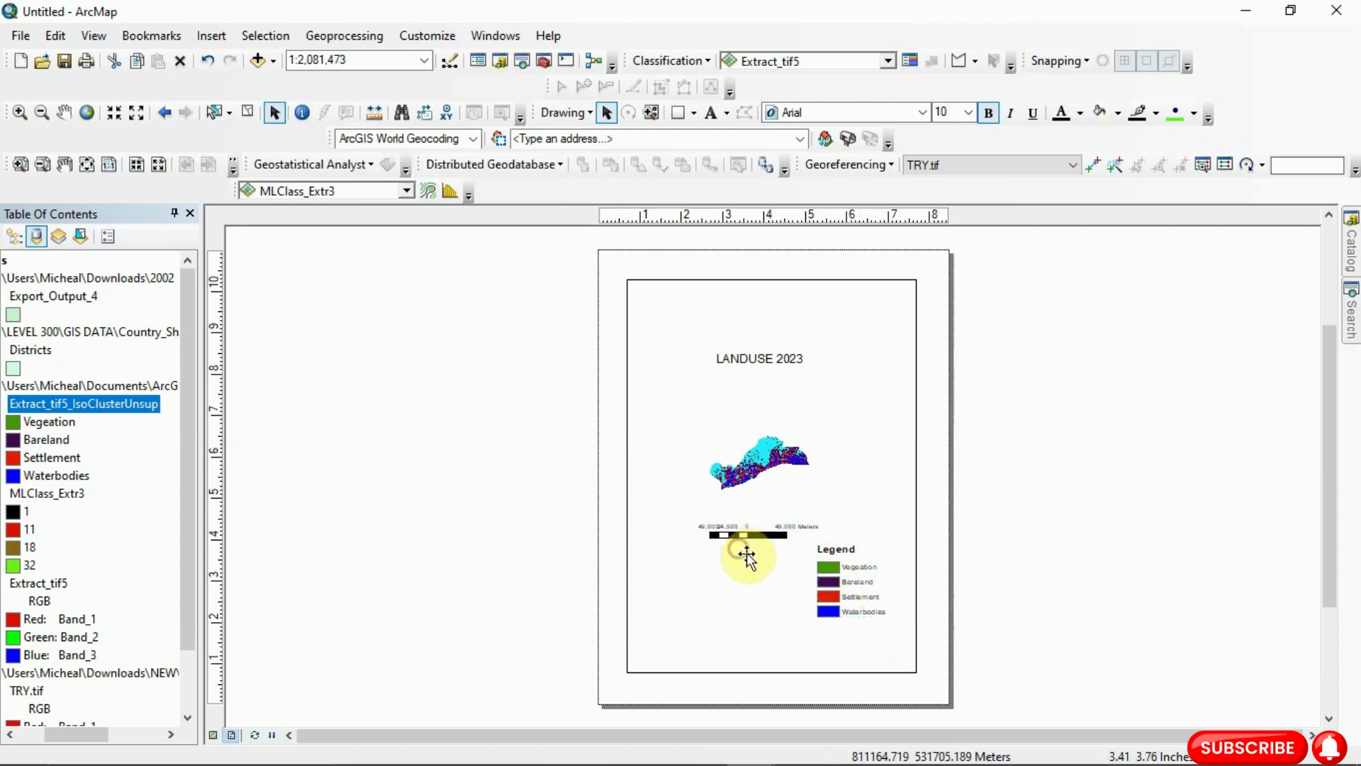
pyautogui.click(746, 551)
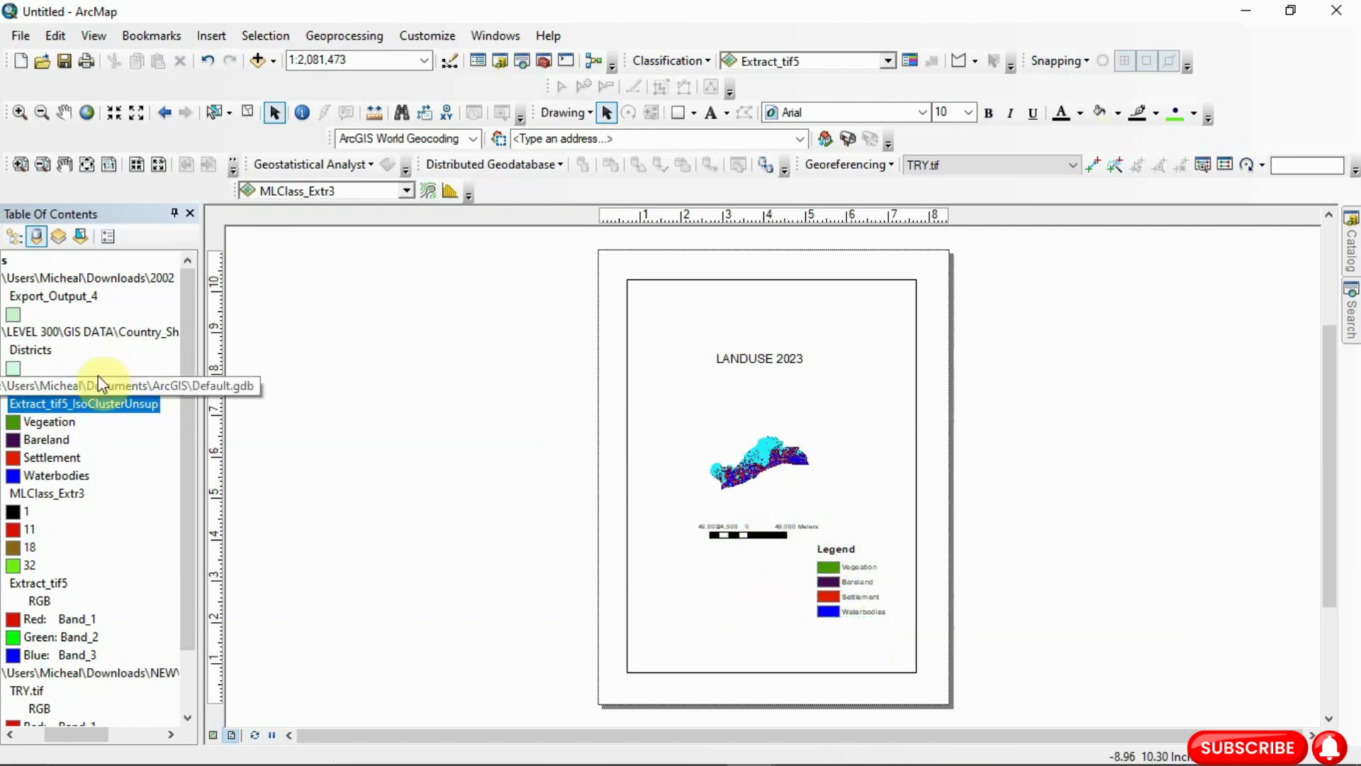
# Check the unique-value symbology of the Extract_tif5_IsoClusterUnsup layer and close its properties without changes
pyautogui.rightClick(93, 401)
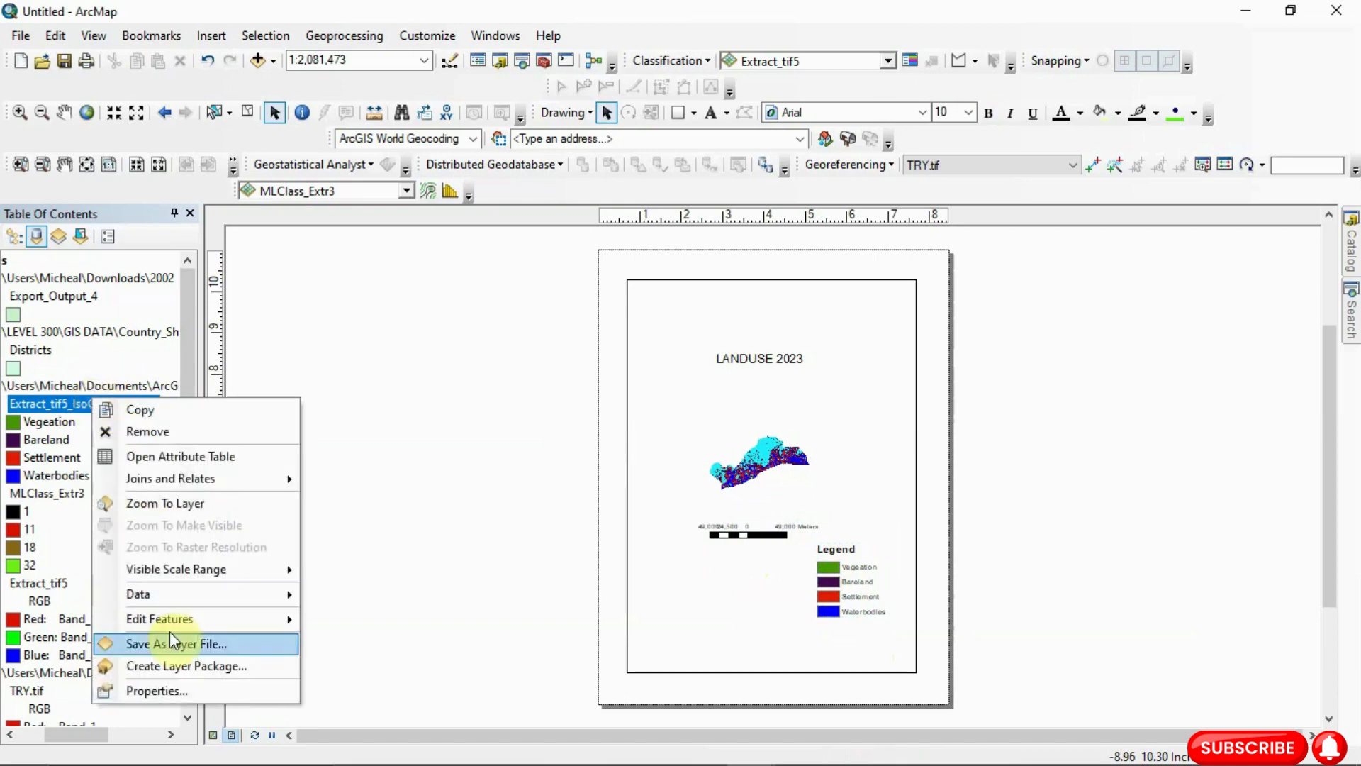
pyautogui.click(158, 690)
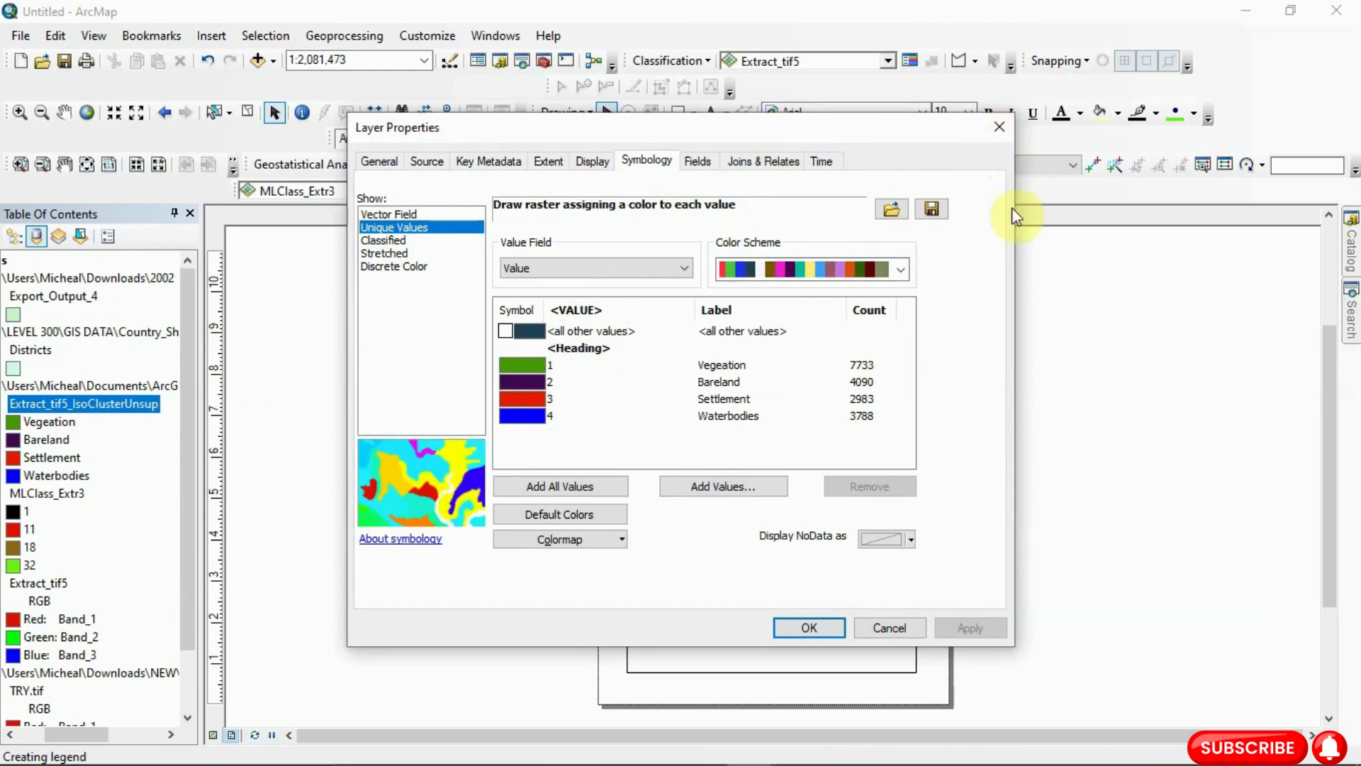
pyautogui.click(1007, 131)
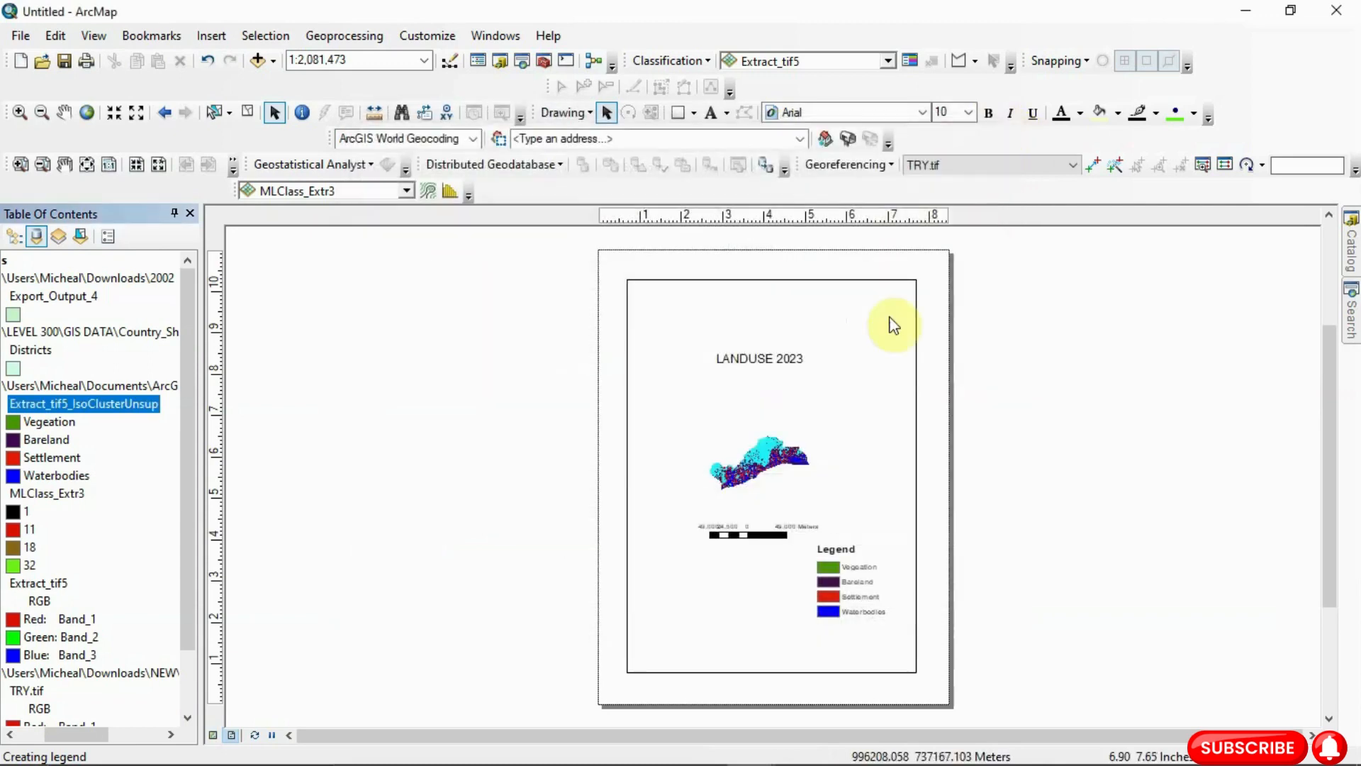
# Check the data frame's coordinate system and reference grid settings in its properties, closing them without changes
pyautogui.click(911, 453)
pyautogui.rightClick(915, 455)
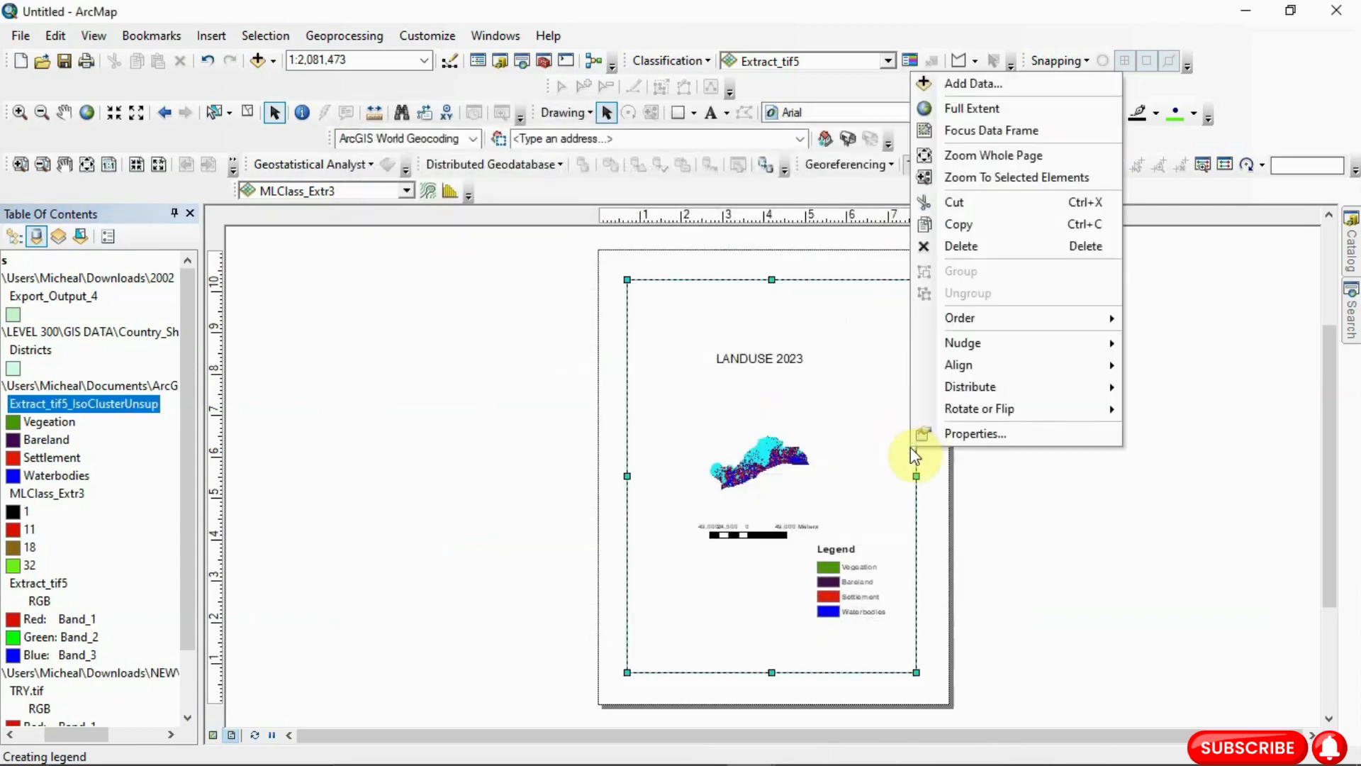
pyautogui.click(979, 433)
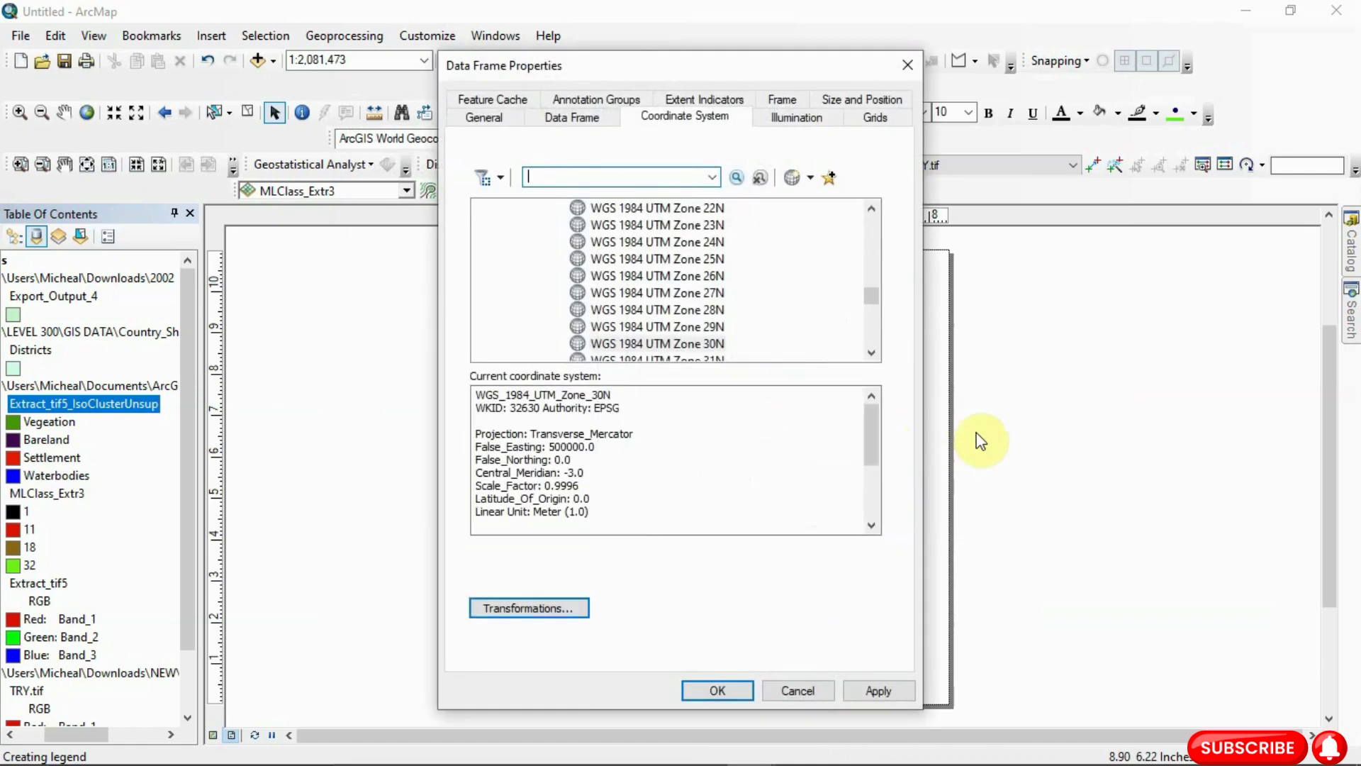
pyautogui.click(864, 117)
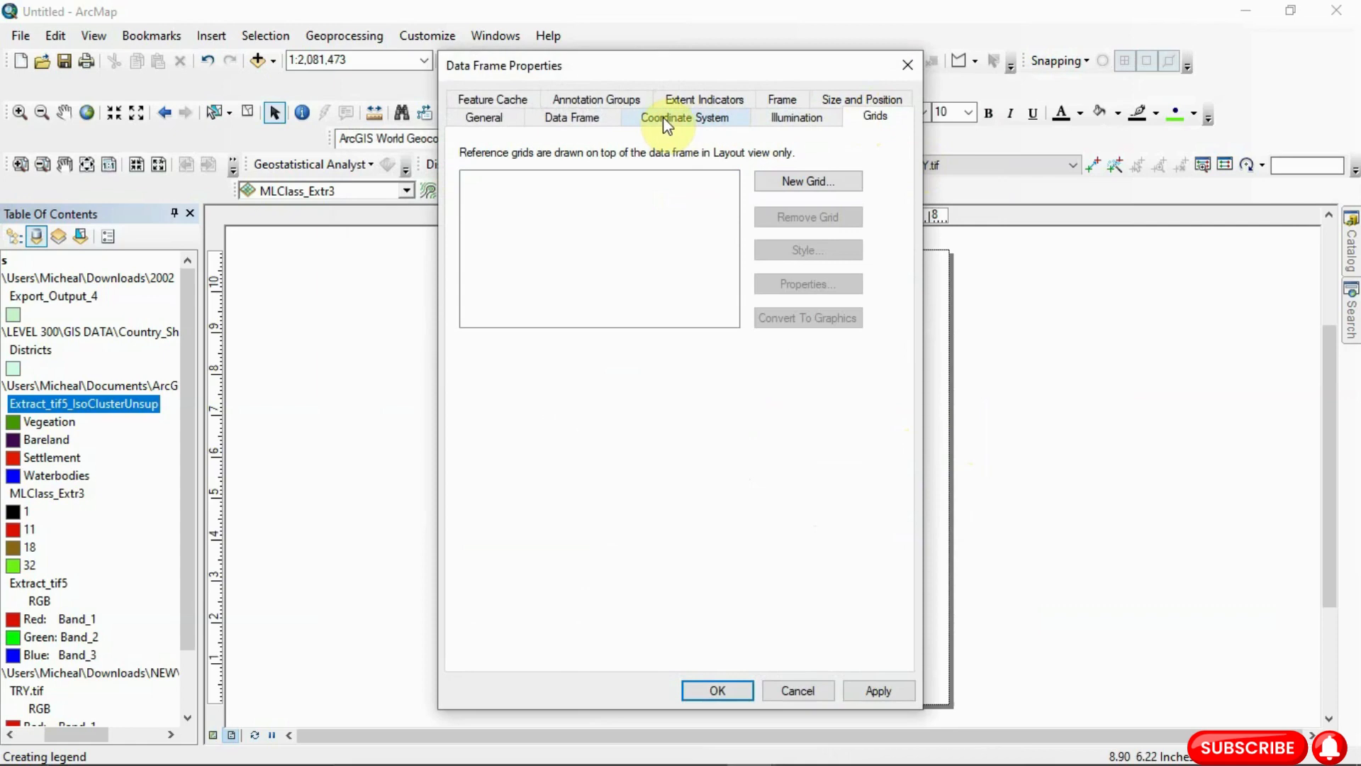
pyautogui.click(903, 68)
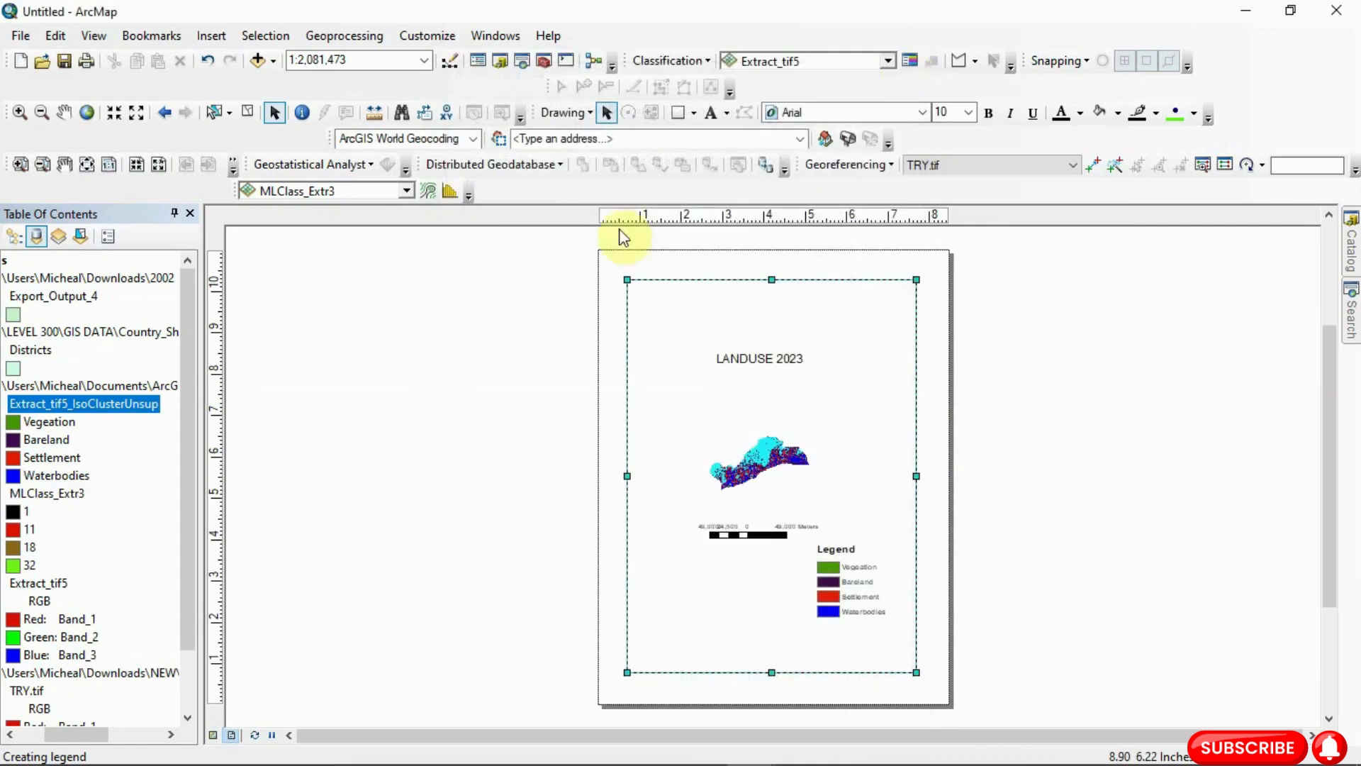
# Switch to data view, inspect the classified raster at 1:1,500,000 and refresh the display
pyautogui.click(214, 738)
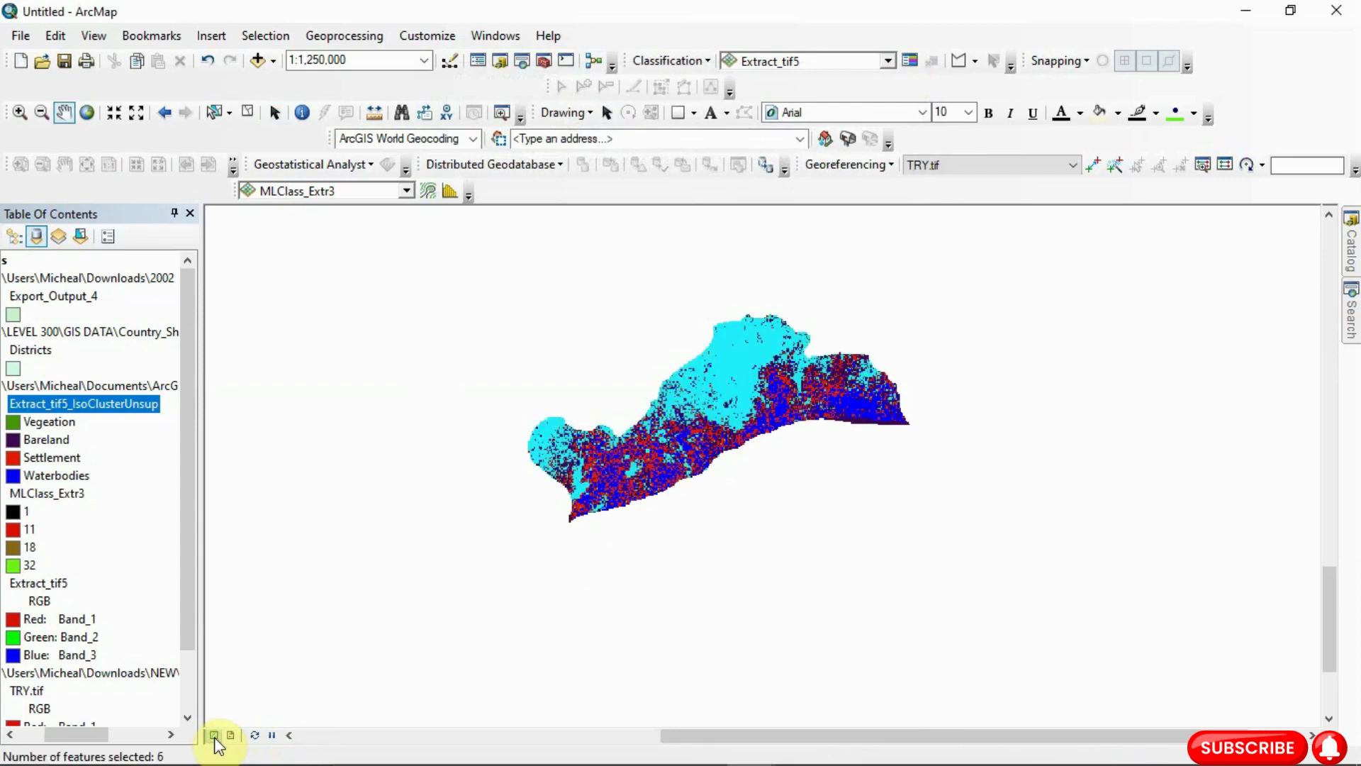
pyautogui.scroll(1, 693, 420)
pyautogui.scroll(-2, 692, 420)
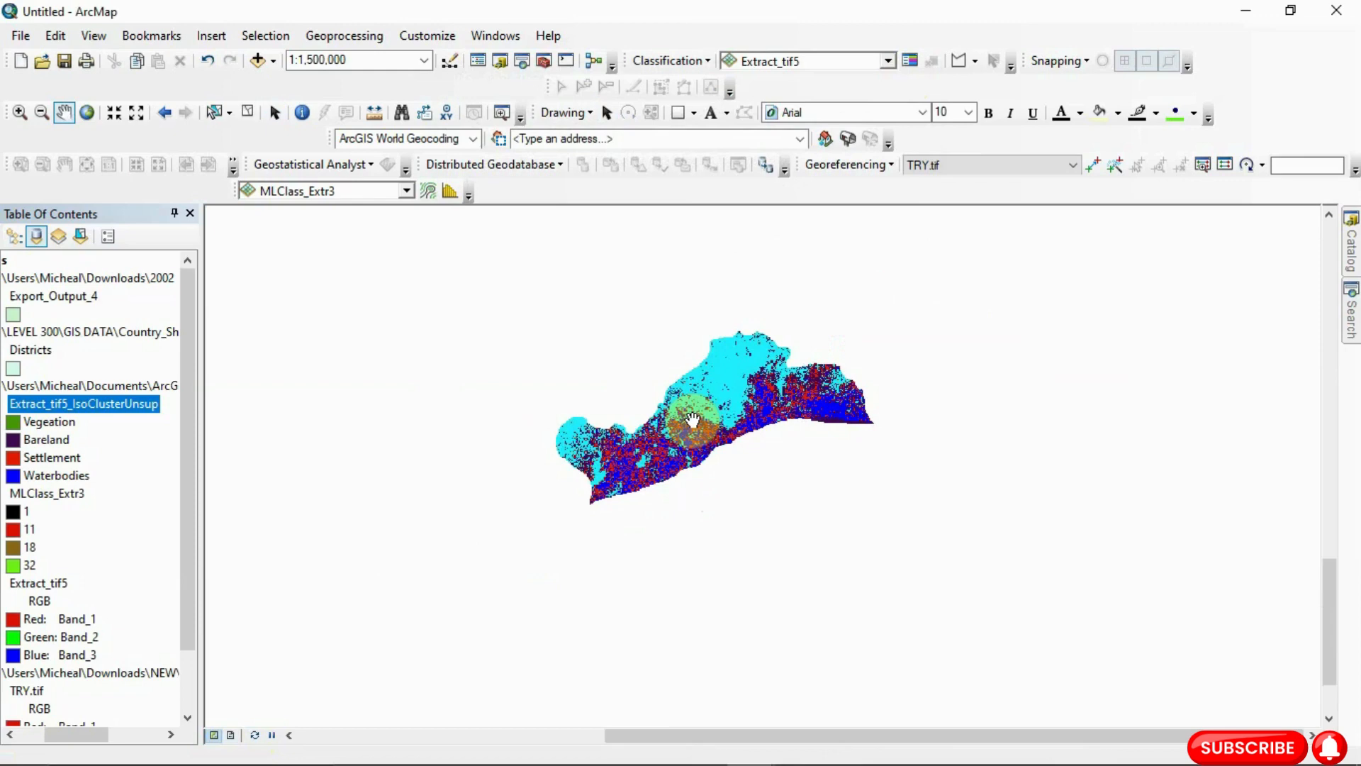
pyautogui.click(262, 738)
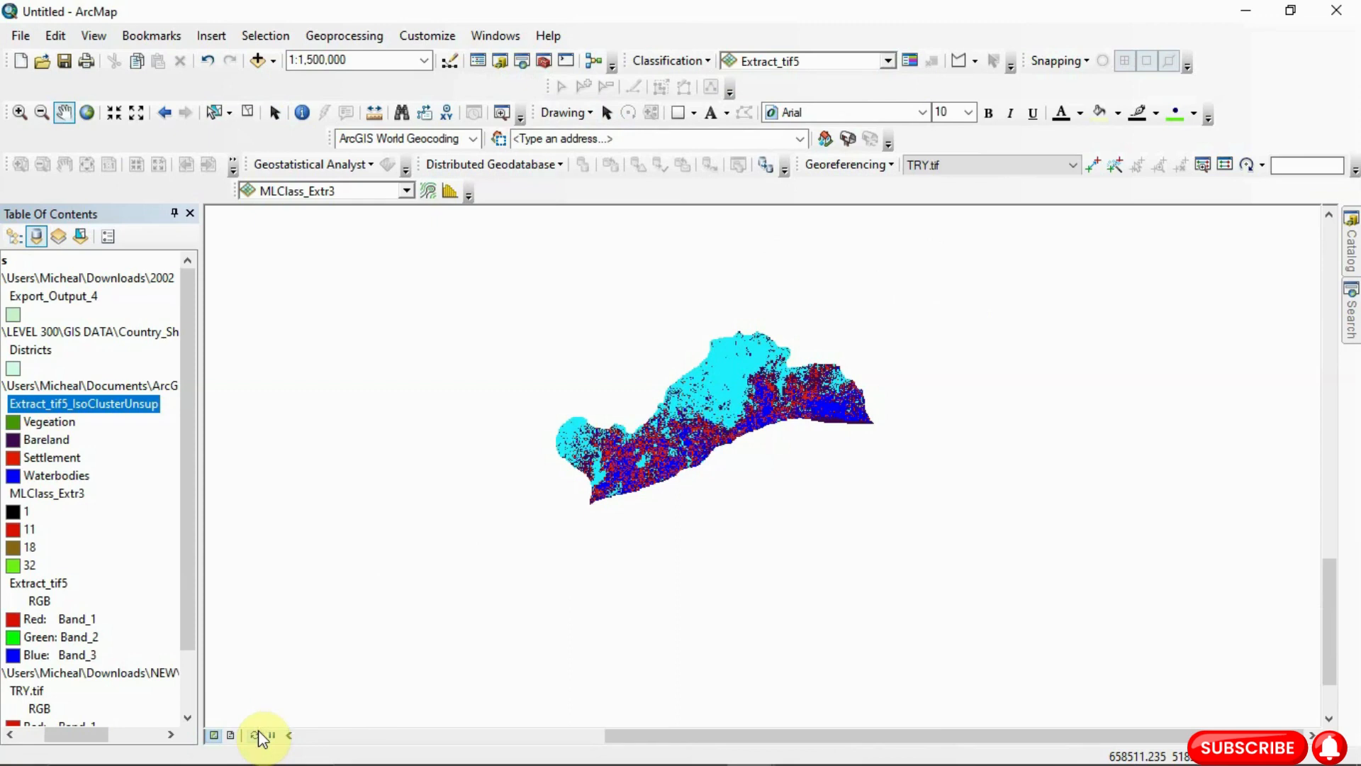